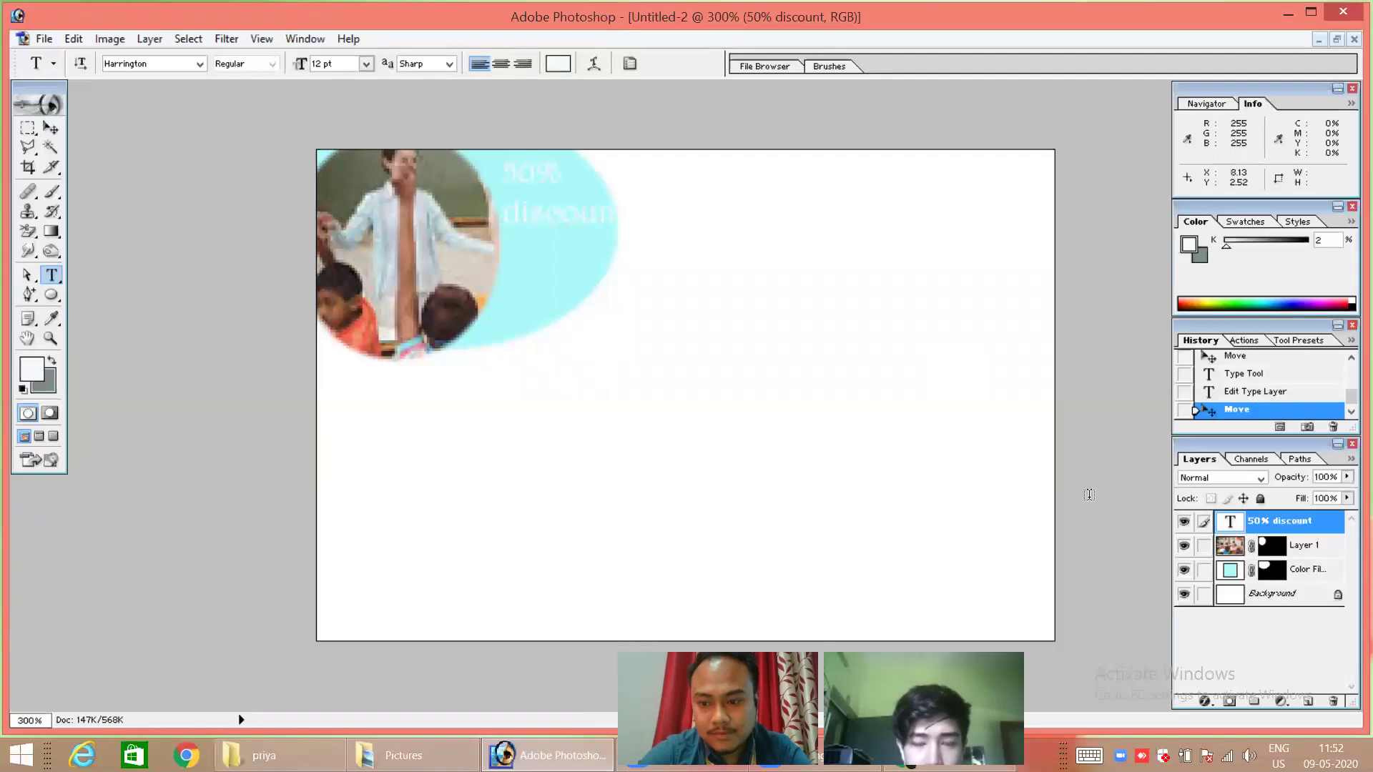
# Try a turquoise solid colour fill layer directly beneath the "50% discount" text layer, and undo both the layer and its reordering.
pyautogui.click(1287, 701)
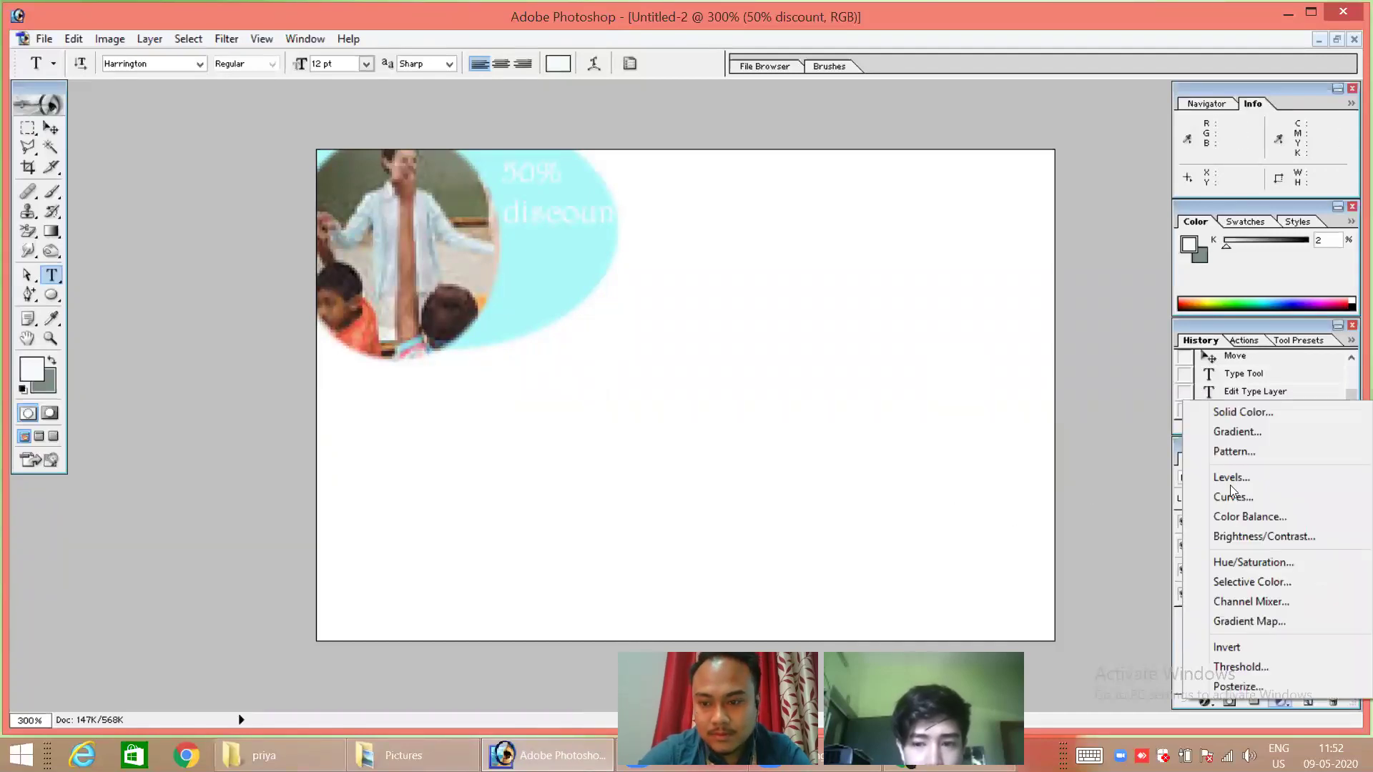
pyautogui.click(1237, 413)
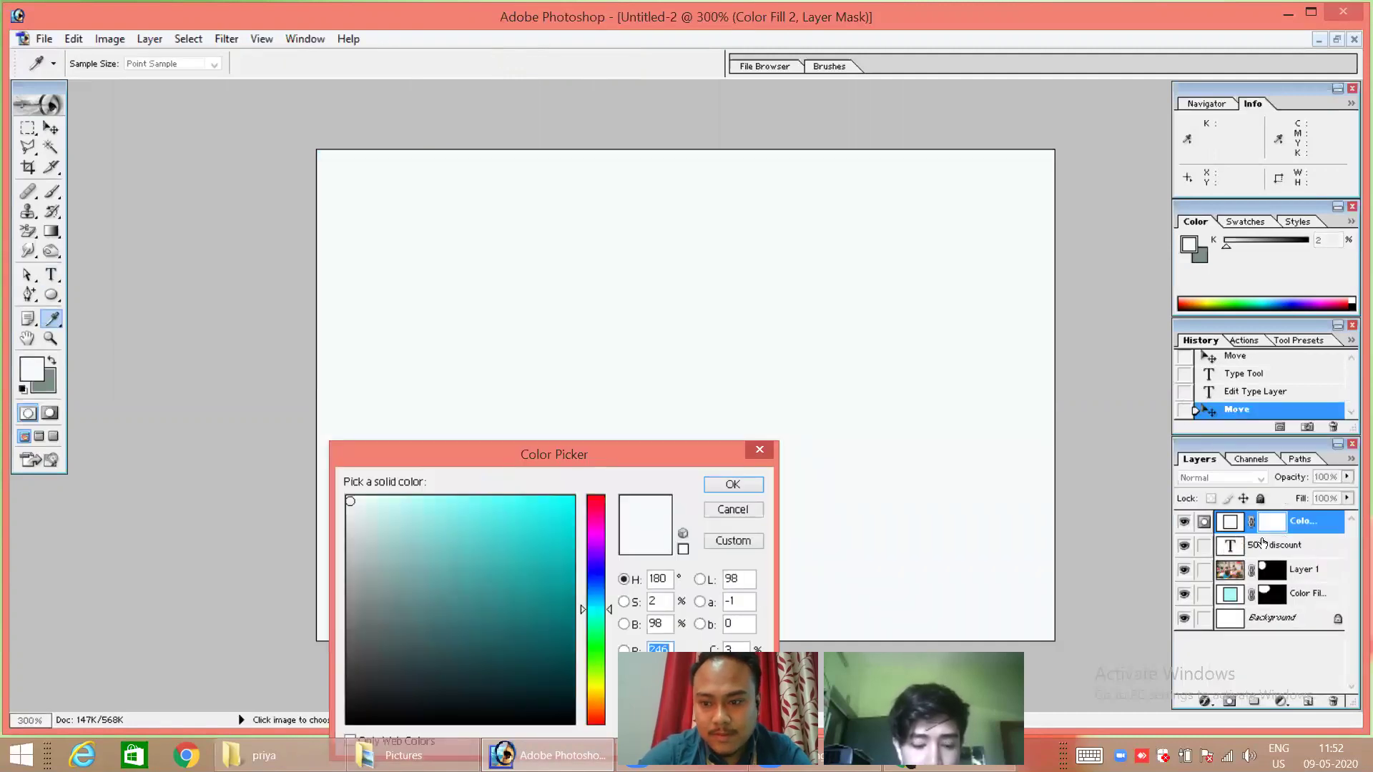
pyautogui.click(517, 517)
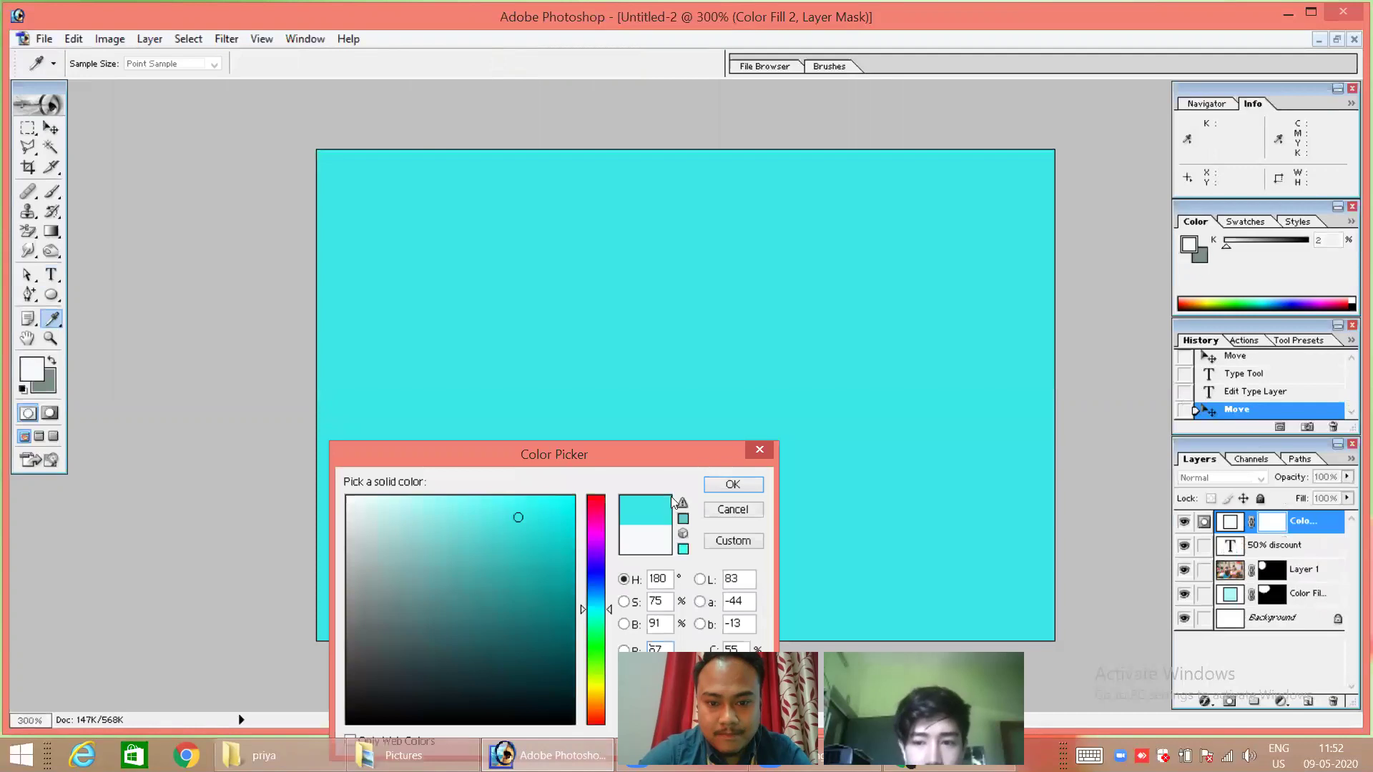
pyautogui.click(720, 488)
pyautogui.press('t')
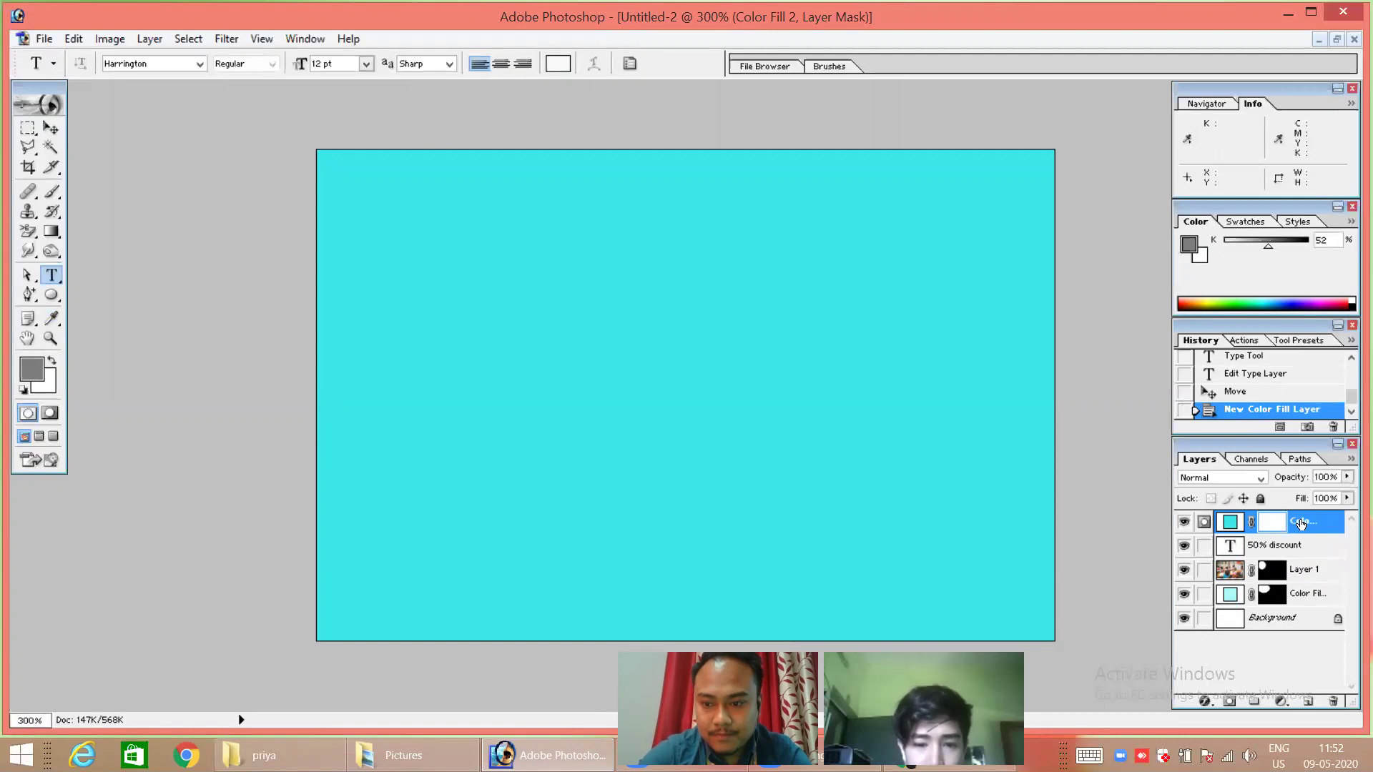
pyautogui.moveTo(1301, 532); pyautogui.dragTo(1284, 552)
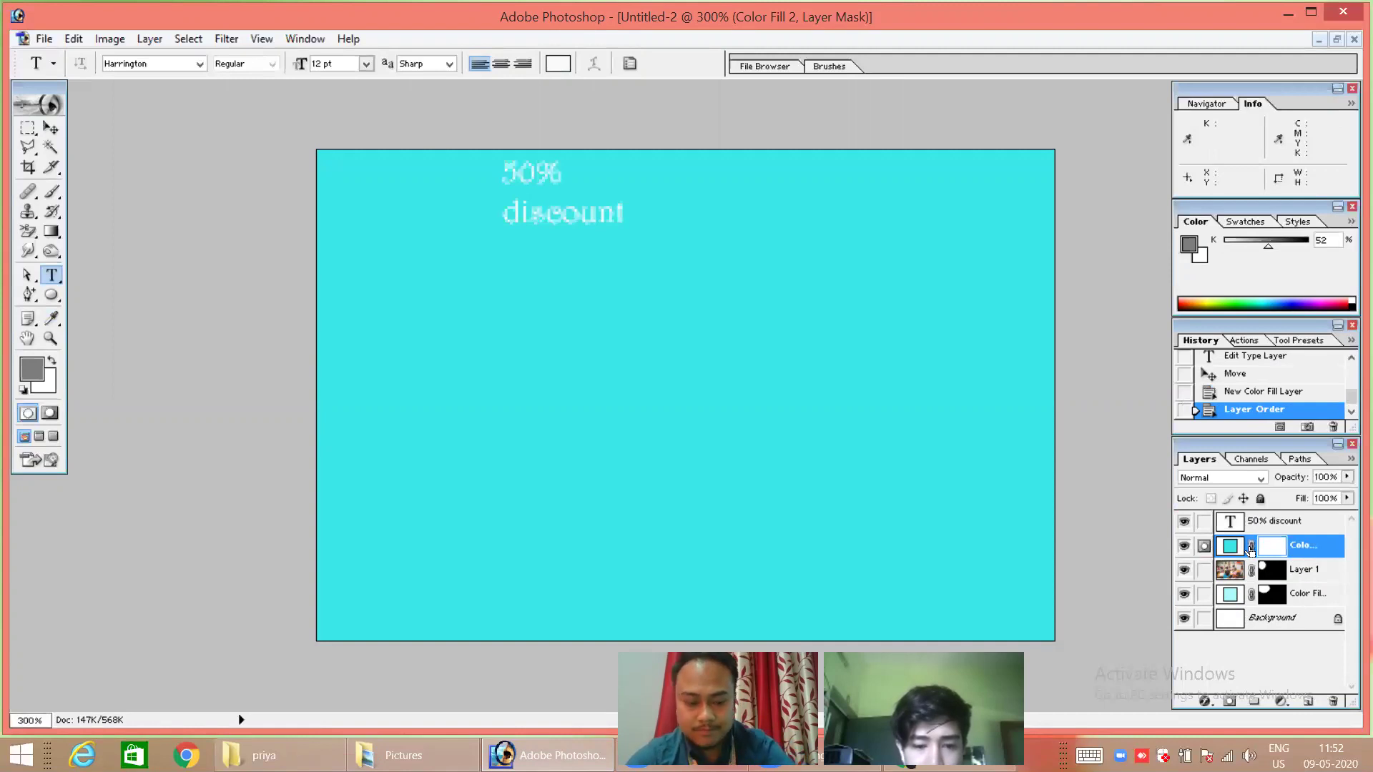
pyautogui.hotkey('ctrl', 'alt', 'z')
pyautogui.hotkey('ctrl', 'alt', 'z')
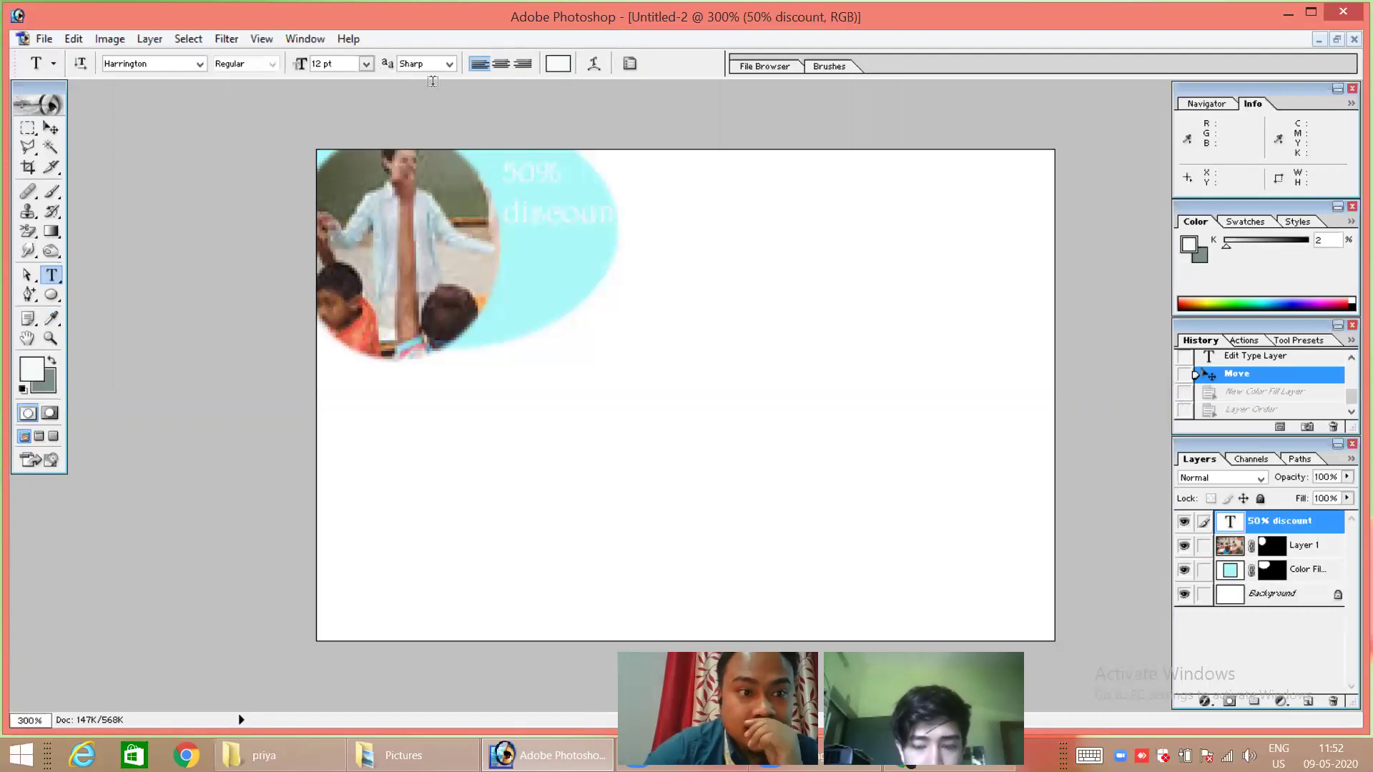
pyautogui.click(53, 64)
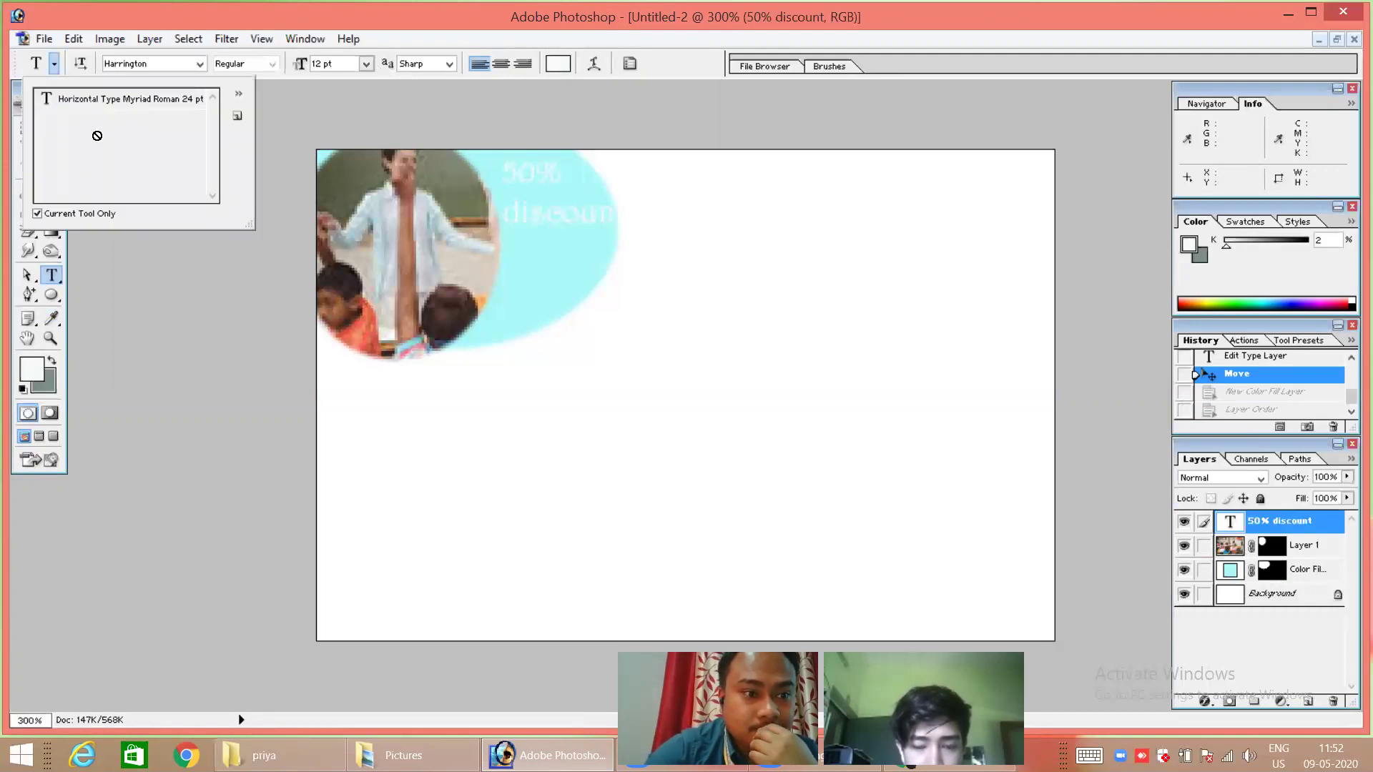
pyautogui.click(457, 331)
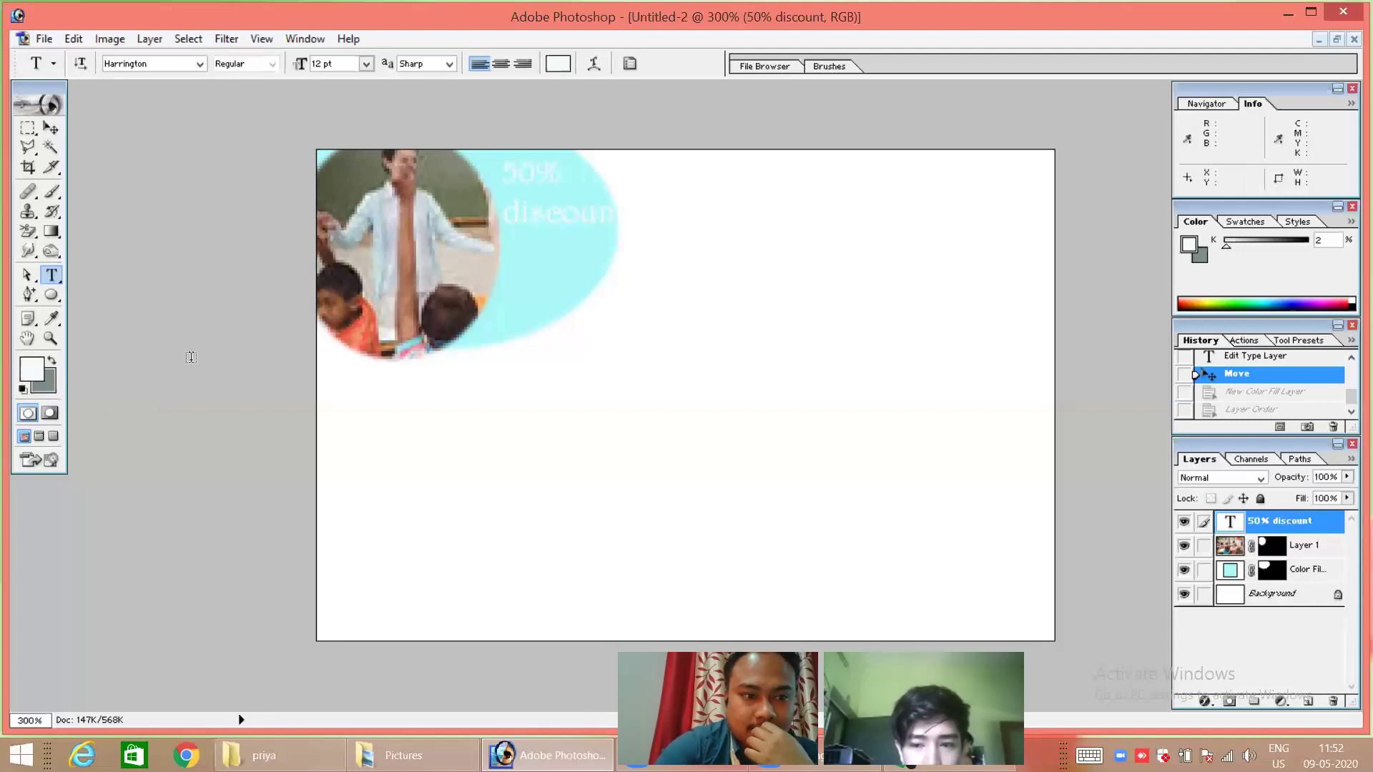
pyautogui.click(51, 277)
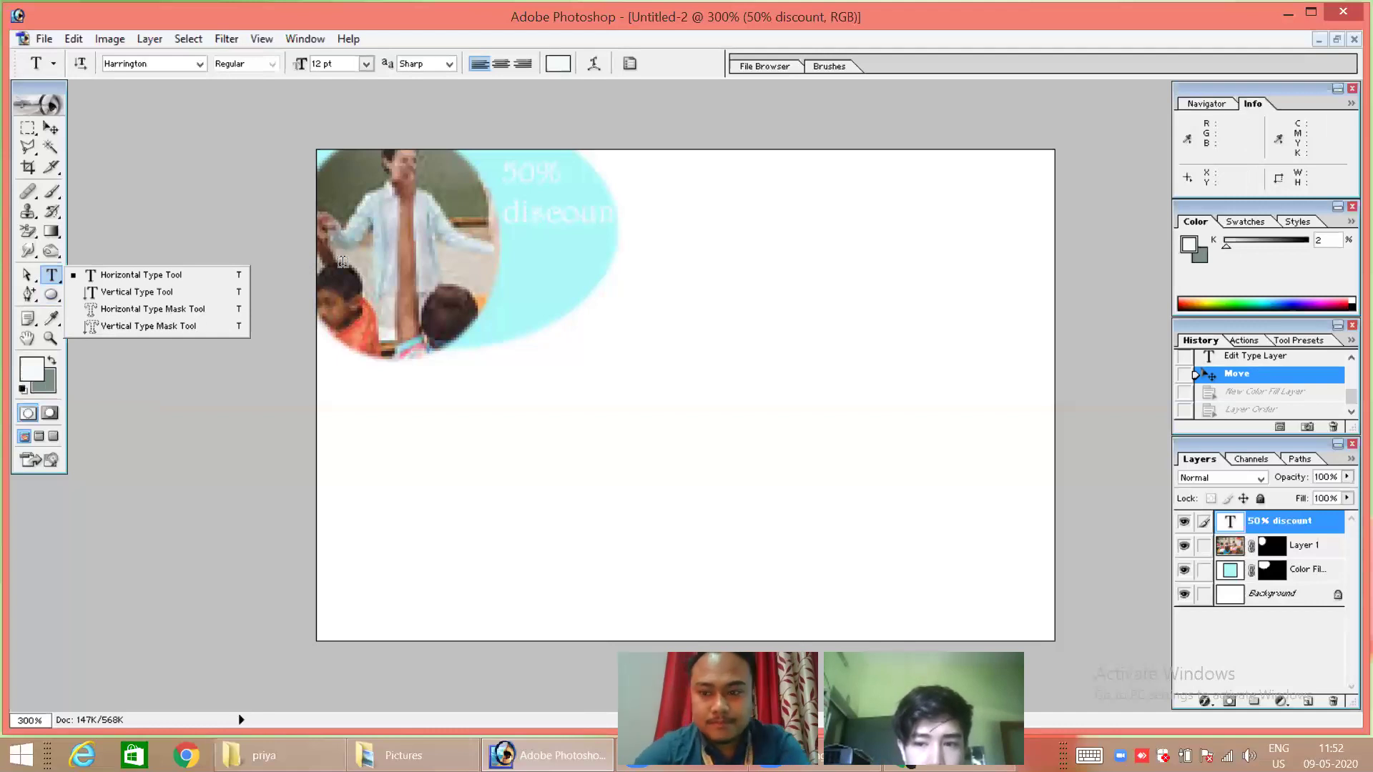
pyautogui.click(549, 233)
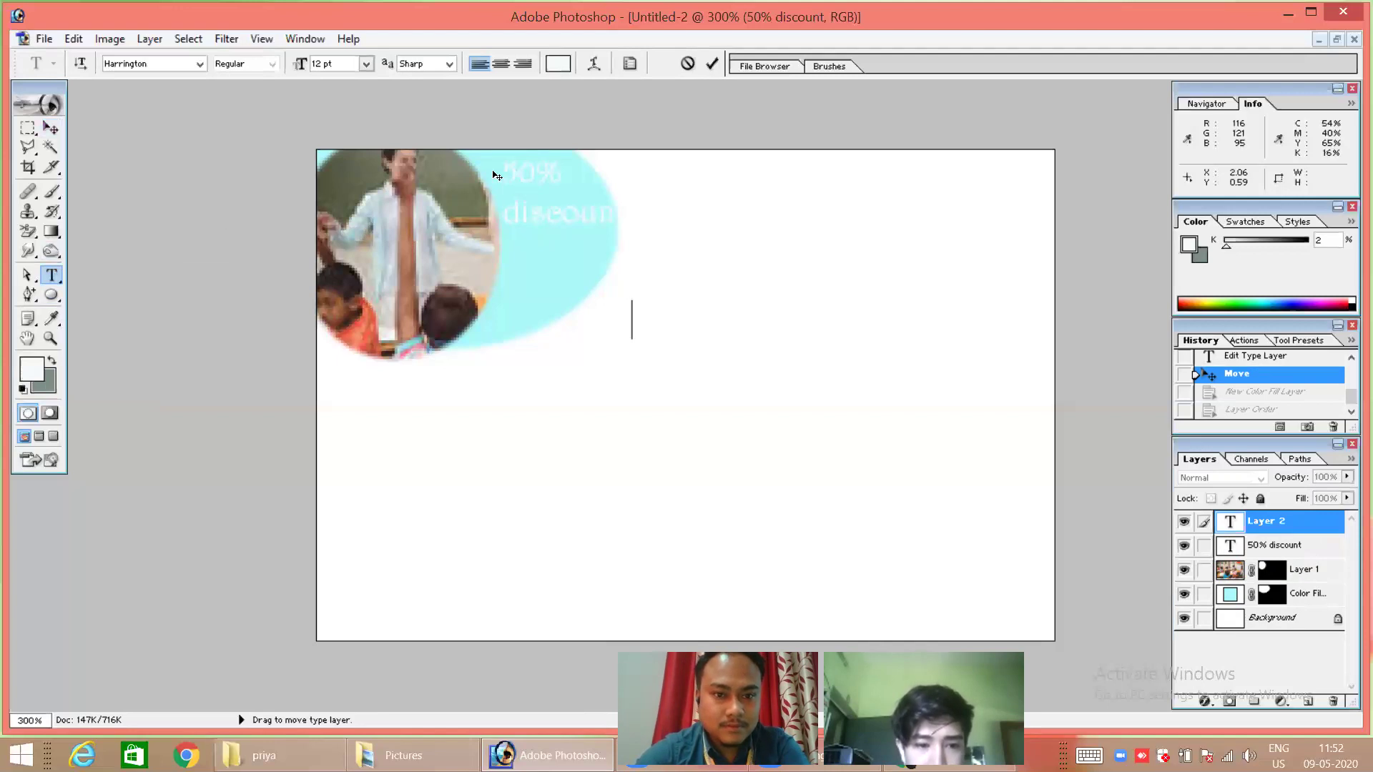
pyautogui.click(50, 128)
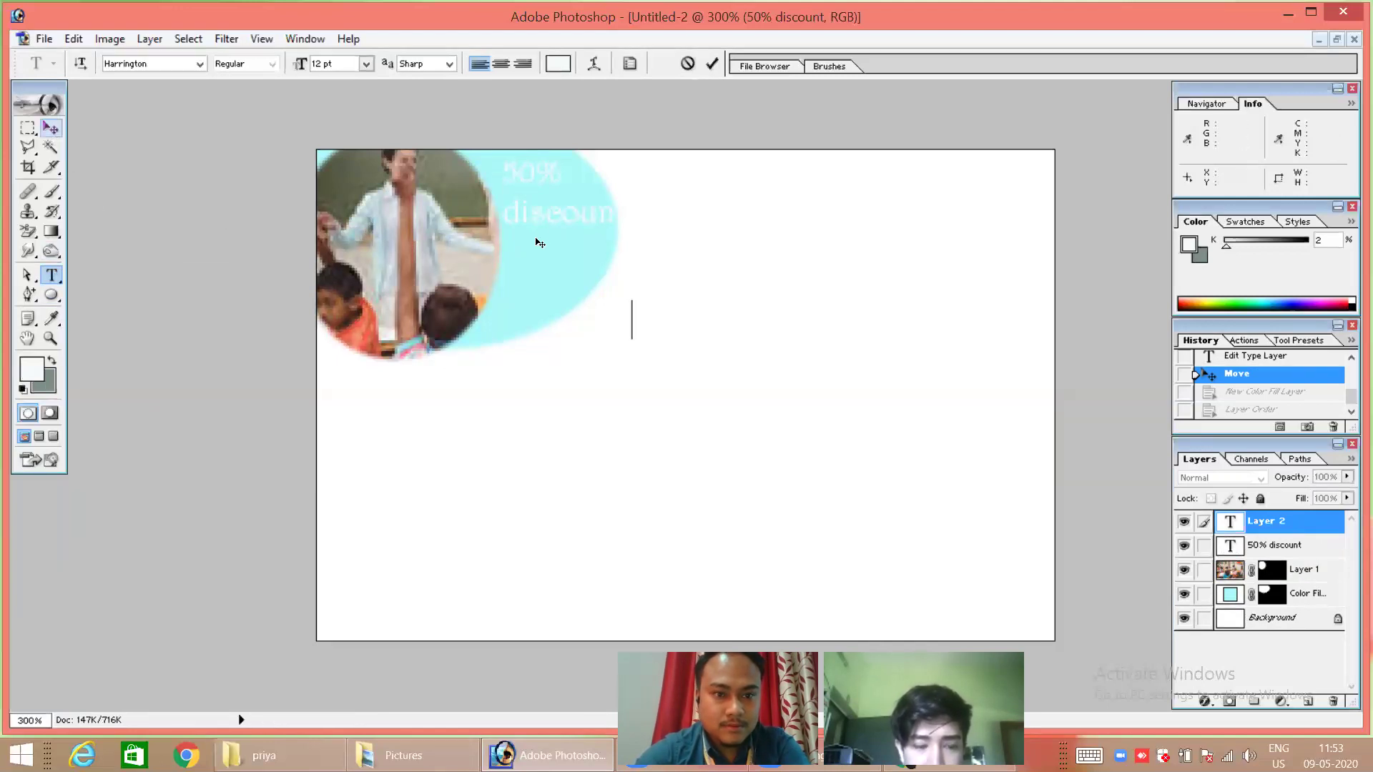
pyautogui.click(538, 186)
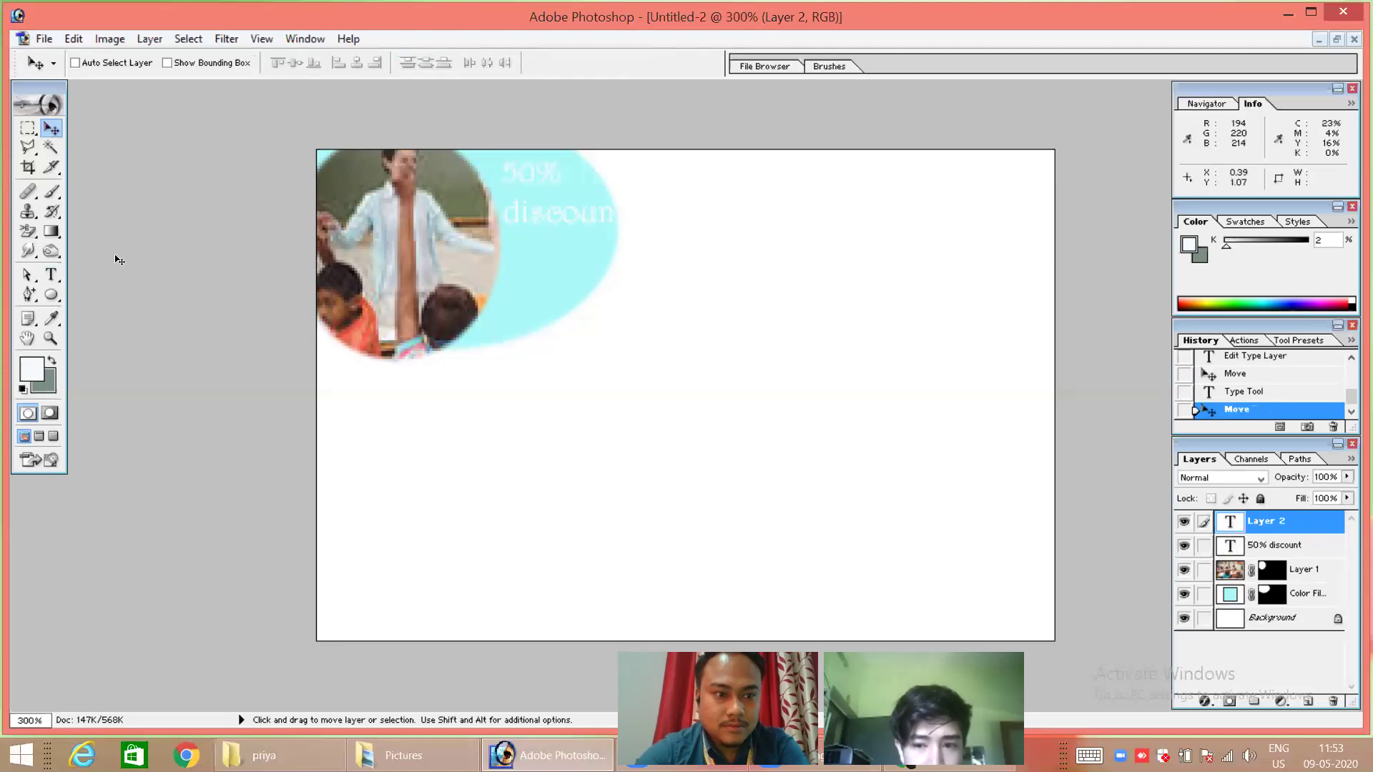
pyautogui.click(53, 276)
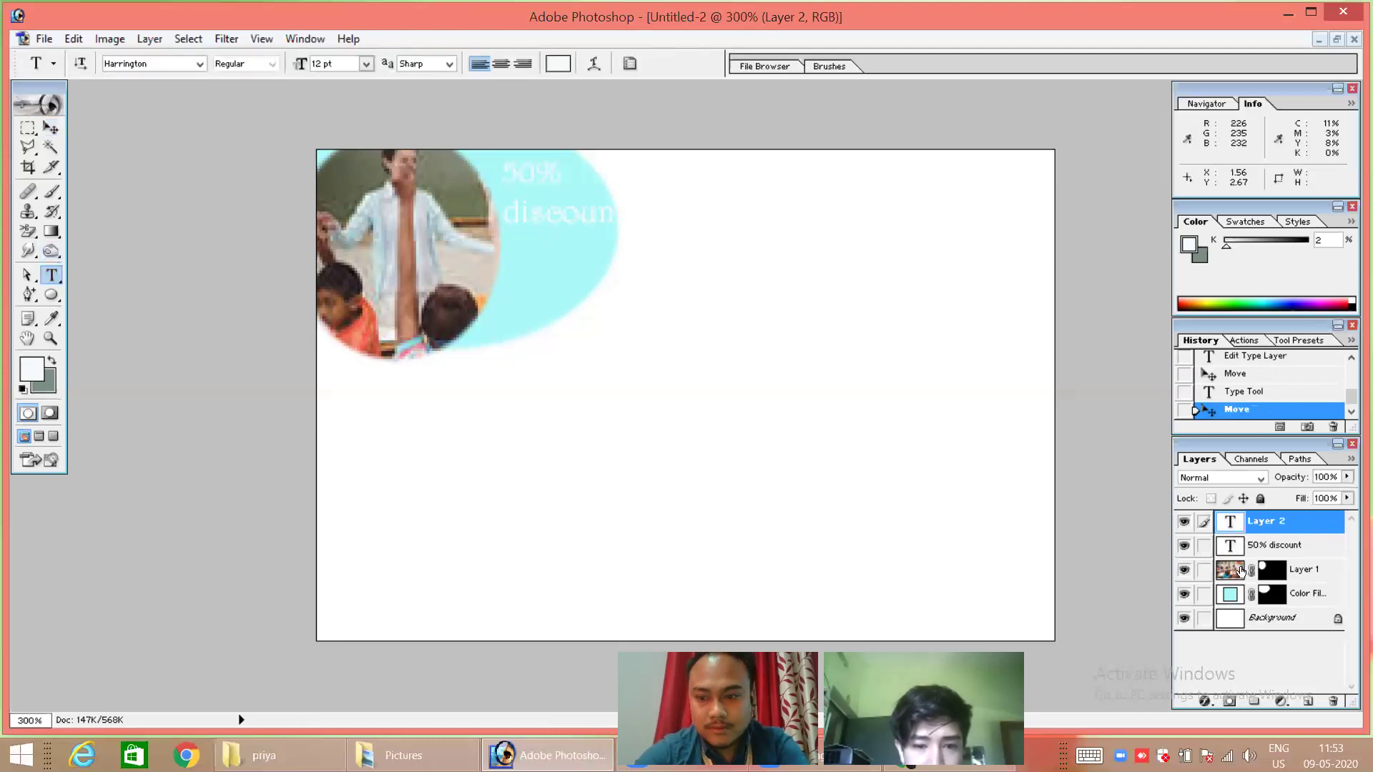
pyautogui.moveTo(1270, 525); pyautogui.dragTo(1334, 707)
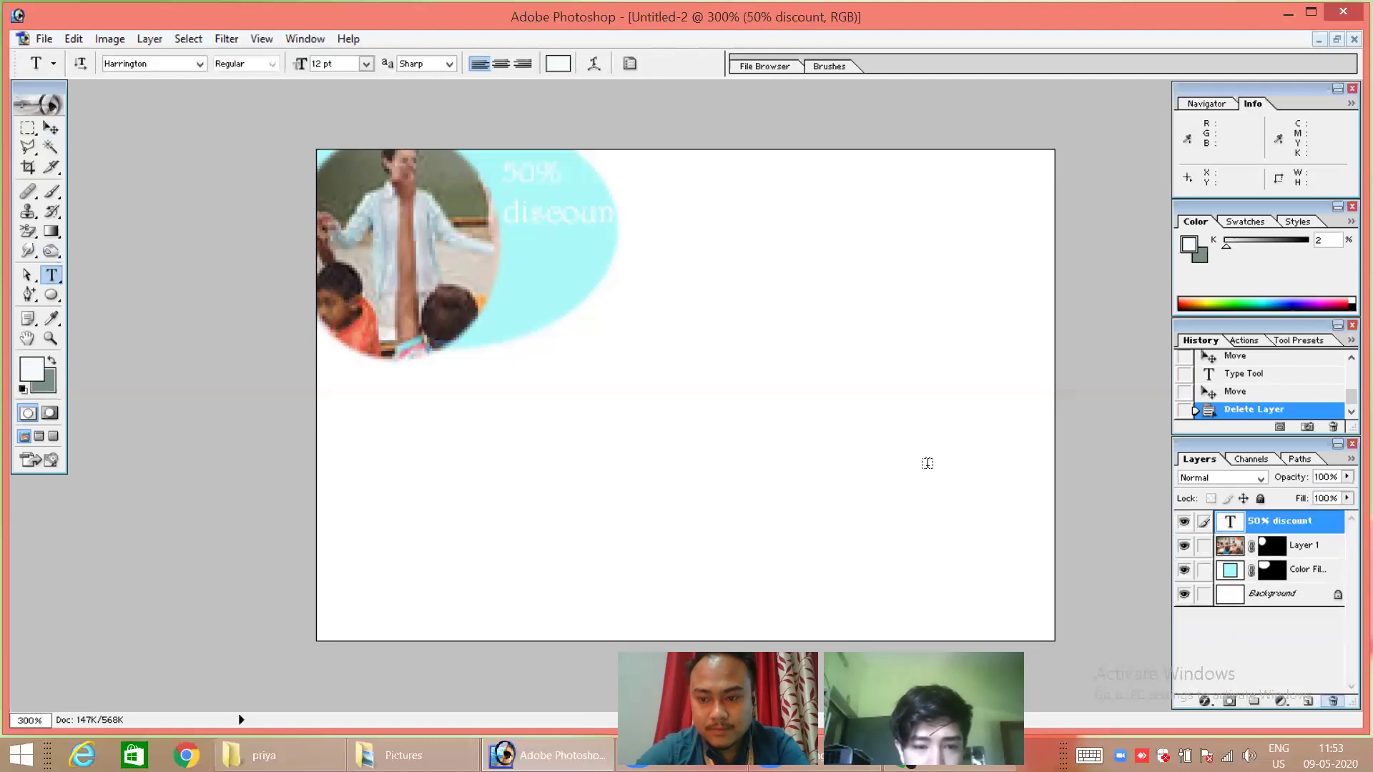
# Select the "50% discount" text, try it at 18 pt, return it to 12 pt and set its anti-aliasing to Strong.
pyautogui.doubleClick(576, 211)
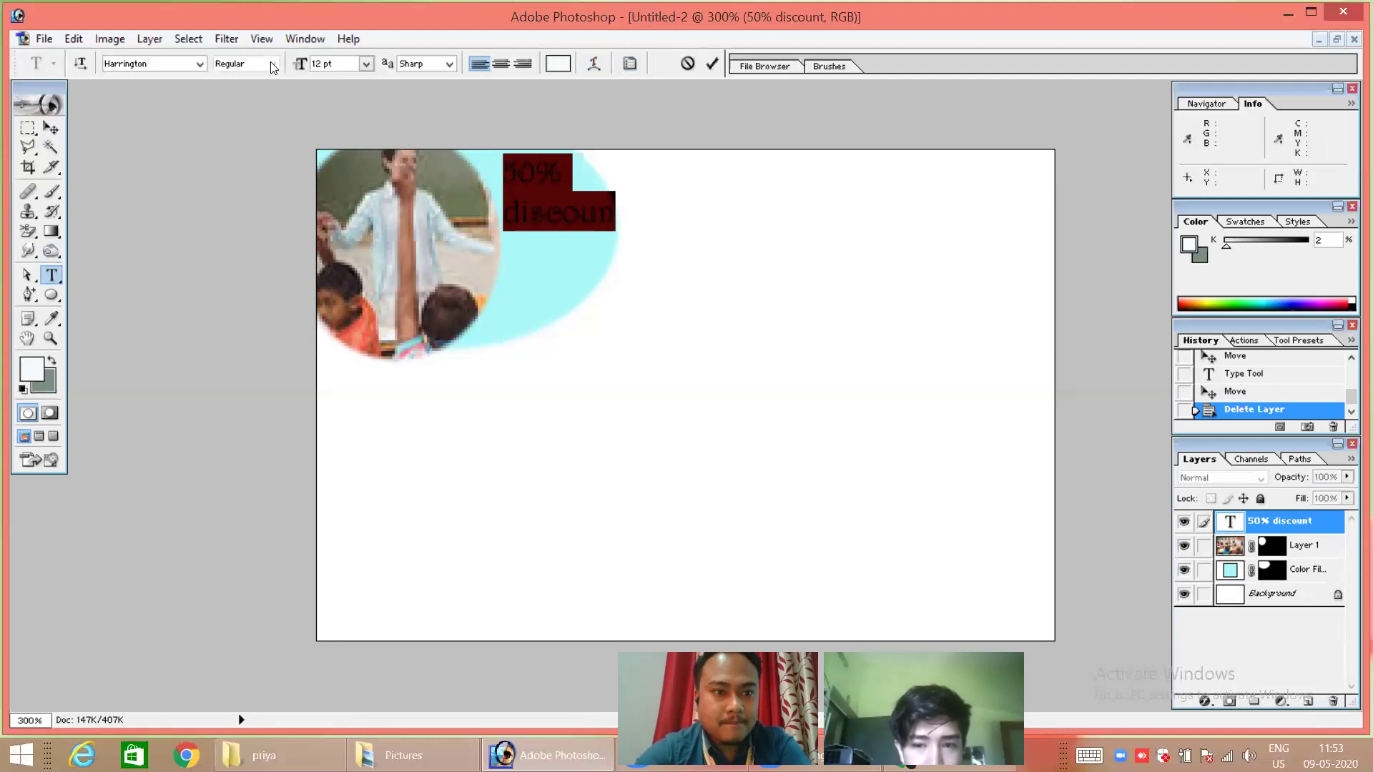
pyautogui.click(367, 66)
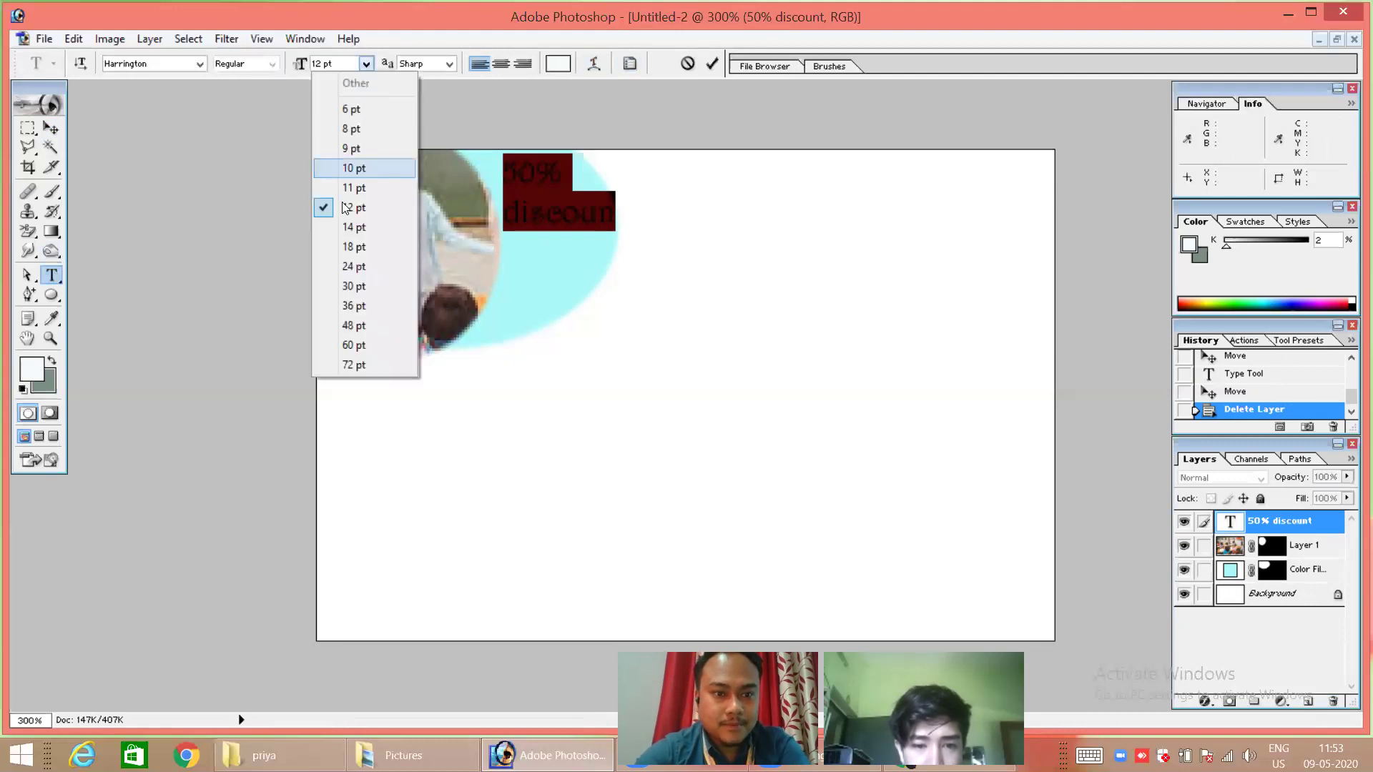
pyautogui.click(349, 248)
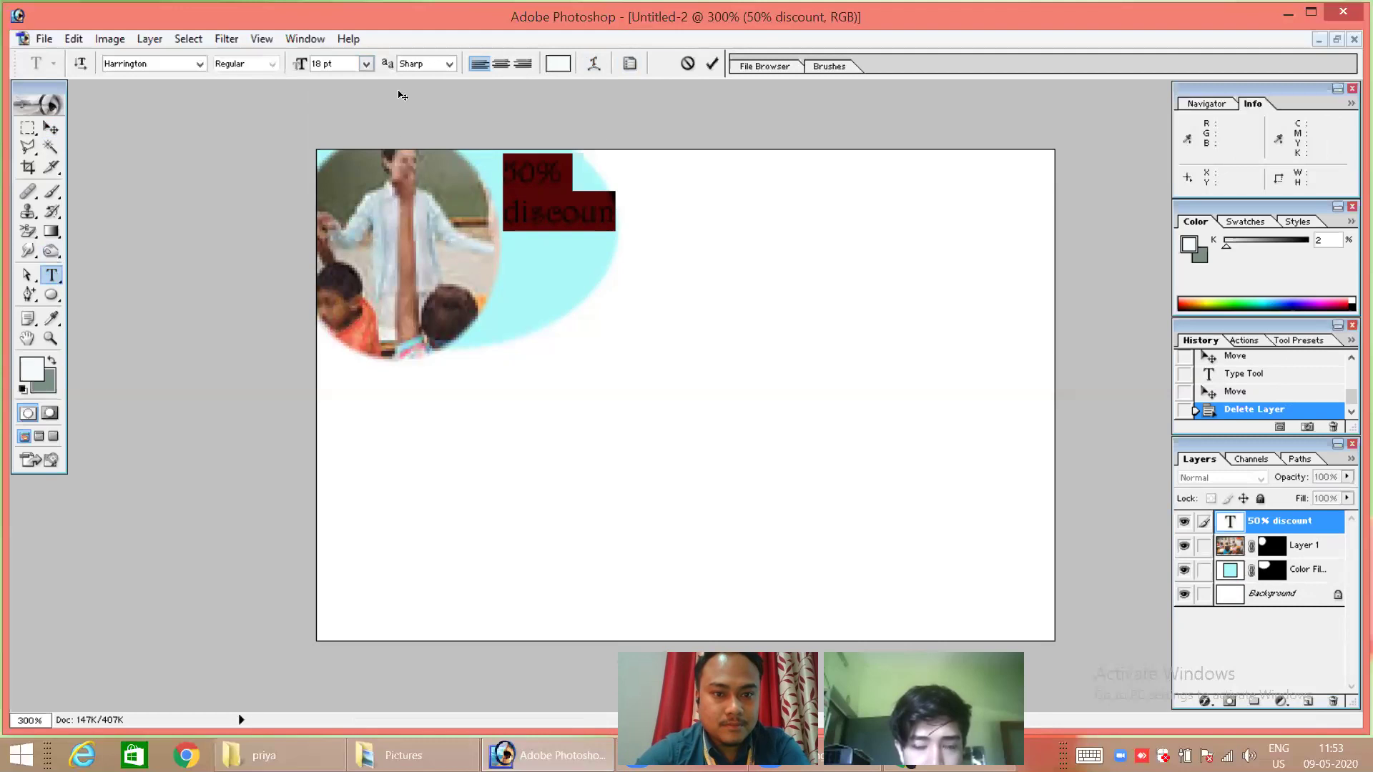
pyautogui.click(366, 63)
pyautogui.click(335, 210)
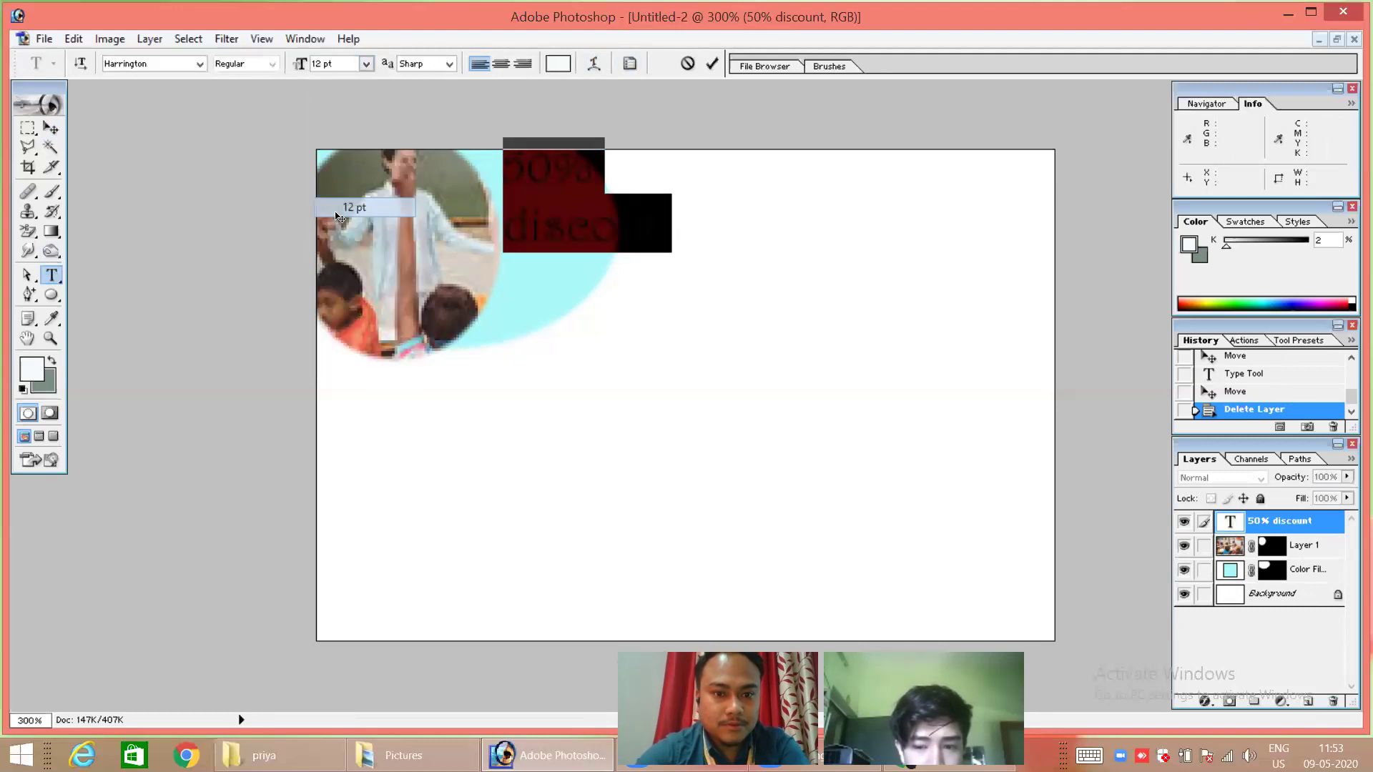
pyautogui.click(444, 64)
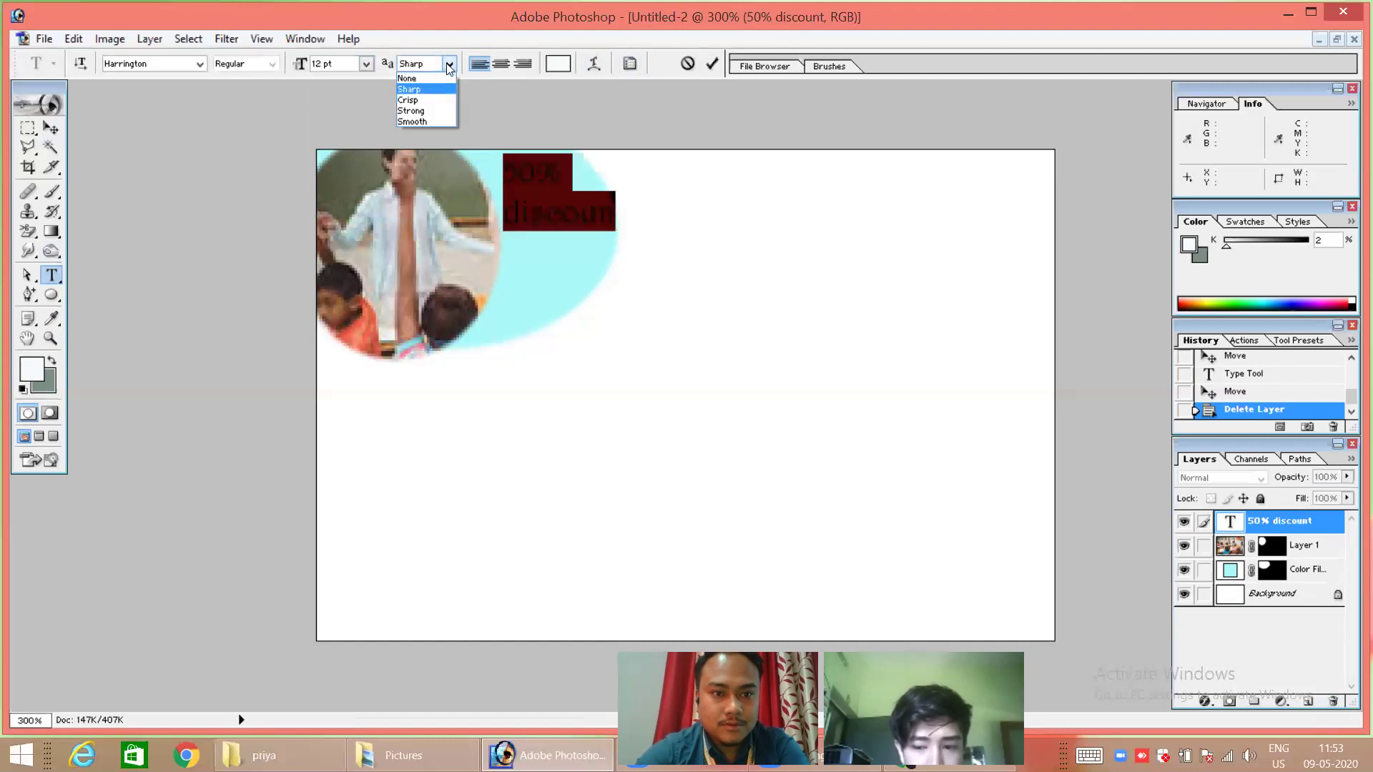
pyautogui.click(429, 112)
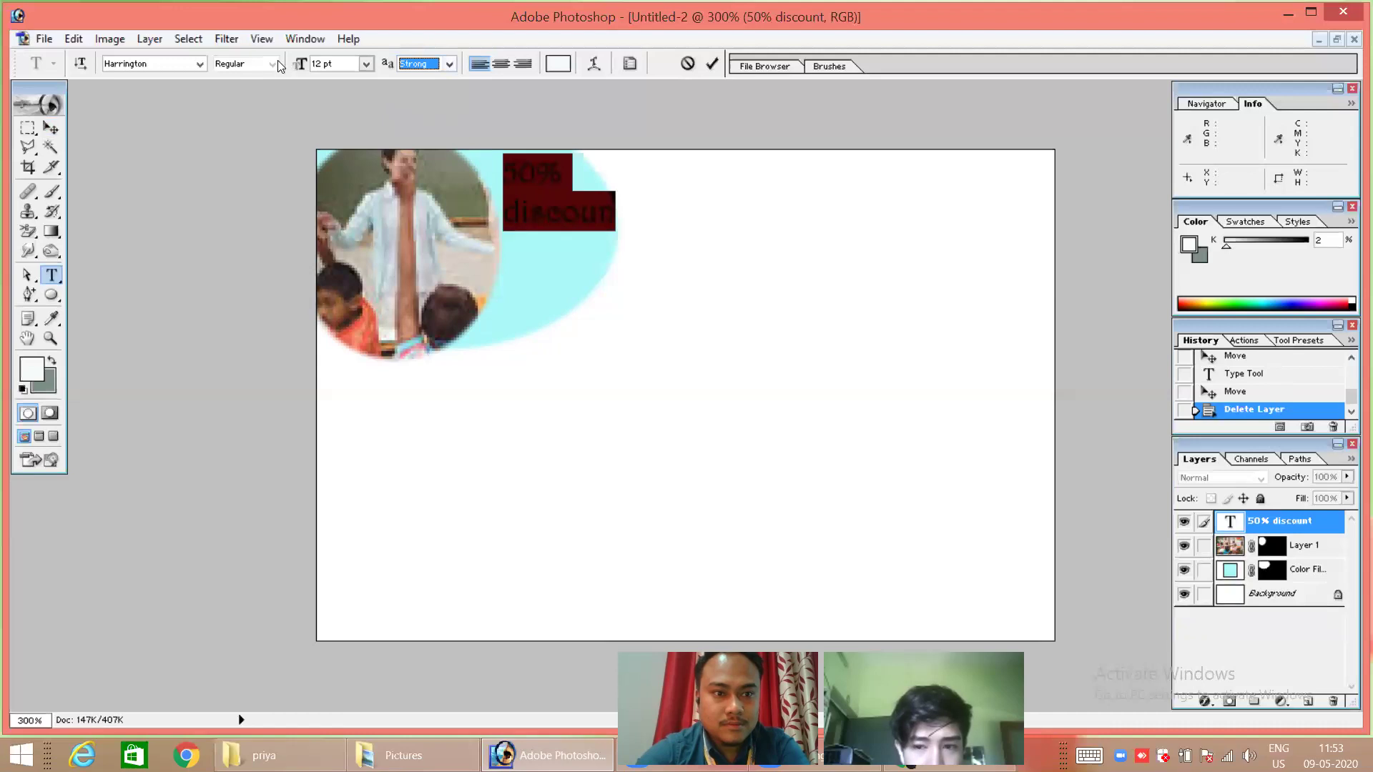
# Try the Kartika font on the selected "50% discount" text, settle on Latha and commit the text edit.
pyautogui.click(199, 66)
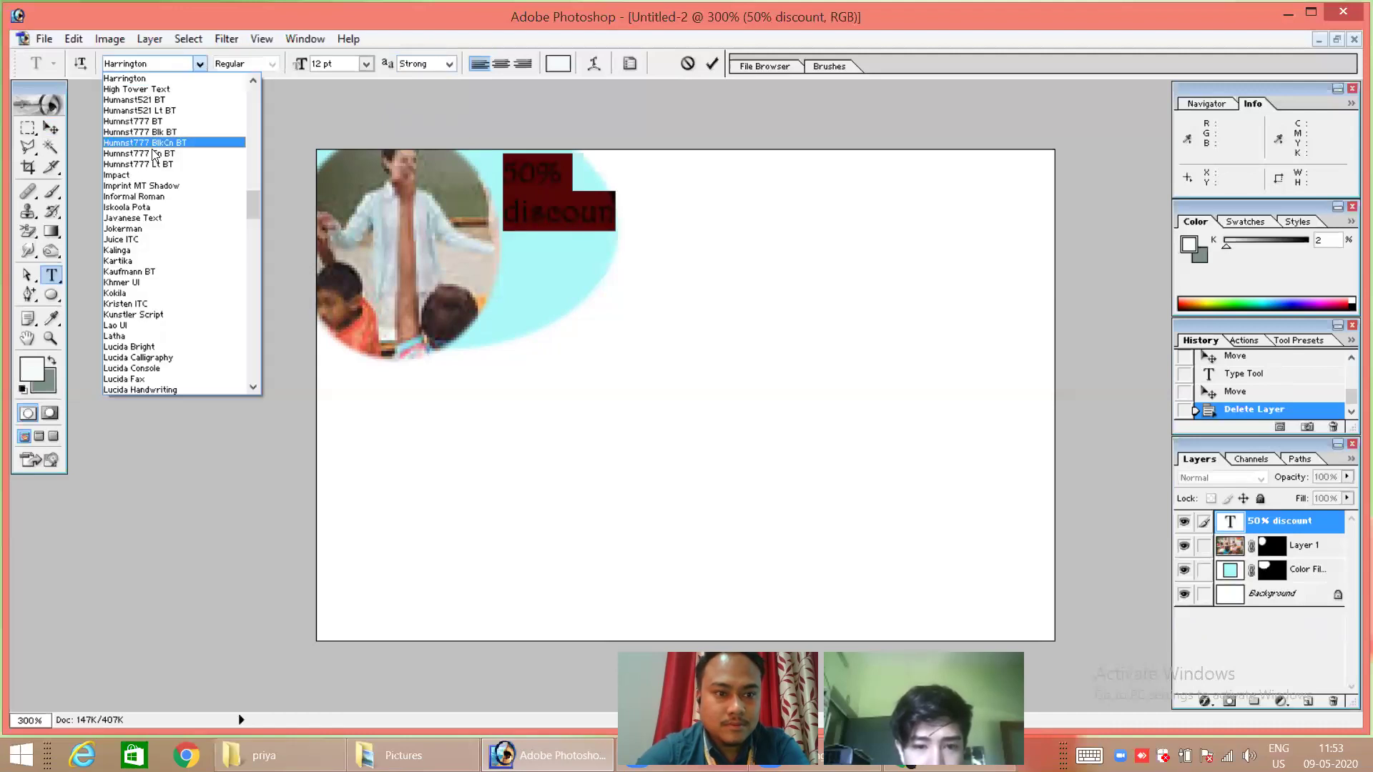
pyautogui.click(145, 262)
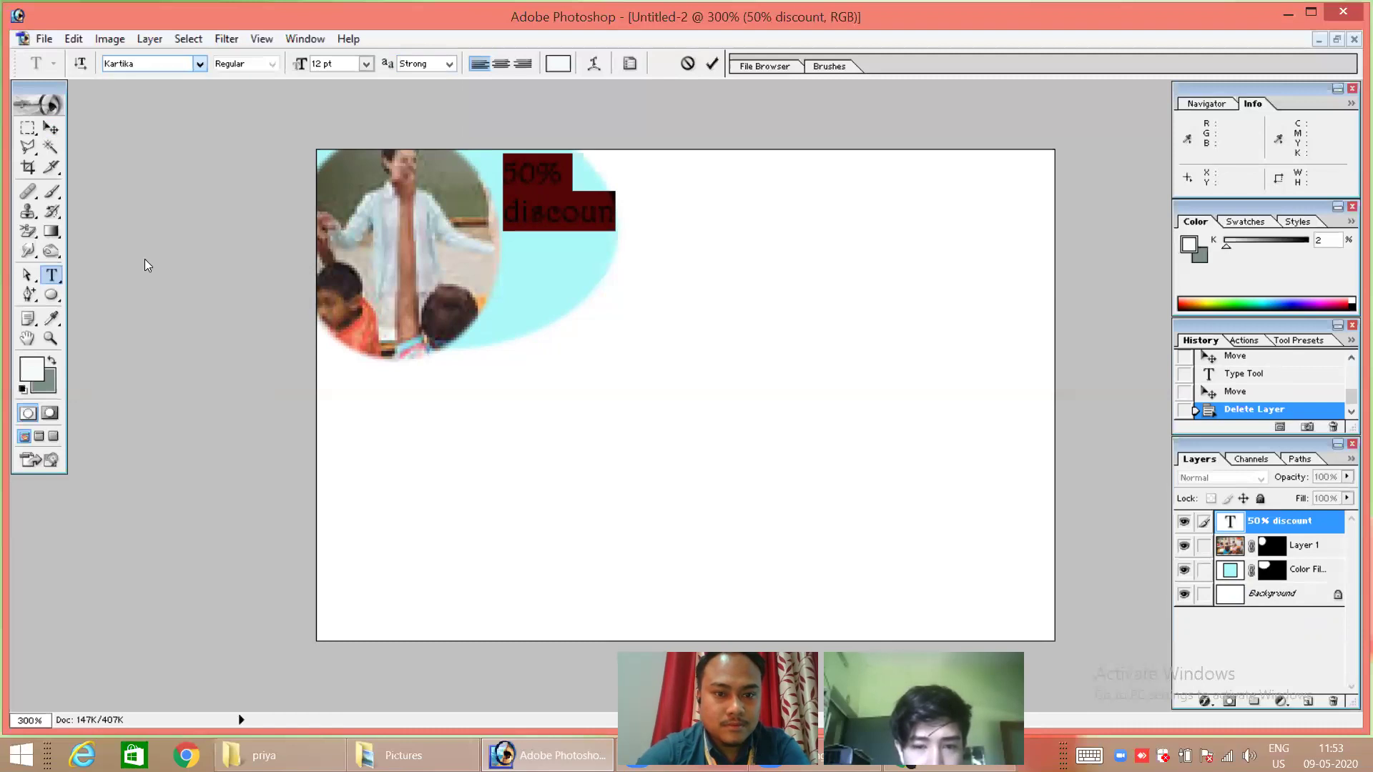
pyautogui.click(200, 64)
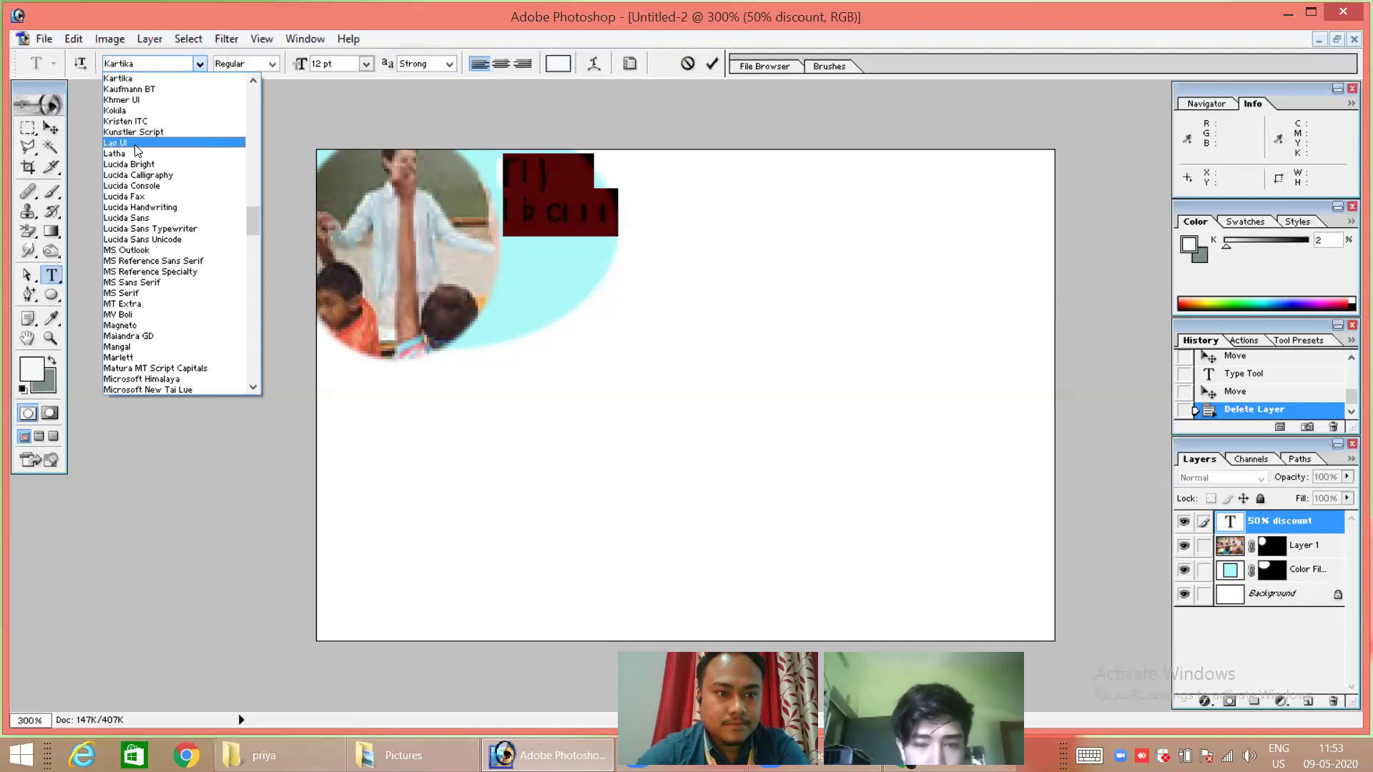
pyautogui.click(133, 153)
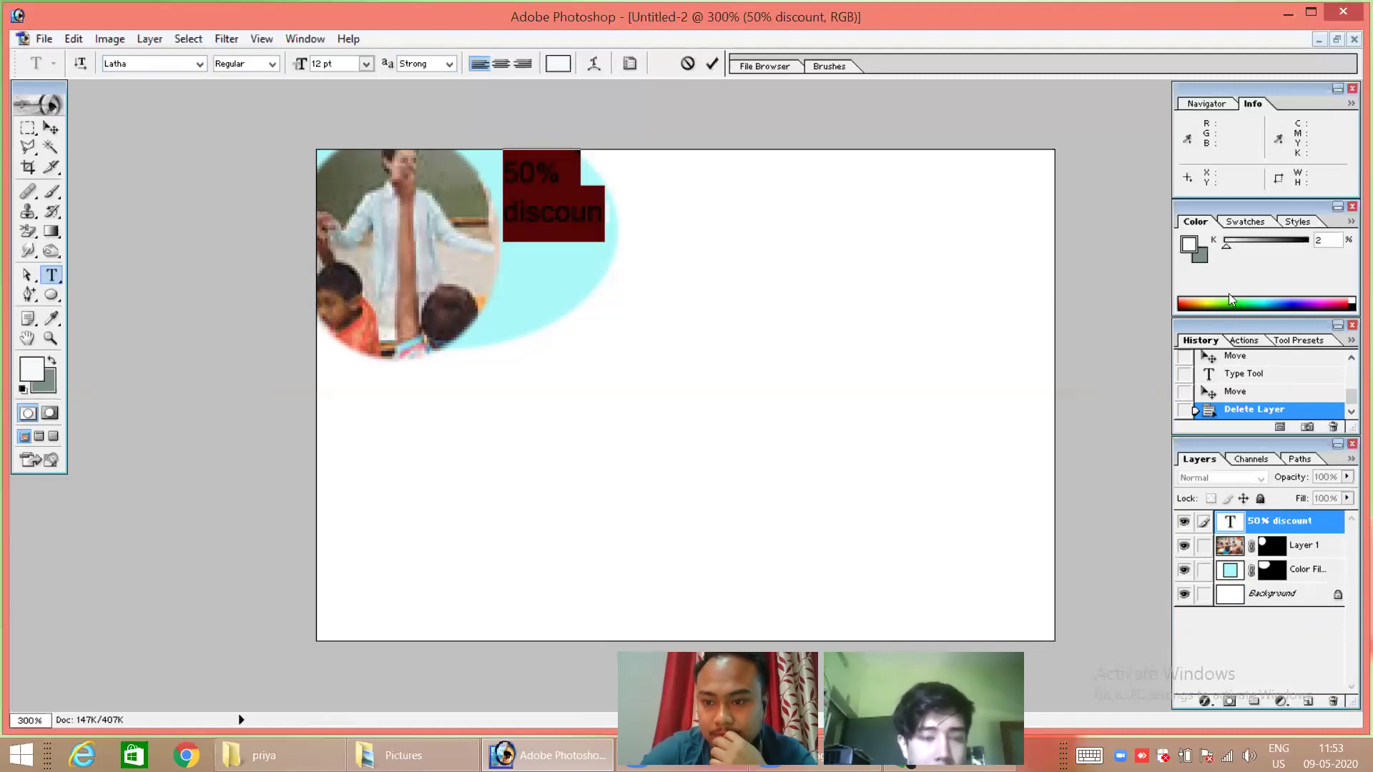
pyautogui.click(1295, 459)
pyautogui.click(1263, 461)
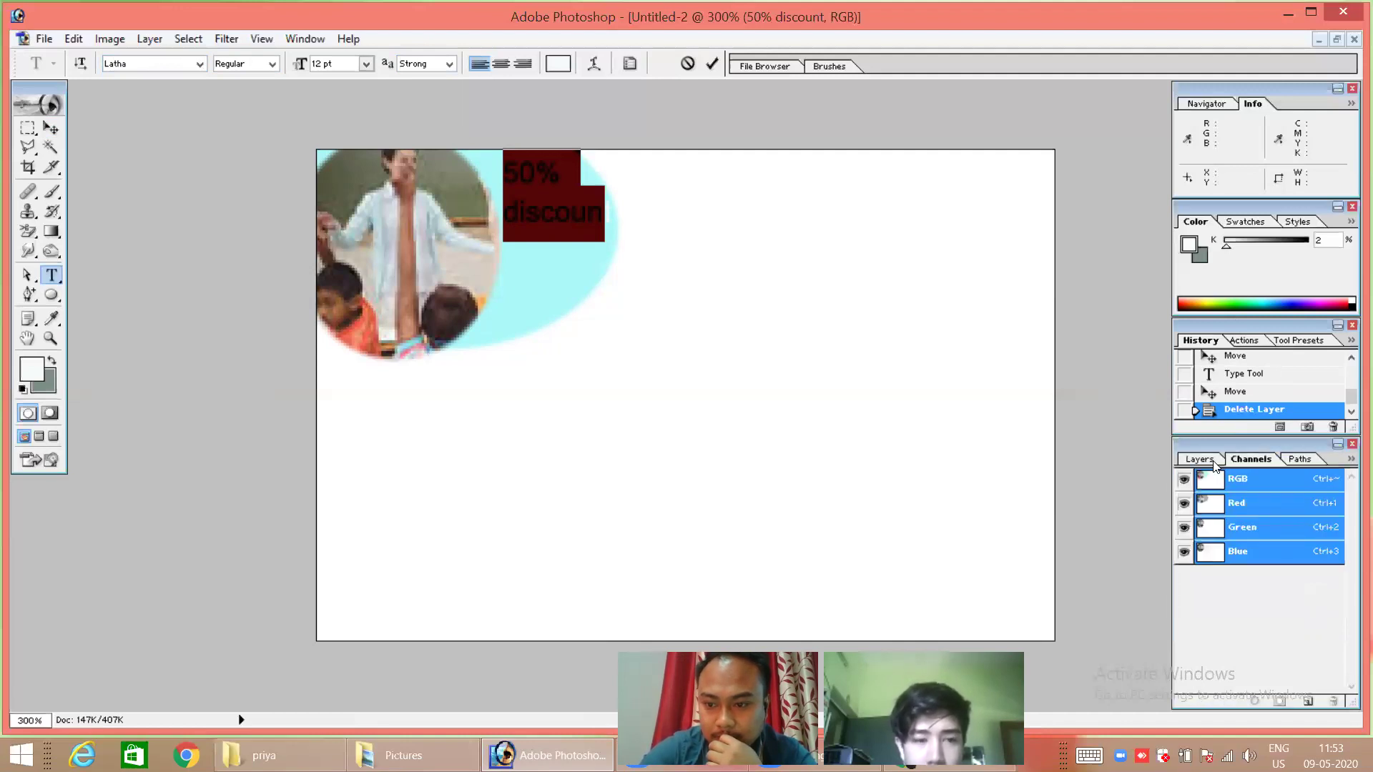
pyautogui.click(1199, 459)
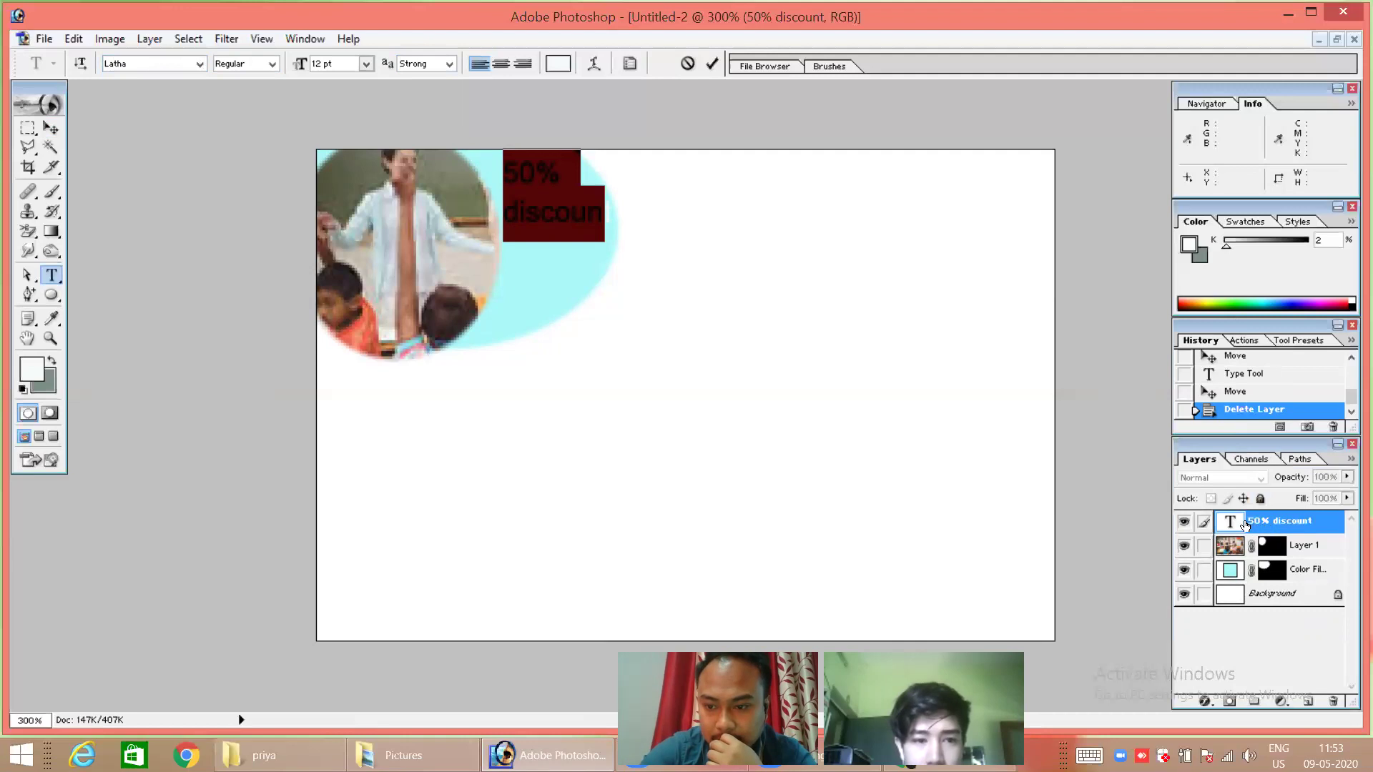
pyautogui.click(1248, 522)
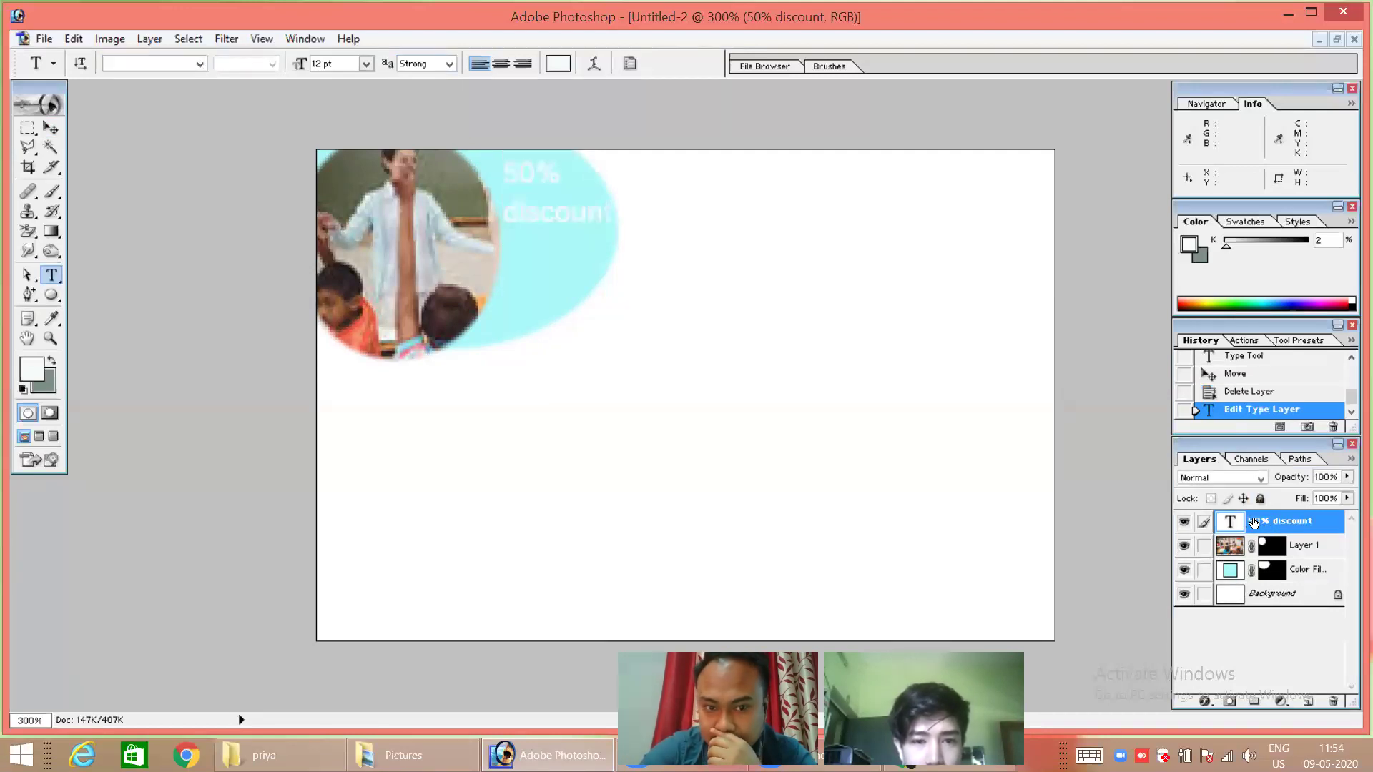
pyautogui.rightClick(1254, 517)
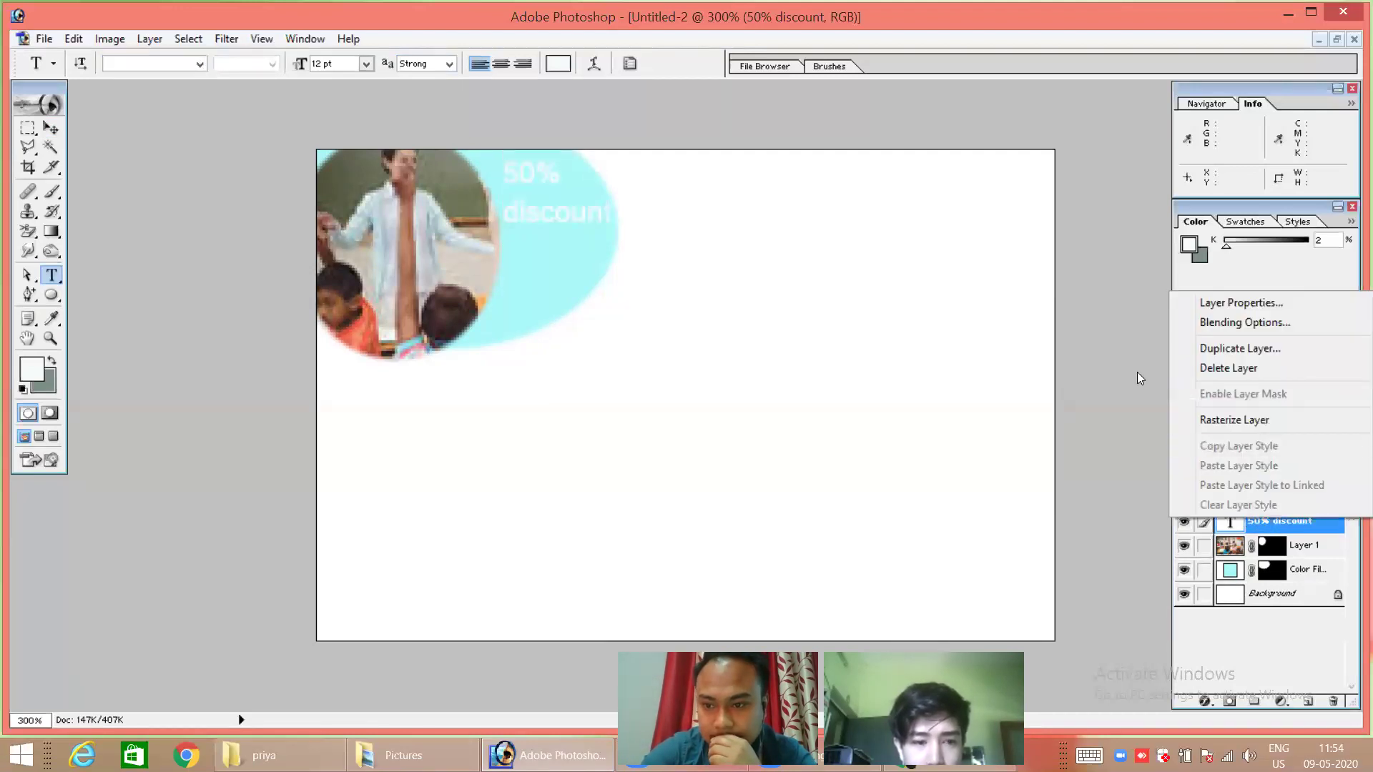
pyautogui.click(1221, 306)
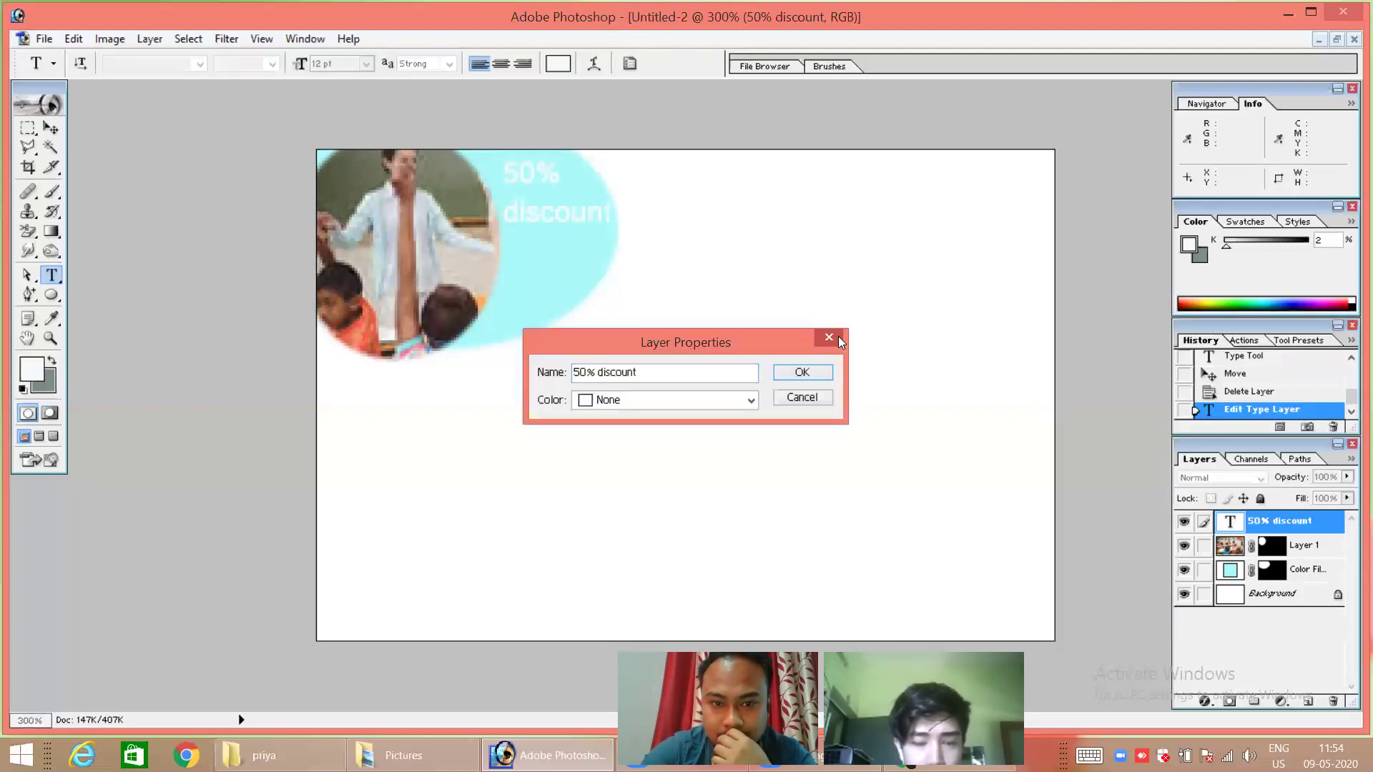
pyautogui.click(838, 336)
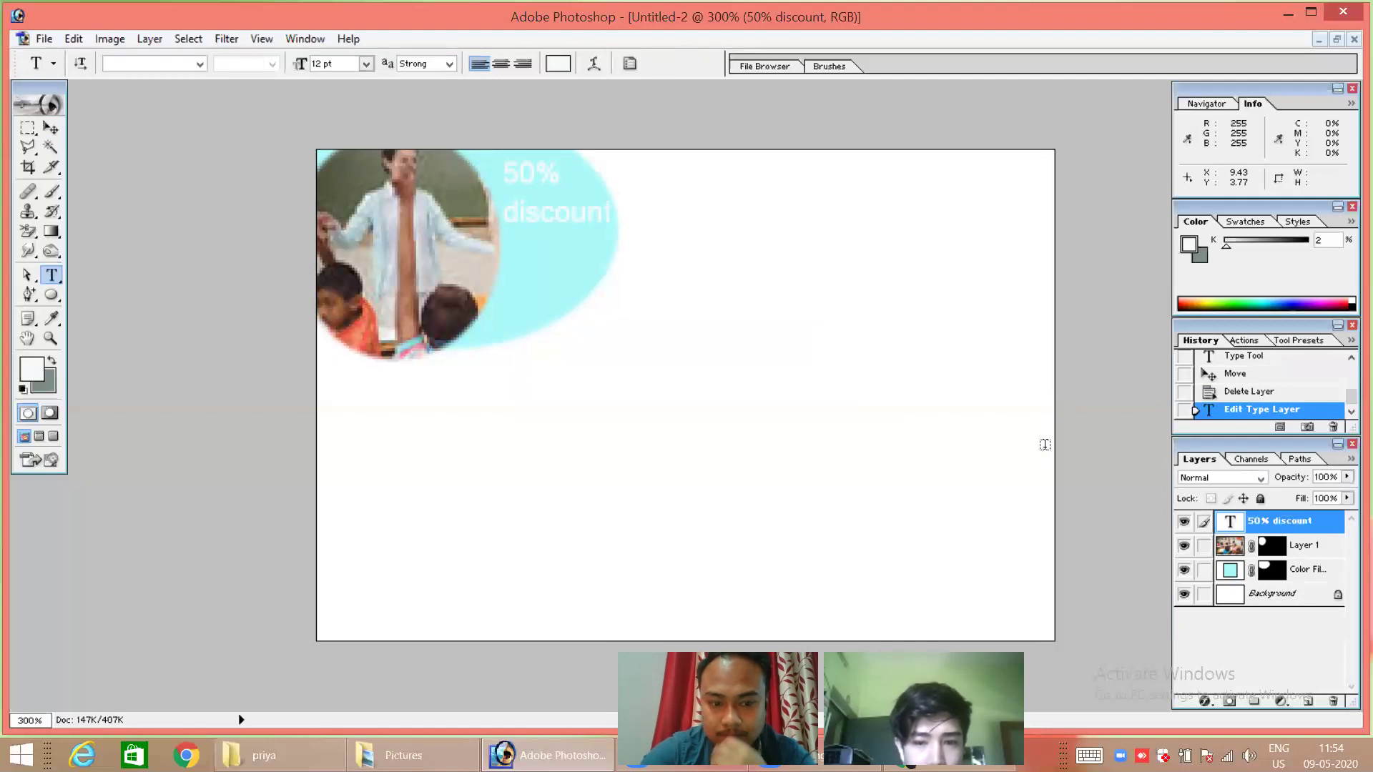
pyautogui.click(319, 41)
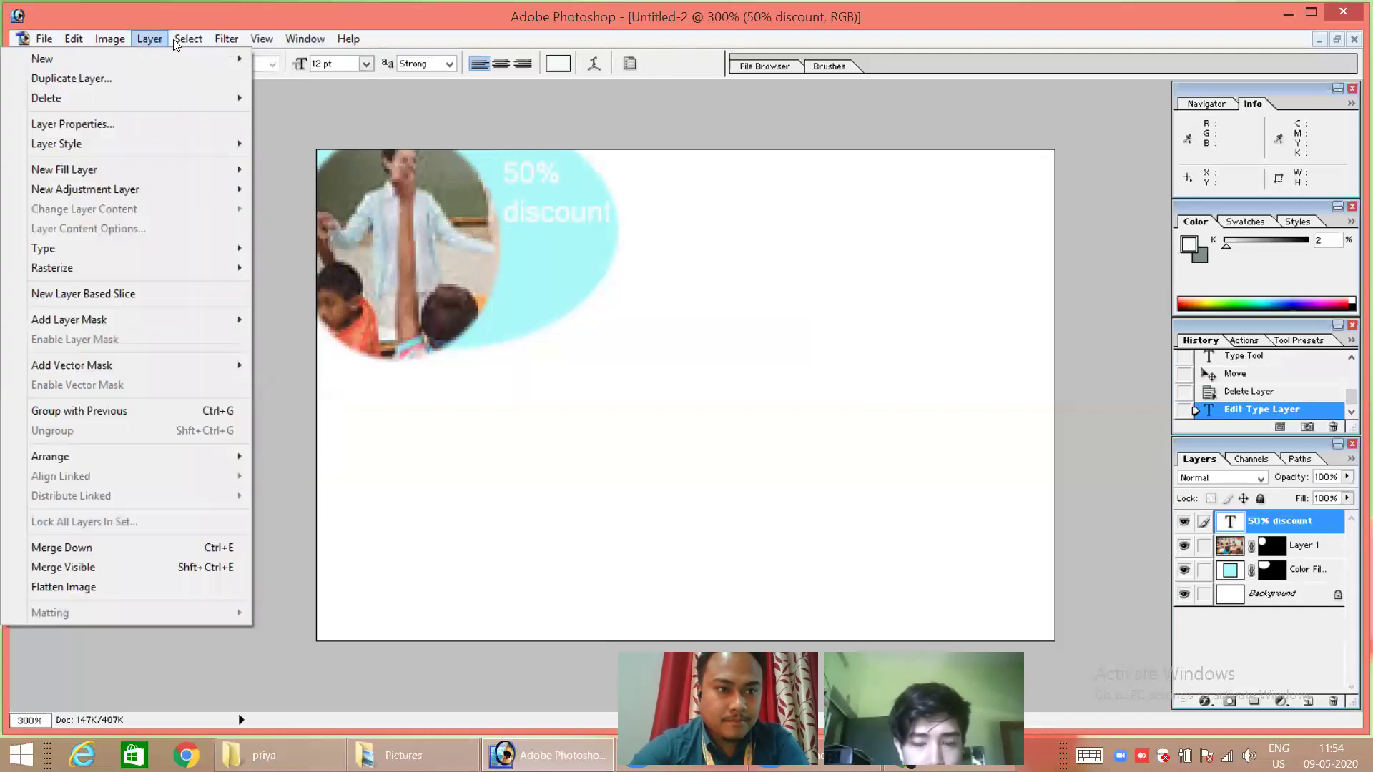
pyautogui.moveTo(123, 43)
pyautogui.moveTo(221, 40)
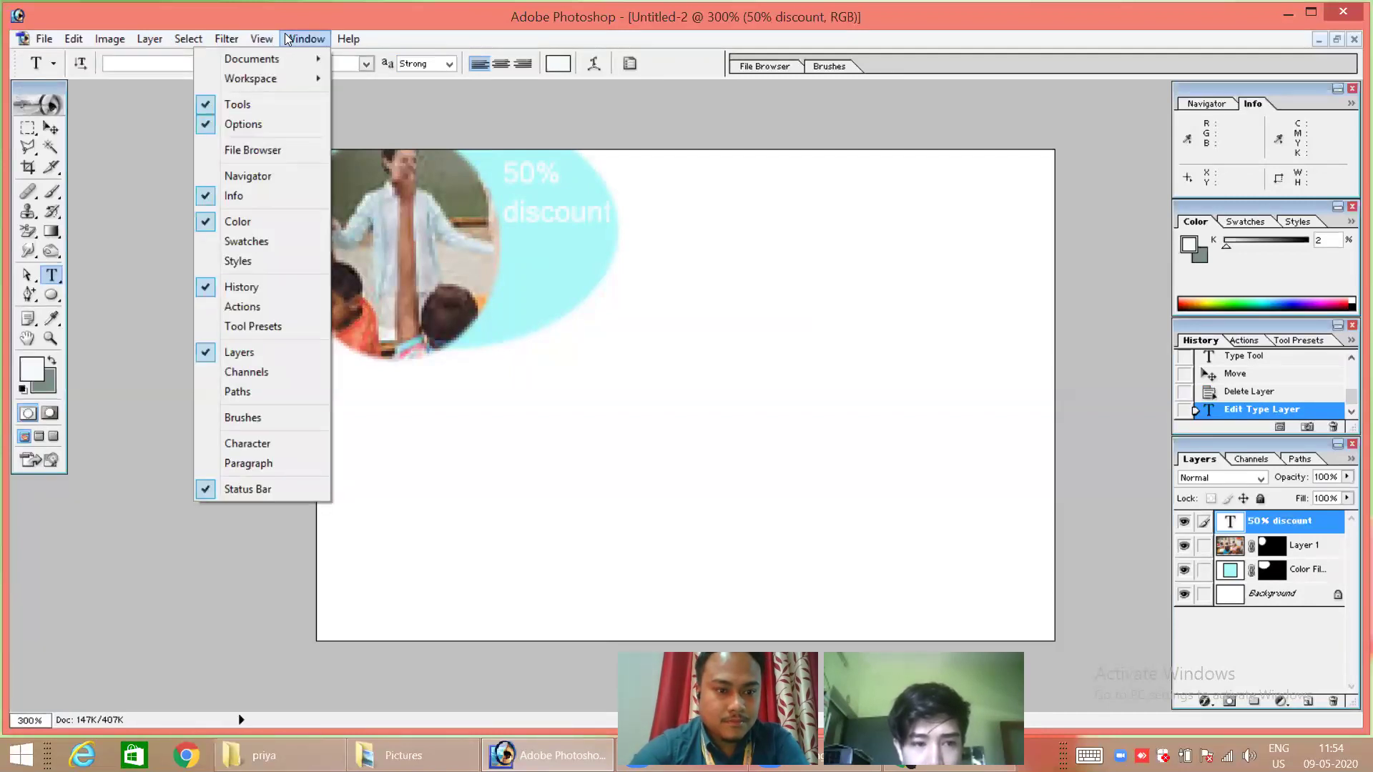
pyautogui.click(444, 340)
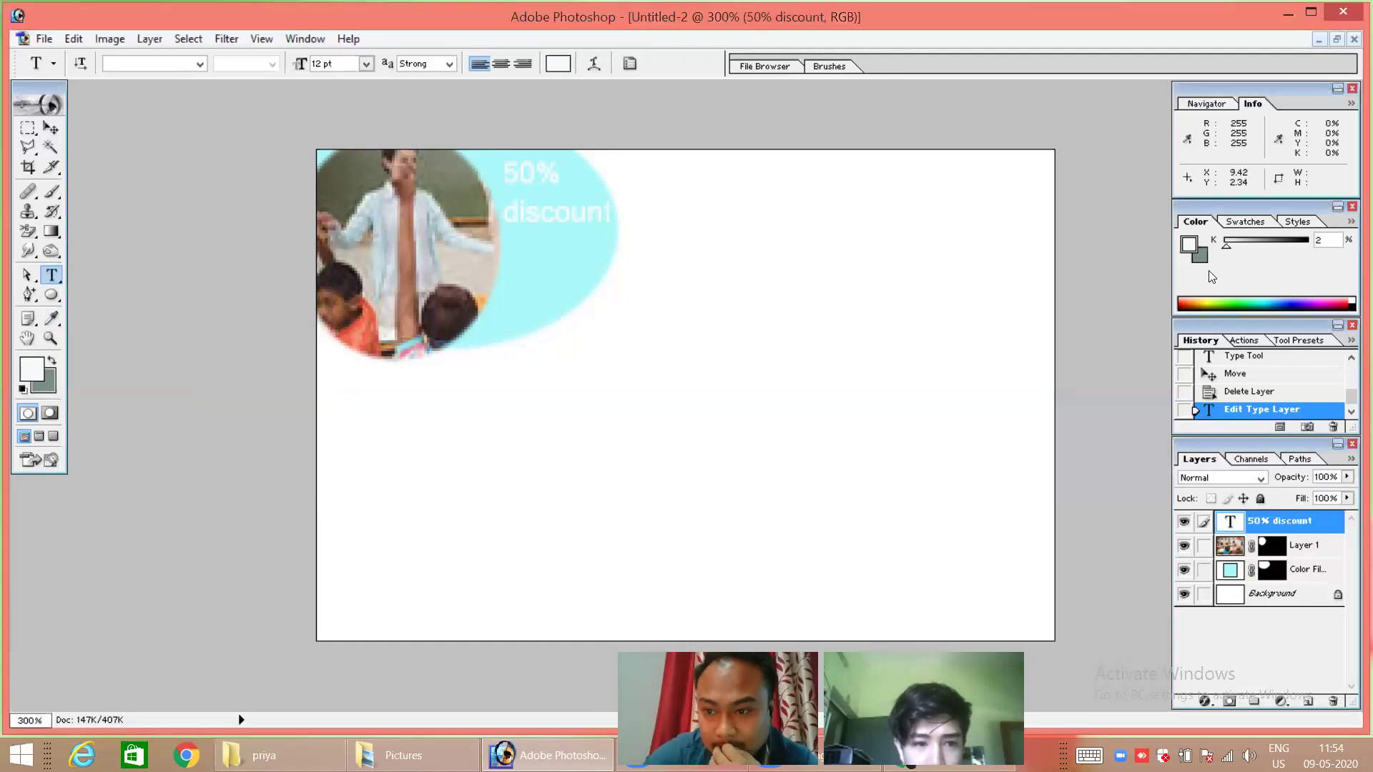
pyautogui.click(1294, 222)
pyautogui.click(1254, 225)
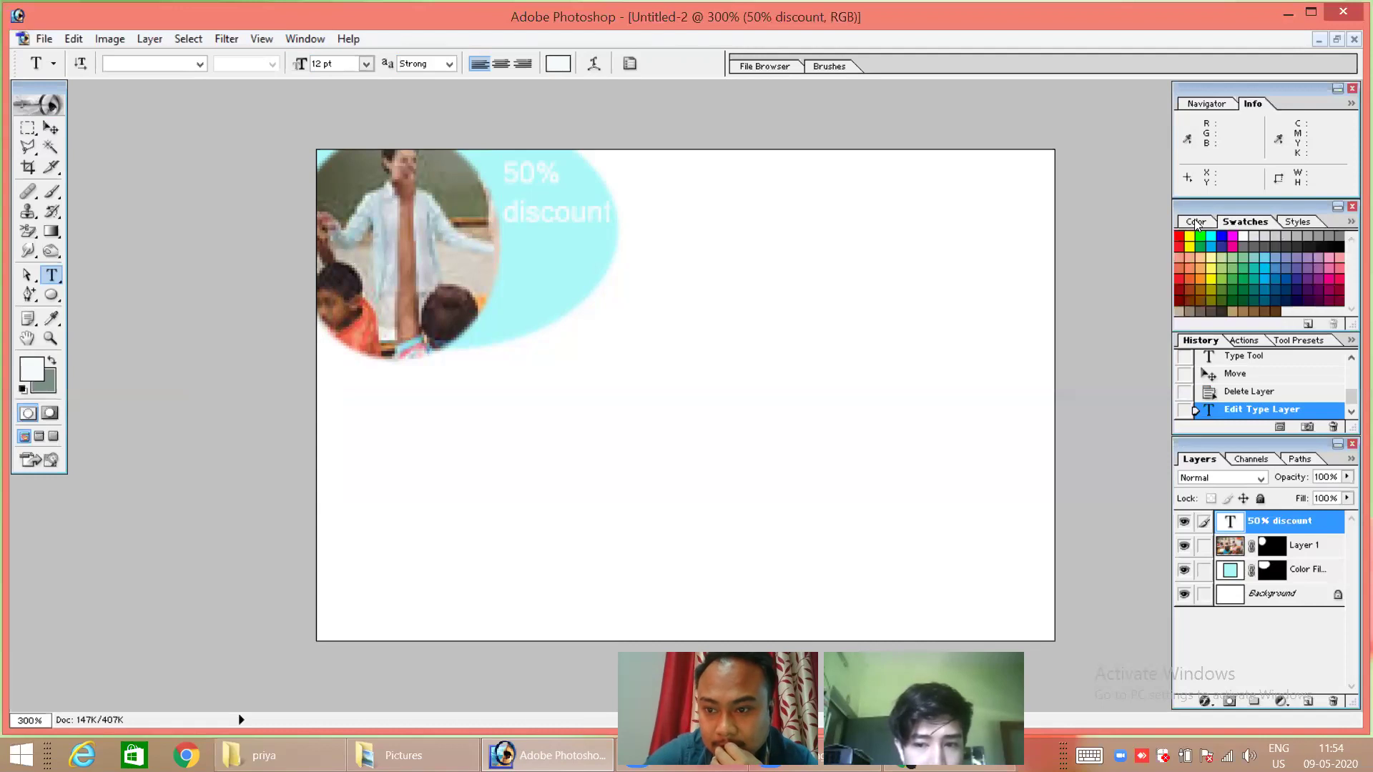
pyautogui.click(1290, 342)
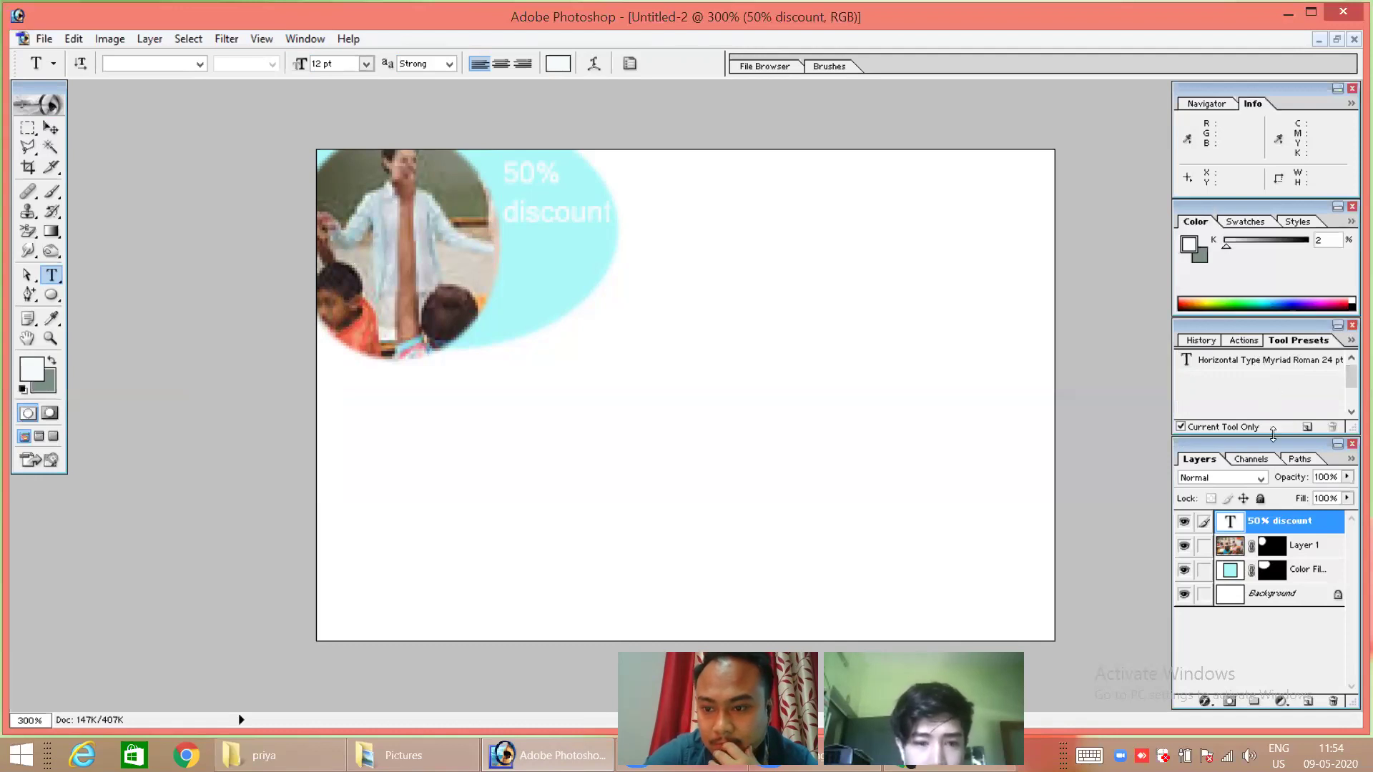
pyautogui.click(1216, 342)
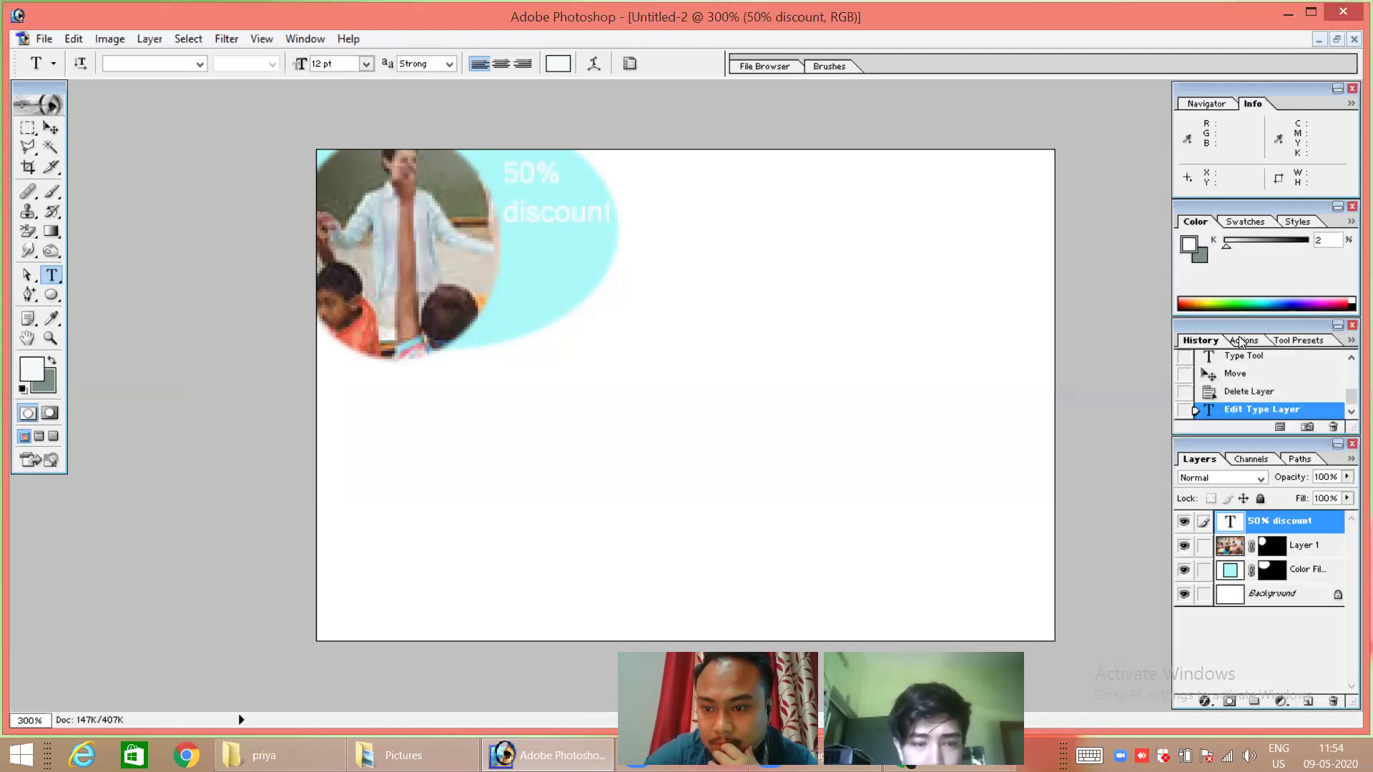
pyautogui.click(1239, 342)
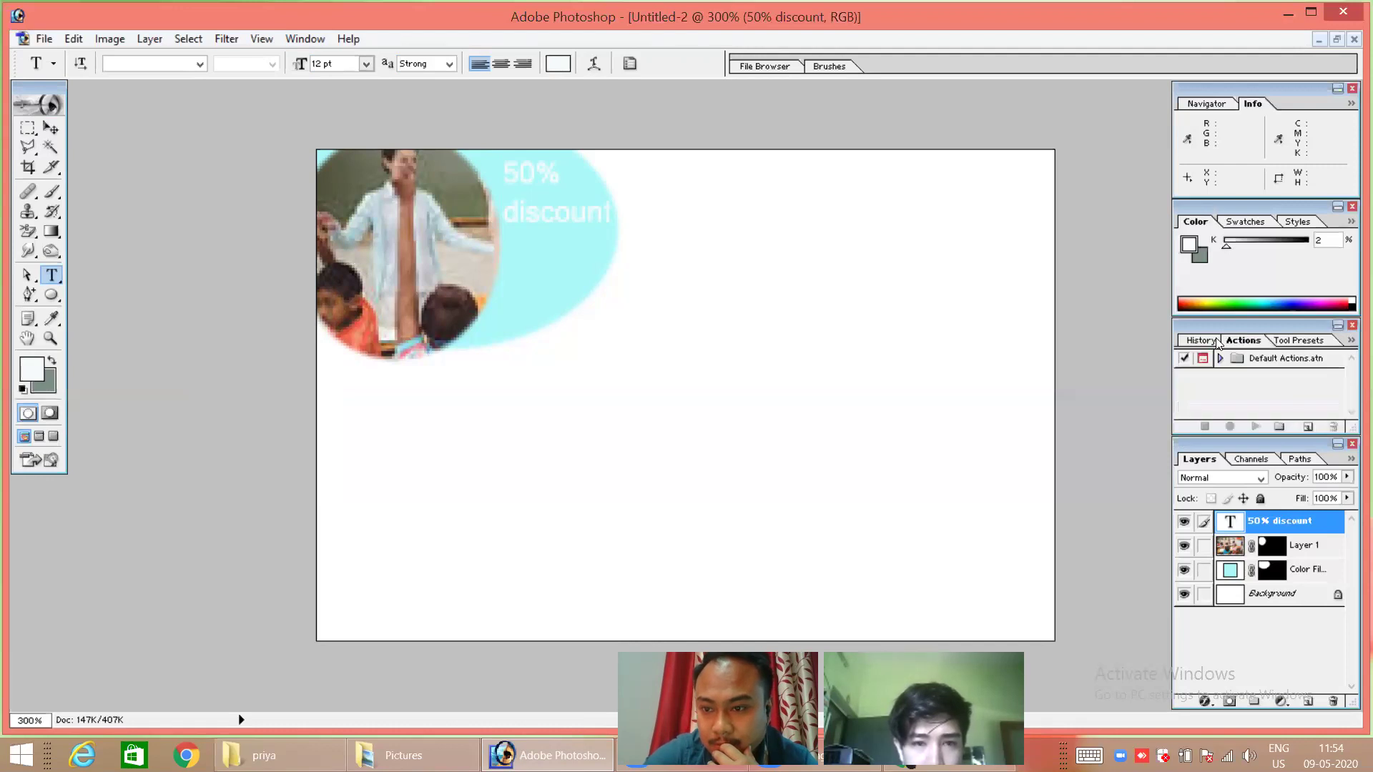
pyautogui.click(1214, 342)
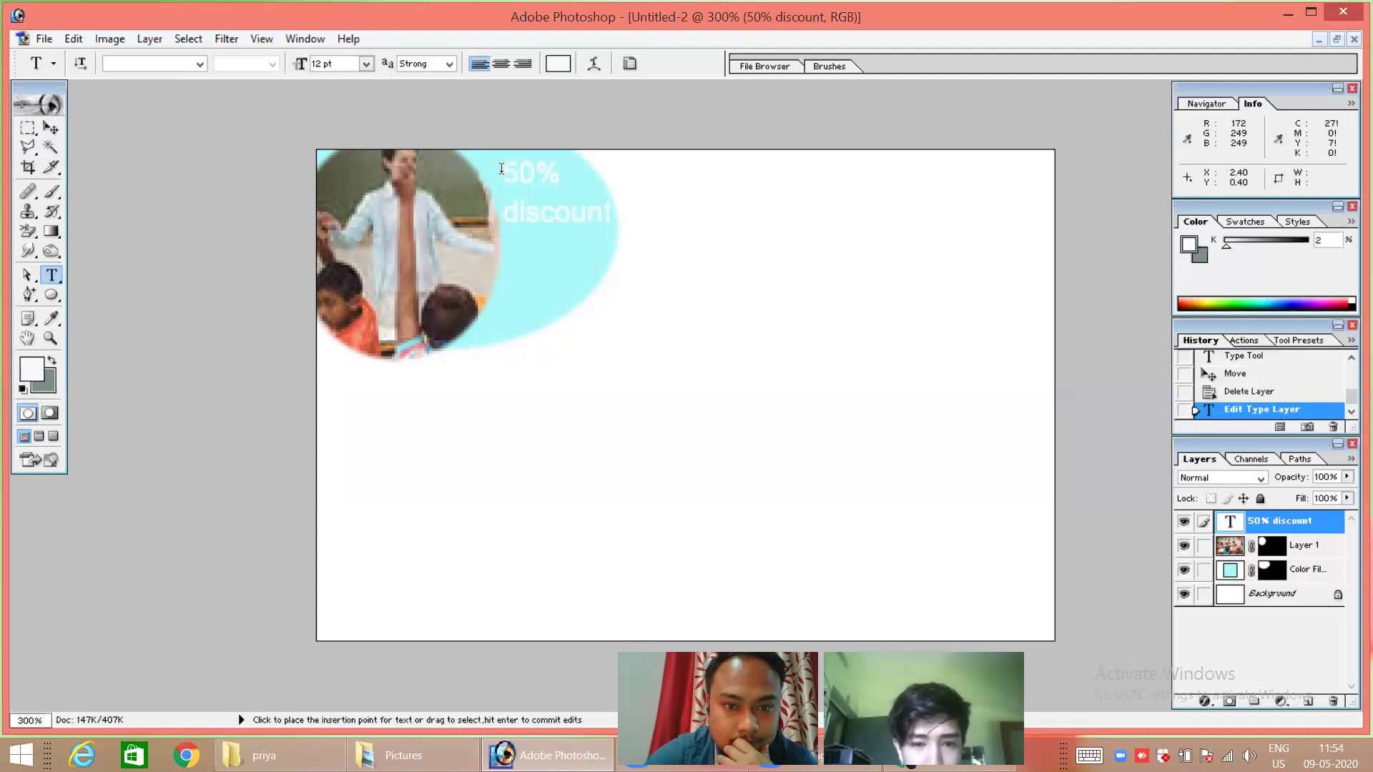
# Select all of the "50% discount" text, try ochre and green, and recolour it bright blue.
pyautogui.click(577, 206)
pyautogui.hotkey('ctrl', 'a')
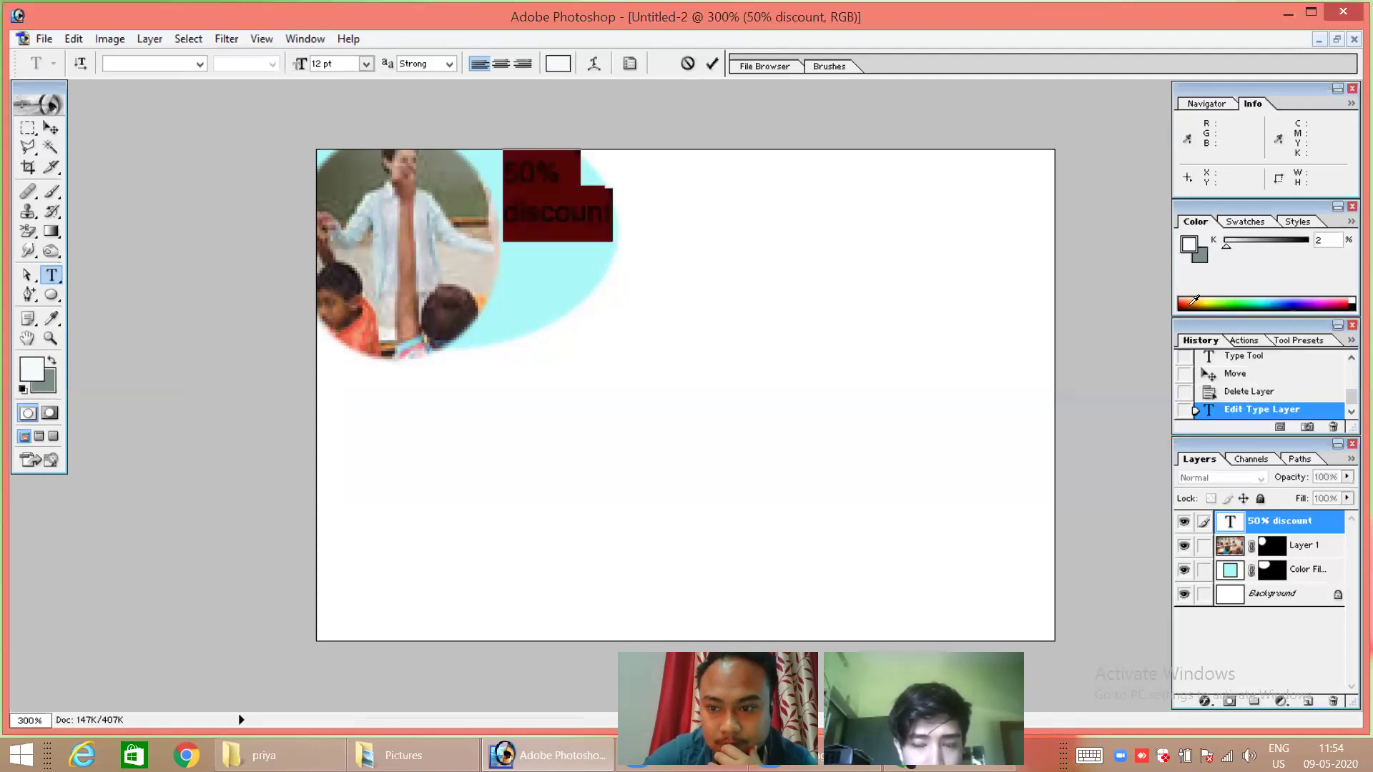
pyautogui.click(1205, 301)
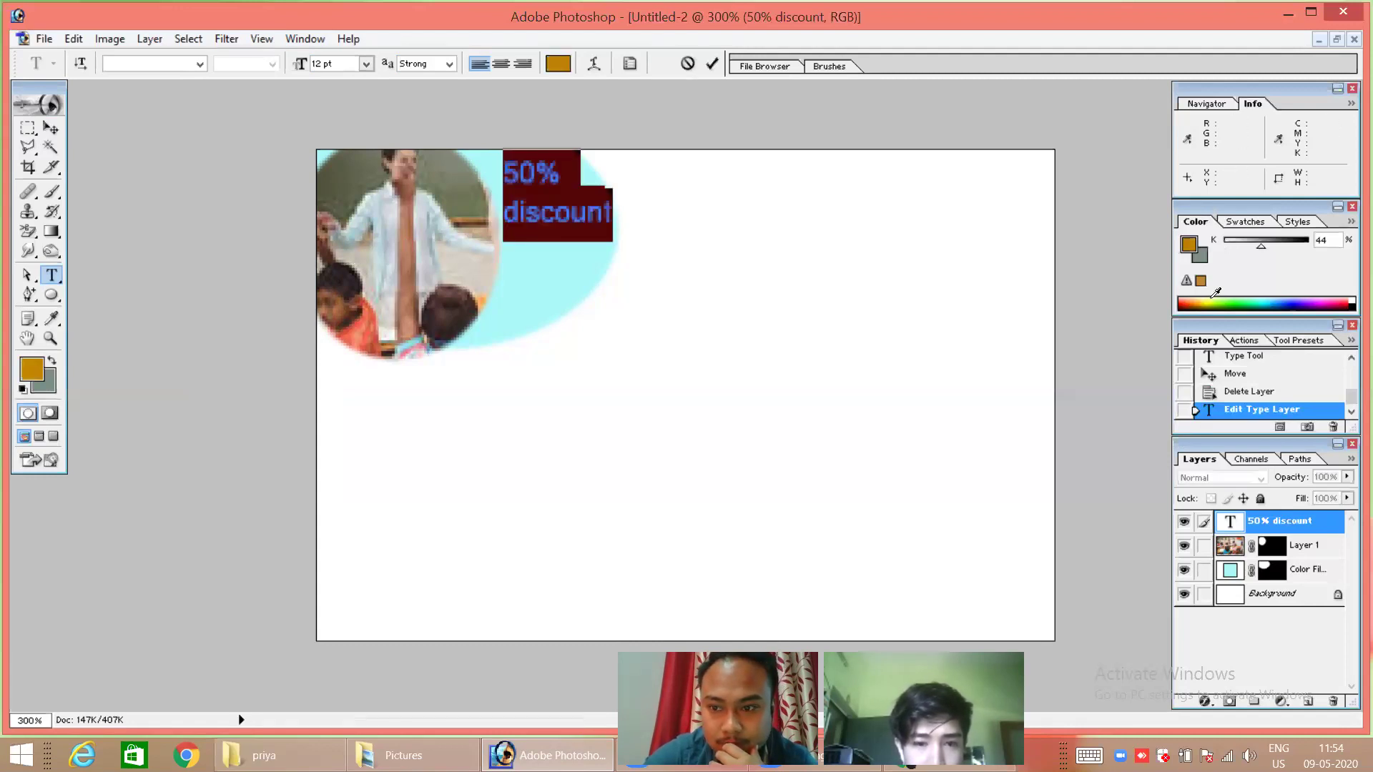
pyautogui.click(1267, 298)
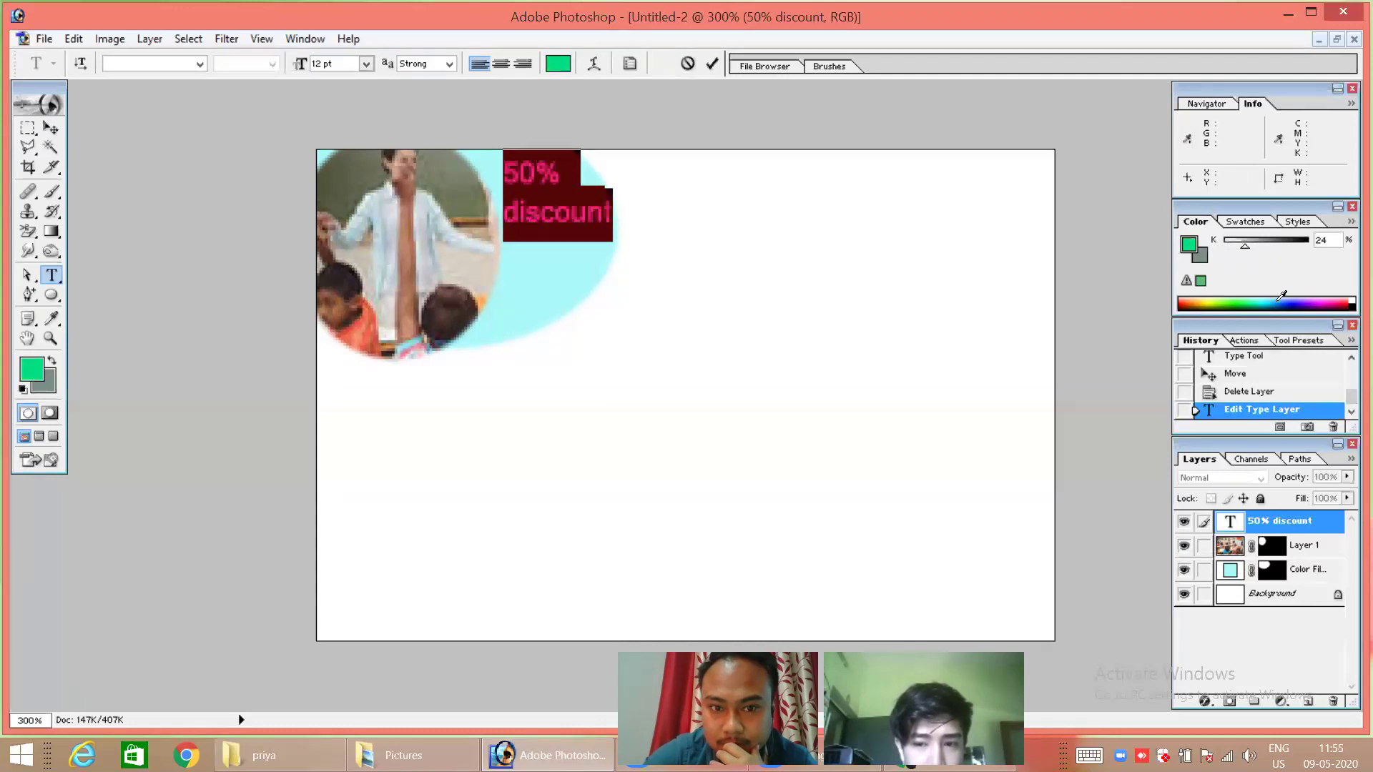
pyautogui.click(1297, 301)
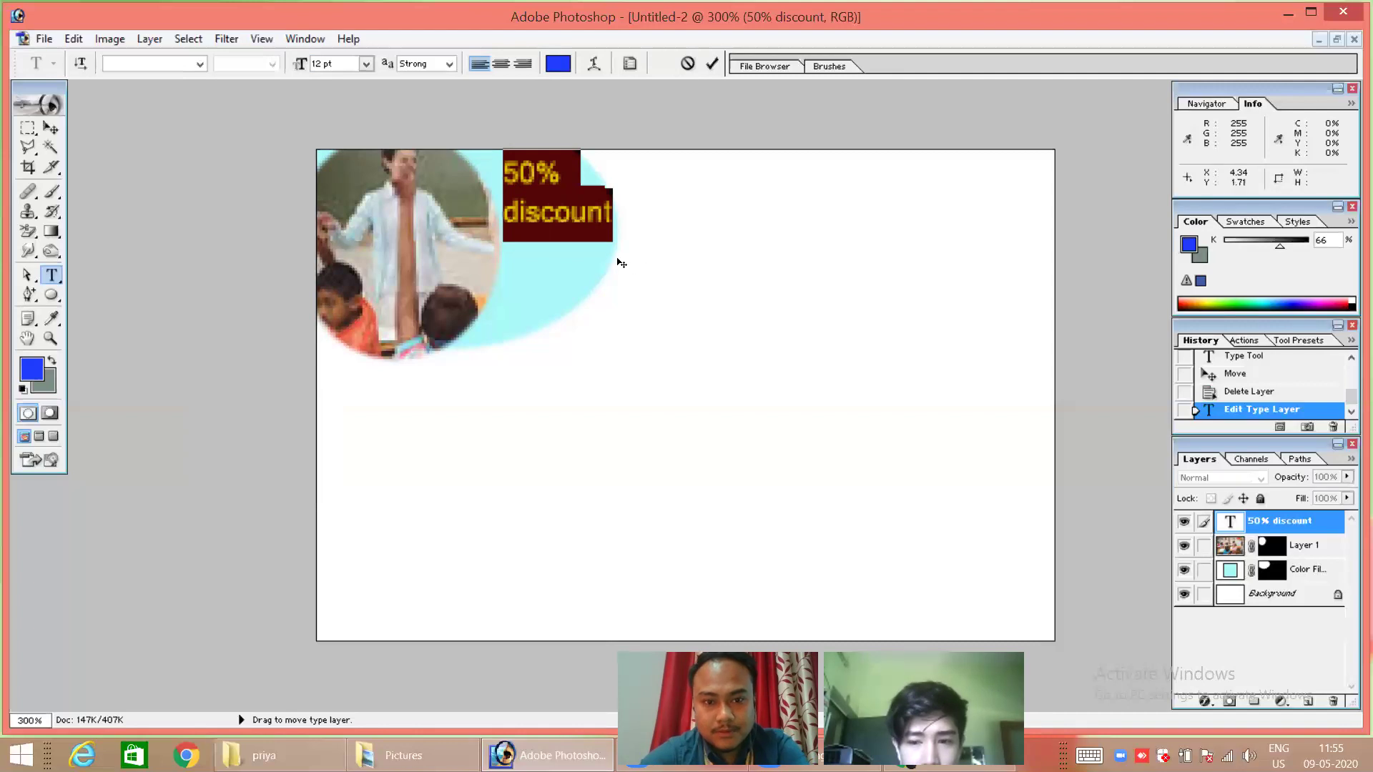
pyautogui.click(672, 297)
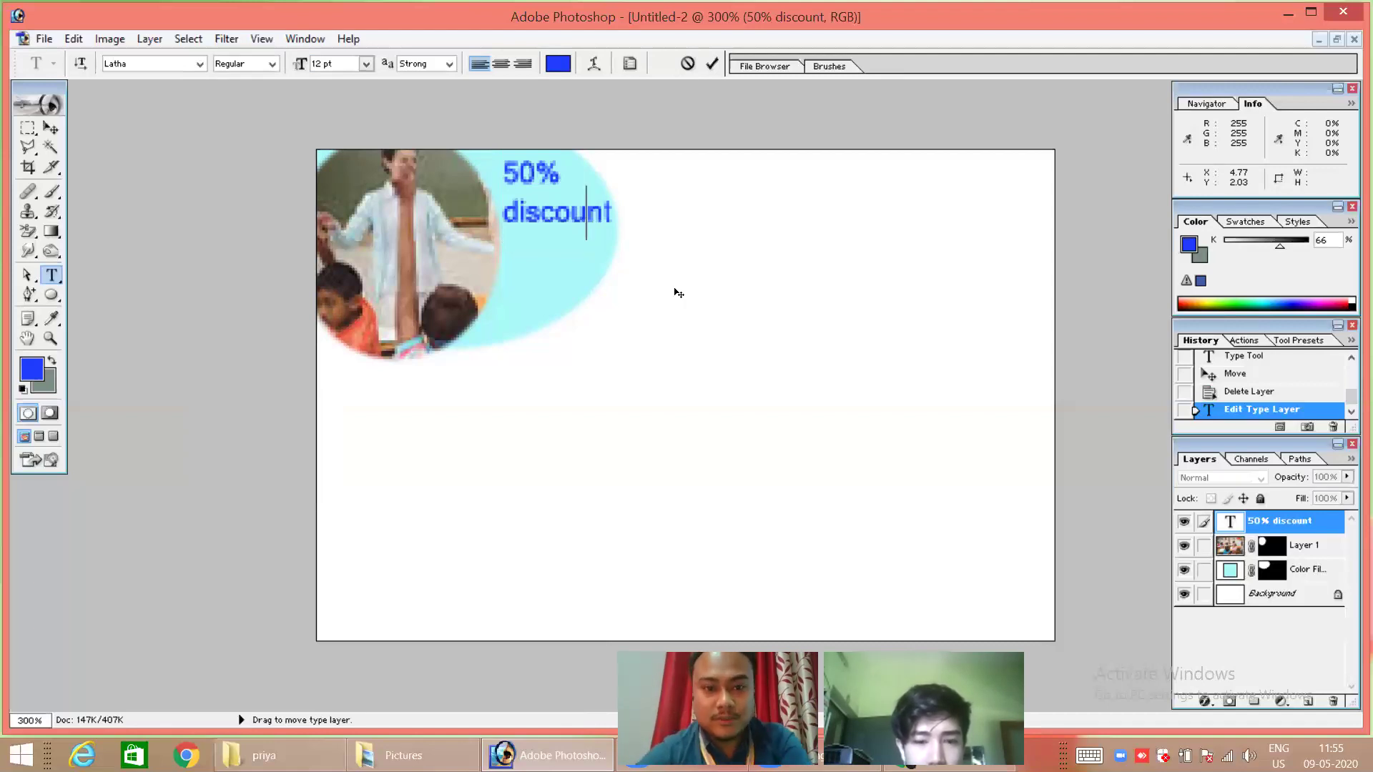
# Draw a large bright-blue ellipse shape, shift it over the light-blue shape and place its layer directly above the Background.
pyautogui.click(51, 295)
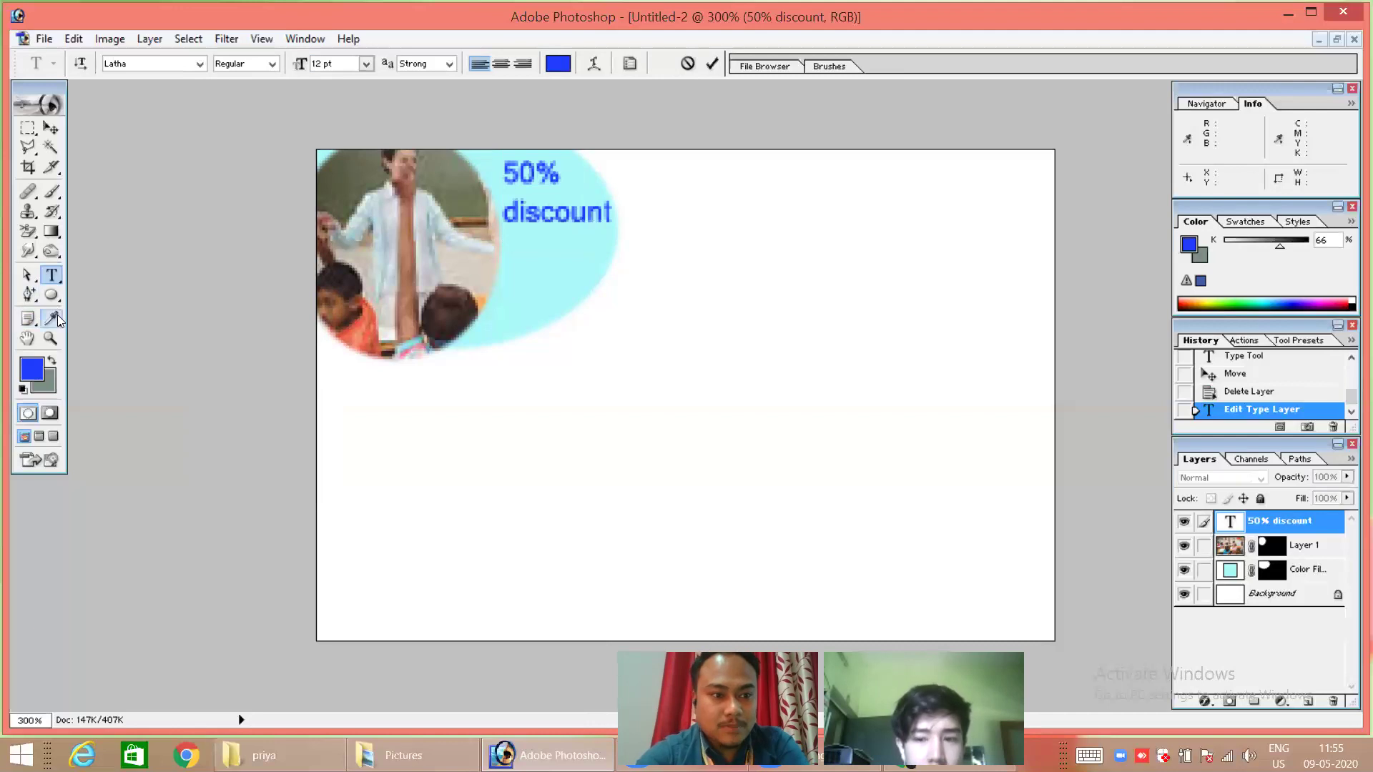
pyautogui.moveTo(512, 114); pyautogui.dragTo(866, 363)
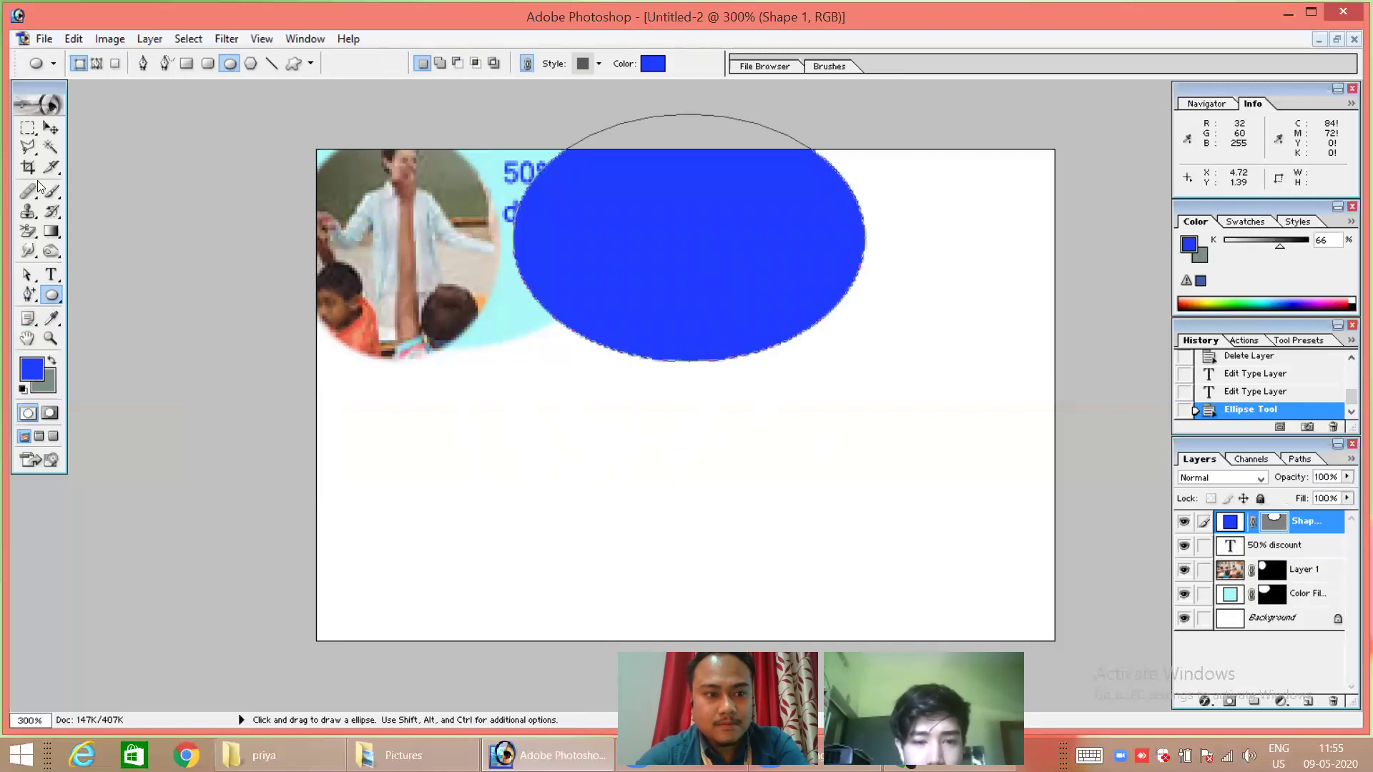
pyautogui.click(50, 128)
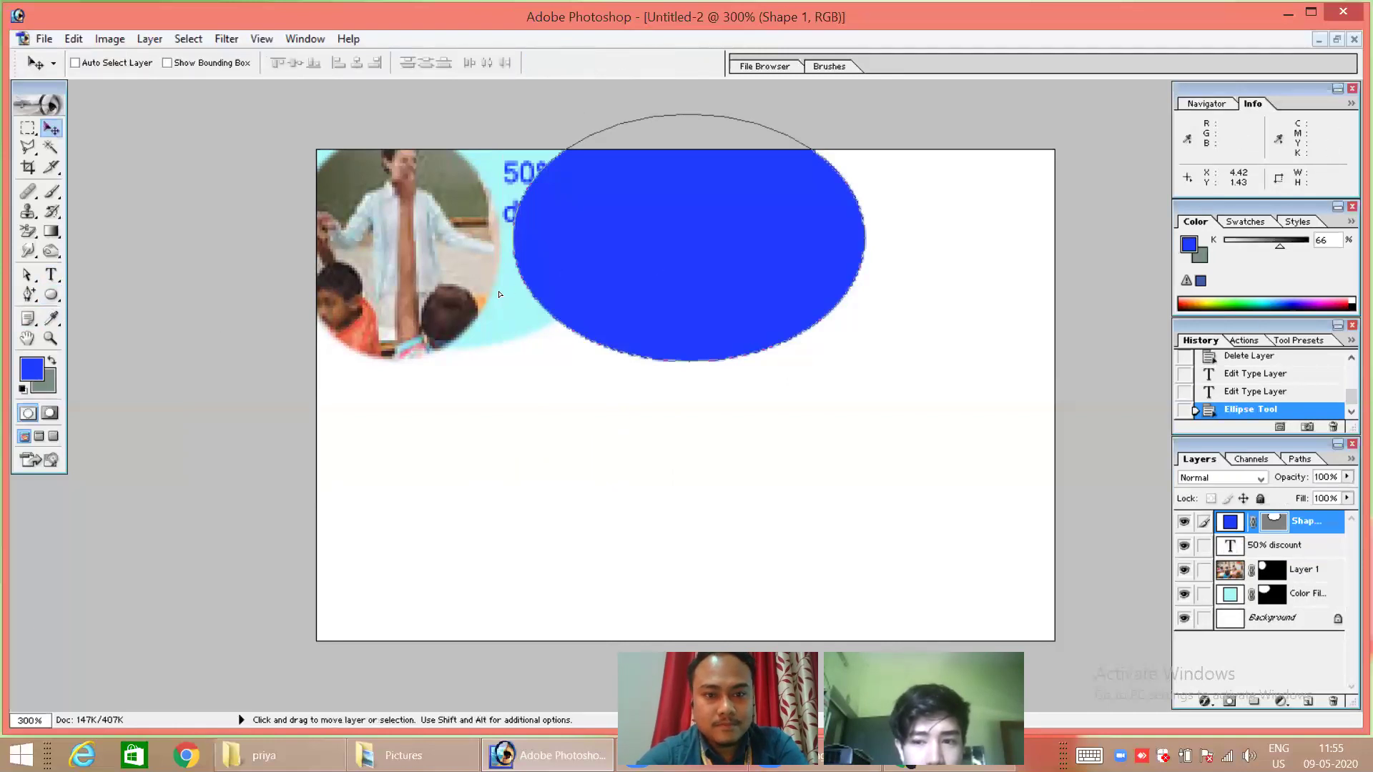
pyautogui.moveTo(500, 293); pyautogui.dragTo(481, 288)
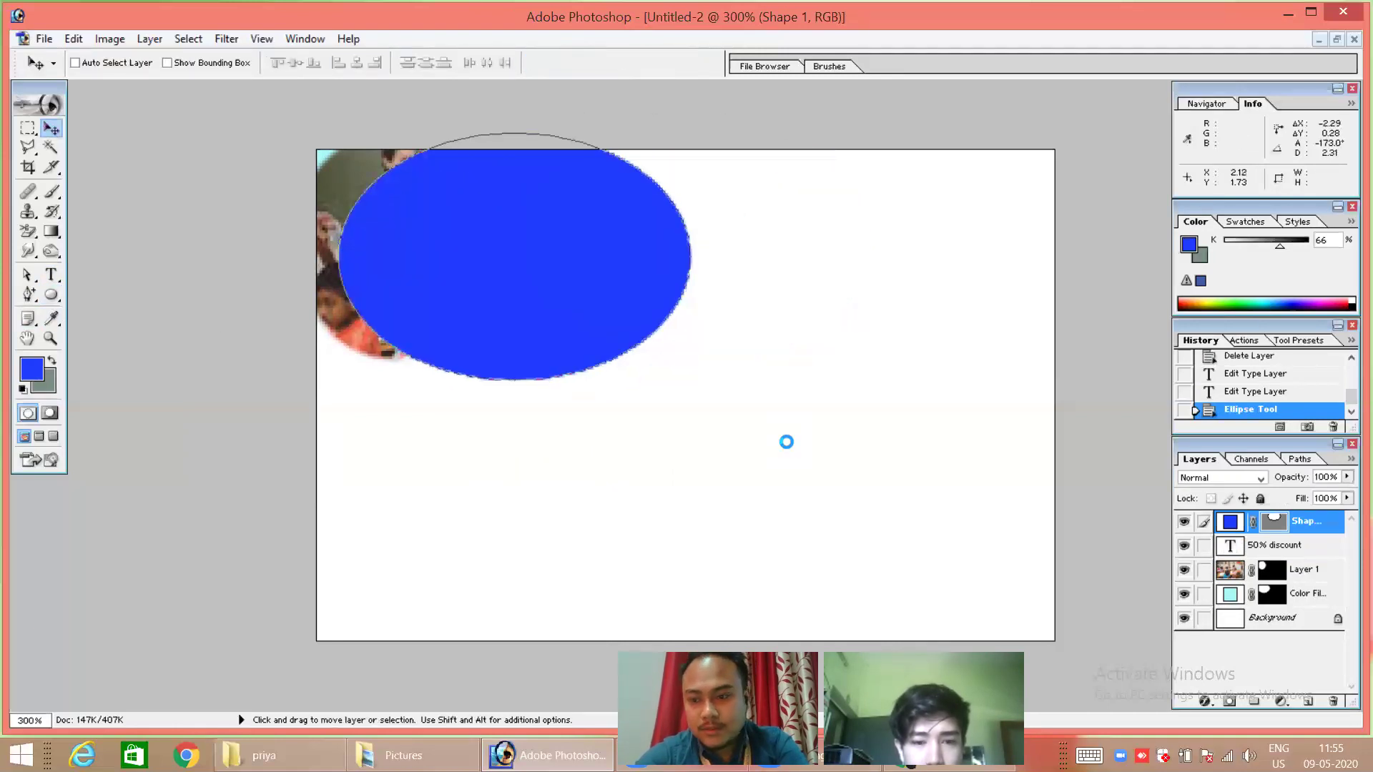
pyautogui.moveTo(1294, 576); pyautogui.dragTo(1285, 605)
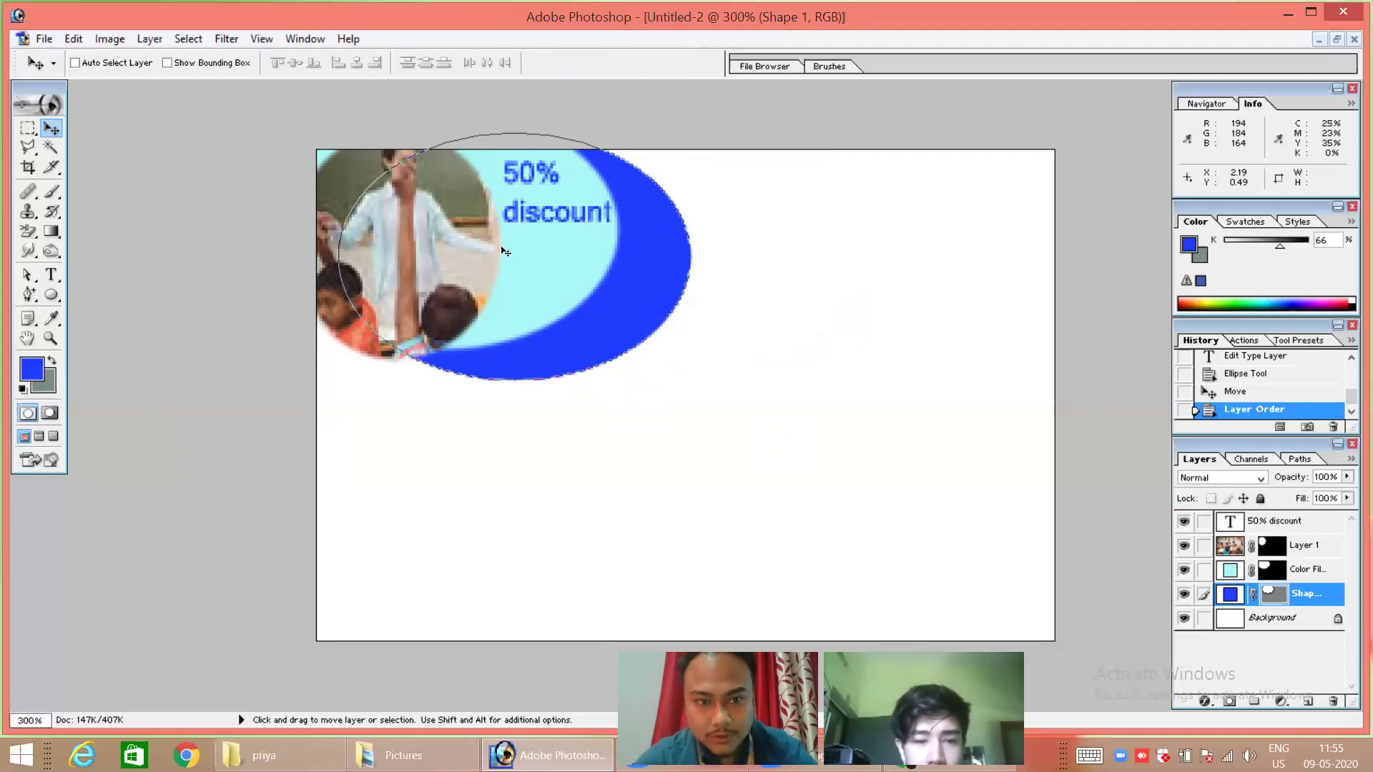
# Add a Stroke effect to the masked classroom photo layer and set the stroke colour to white.
pyautogui.click(1242, 547)
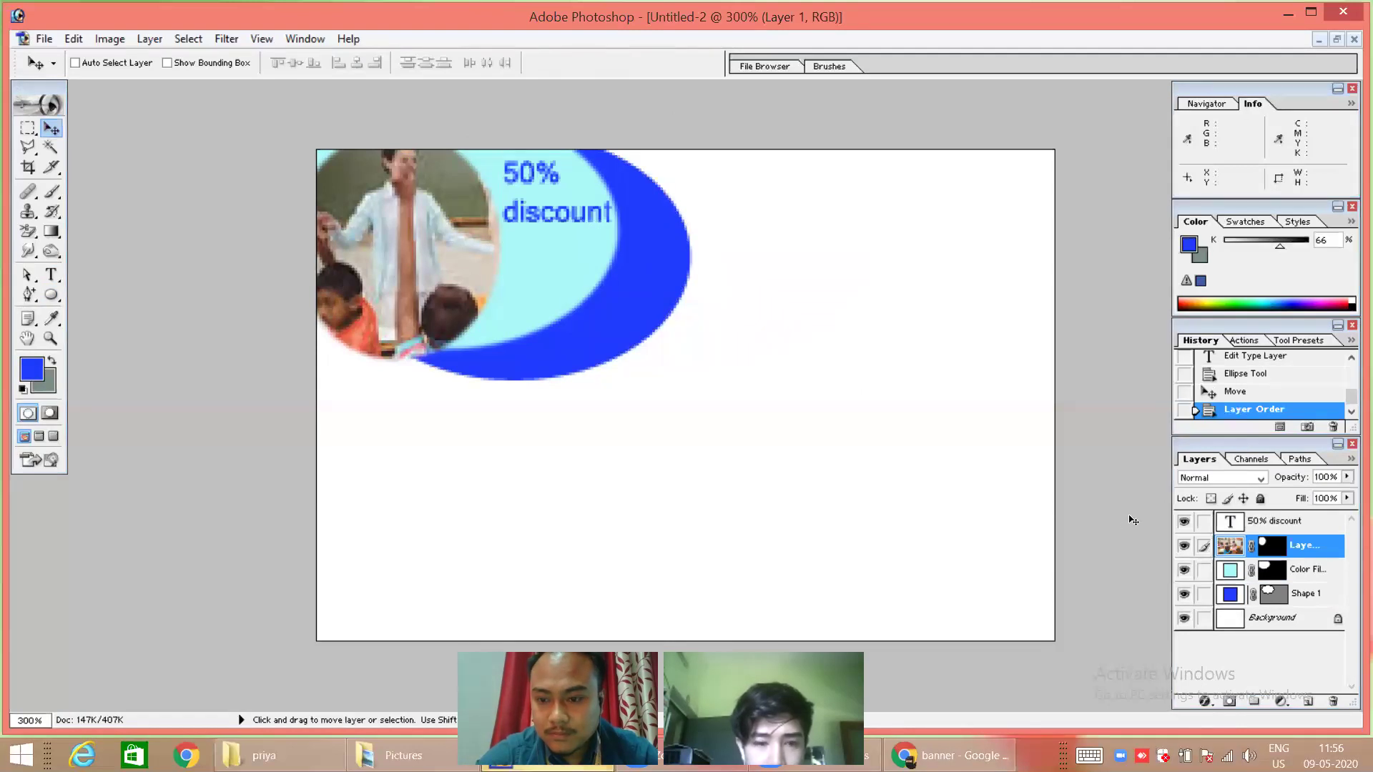
pyautogui.click(1205, 705)
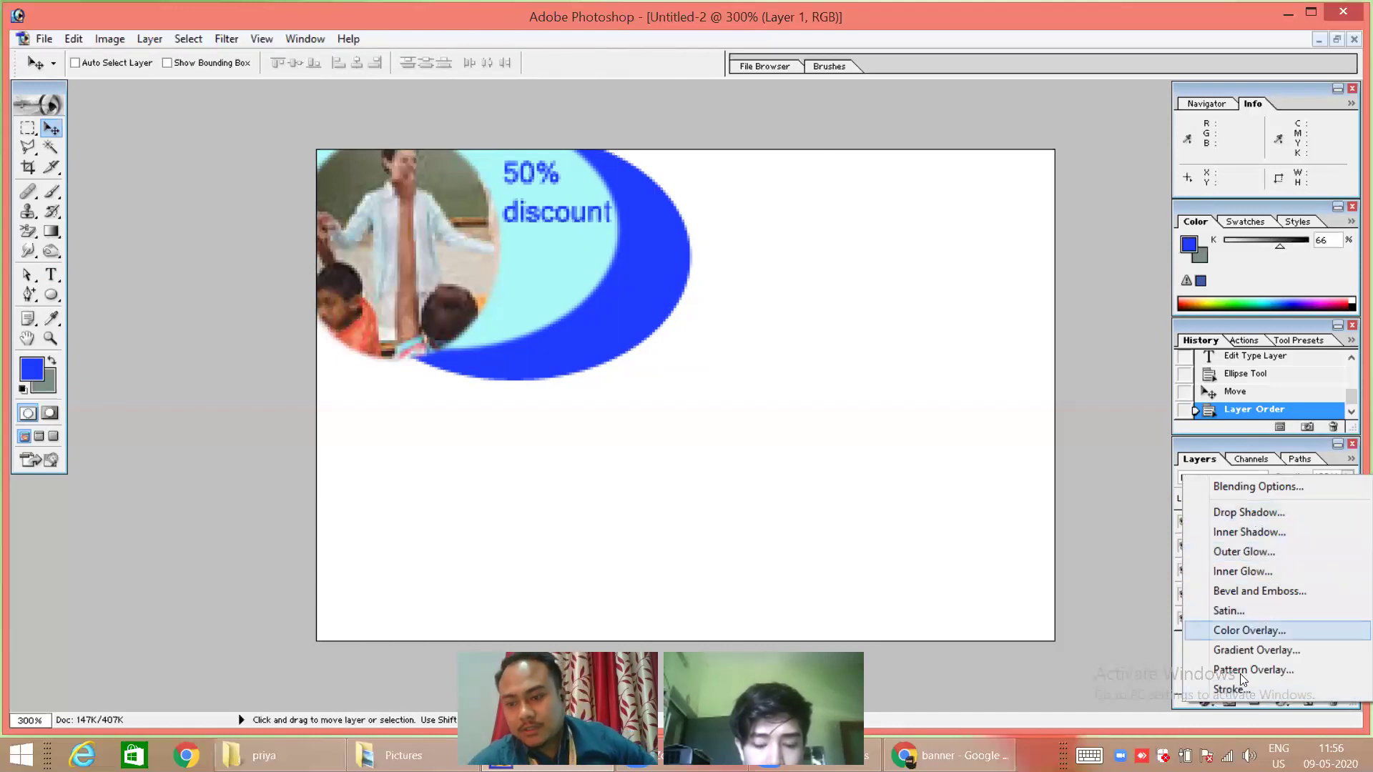
pyautogui.press('Escape')
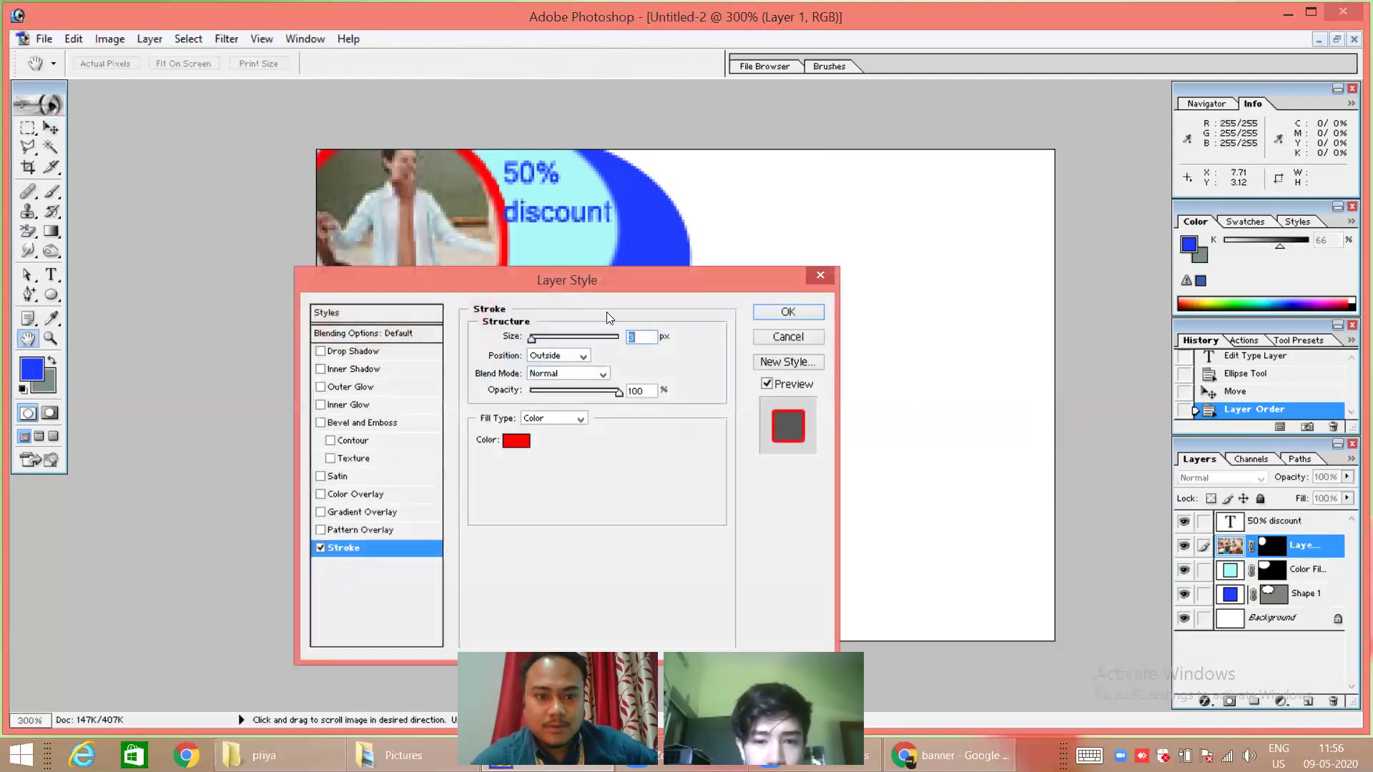
pyautogui.click(516, 441)
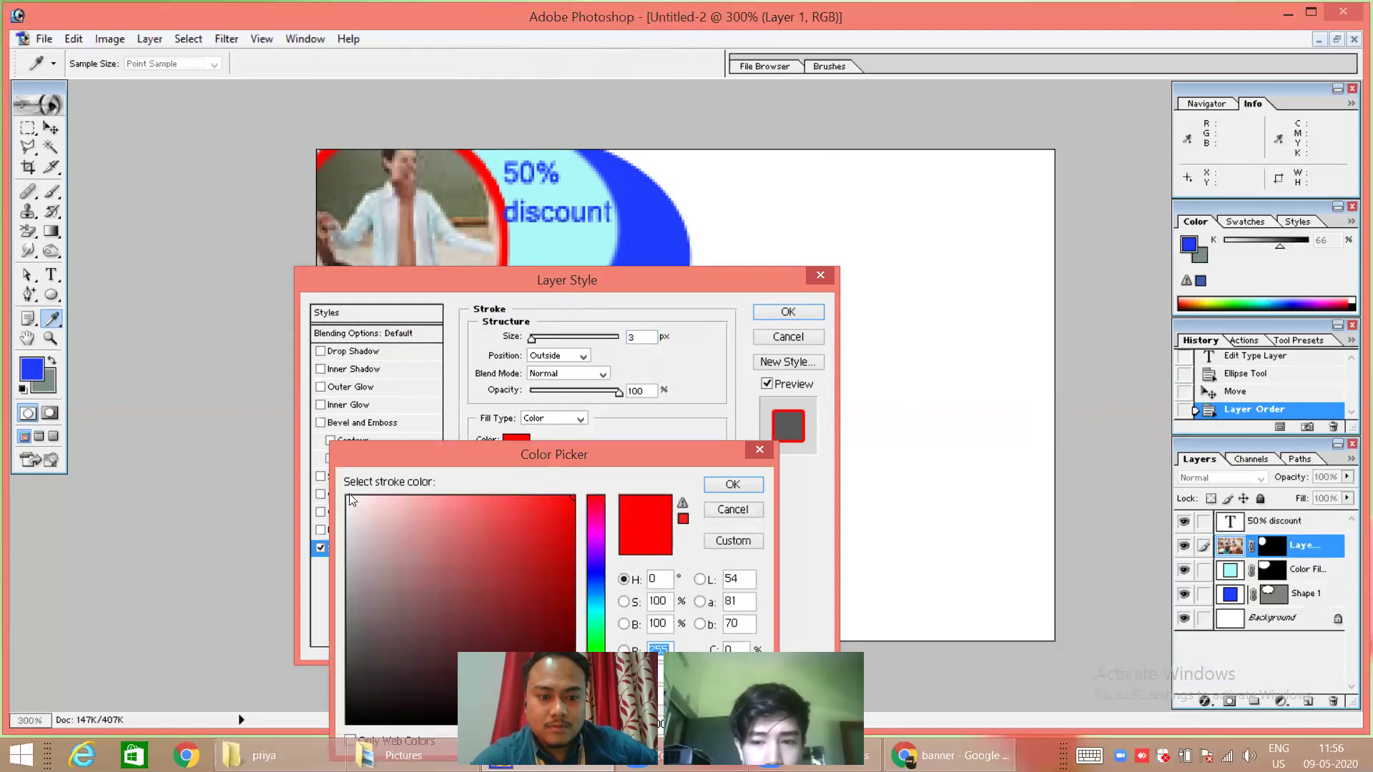
pyautogui.click(348, 499)
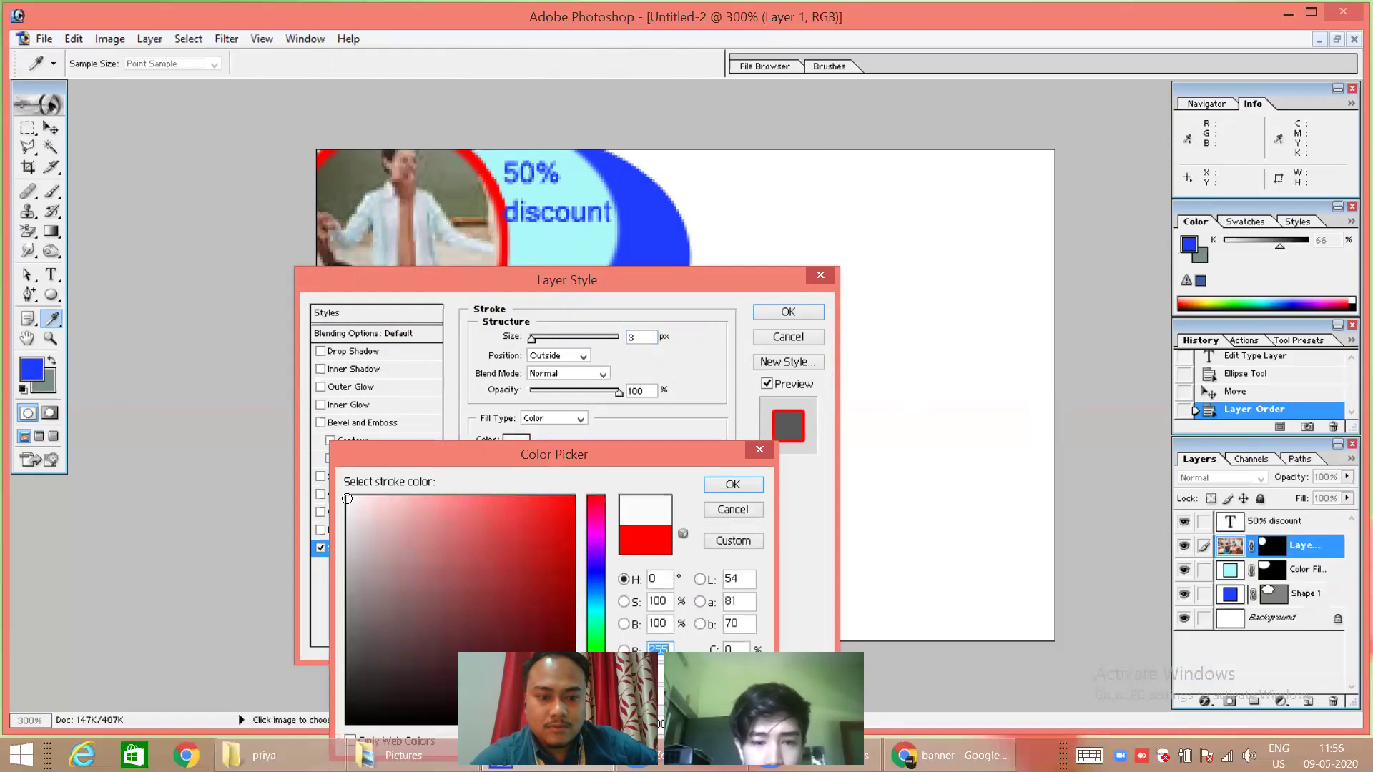
pyautogui.click(719, 489)
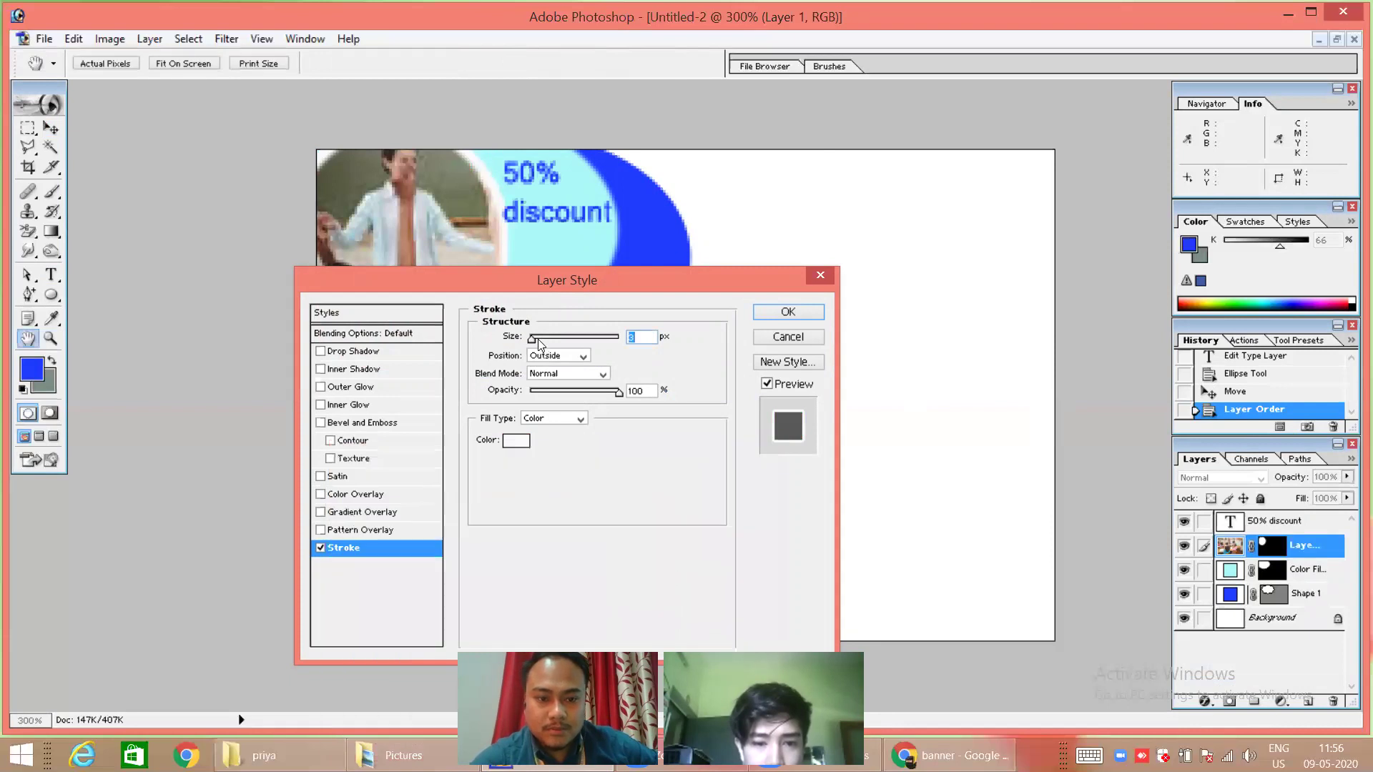
# Try different sizes for the photo's white stroke, settle on 2 px and lower its opacity to 95%.
pyautogui.moveTo(532, 341); pyautogui.dragTo(560, 348)
pyautogui.click(529, 343)
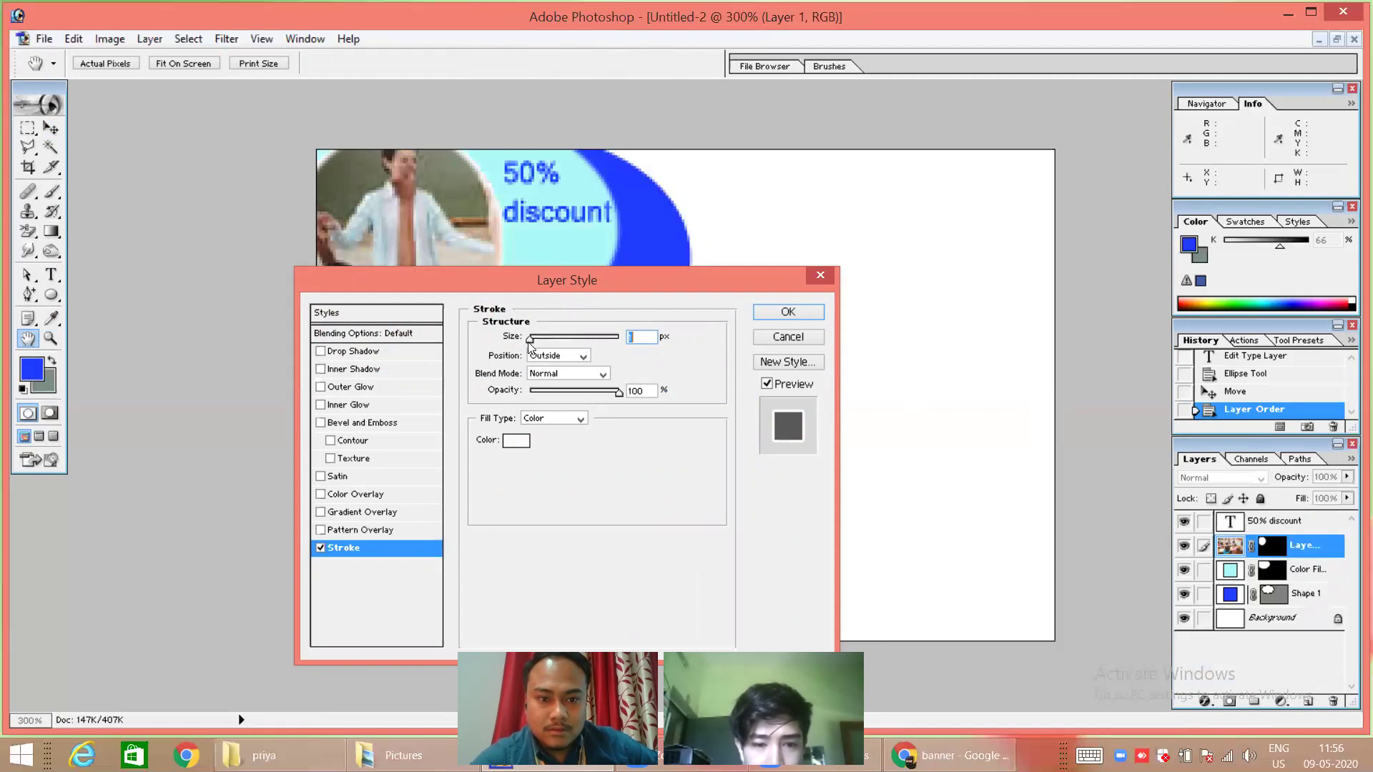
pyautogui.moveTo(534, 341); pyautogui.dragTo(535, 342)
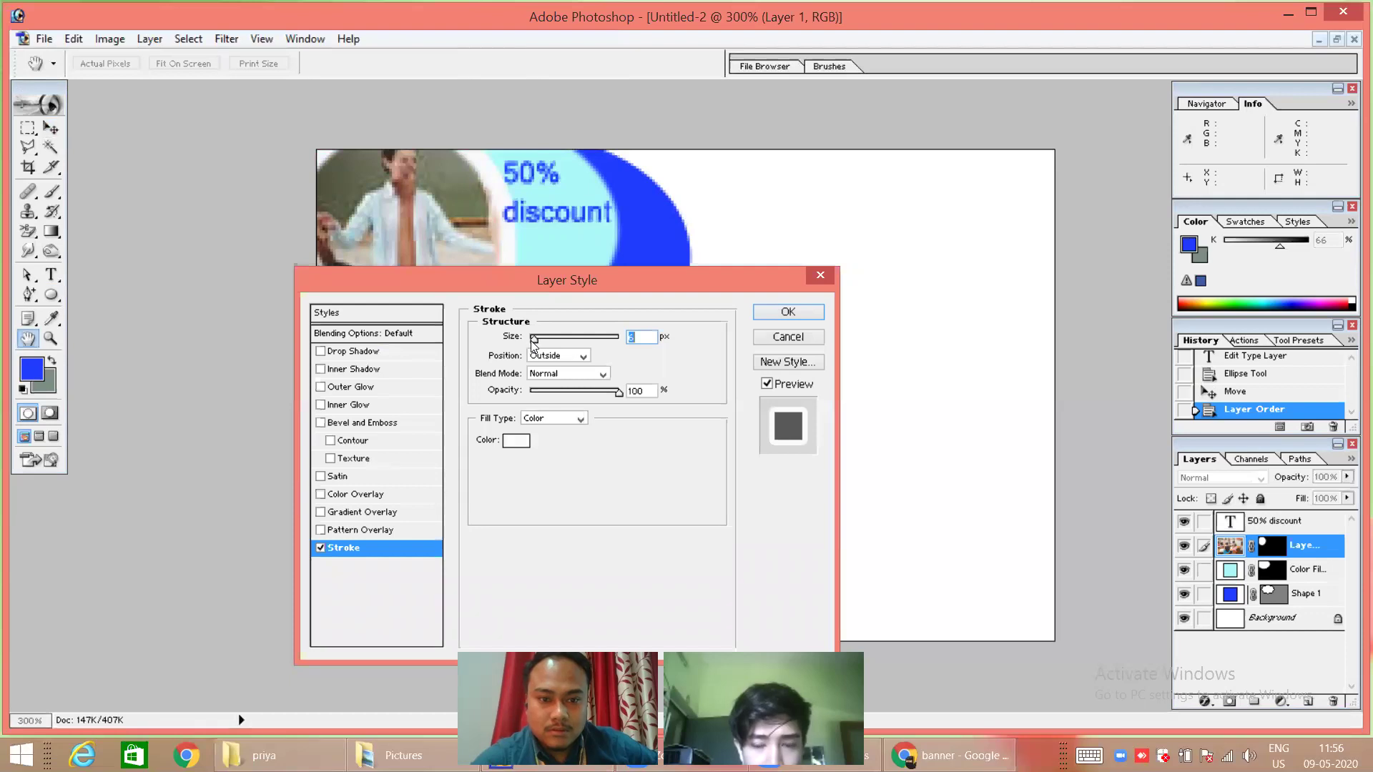
pyautogui.moveTo(536, 342); pyautogui.dragTo(531, 343)
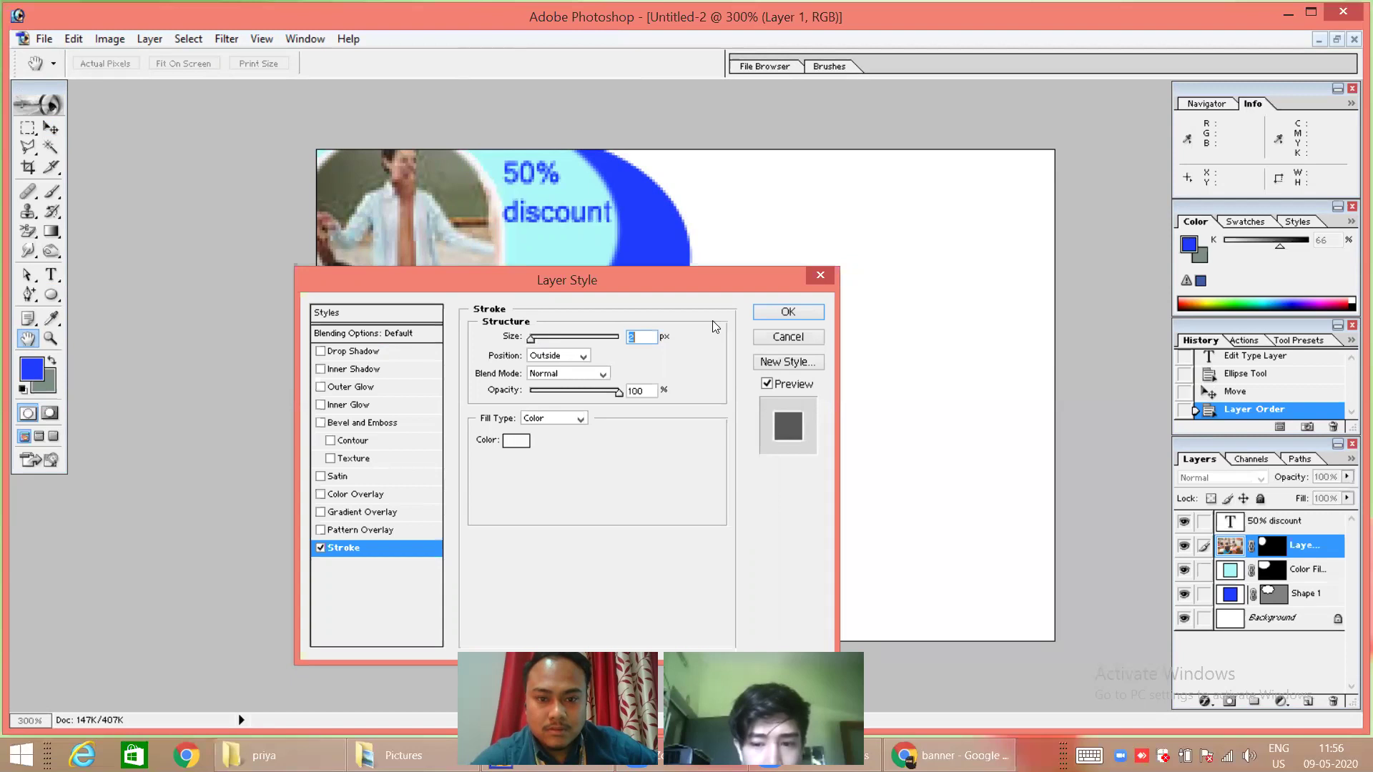
pyautogui.moveTo(609, 396); pyautogui.dragTo(588, 393)
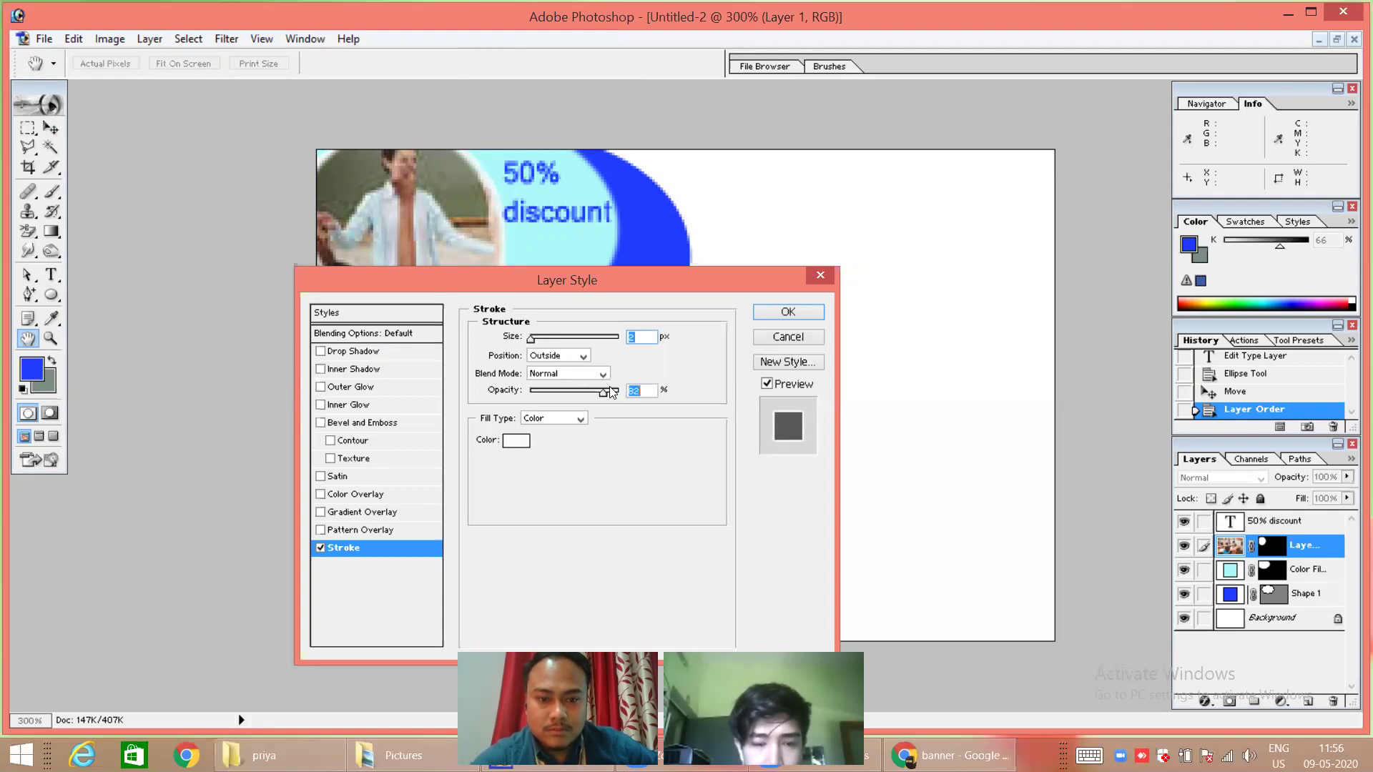
# Try the Inside and Center positions for the photo's stroke, return it to Outside and apply the layer style.
pyautogui.click(583, 357)
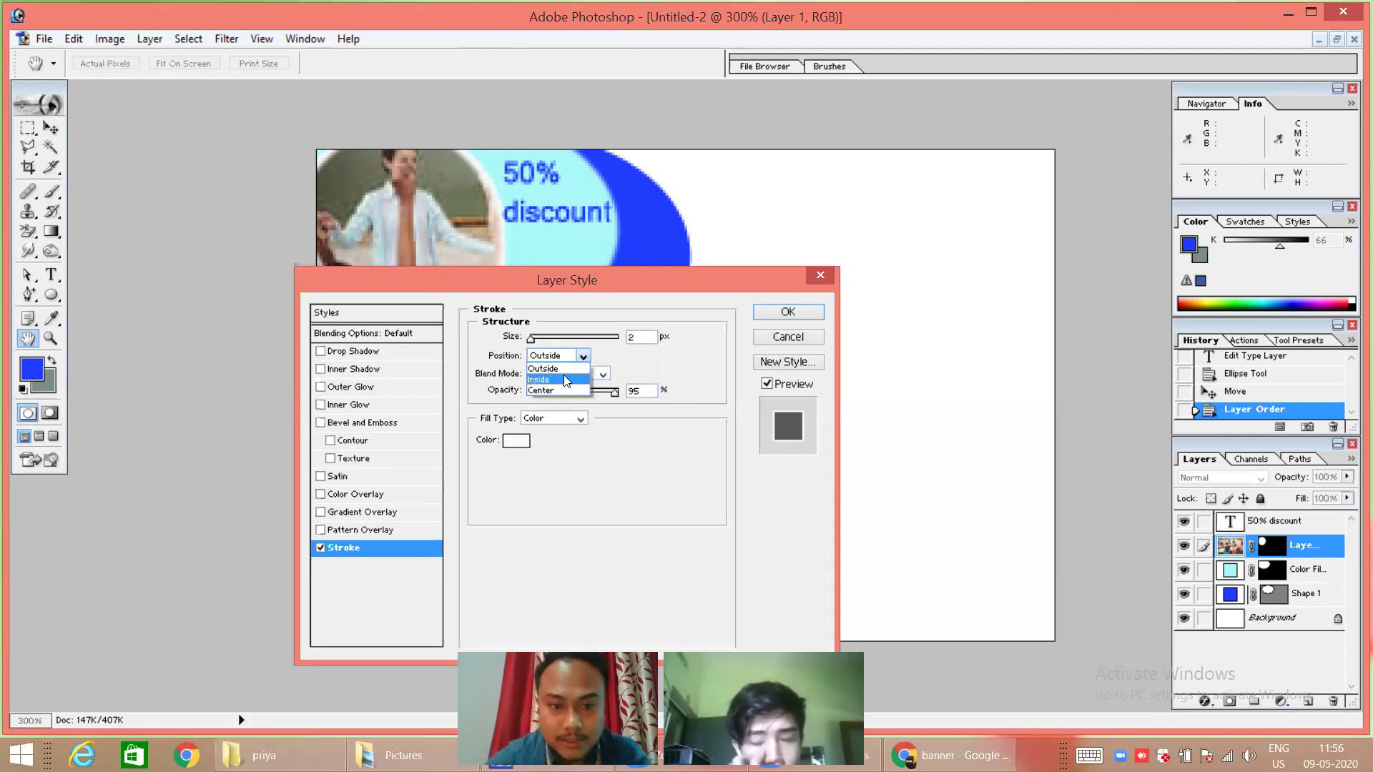
pyautogui.click(564, 377)
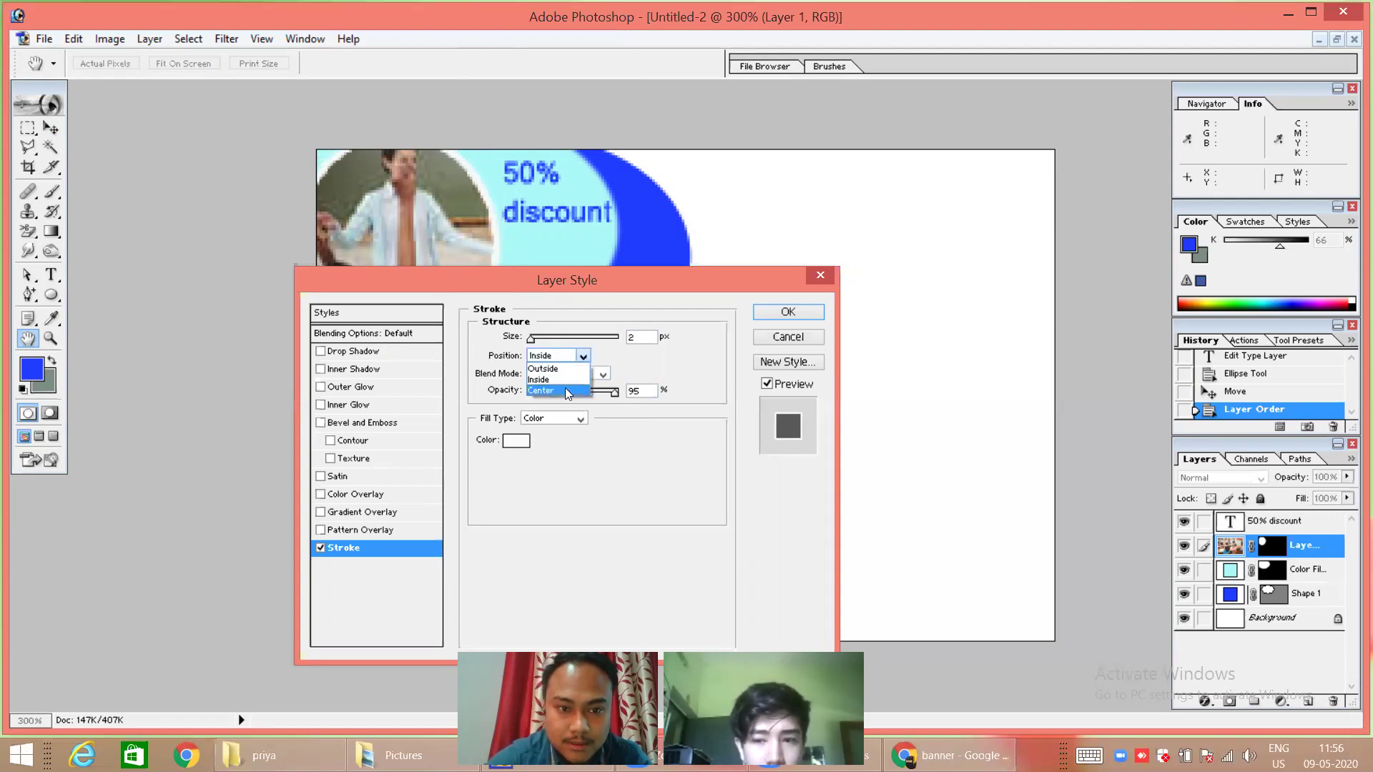
pyautogui.click(565, 388)
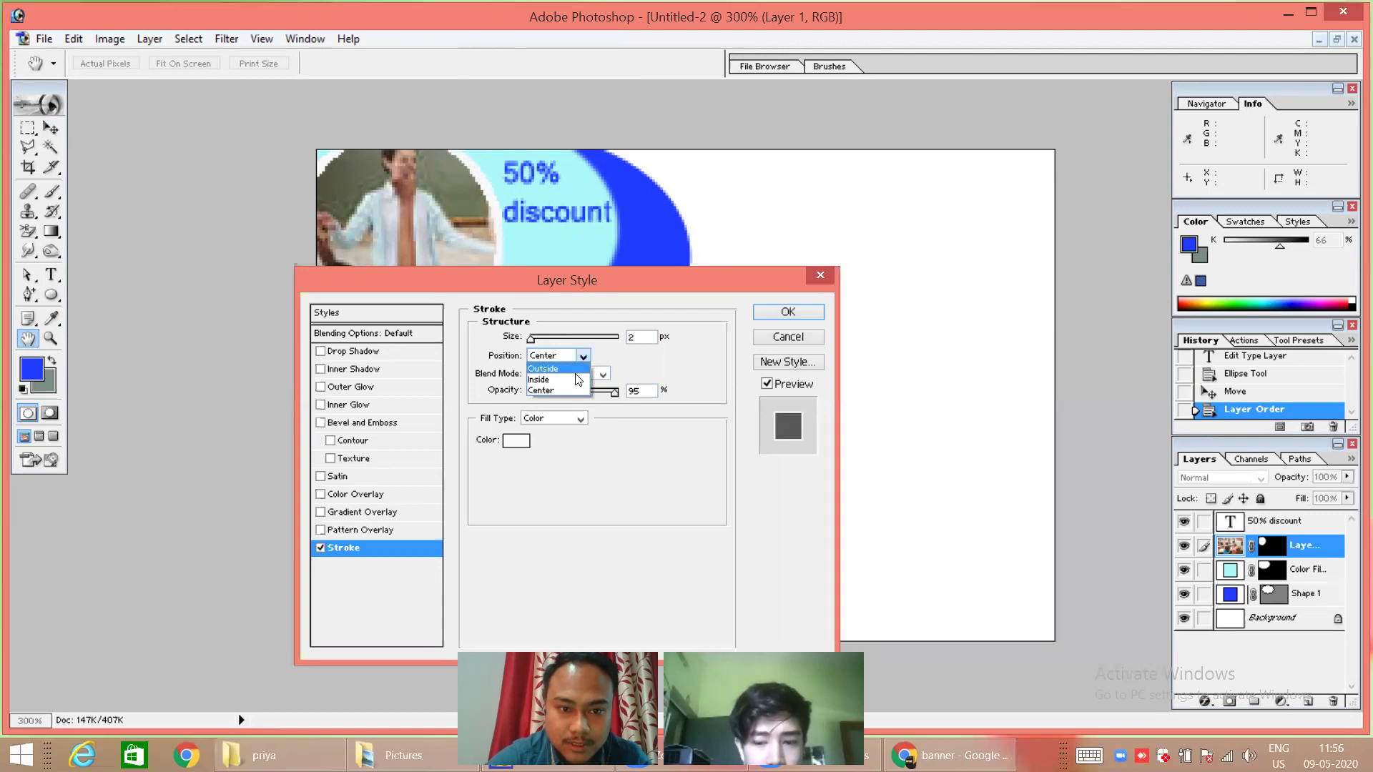
pyautogui.click(574, 372)
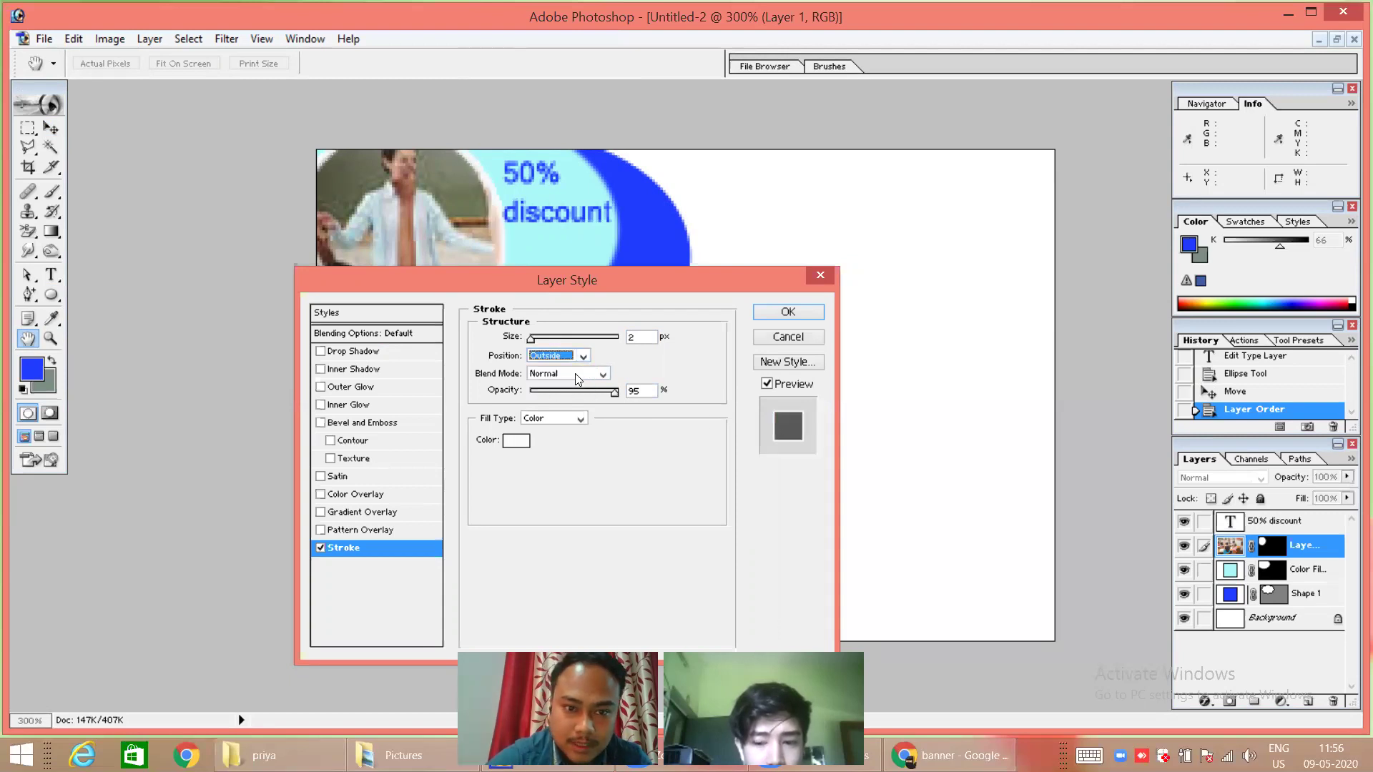
pyautogui.click(793, 313)
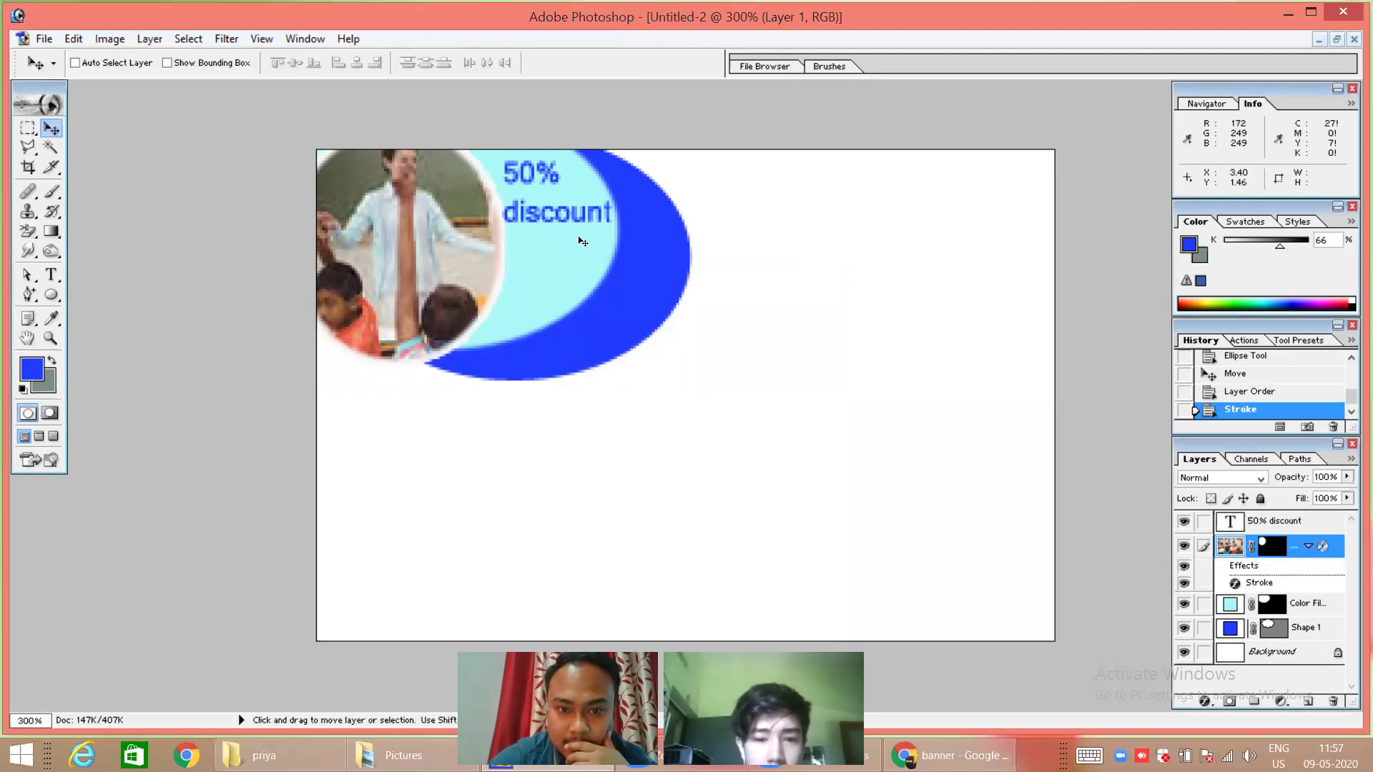
# Apply a 3 px outside Stroke effect in purple (hue 281°, saturation 85%, brightness 94%) to the light-blue colour fill layer.
pyautogui.click(1238, 607)
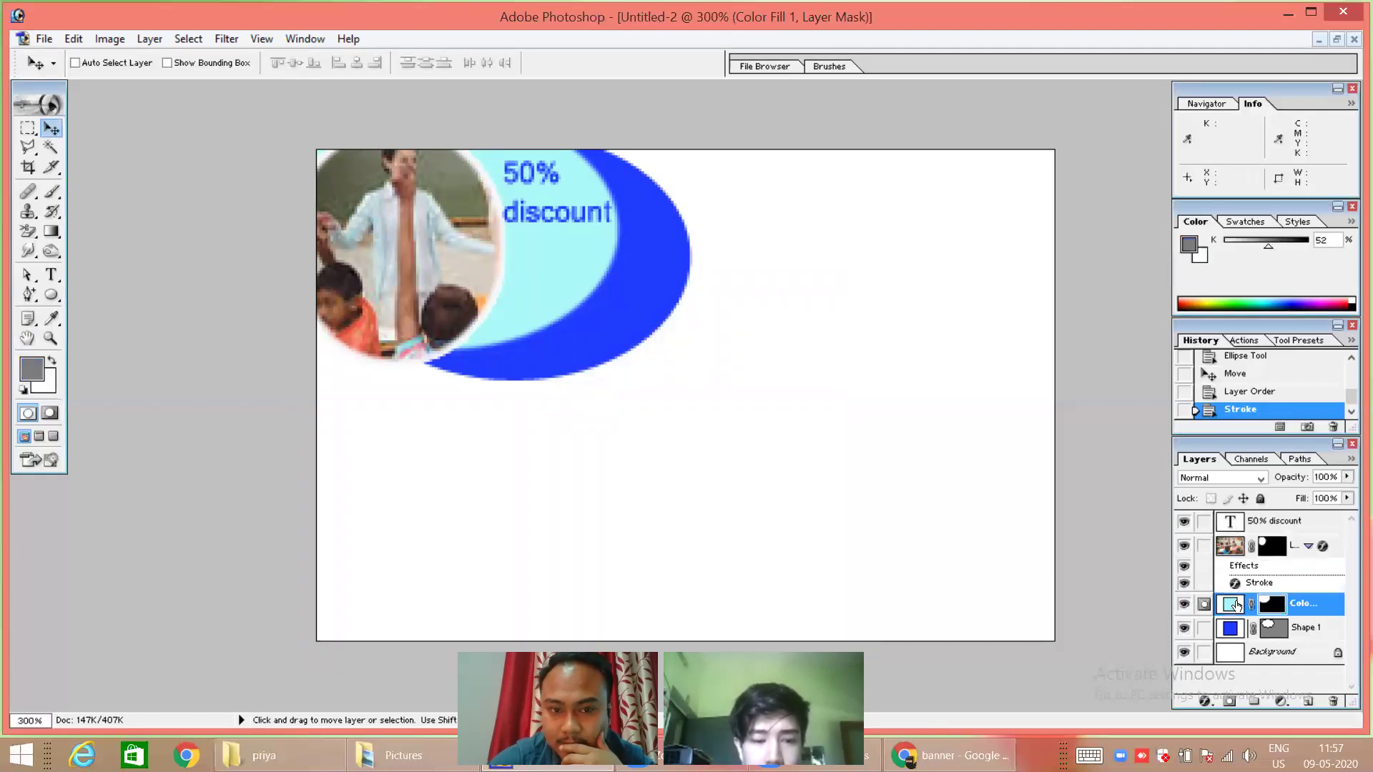
pyautogui.click(1205, 699)
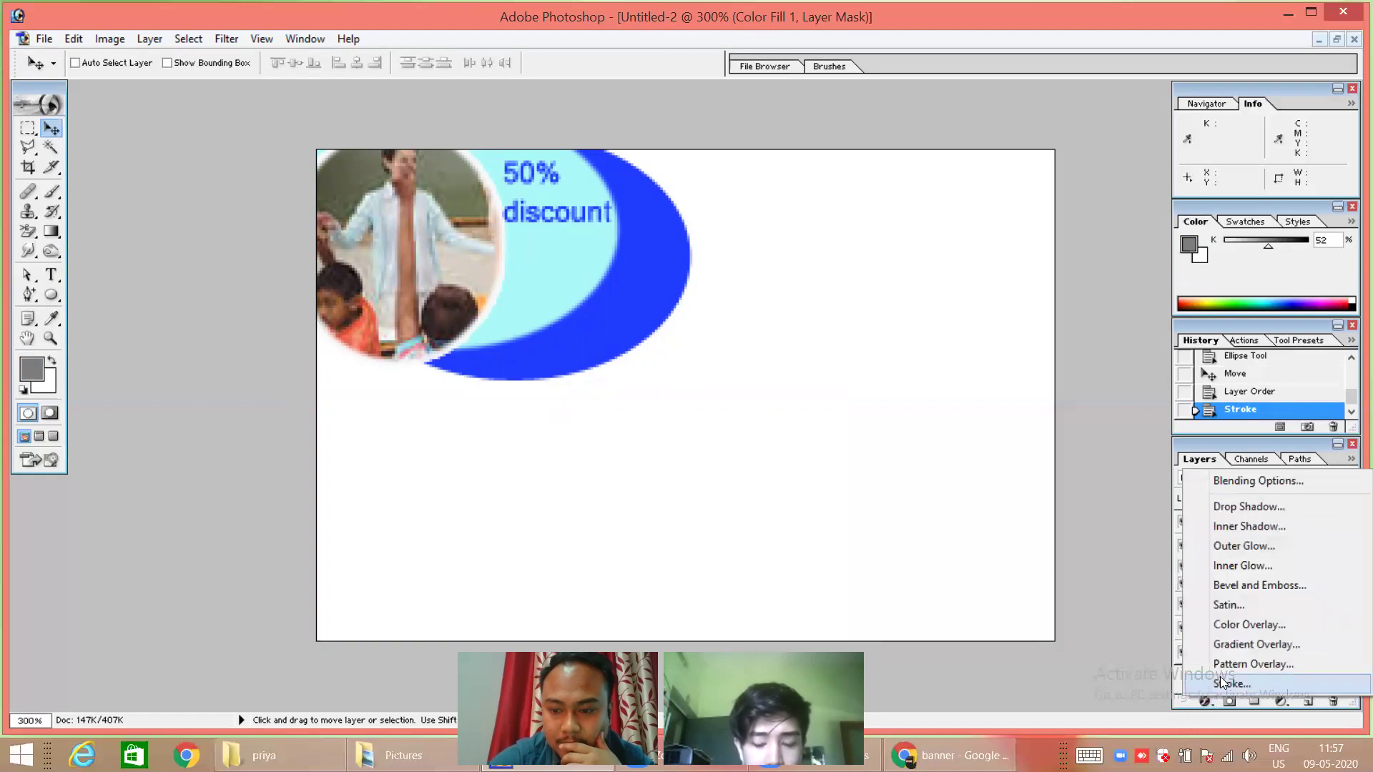
pyautogui.click(1220, 676)
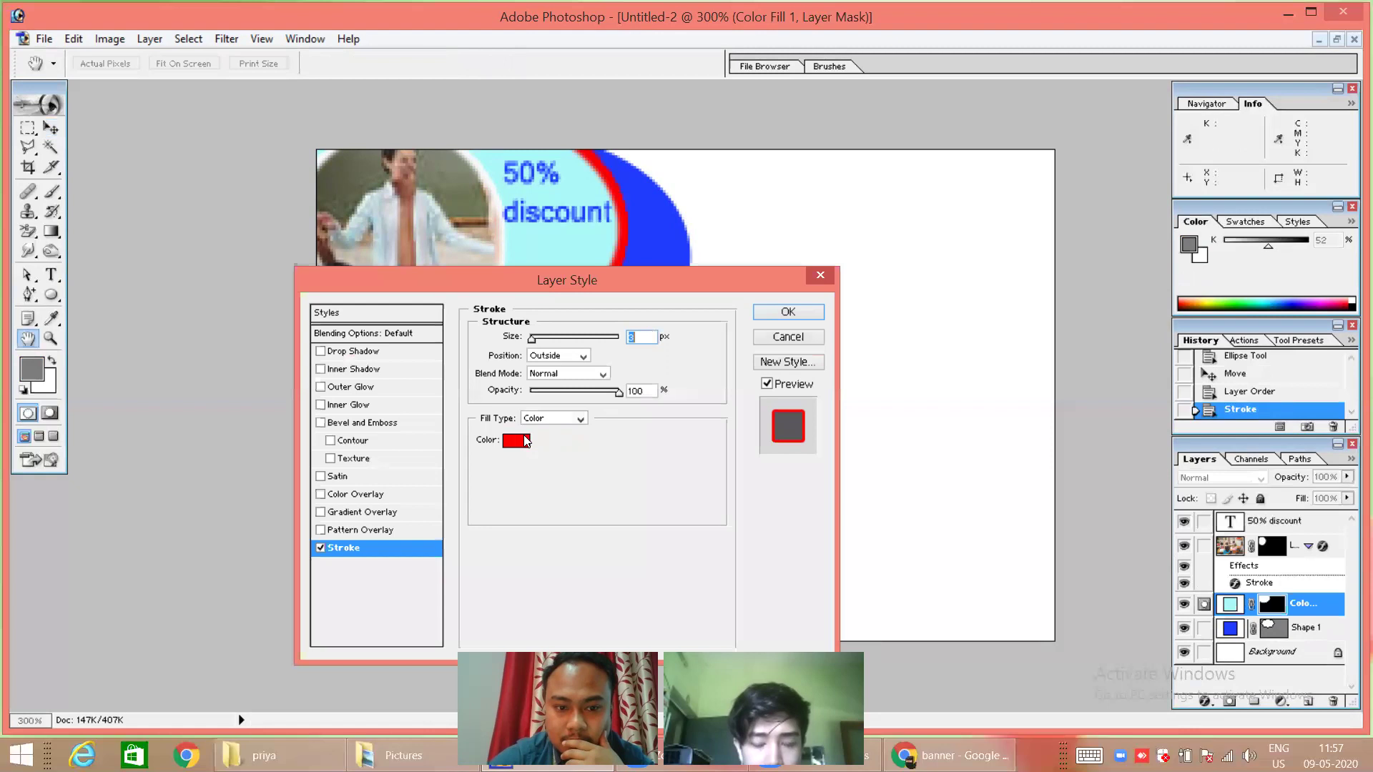
pyautogui.click(524, 441)
pyautogui.click(350, 501)
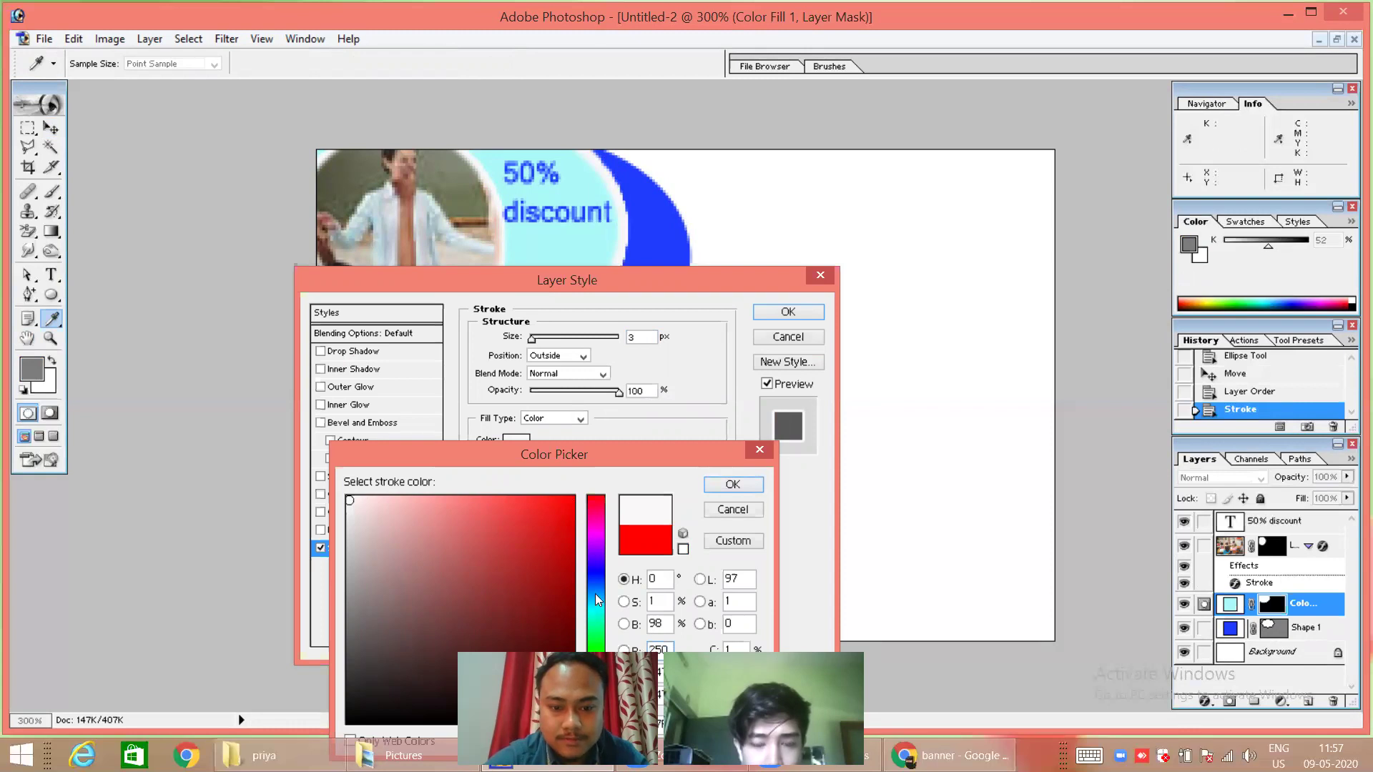
pyautogui.moveTo(595, 567); pyautogui.dragTo(599, 538)
pyautogui.click(540, 508)
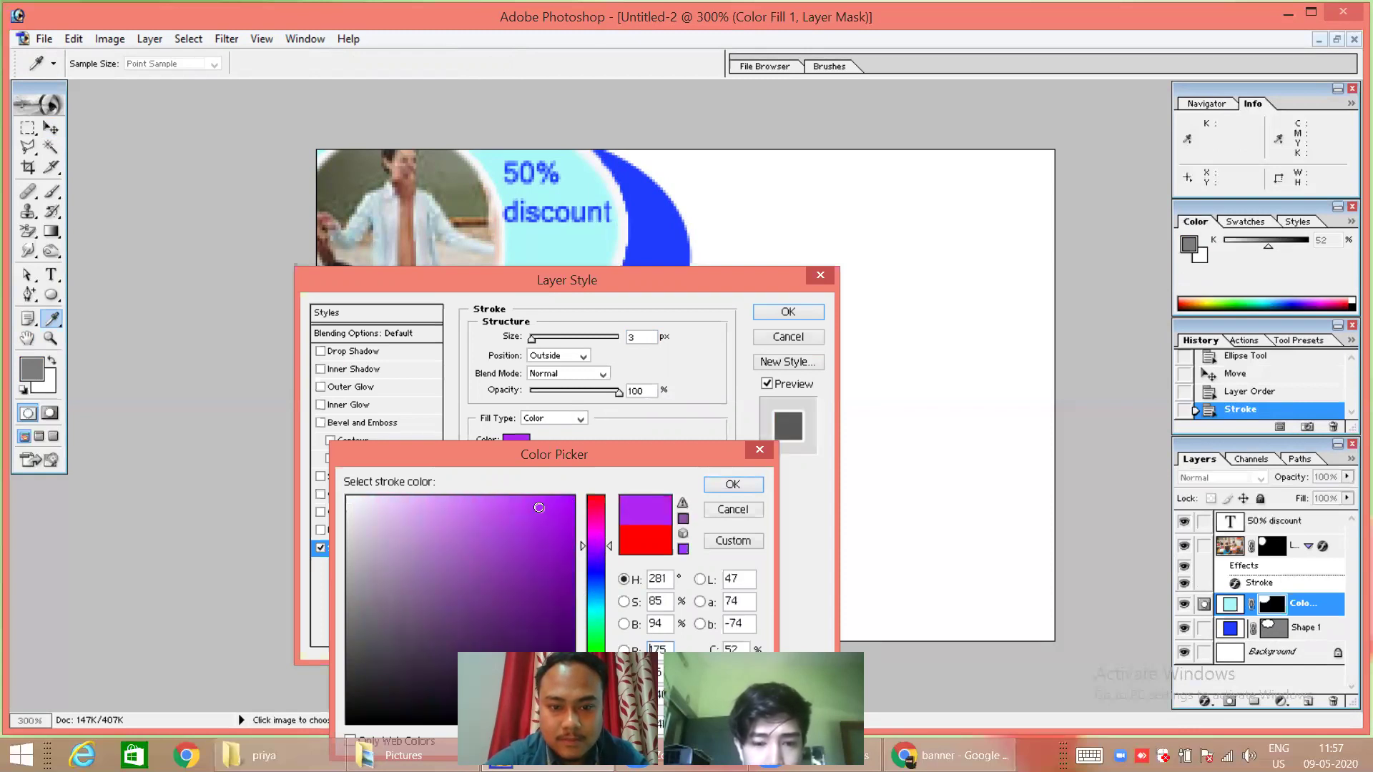
pyautogui.click(730, 484)
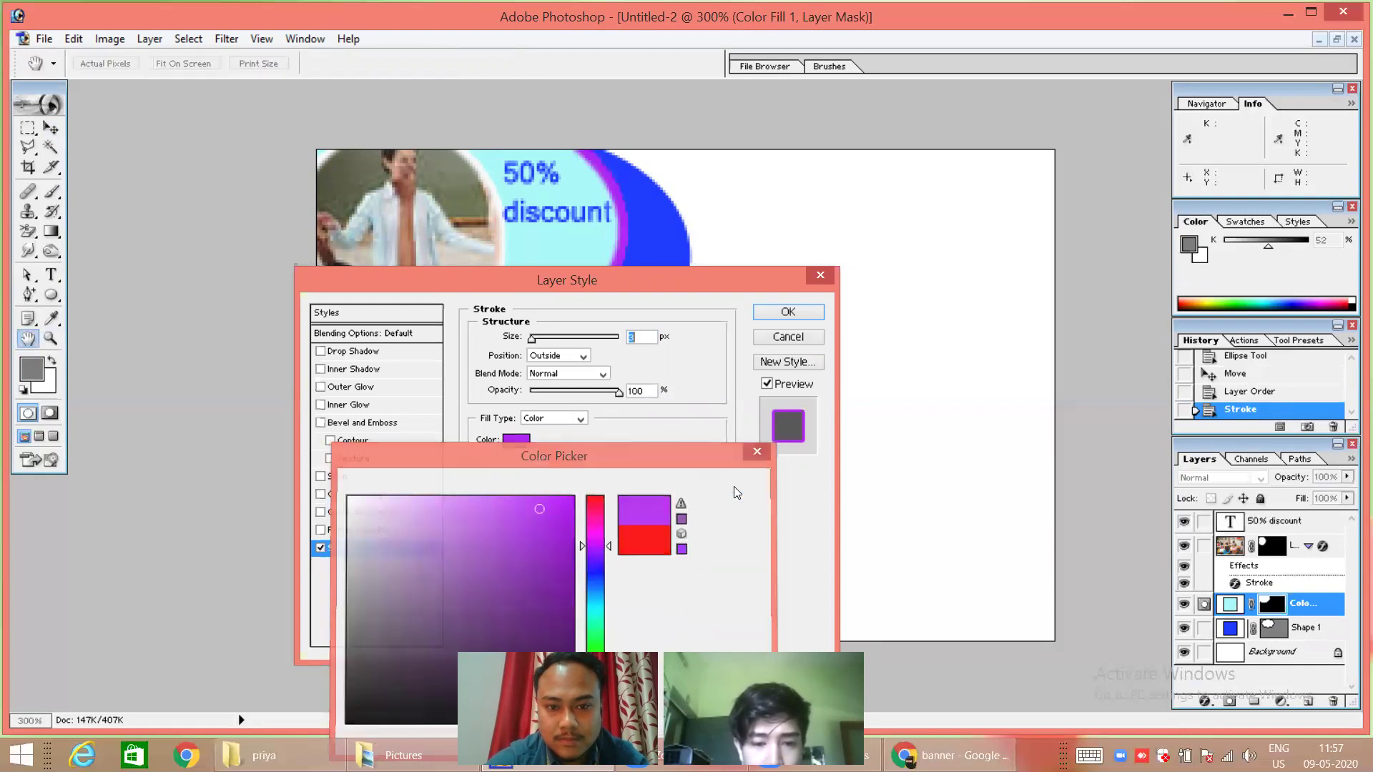
pyautogui.click(807, 313)
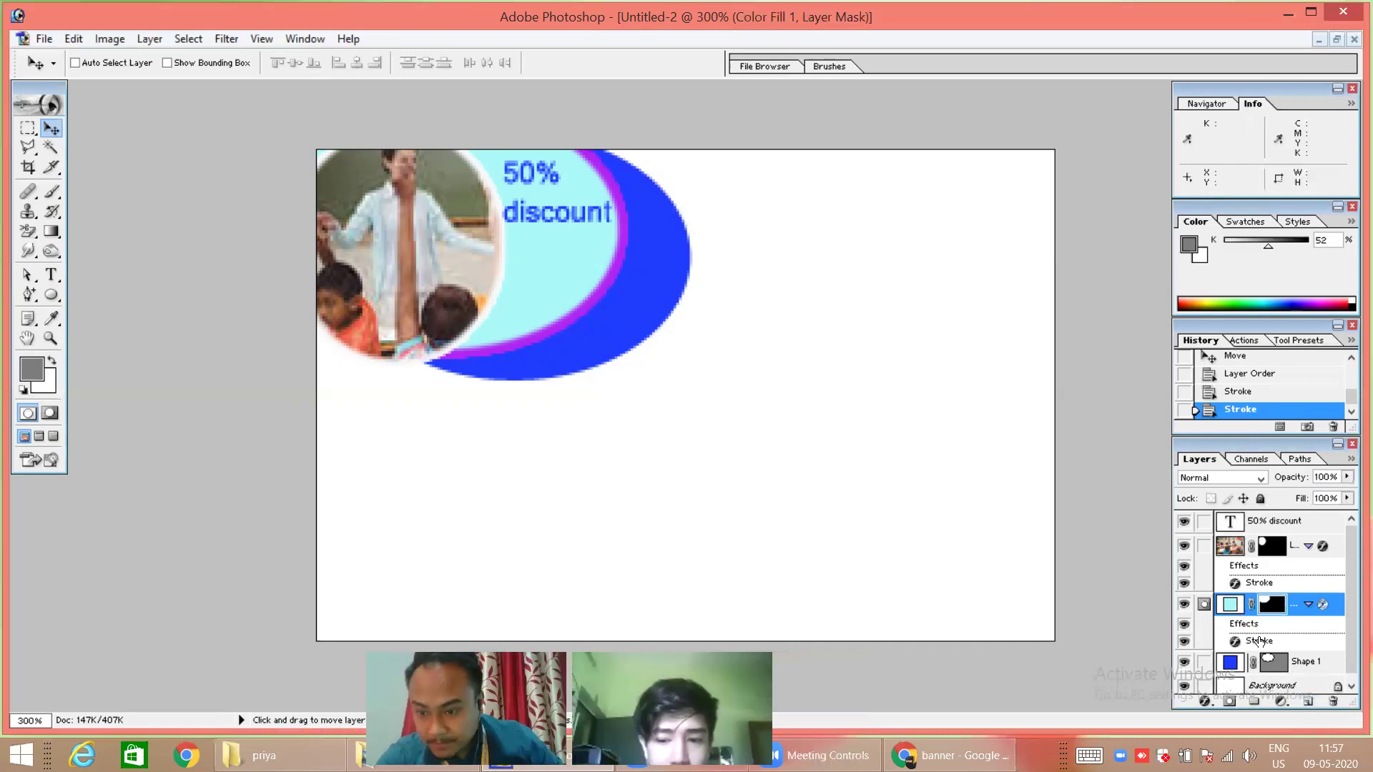
# Add a new empty layer directly above the Background layer.
pyautogui.scroll(-1, 1277, 666)
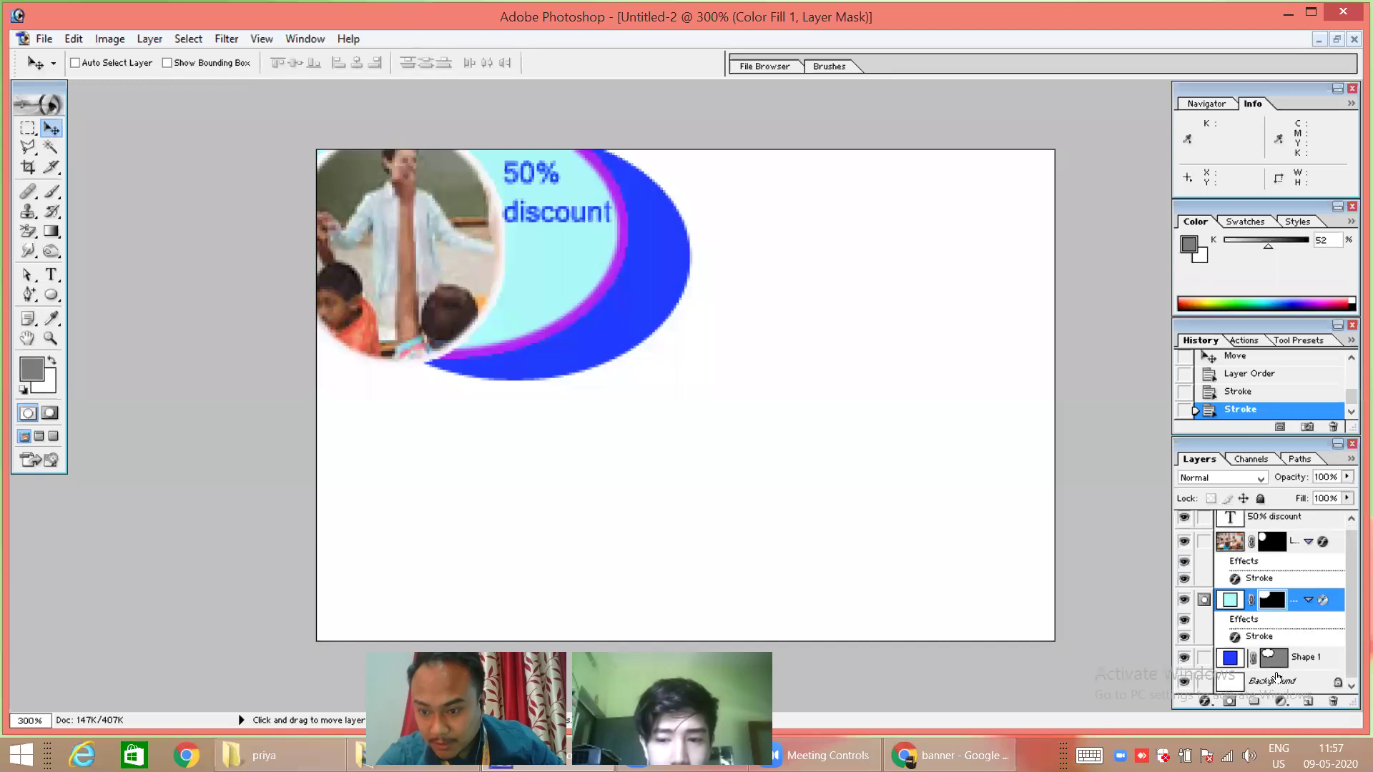
pyautogui.click(1277, 677)
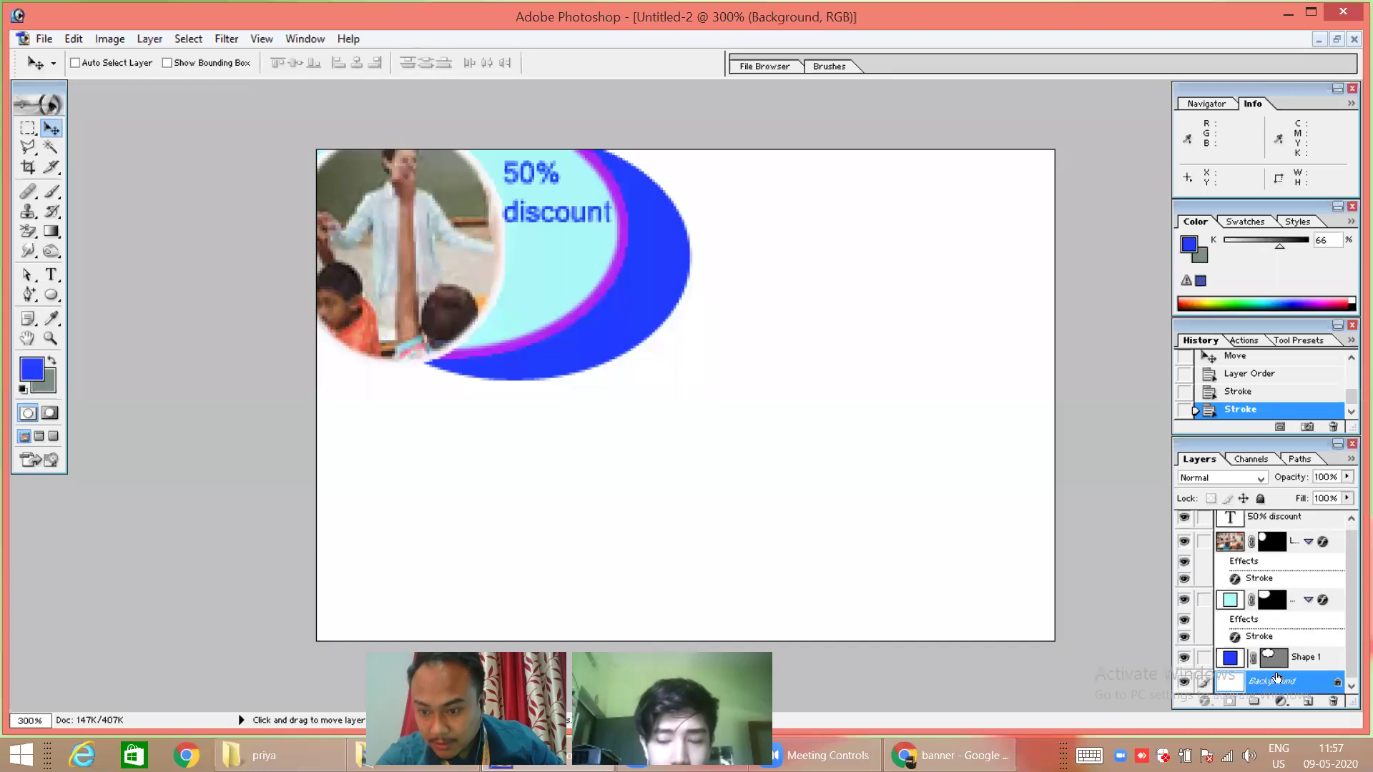
pyautogui.click(1307, 707)
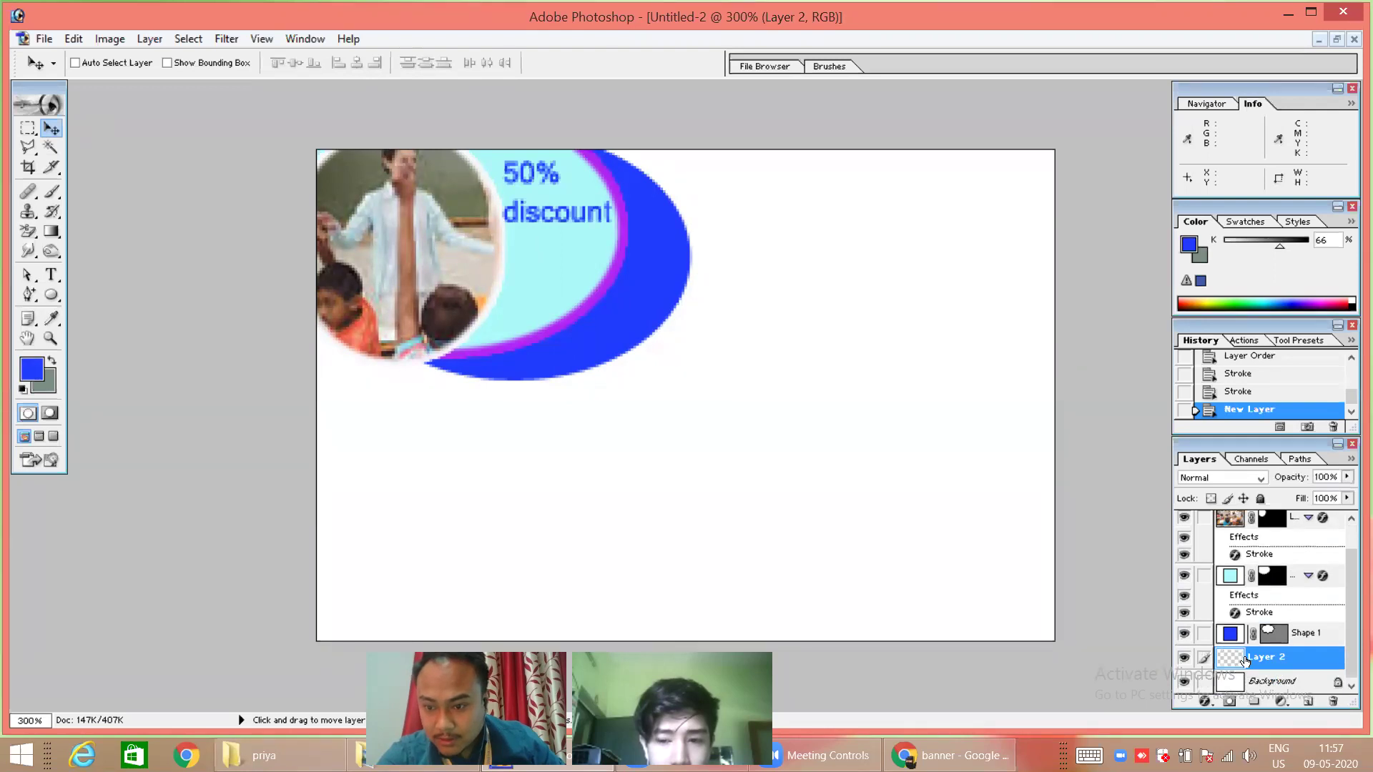
# Try cyan, blue, yellow and red as the foreground colour and settle on light purple.
pyautogui.click(1272, 299)
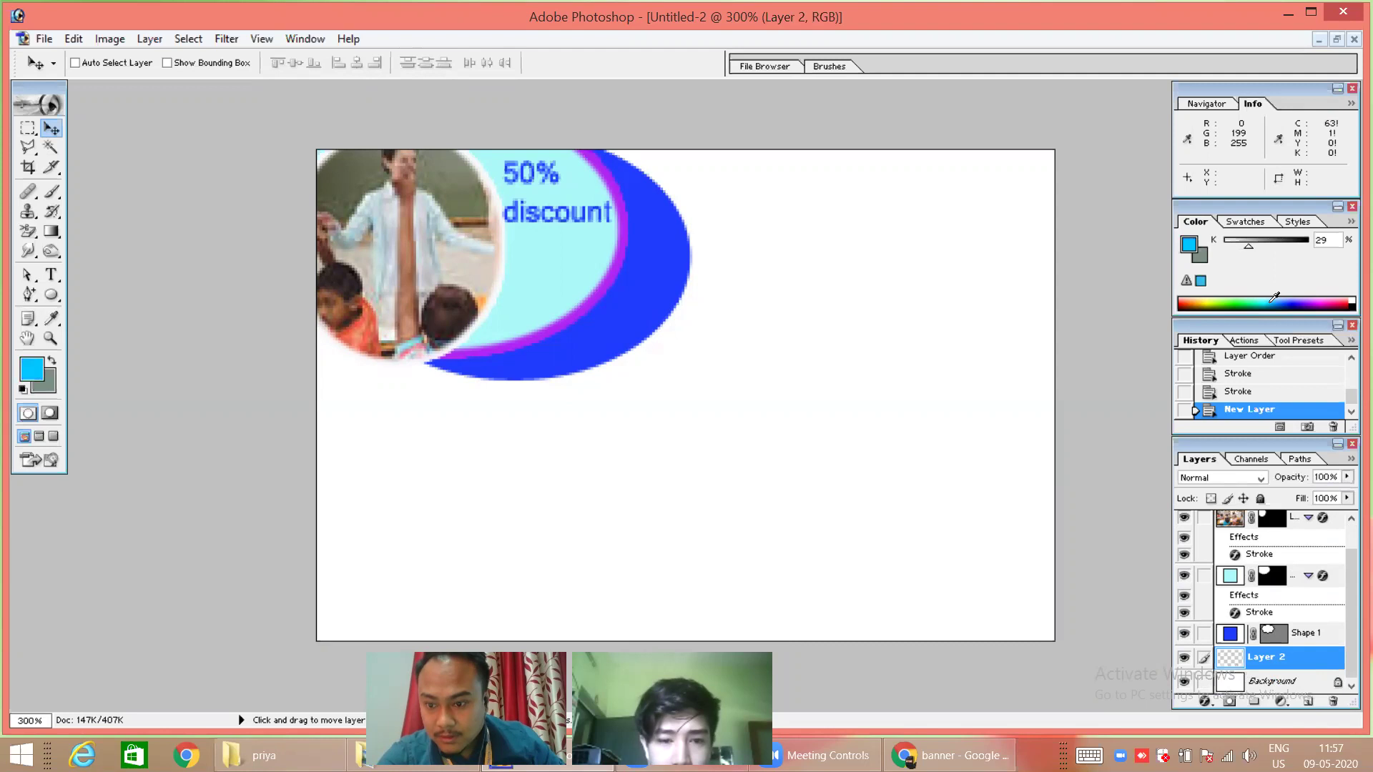
pyautogui.click(1288, 299)
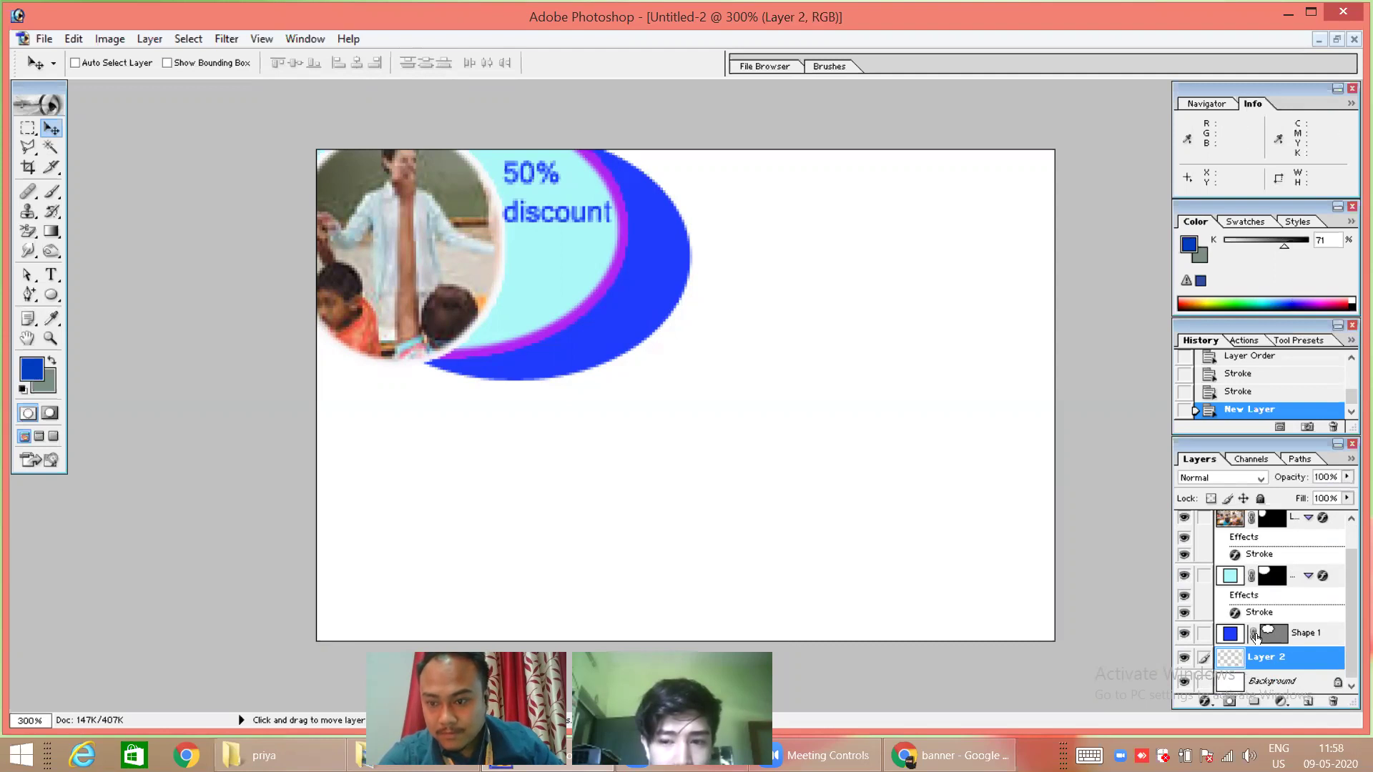
pyautogui.click(1210, 295)
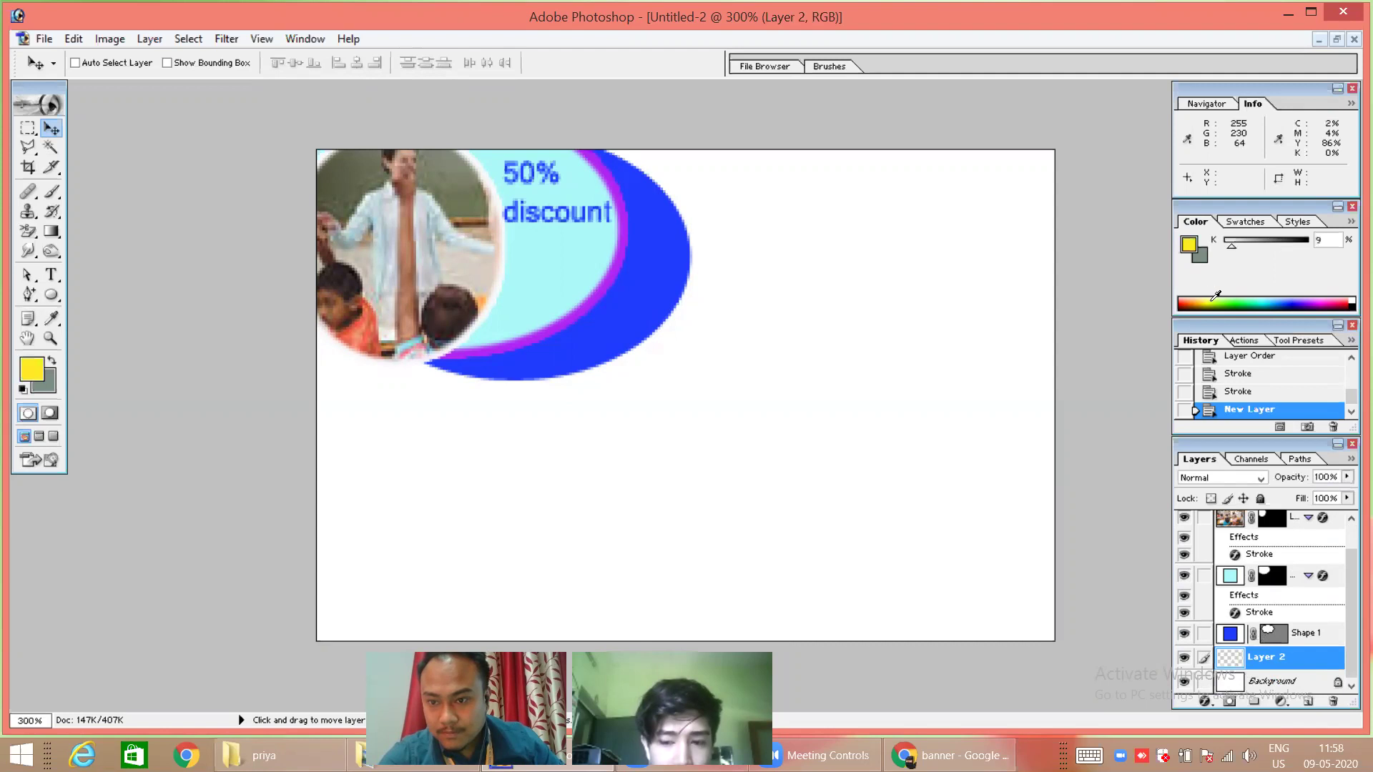
pyautogui.click(1320, 296)
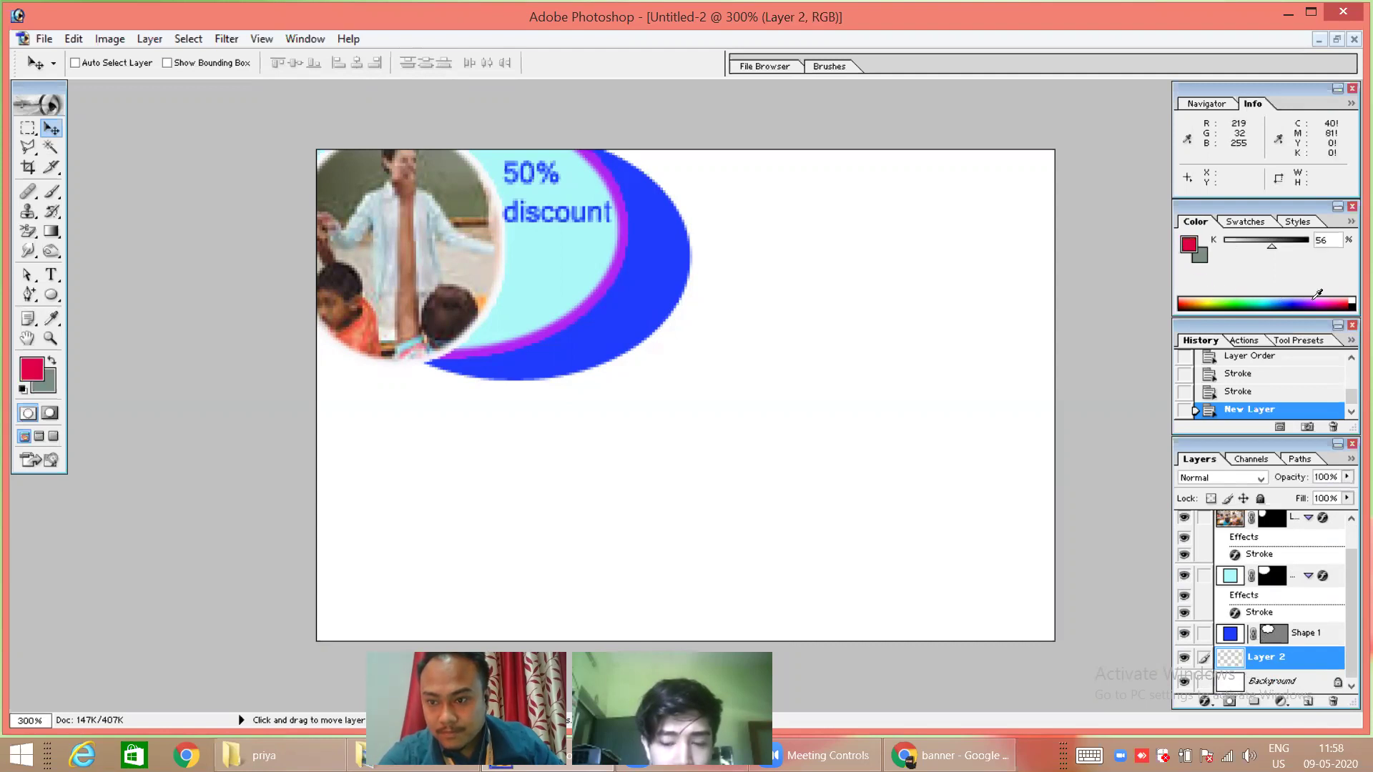
pyautogui.click(1308, 301)
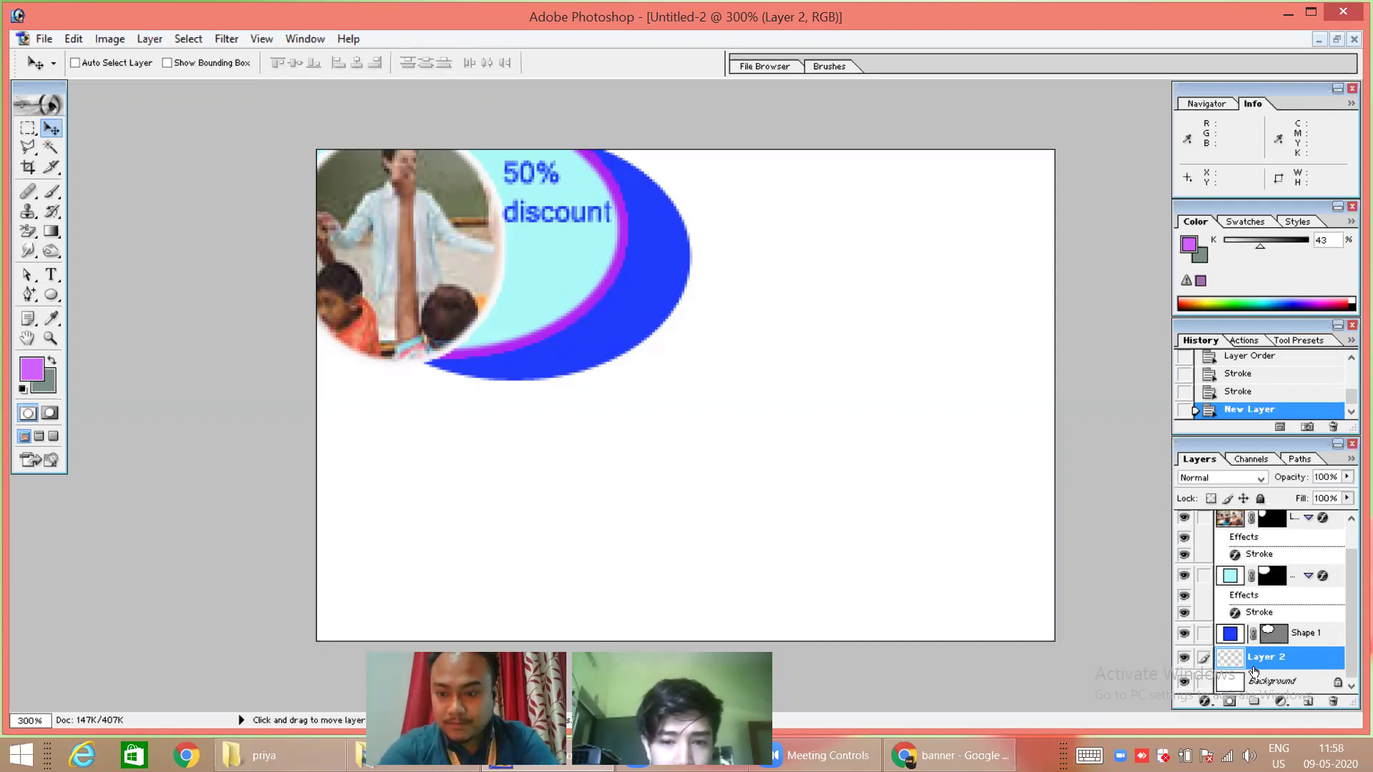
# Add a linear gradient fill layer above the Background and set the gradient's end colour stop to light blue (hue 208°).
pyautogui.click(1280, 702)
pyautogui.click(1226, 432)
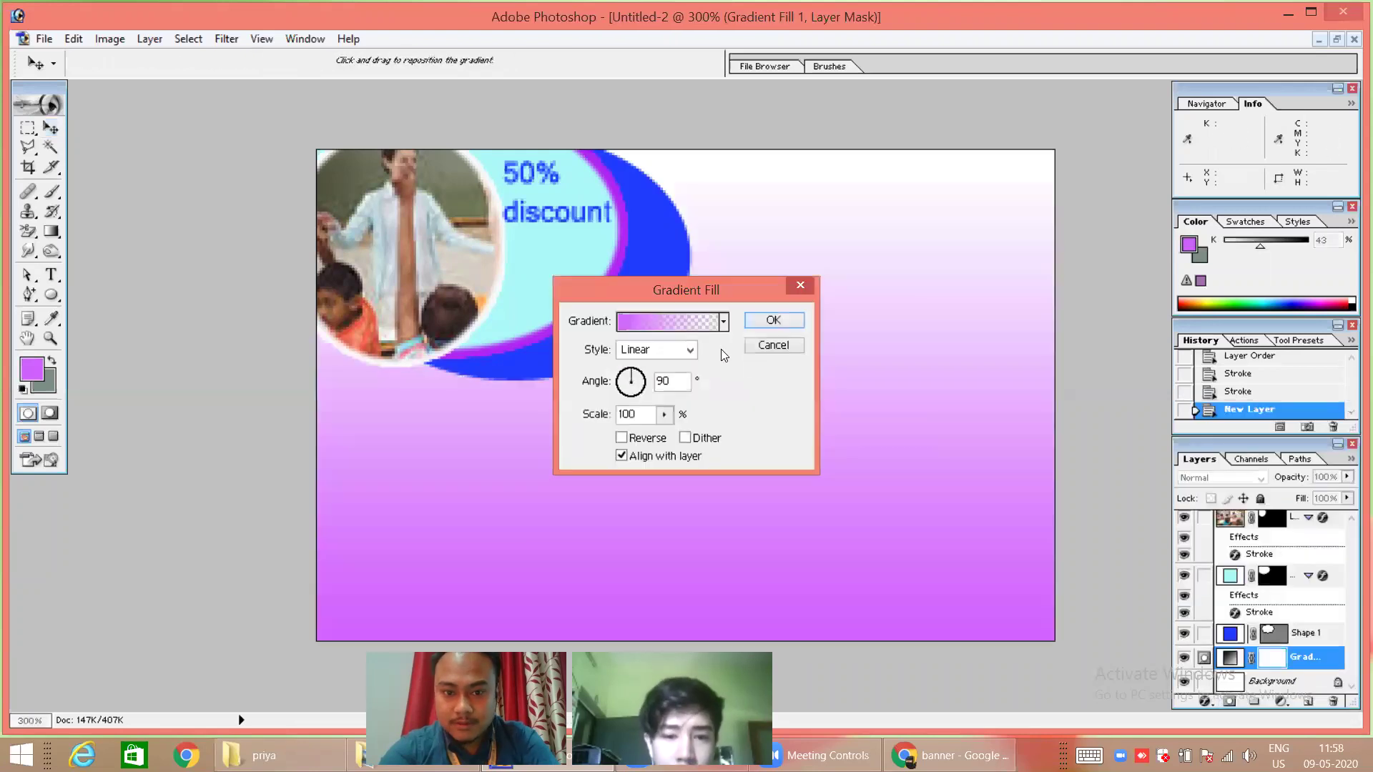
pyautogui.click(673, 319)
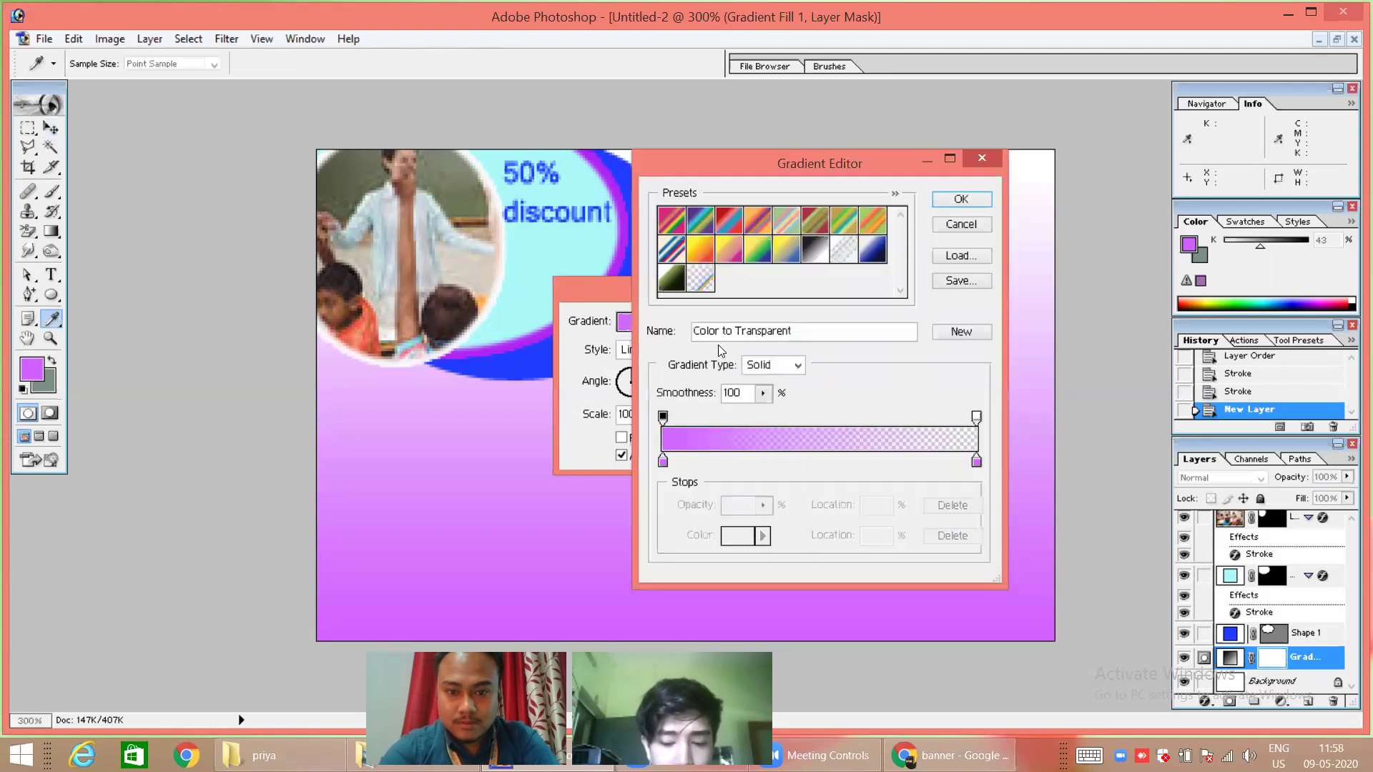
pyautogui.click(976, 462)
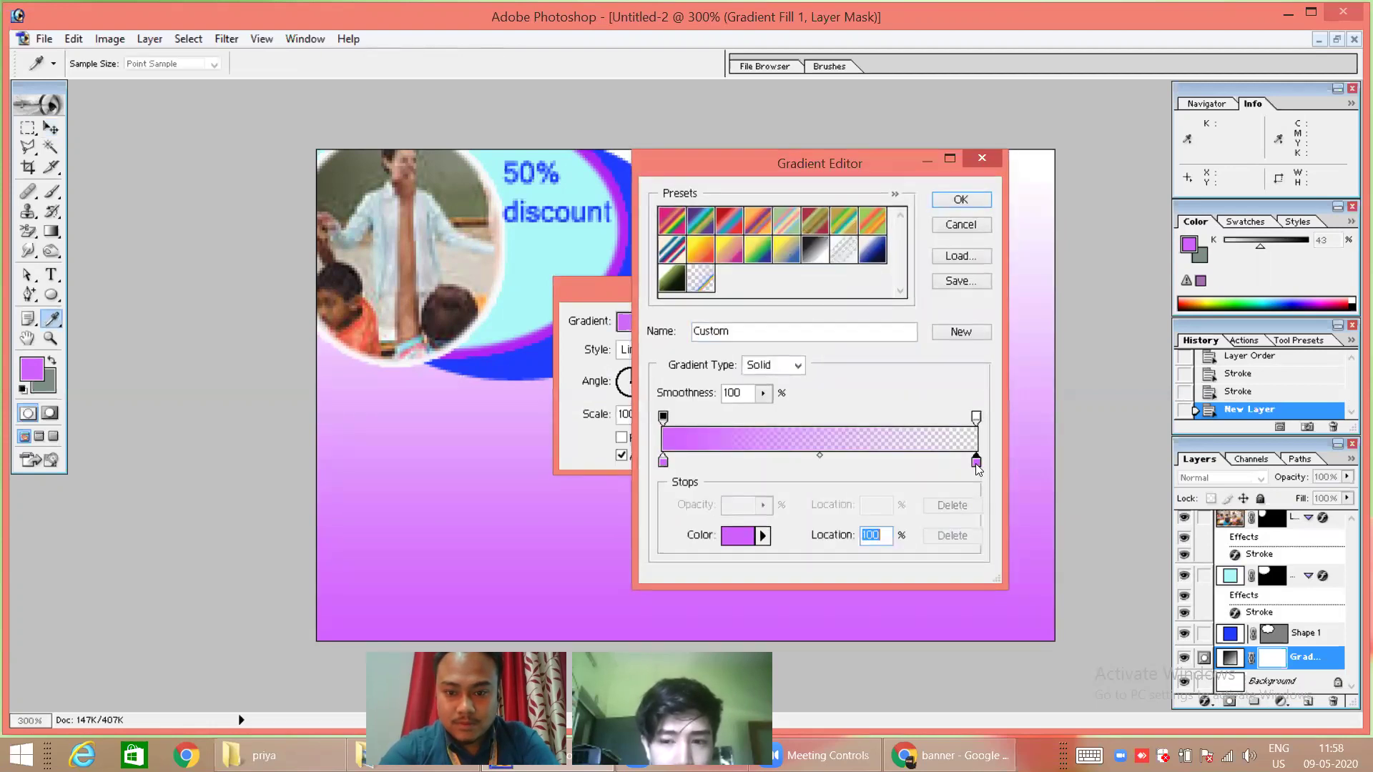
pyautogui.click(745, 539)
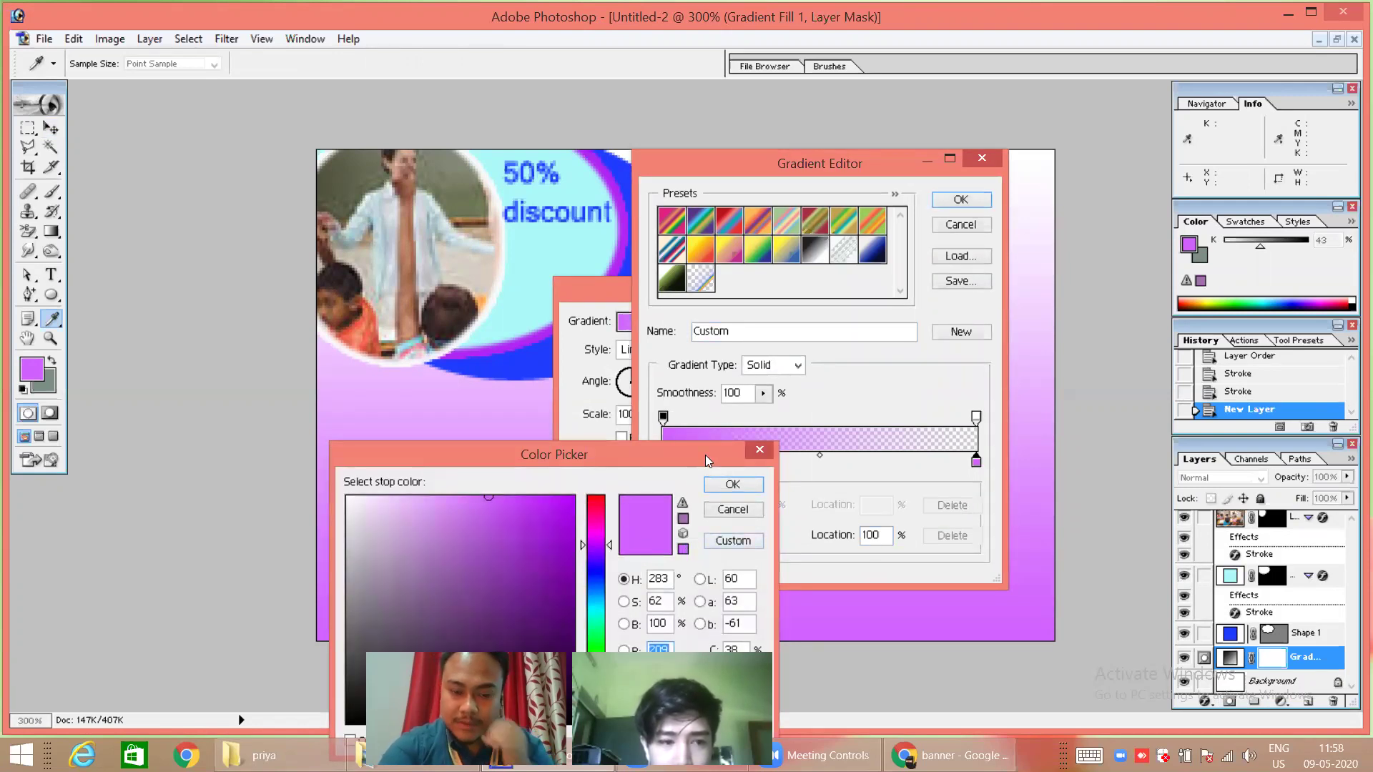
pyautogui.click(594, 591)
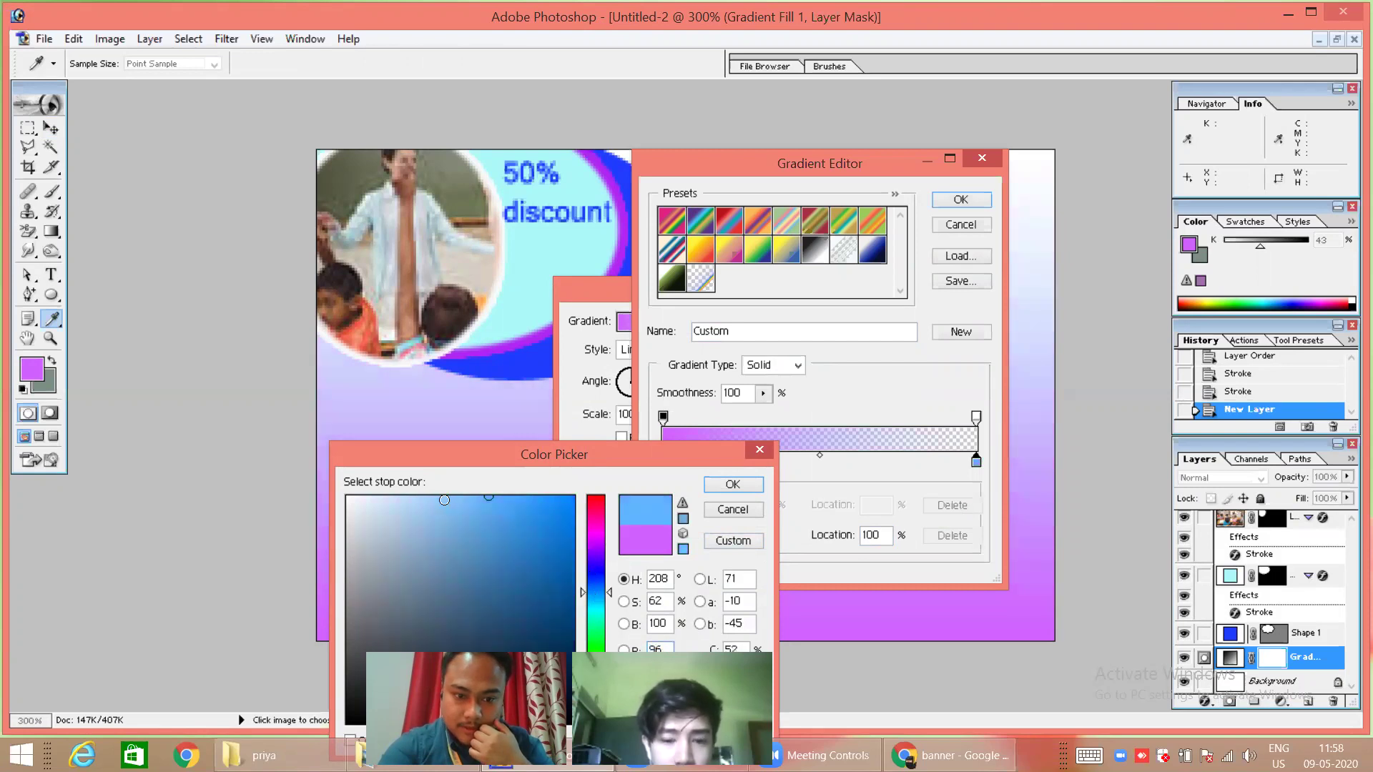
pyautogui.click(424, 501)
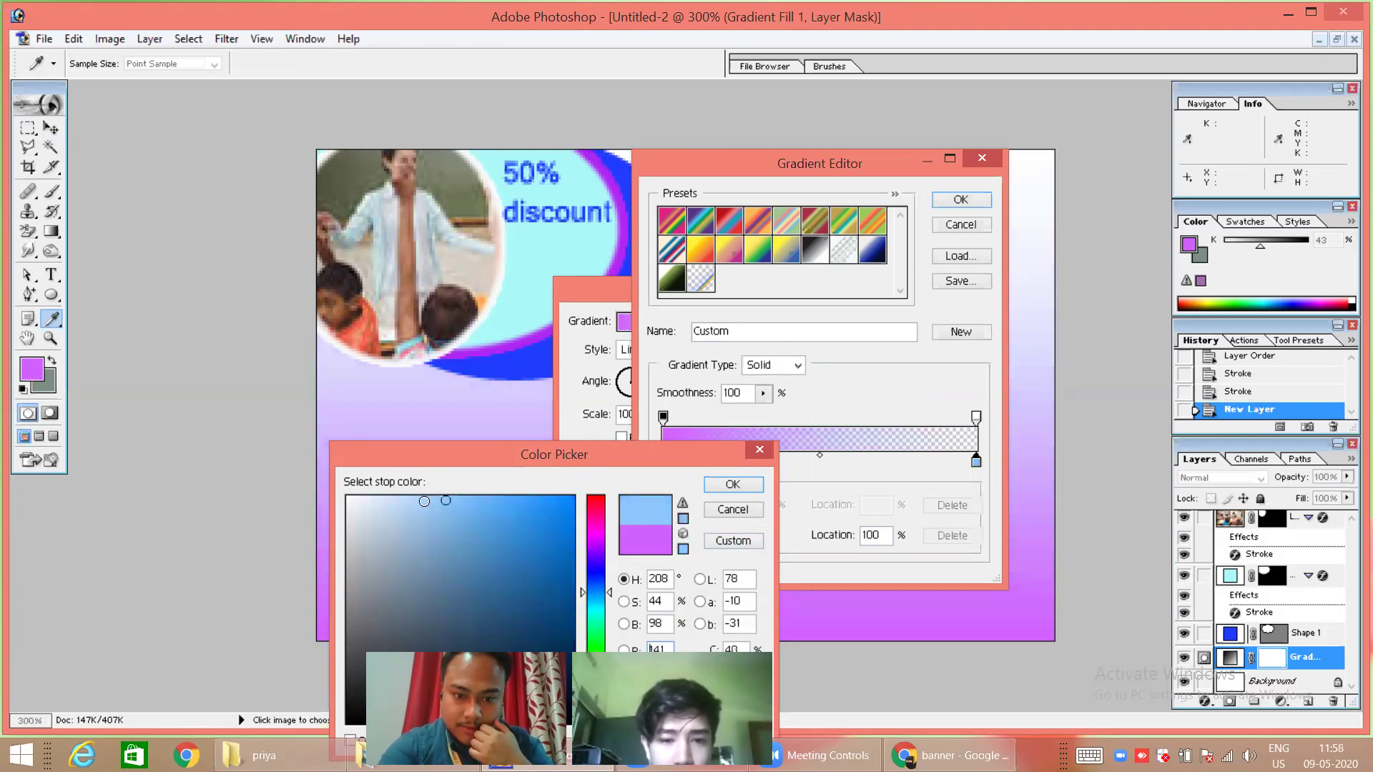
pyautogui.click(745, 486)
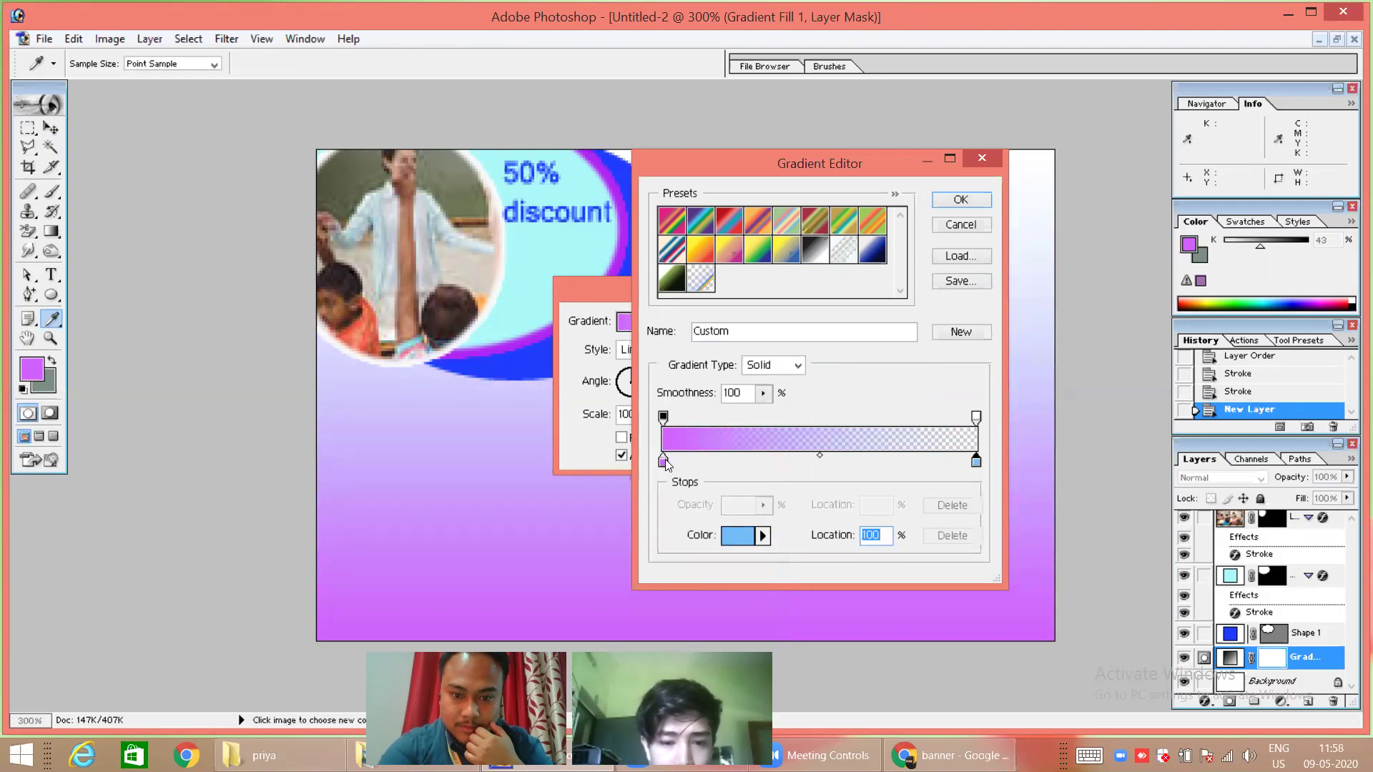
# Set the gradient's starting colour stop to blue (hue 219°) and apply the gradient fill at a 90° angle.
pyautogui.click(663, 461)
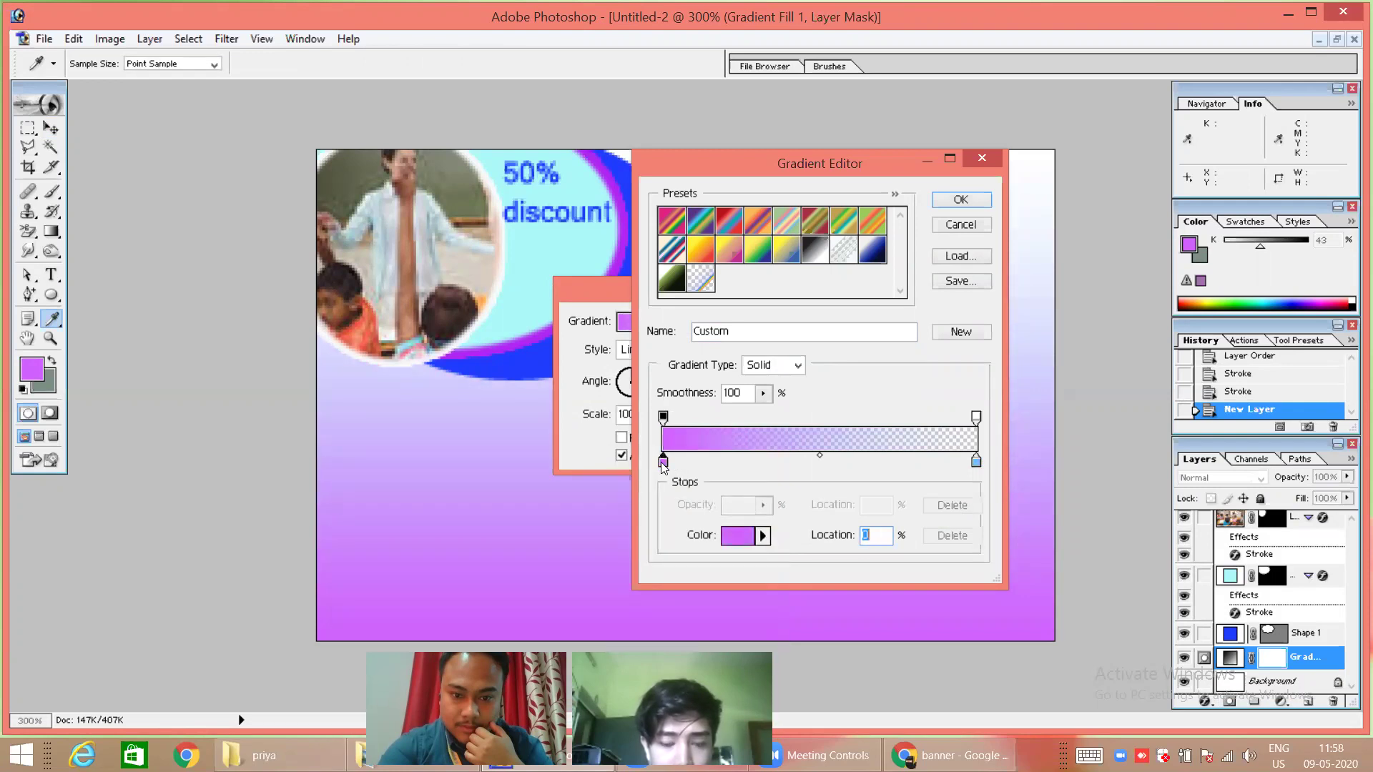
pyautogui.click(736, 523)
pyautogui.click(595, 585)
pyautogui.click(490, 500)
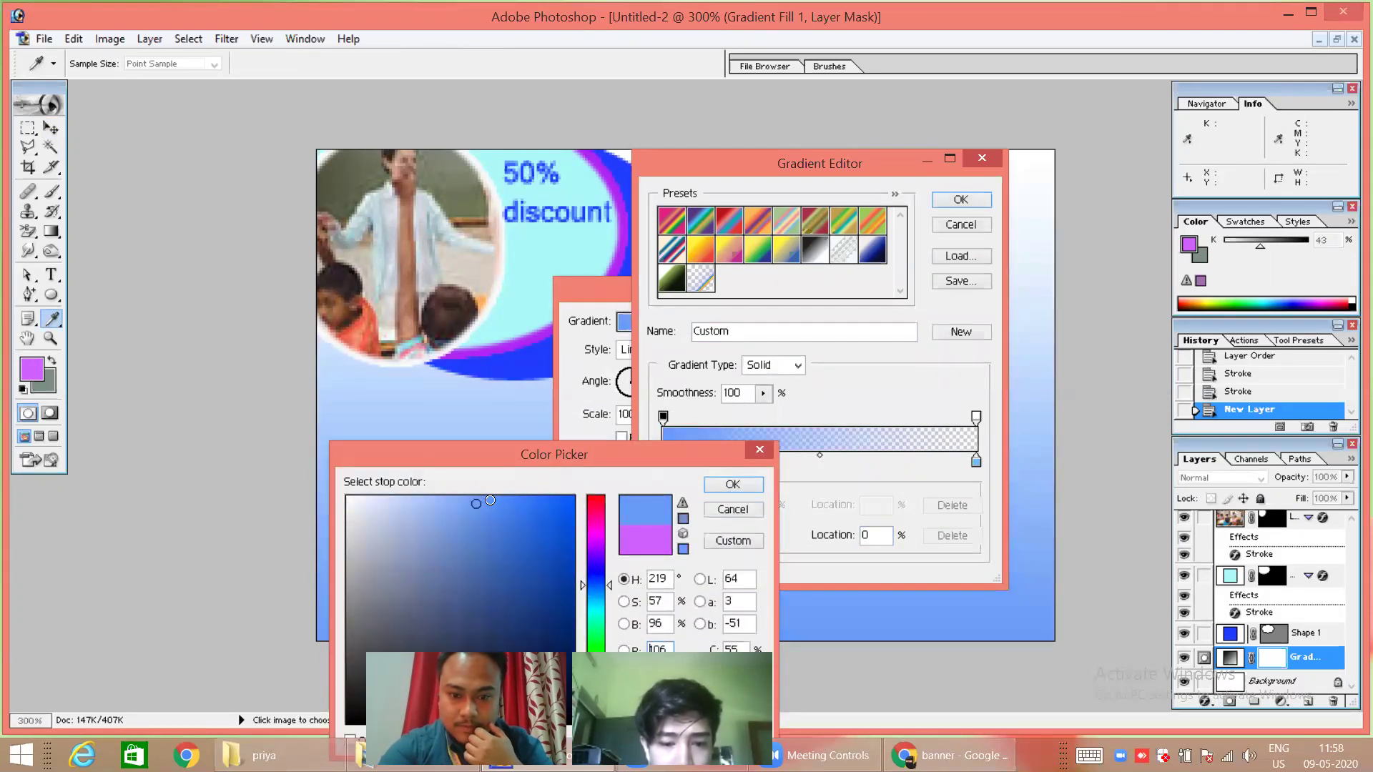
pyautogui.click(741, 486)
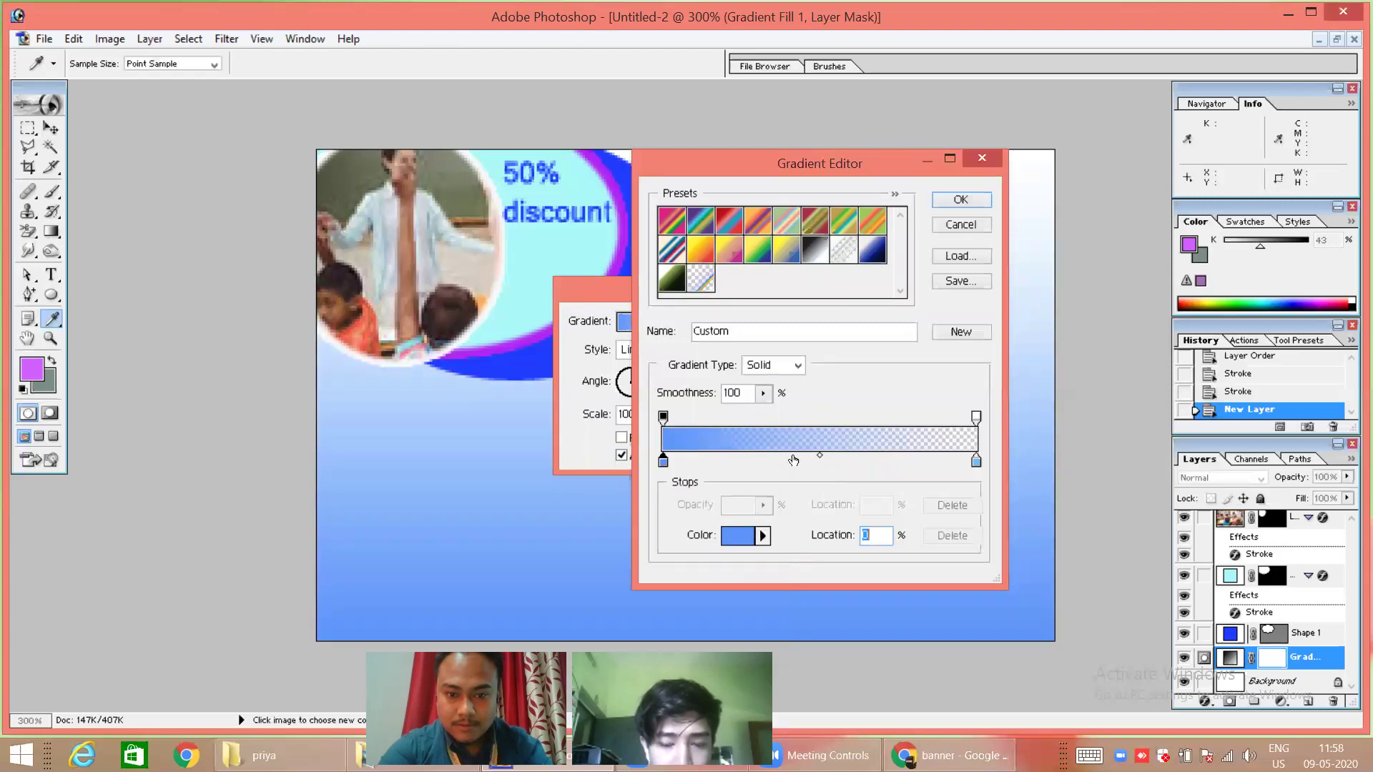
pyautogui.click(965, 202)
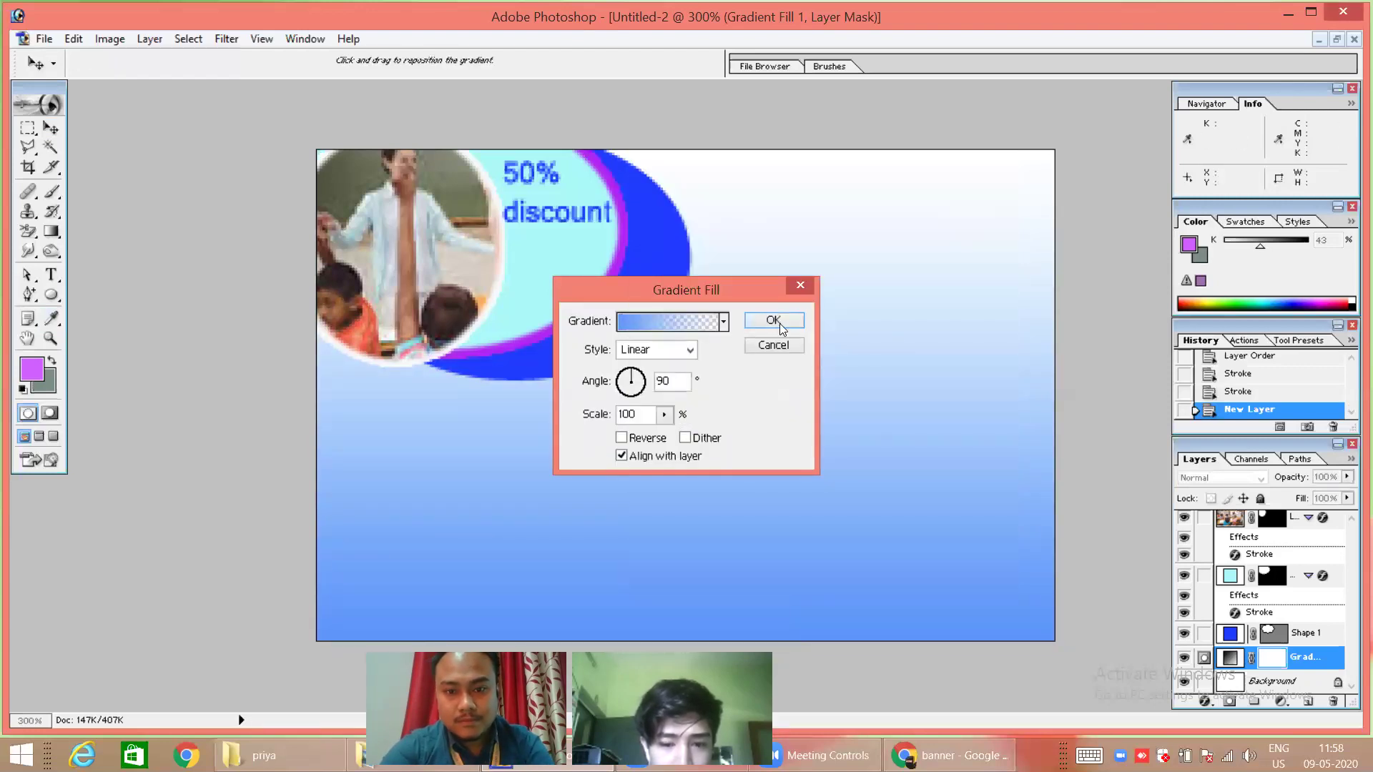
pyautogui.click(774, 320)
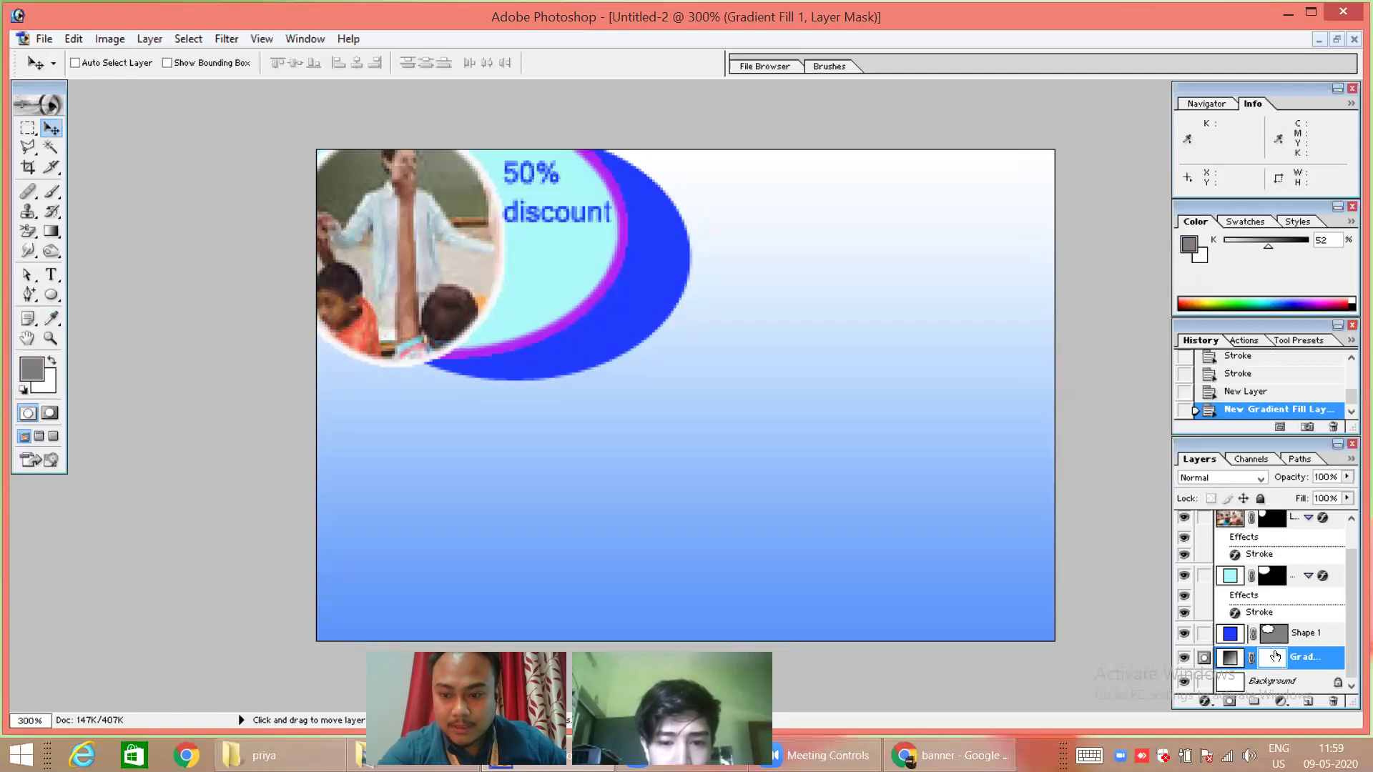
pyautogui.click(1236, 633)
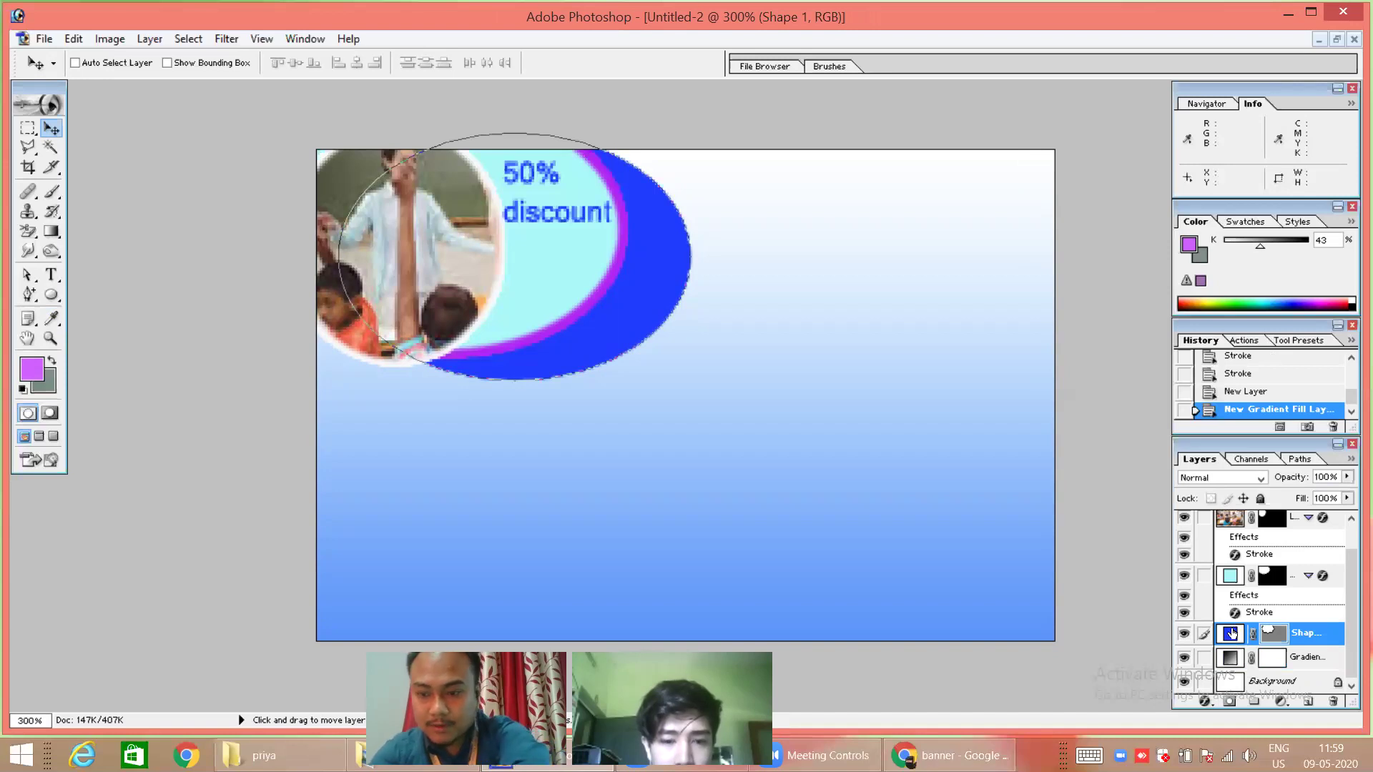
pyautogui.moveTo(1231, 634); pyautogui.dragTo(1231, 576)
pyautogui.click(1247, 578)
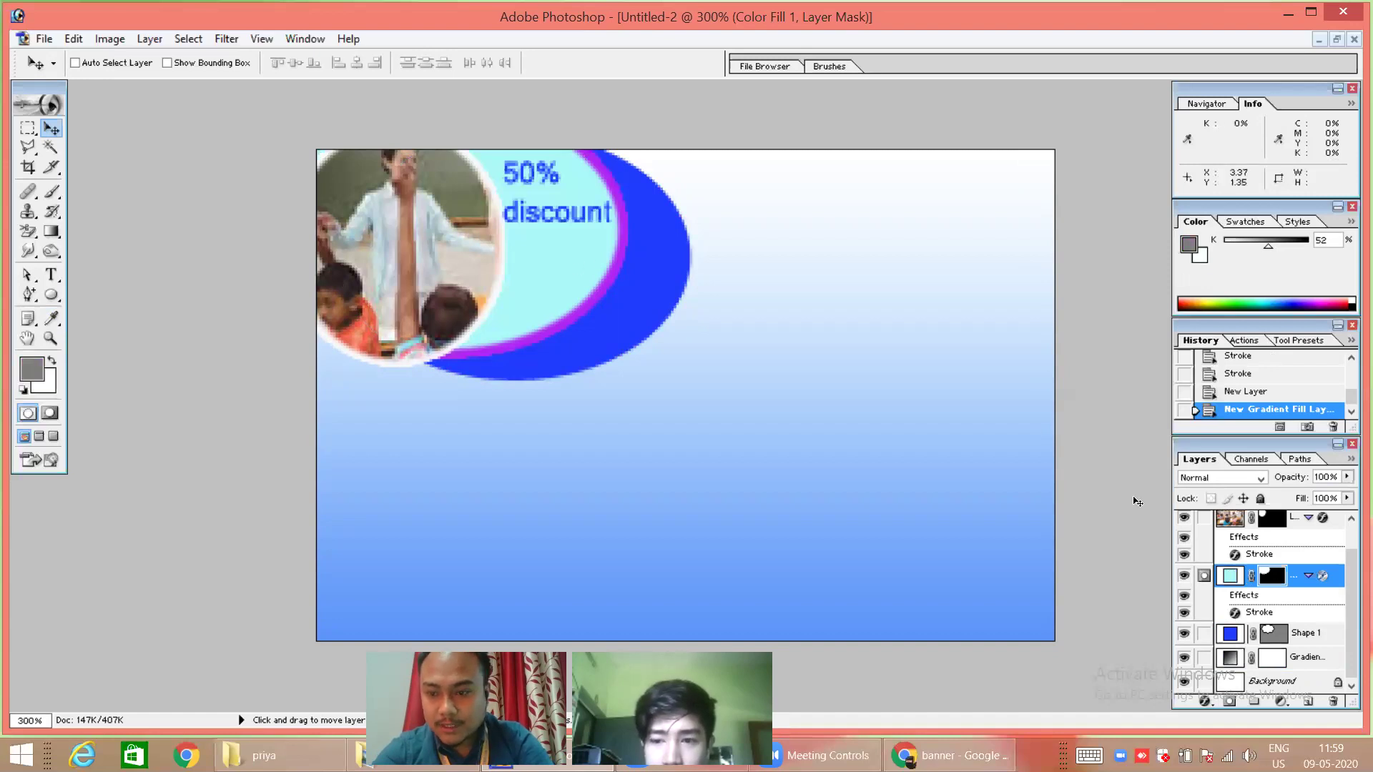
pyautogui.click(1236, 635)
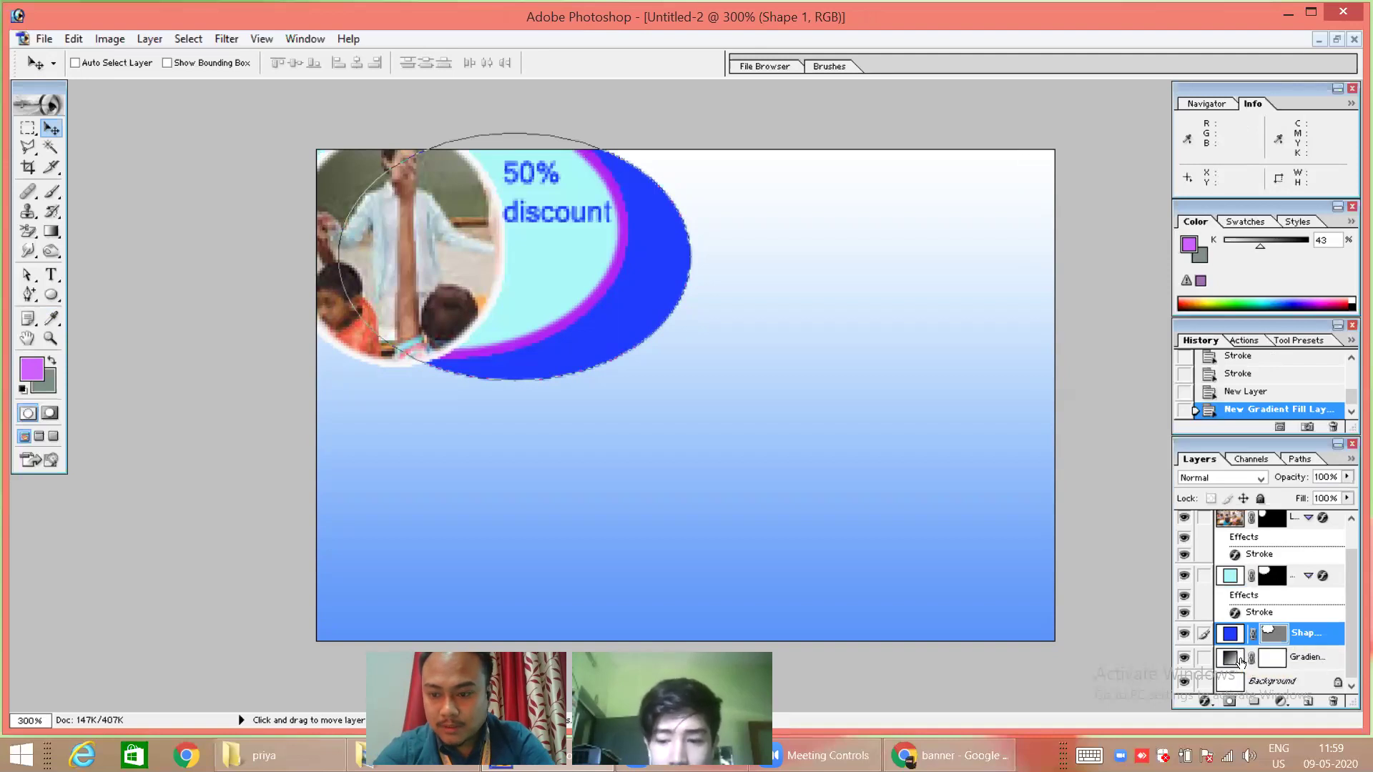
pyautogui.click(1239, 659)
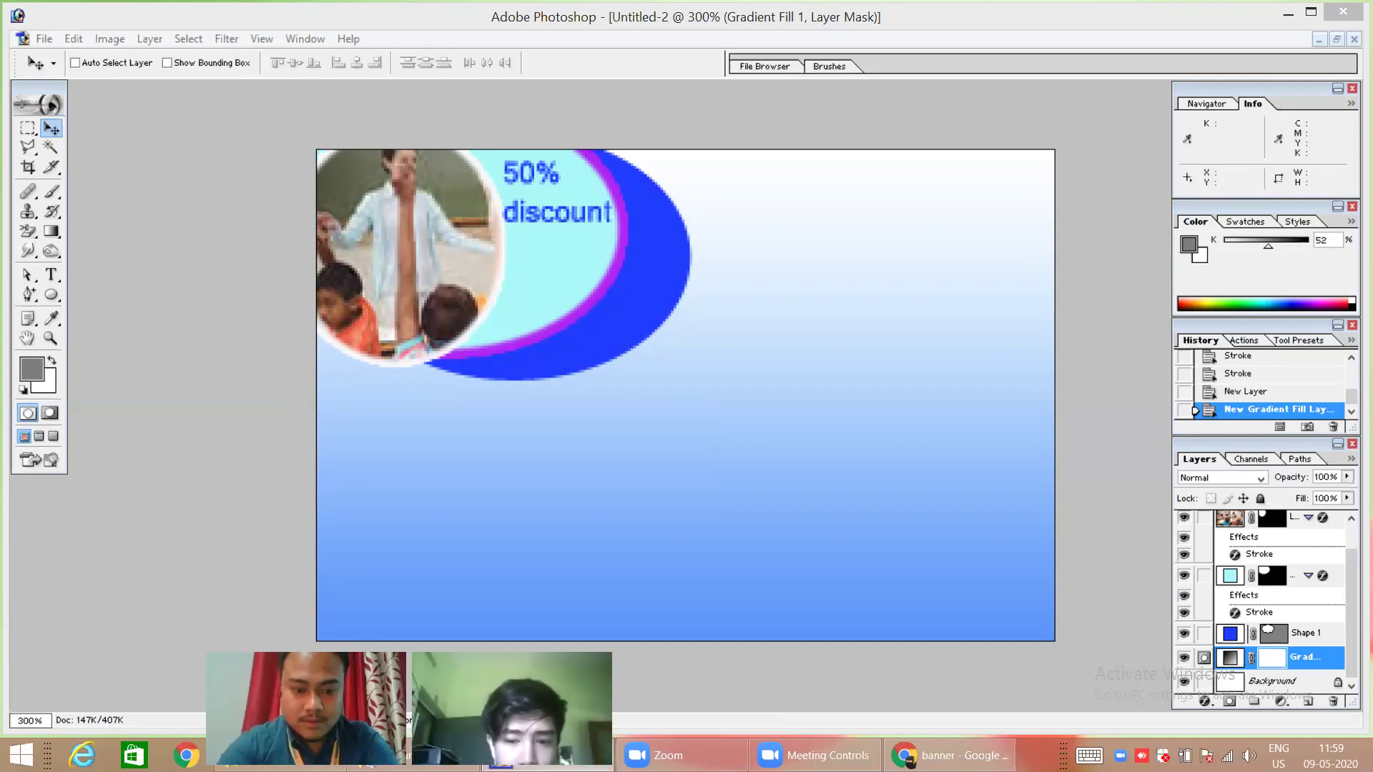
# Switch to the Pictures folder in File Explorer, open the bags image in Photoshop and maximize its document window.
pyautogui.hotkey('alt', 'Tab')
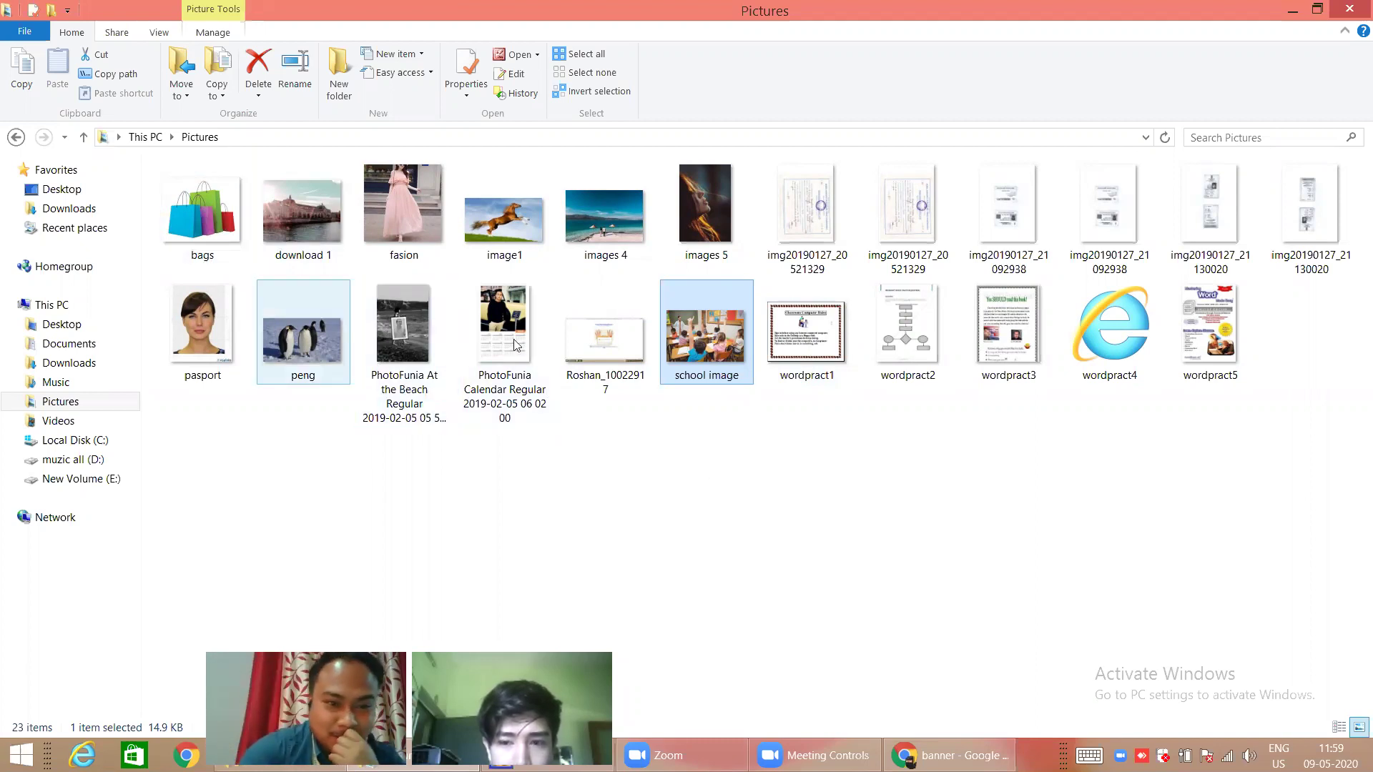
pyautogui.click(202, 211)
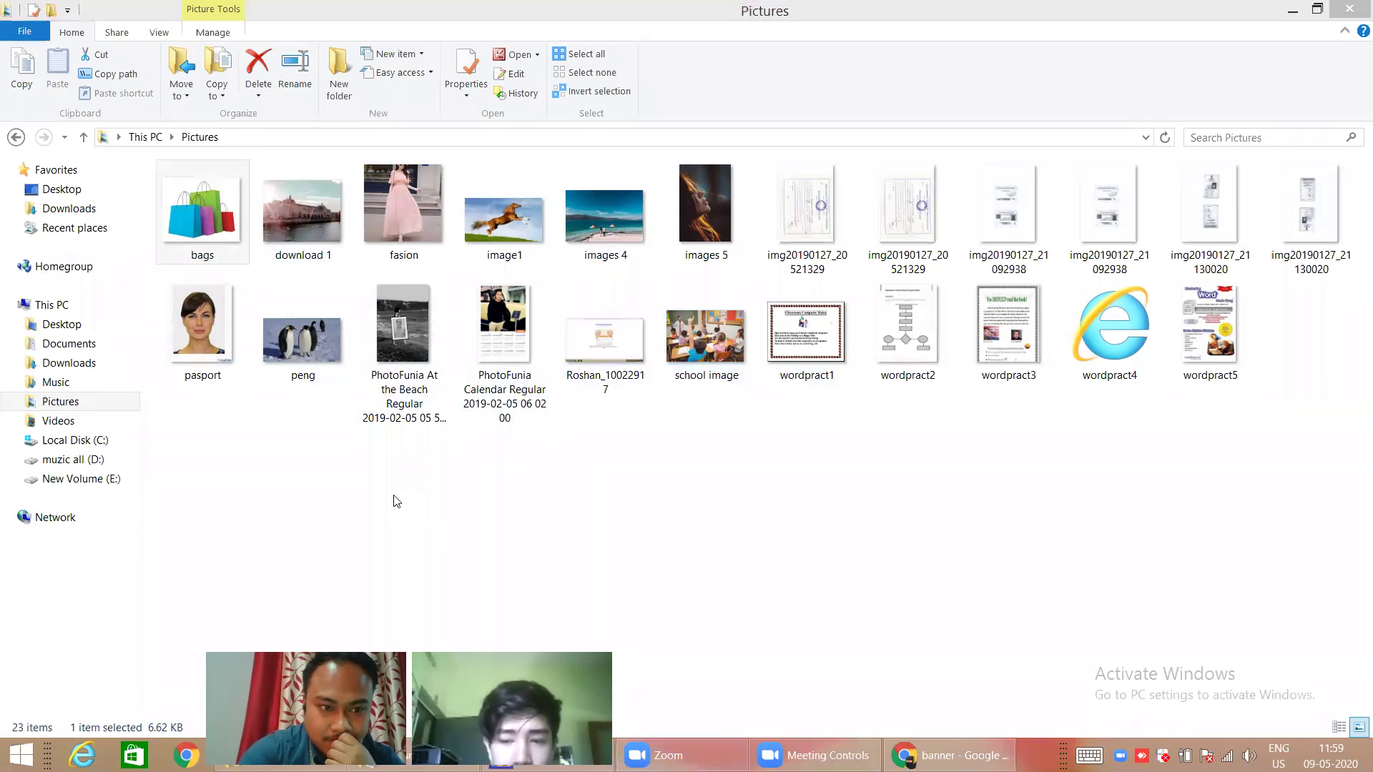
pyautogui.click(198, 219)
pyautogui.moveTo(199, 219); pyautogui.dragTo(555, 524)
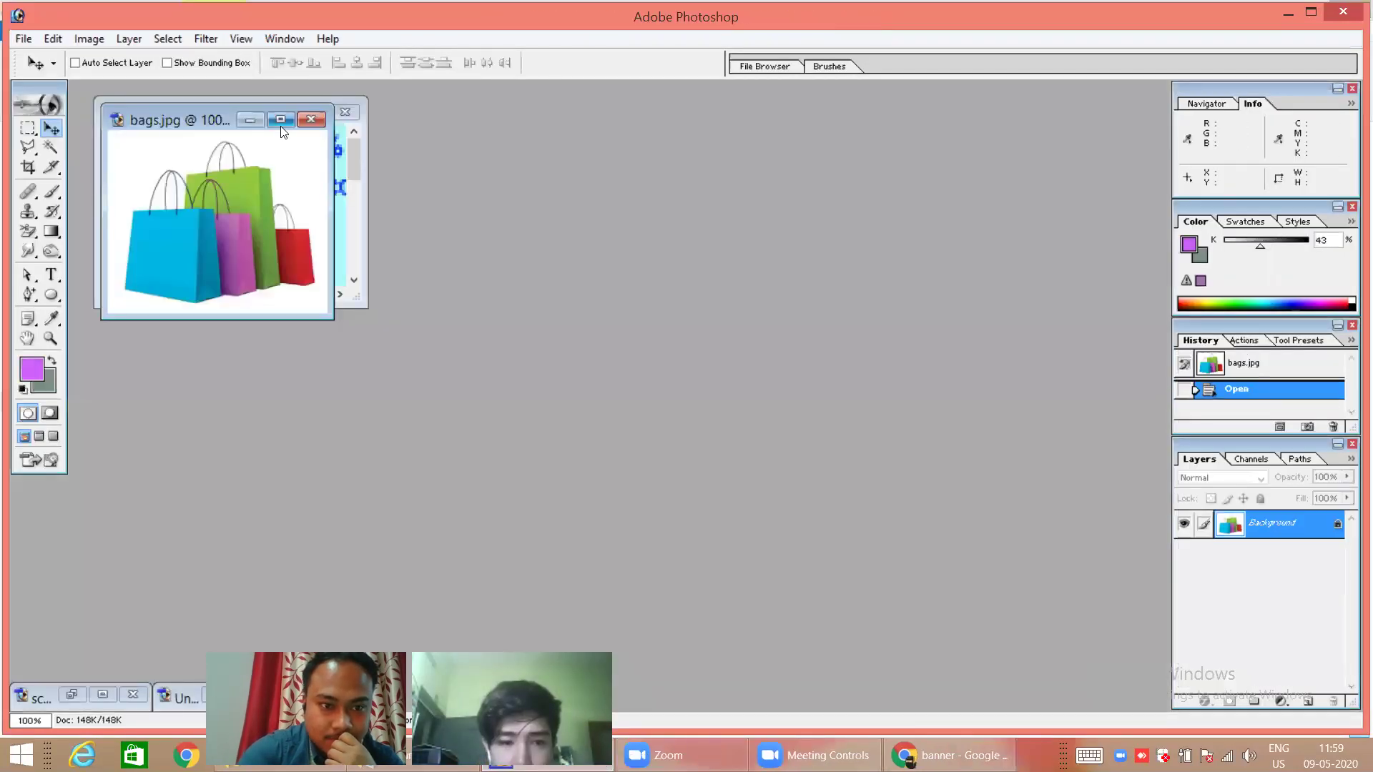
pyautogui.click(281, 125)
# Copy the entire bags image and paste it into the Untitled-2 banner as a layer above the gradient fill.
pyautogui.click(670, 422)
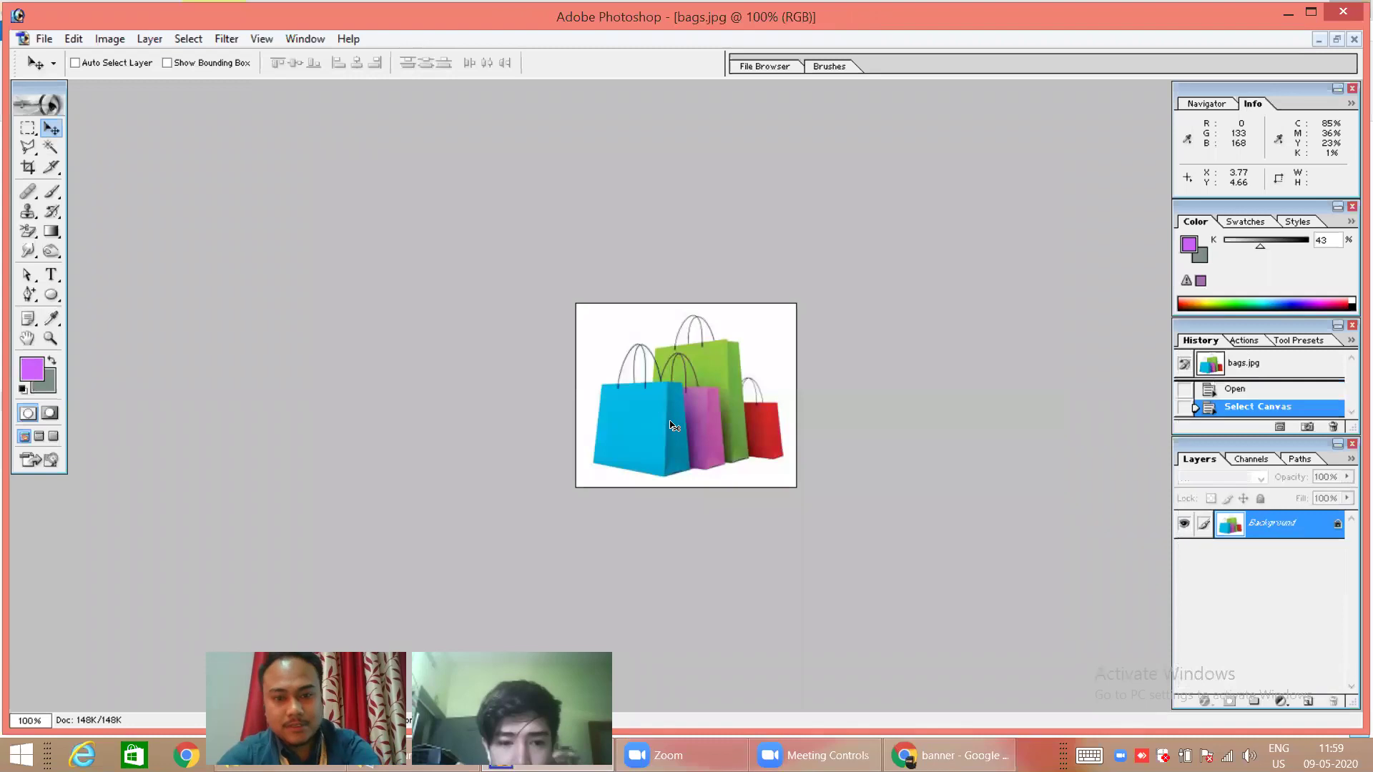
pyautogui.click(80, 39)
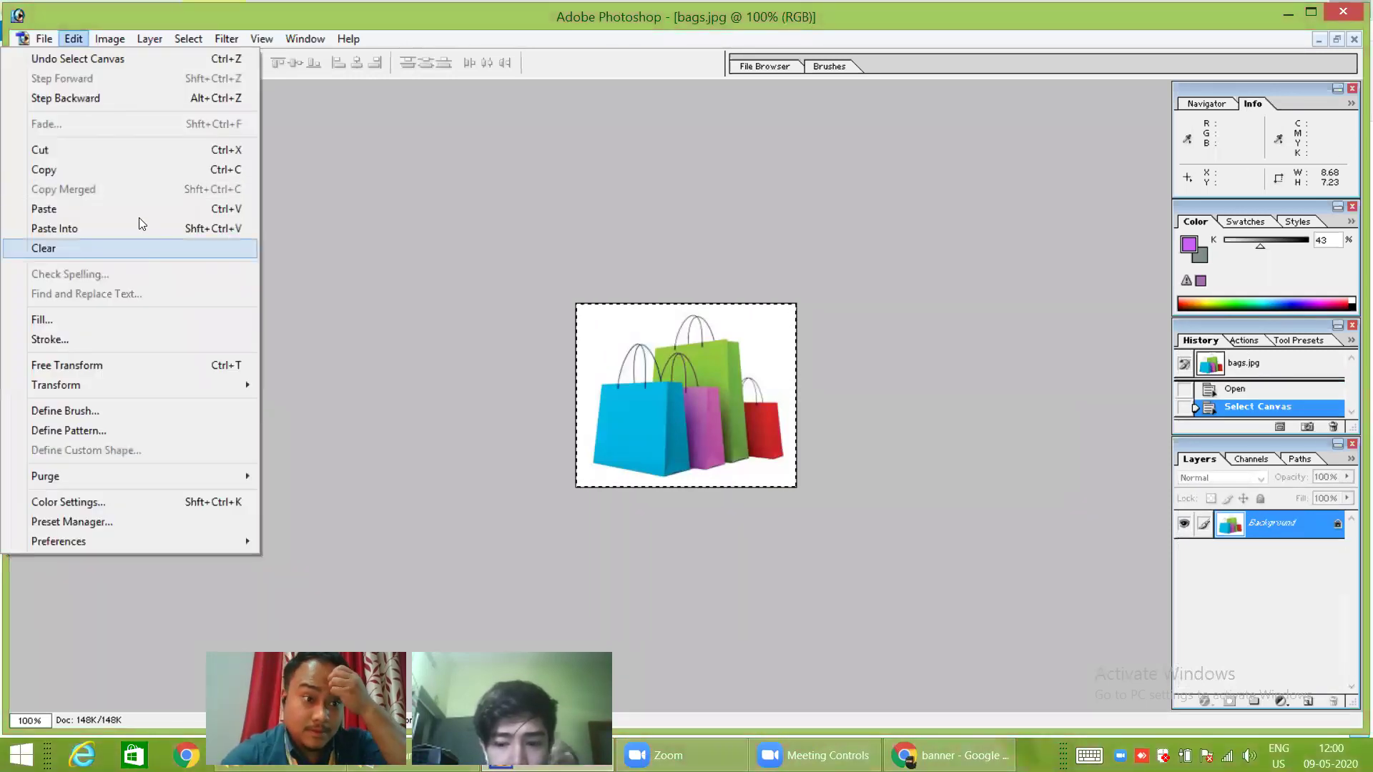
pyautogui.click(138, 170)
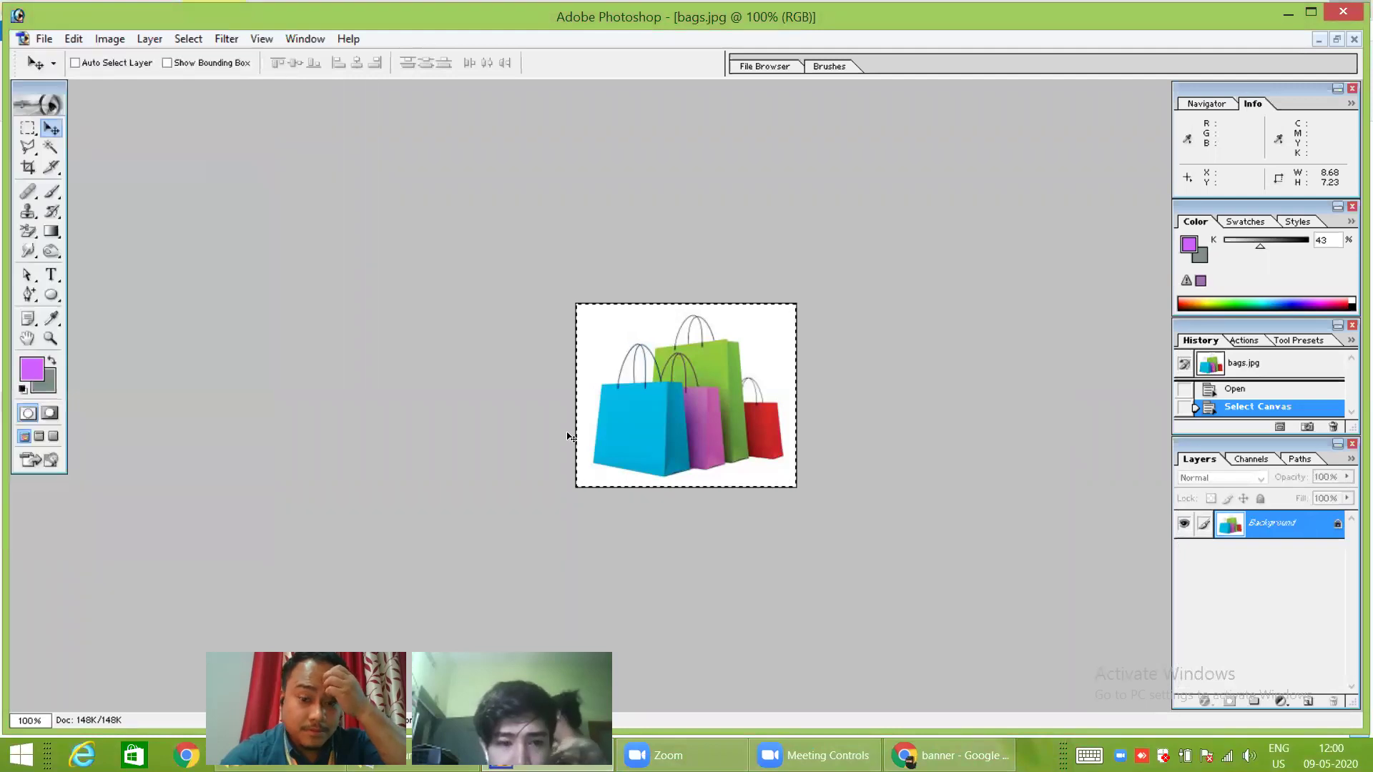
pyautogui.click(1318, 40)
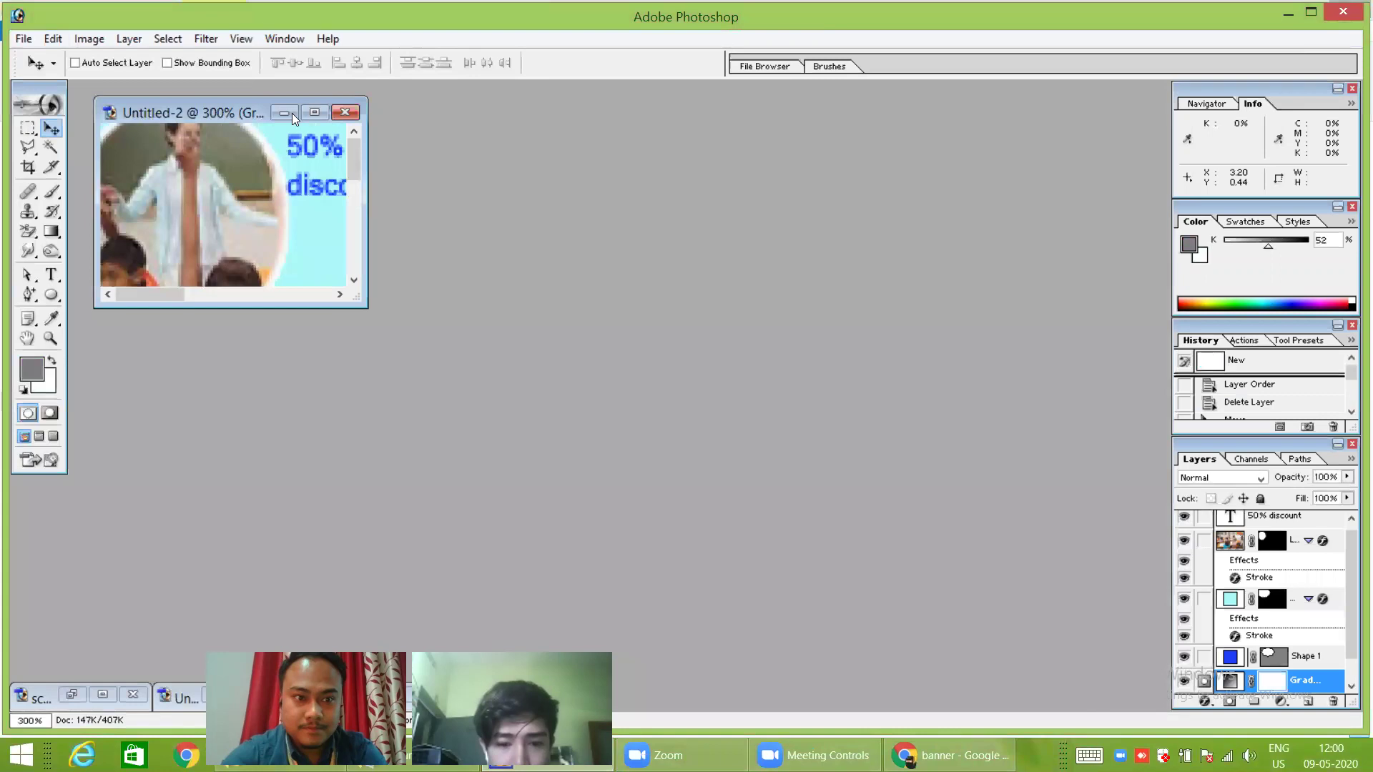
pyautogui.click(315, 113)
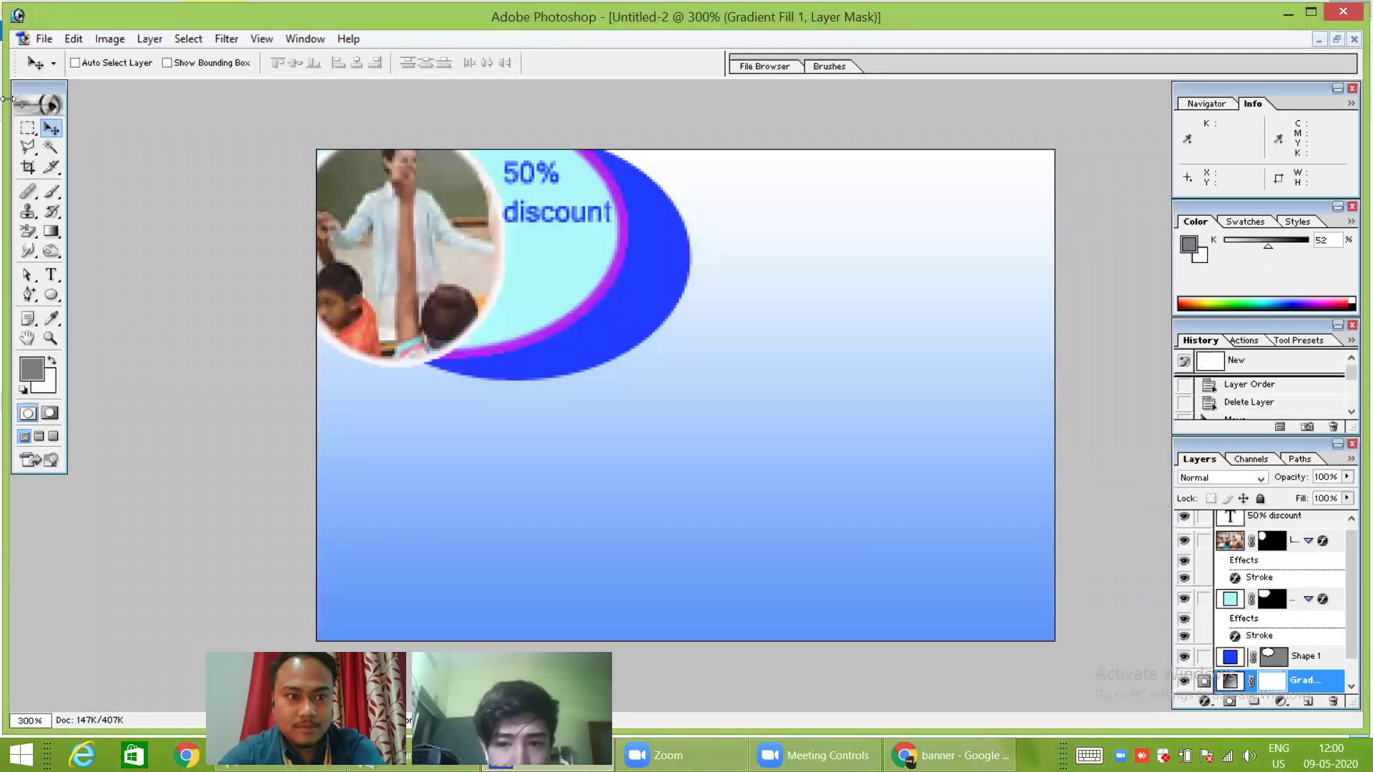
pyautogui.click(88, 40)
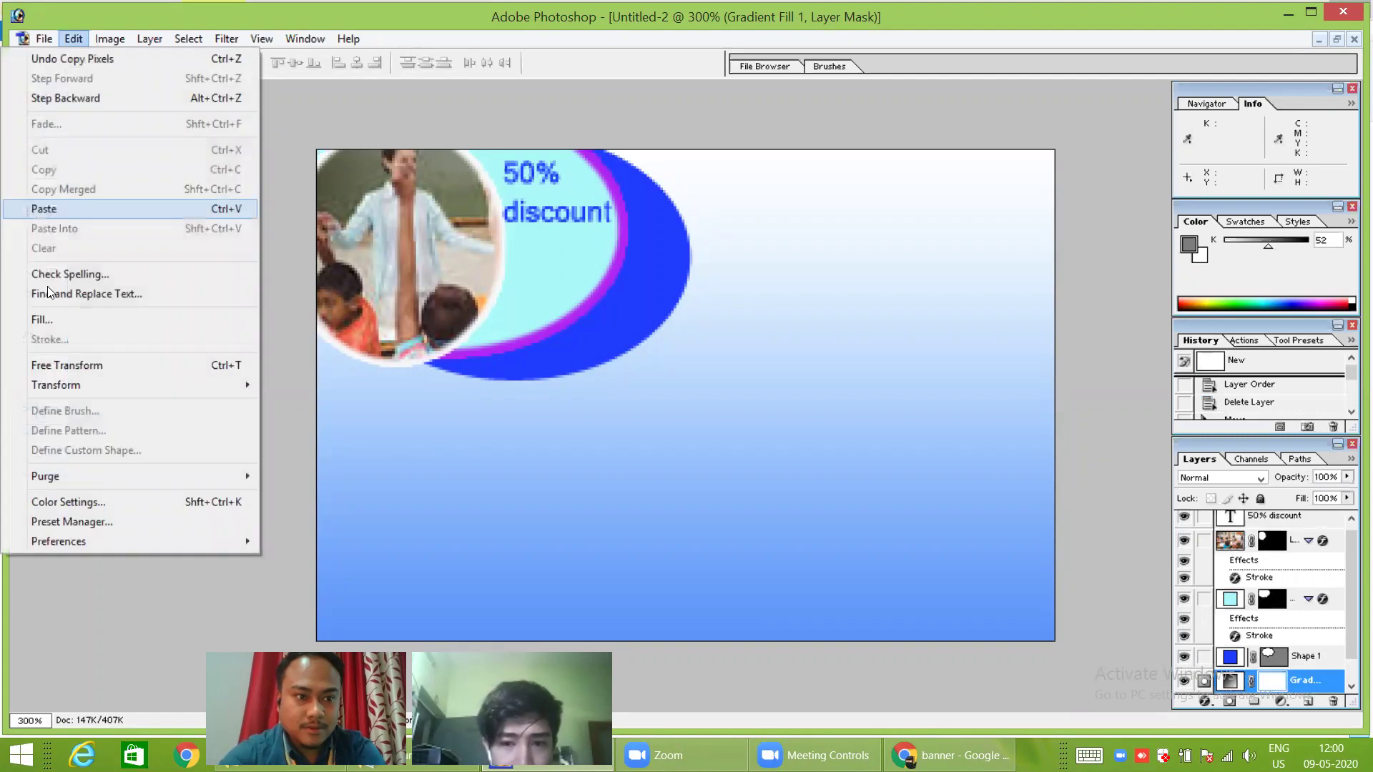
pyautogui.click(80, 209)
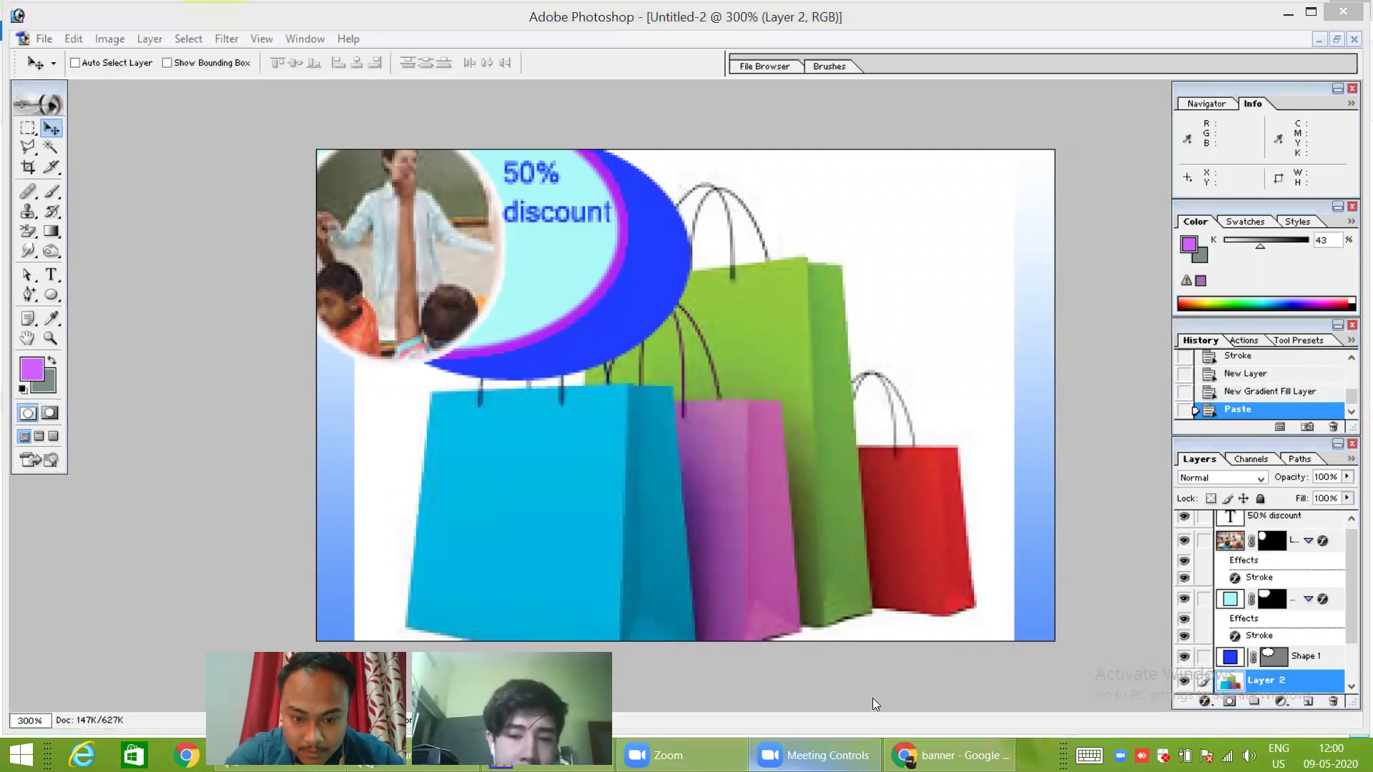
pyautogui.click(1288, 13)
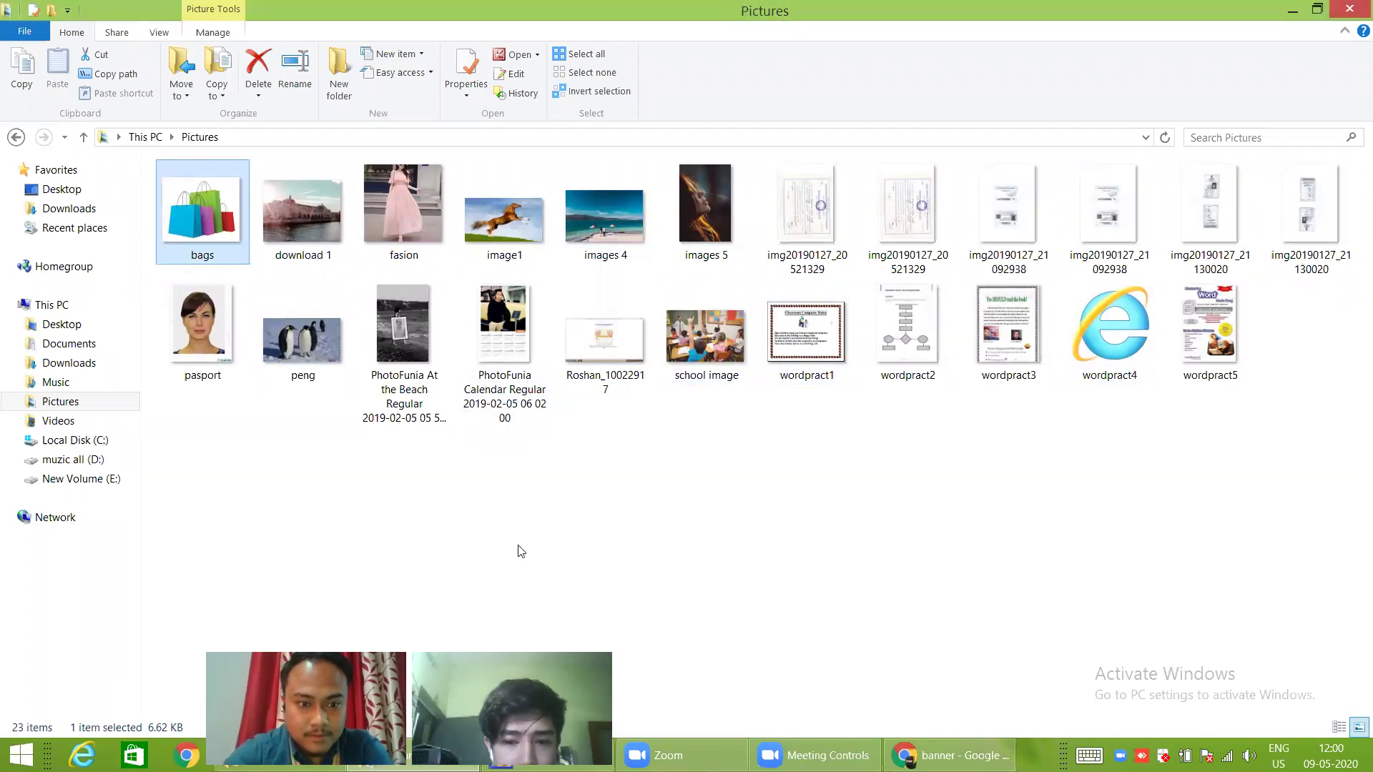
pyautogui.click(1293, 10)
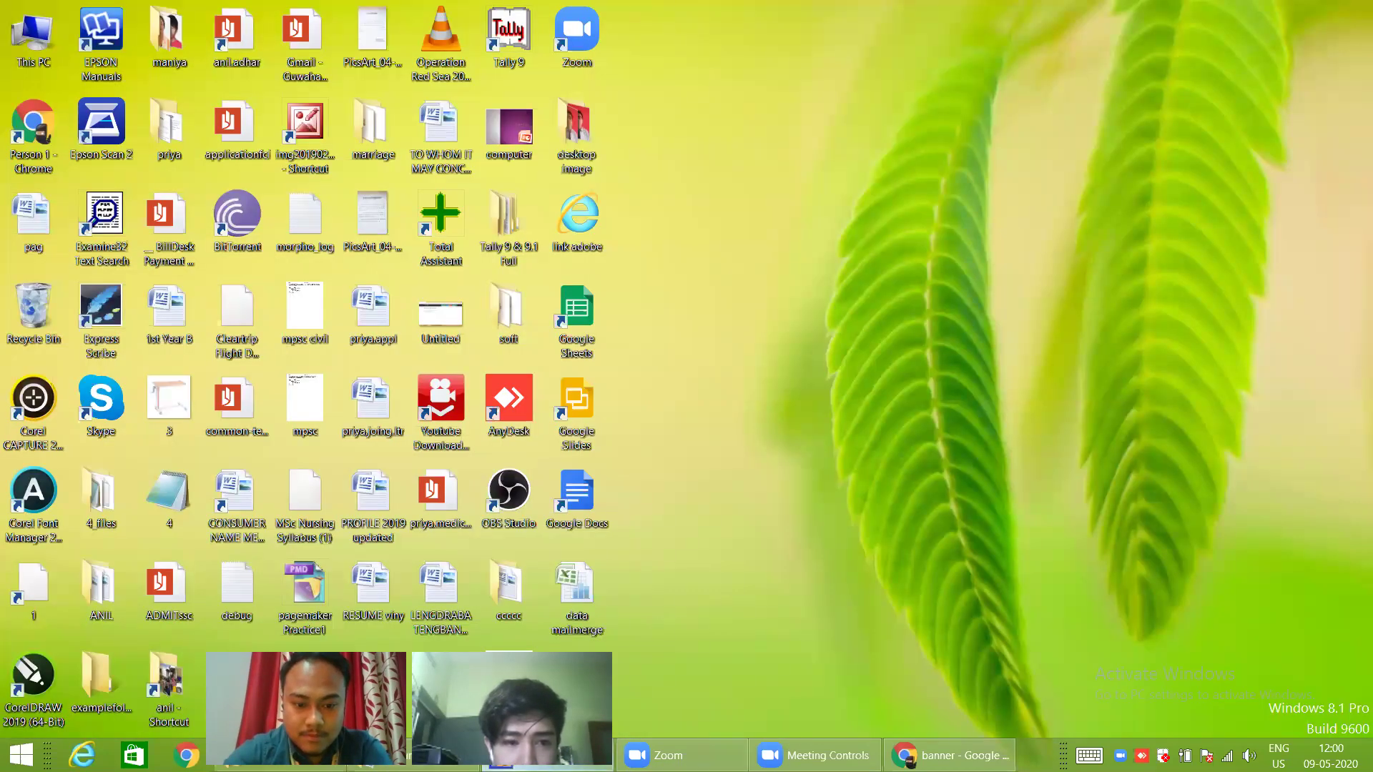
pyautogui.moveTo(815, 755)
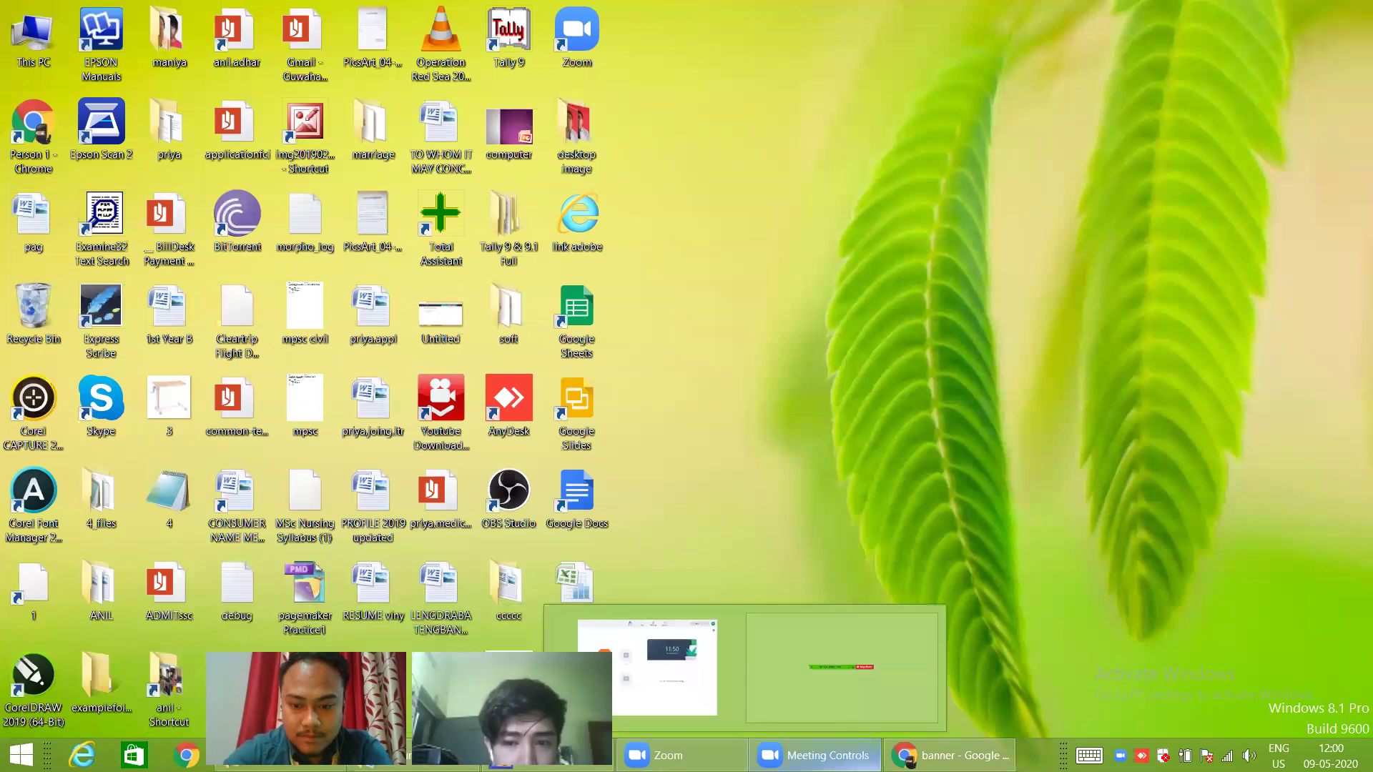
pyautogui.moveTo(949, 755)
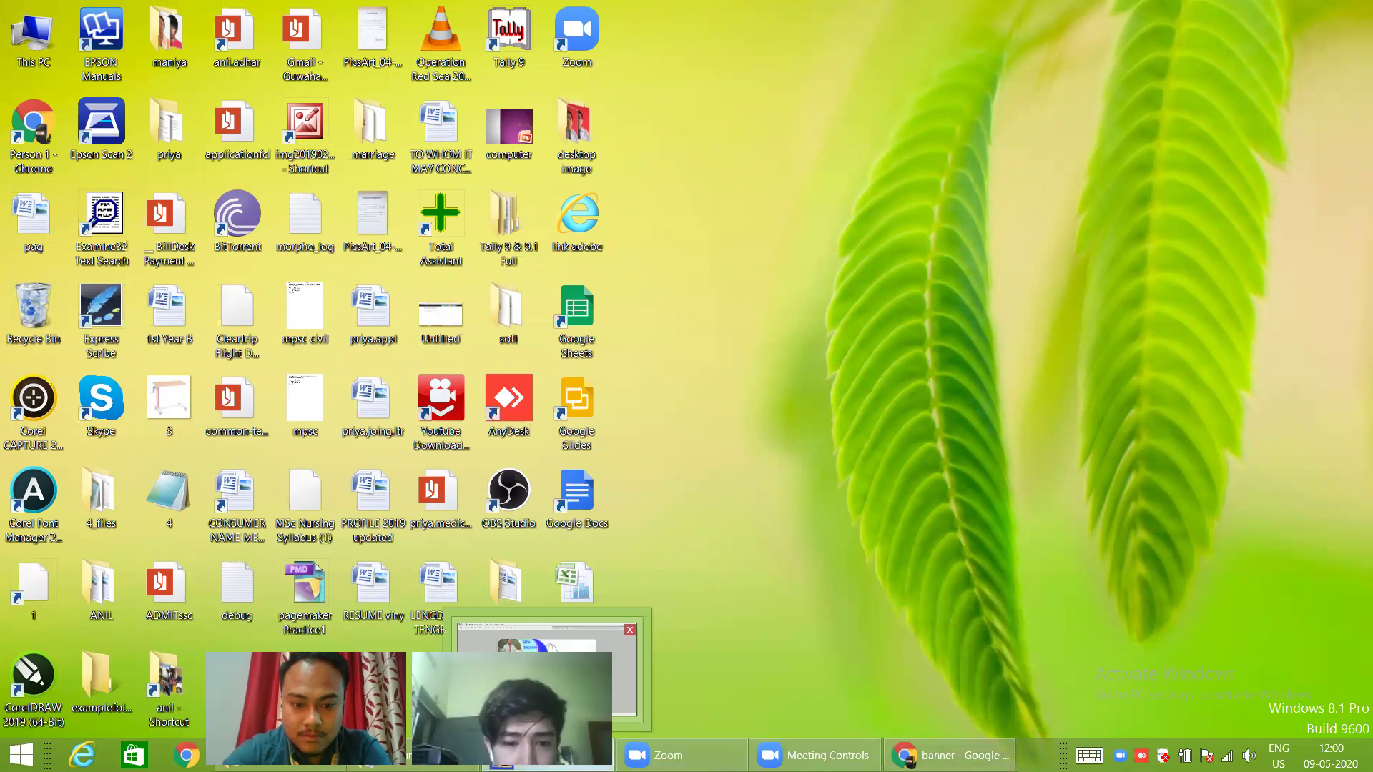
pyautogui.click(547, 756)
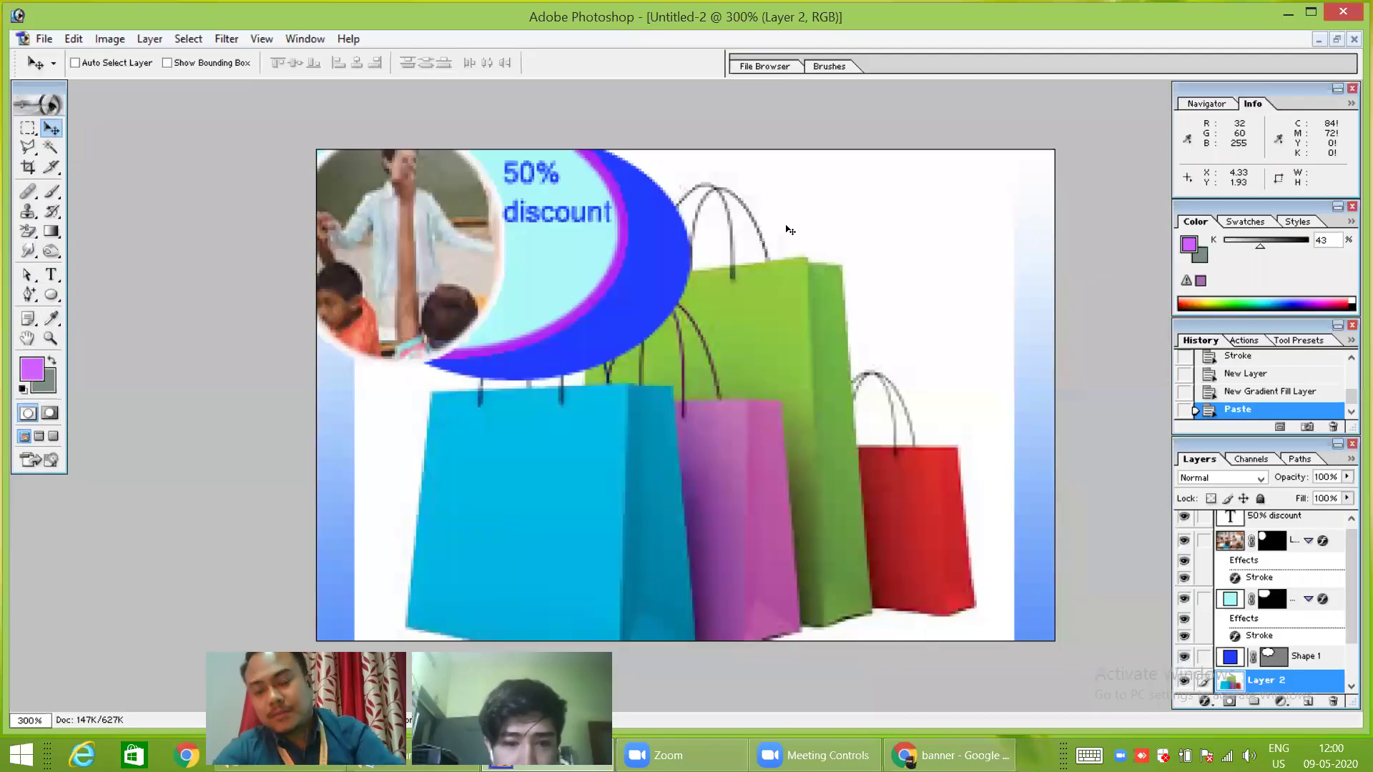
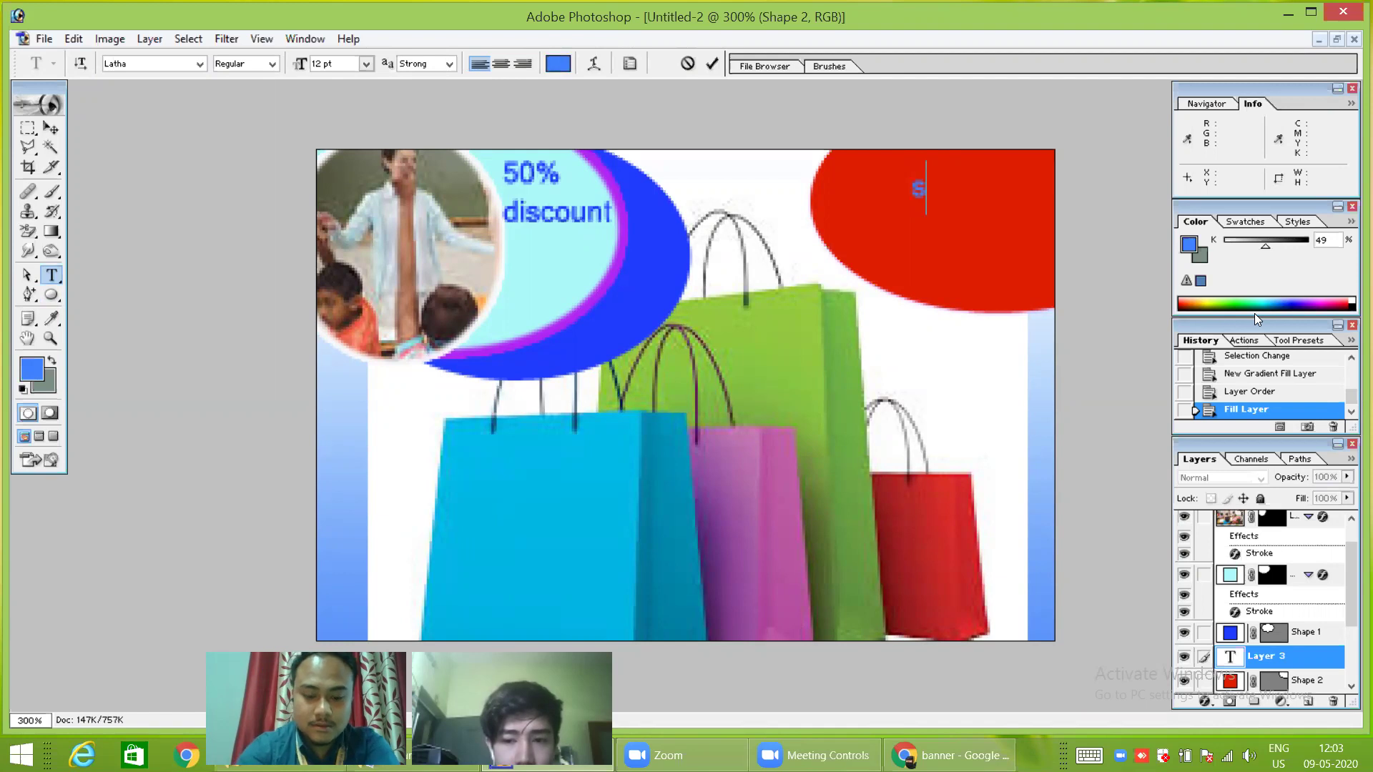
# Complete the text on the red ellipse so it reads "sale start" with "now" on a second line.
pyautogui.write('ale  ')
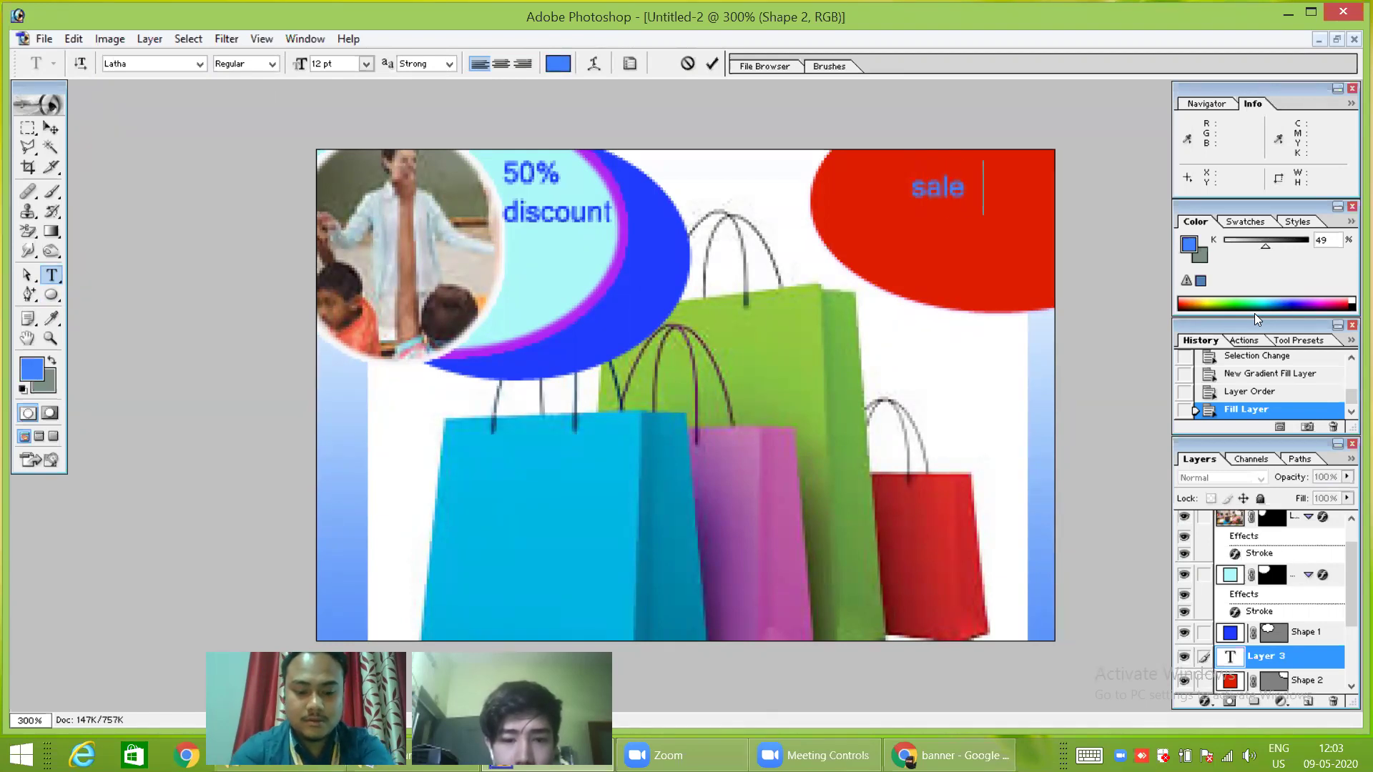
pyautogui.write('stare')
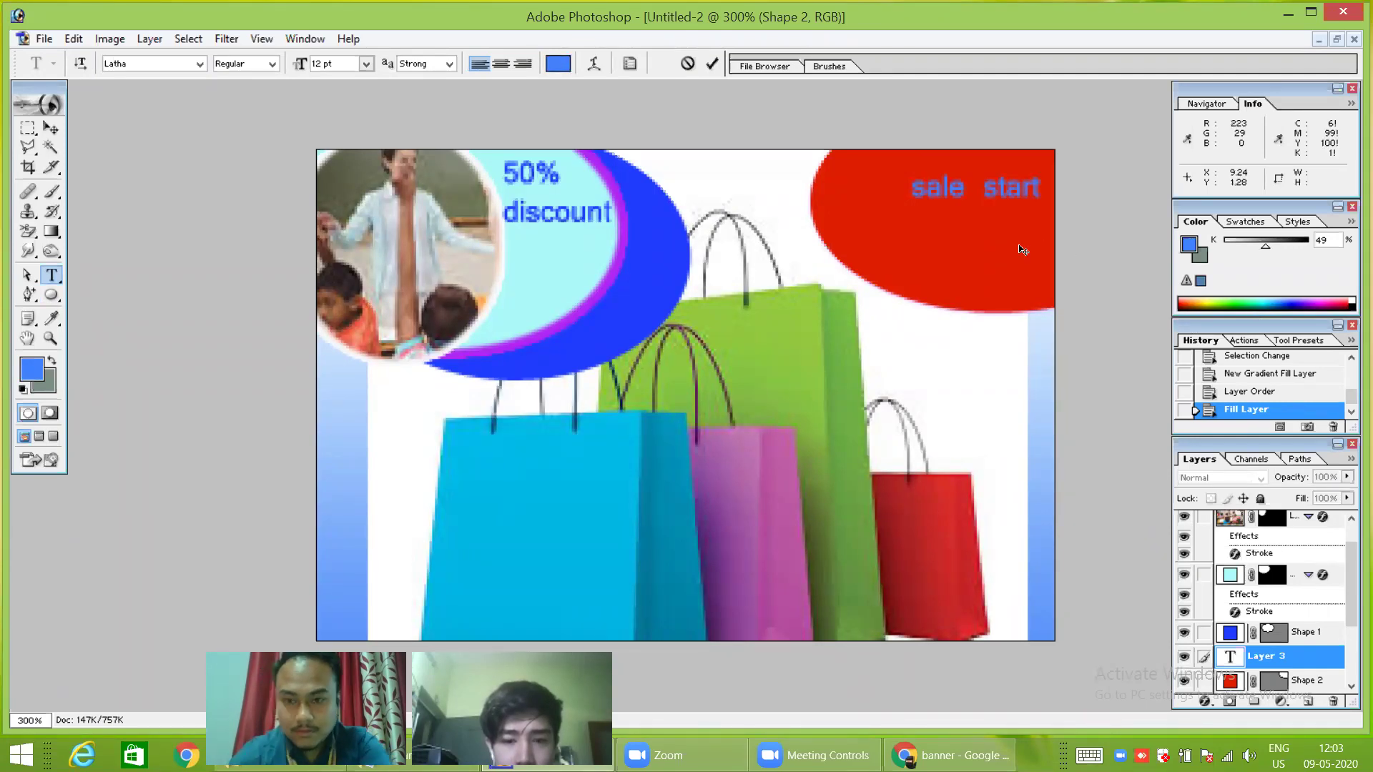
pyautogui.press('Return')
pyautogui.write('now')
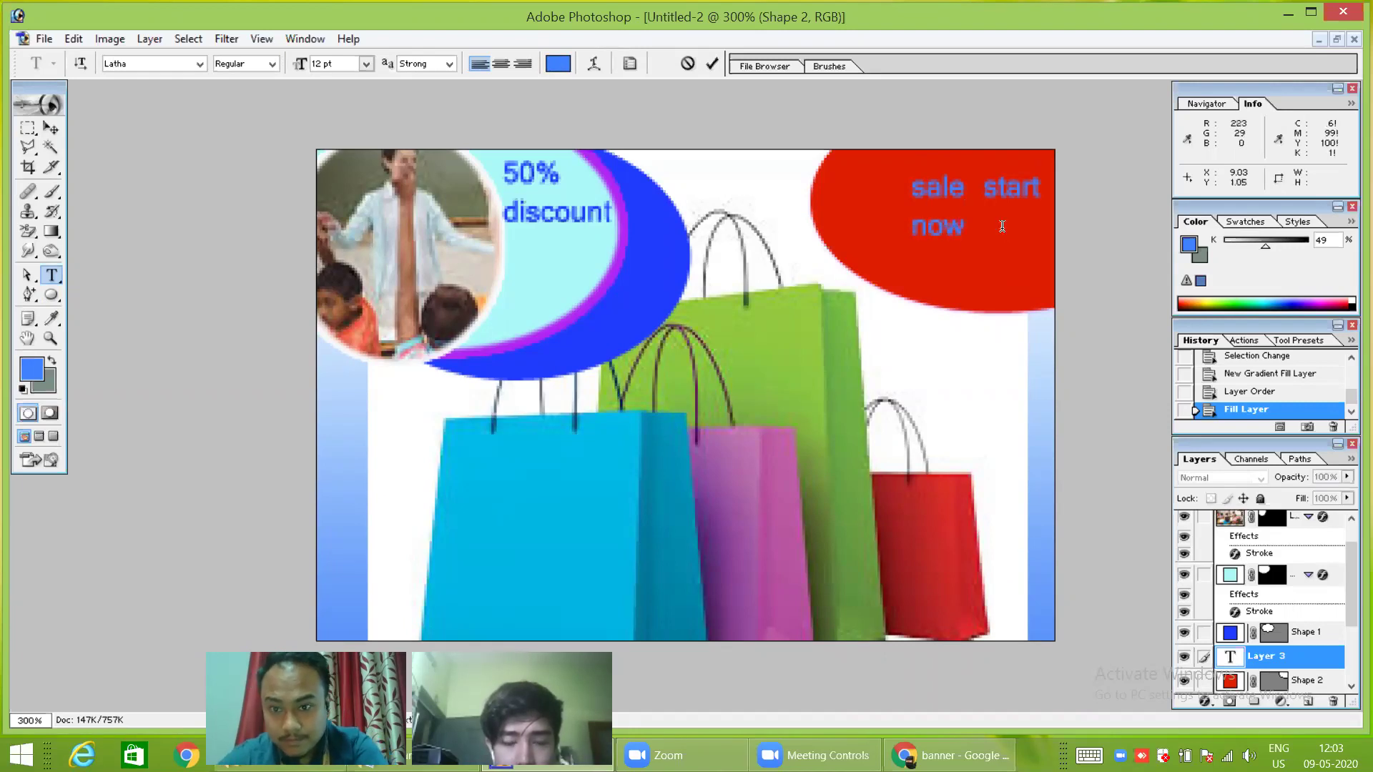
# Insert "50%" directly before "sale" and delete the word "now" from the second line.
pyautogui.click(910, 187)
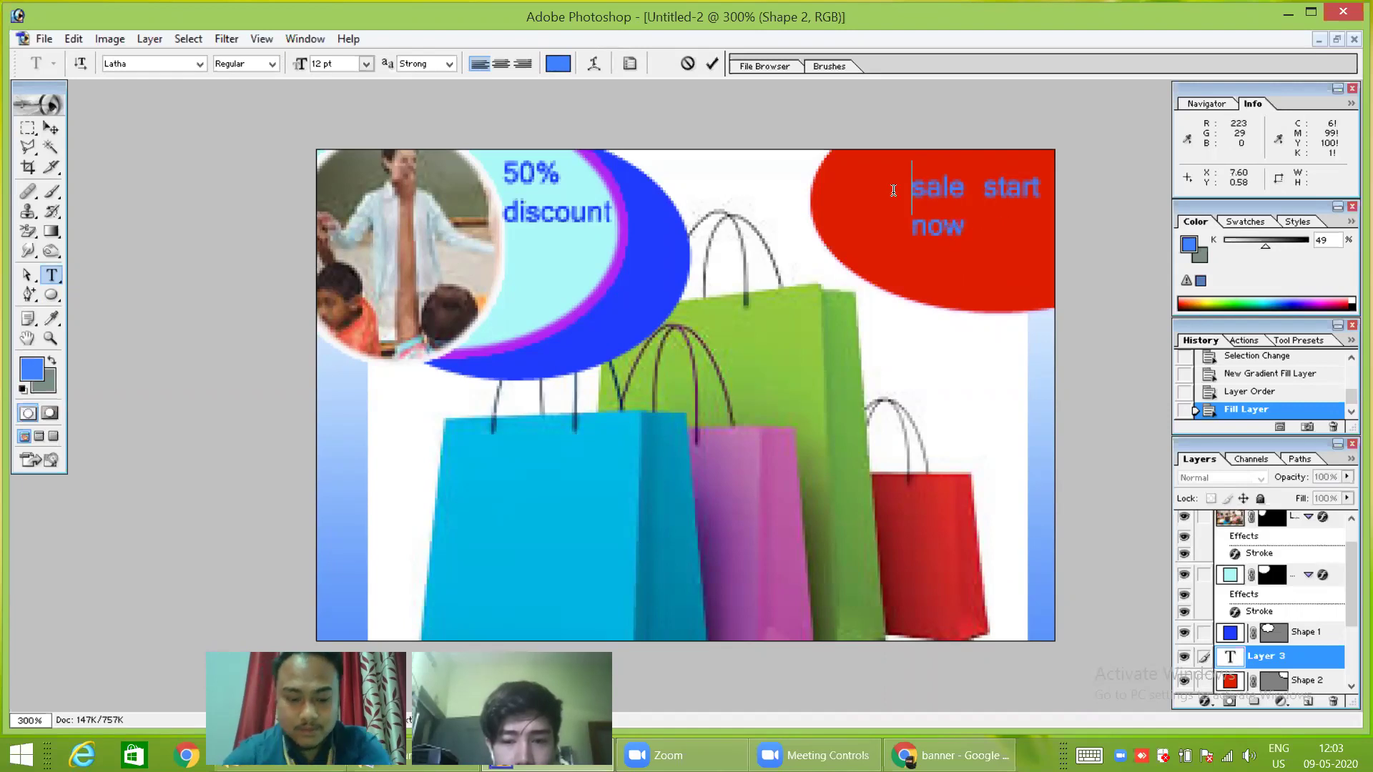
pyautogui.write('50')
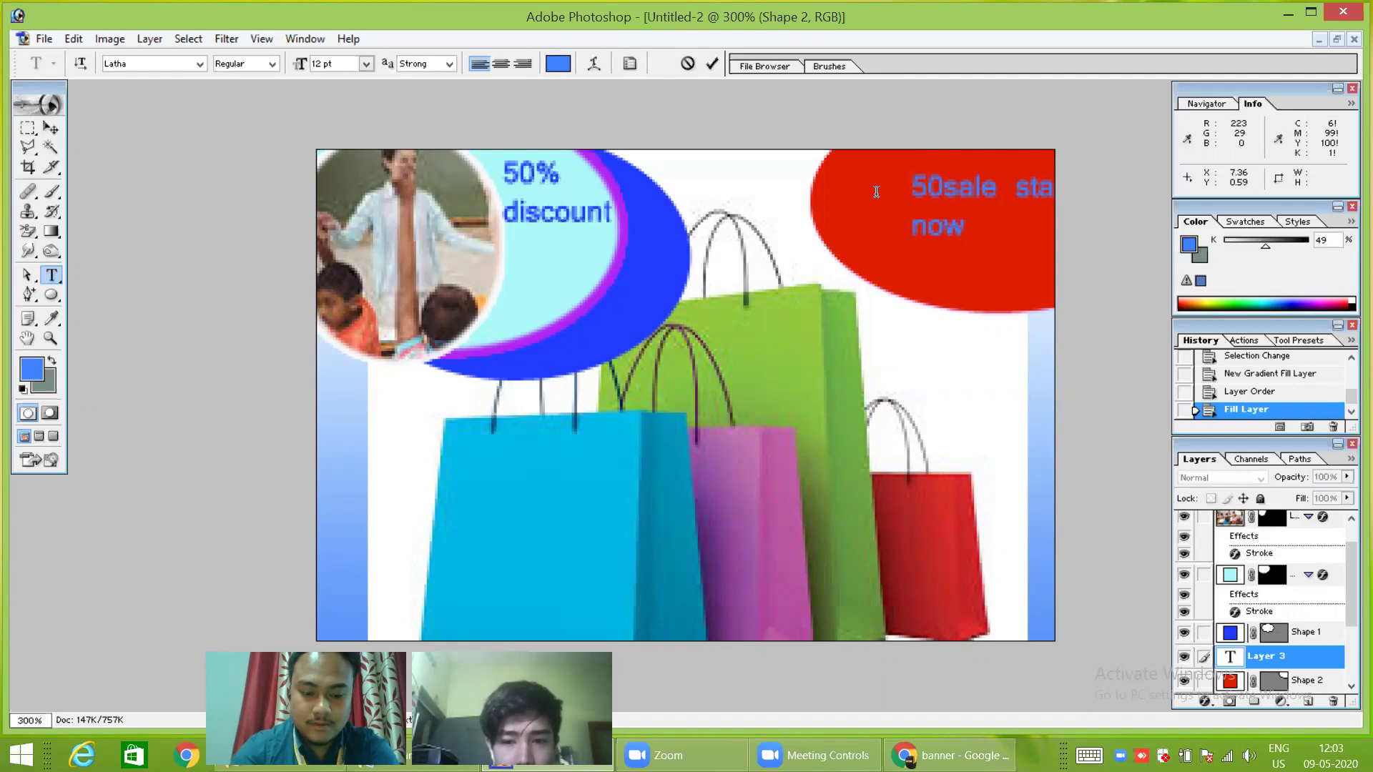
pyautogui.write('%')
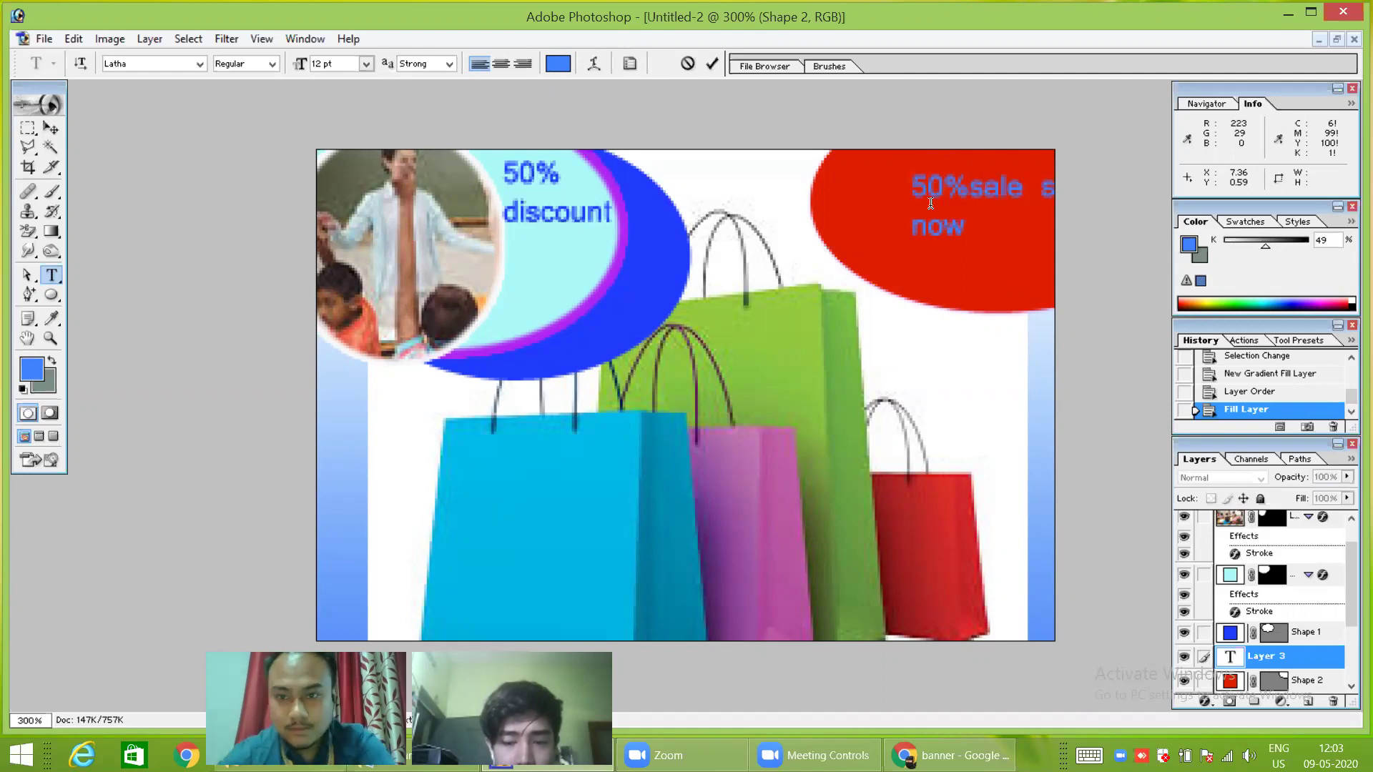
pyautogui.doubleClick(911, 229)
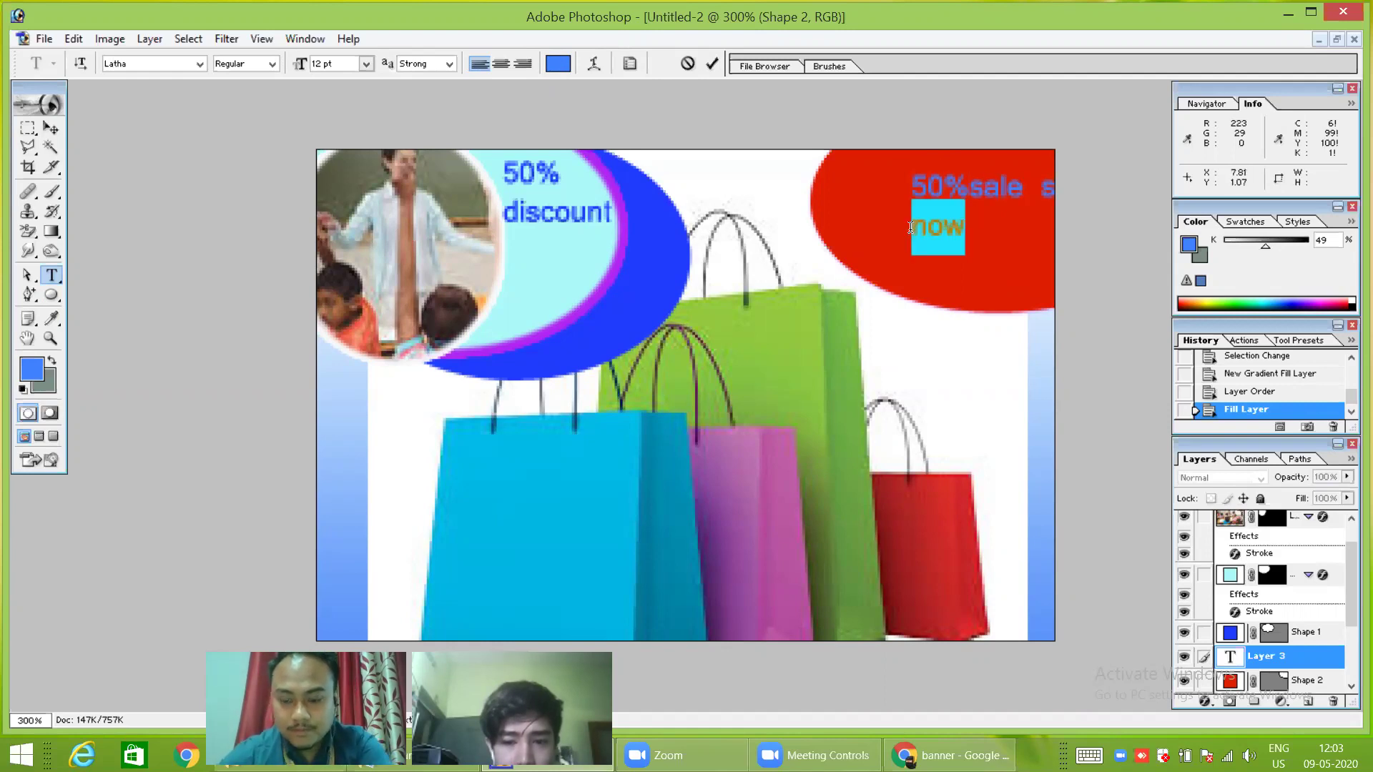
pyautogui.press('BackSpace')
pyautogui.press('Up')
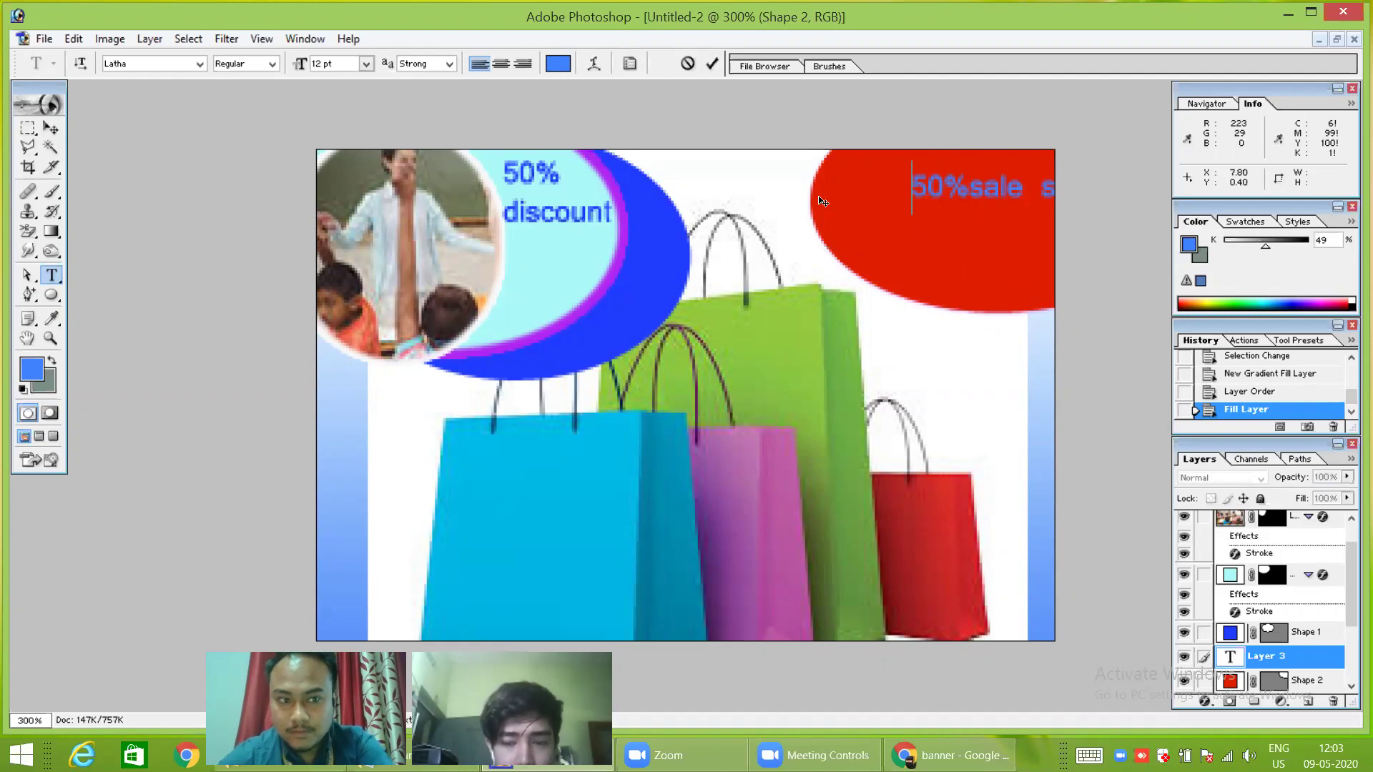
# Move the "50%sale start" text so the whole line fits inside the red ellipse.
pyautogui.click(51, 127)
pyautogui.moveTo(902, 184); pyautogui.dragTo(838, 194)
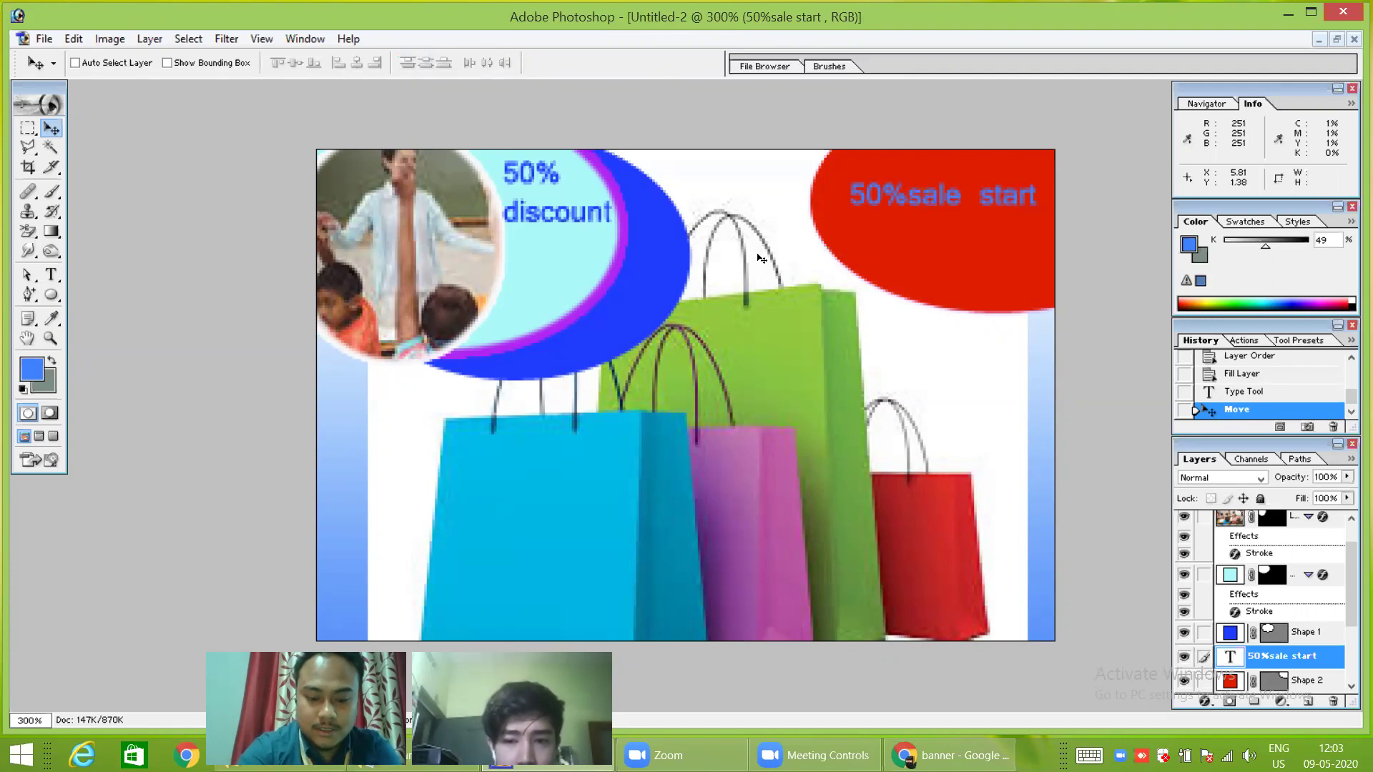
pyautogui.hotkey('ctrl', 'alt', '0')
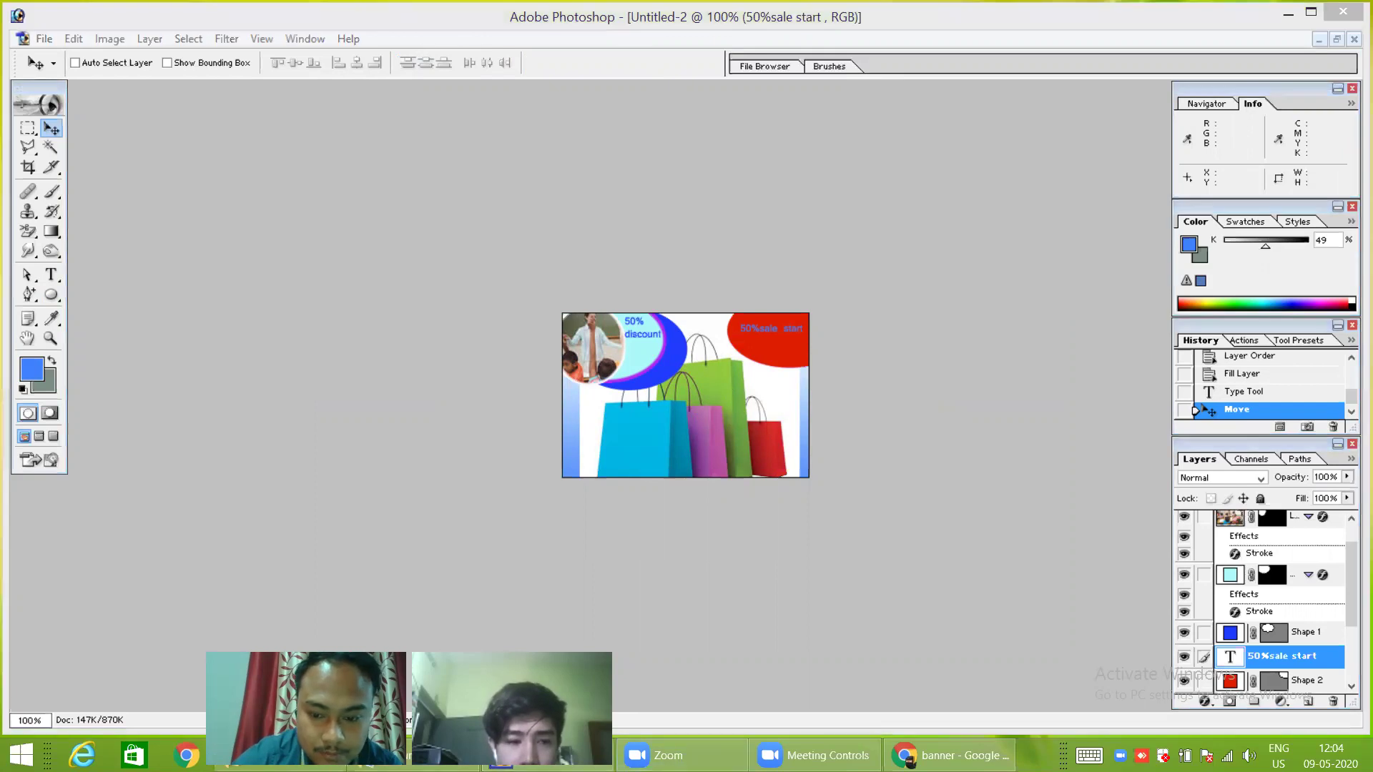
# Switch to Chrome, close the window with the banner image search, and return to the Untitled-2 banner in Photoshop.
pyautogui.click(998, 750)
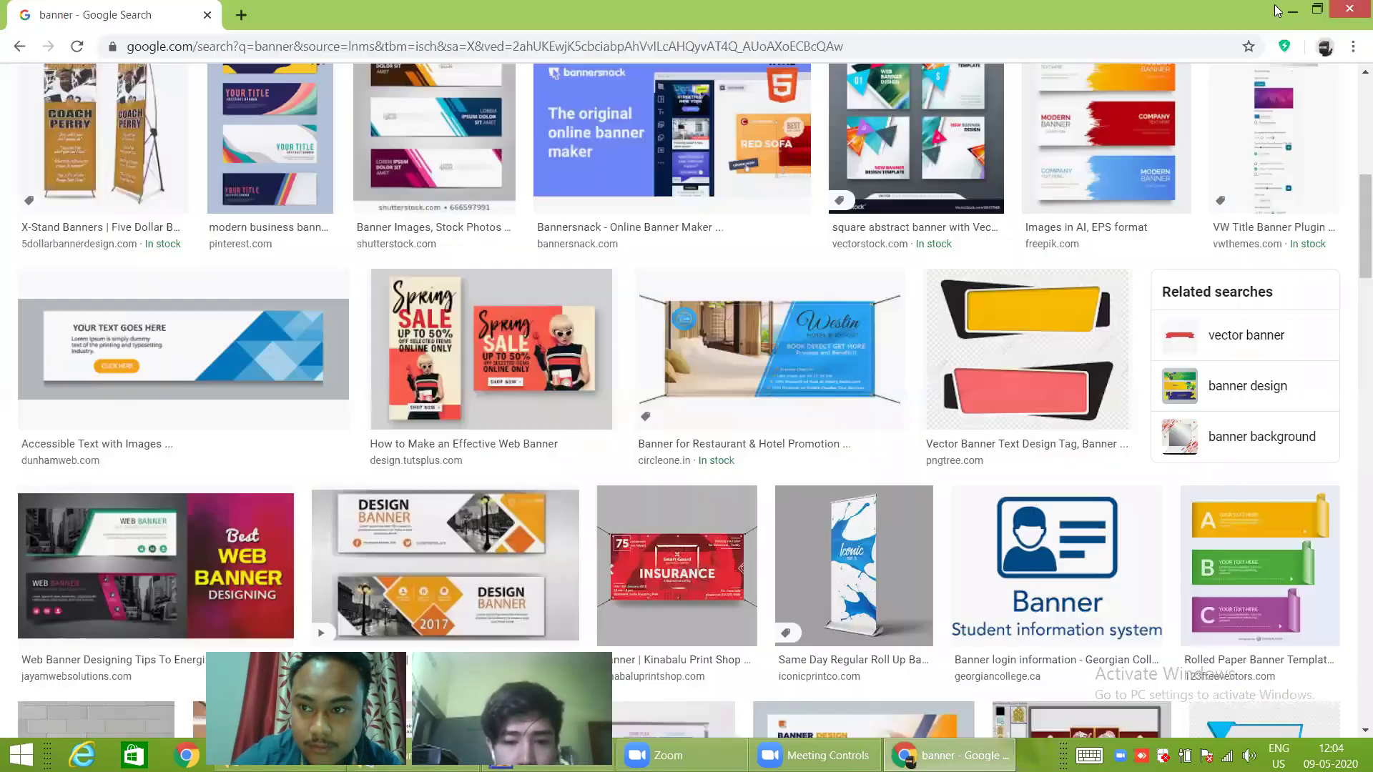
pyautogui.click(1337, 12)
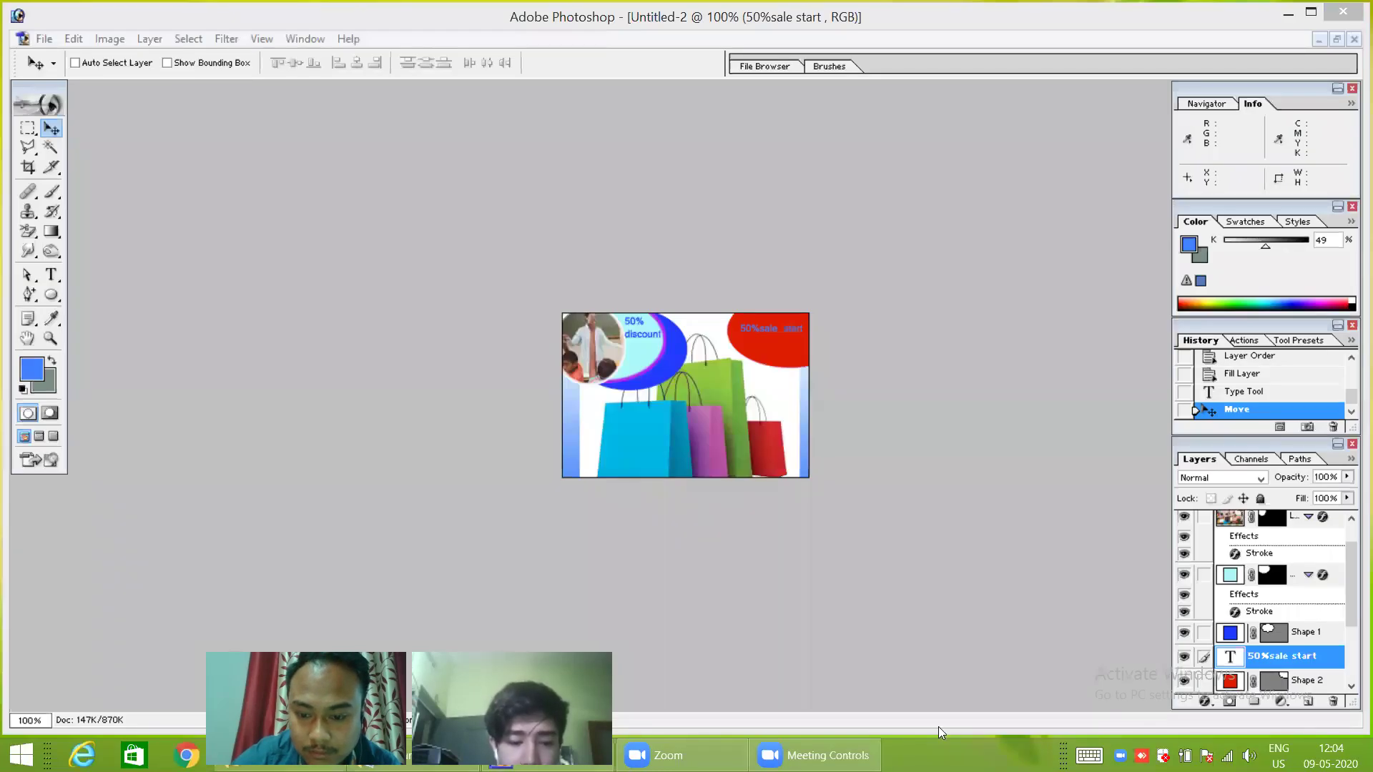
pyautogui.click(1288, 11)
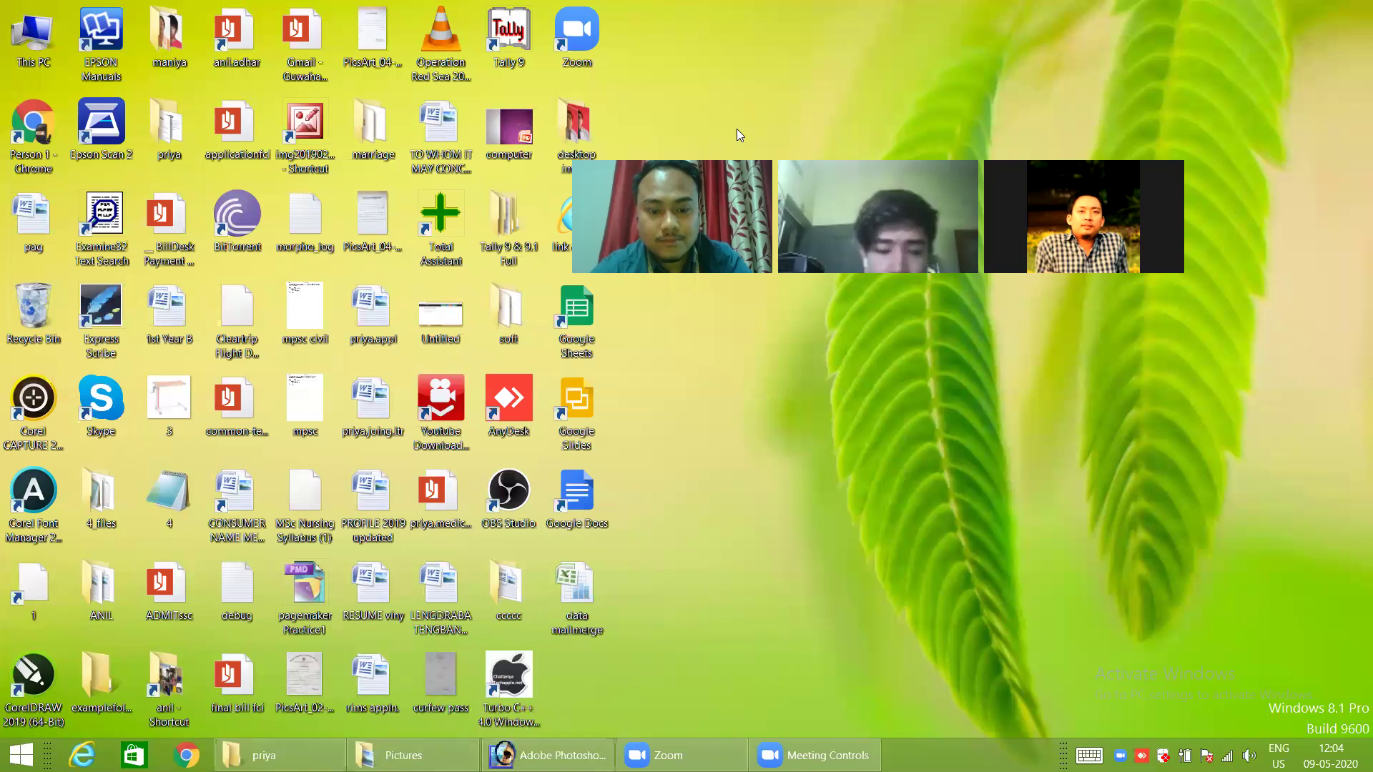
pyautogui.click(547, 755)
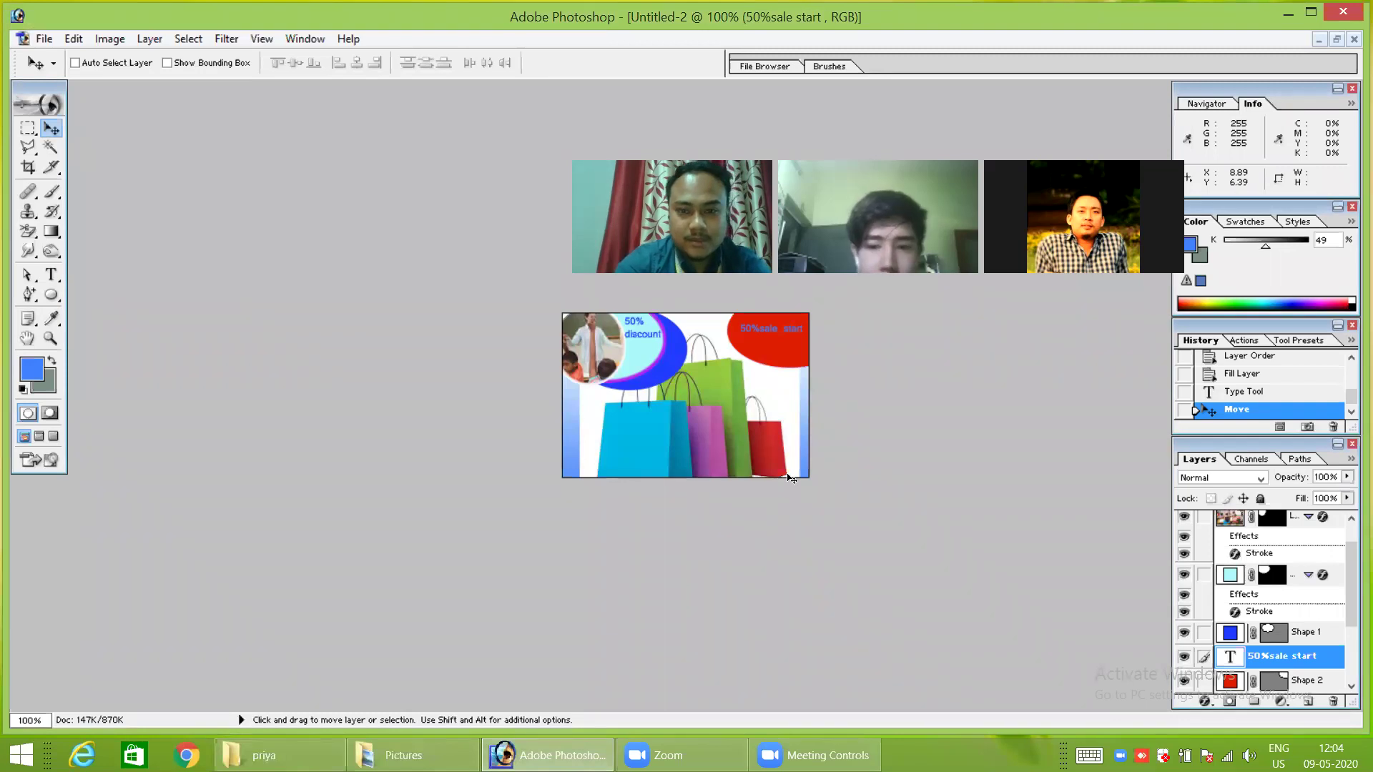
pyautogui.hotkey('ctrl', '+')
pyautogui.hotkey('ctrl', '+')
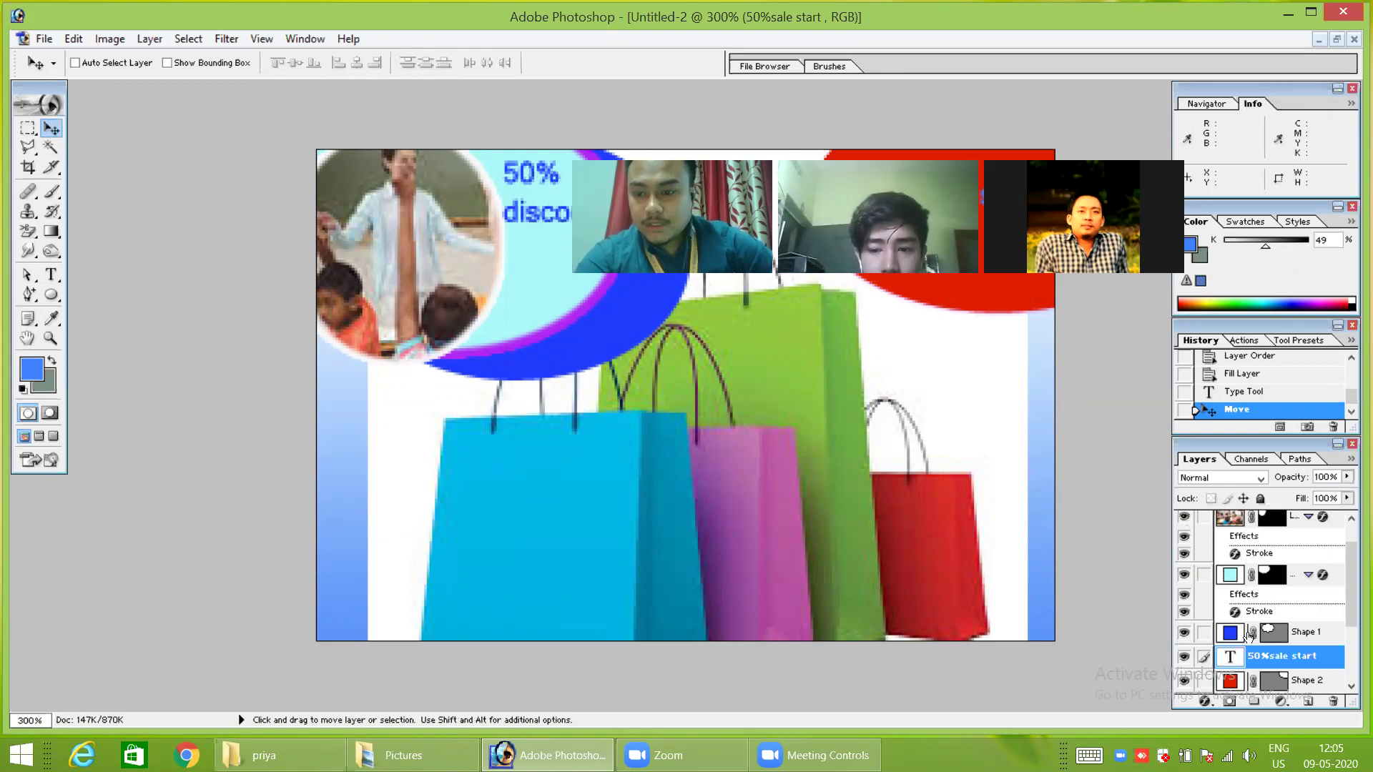
pyautogui.rightClick(1268, 656)
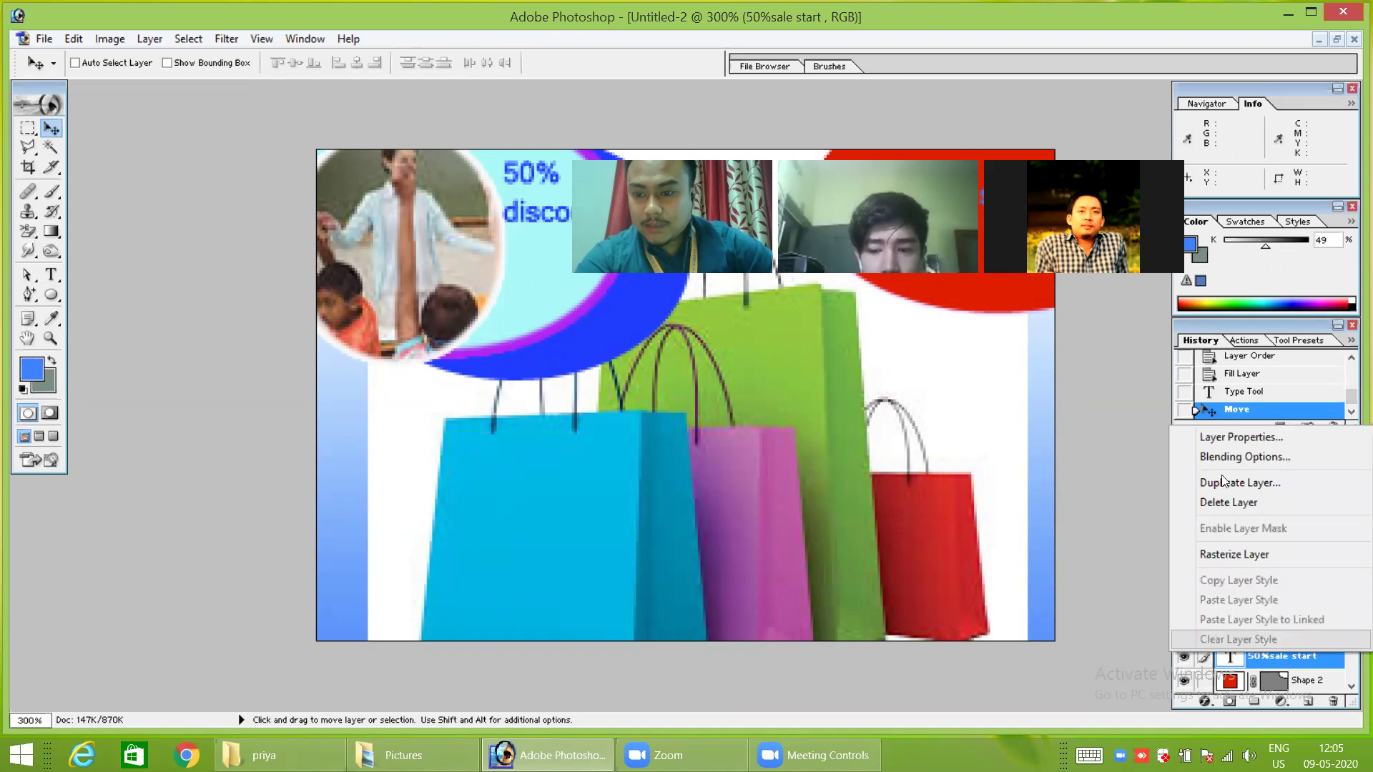
pyautogui.click(1231, 441)
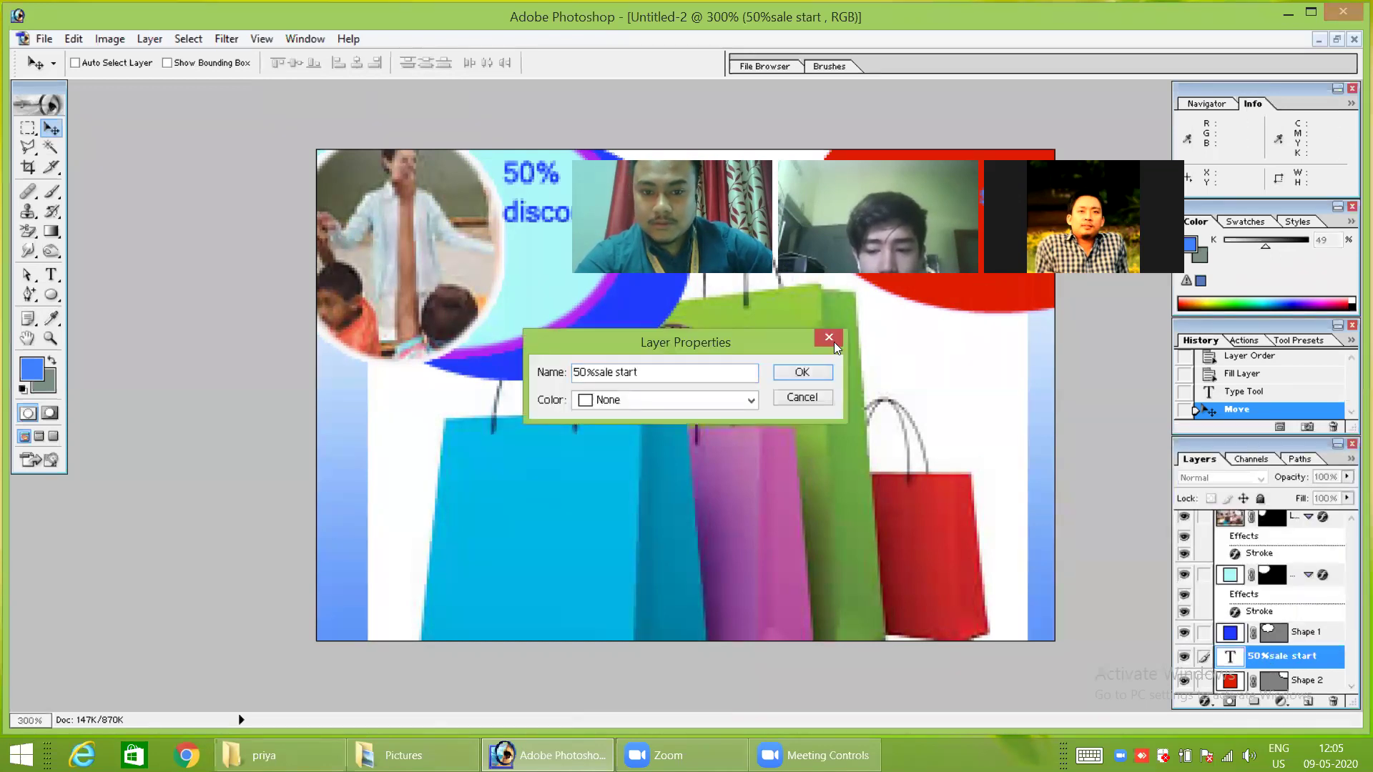
pyautogui.click(830, 339)
pyautogui.rightClick(1262, 657)
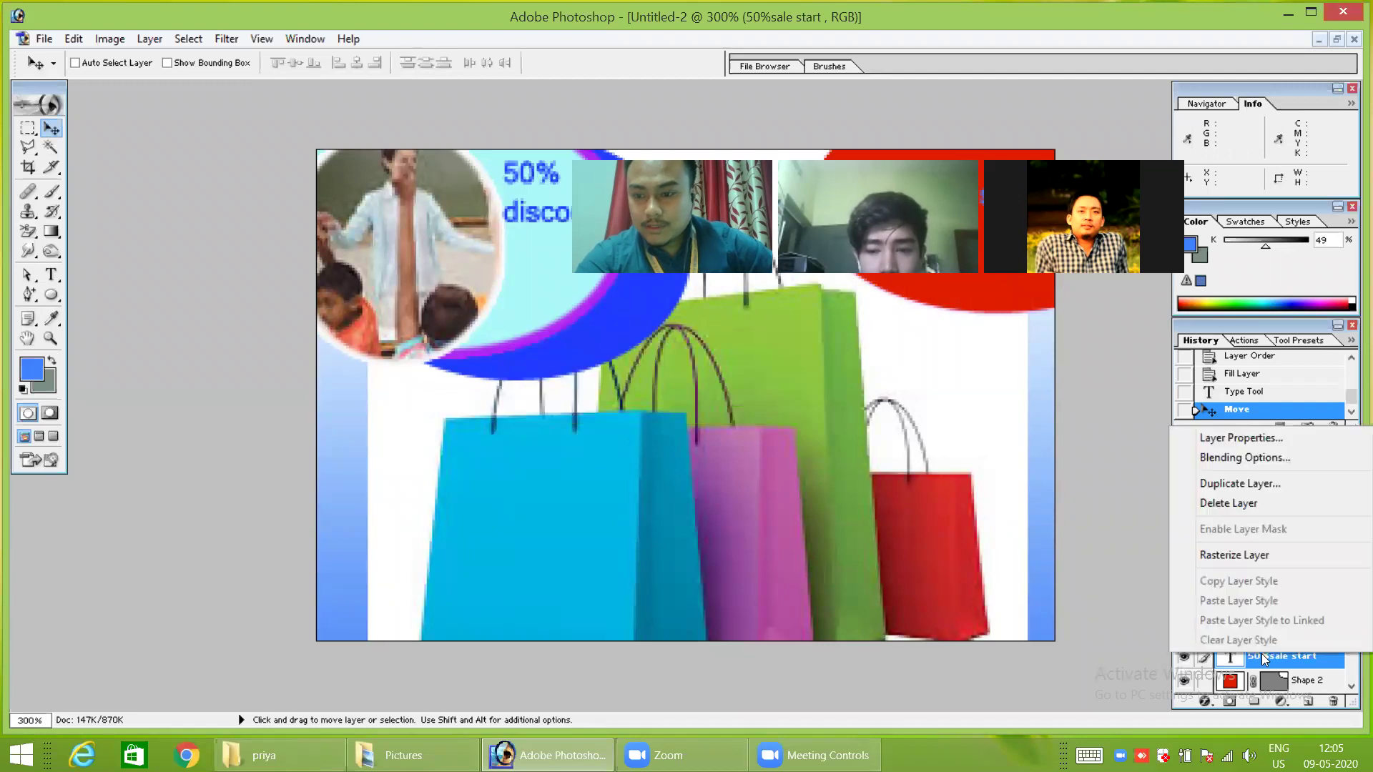
pyautogui.click(1141, 470)
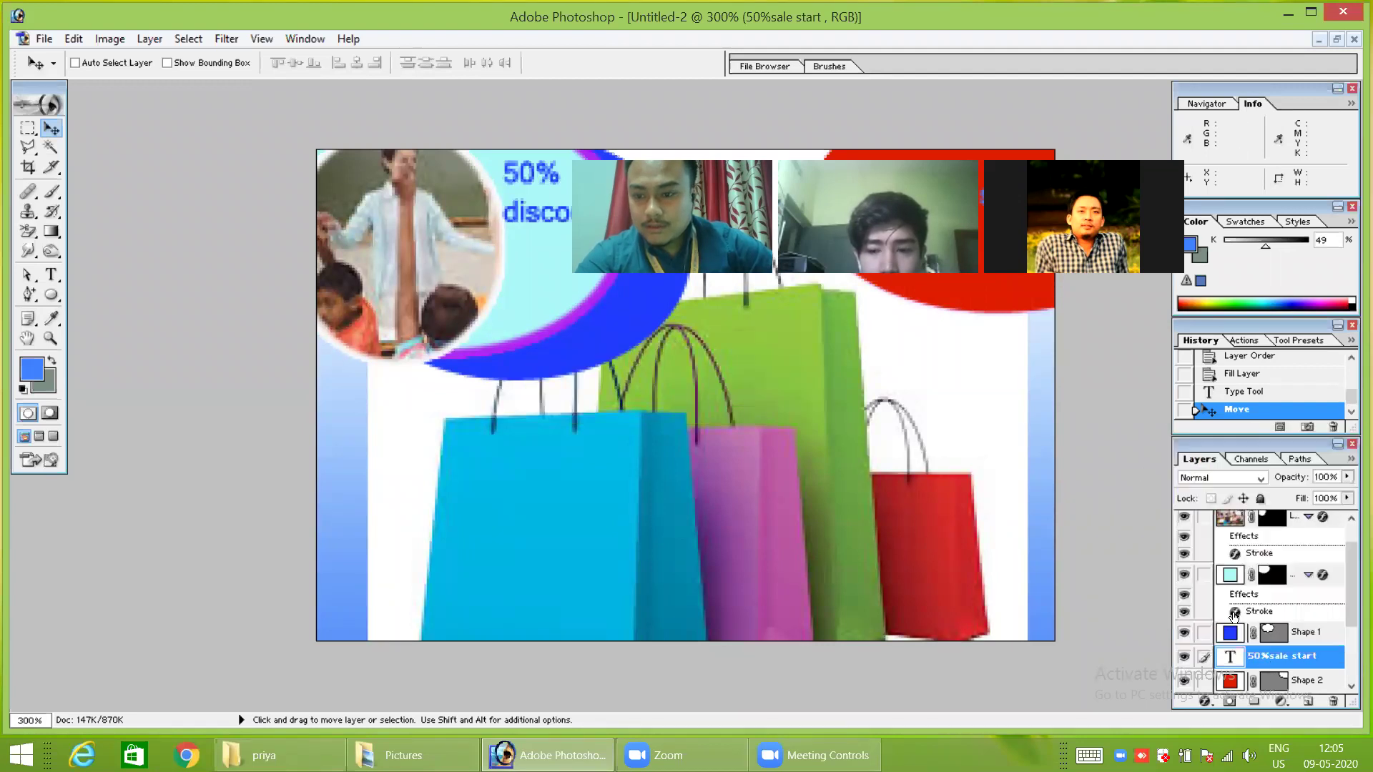
# Open the blending options of the "50%sale start" text layer and enable a drop shadow.
pyautogui.rightClick(1265, 662)
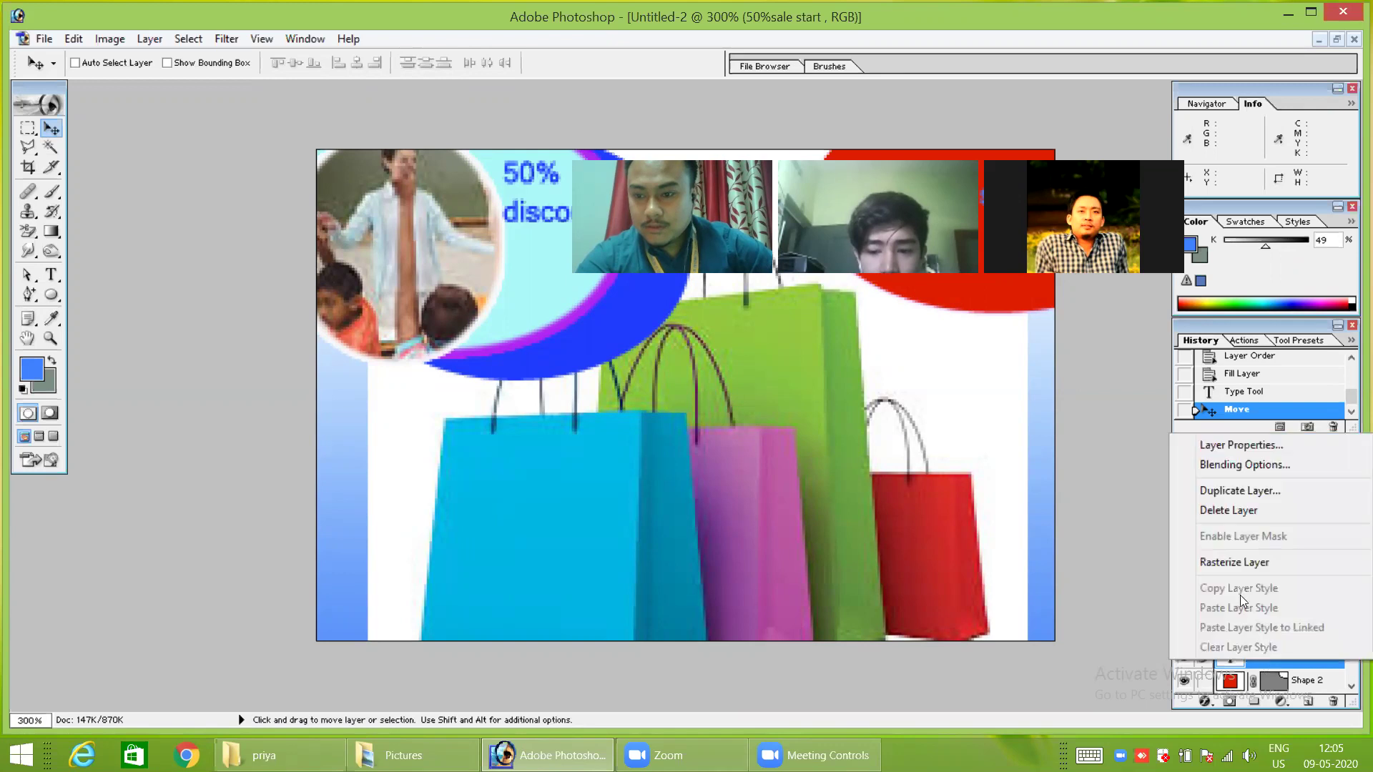
pyautogui.click(1231, 467)
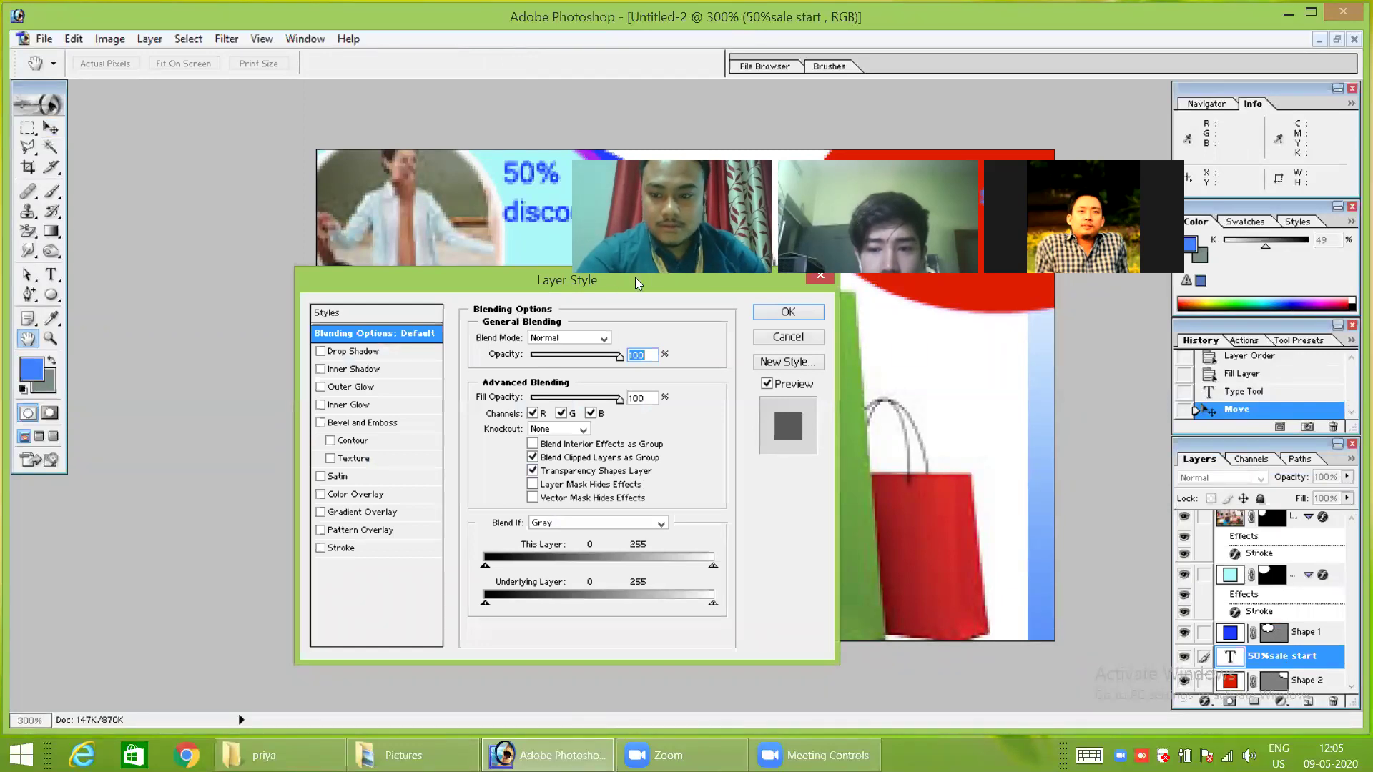
pyautogui.moveTo(635, 279); pyautogui.dragTo(482, 308)
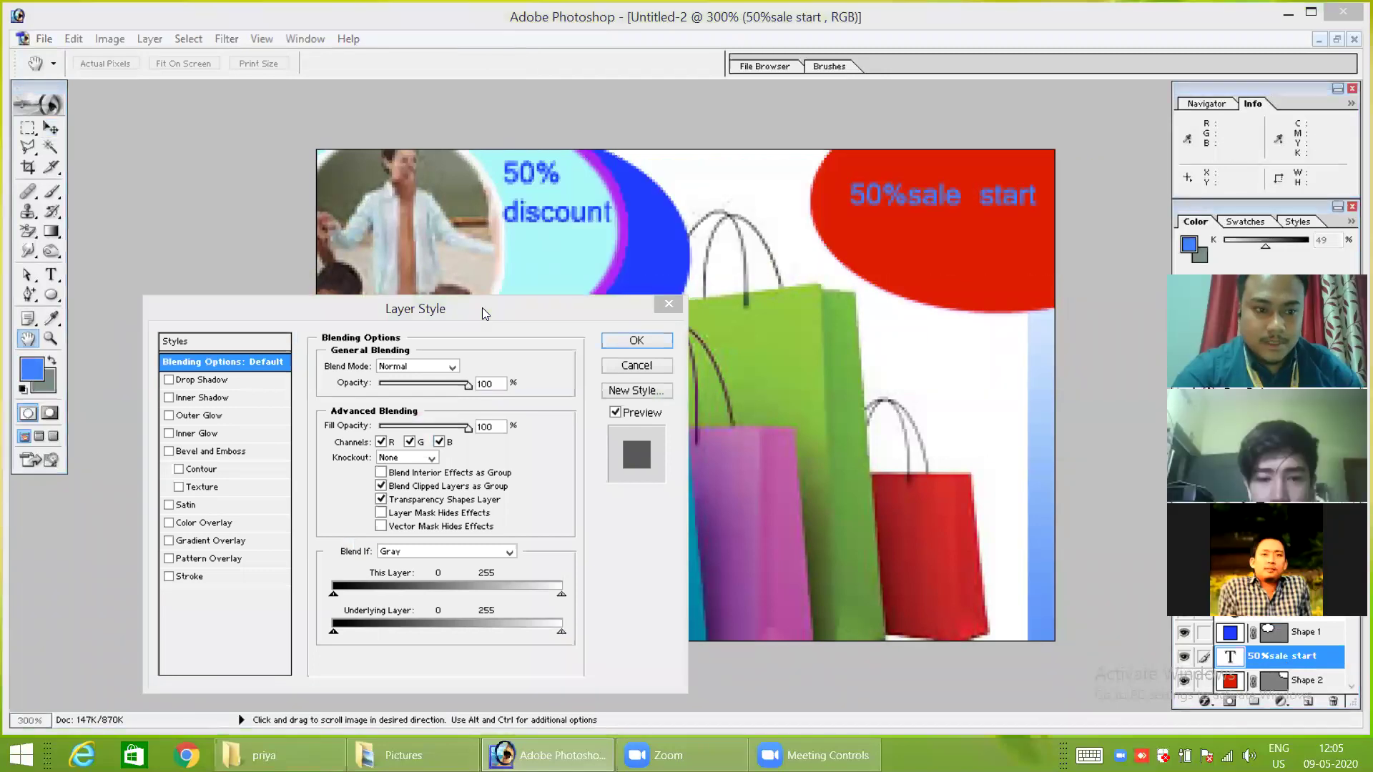
pyautogui.click(170, 380)
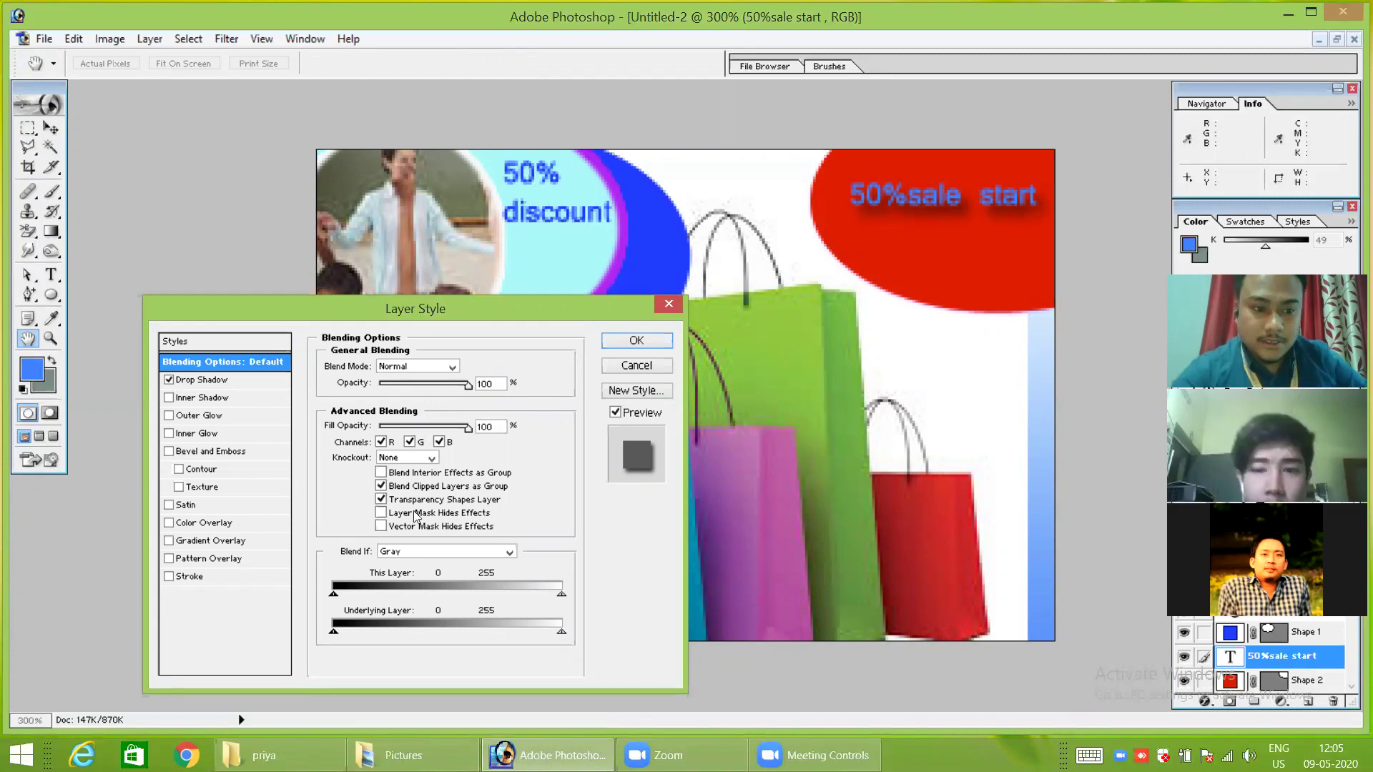
# Add a 3 px outside stroke to the "50%sale start" text and set its colour to light pink.
pyautogui.click(169, 577)
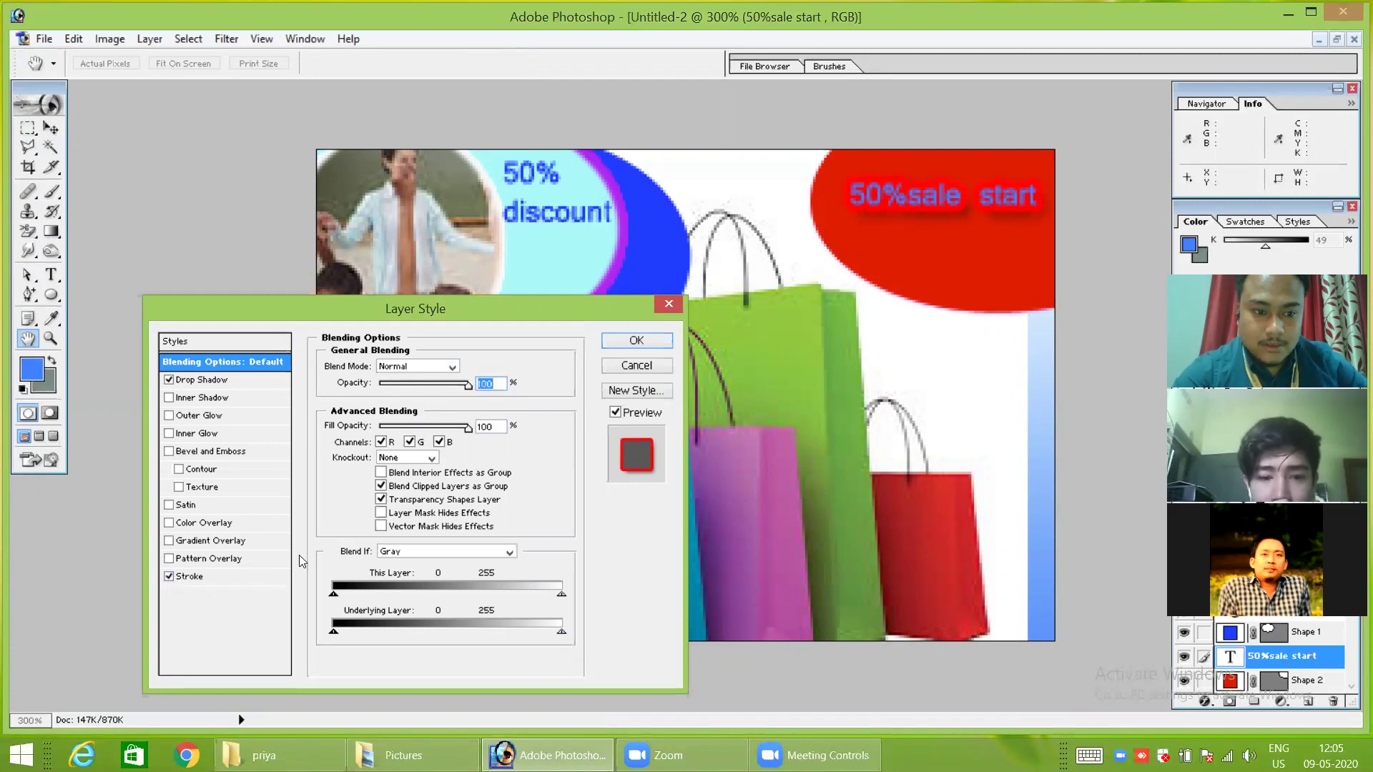
pyautogui.click(206, 580)
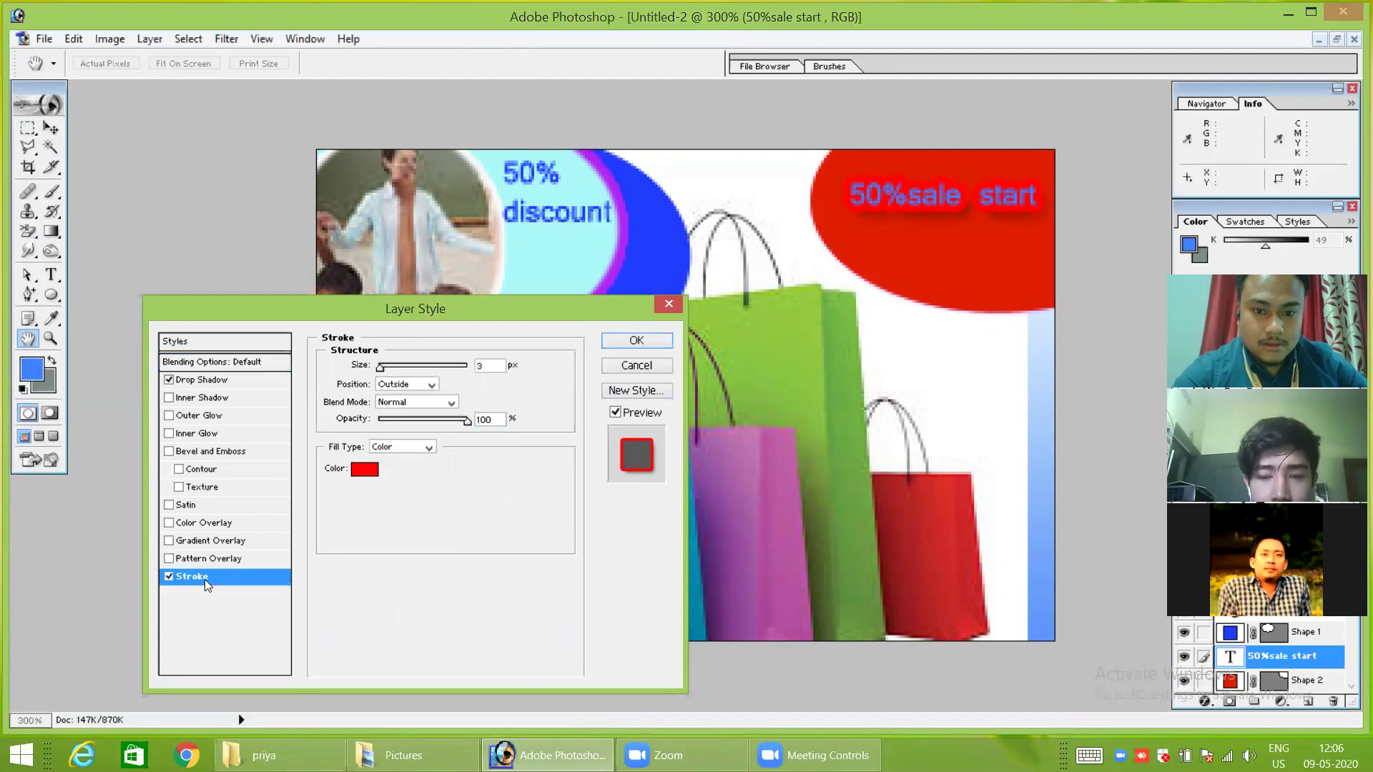
pyautogui.click(356, 470)
pyautogui.click(350, 564)
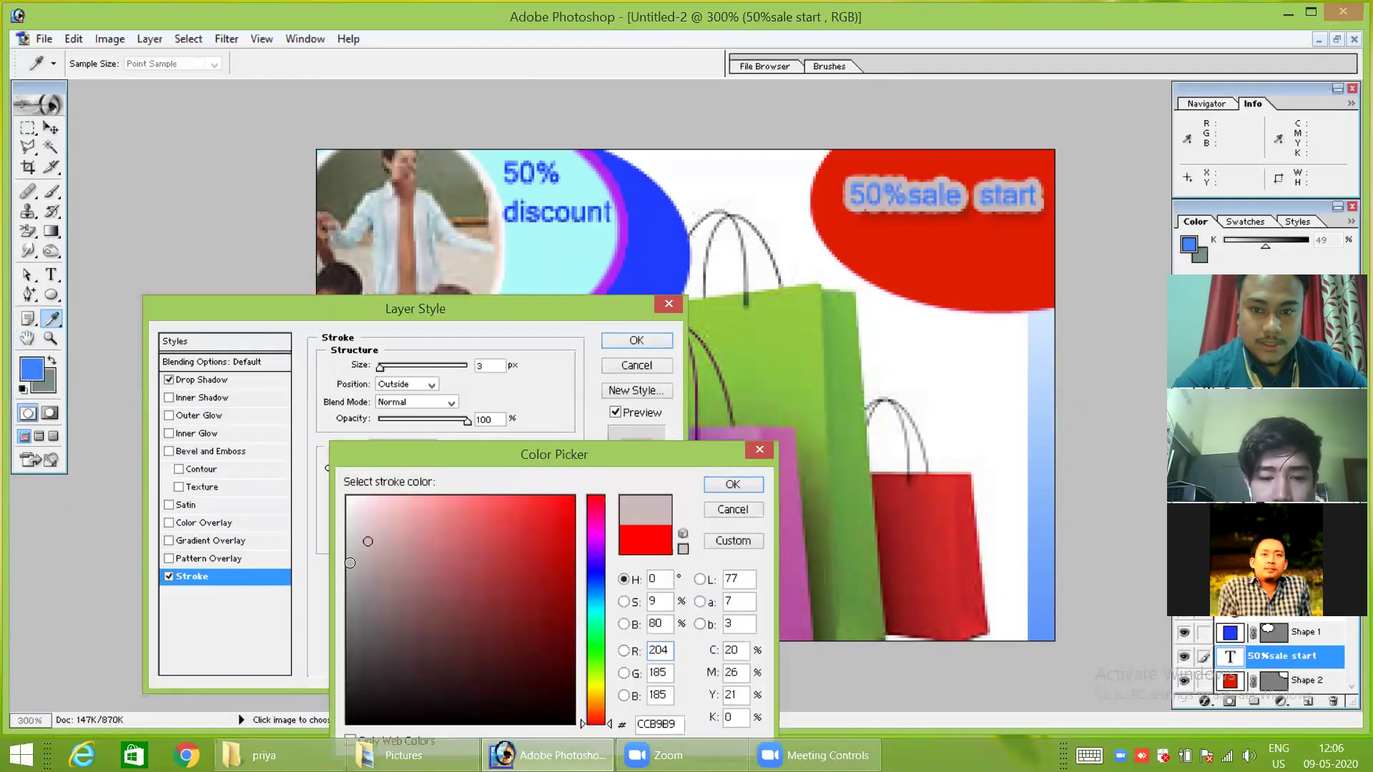
pyautogui.click(356, 603)
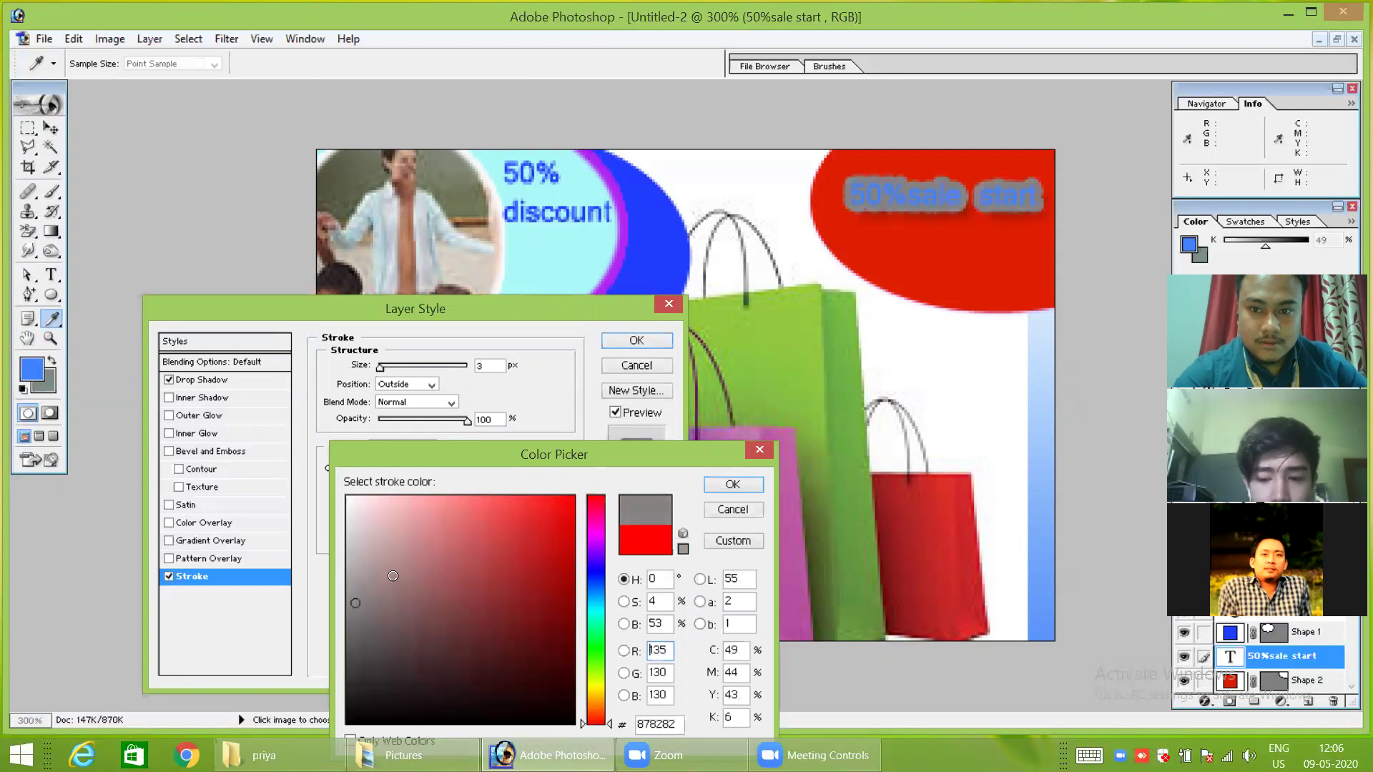
pyautogui.click(368, 514)
pyautogui.click(396, 501)
pyautogui.click(737, 484)
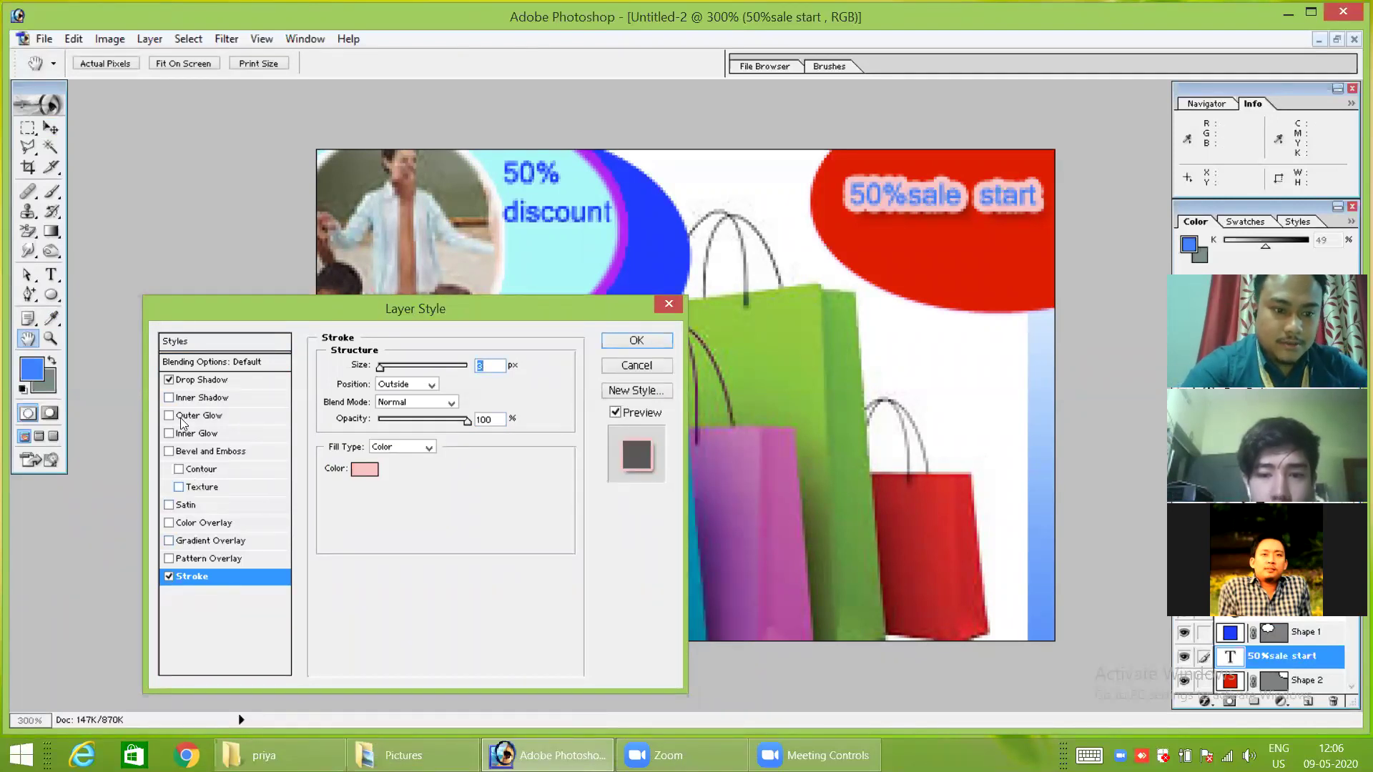
# Add a black-to-white linear gradient overlay to the "50%sale start" text, shift its black stop inward, and apply the layer style.
pyautogui.click(168, 540)
pyautogui.click(202, 541)
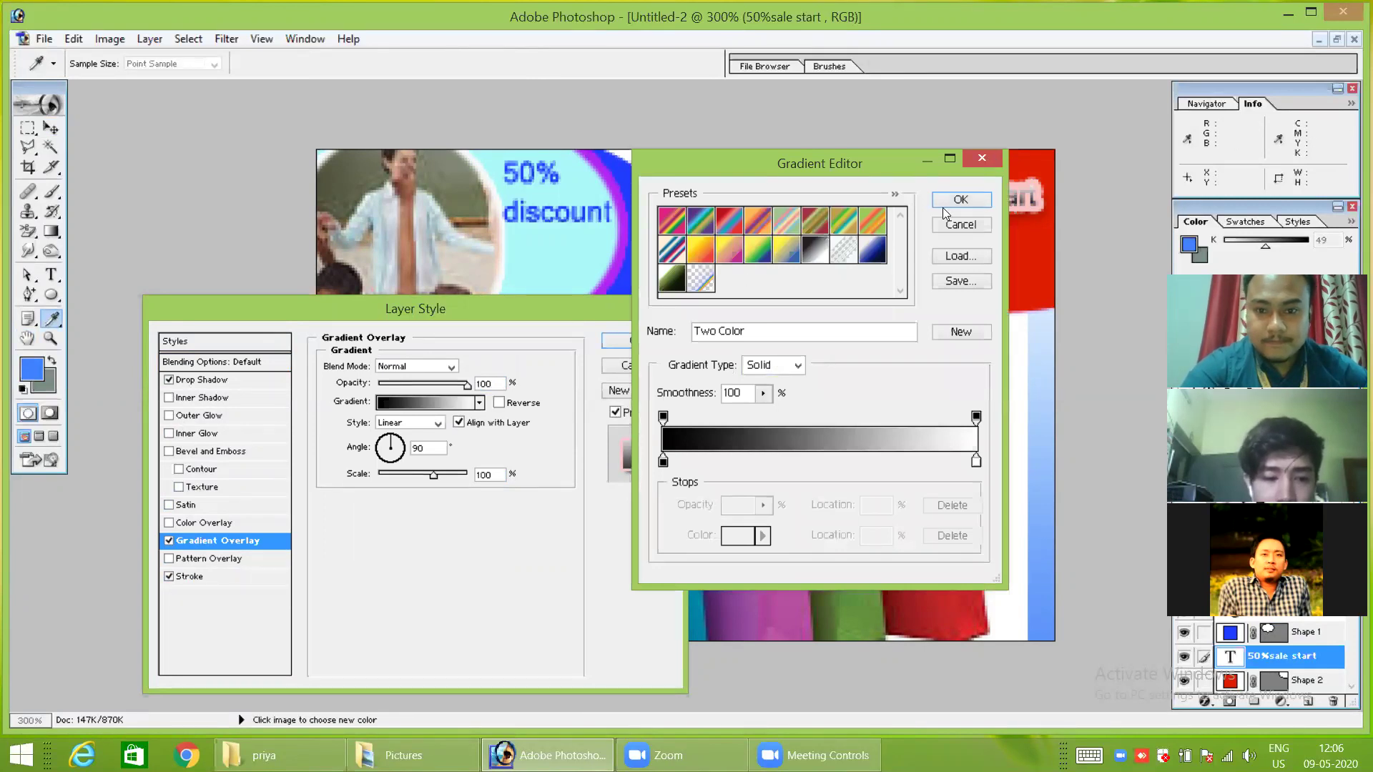
pyautogui.moveTo(662, 461); pyautogui.dragTo(709, 461)
pyautogui.moveTo(977, 462); pyautogui.dragTo(938, 461)
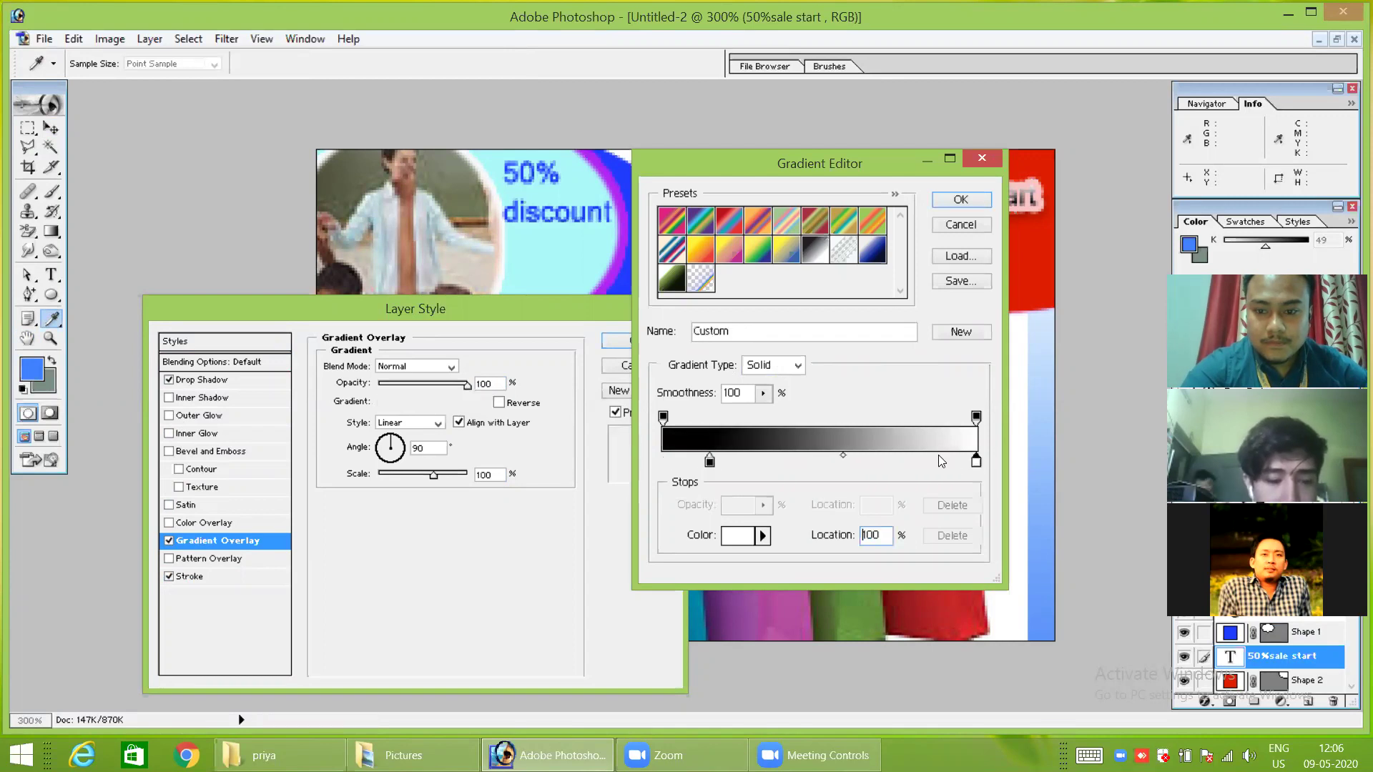
pyautogui.click(967, 199)
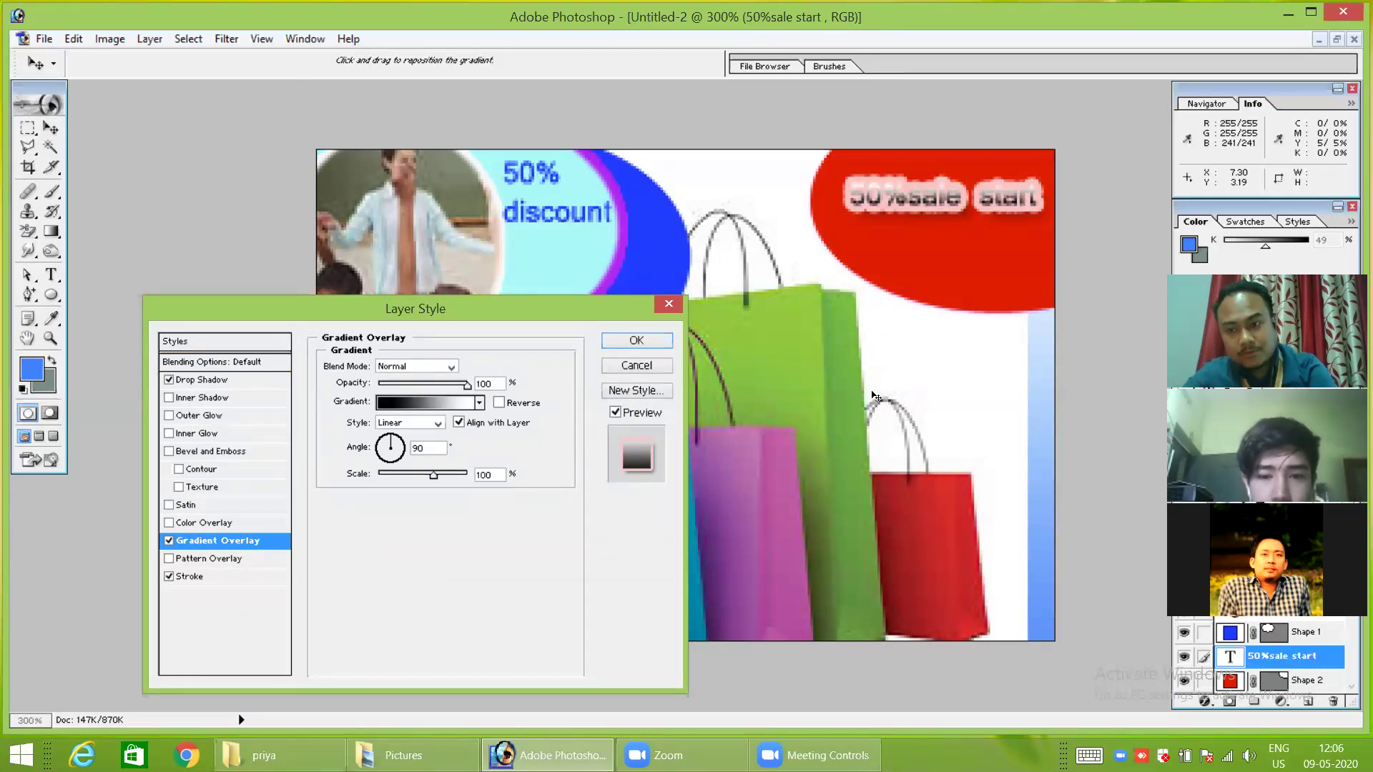
pyautogui.click(659, 340)
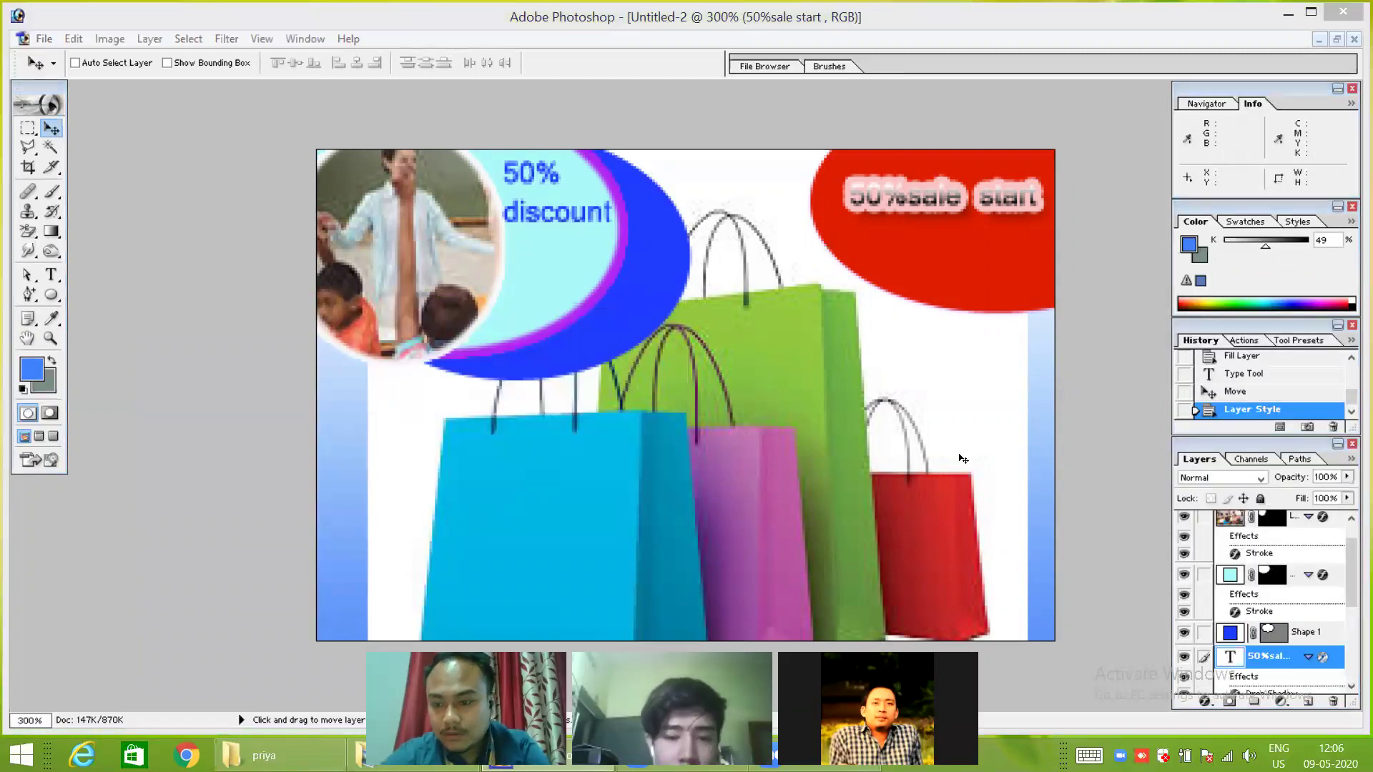
# Open the blending options of the blue Shape 1 layer and add a 4 px outside stroke in near-white pink.
pyautogui.rightClick(1298, 635)
pyautogui.click(1231, 435)
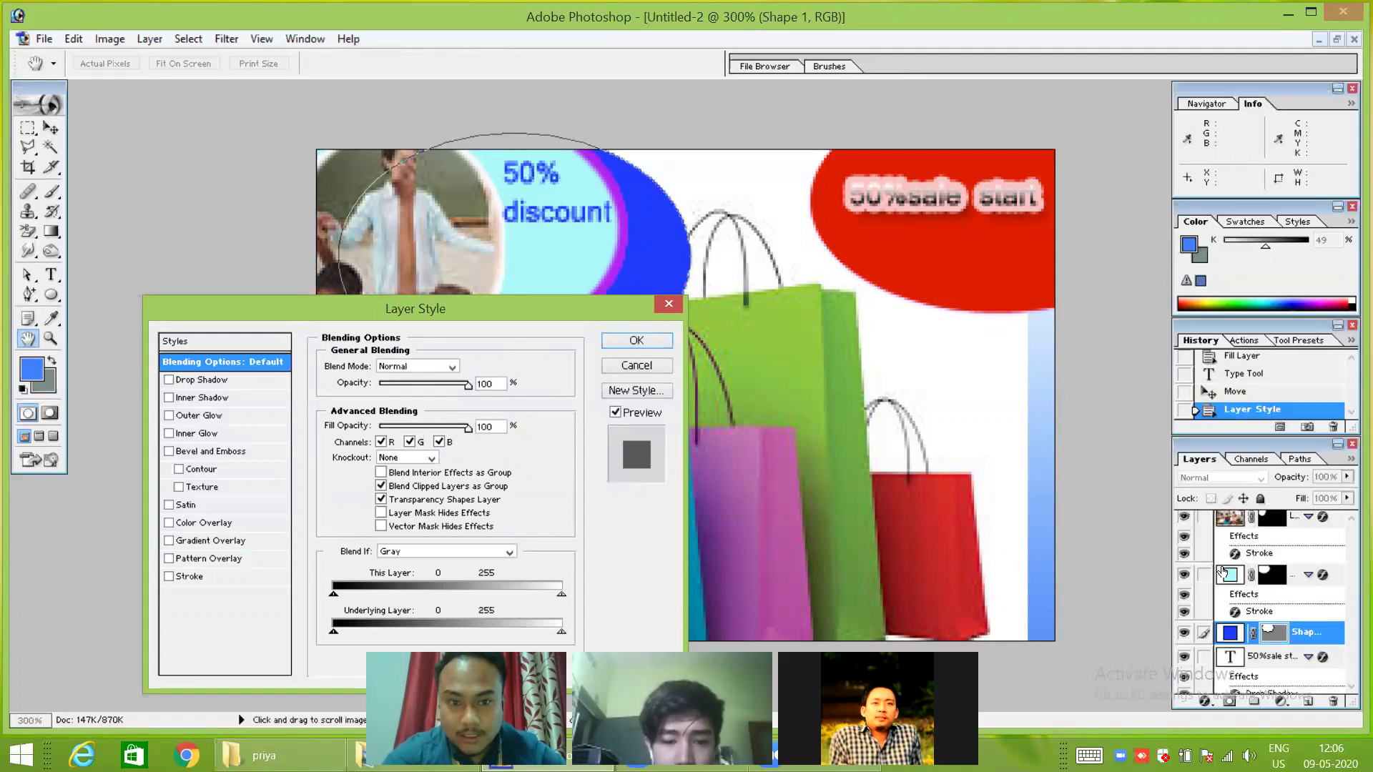
pyautogui.click(187, 576)
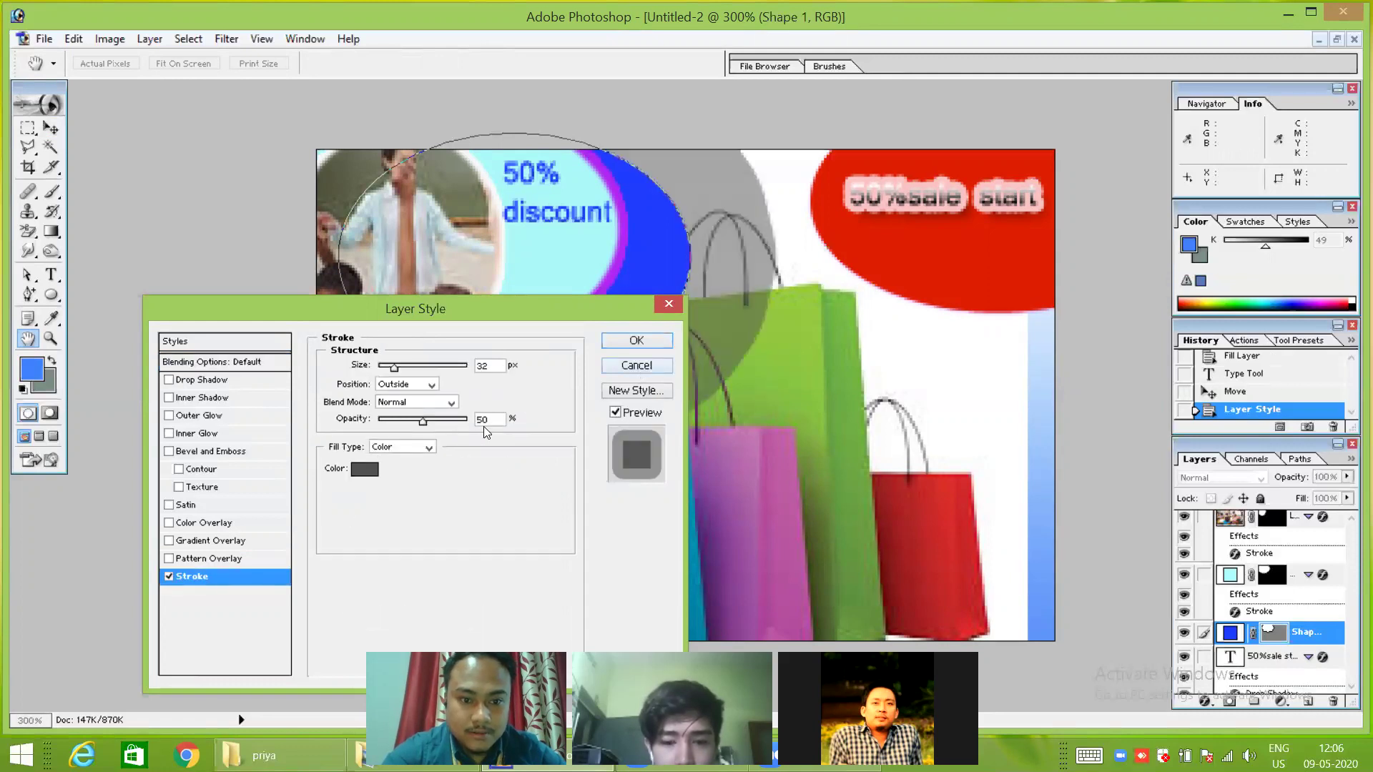
pyautogui.click(364, 469)
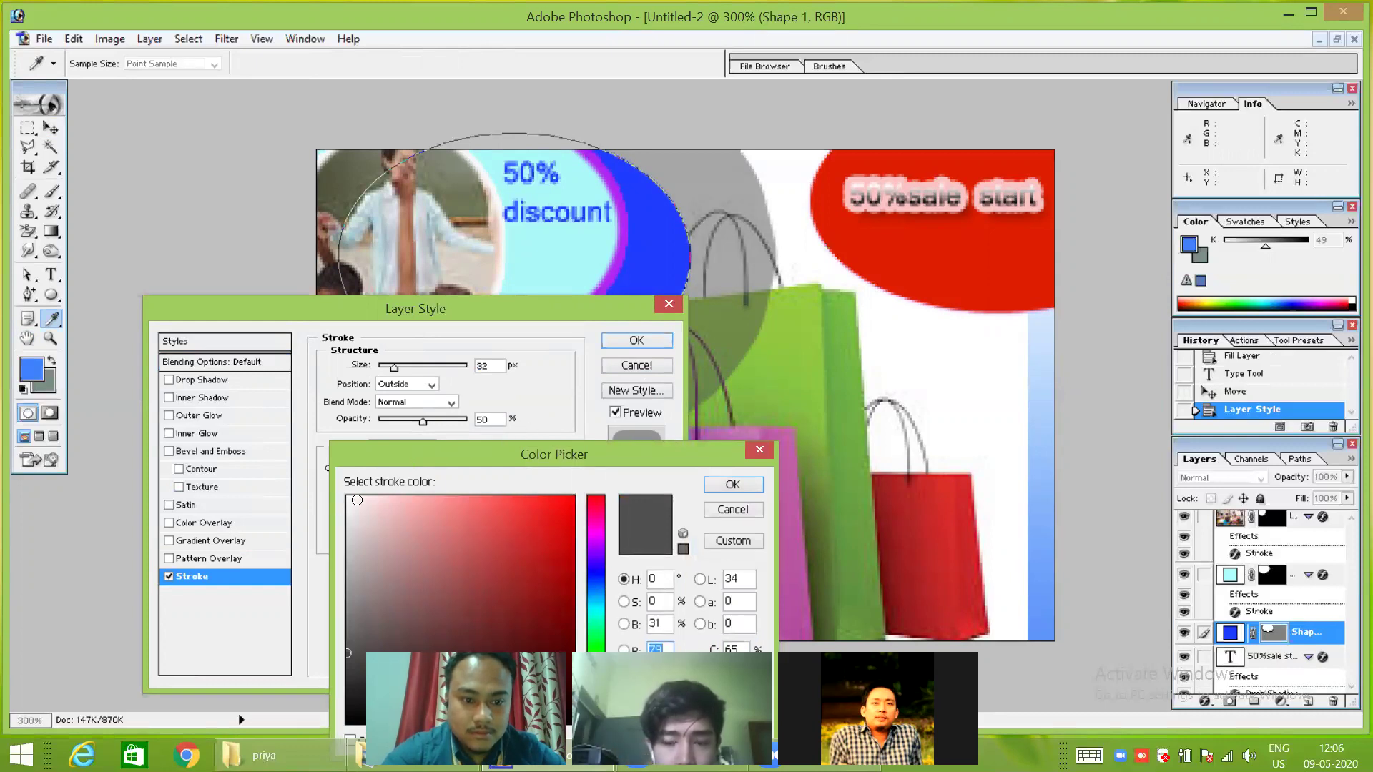
pyautogui.click(357, 501)
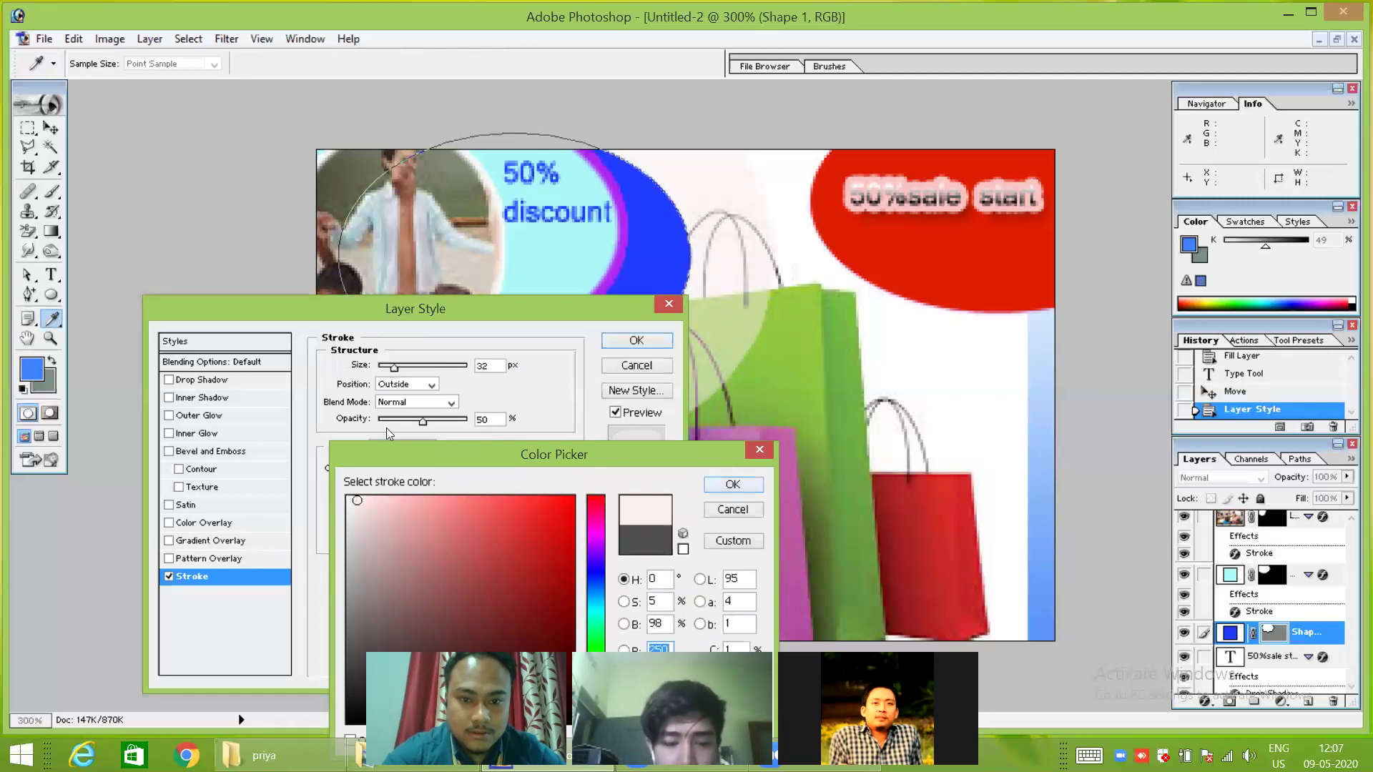
pyautogui.press('Return')
pyautogui.moveTo(395, 371)
pyautogui.mouseDown()
pyautogui.moveTo(371, 364)
pyautogui.moveTo(385, 369)
pyautogui.mouseUp()
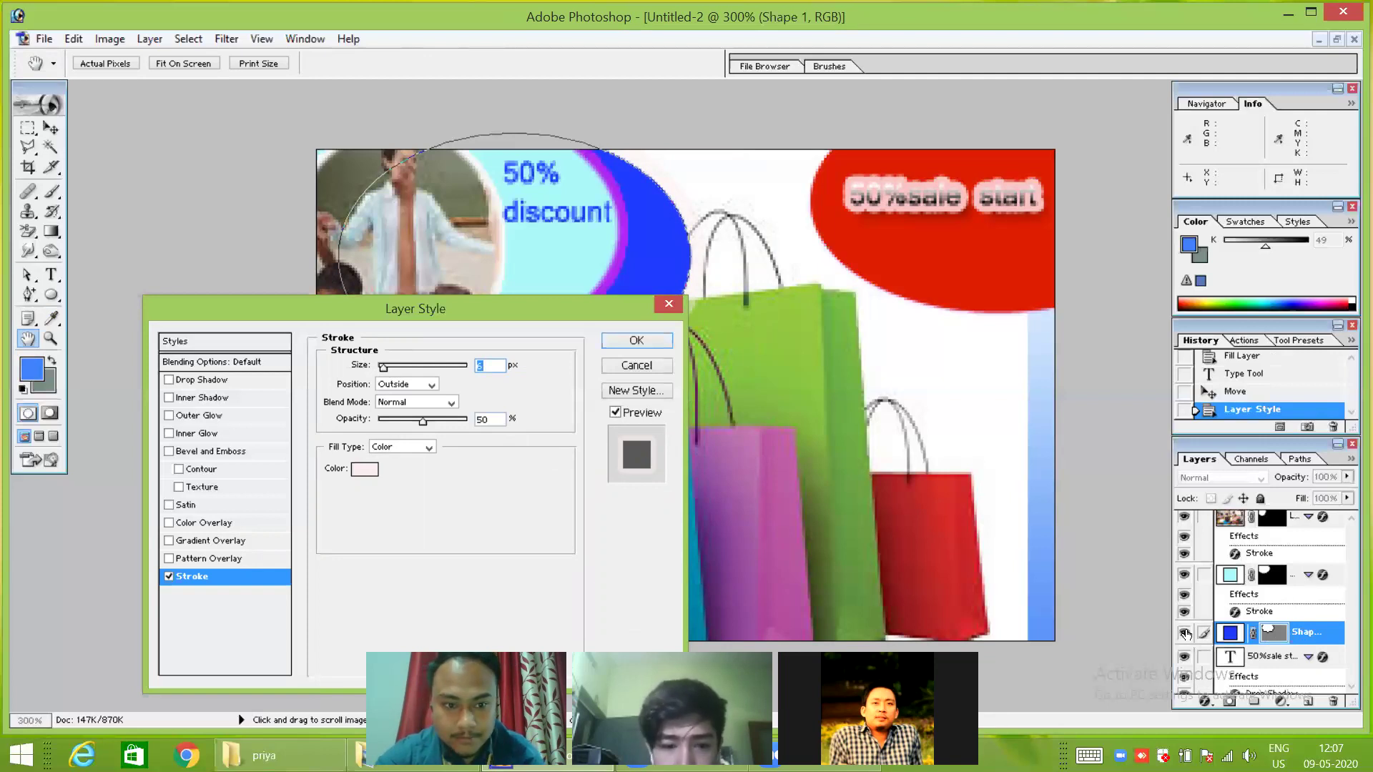
pyautogui.moveTo(384, 372); pyautogui.dragTo(381, 369)
# Try several stroke colours for the blue ellipse, choose a salmon pink, and apply the layer style.
pyautogui.click(358, 470)
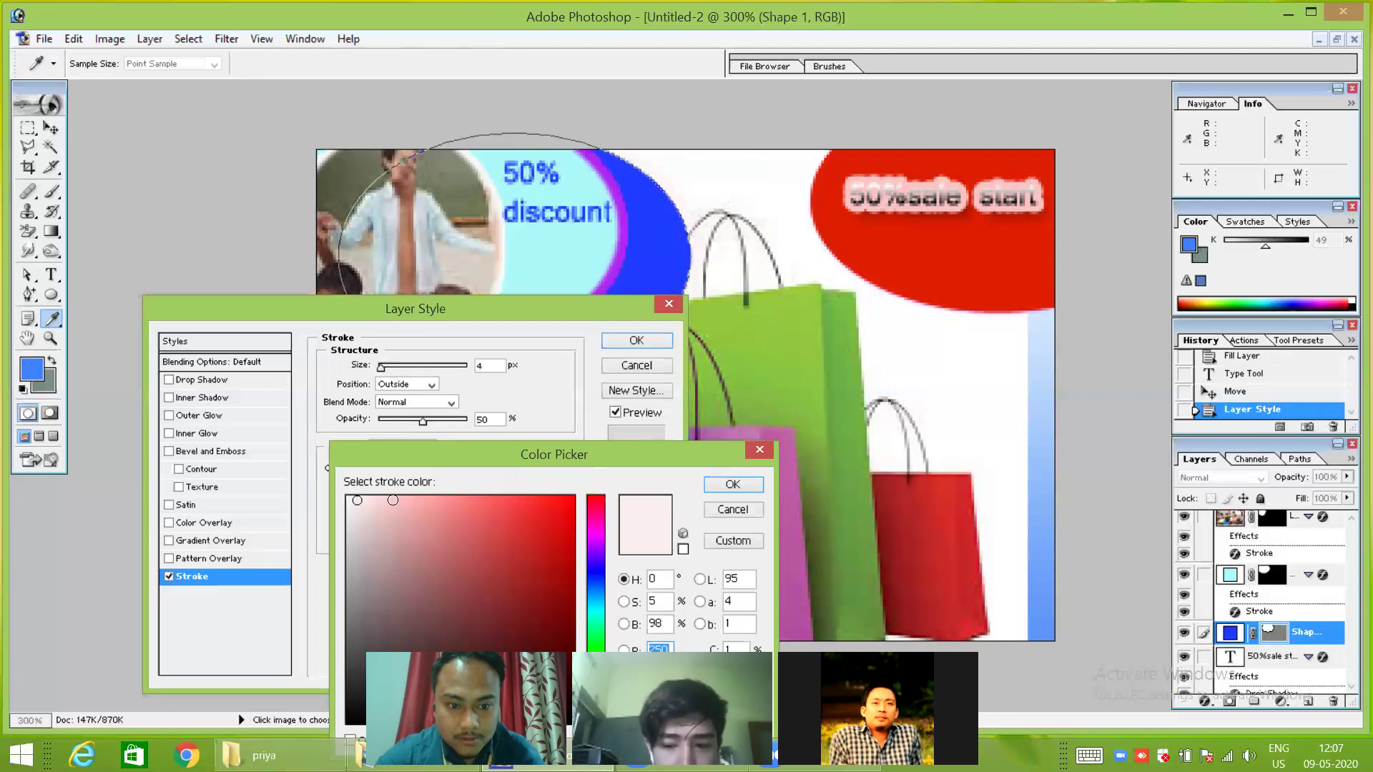
pyautogui.click(392, 500)
pyautogui.click(355, 559)
pyautogui.click(349, 615)
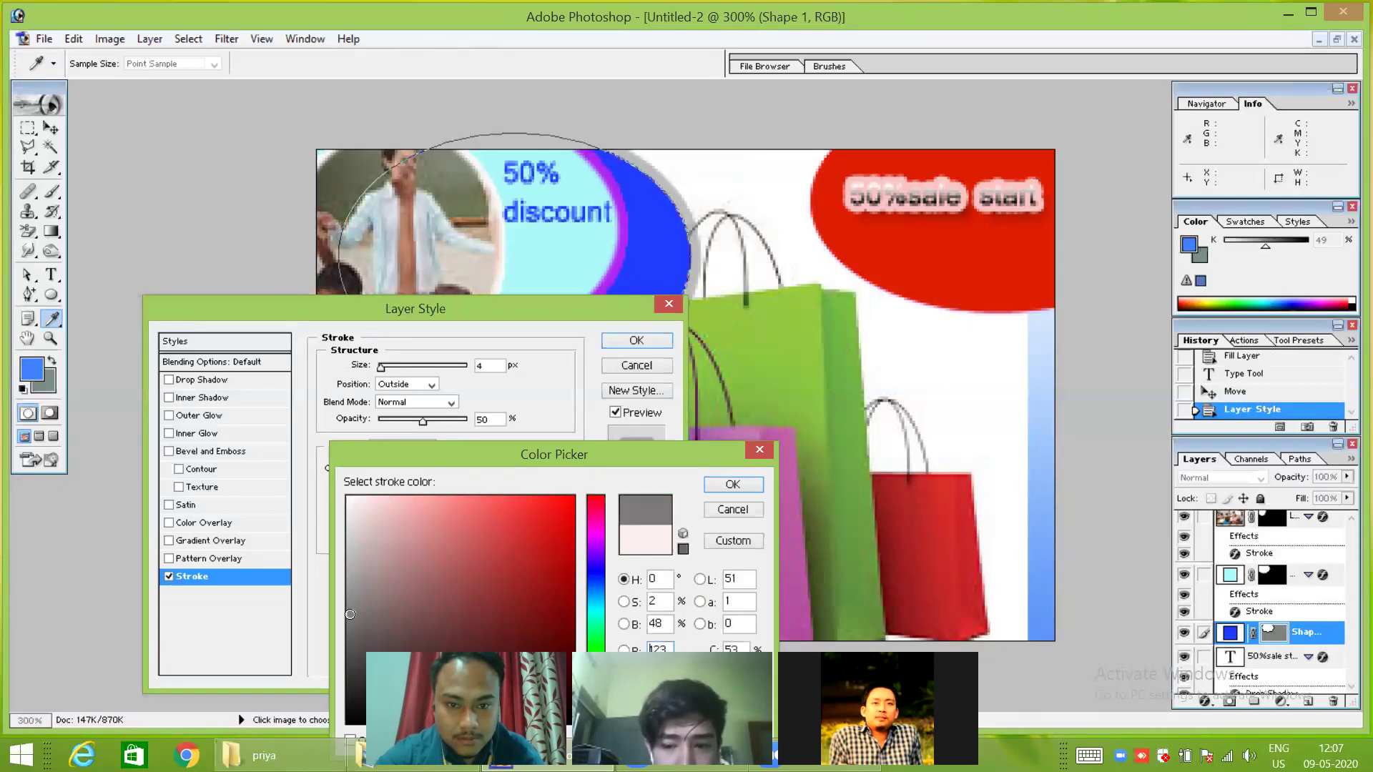
pyautogui.click(453, 530)
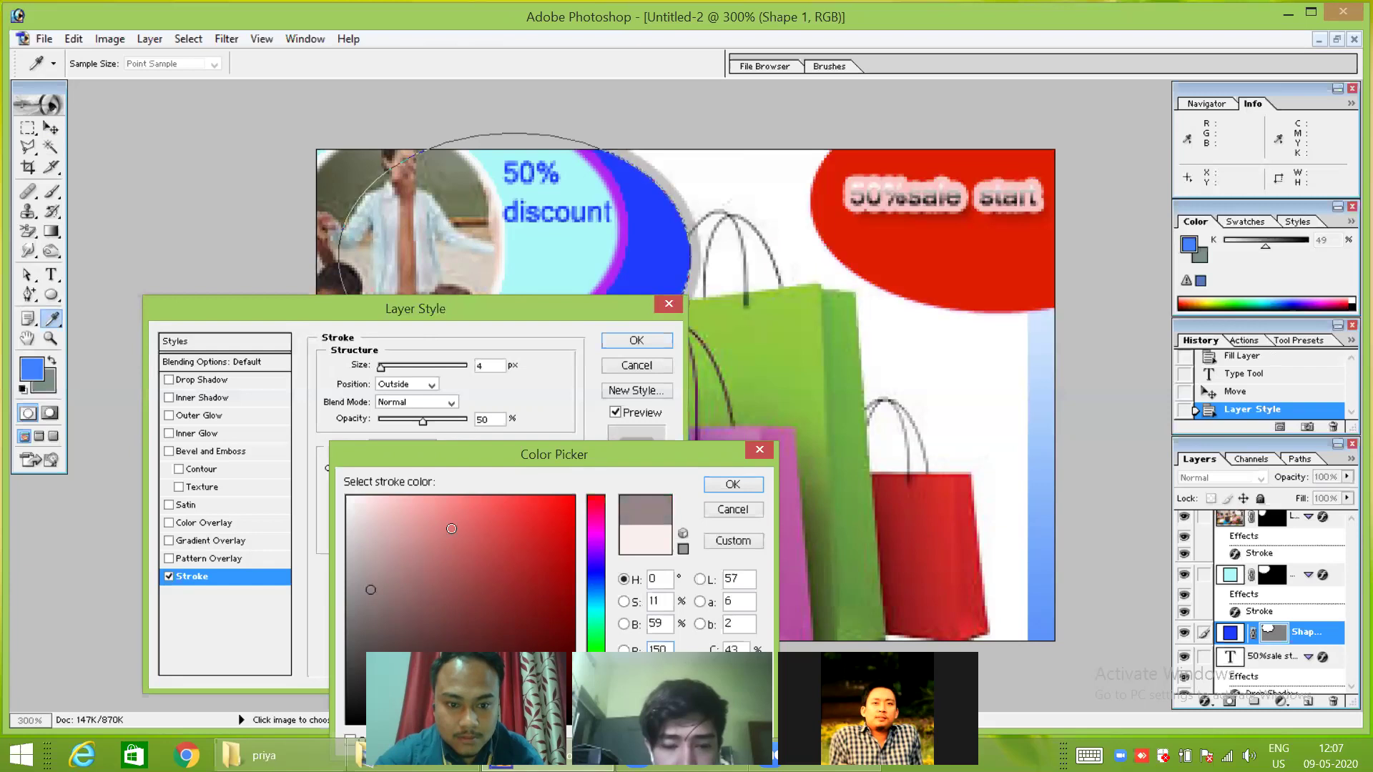
pyautogui.click(452, 497)
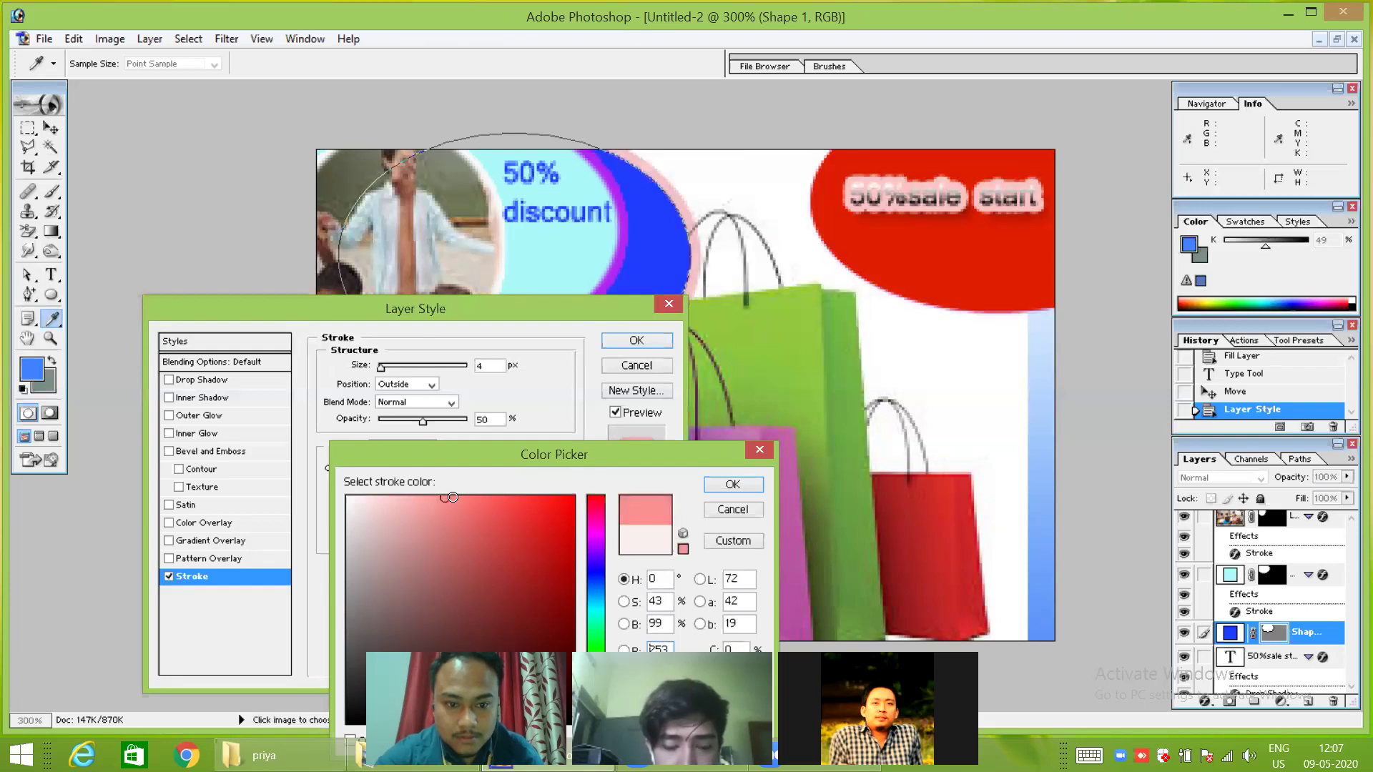
pyautogui.click(733, 486)
pyautogui.click(654, 342)
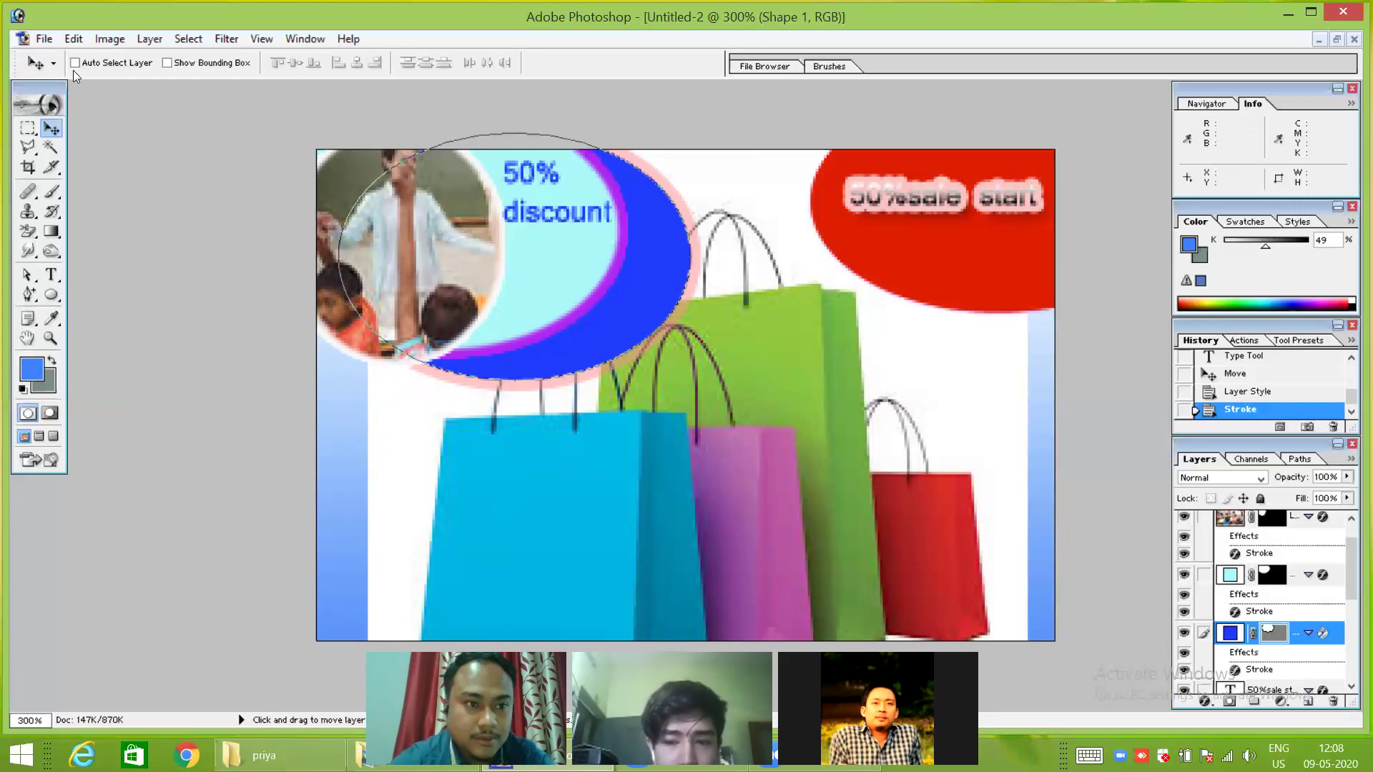
# Start a new document and set both its width and height units to inches.
pyautogui.click(32, 41)
pyautogui.click(43, 59)
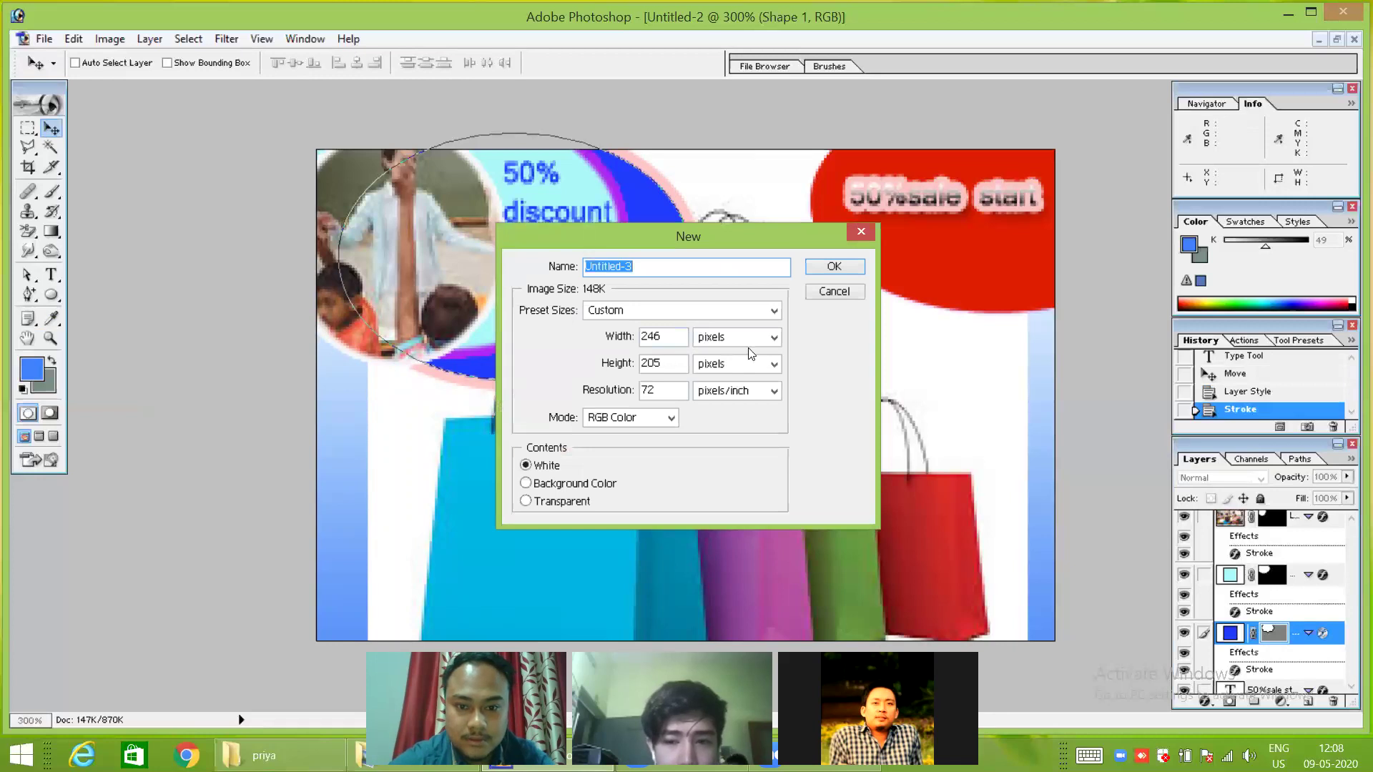
pyautogui.click(775, 338)
pyautogui.click(748, 368)
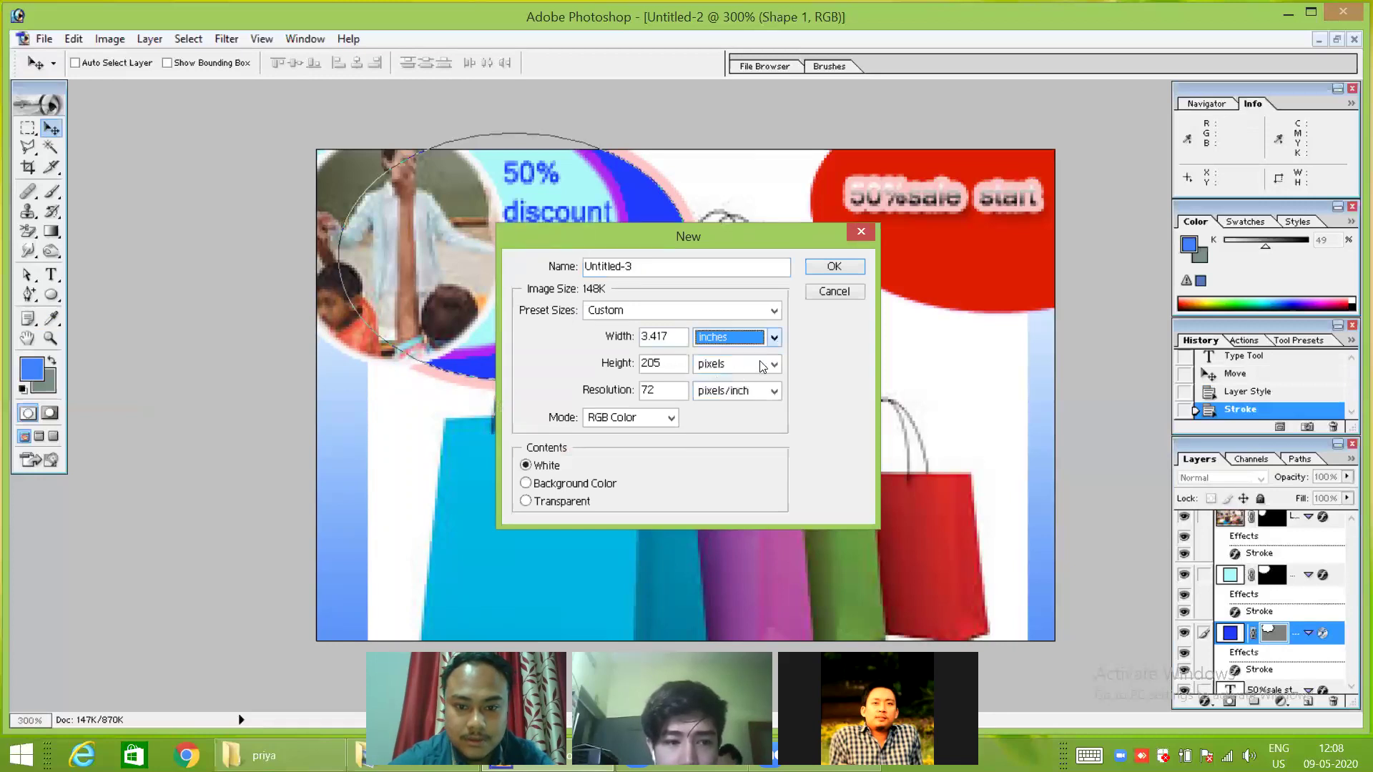
pyautogui.click(775, 364)
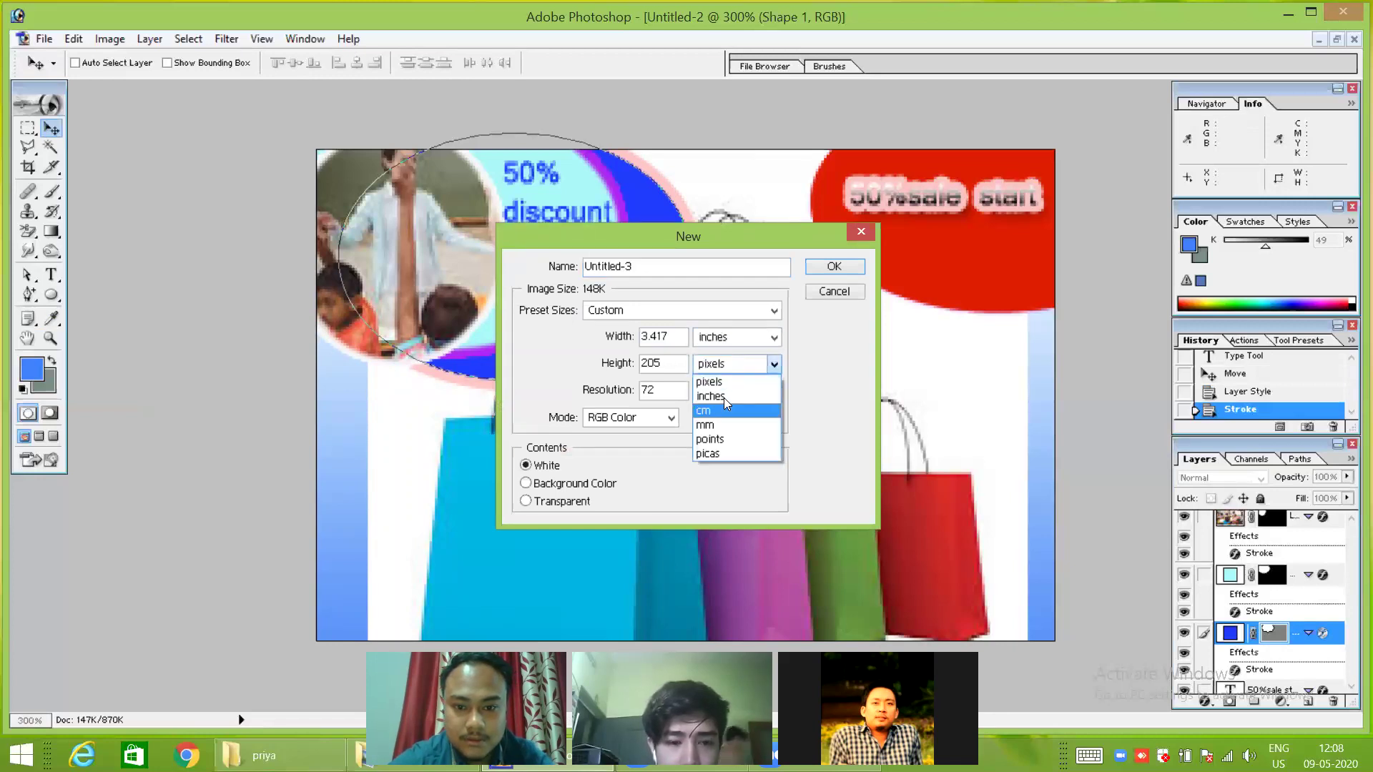
pyautogui.click(725, 397)
# Set the new document to 50 inches wide and 20 inches high, create it, and maximize its window.
pyautogui.moveTo(668, 337); pyautogui.dragTo(617, 340)
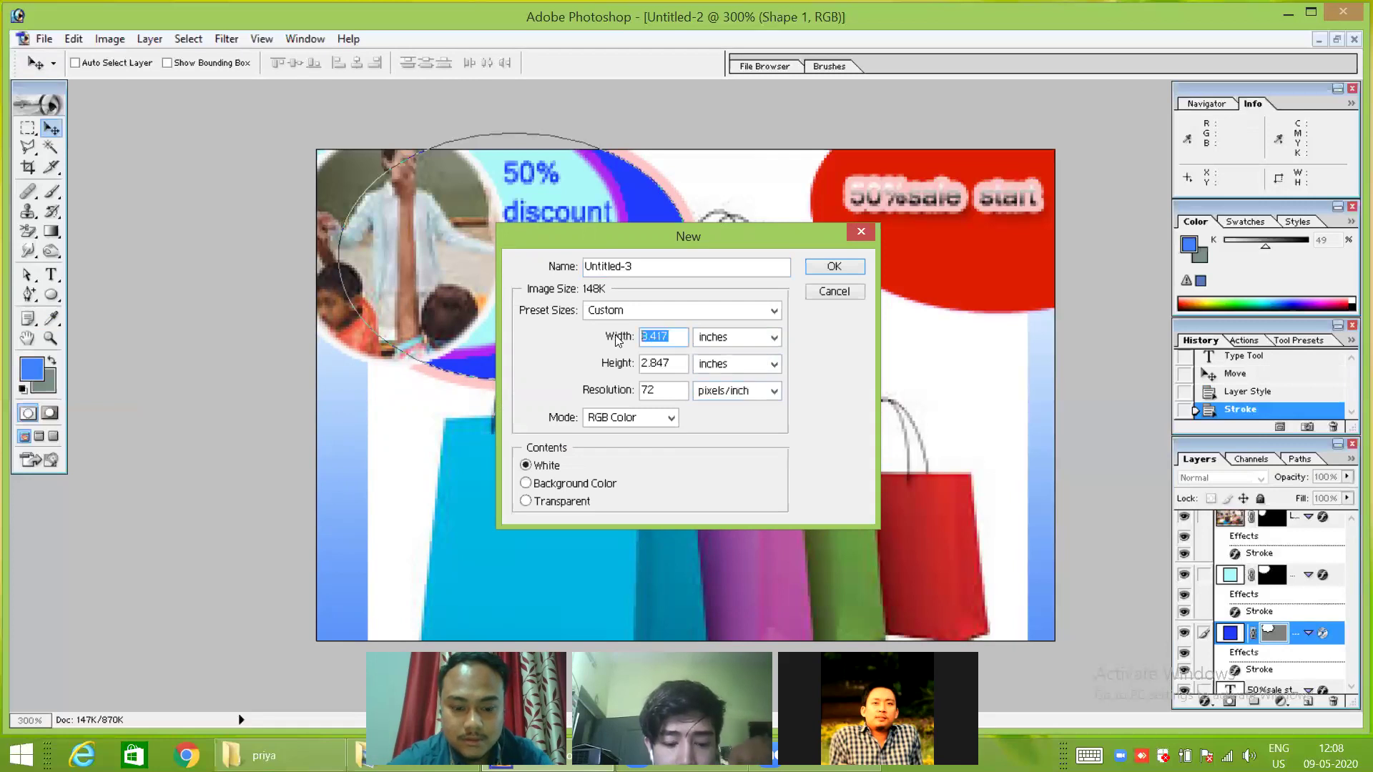
pyautogui.write('50')
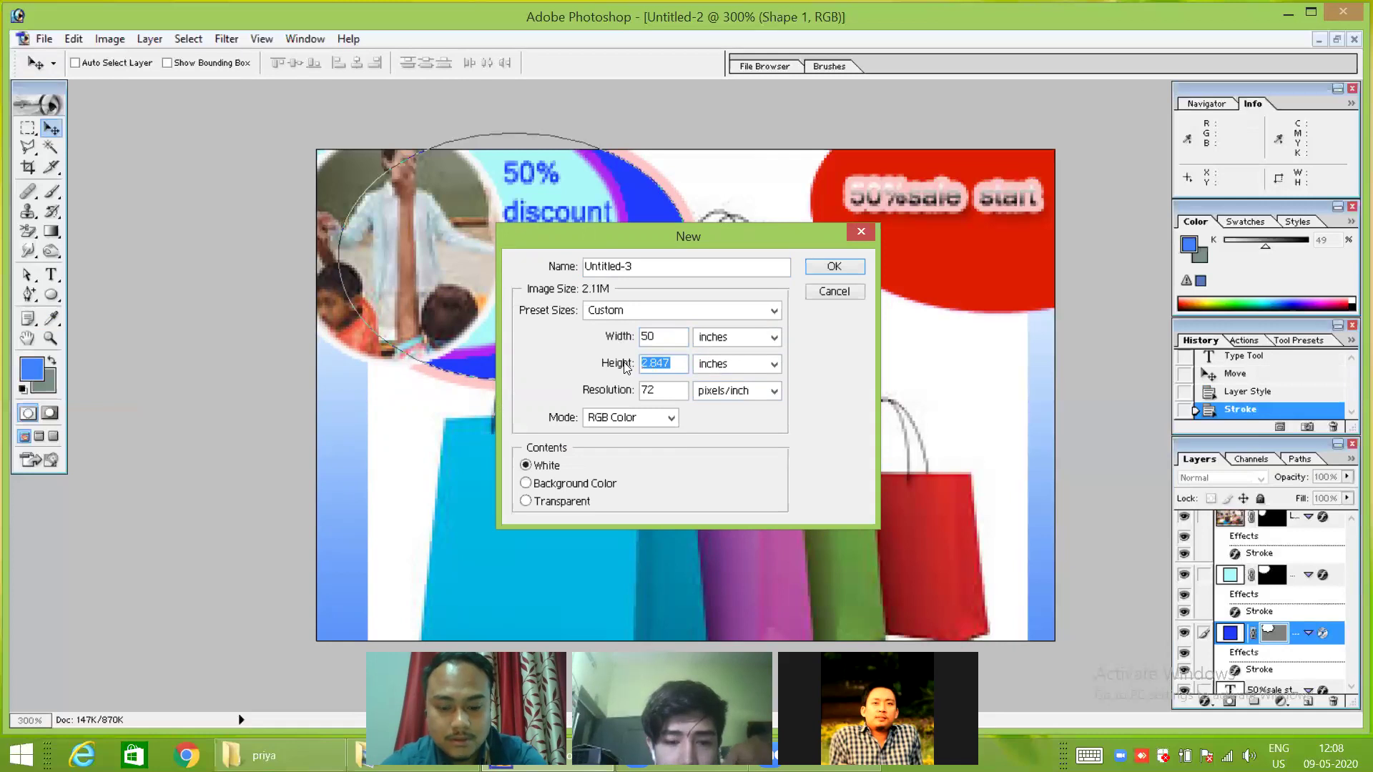
pyautogui.write('3')
pyautogui.press('BackSpace')
pyautogui.press('BackSpace')
pyautogui.write('20')
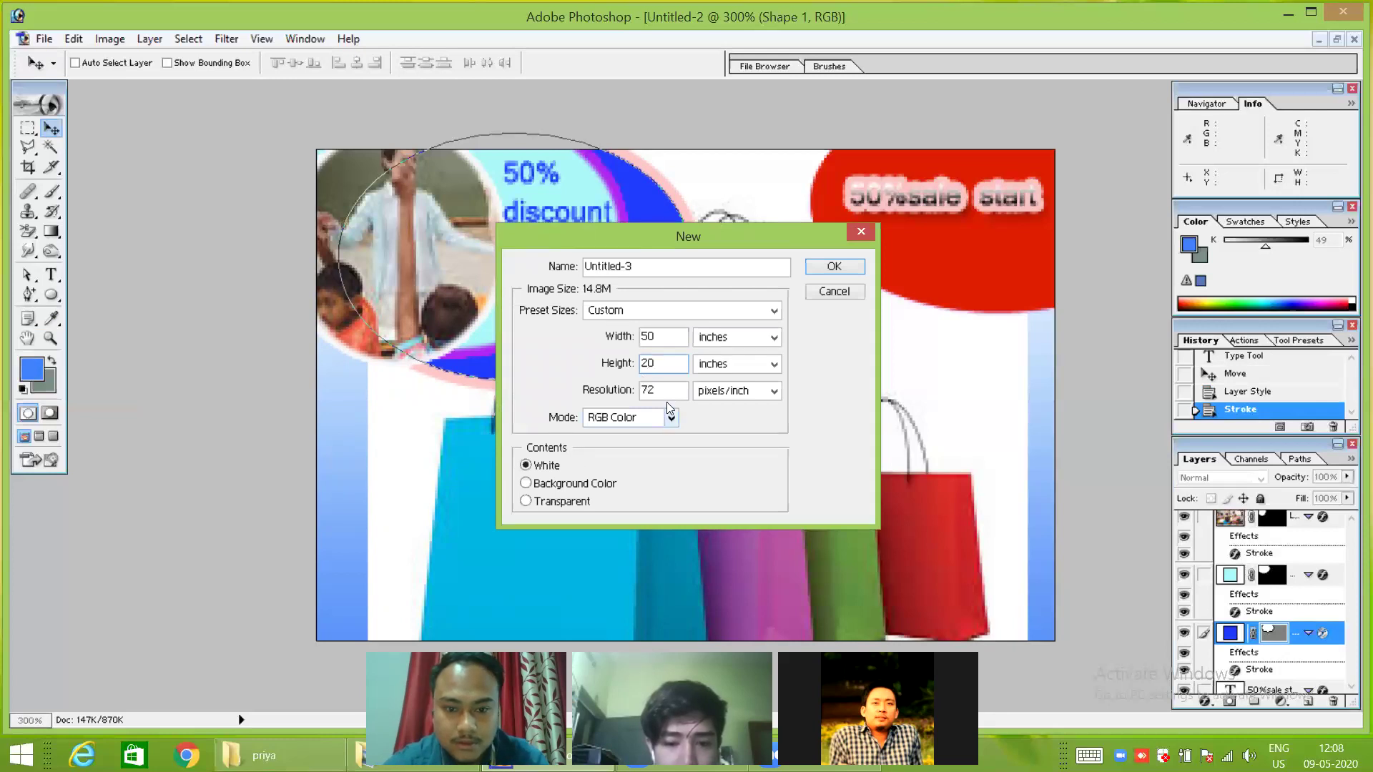
pyautogui.click(836, 266)
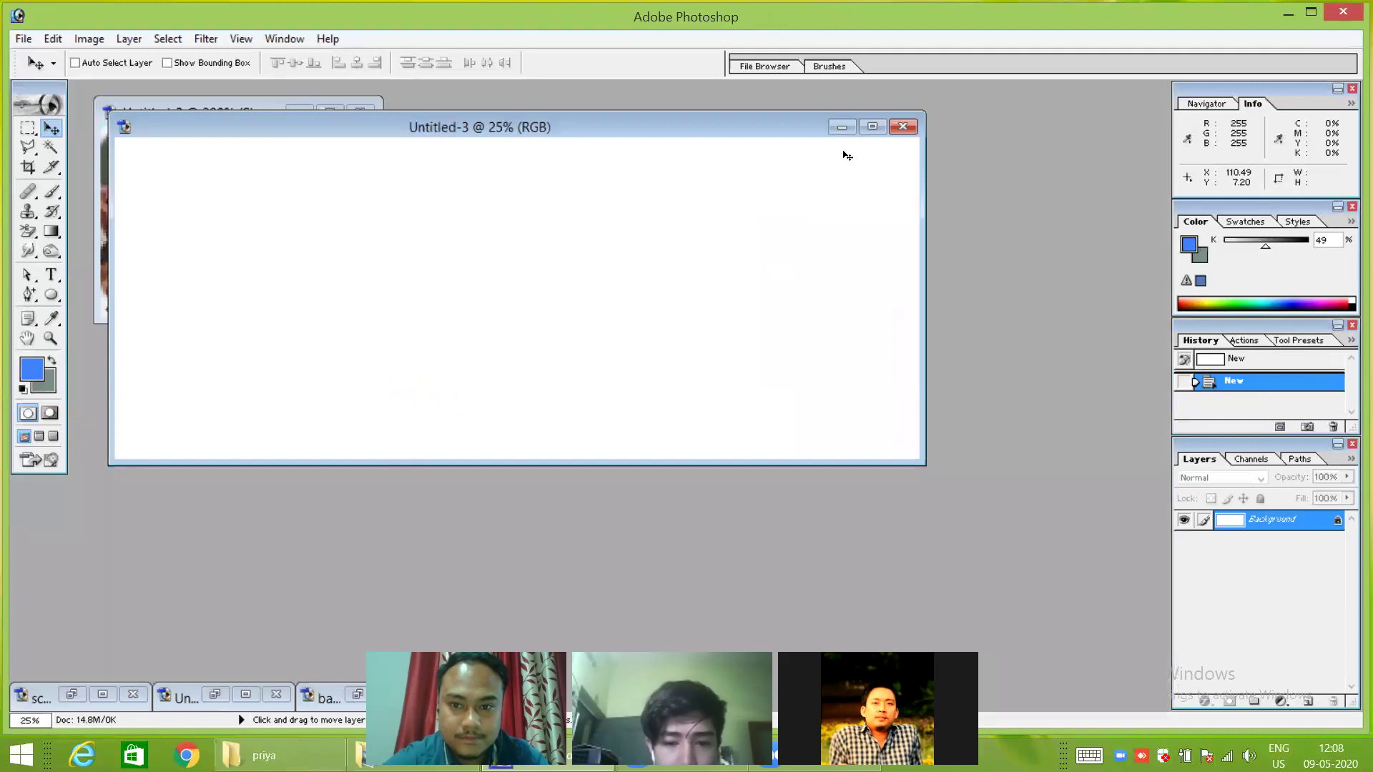
pyautogui.click(867, 127)
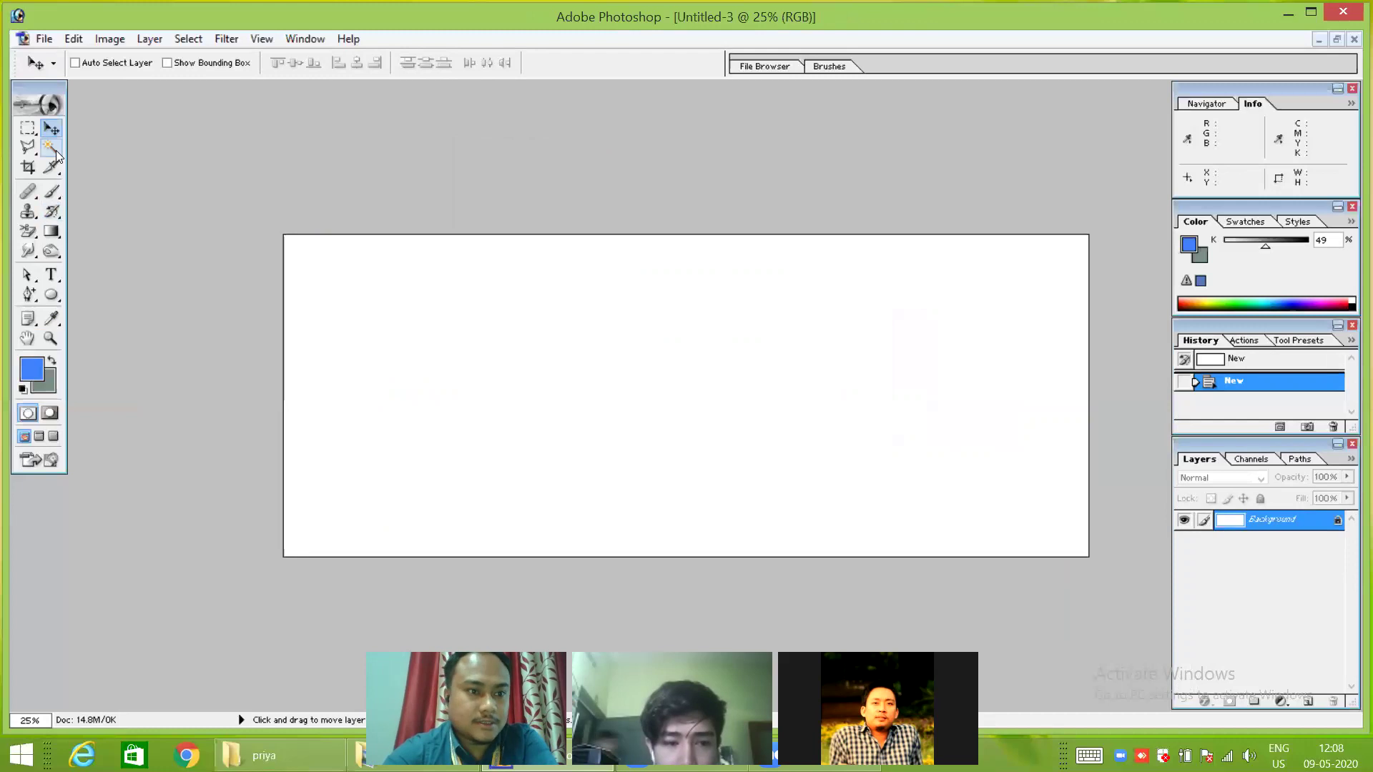
# Draw a large blue ellipse overlapping the canvas's left edge and make a selection from its path with a 2-pixel feather radius.
pyautogui.click(50, 294)
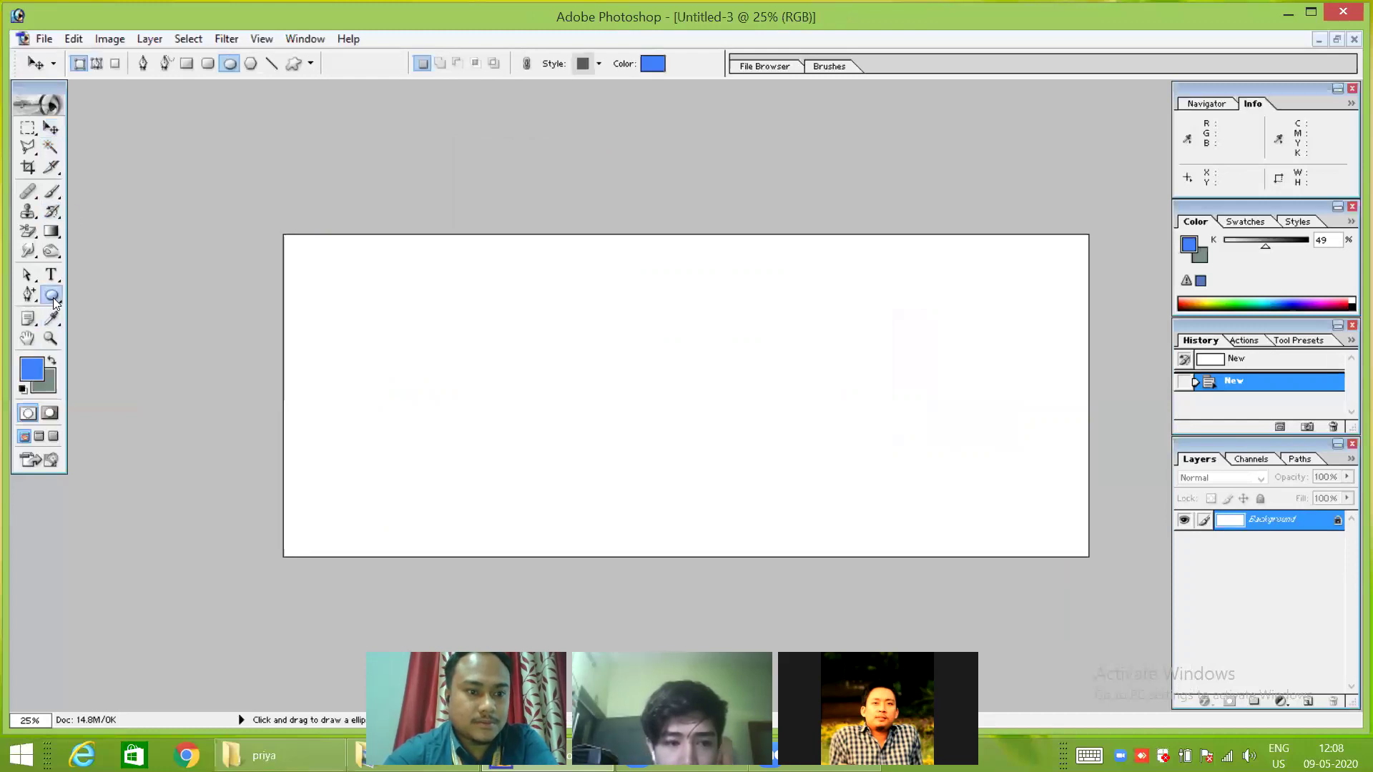
pyautogui.moveTo(203, 146); pyautogui.dragTo(504, 607)
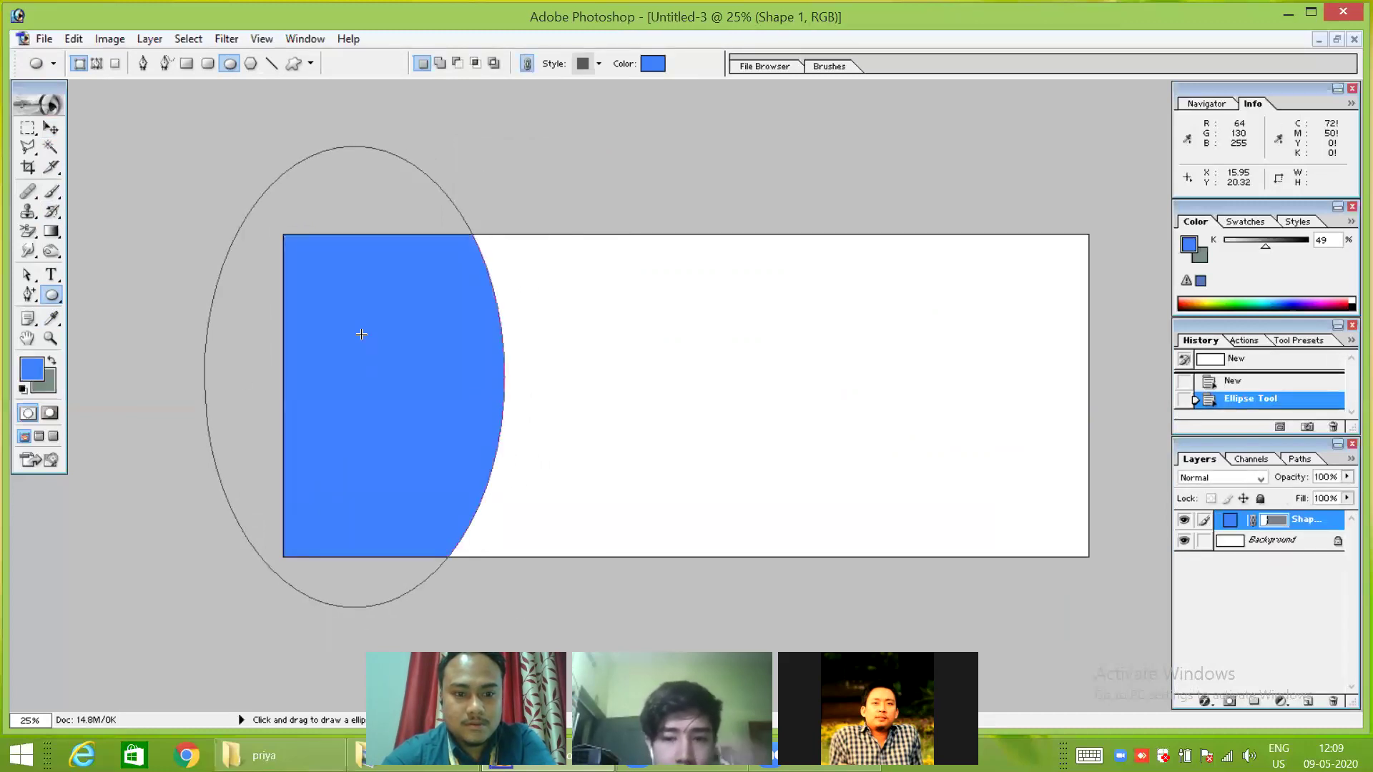
pyautogui.rightClick(347, 293)
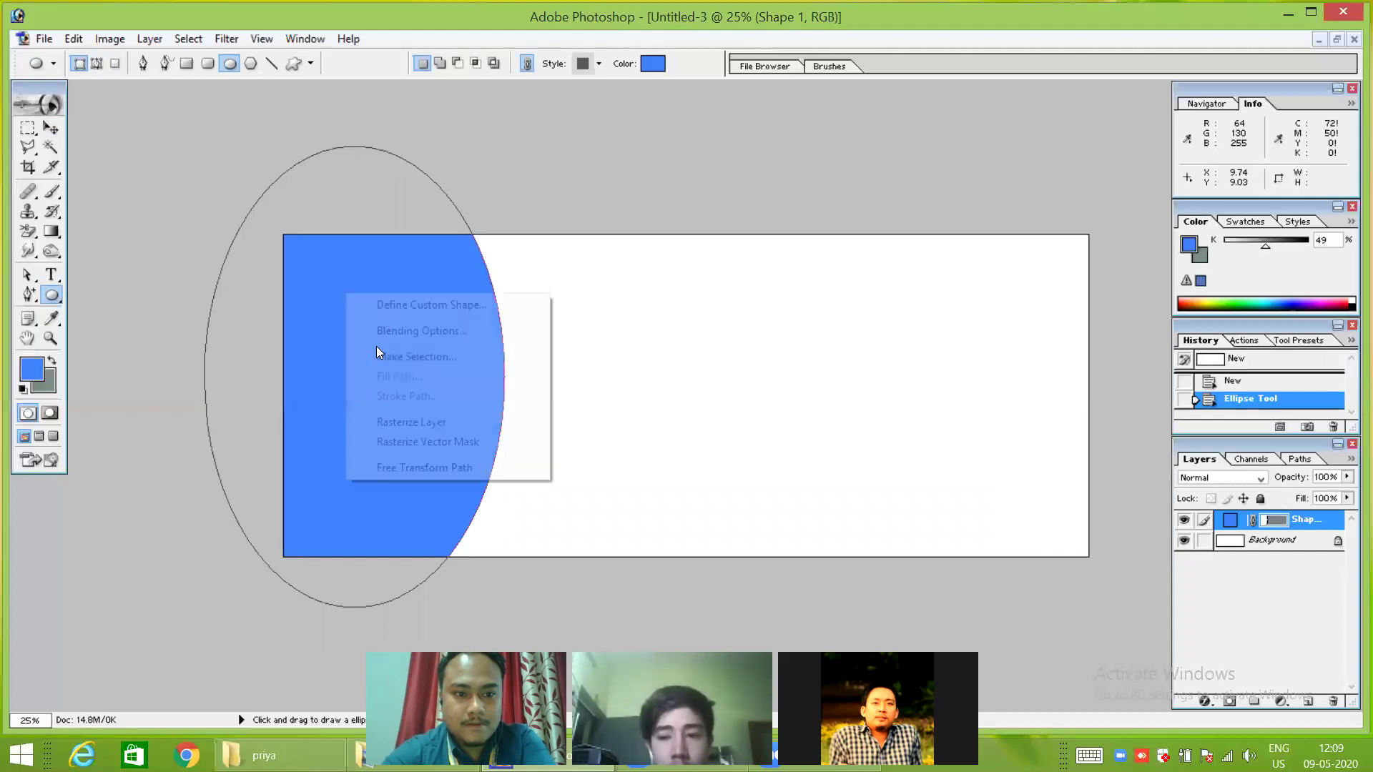
pyautogui.click(409, 353)
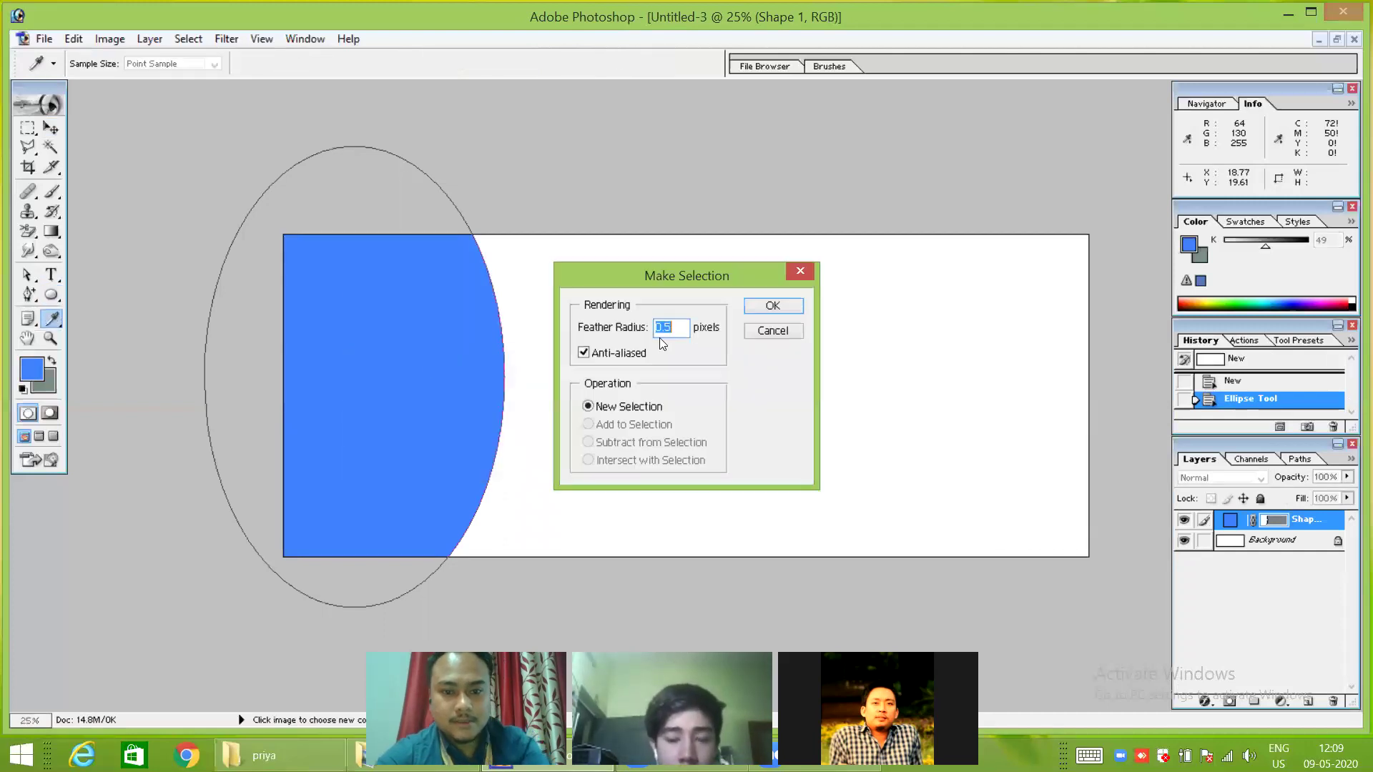
pyautogui.press('BackSpace')
pyautogui.press('BackSpace')
pyautogui.write('2')
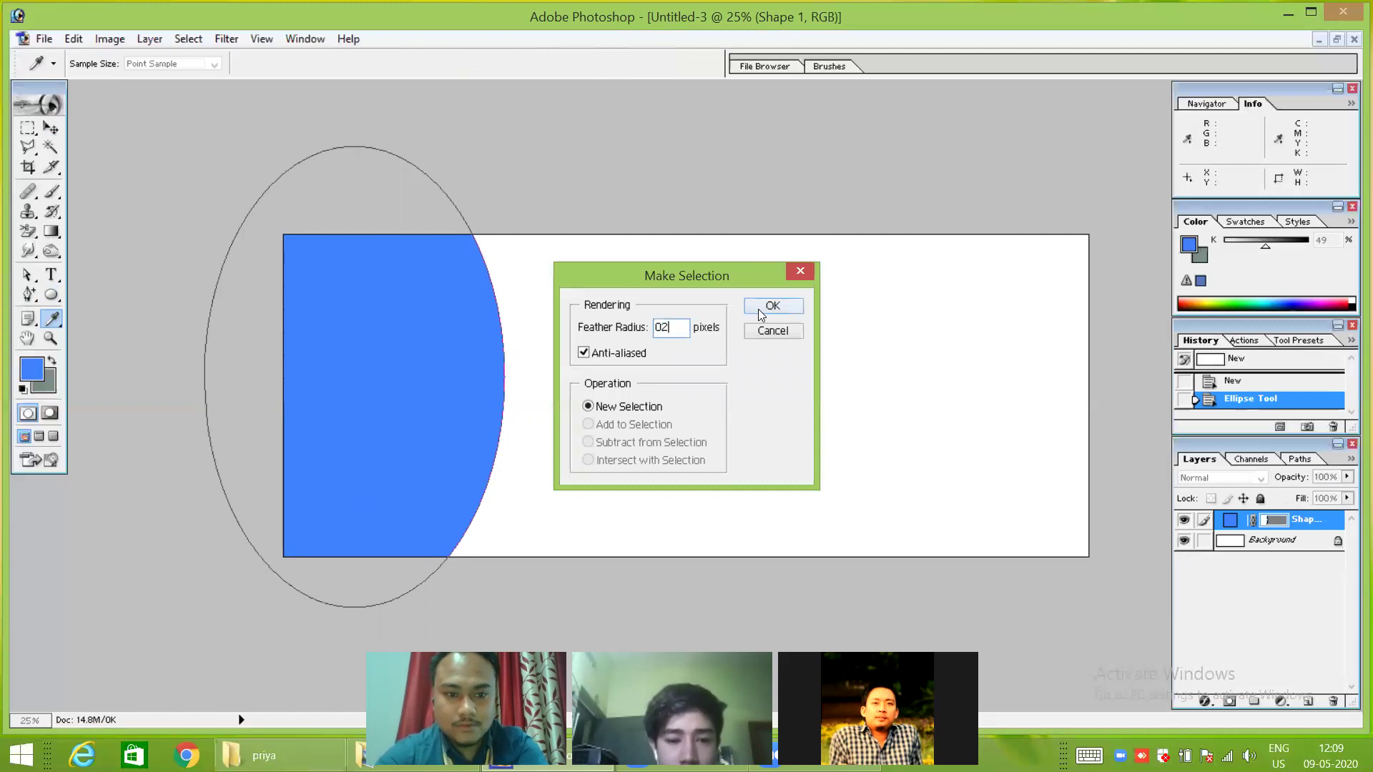
pyautogui.click(772, 306)
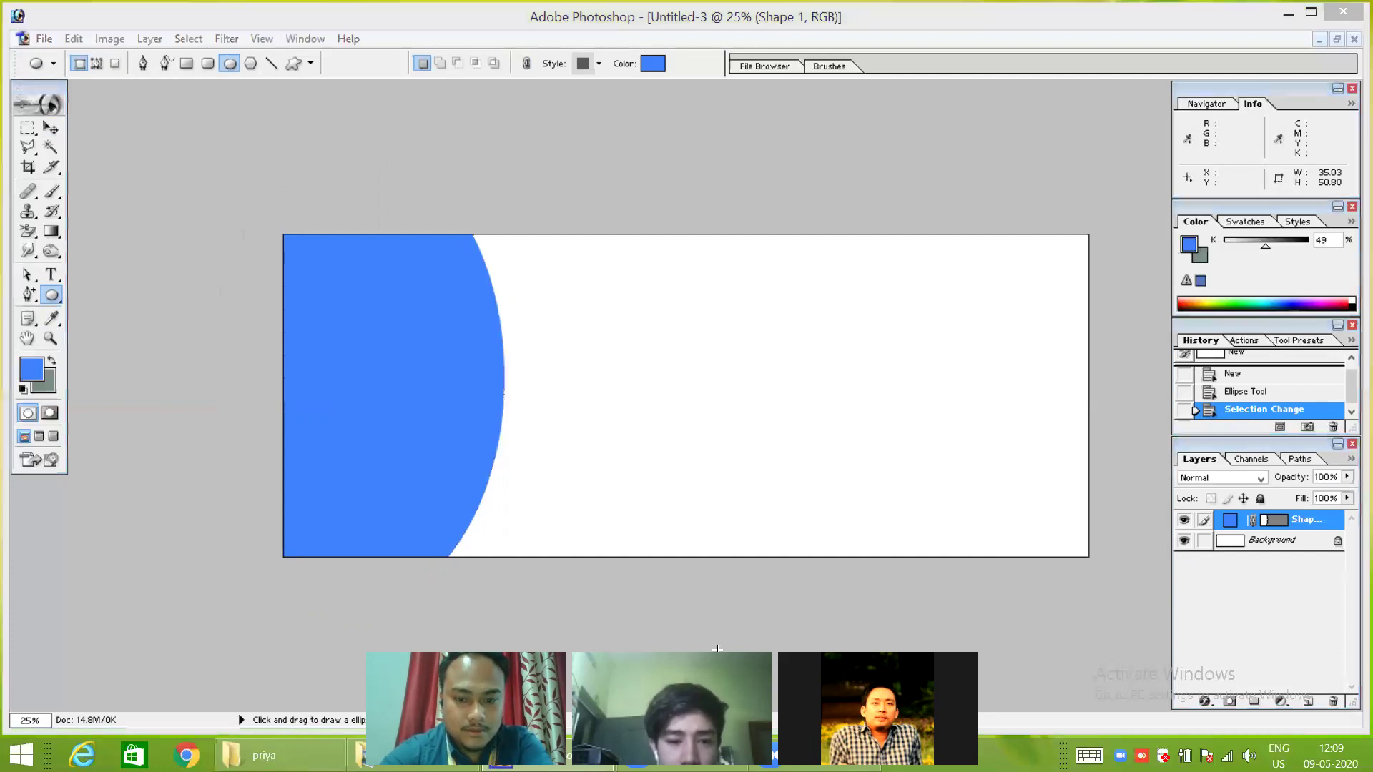
# Switch to the Pictures folder, bring the fasion image into Photoshop, and maximize its window.
pyautogui.moveTo(717, 649); pyautogui.dragTo(843, 638)
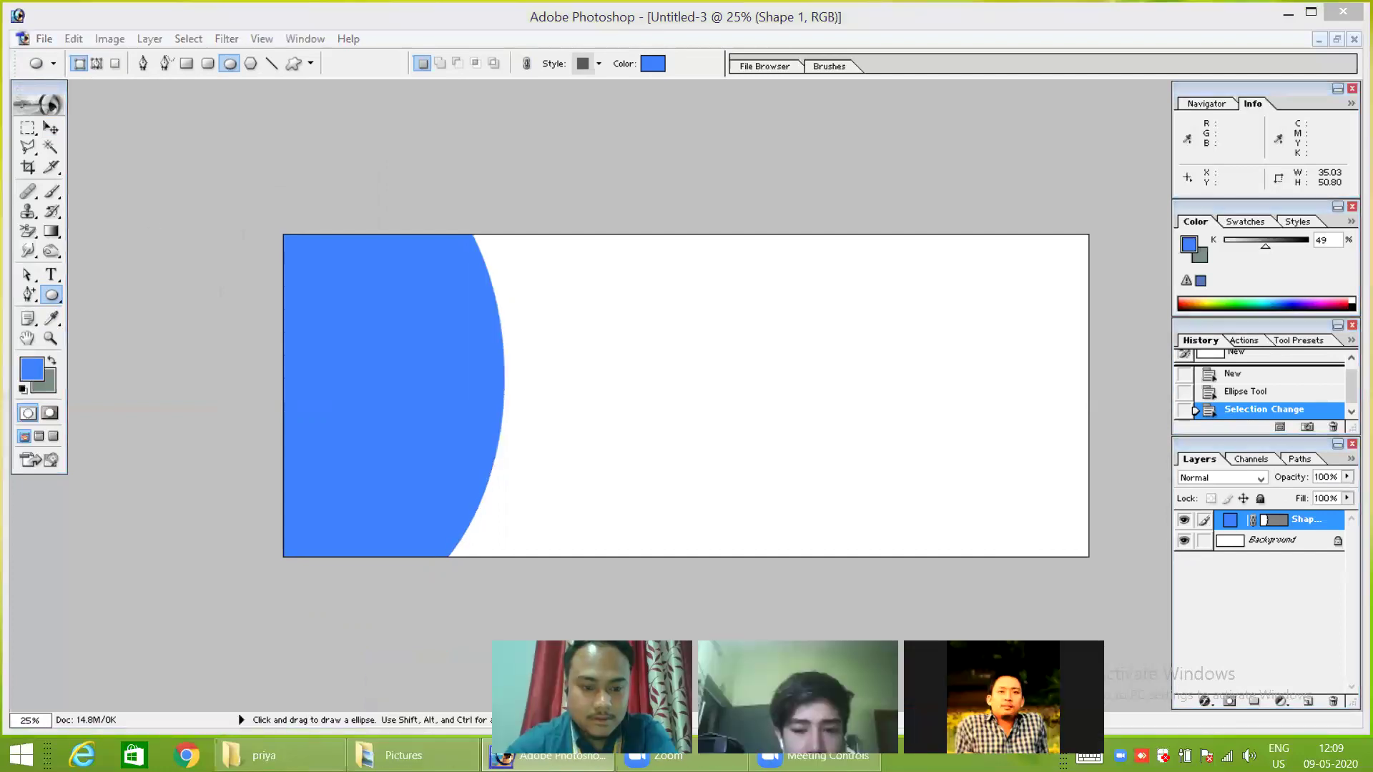
pyautogui.hotkey('alt', 'Tab')
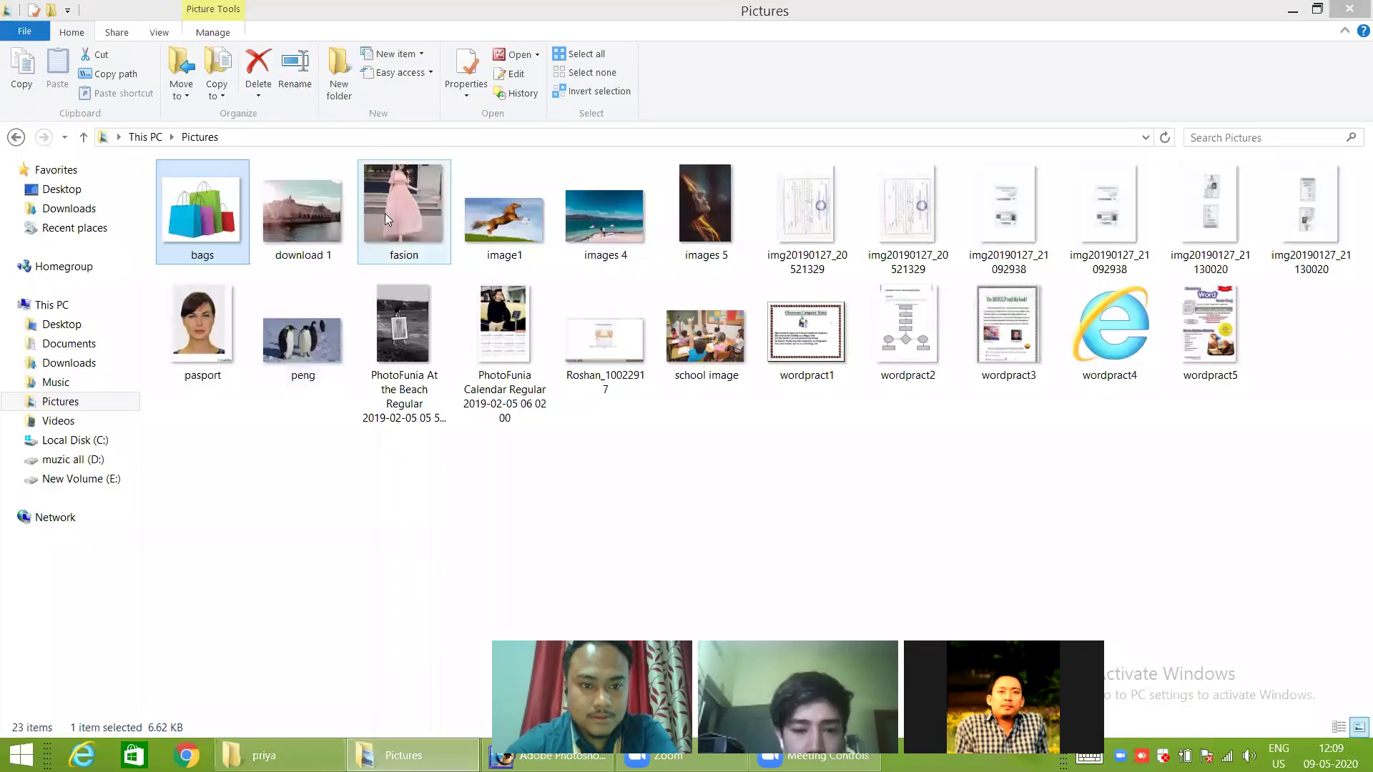
pyautogui.moveTo(385, 213); pyautogui.dragTo(457, 514)
pyautogui.hotkey('alt', 'Tab')
pyautogui.moveTo(413, 419); pyautogui.dragTo(414, 419)
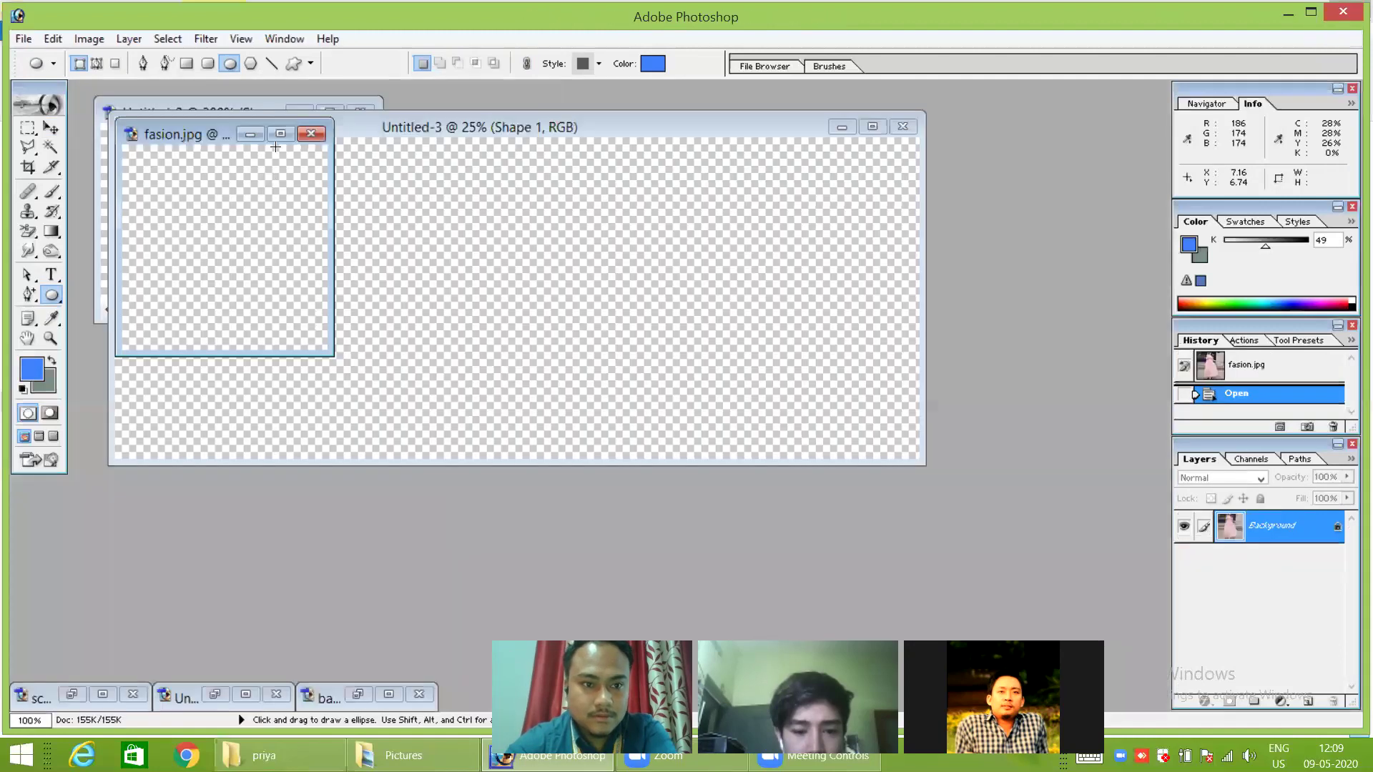
pyautogui.click(280, 134)
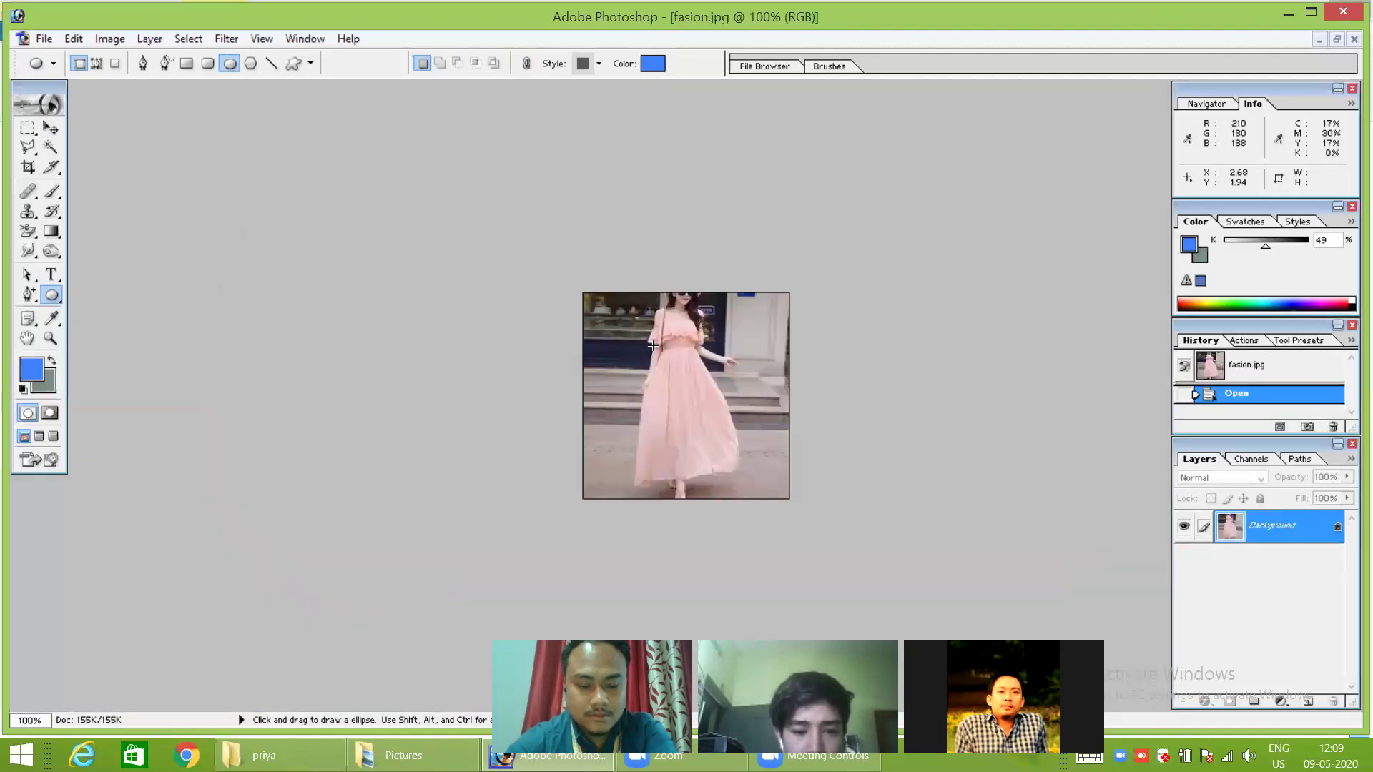
# Select the entire fasion.jpg image and copy it.
pyautogui.hotkey('ctrl', '+')
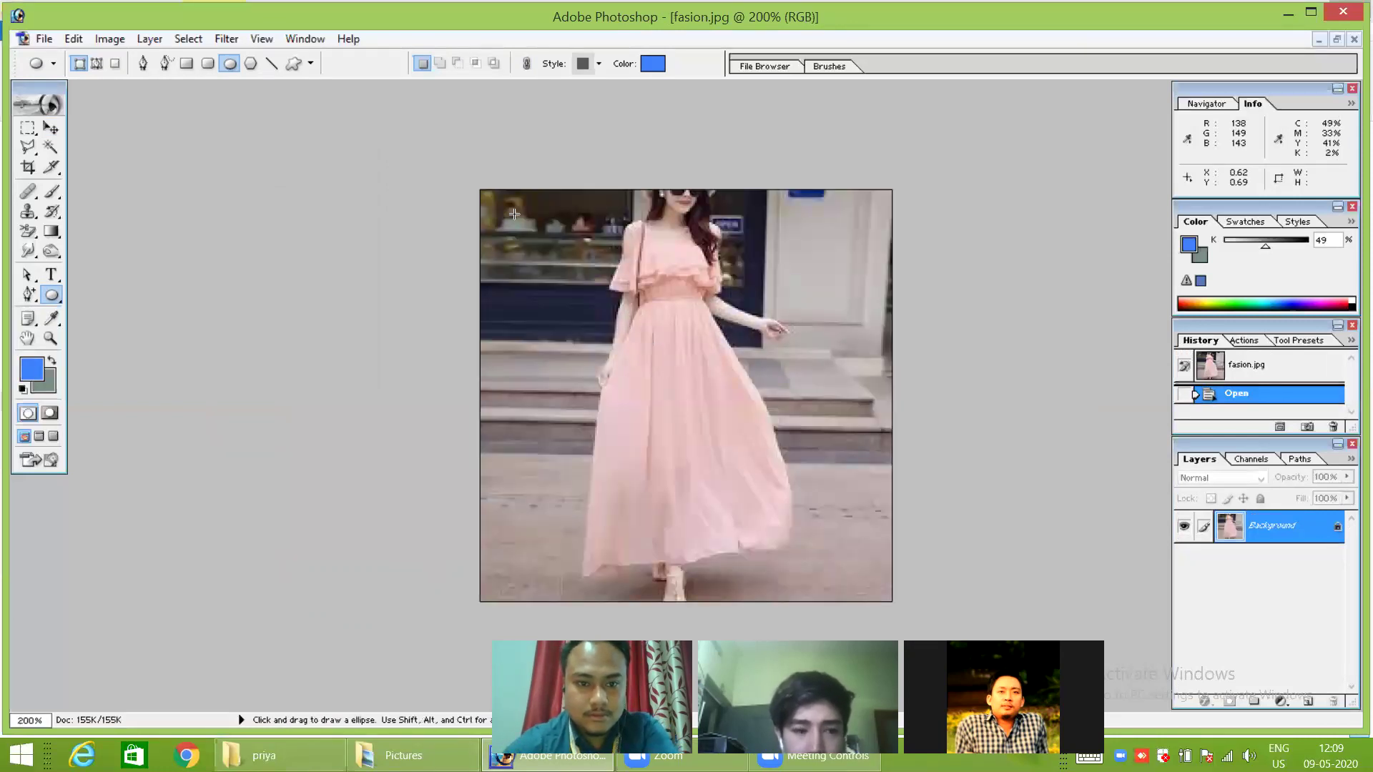
pyautogui.press('ctrl')
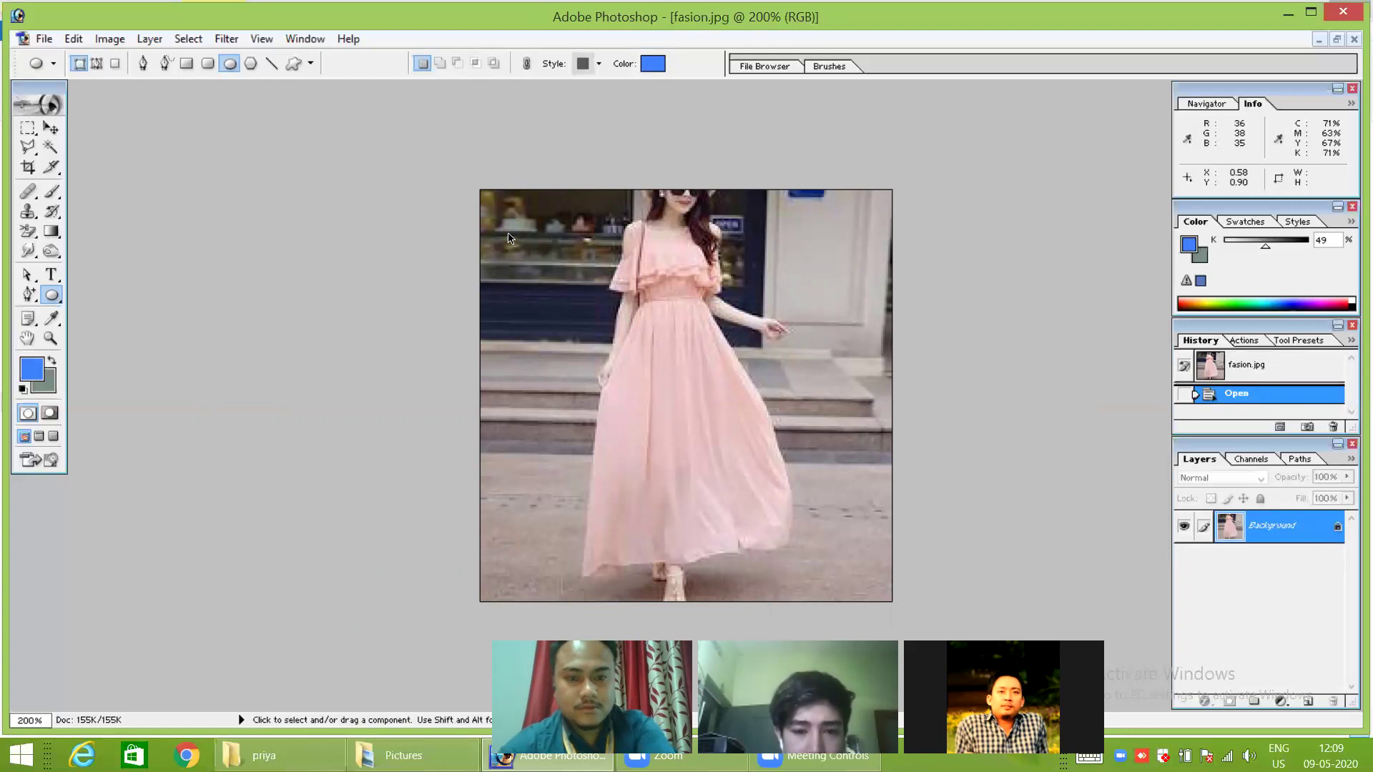
pyautogui.hotkey('ctrl', 'a')
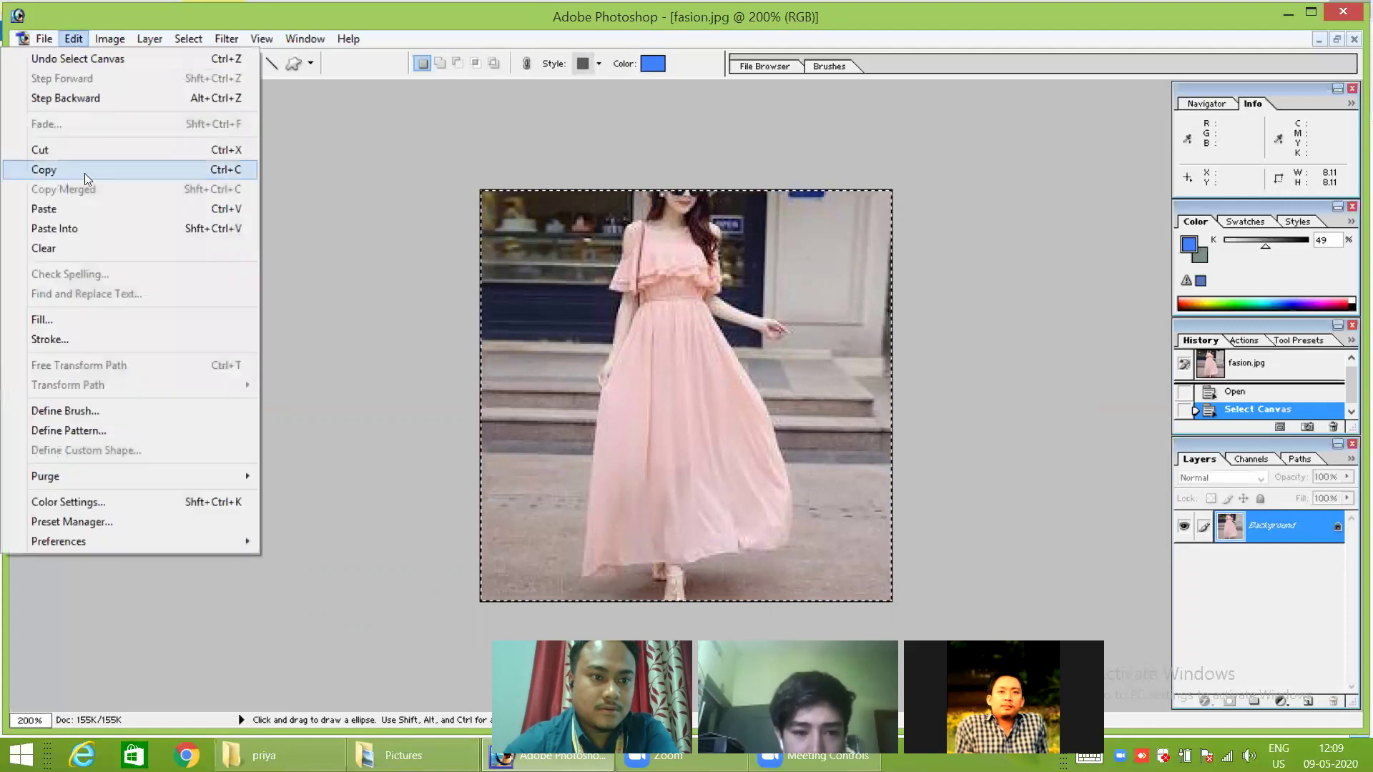
pyautogui.click(82, 171)
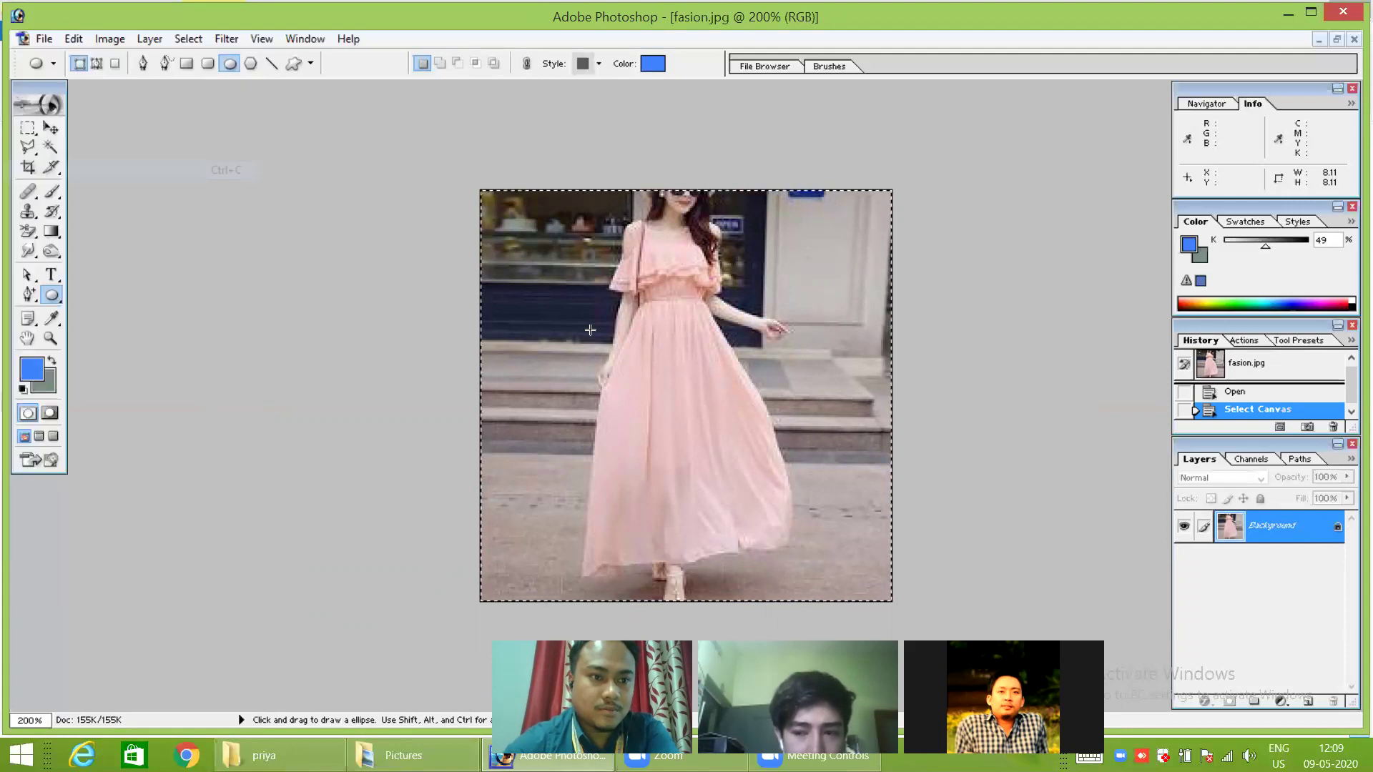
# Minimize the photo, maximize the Untitled-3 banner, and paste the copied image onto it as a new layer.
pyautogui.click(1317, 40)
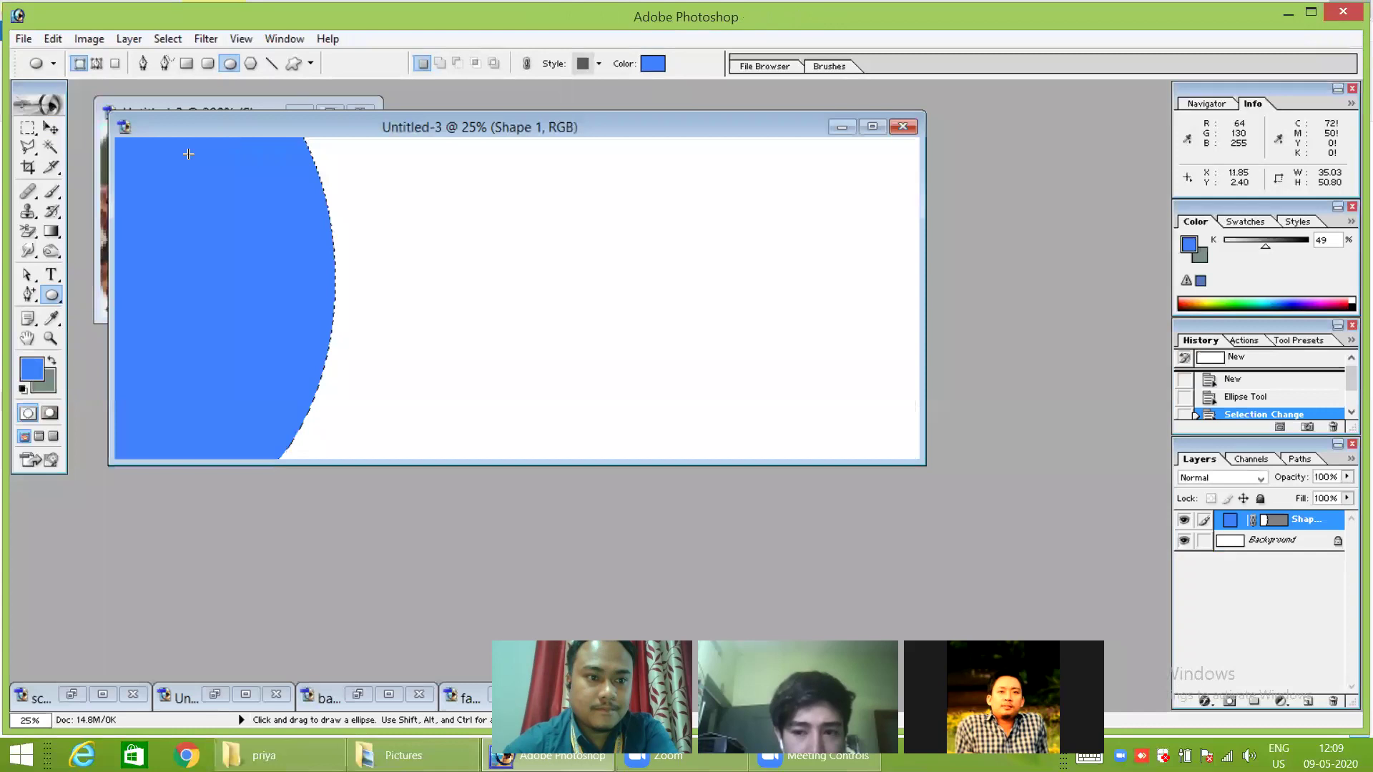
pyautogui.click(869, 126)
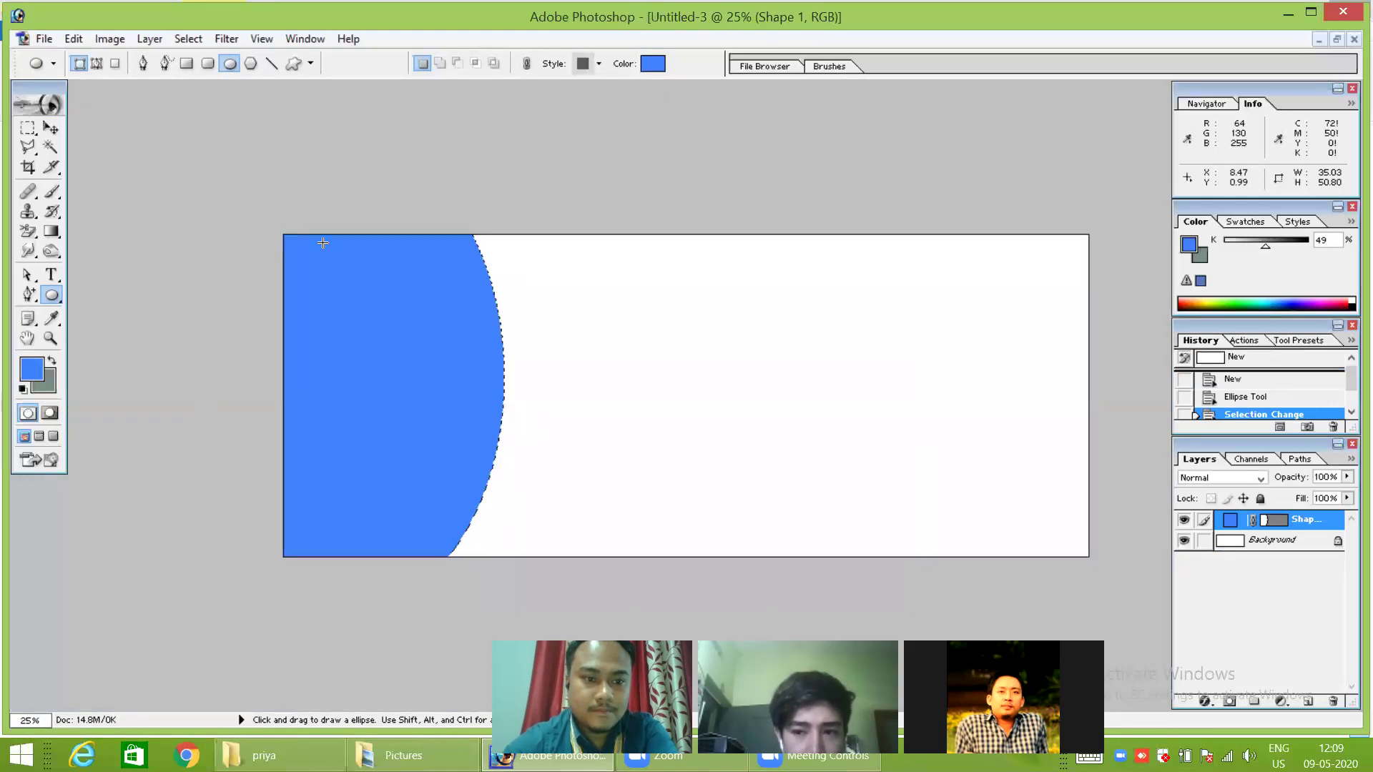
pyautogui.click(74, 40)
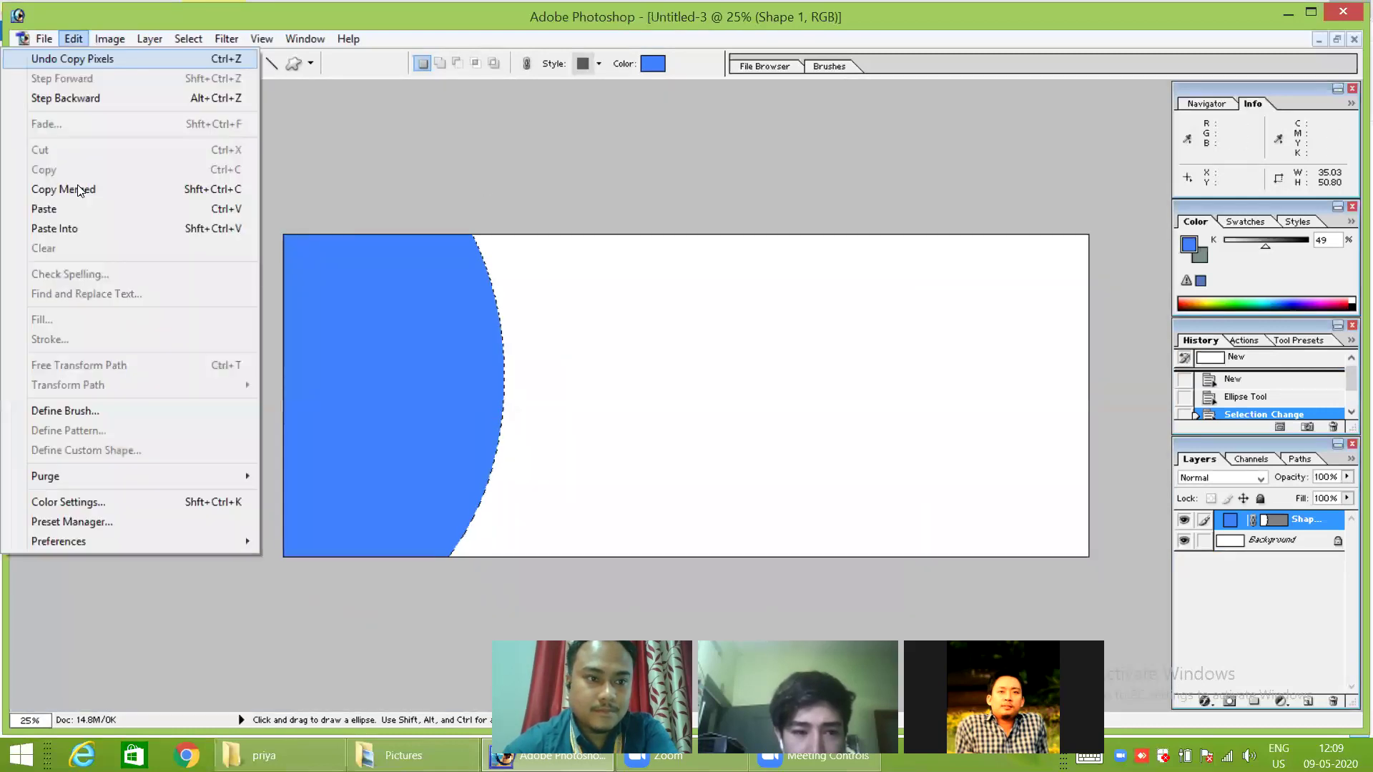
pyautogui.click(108, 209)
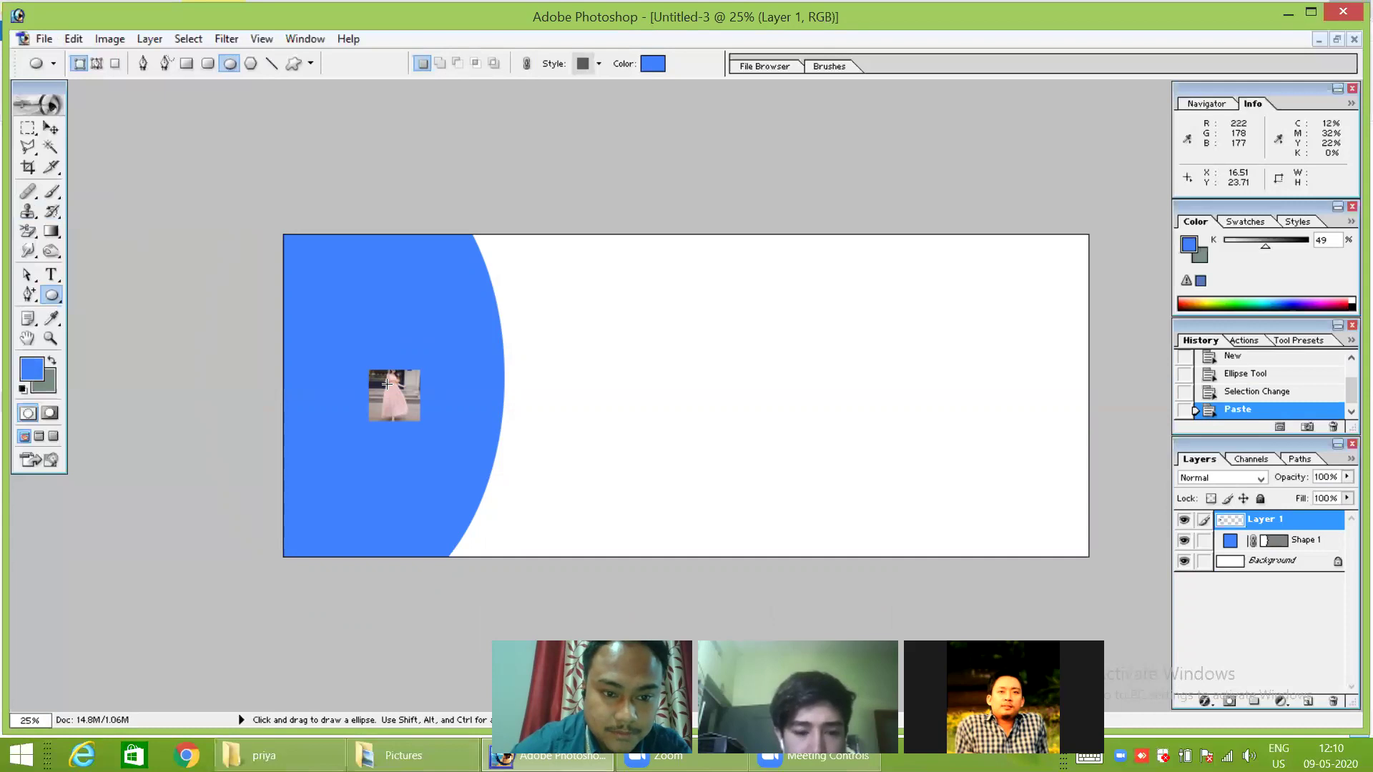
# Free-transform the pasted photo to about 436% width and 626% height, covering the ellipse area from the canvas's left edge, and apply it.
pyautogui.click(52, 128)
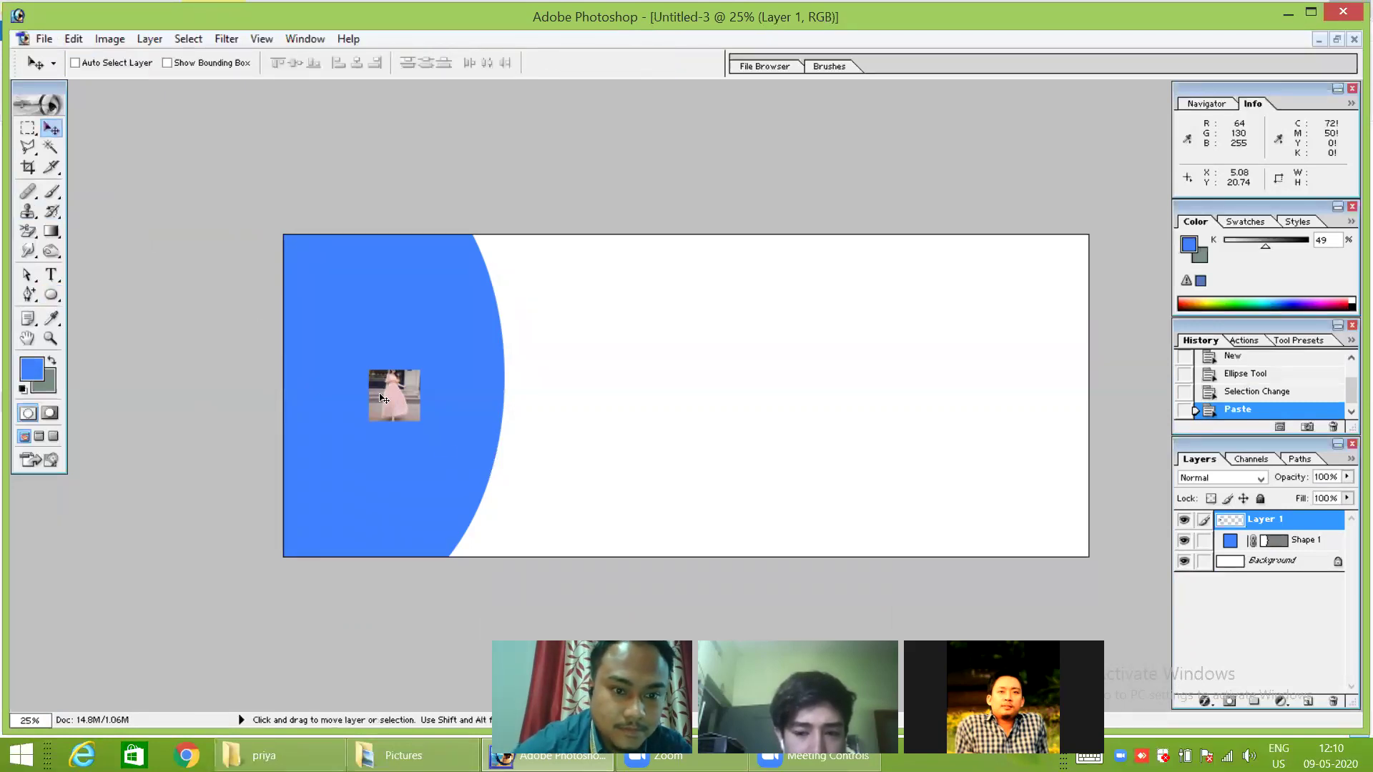
pyautogui.hotkey('ctrl', 't')
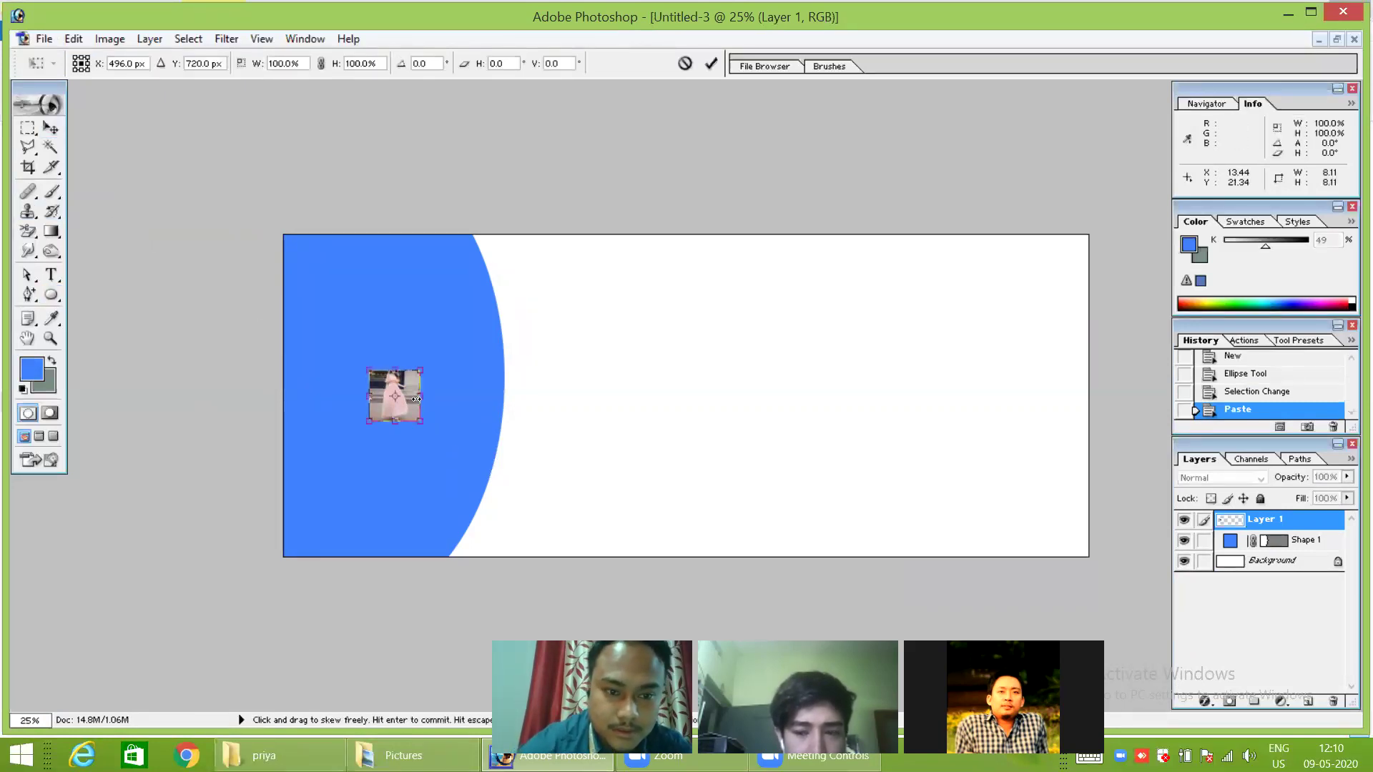
pyautogui.moveTo(369, 370); pyautogui.dragTo(301, 235)
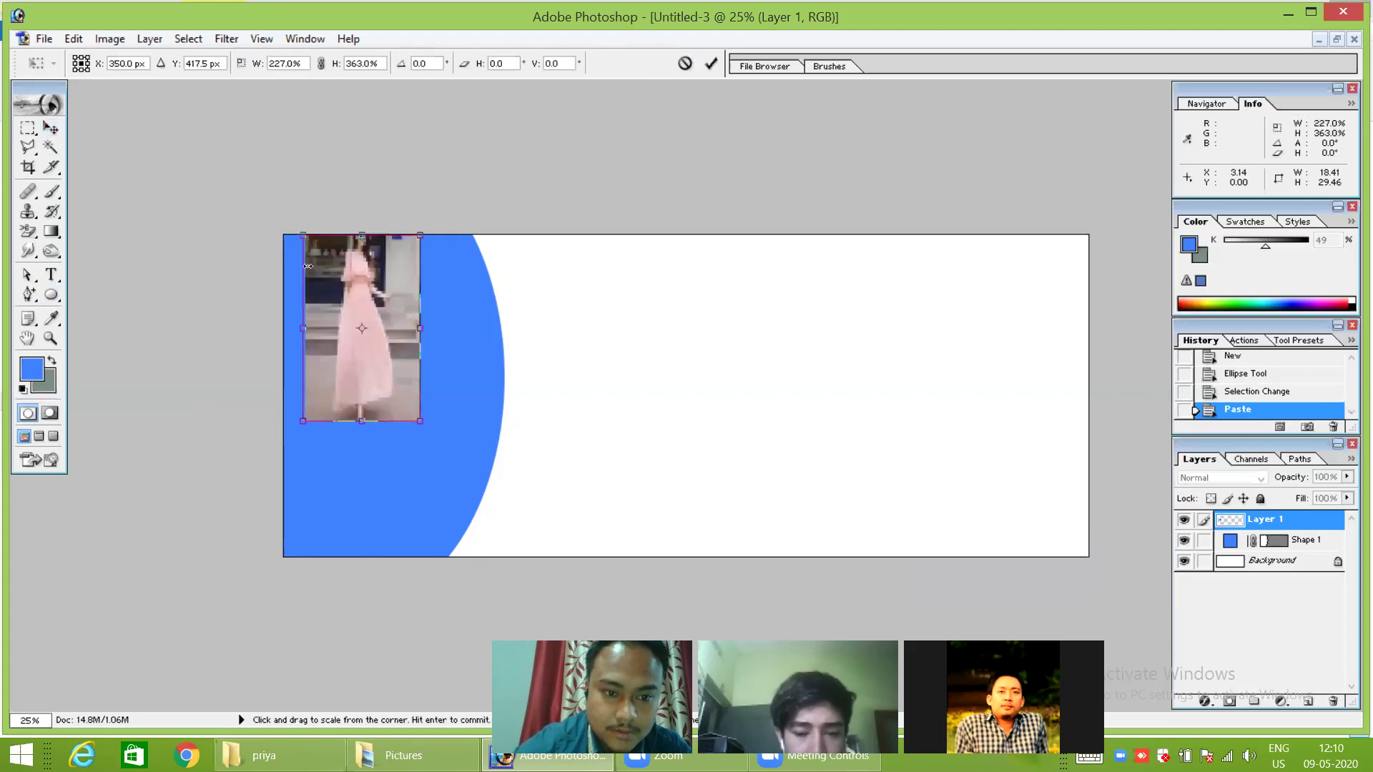
pyautogui.moveTo(422, 420); pyautogui.dragTo(508, 557)
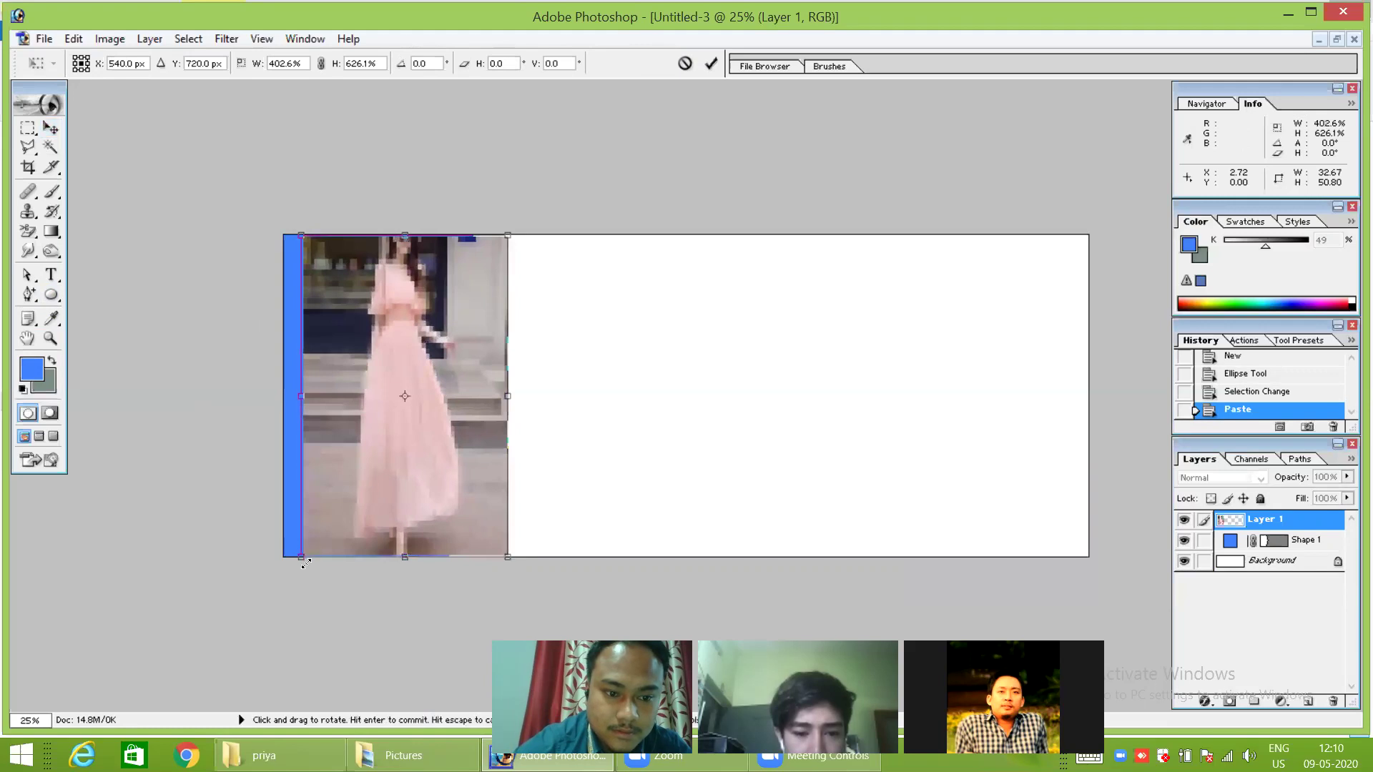
pyautogui.moveTo(293, 555); pyautogui.dragTo(281, 556)
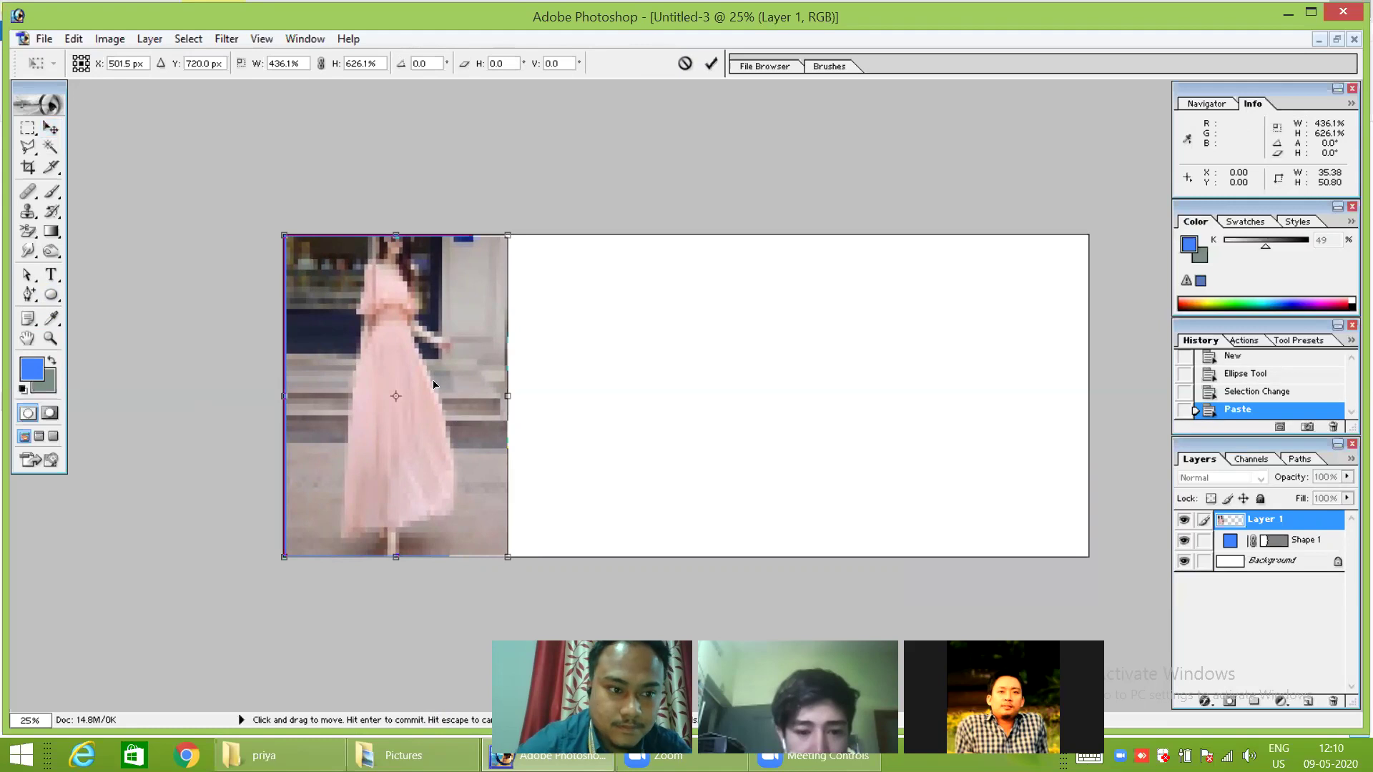
pyautogui.press('a')
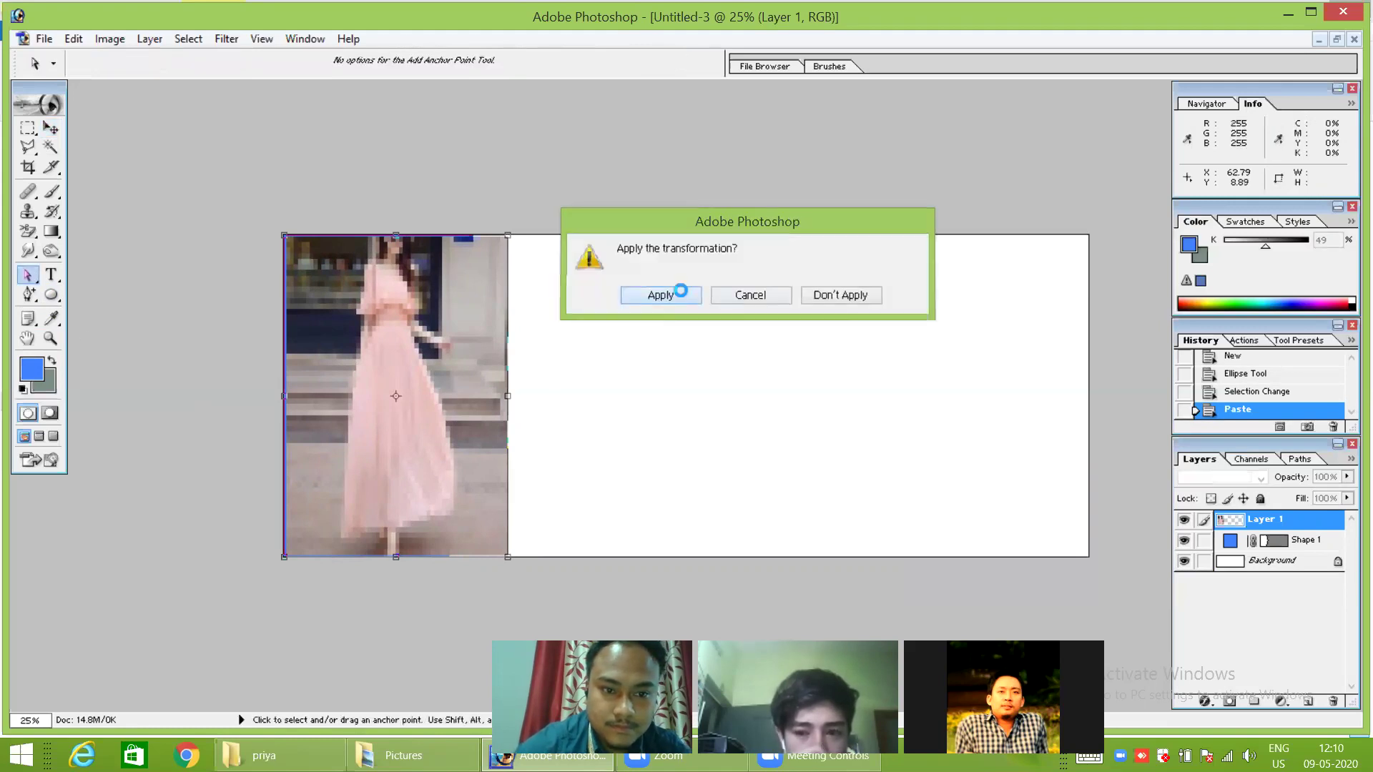
pyautogui.click(683, 296)
# Set the photo layer's blending mode to Lighten.
pyautogui.press('shift')
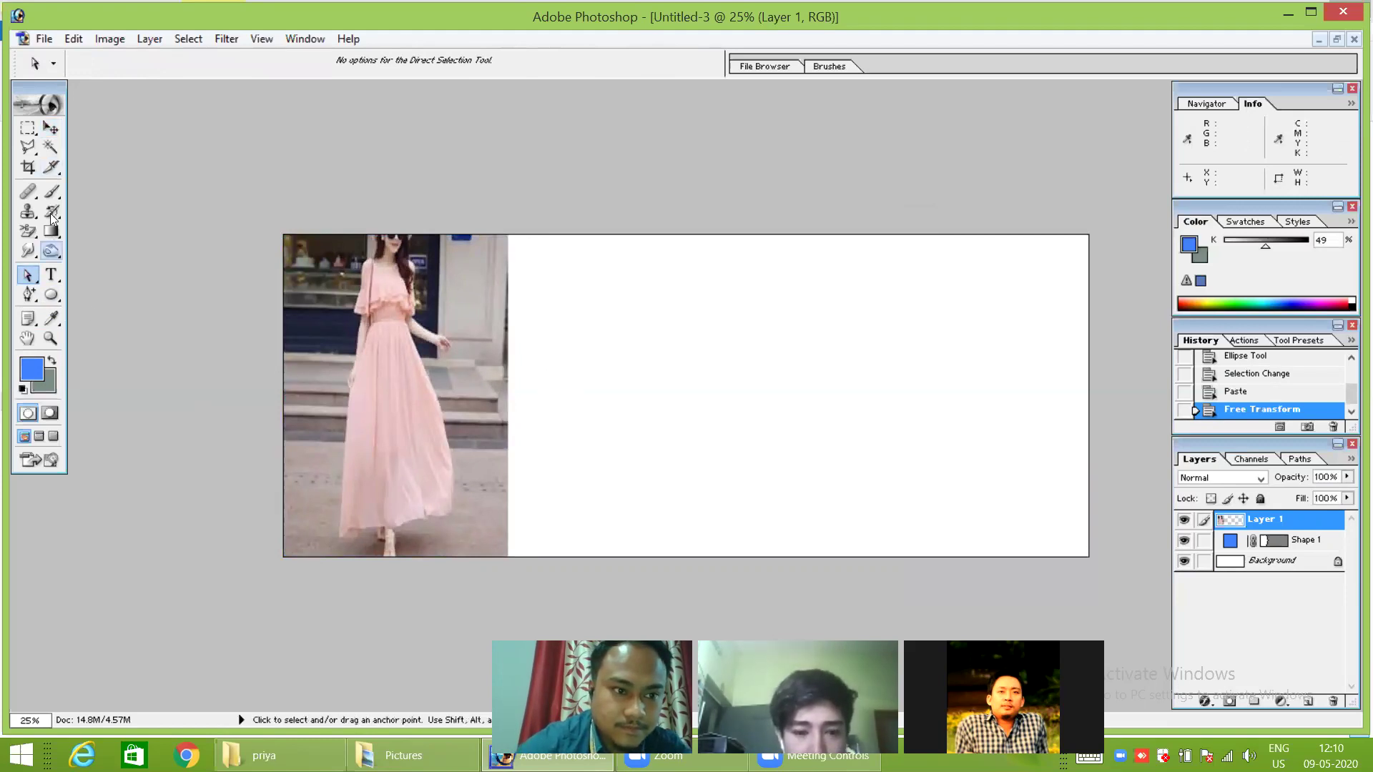
pyautogui.click(31, 298)
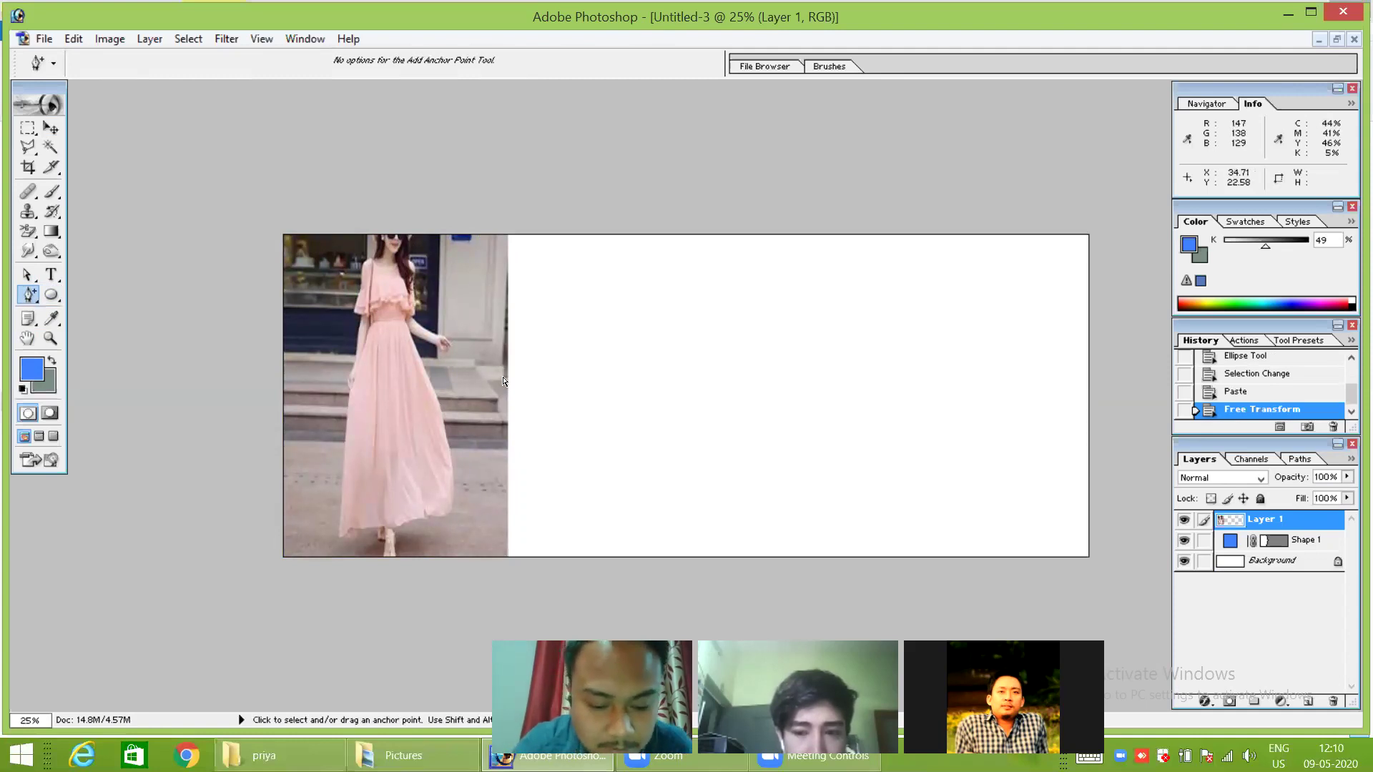
pyautogui.hotkey('alt', 'shift')
pyautogui.press('shift')
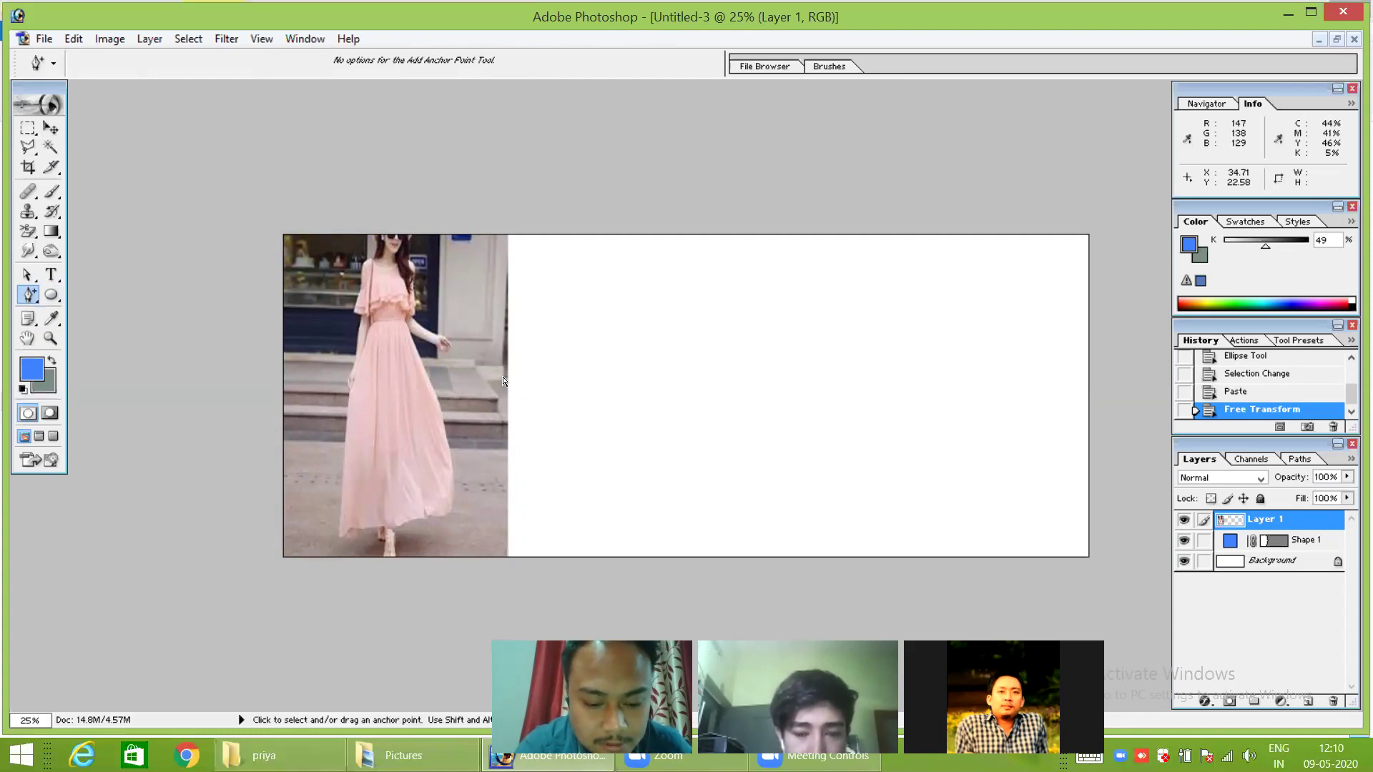
pyautogui.hotkey('ctrl', 'alt')
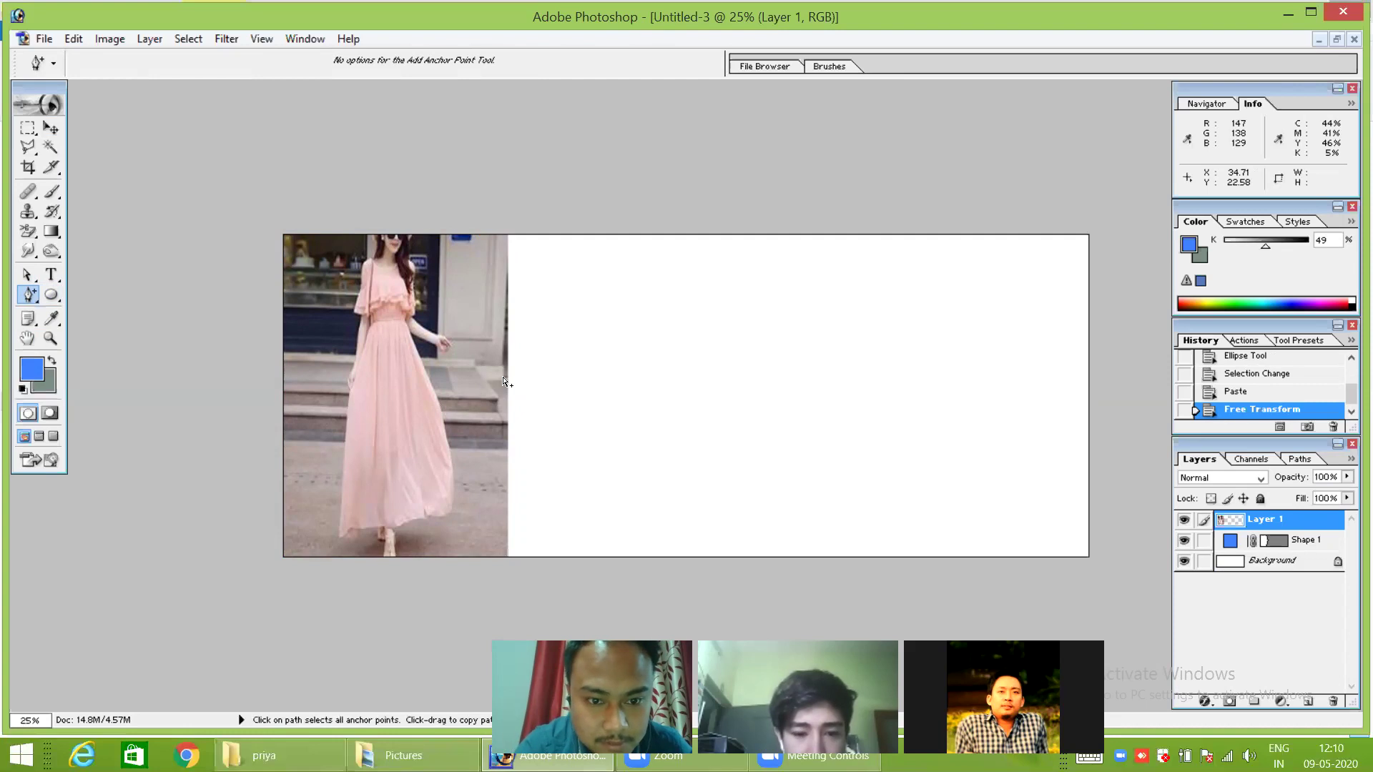
pyautogui.hotkey('alt', 'shift', 'g')
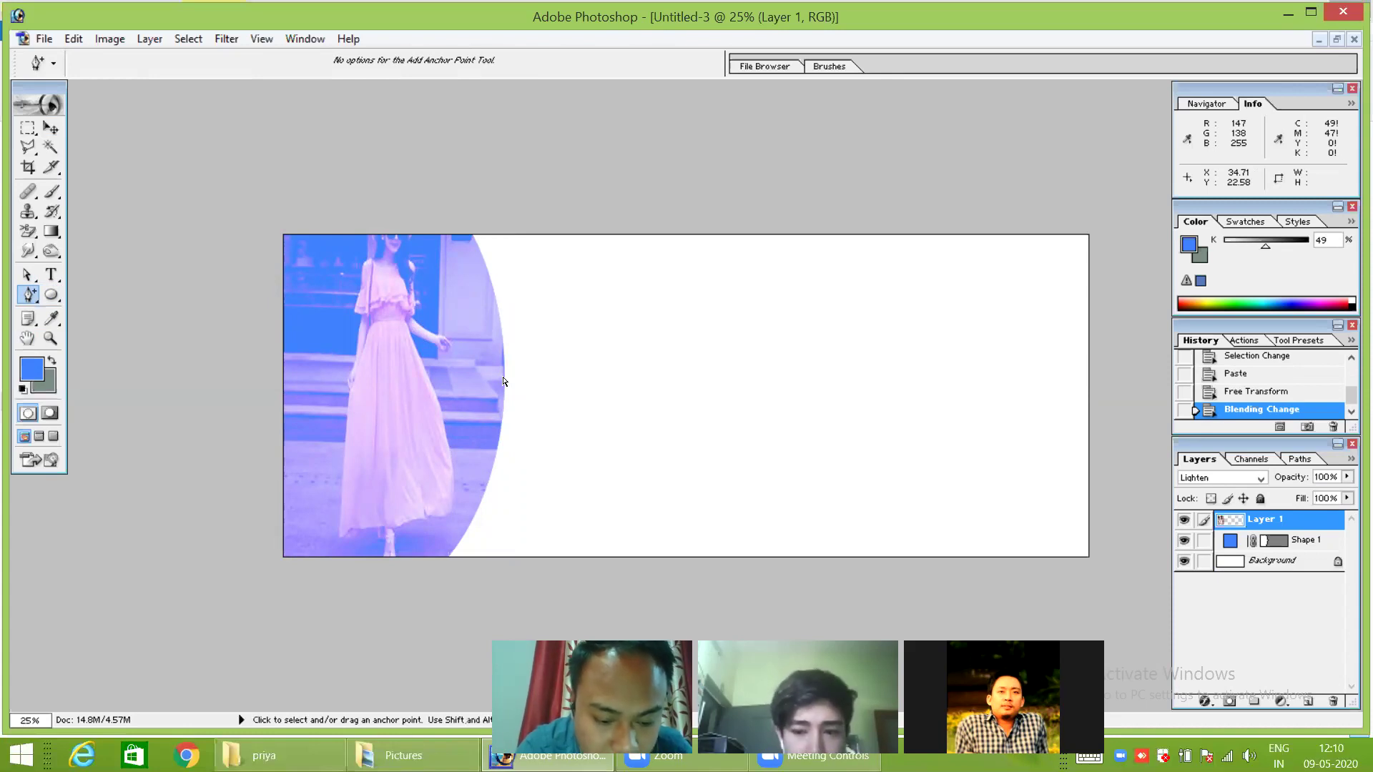
# Toggle the photo layer's Lighten blending change off and back on, trying the Gradient and Paint Bucket tools in between.
pyautogui.hotkey('ctrl', 'z')
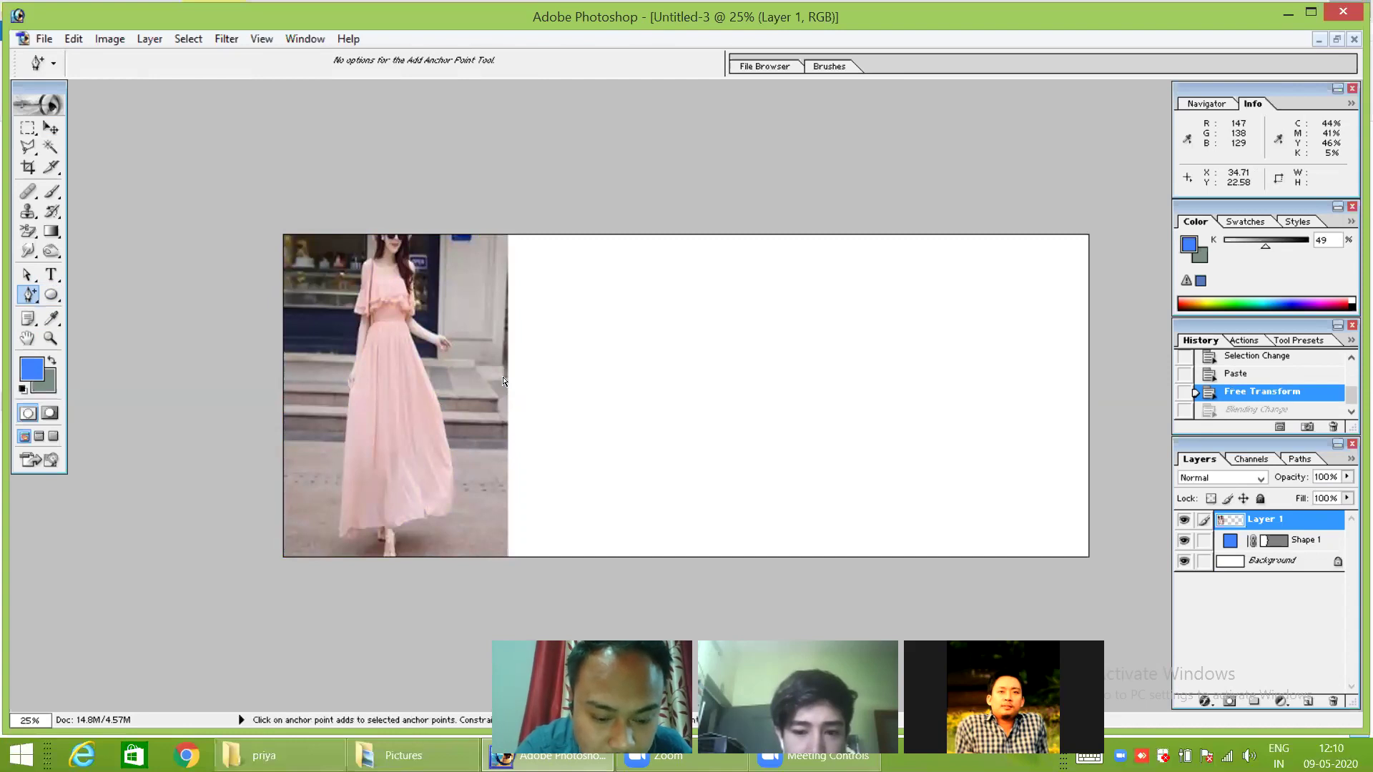
pyautogui.hotkey('ctrl', 'z')
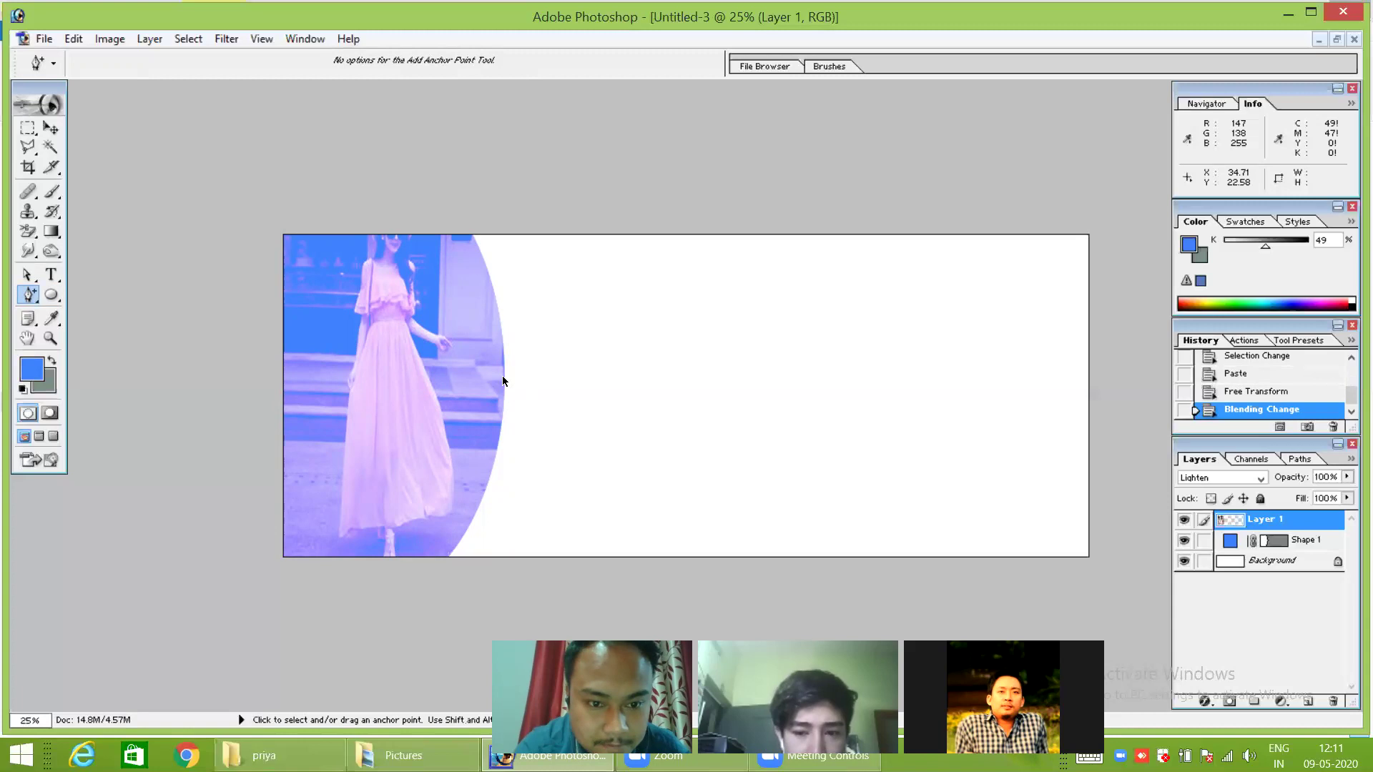
pyautogui.hotkey('ctrl', 'z')
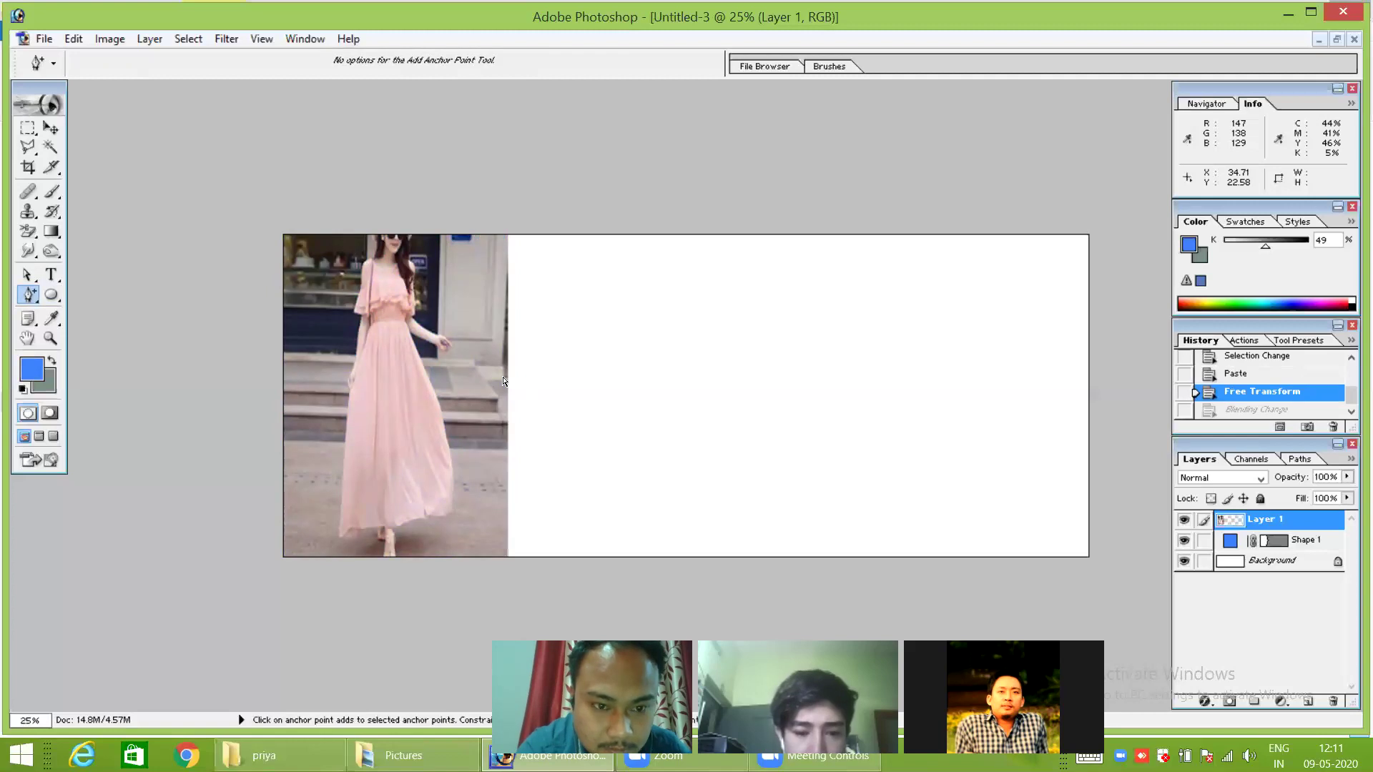
pyautogui.press('g')
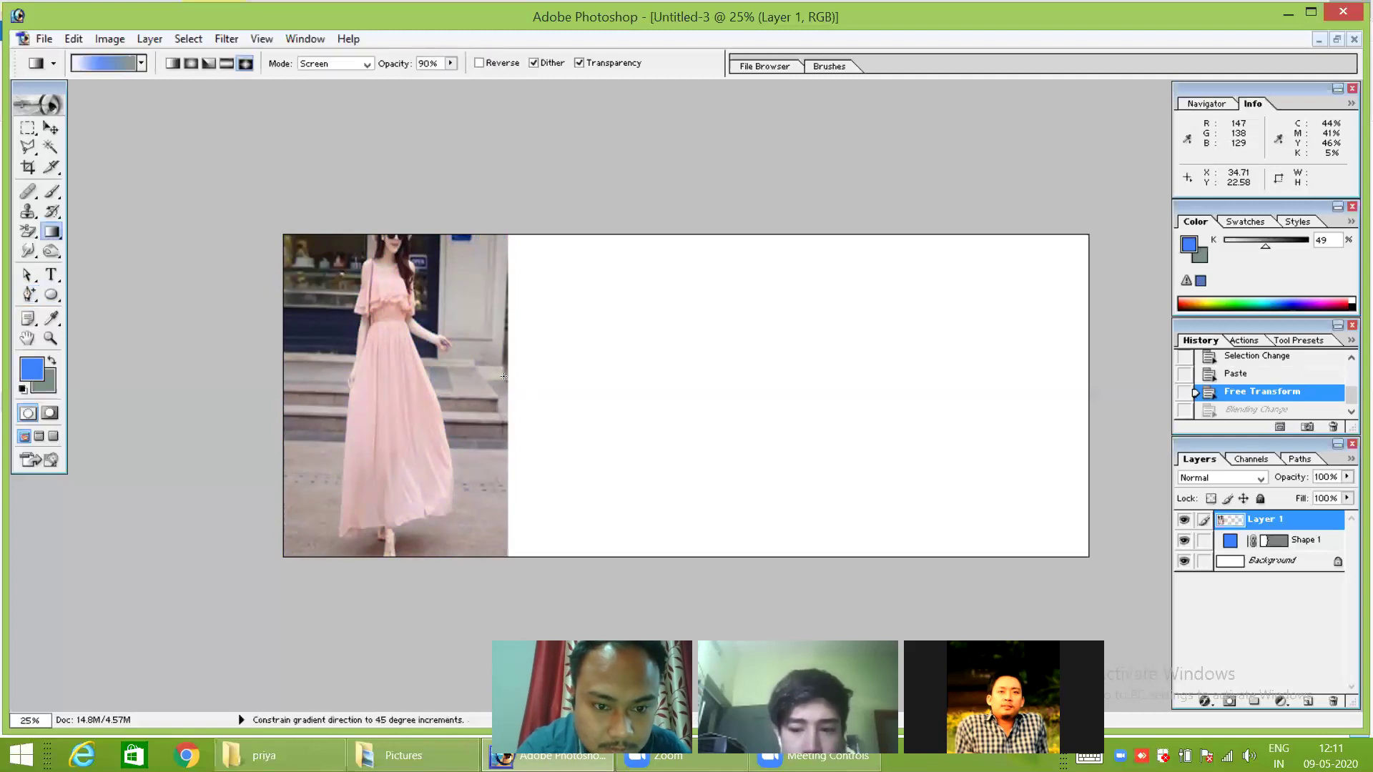
pyautogui.hotkey('shift', 'g')
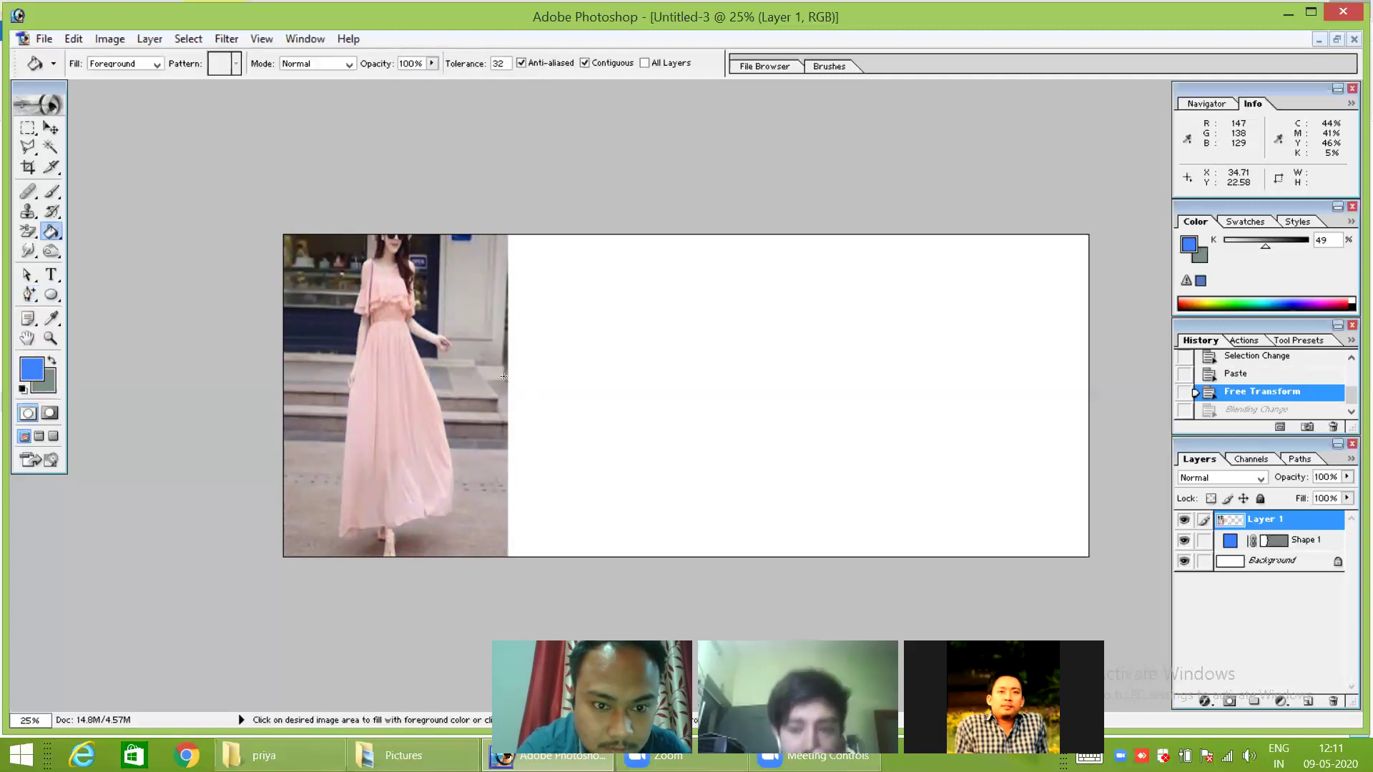
pyautogui.hotkey('shift', 'g')
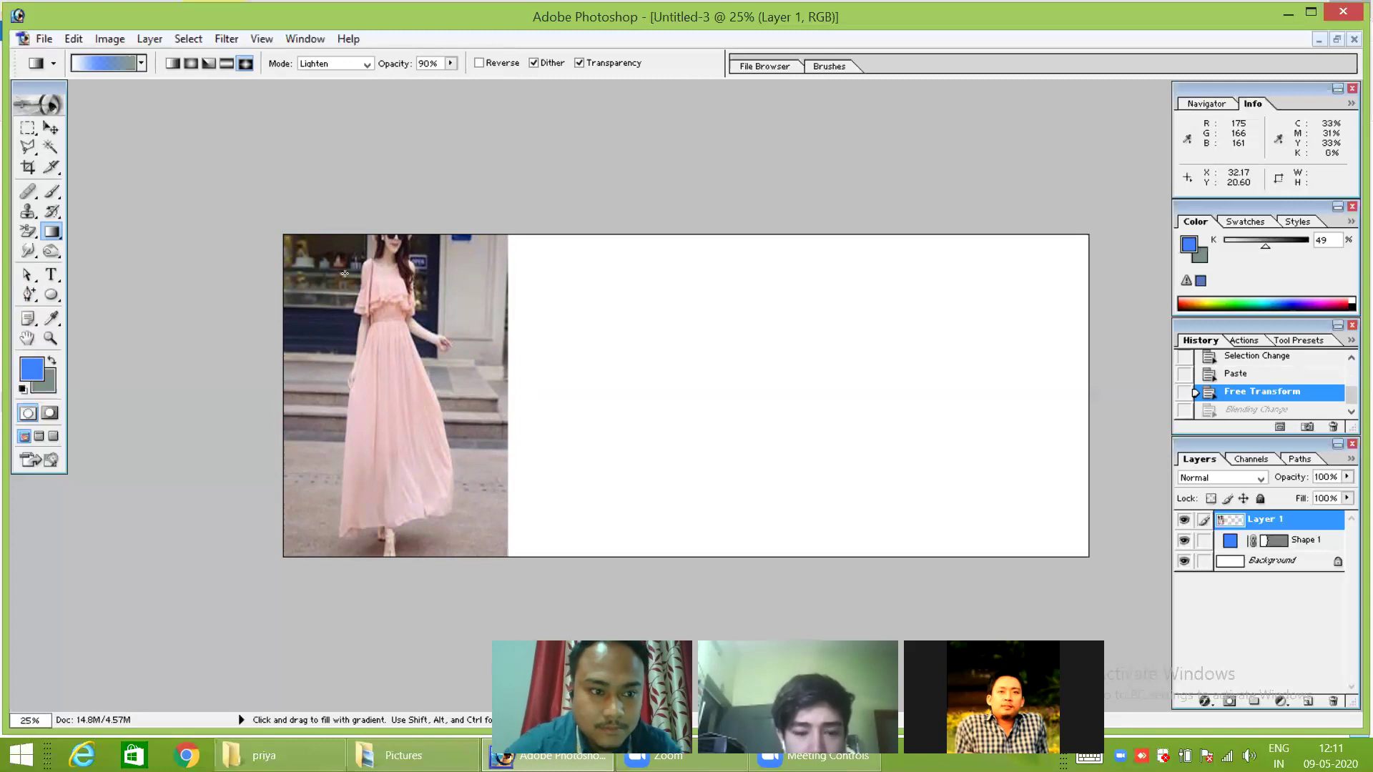
pyautogui.click(27, 276)
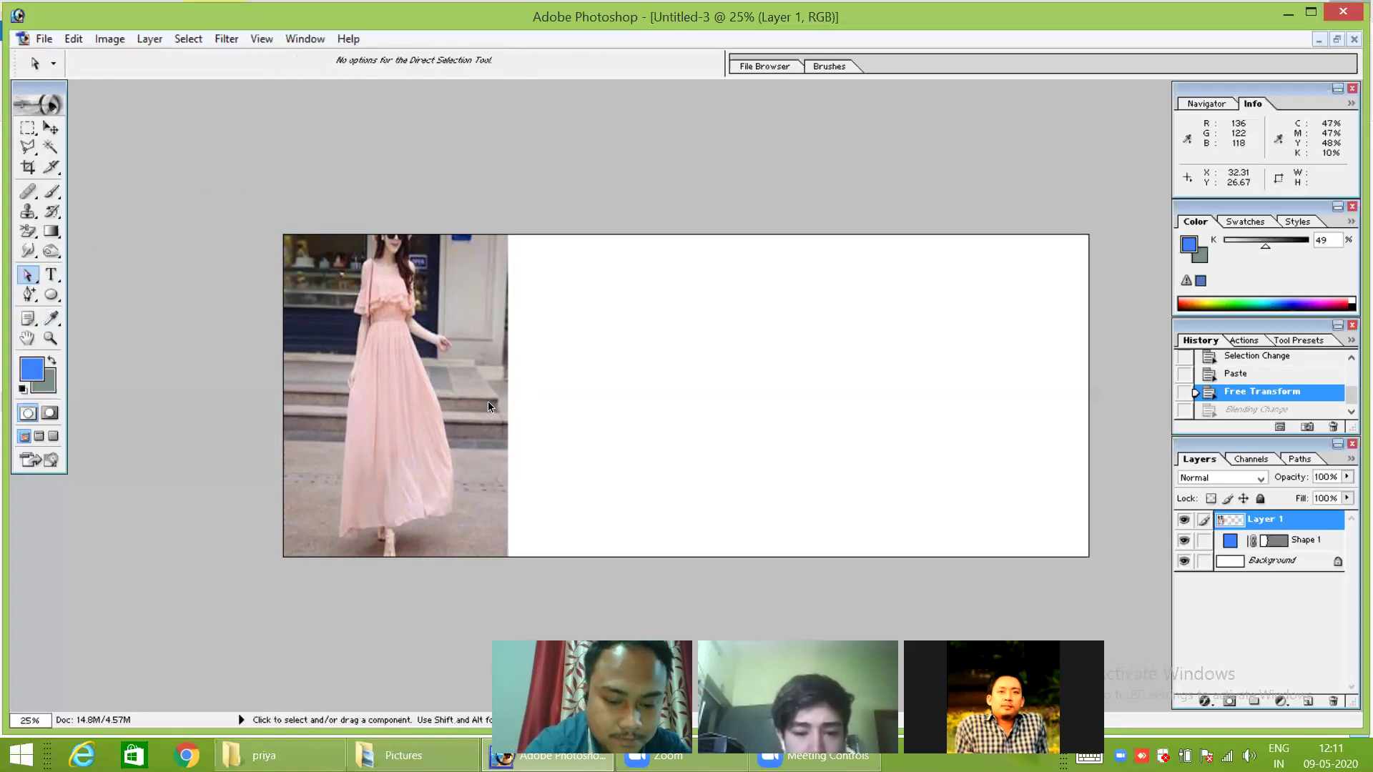
pyautogui.click(50, 128)
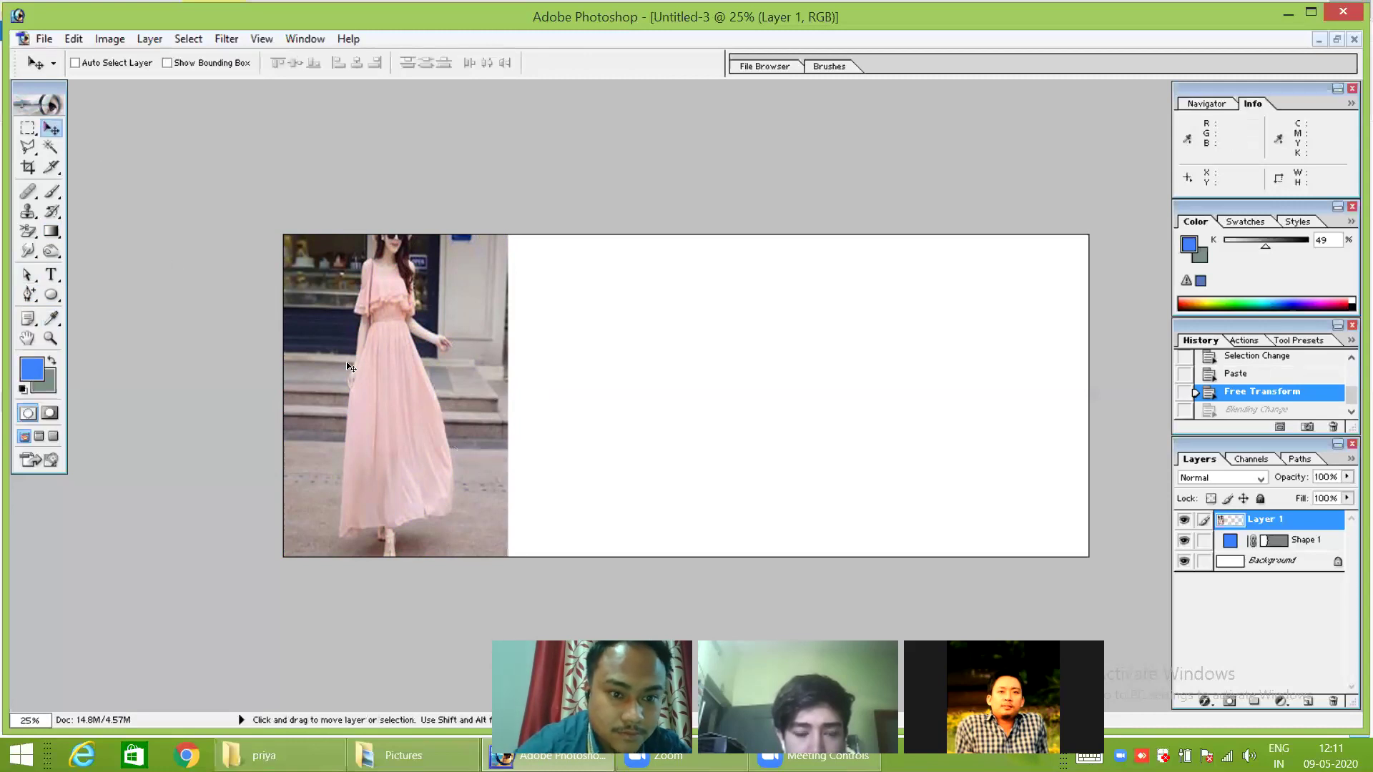
pyautogui.press('g')
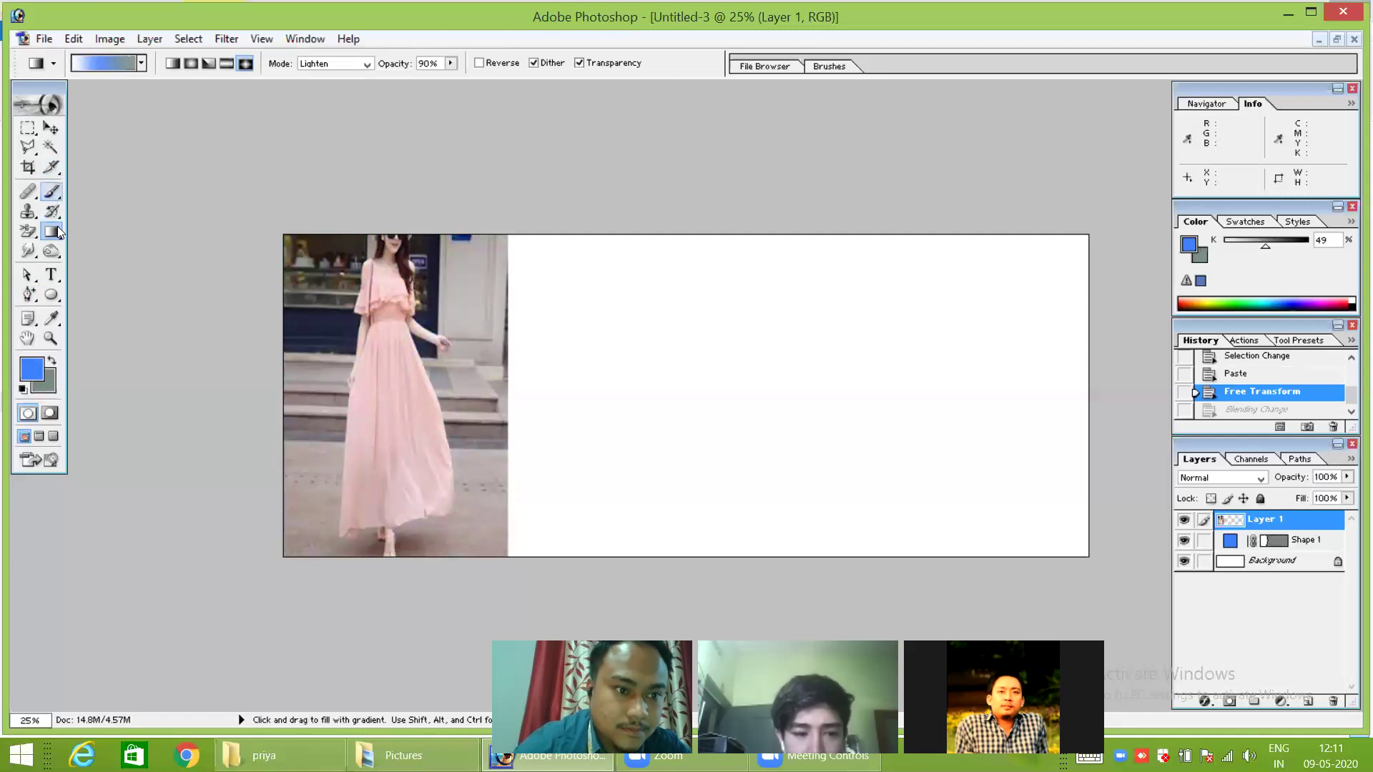
pyautogui.click(50, 128)
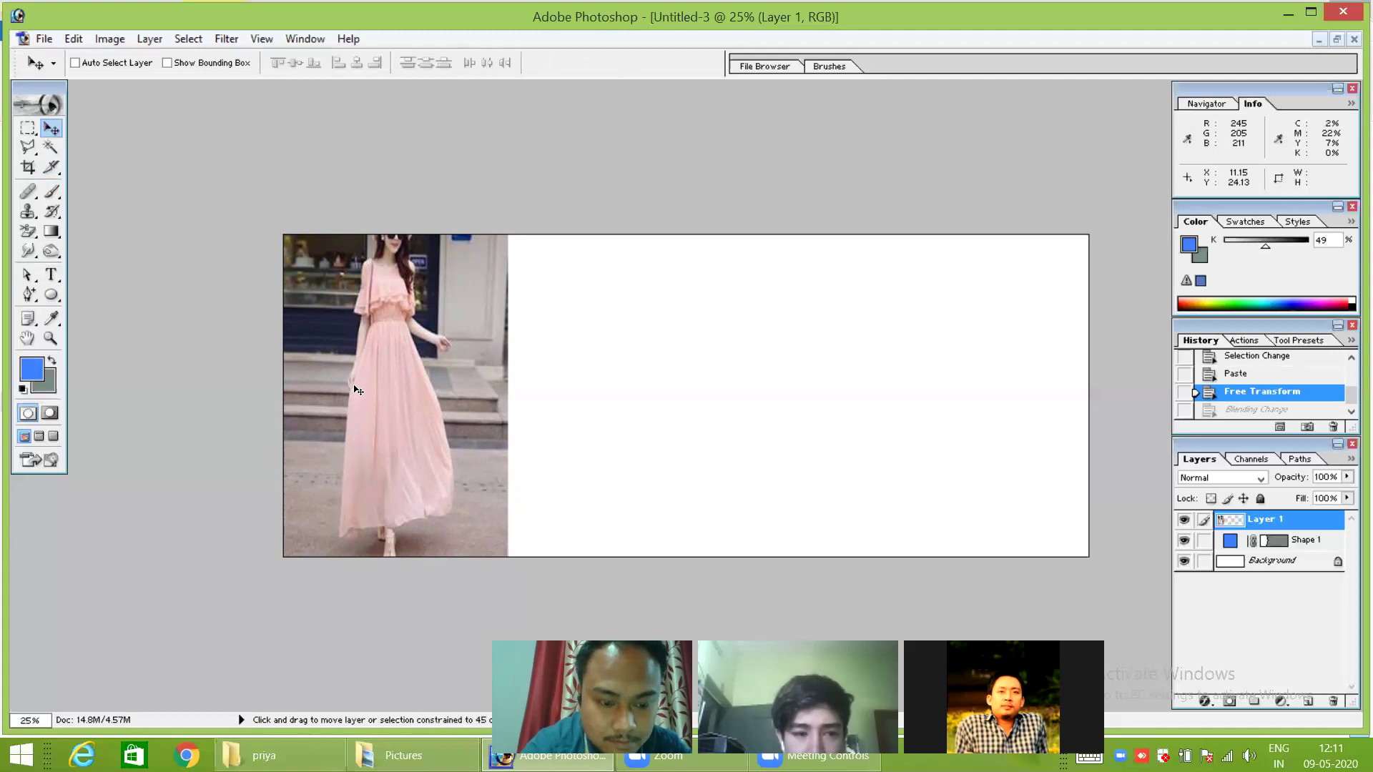
pyautogui.hotkey('ctrl', 'z')
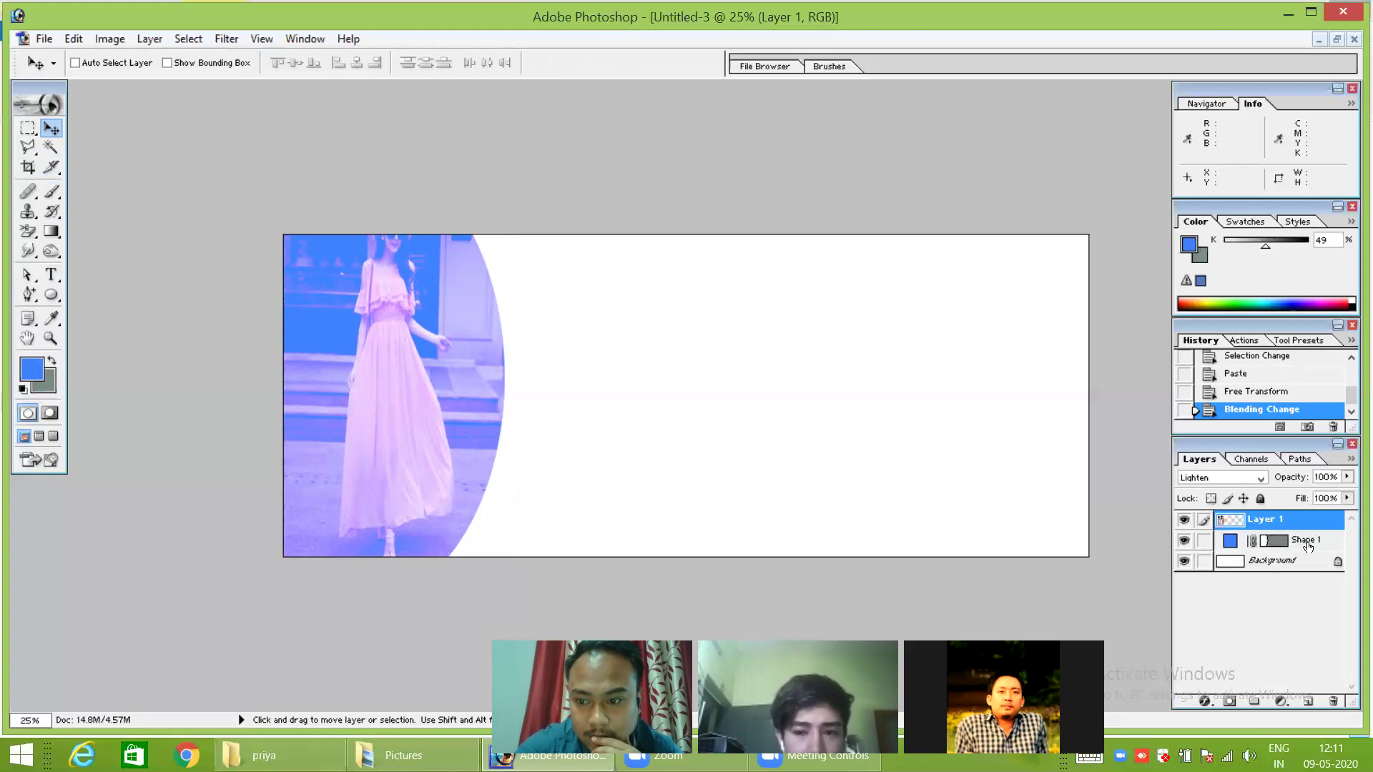
# Try deleting the blue ellipse layer beneath the photo, and undo the deletion.
pyautogui.moveTo(1310, 560); pyautogui.dragTo(1335, 703)
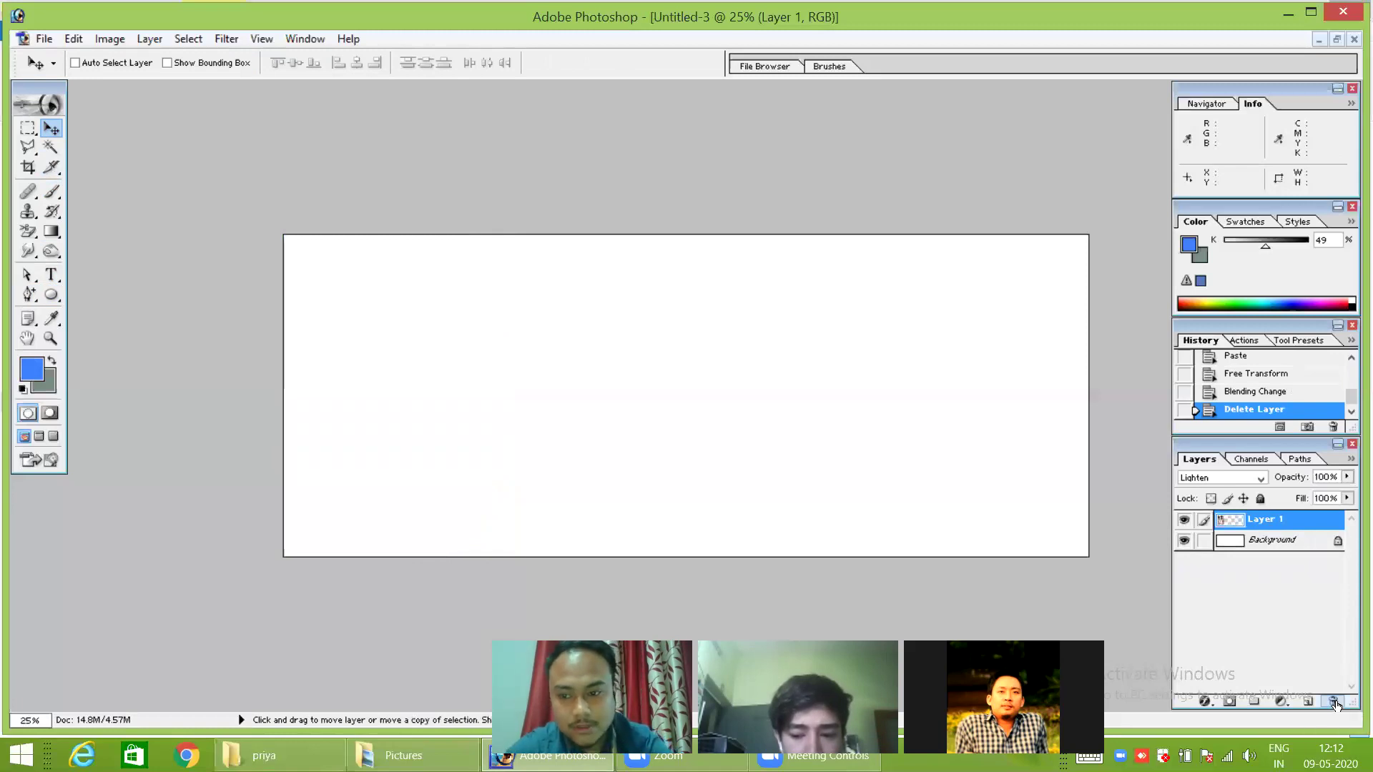
pyautogui.hotkey('ctrl', 'z')
# Select the blue ellipse shape layer and set the foreground color to near-white (H 219°, S 1%, B 100%).
pyautogui.click(1236, 543)
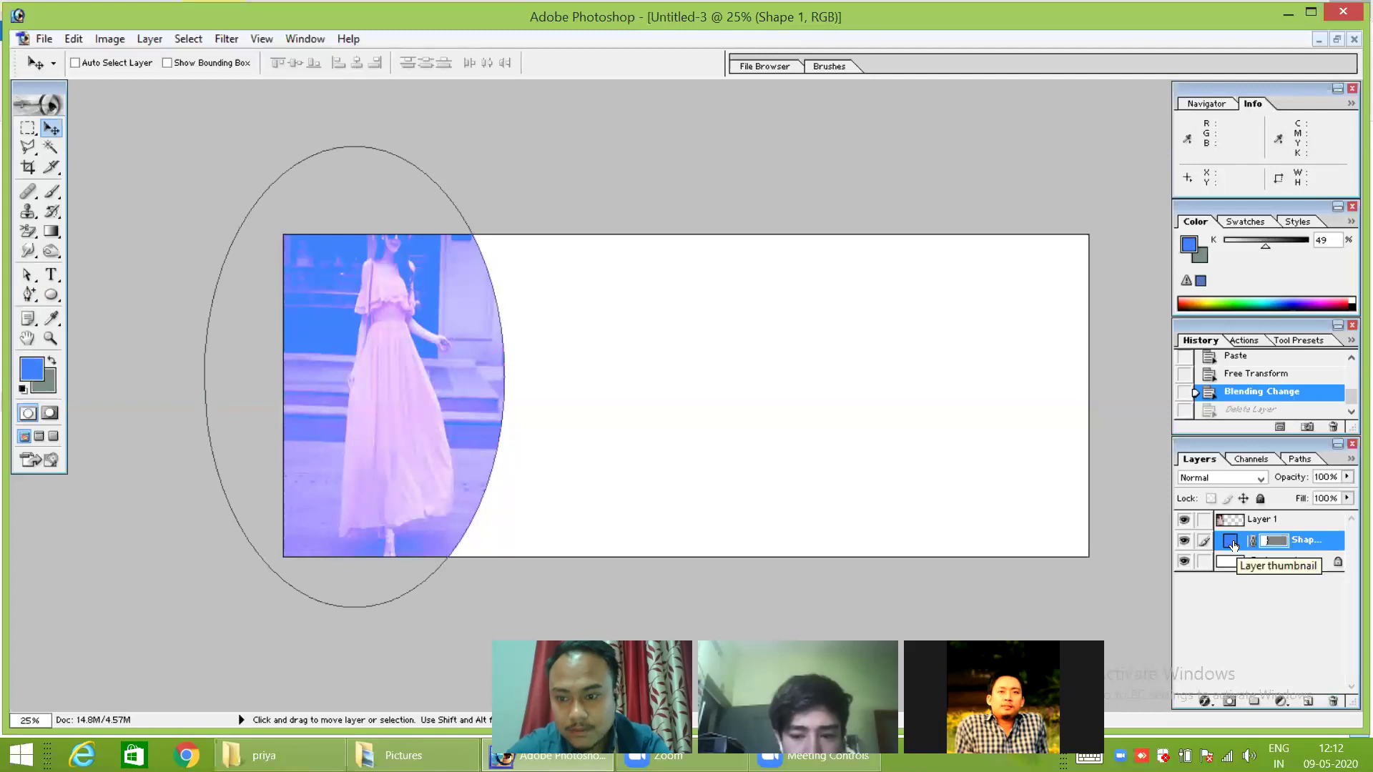
pyautogui.click(39, 373)
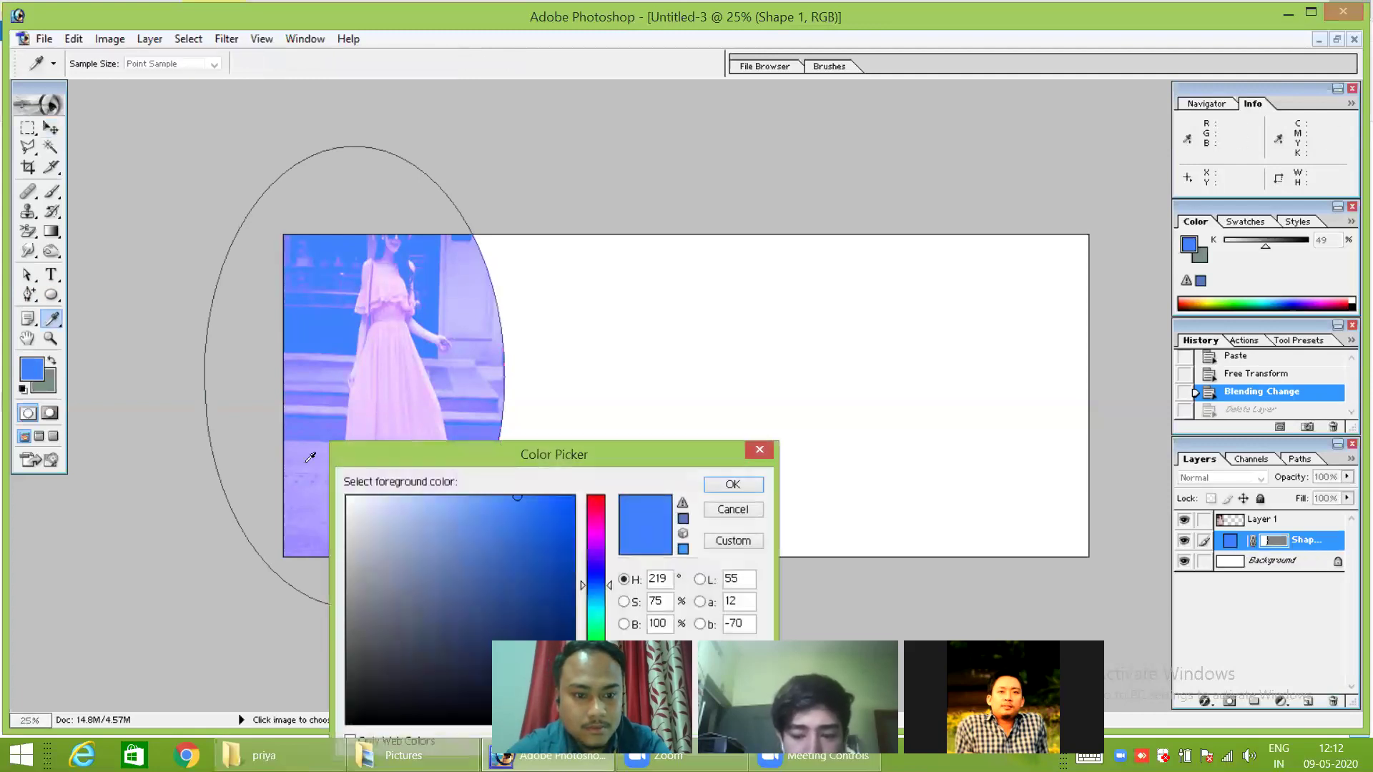
pyautogui.click(350, 499)
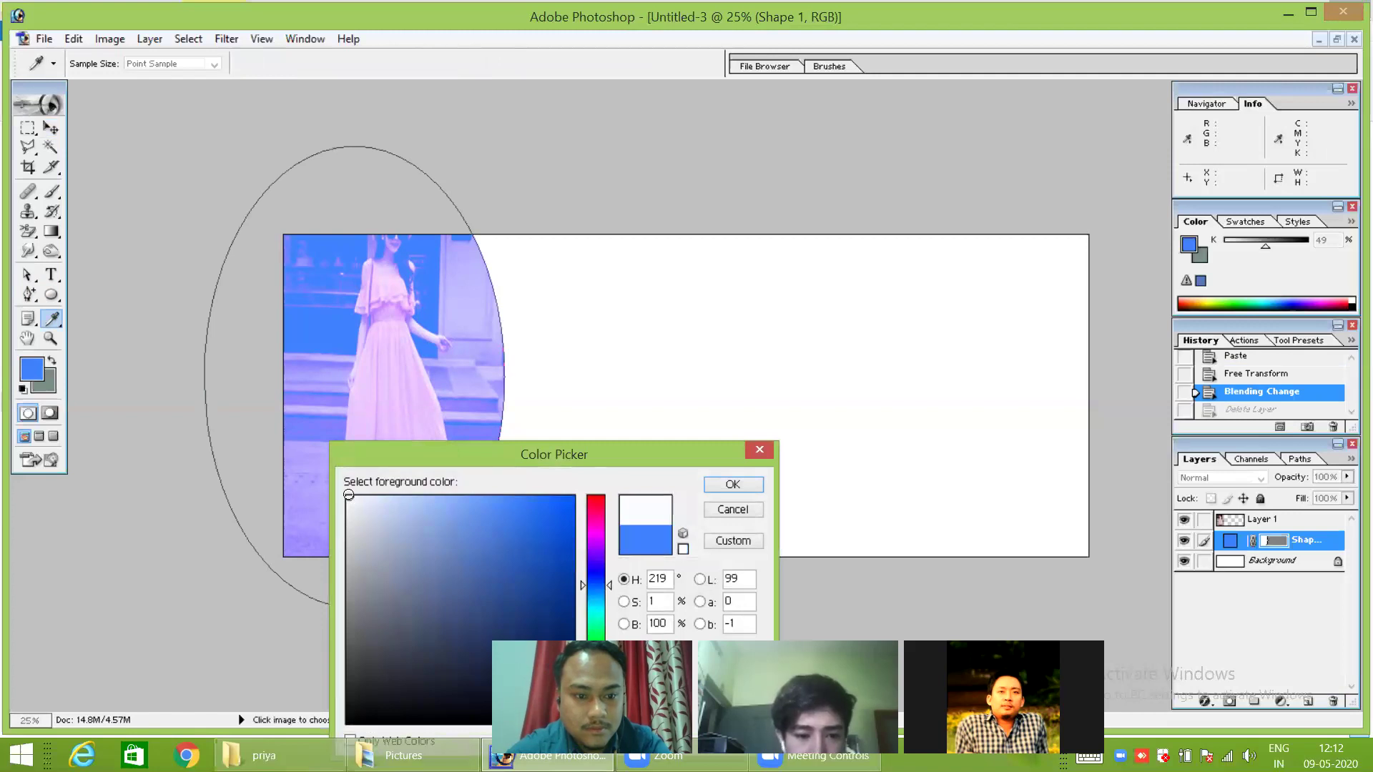
pyautogui.click(752, 487)
pyautogui.press('v')
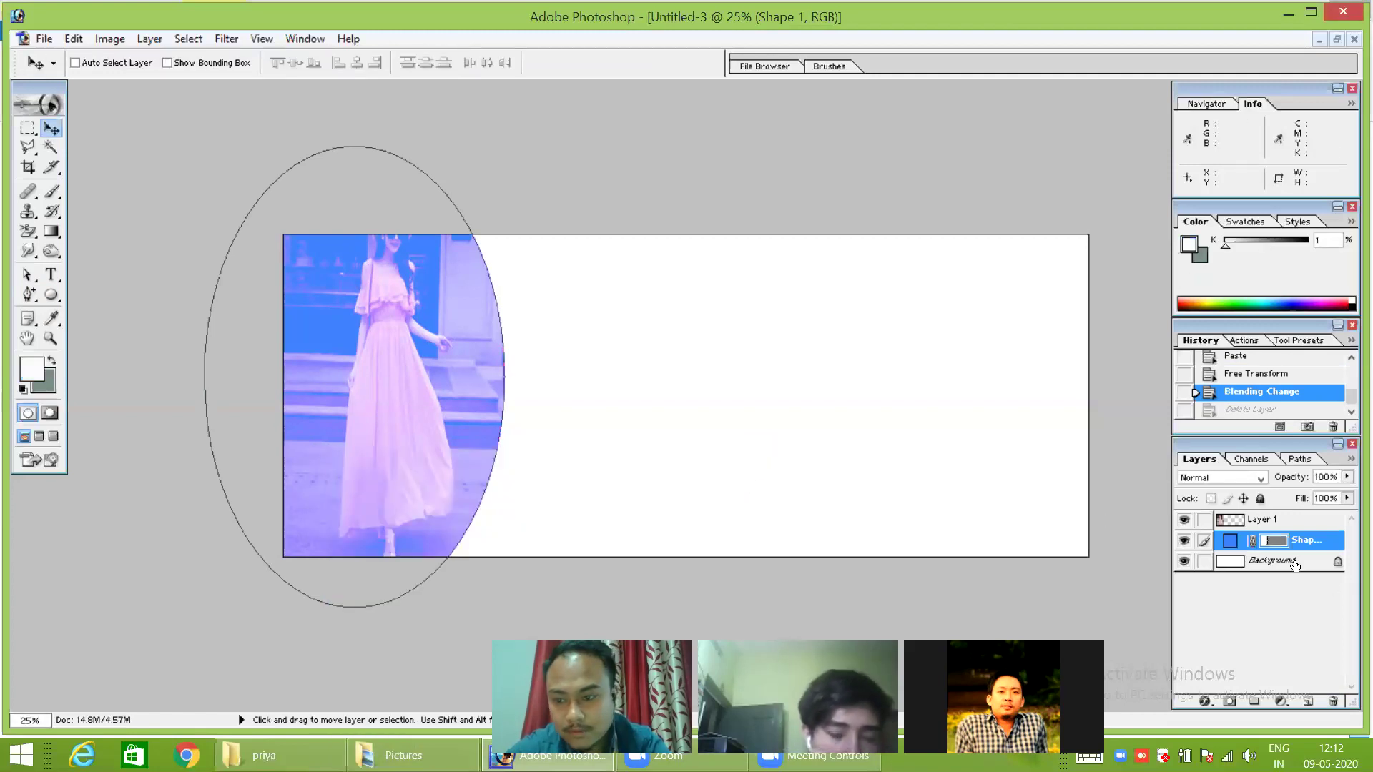
# Hide and show the blue ellipse layer to compare the photo with and without it.
pyautogui.click(1231, 519)
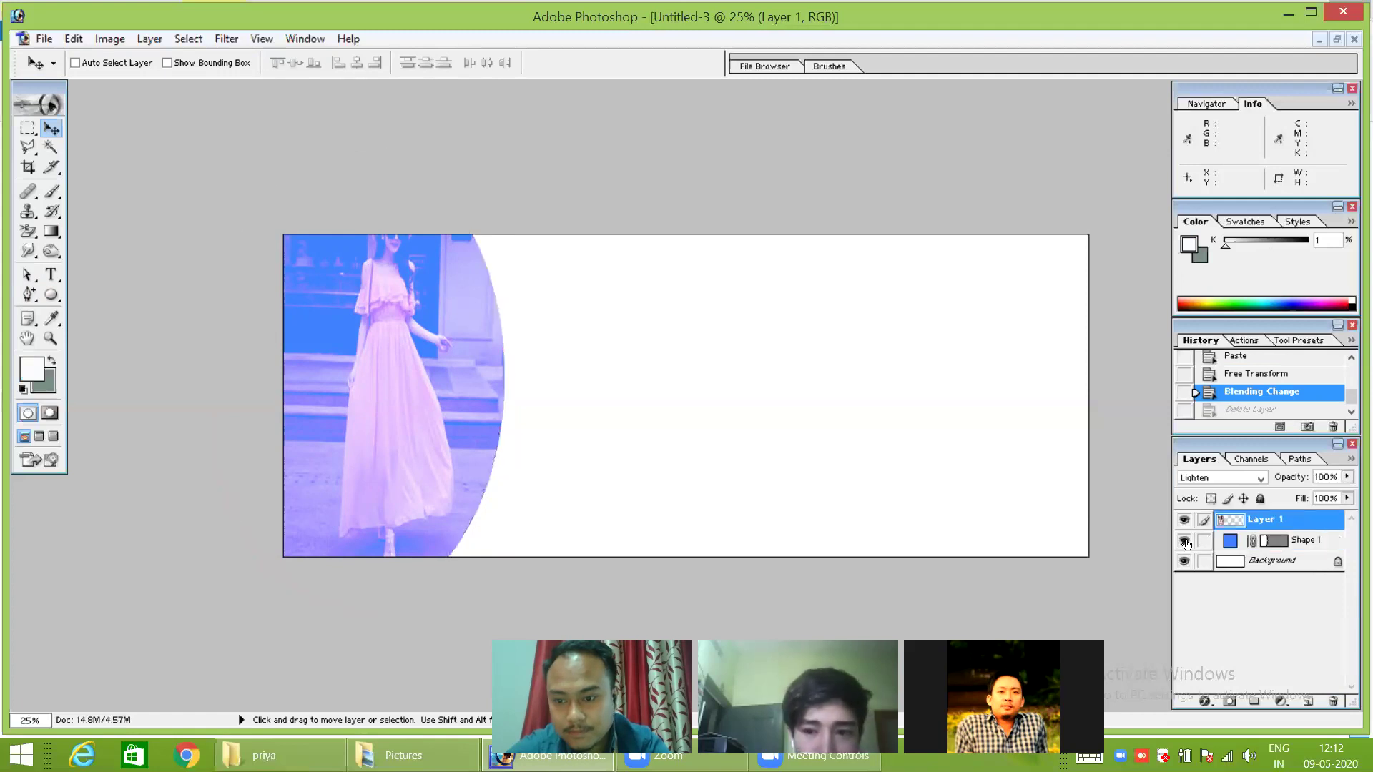
pyautogui.click(1185, 542)
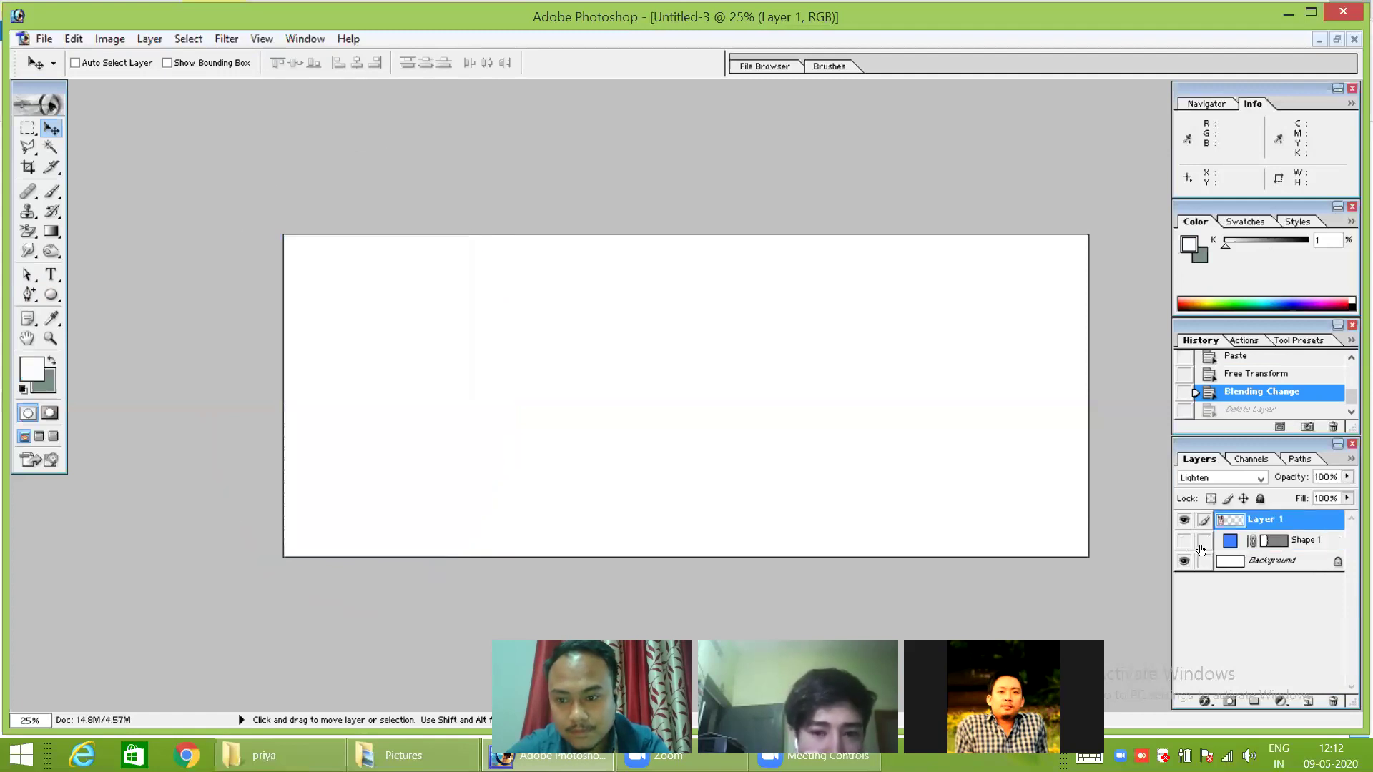
pyautogui.click(1185, 542)
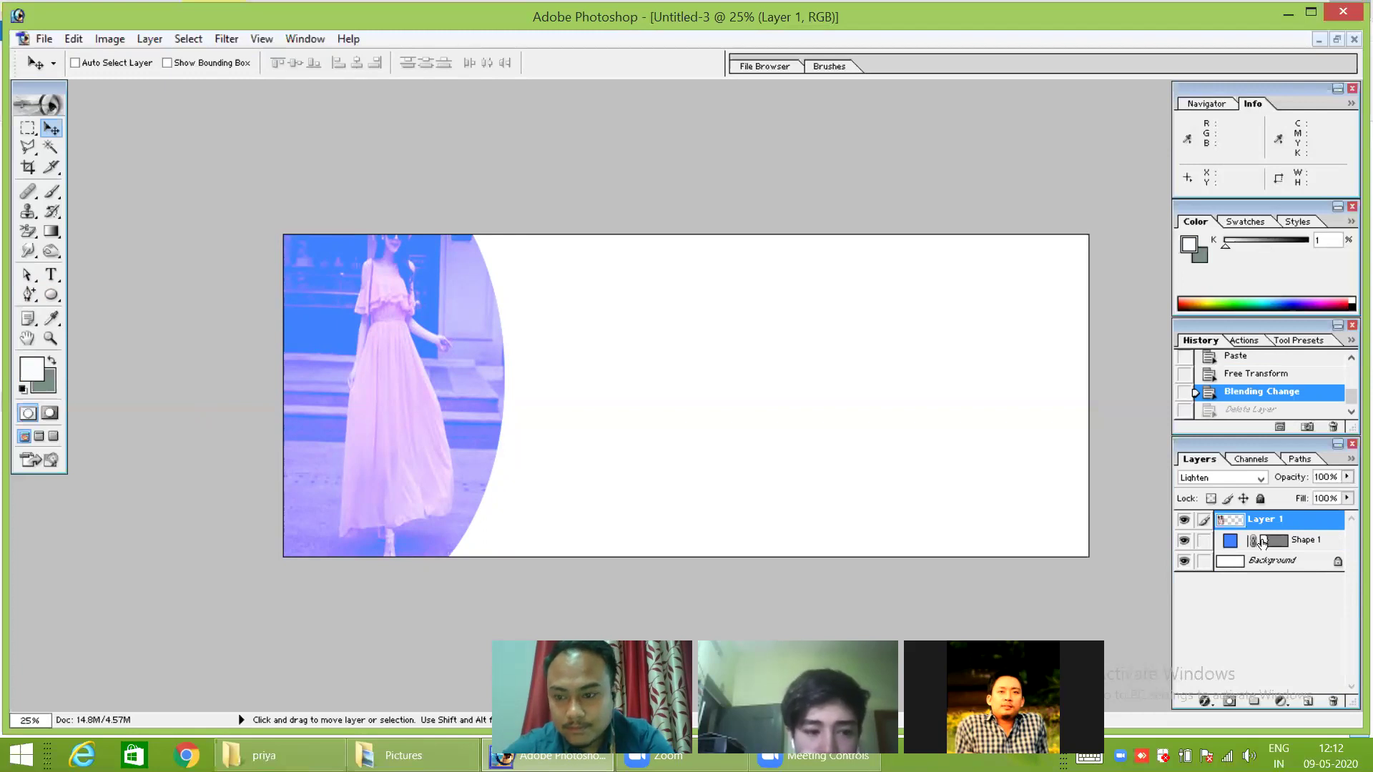
# Fill the ellipse shape layer with the near-white foreground color while the photo layer is hidden, and show the photo layer again.
pyautogui.click(1231, 544)
pyautogui.rightClick(1231, 544)
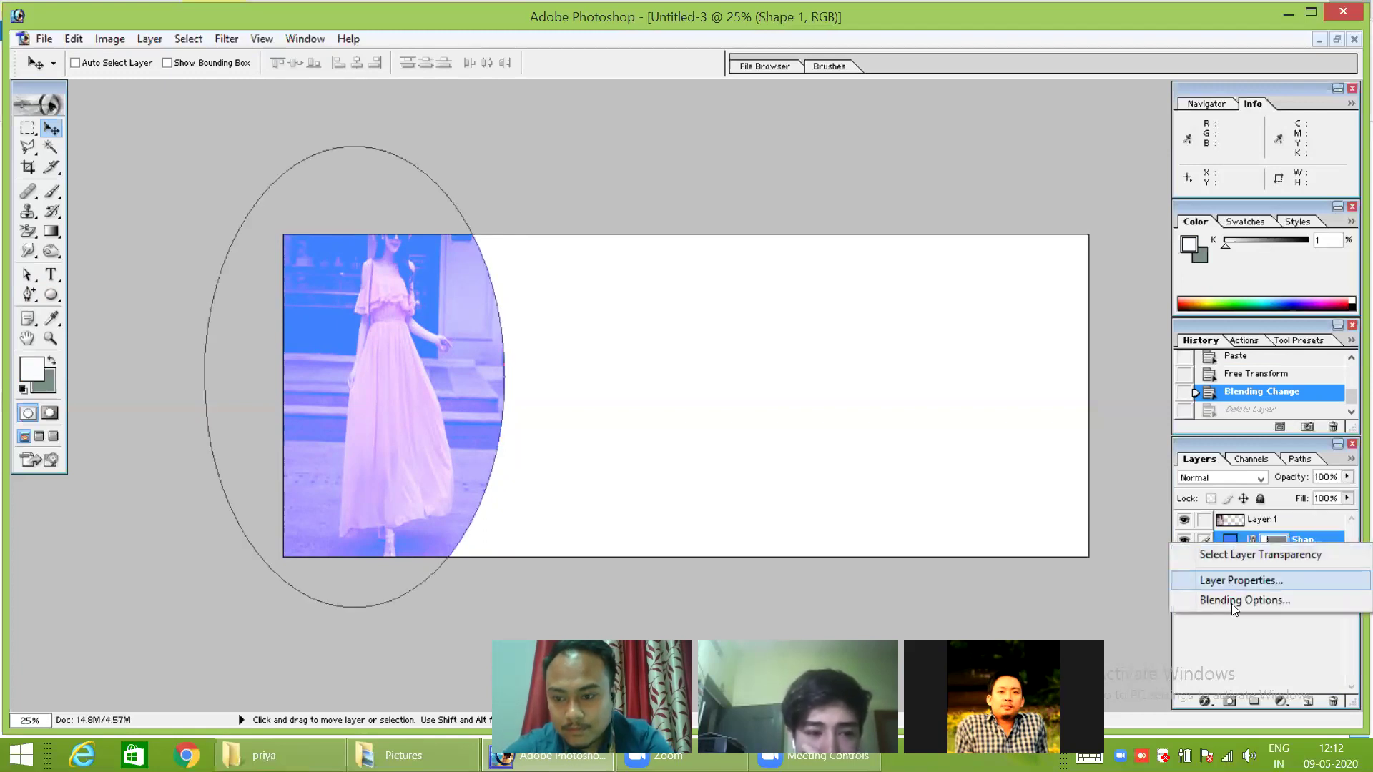
pyautogui.click(1206, 540)
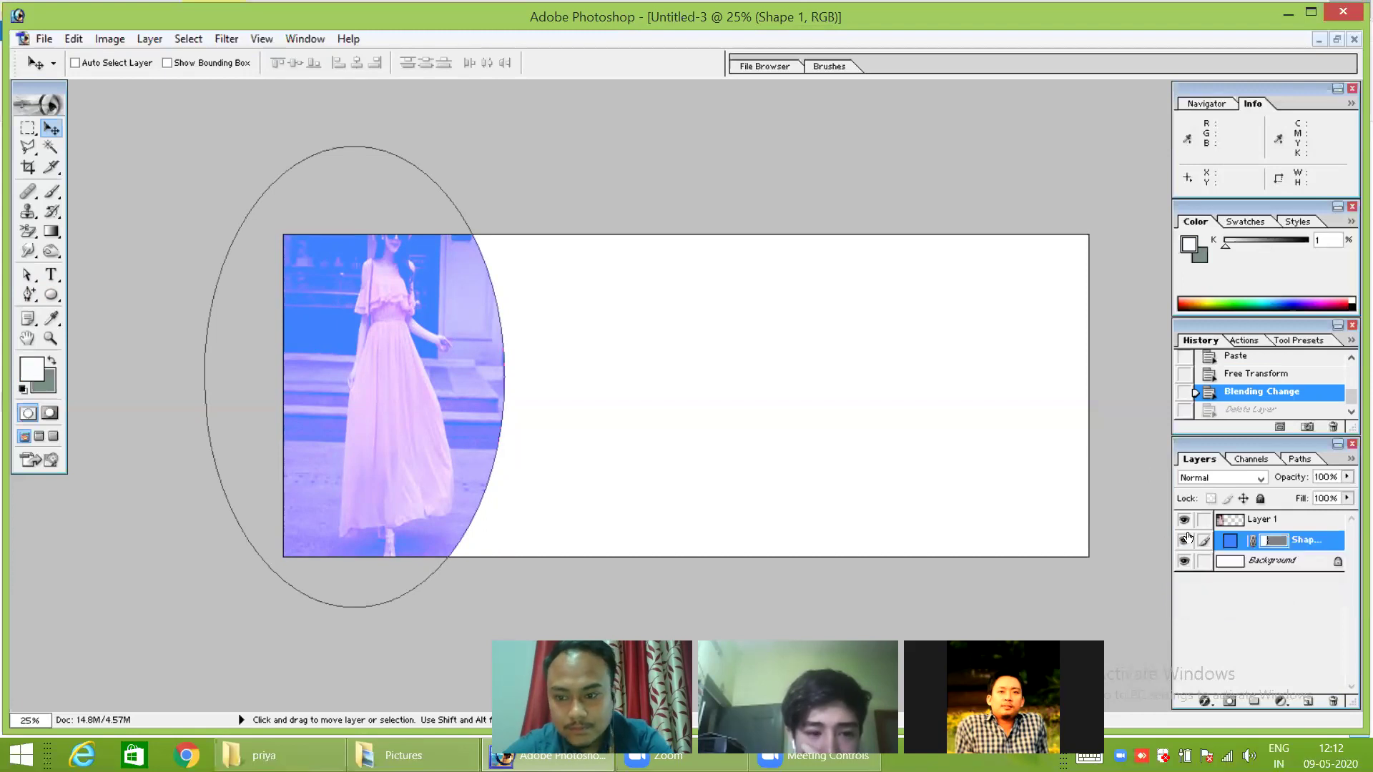
pyautogui.click(1185, 541)
pyautogui.click(1185, 541)
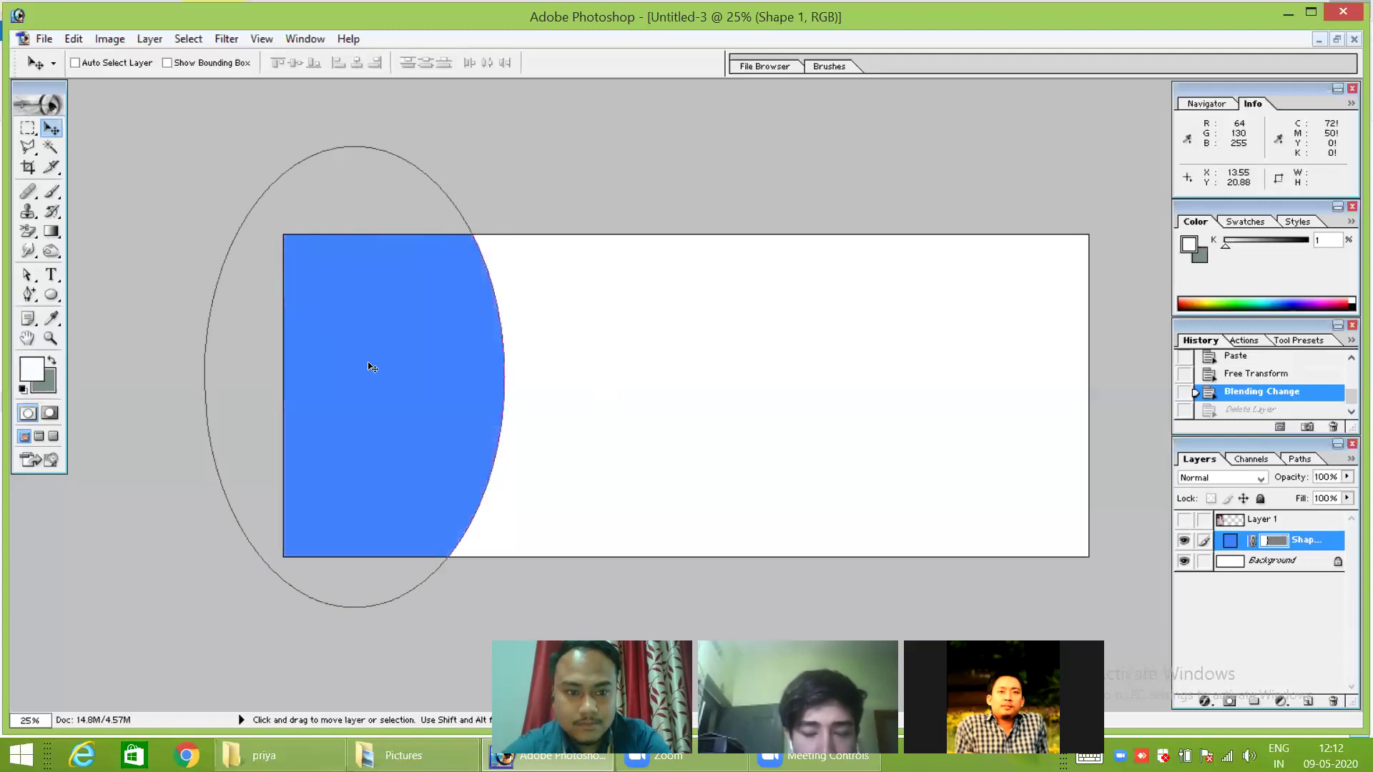
pyautogui.rightClick(370, 364)
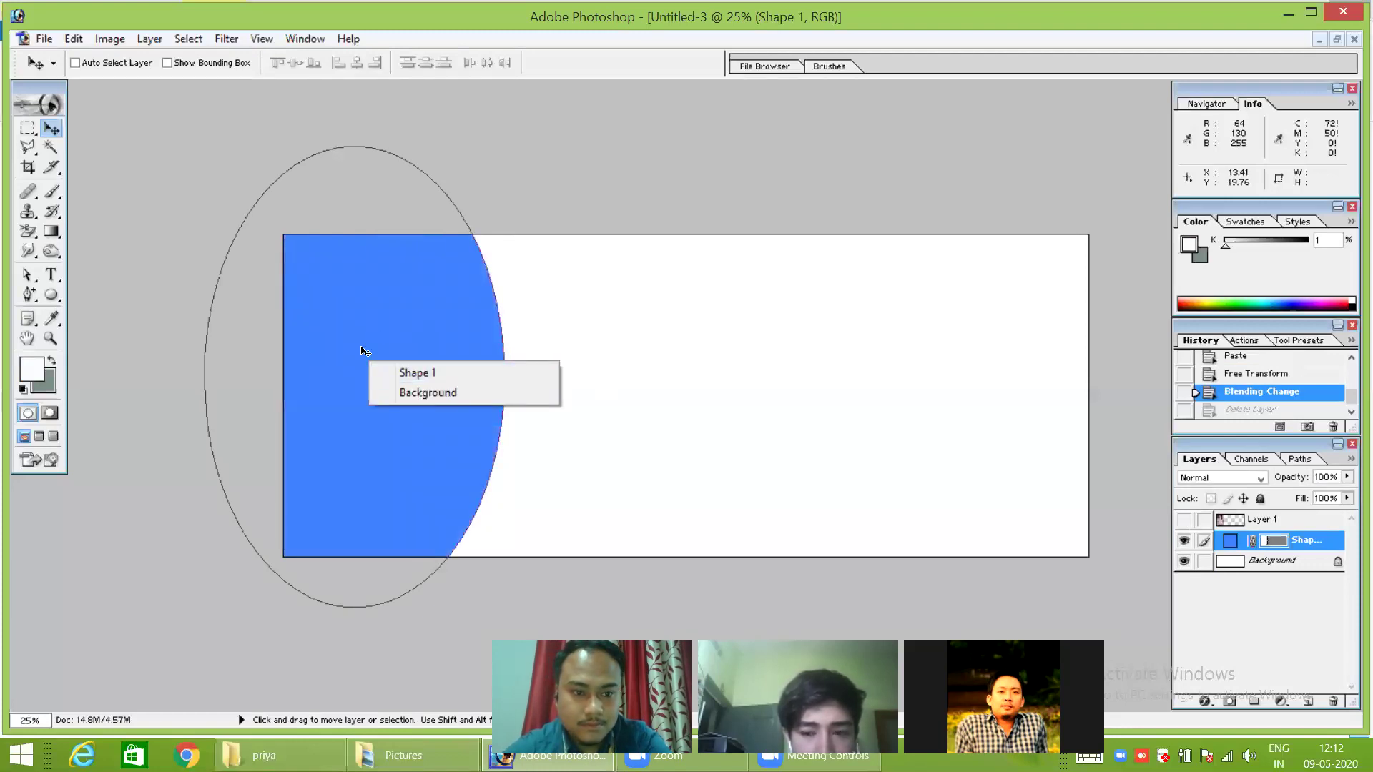
pyautogui.click(362, 352)
pyautogui.hotkey('alt', 'BackSpace')
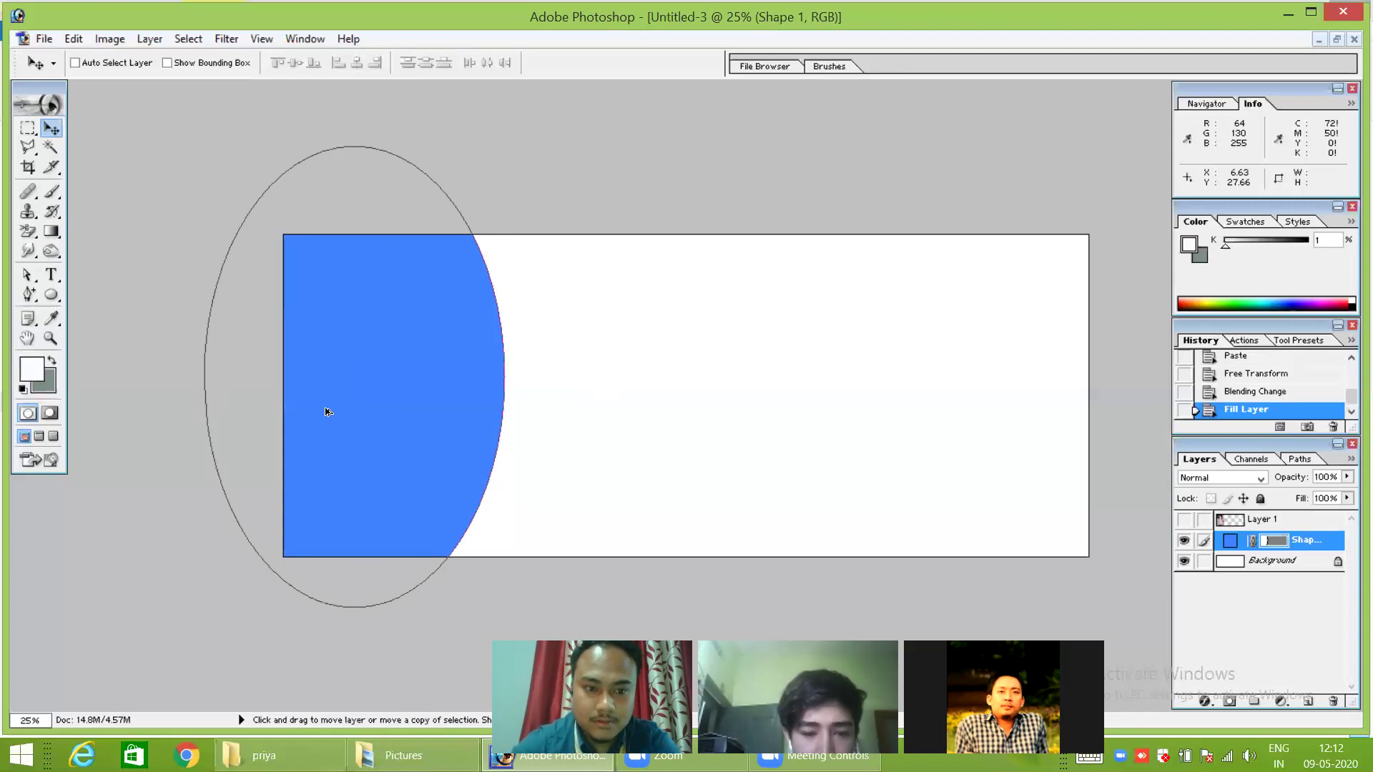
pyautogui.click(1184, 522)
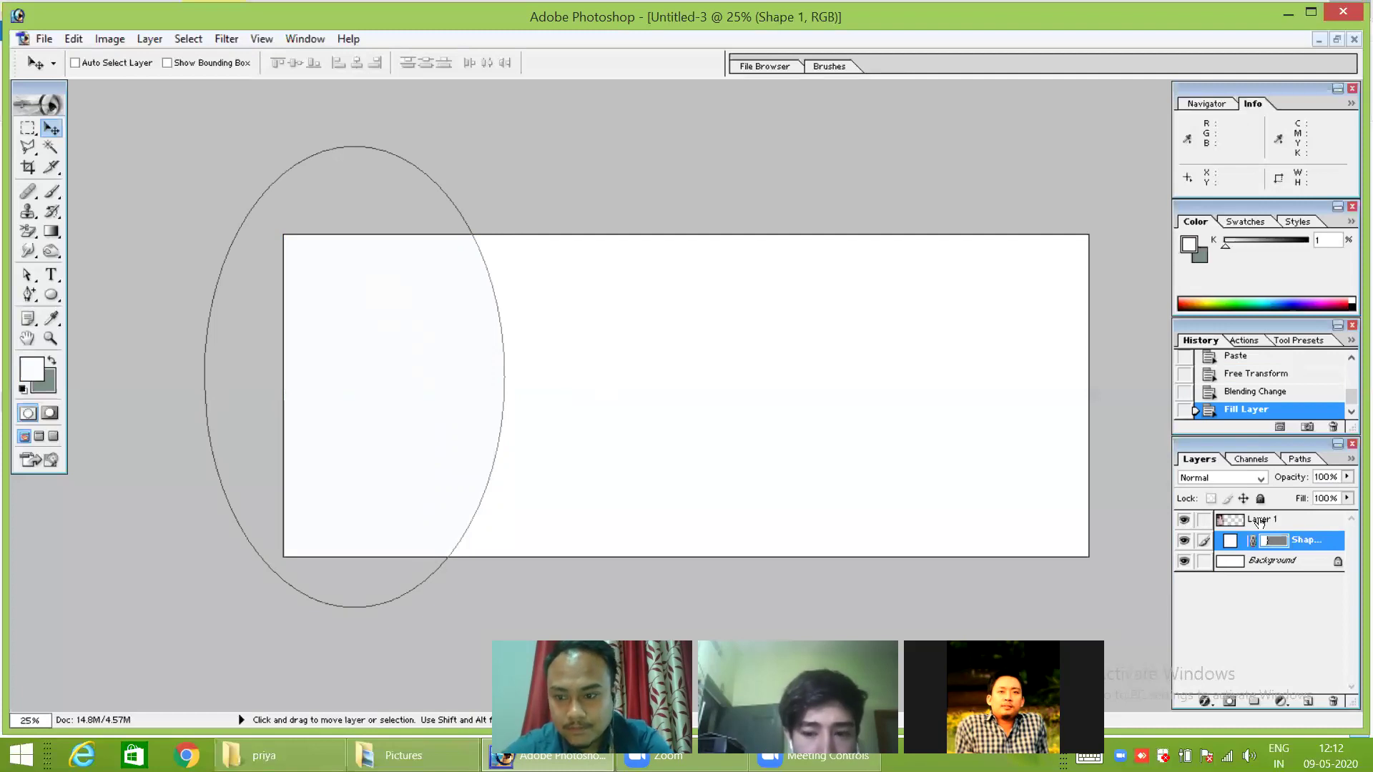
# Move the photo layer below the ellipse shape layer in the stacking order.
pyautogui.click(1260, 521)
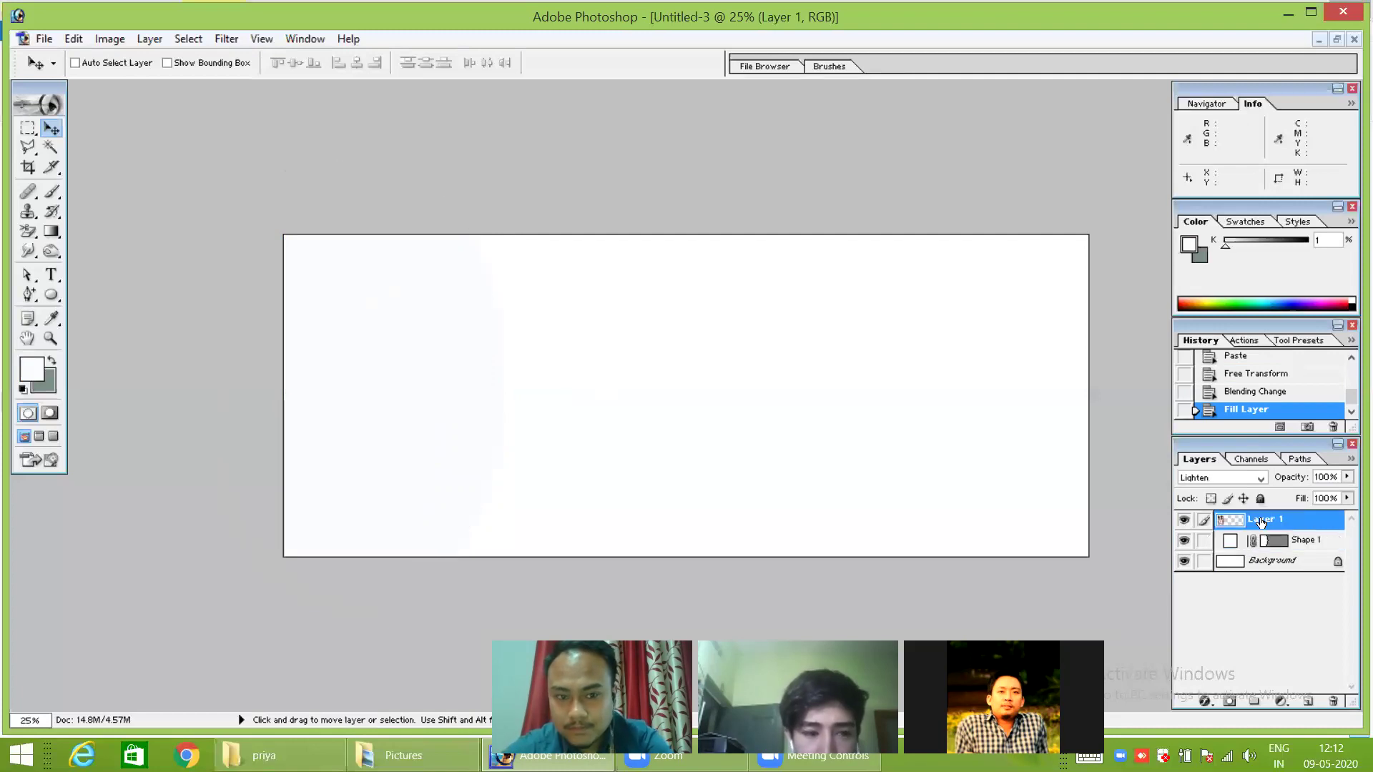
pyautogui.click(1206, 544)
pyautogui.click(1205, 544)
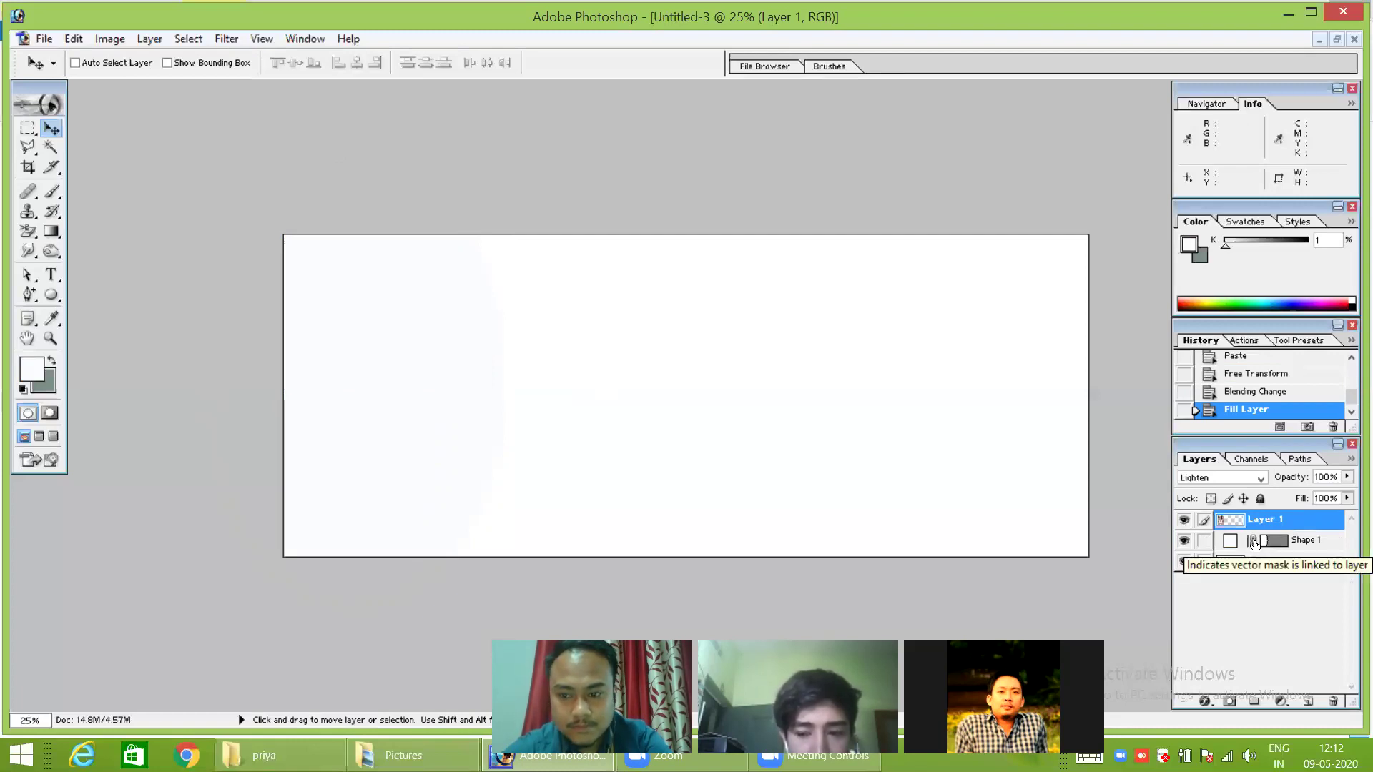
pyautogui.moveTo(1257, 526); pyautogui.dragTo(1258, 562)
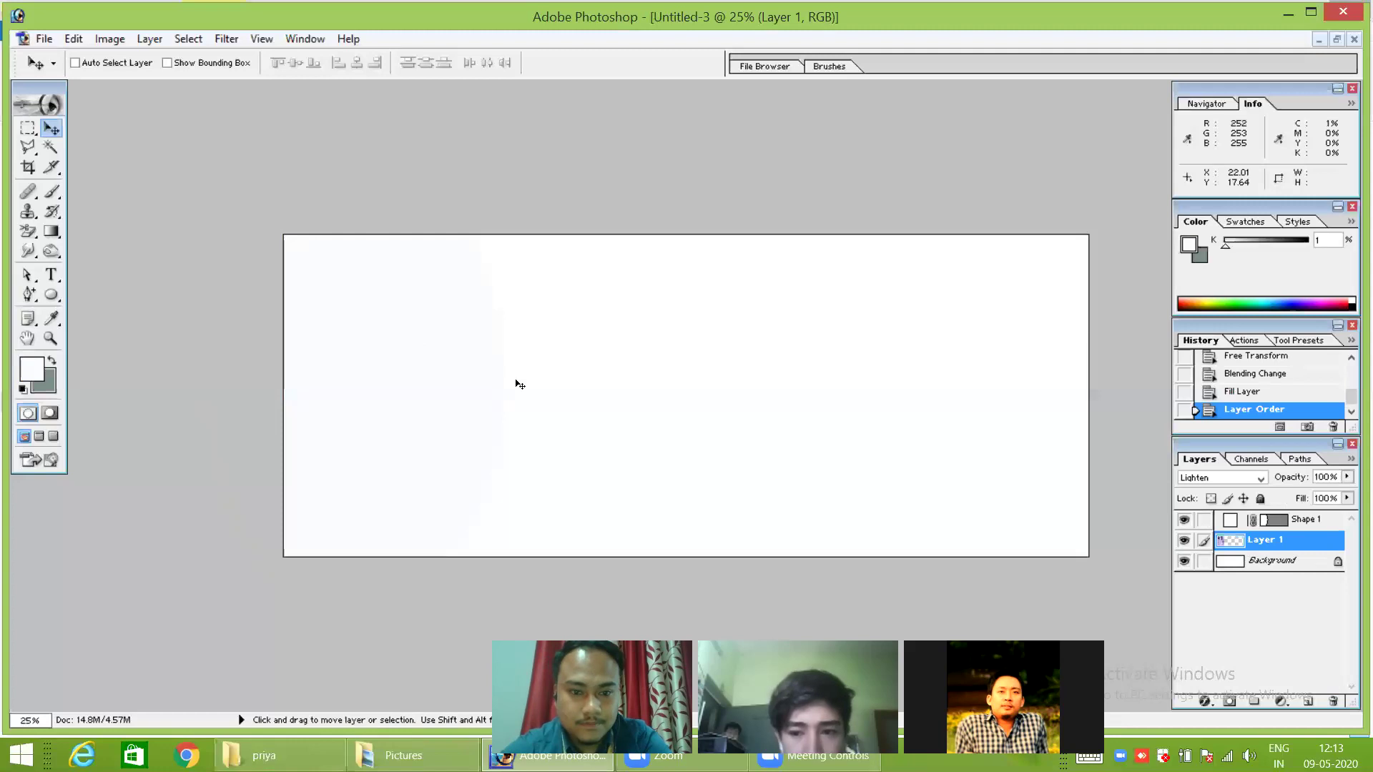
# Undo the layer reorder, the white shape fill and the photo's blending change.
pyautogui.click(1270, 523)
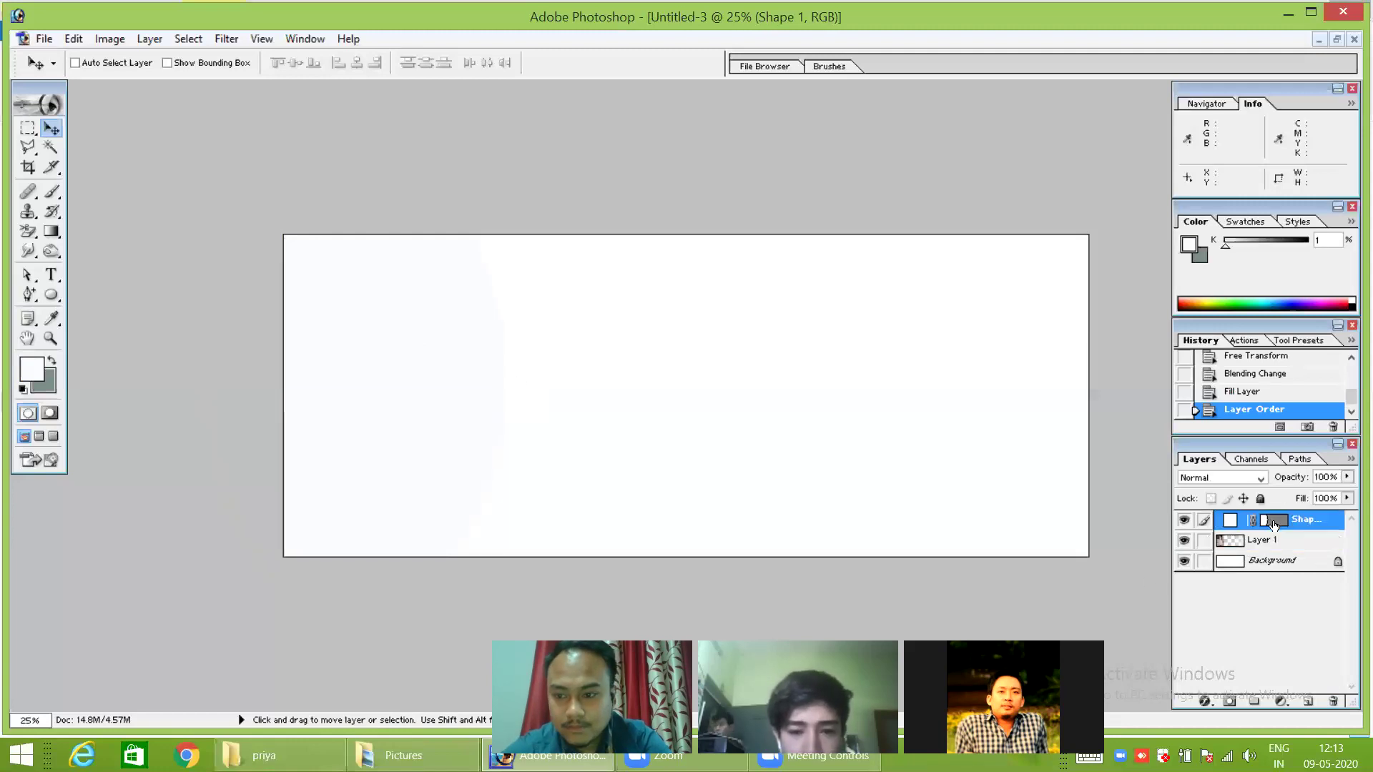
pyautogui.hotkey('ctrl', 'alt', 'z')
pyautogui.hotkey('ctrl', 'alt', 'z')
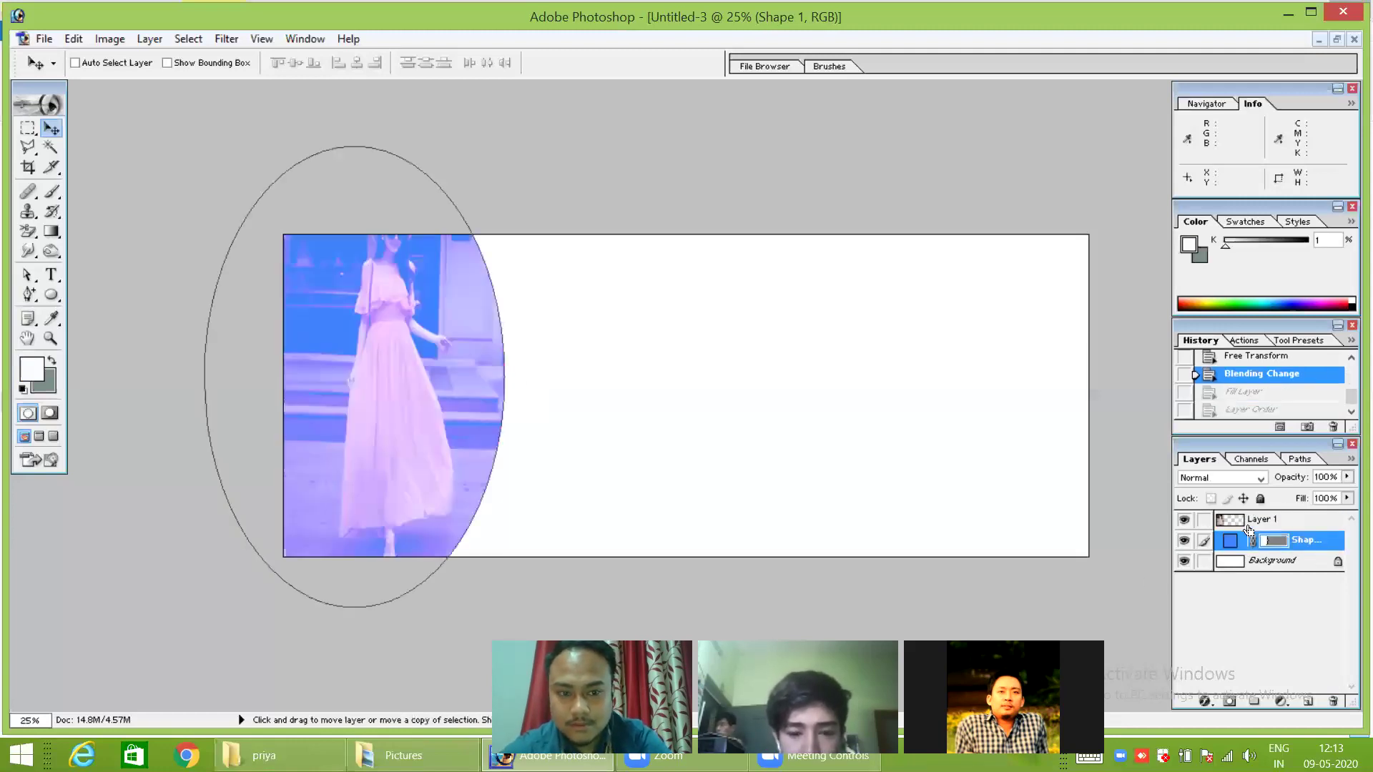
pyautogui.hotkey('ctrl', 'alt', 'z')
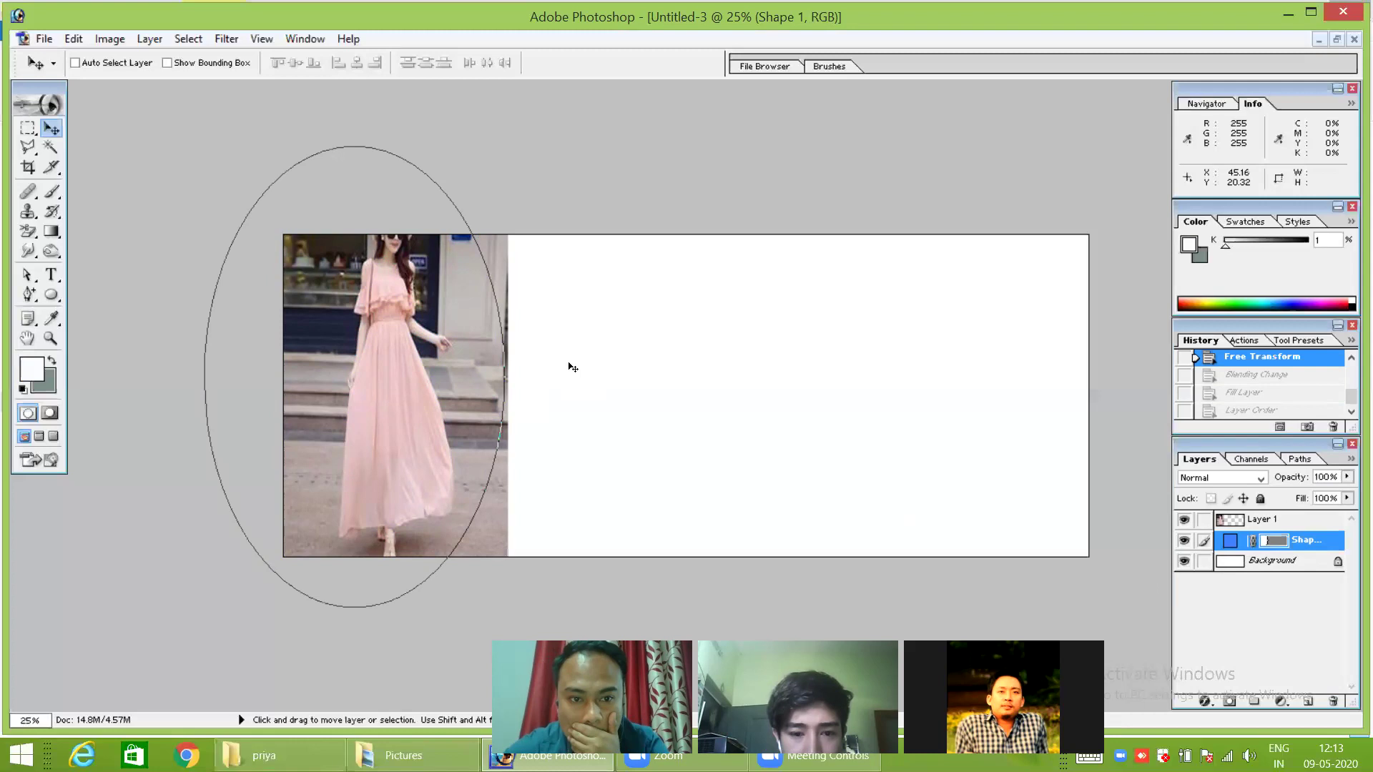
pyautogui.press('shift')
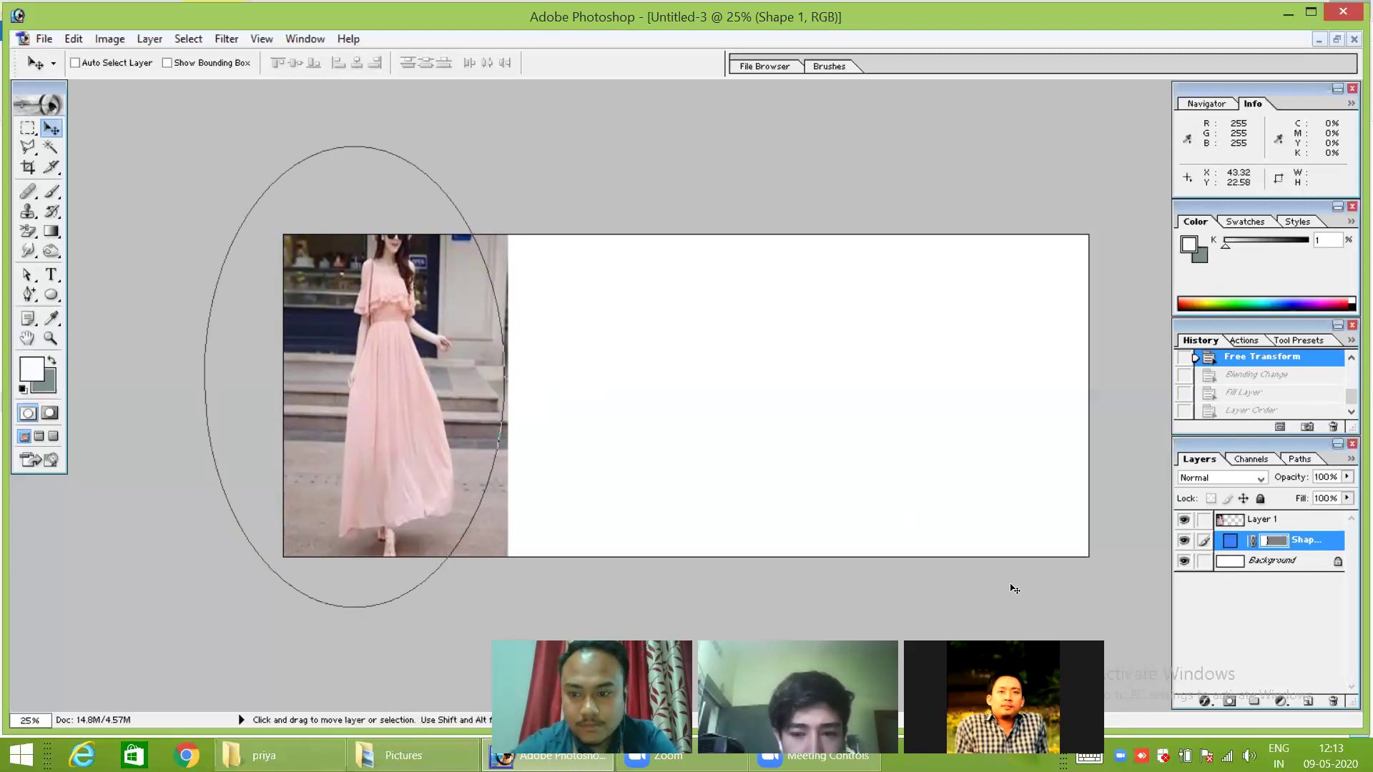
# Try the Lighten blending mode on the dress photo layer above the blue ellipse.
pyautogui.click(1224, 522)
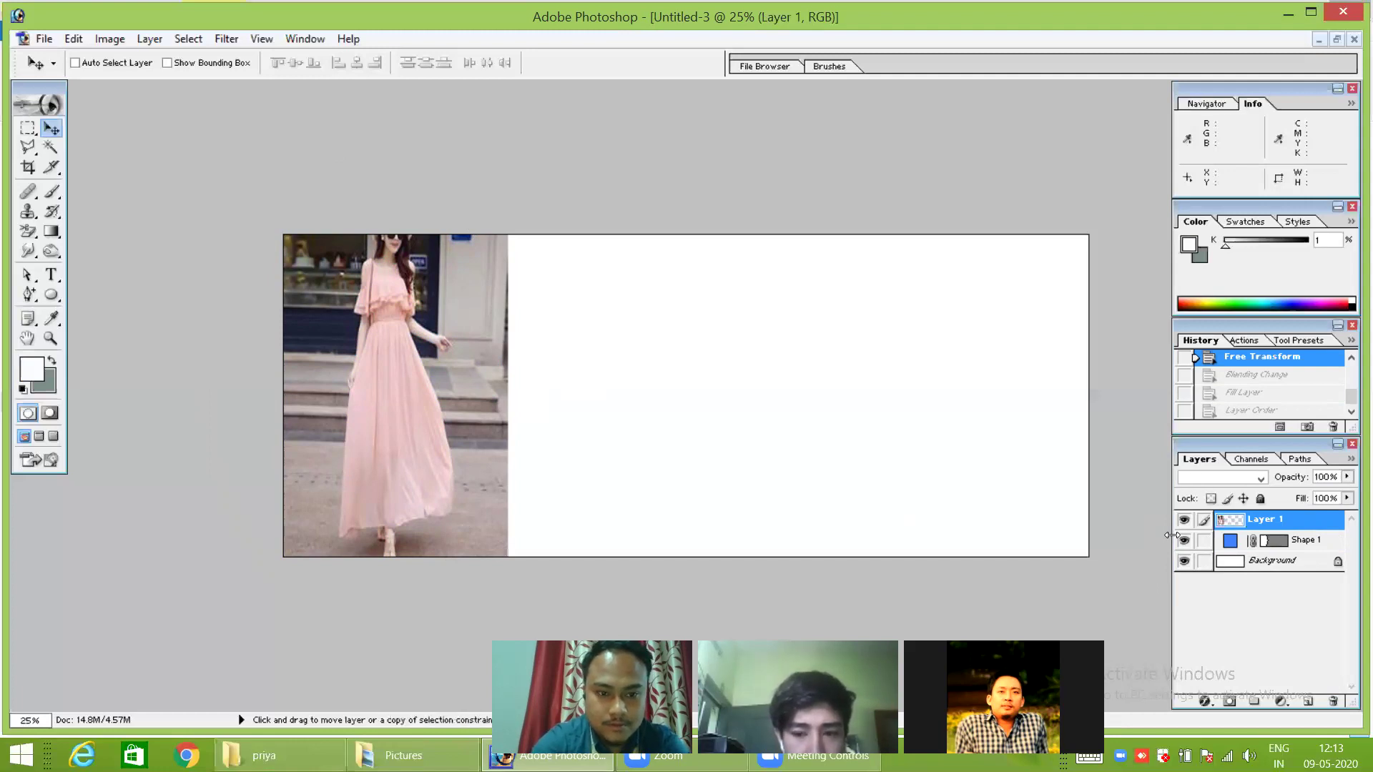
pyautogui.hotkey('shift', 'alt', 'g')
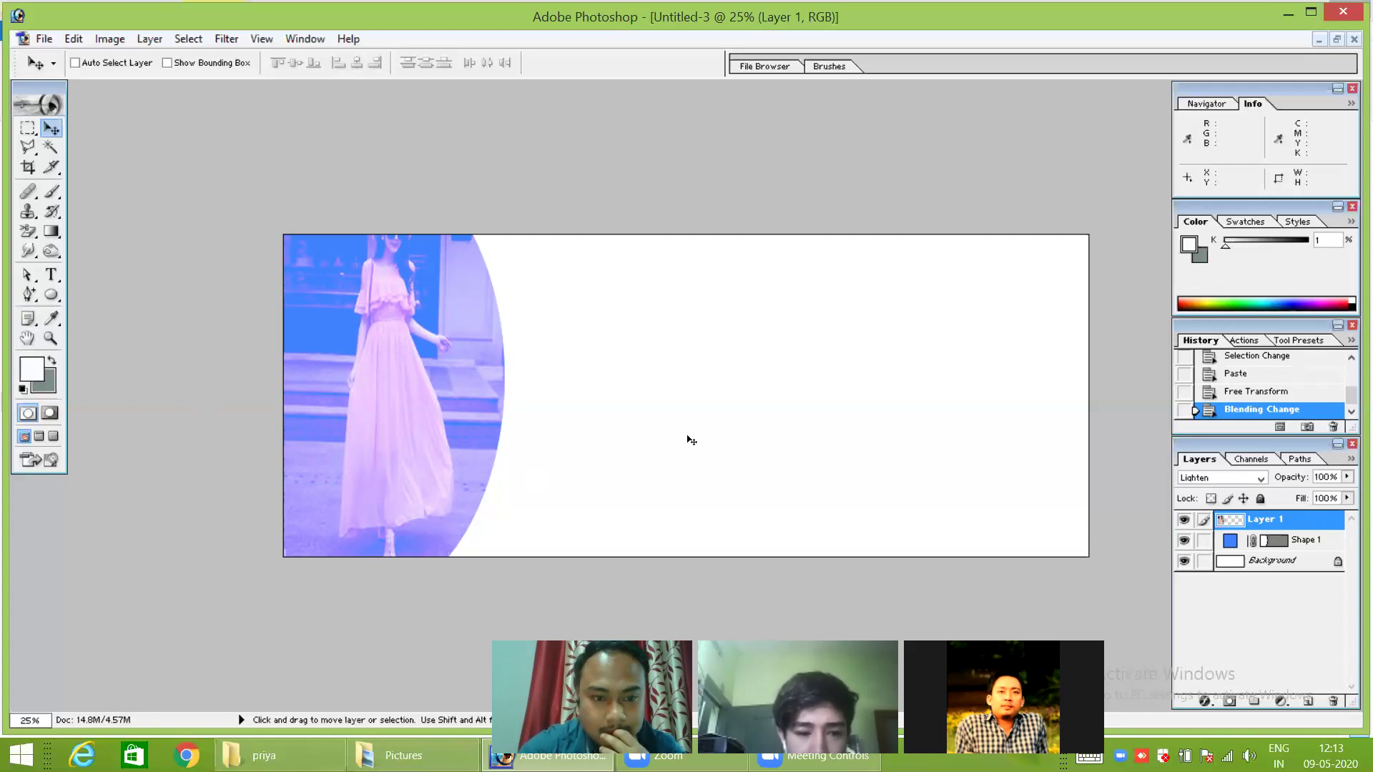
pyautogui.rightClick(359, 359)
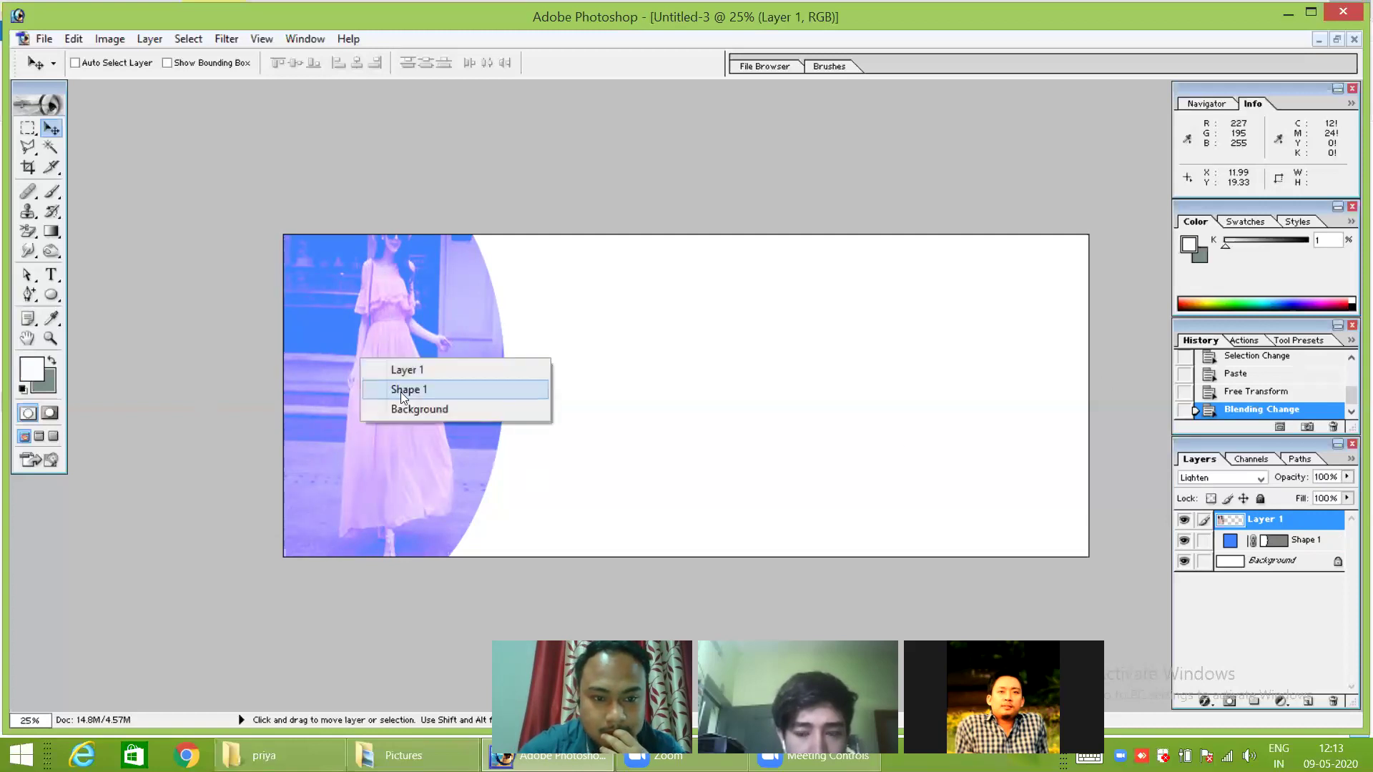
pyautogui.click(1294, 605)
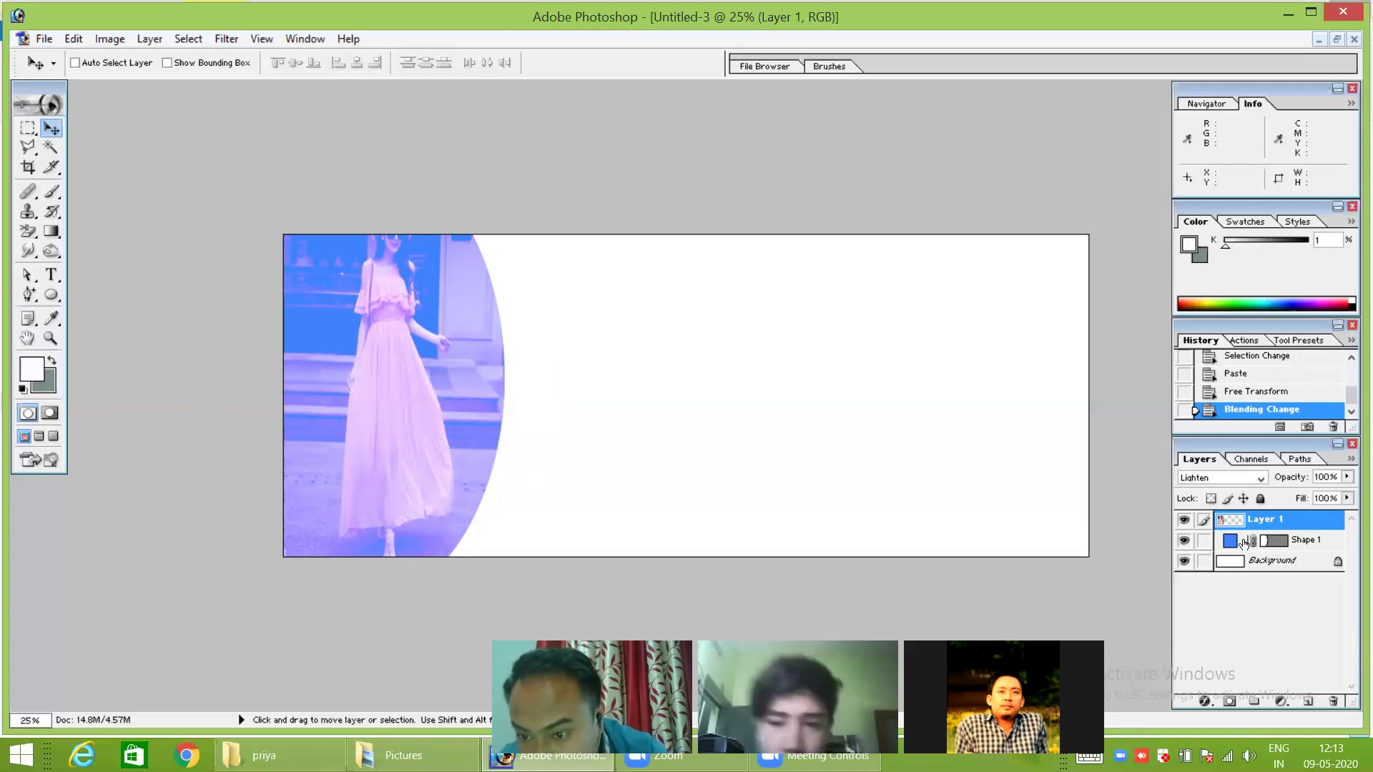
# Compare the ellipse with the photo hidden and shown, then undo the photo's Lighten blending.
pyautogui.click(1219, 541)
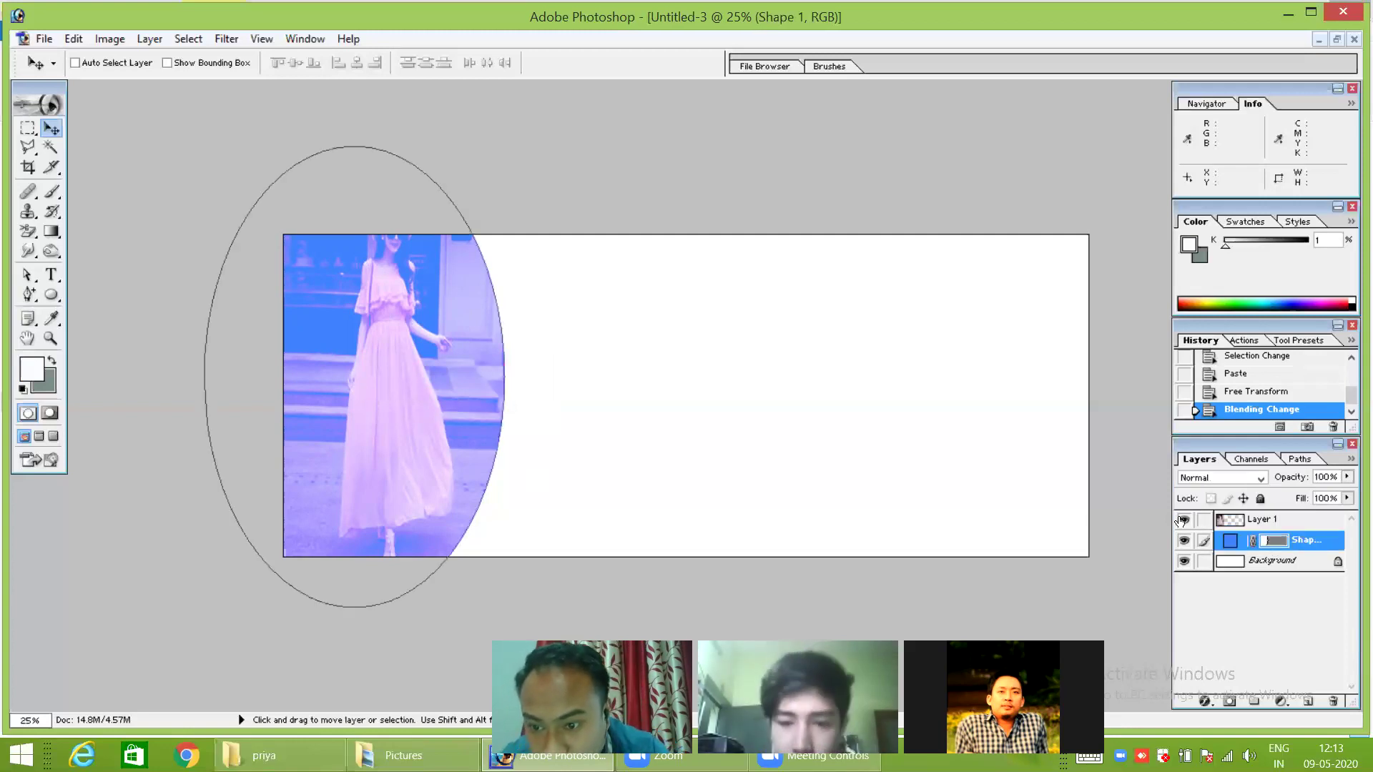
pyautogui.click(1184, 520)
pyautogui.click(1183, 520)
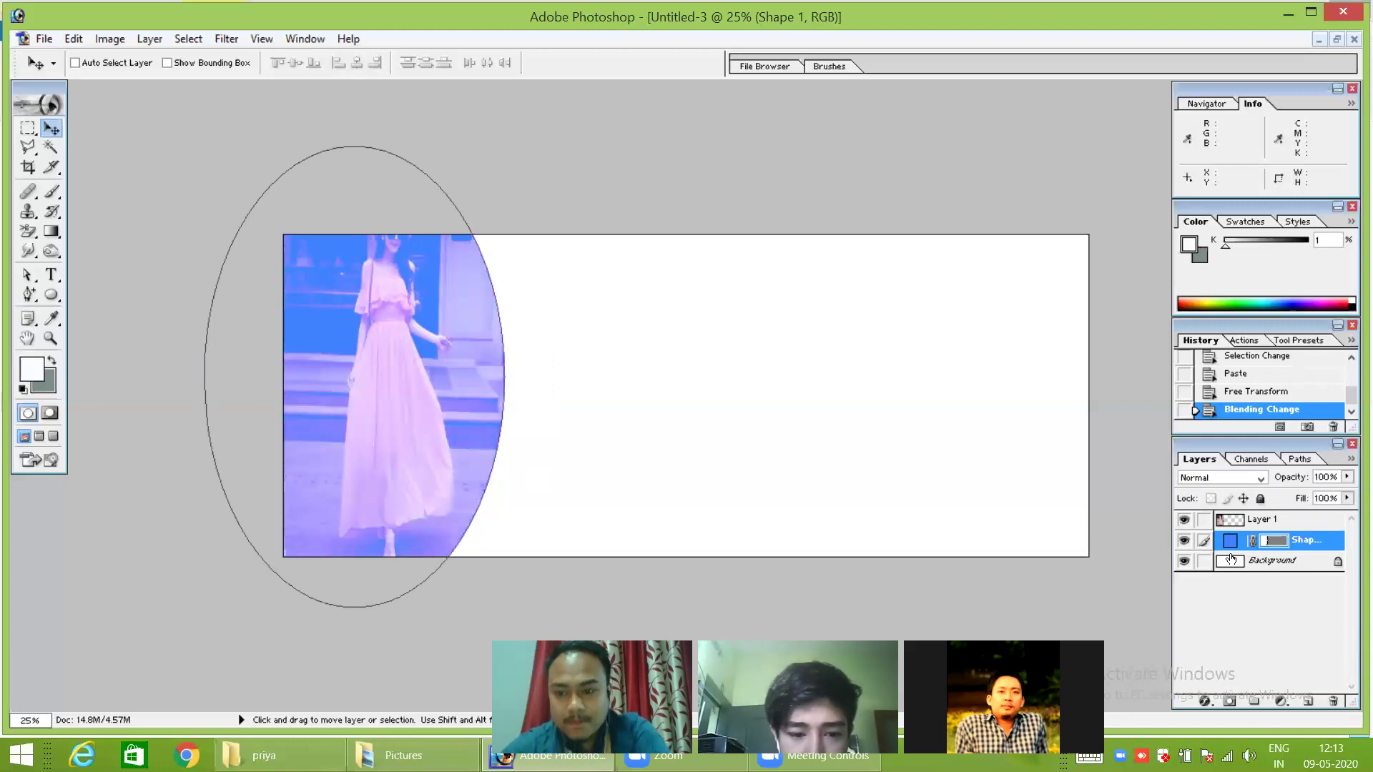
pyautogui.click(1254, 522)
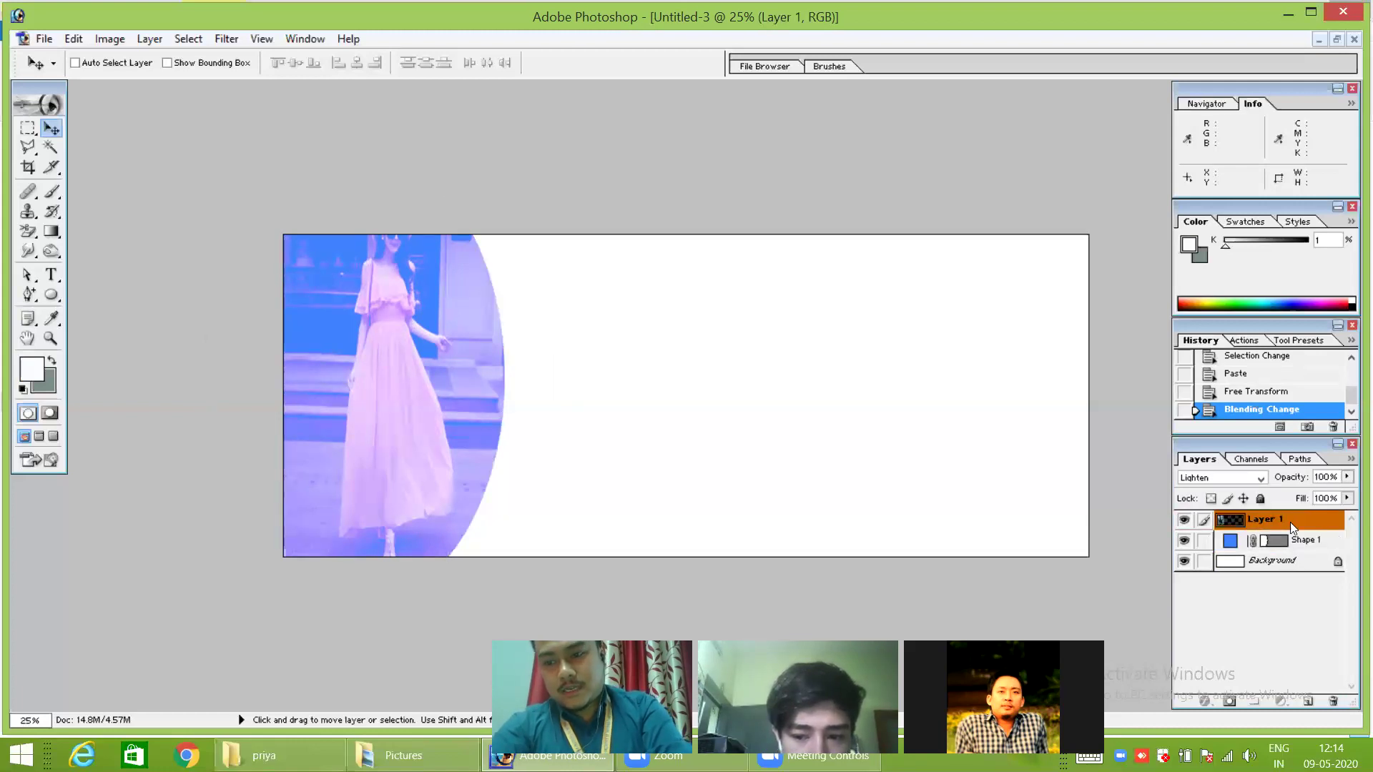
pyautogui.click(1230, 543)
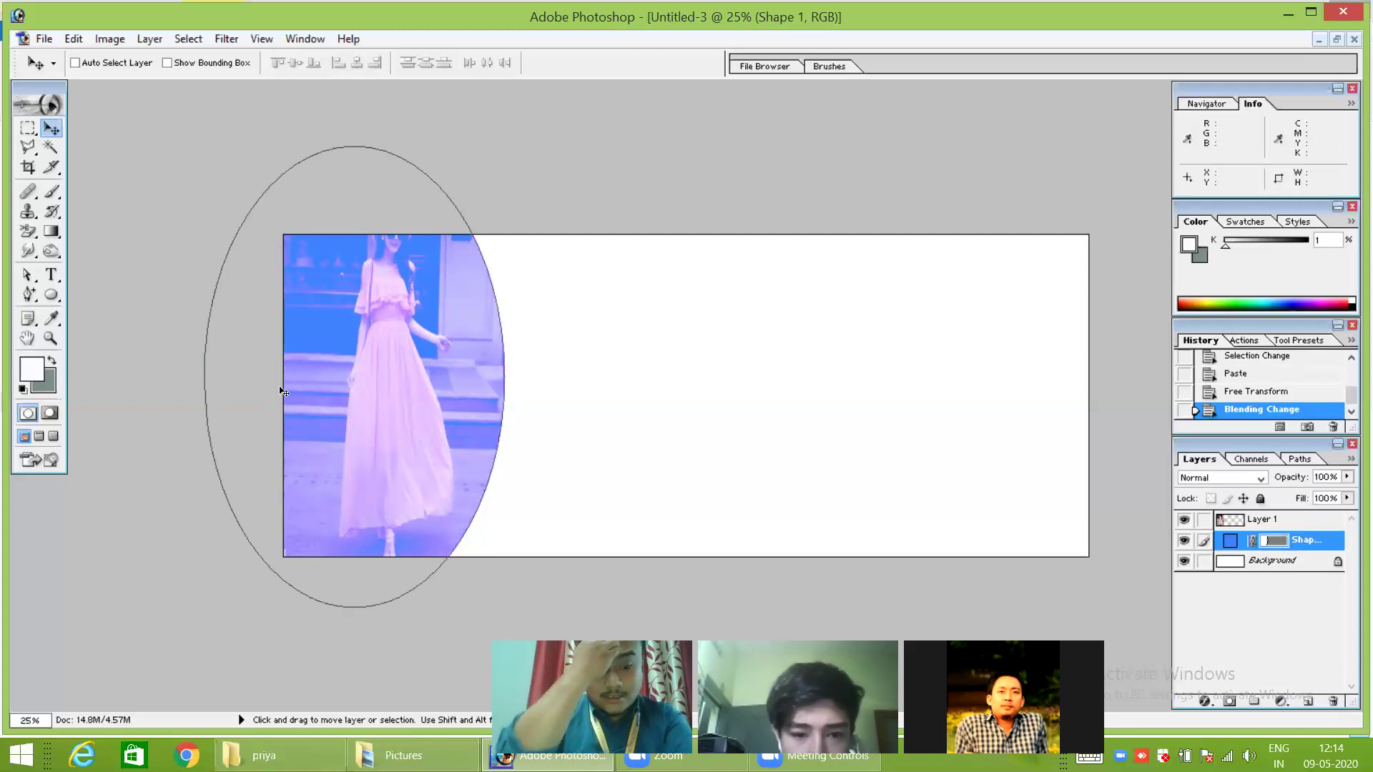
pyautogui.hotkey('ctrl', 'z')
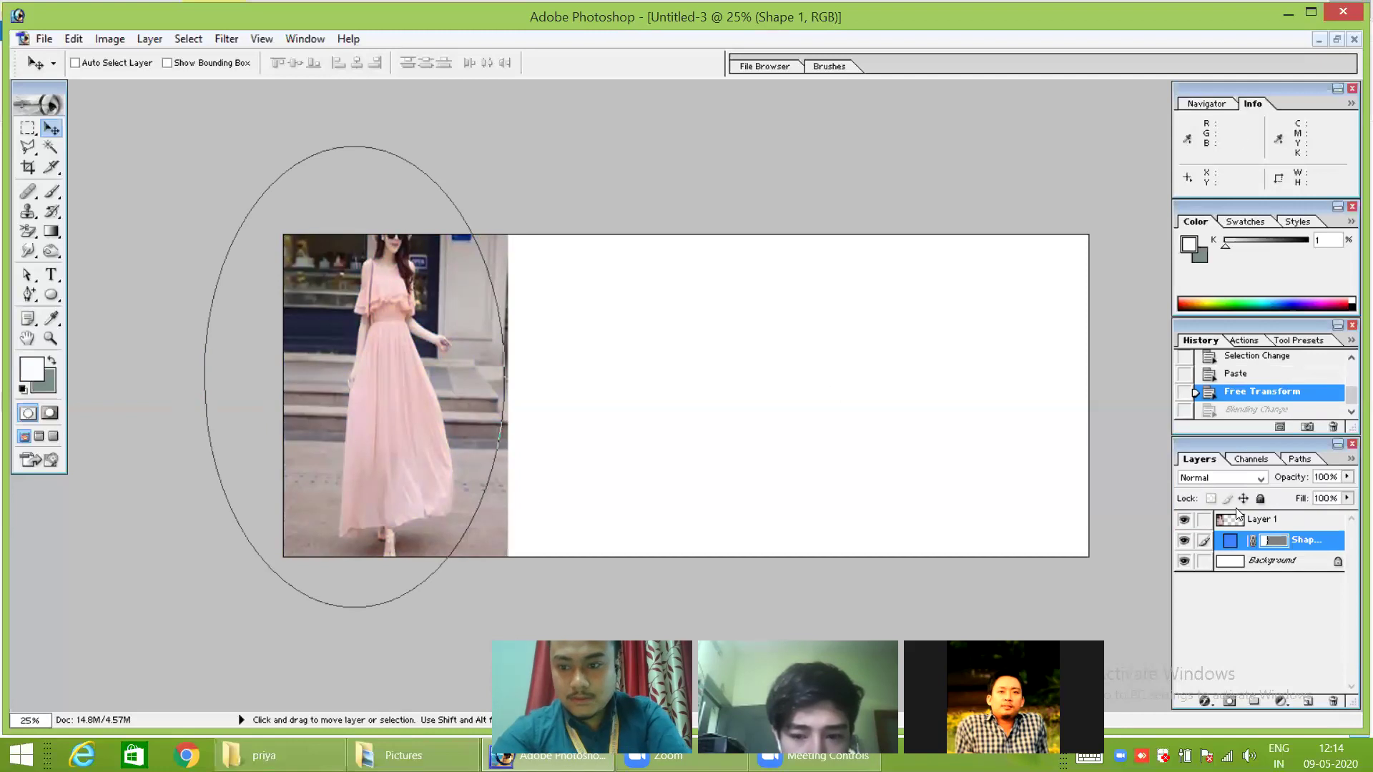
# Move the dress photo off the blue ellipse to the canvas's right half, at about X 2525.5 px, Y 788 px.
pyautogui.click(1261, 525)
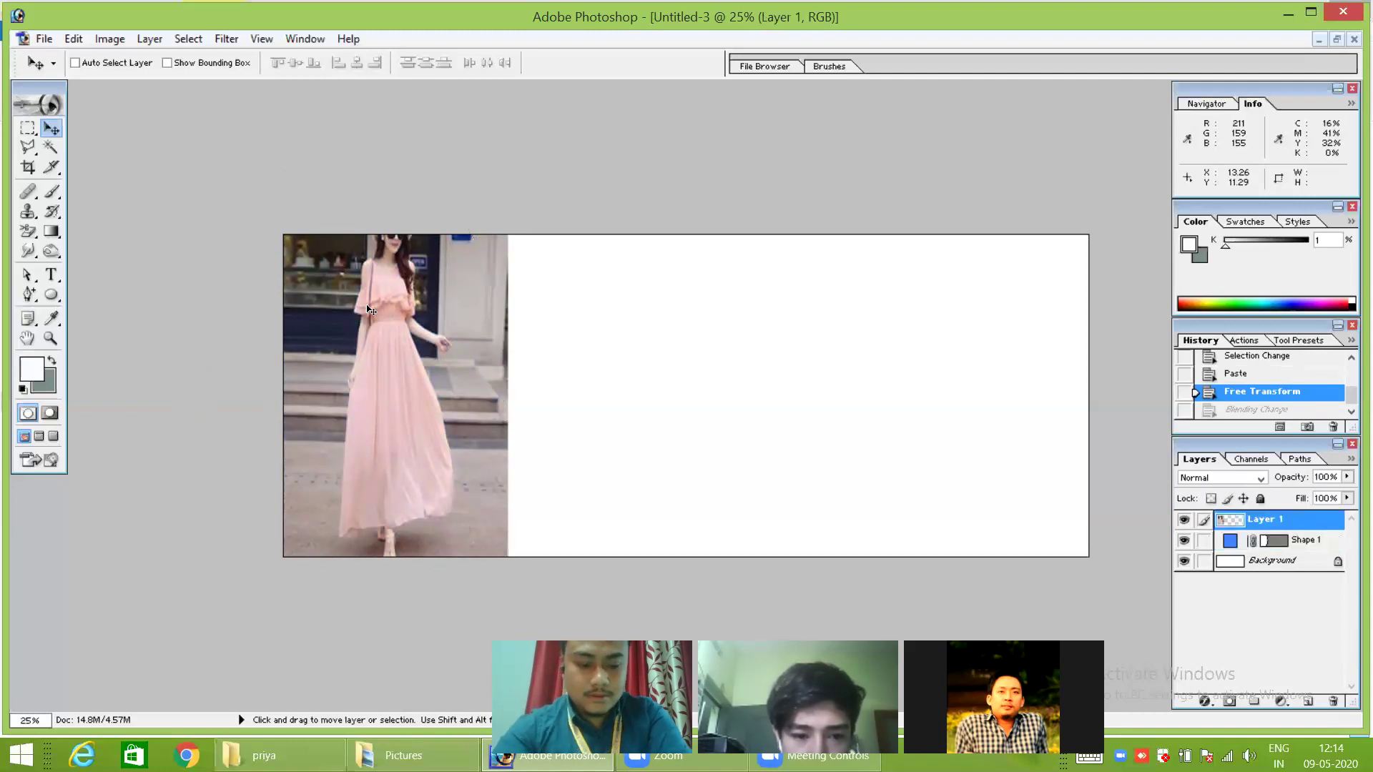
pyautogui.hotkey('ctrl', 't')
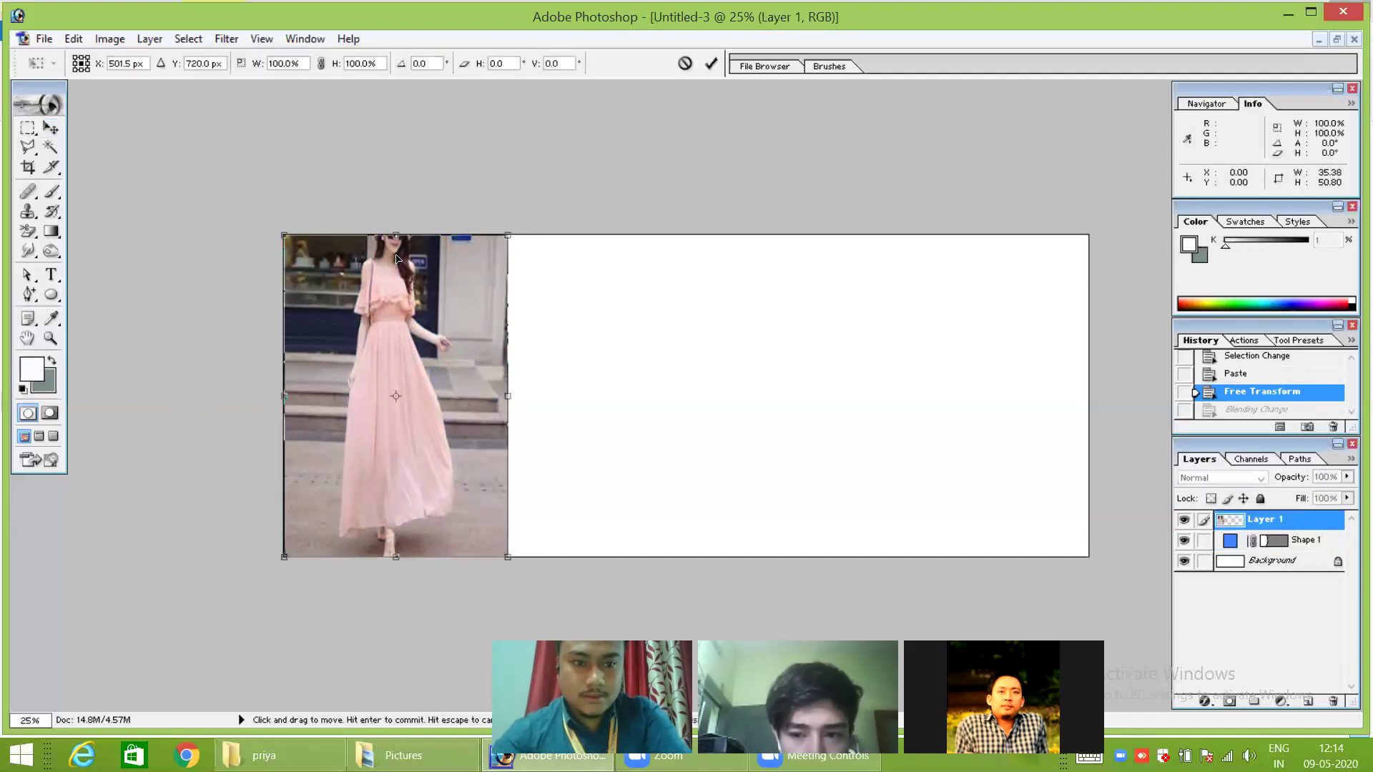
pyautogui.moveTo(519, 270); pyautogui.dragTo(972, 285)
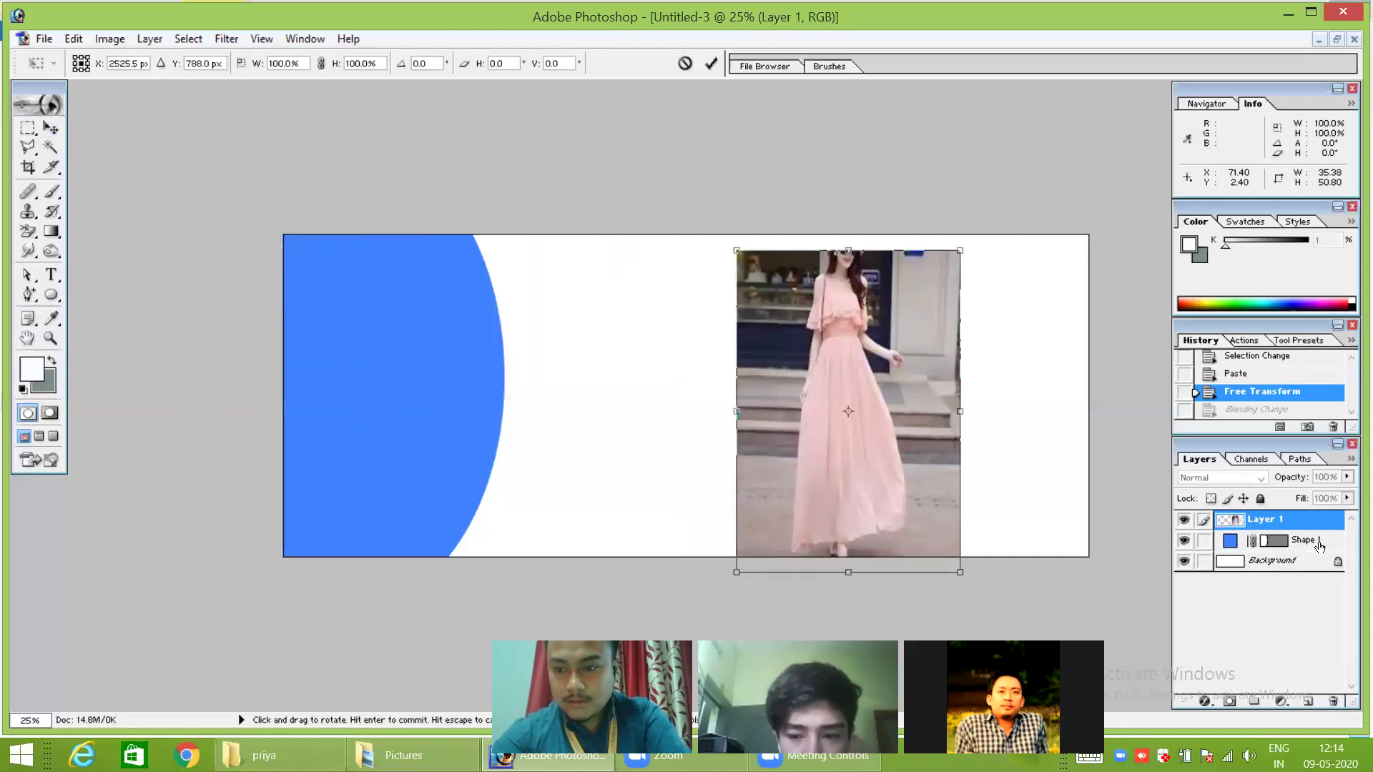
pyautogui.press('Return')
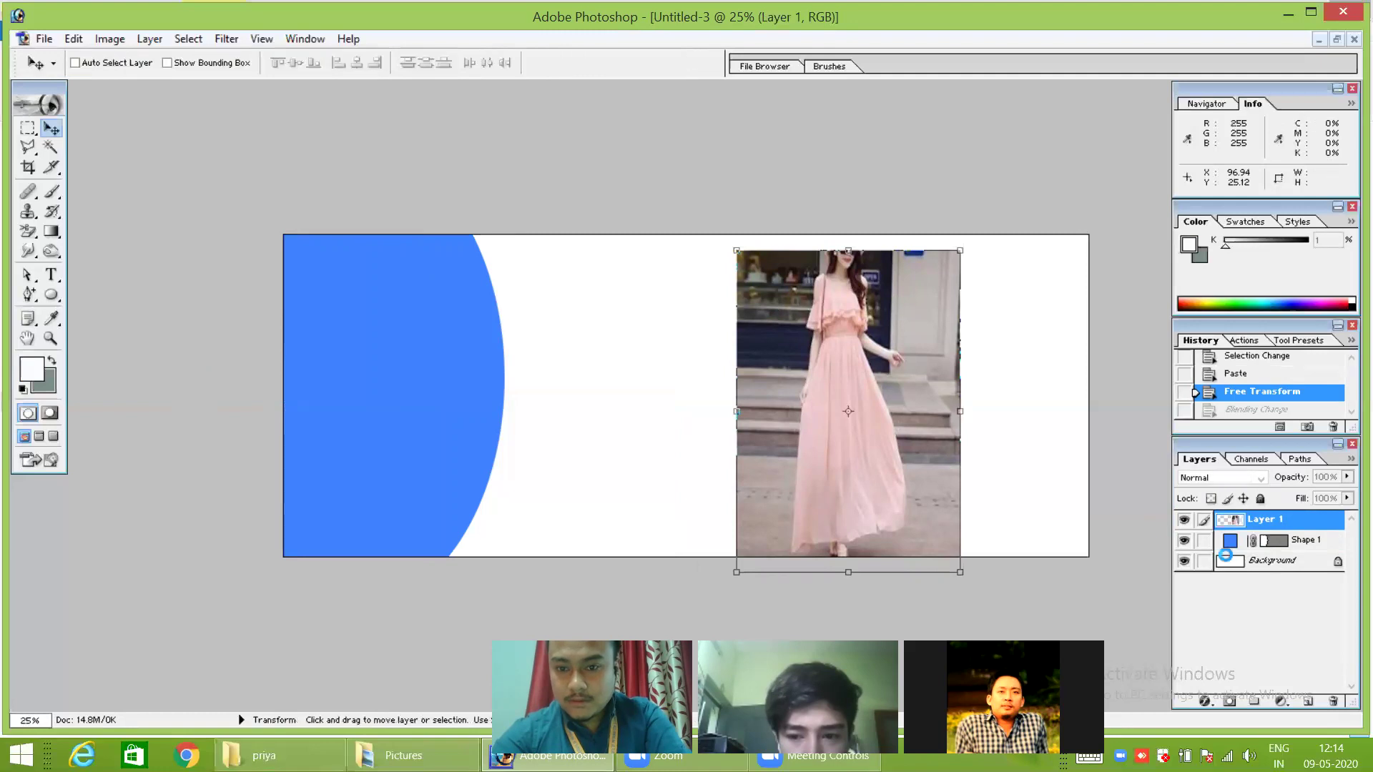
# Fill the Shape 1 ellipse with the near-white foreground colour (H 219, S 1, B 100).
pyautogui.click(1296, 545)
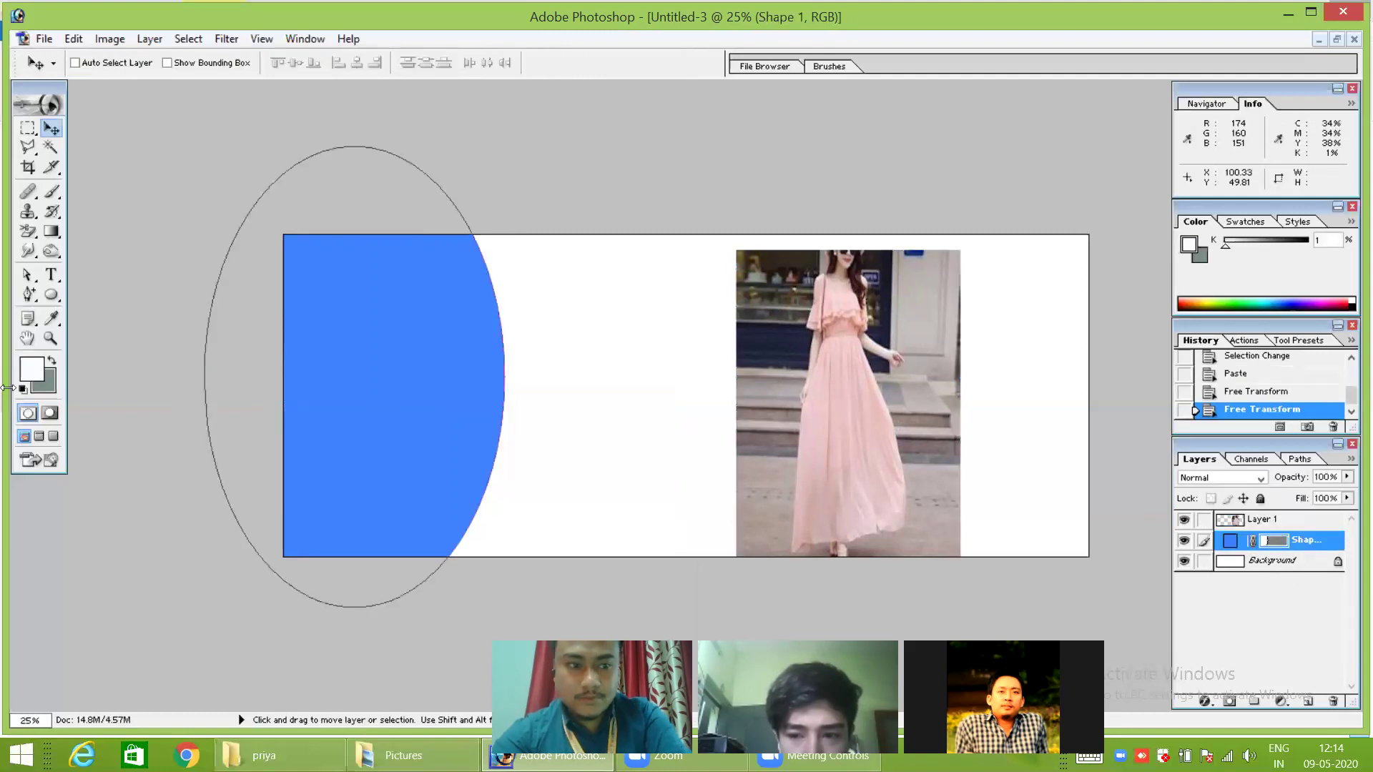
pyautogui.click(28, 373)
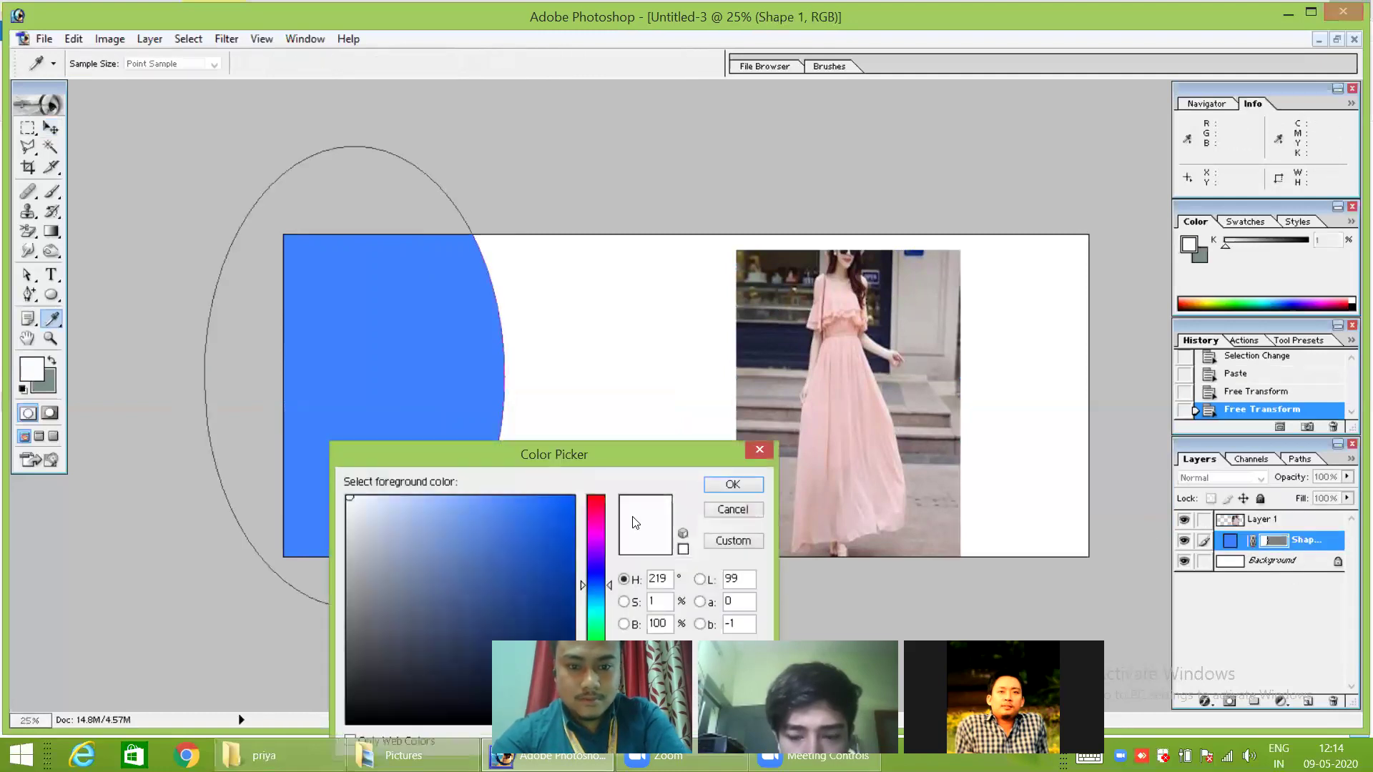
pyautogui.click(729, 486)
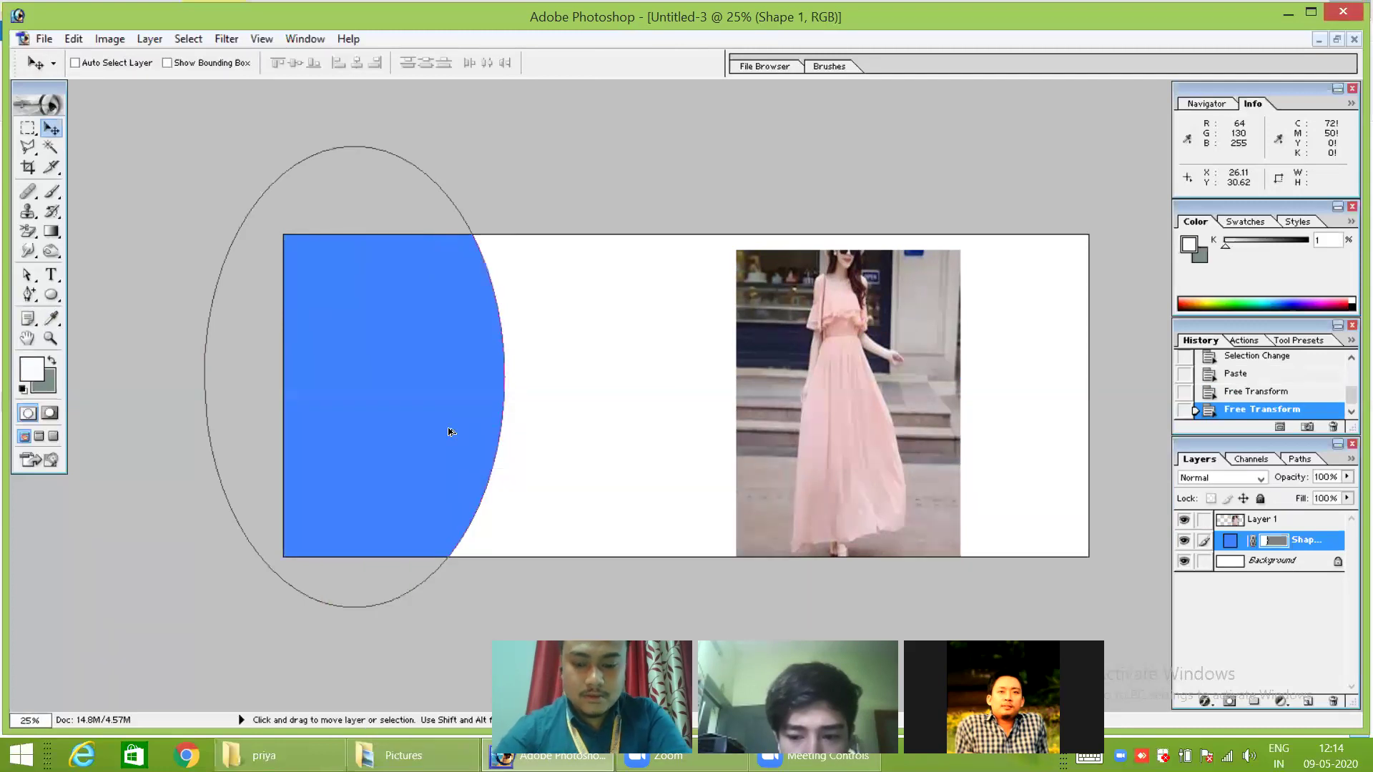
pyautogui.hotkey('alt', 'BackSpace')
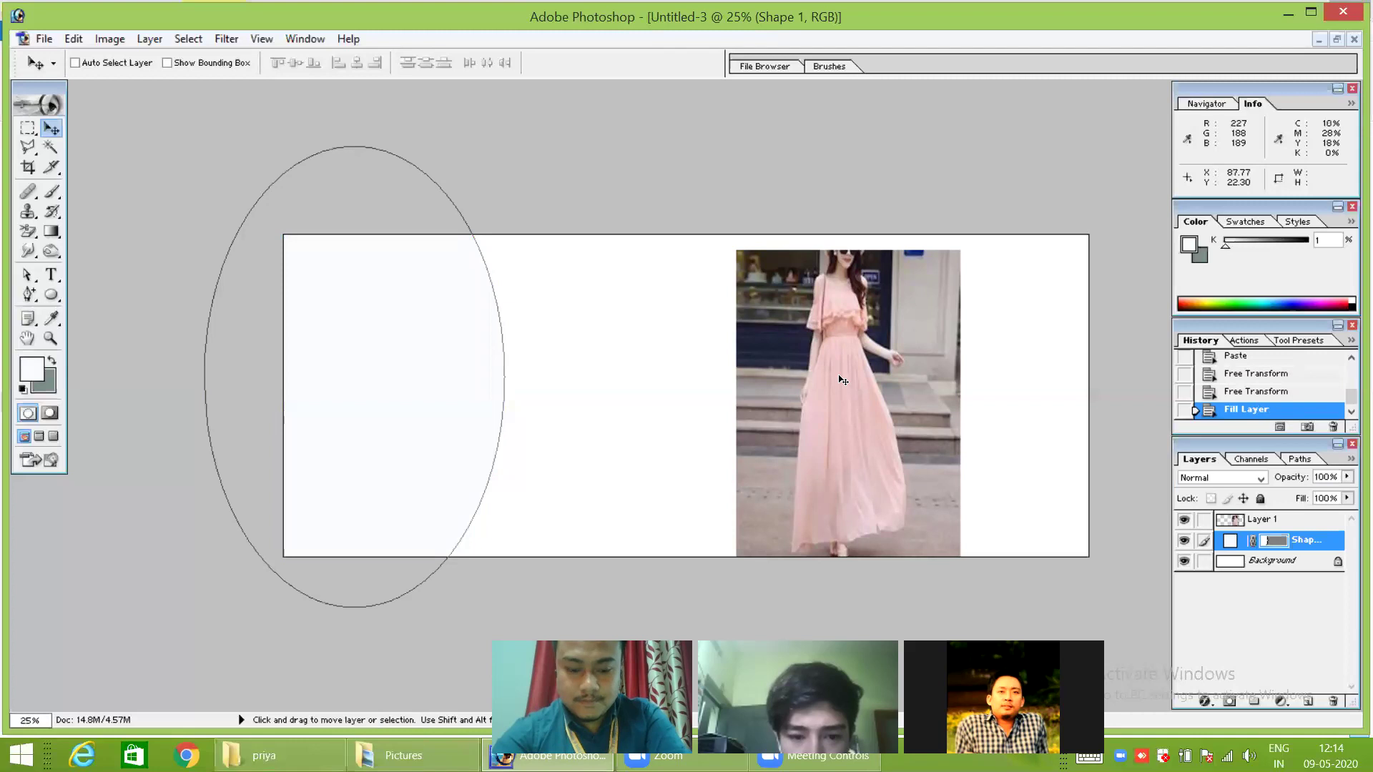
# Move the dress photo back over the ellipse at X 501.5 px, Y 720 px, try Lighten blending on it and undo that blending.
pyautogui.click(1272, 522)
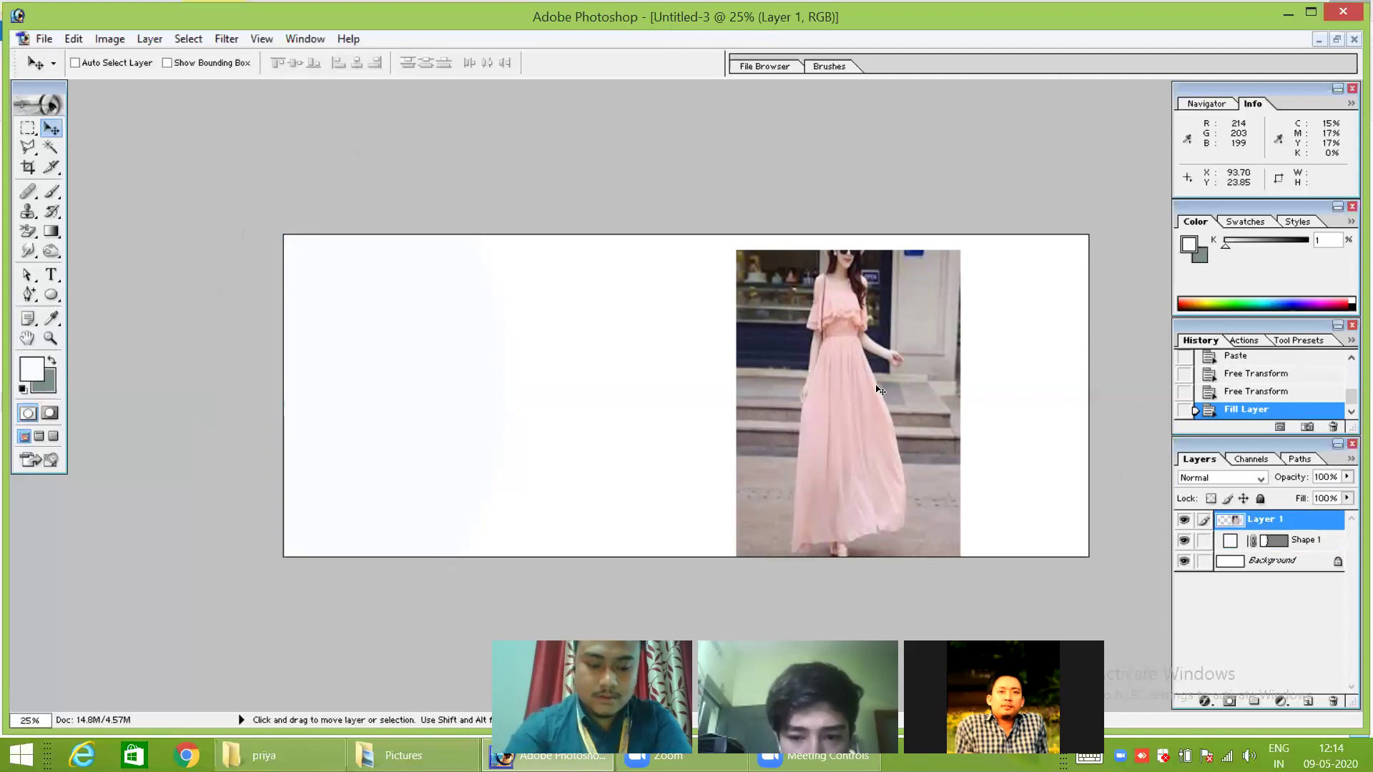
pyautogui.hotkey('ctrl', 't')
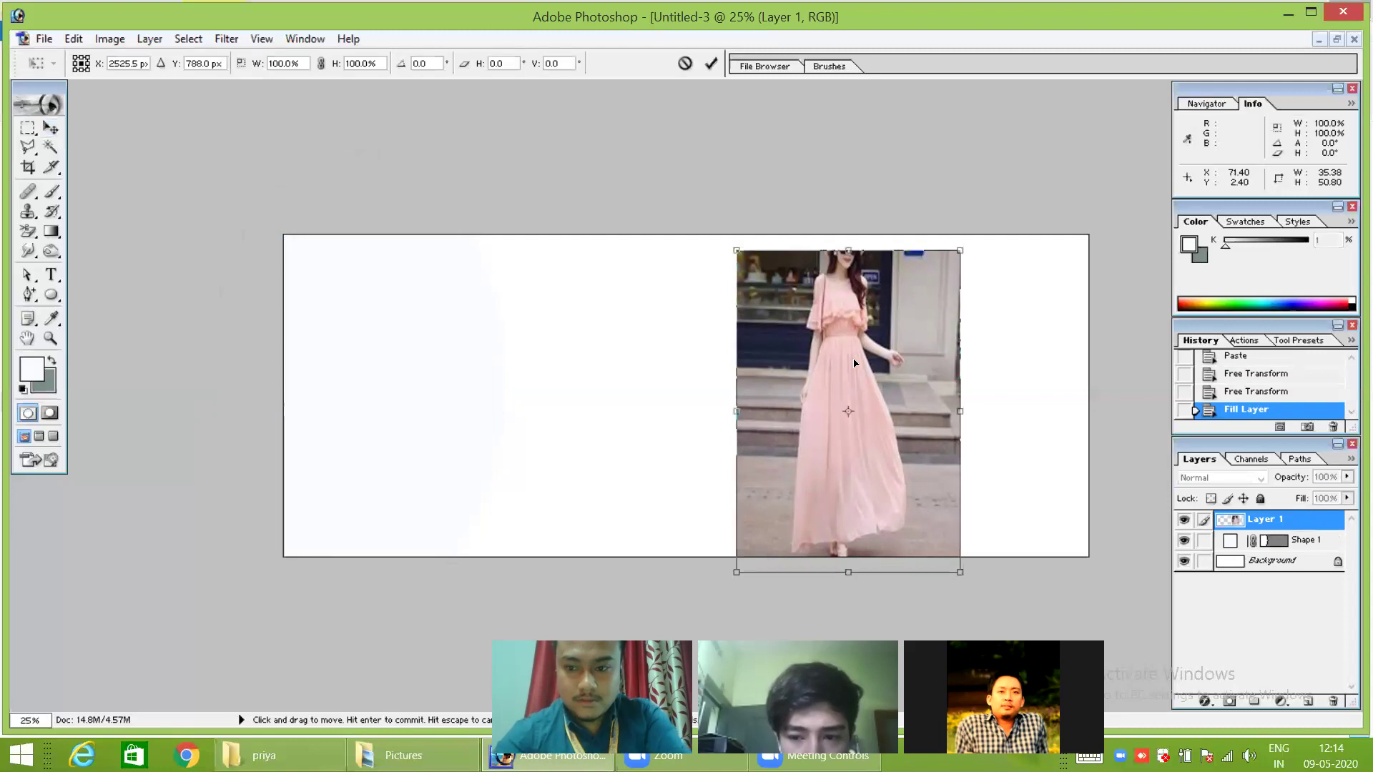
pyautogui.moveTo(876, 368); pyautogui.dragTo(426, 350)
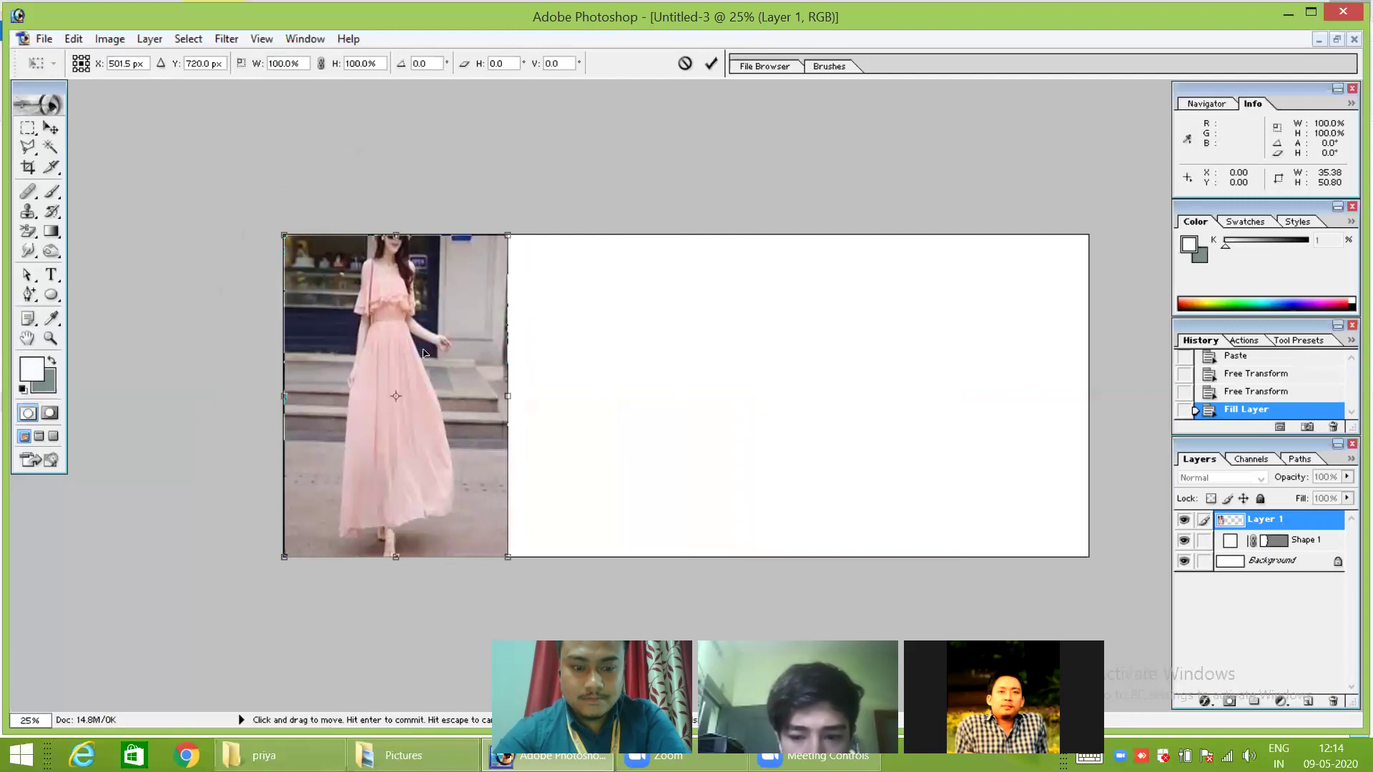
pyautogui.press('Return')
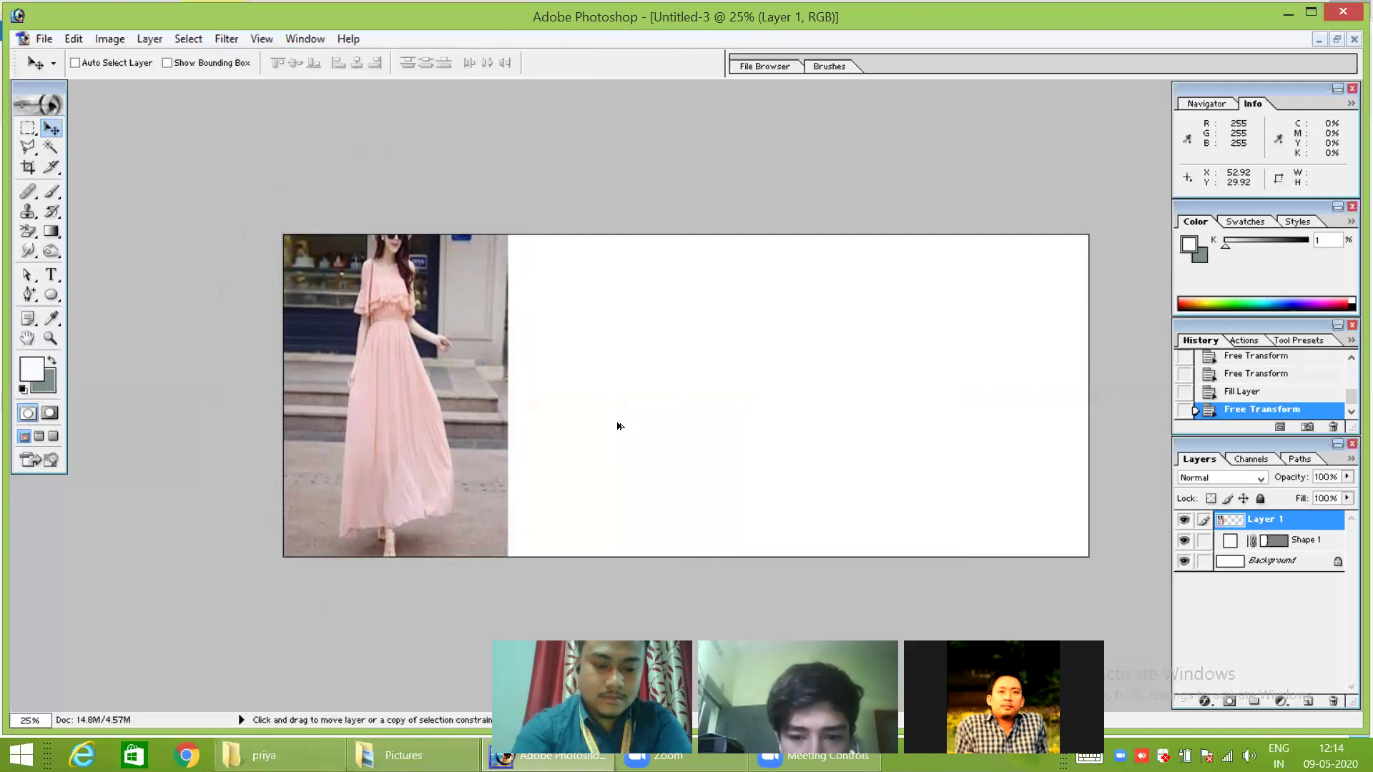
pyautogui.hotkey('alt', 'shift', 'g')
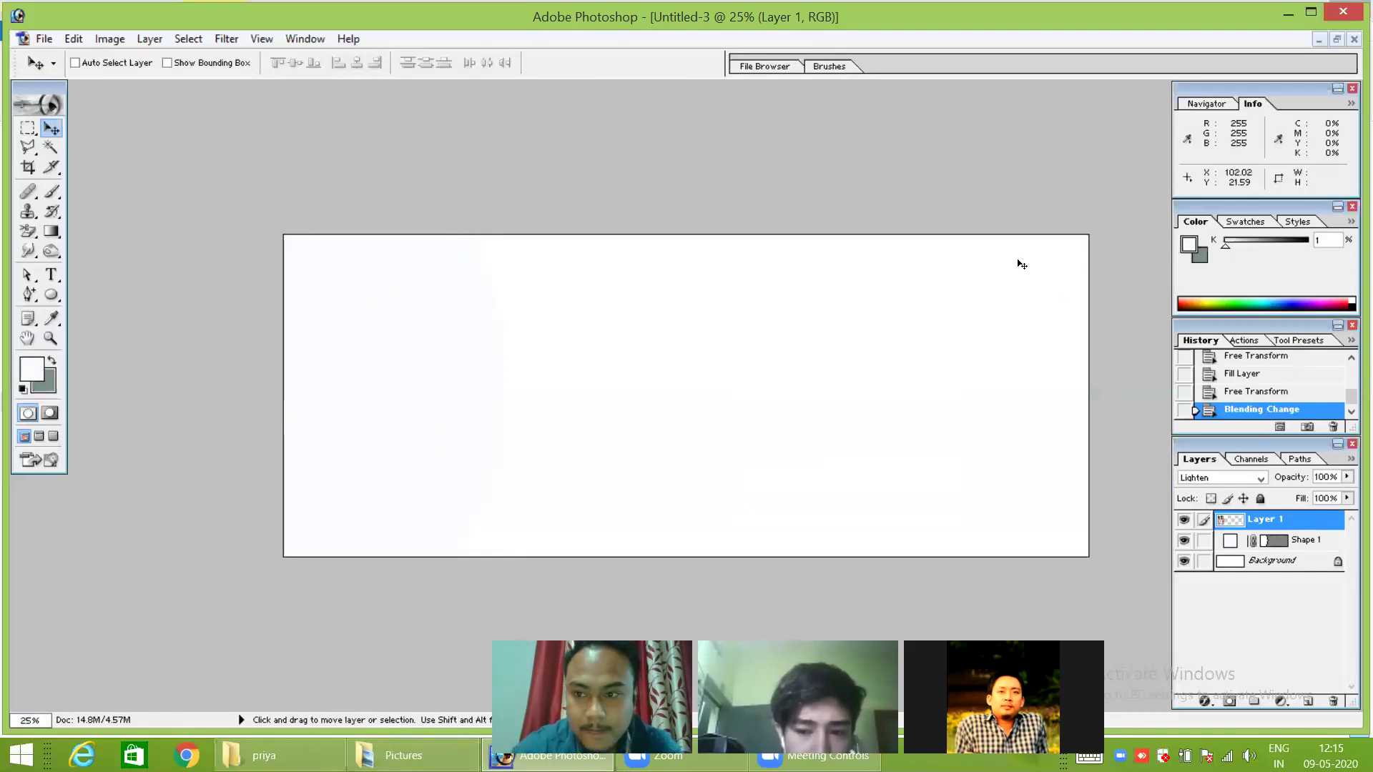
pyautogui.hotkey('ctrl', 'z')
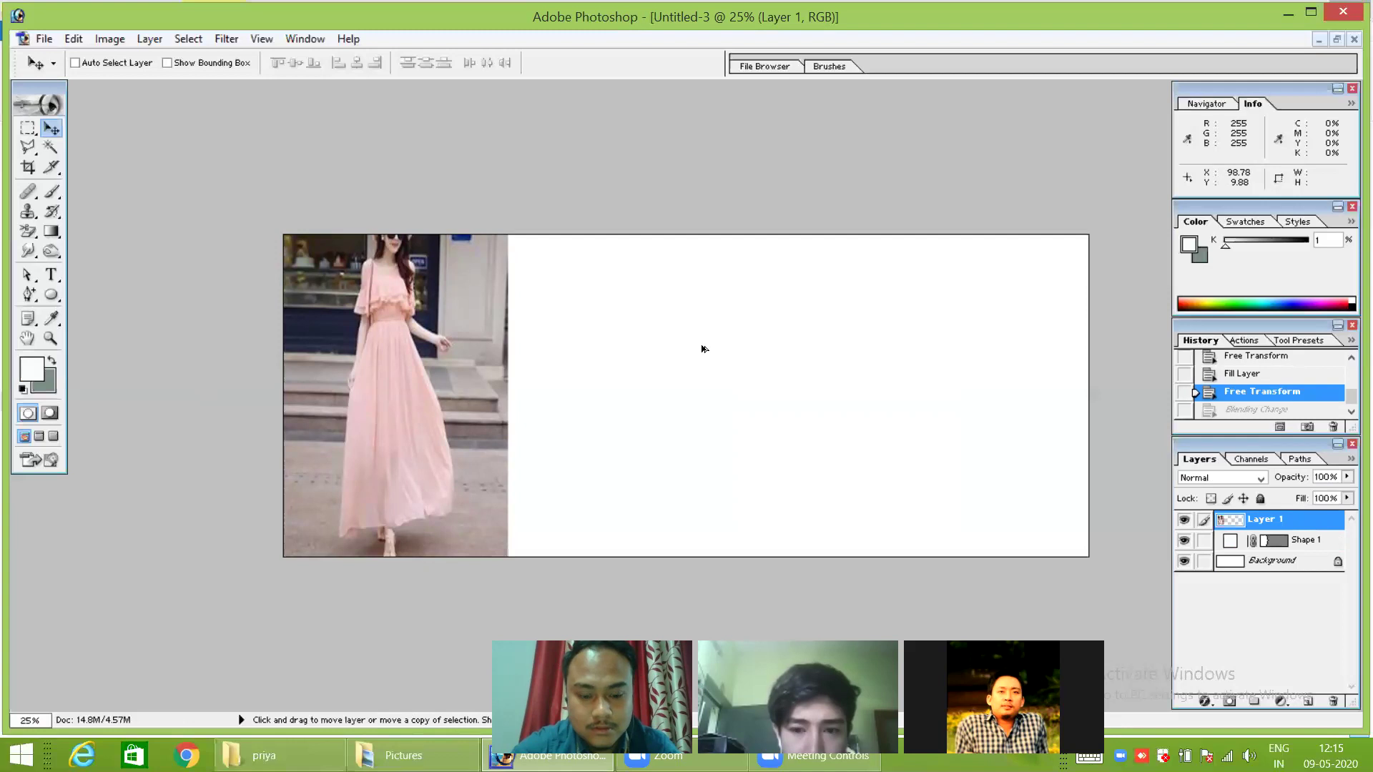
# Move the dress photo near the canvas's right edge at about X 2849.5 px, Y 800 px, and delete the Shape 1 layer.
pyautogui.hotkey('ctrl', 't')
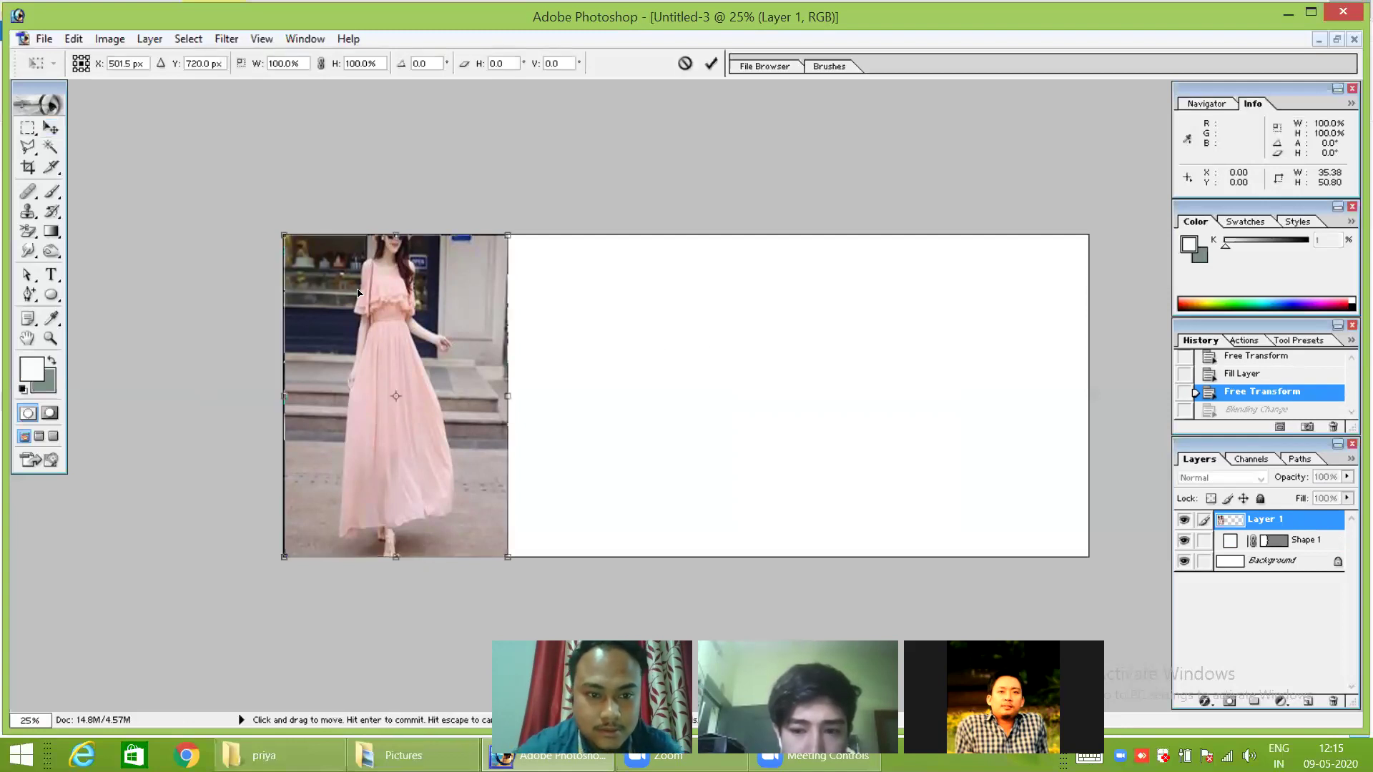
pyautogui.moveTo(506, 306); pyautogui.dragTo(1031, 324)
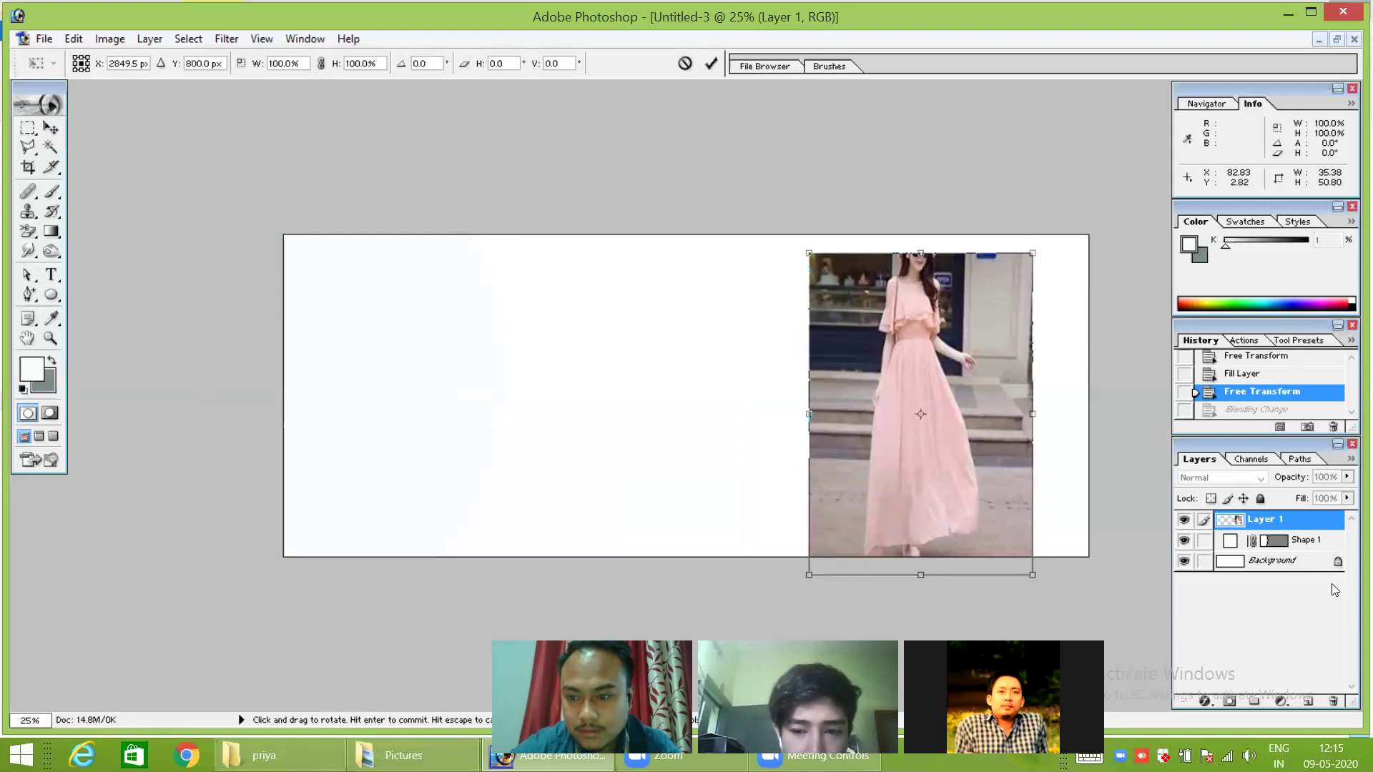
pyautogui.press('Return')
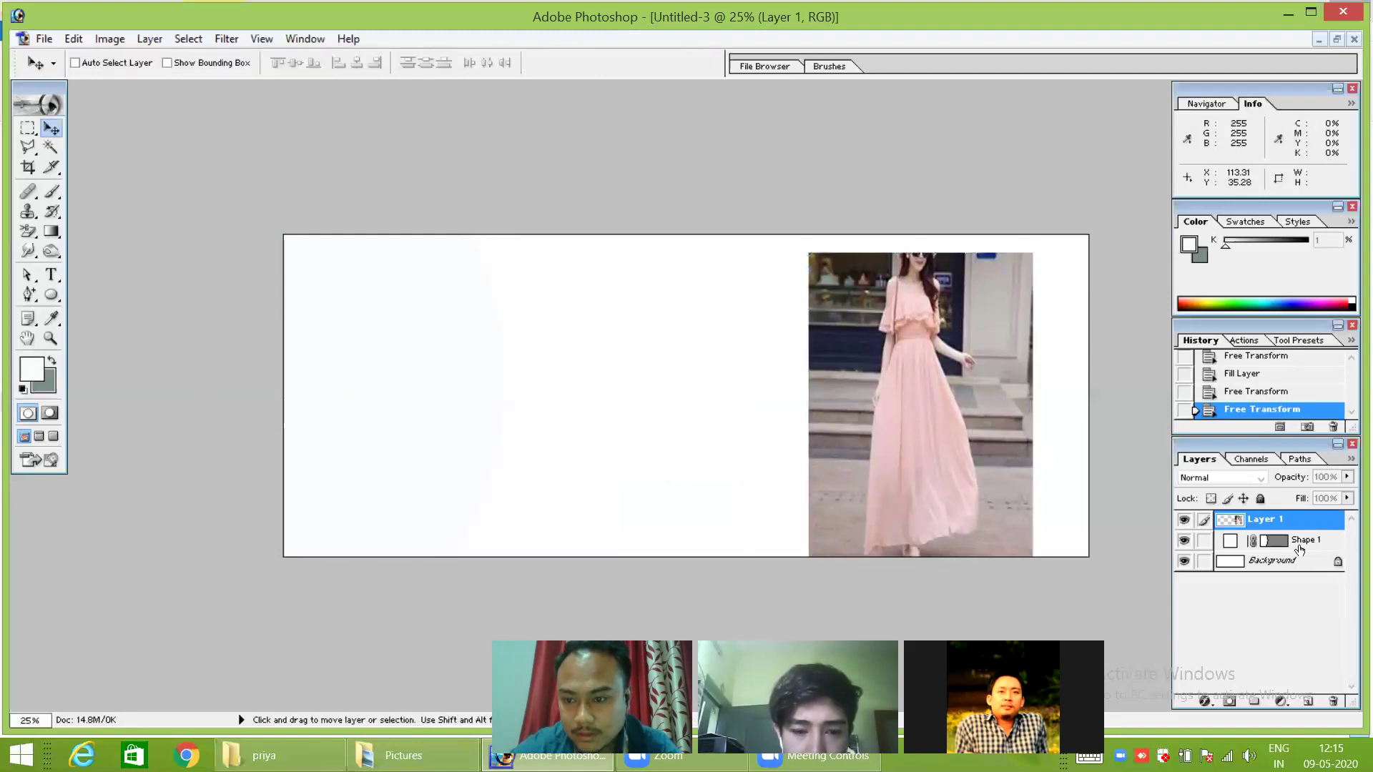
pyautogui.moveTo(1302, 543); pyautogui.dragTo(1318, 621)
pyautogui.moveTo(1338, 700); pyautogui.dragTo(1339, 700)
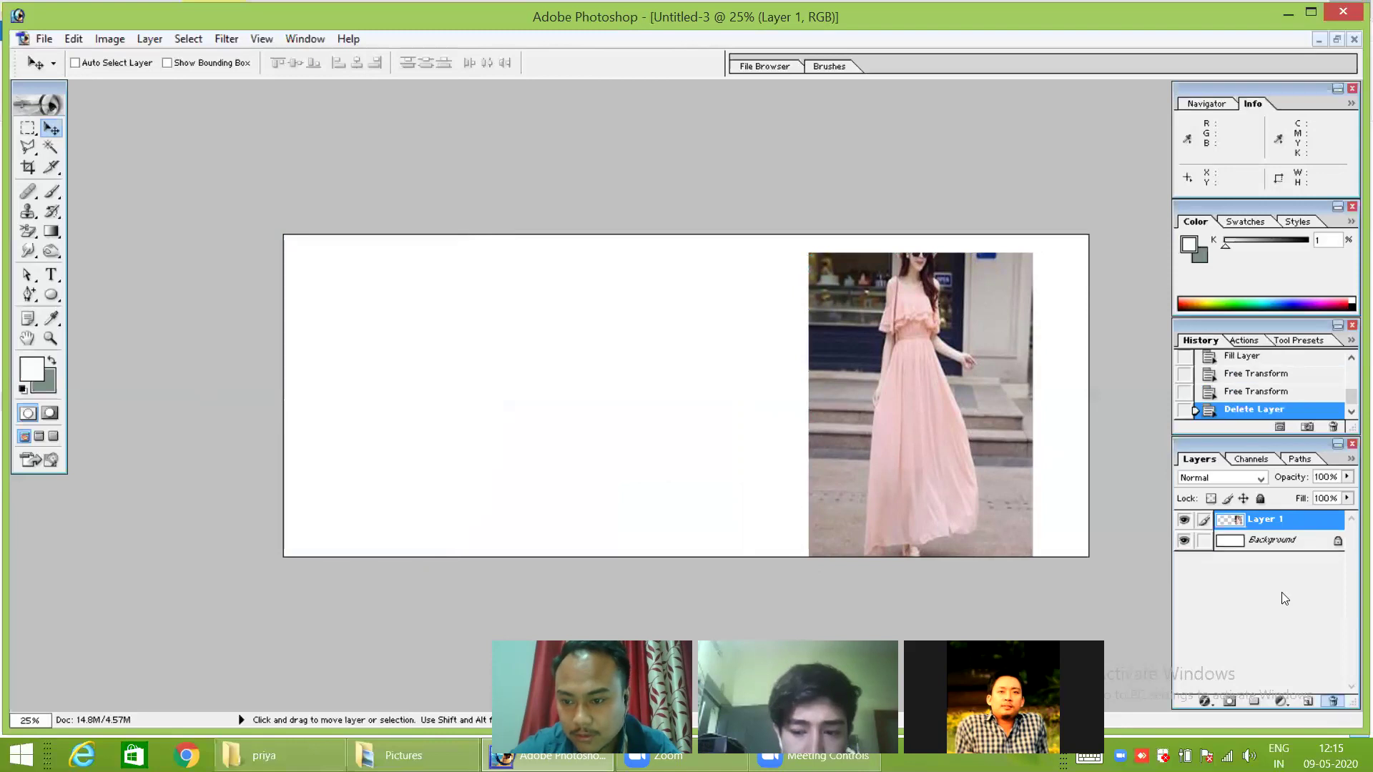
# Add an empty layer directly above the Background and activate the Ellipse tool.
pyautogui.click(1284, 544)
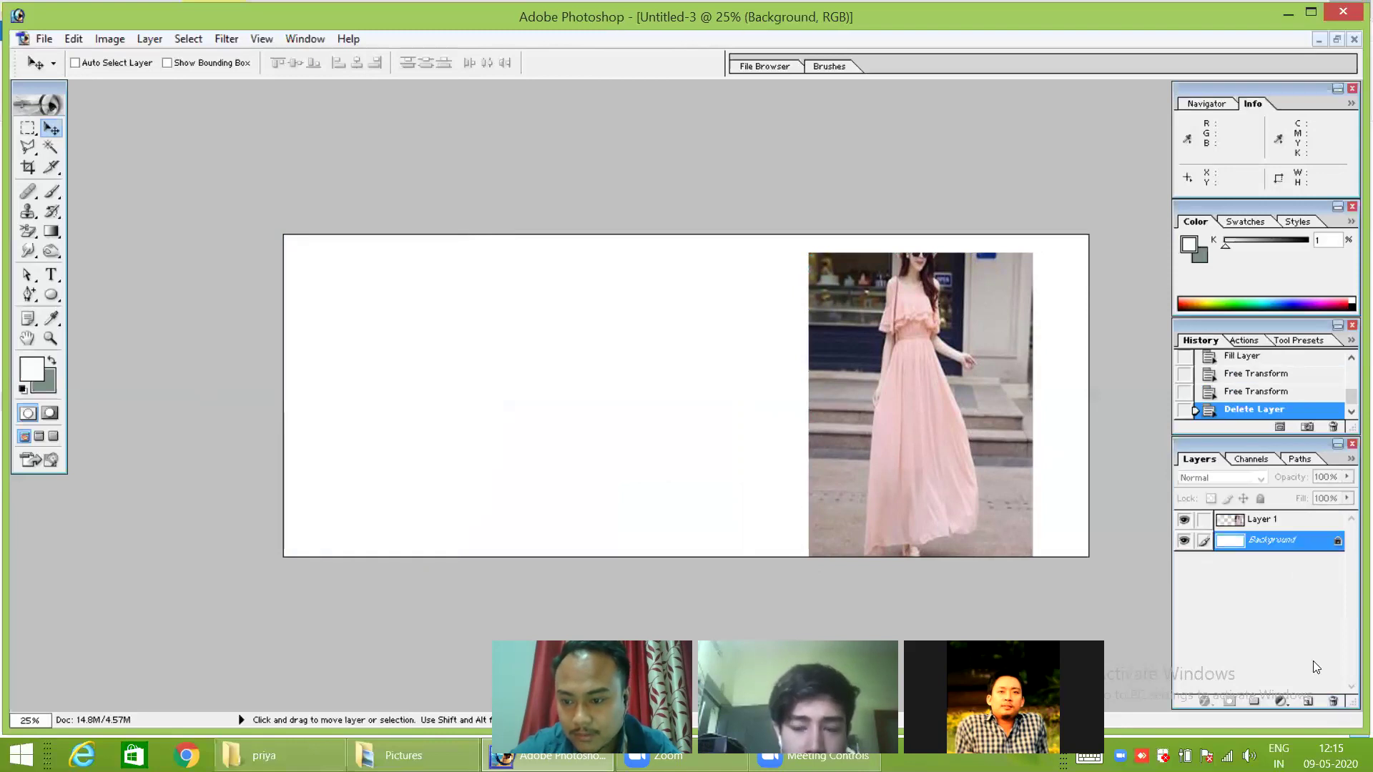
pyautogui.click(1311, 701)
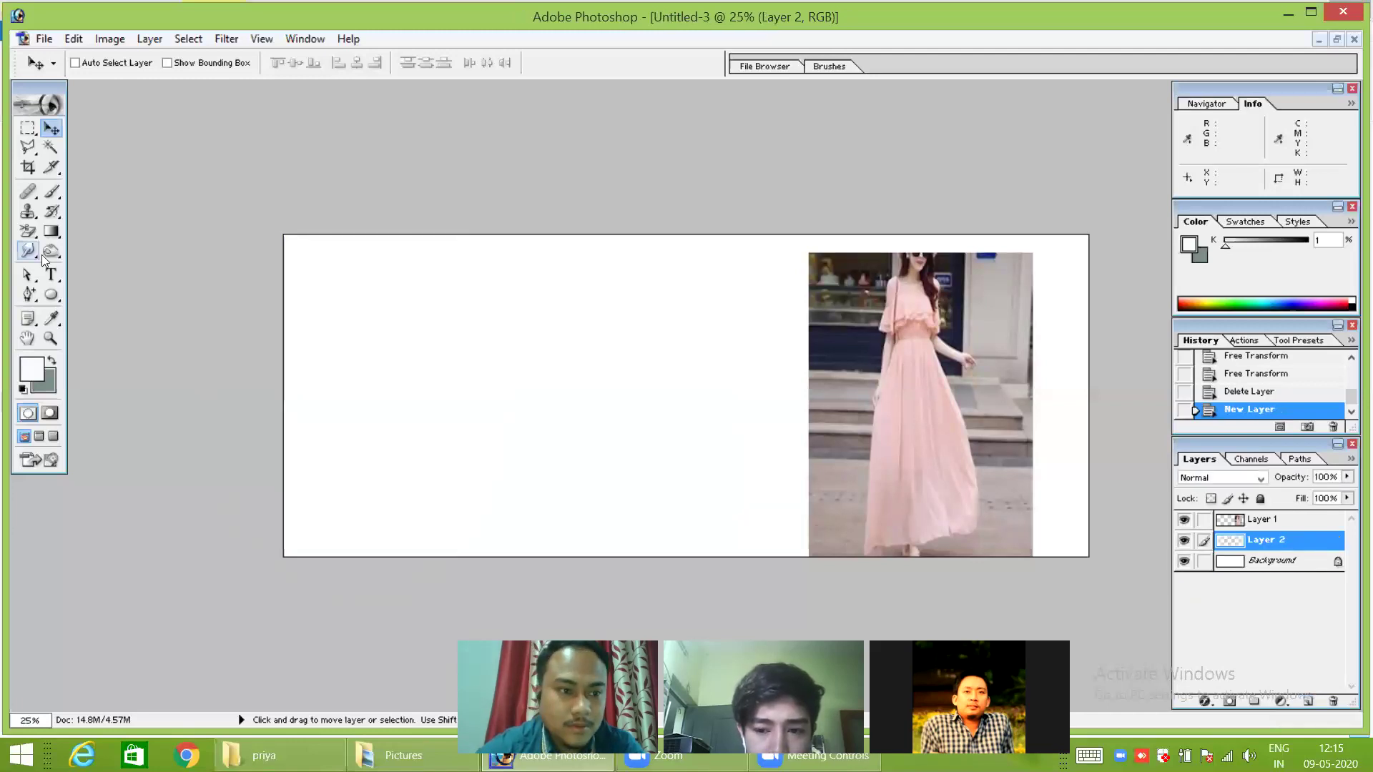
pyautogui.click(51, 295)
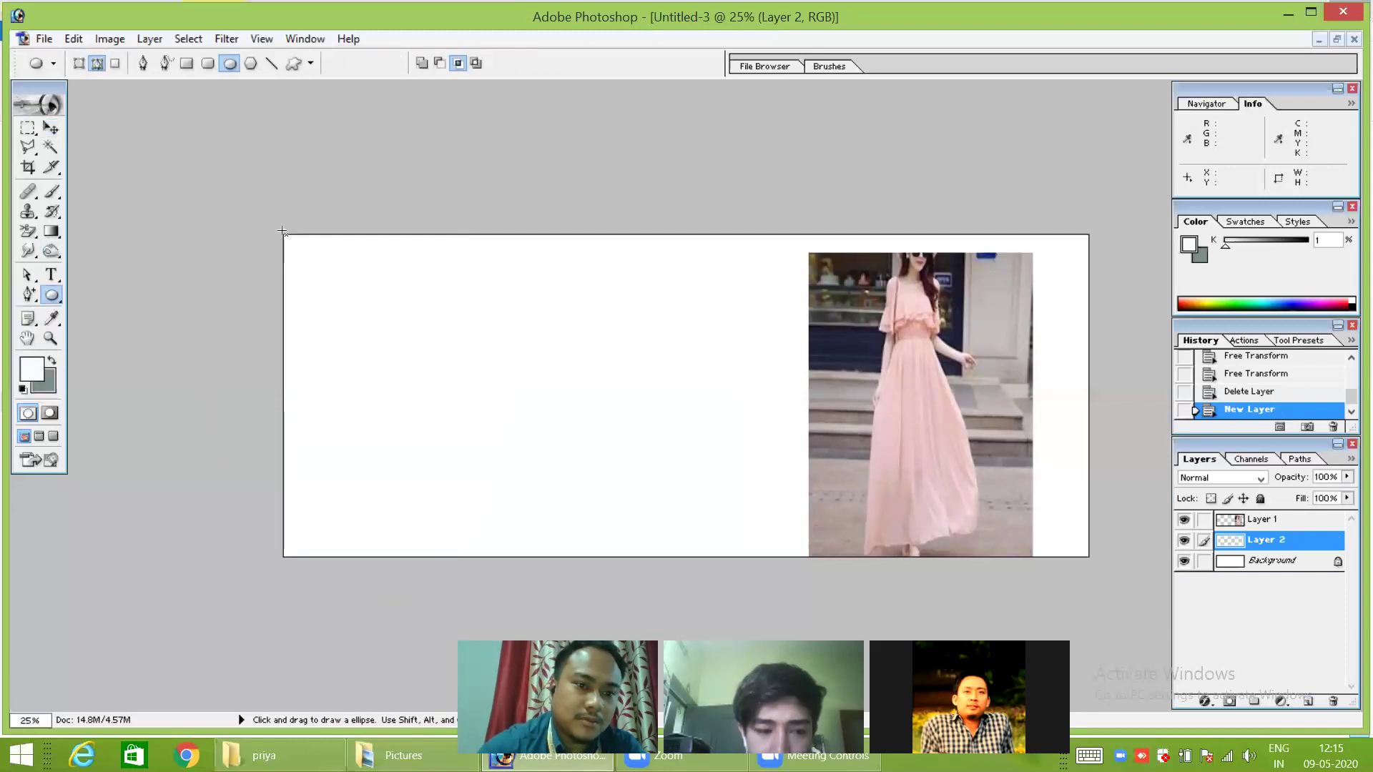
pyautogui.moveTo(248, 167); pyautogui.dragTo(407, 587)
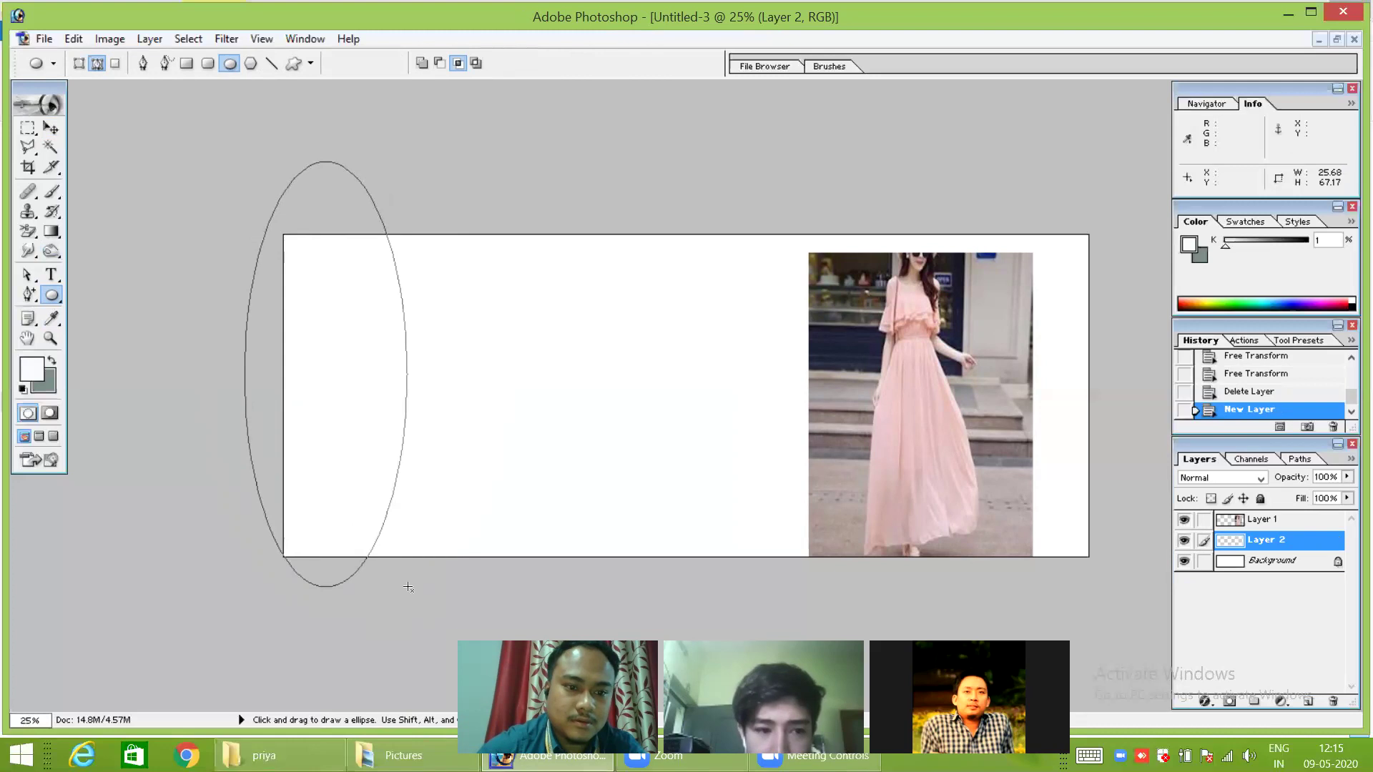
pyautogui.moveTo(408, 587); pyautogui.dragTo(374, 582)
pyautogui.hotkey('ctrl', 'z')
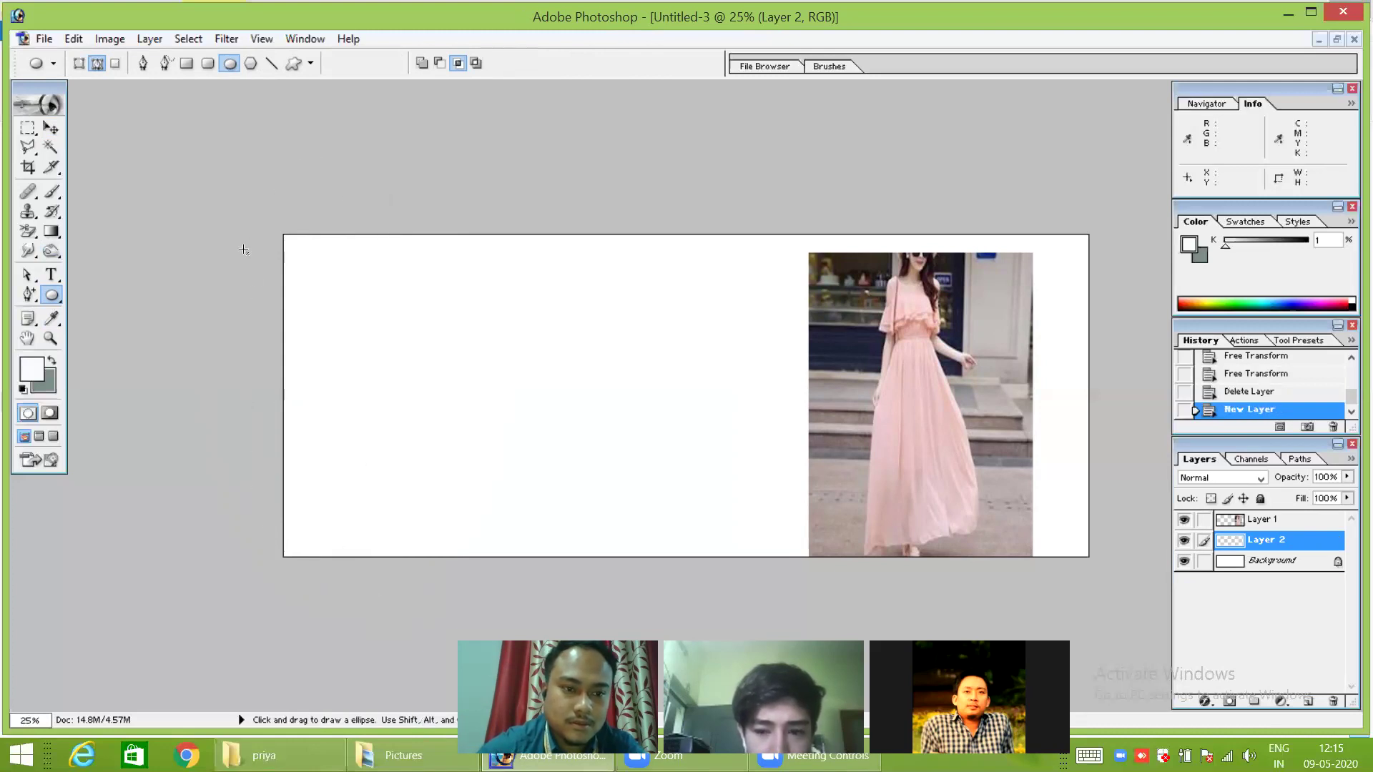
pyautogui.moveTo(242, 234); pyautogui.dragTo(342, 492)
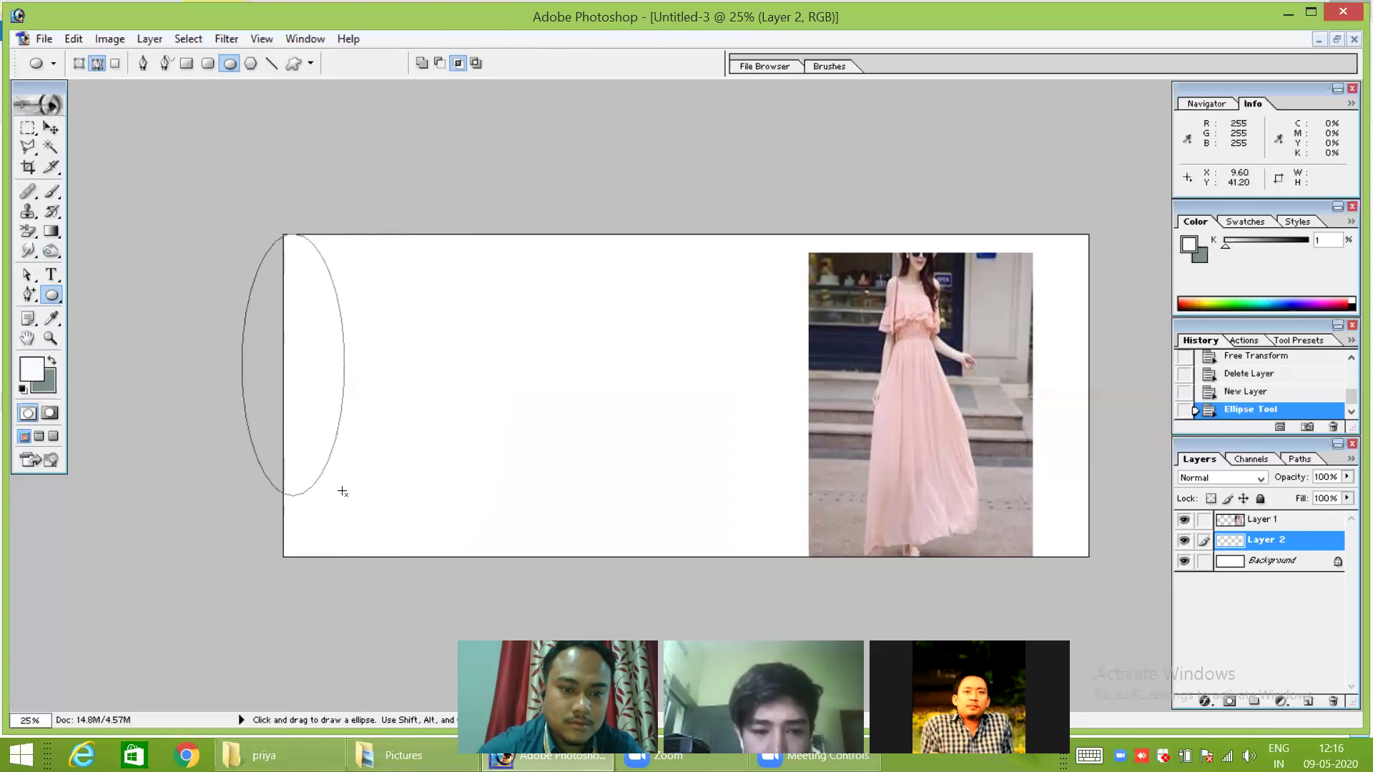
pyautogui.hotkey('ctrl', 'z')
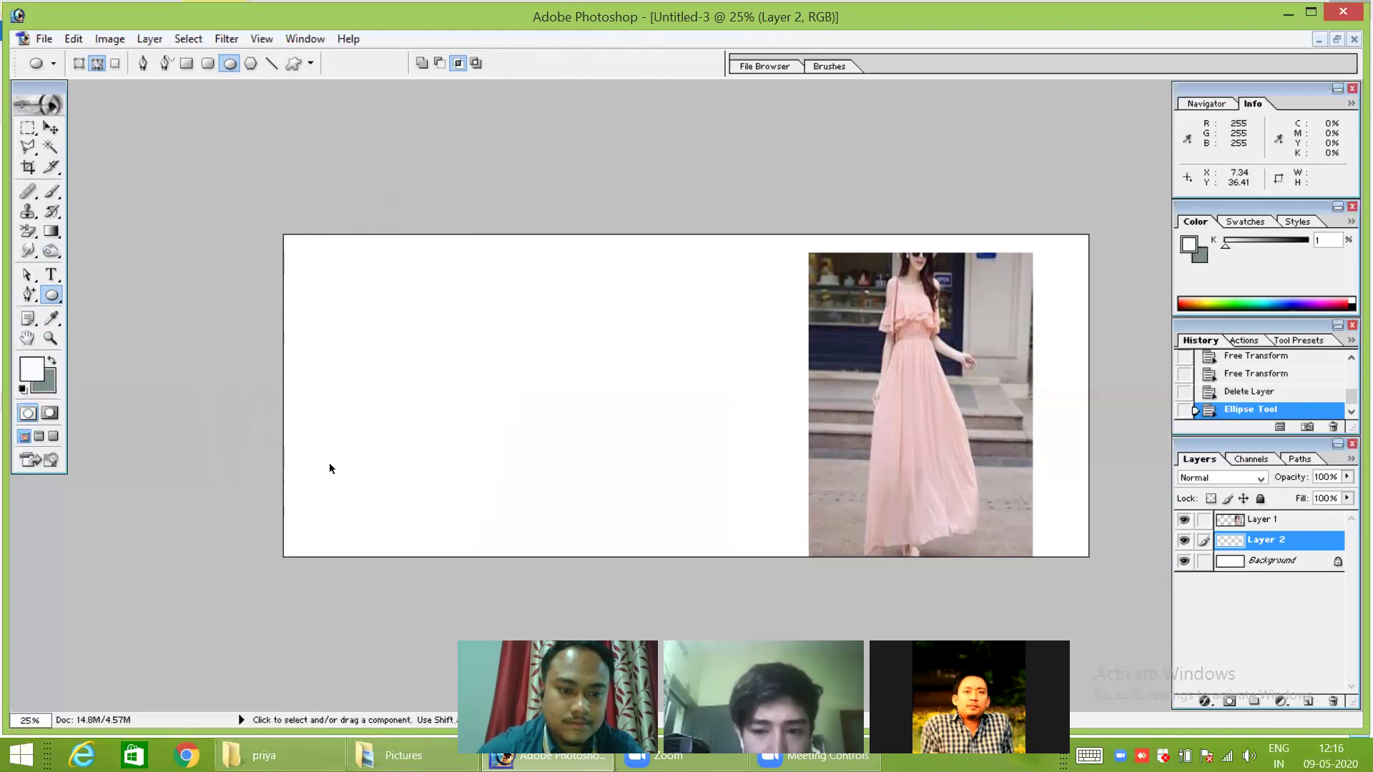
# Draw a tall elliptical path overlapping the canvas's left end and extending past its upper and lower edges, and convert it into a selection.
pyautogui.moveTo(230, 153); pyautogui.dragTo(497, 601)
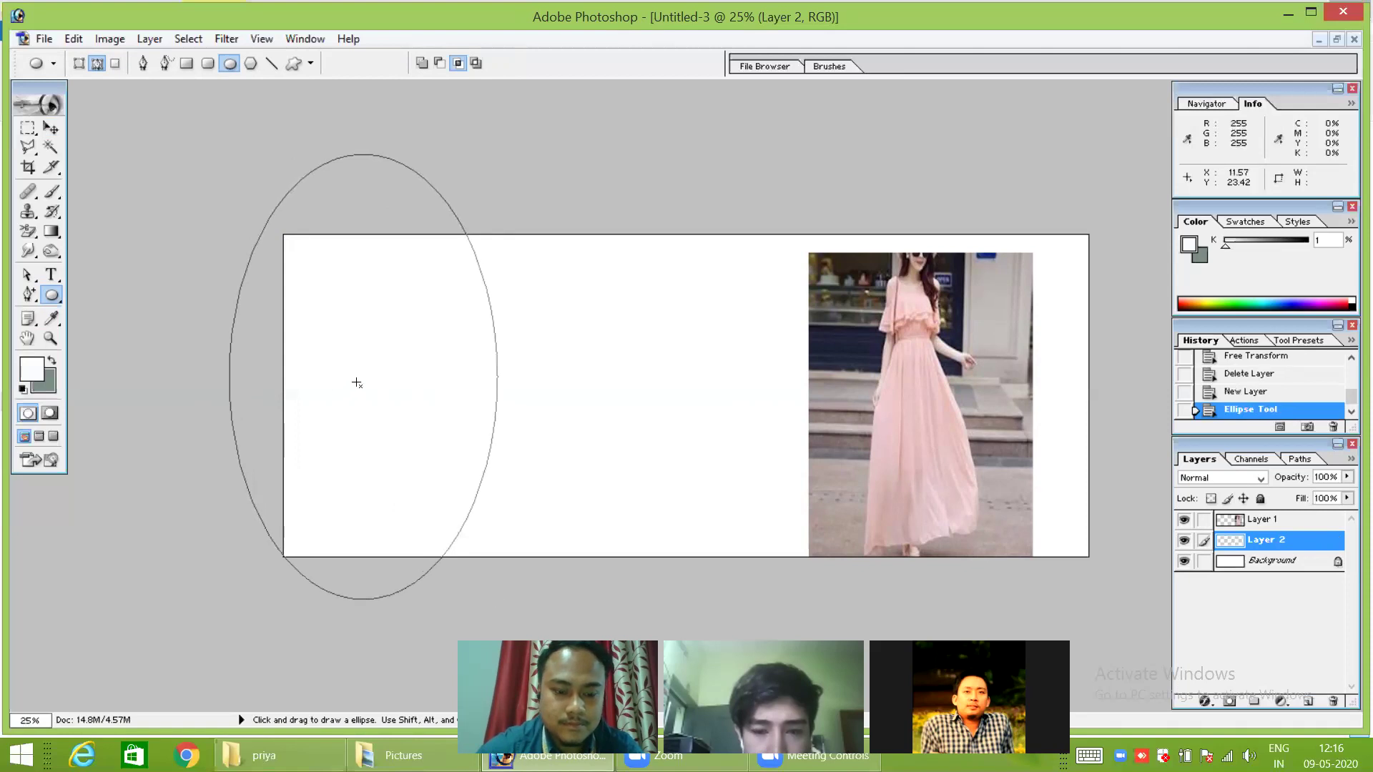
pyautogui.rightClick(412, 473)
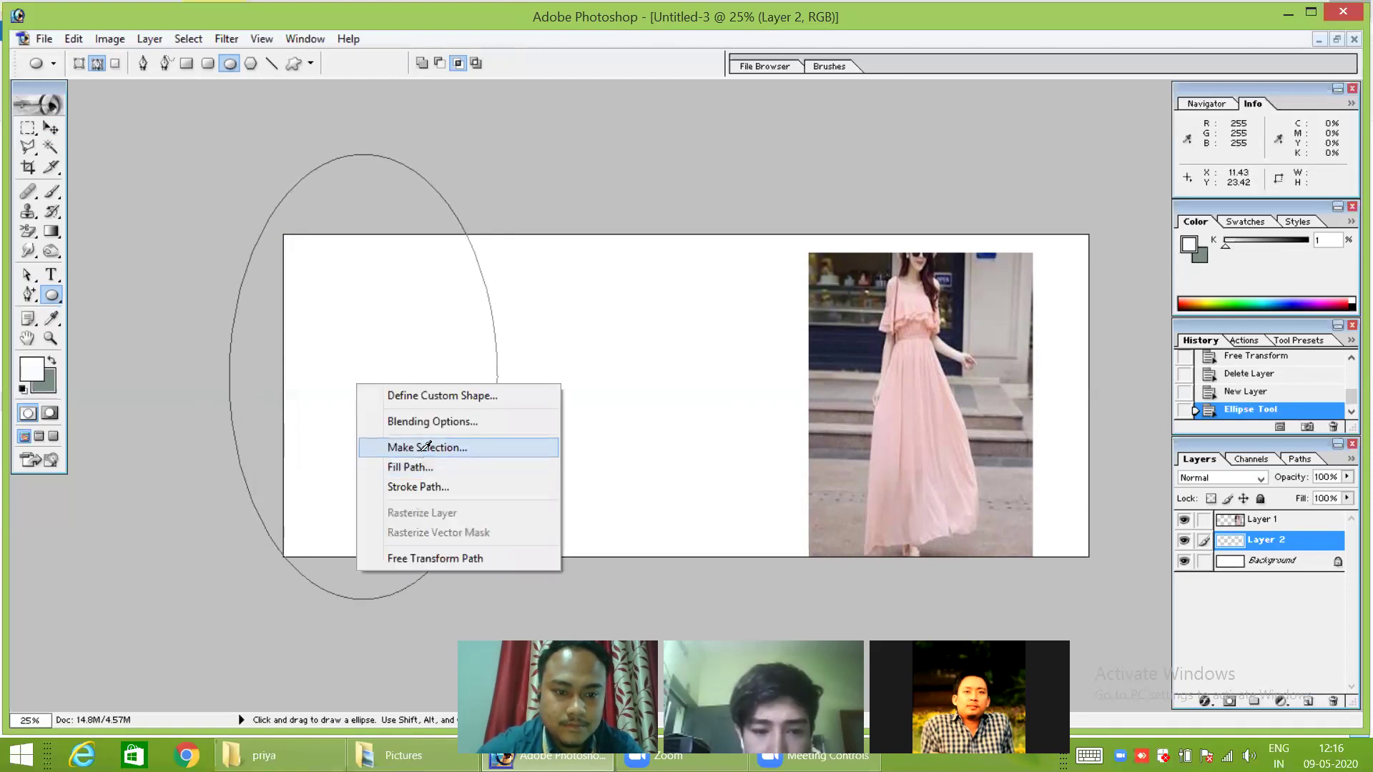
pyautogui.click(427, 446)
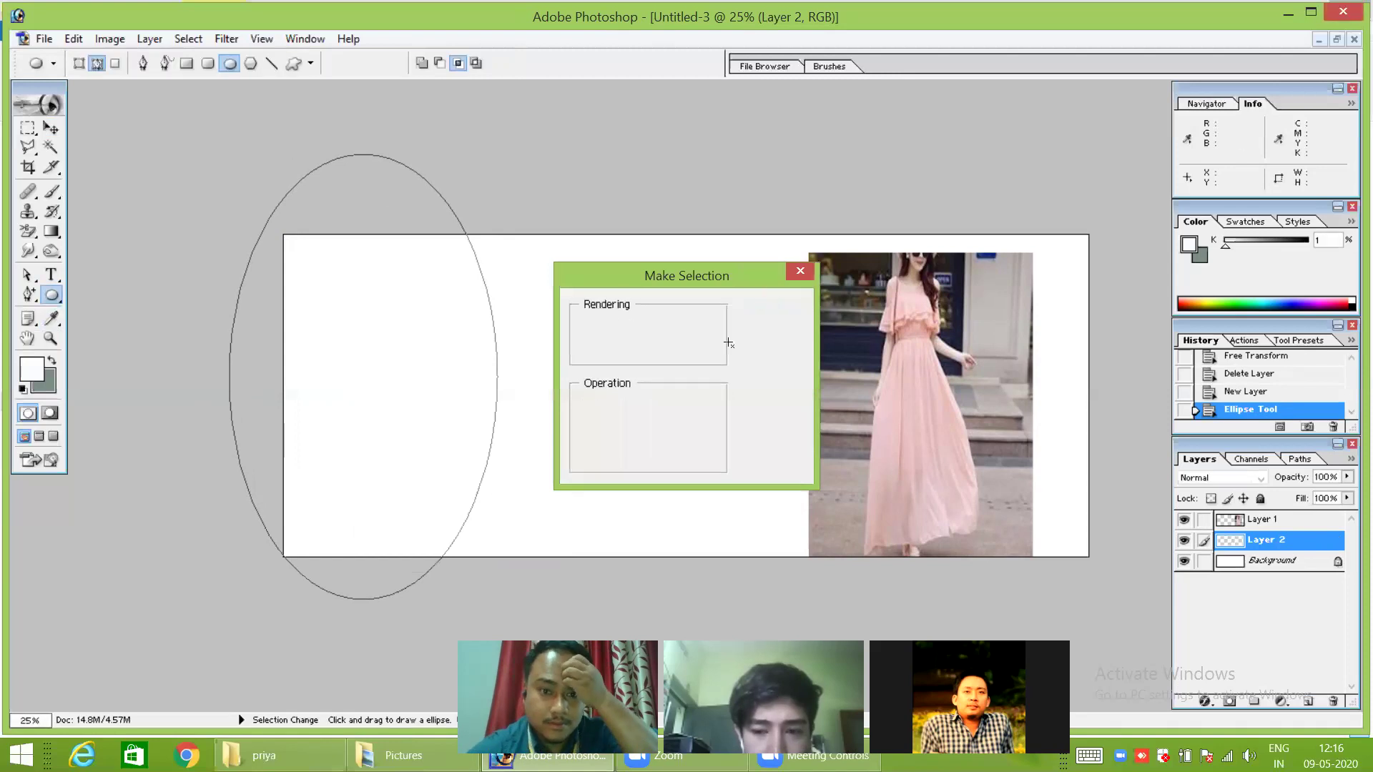
pyautogui.press('Return')
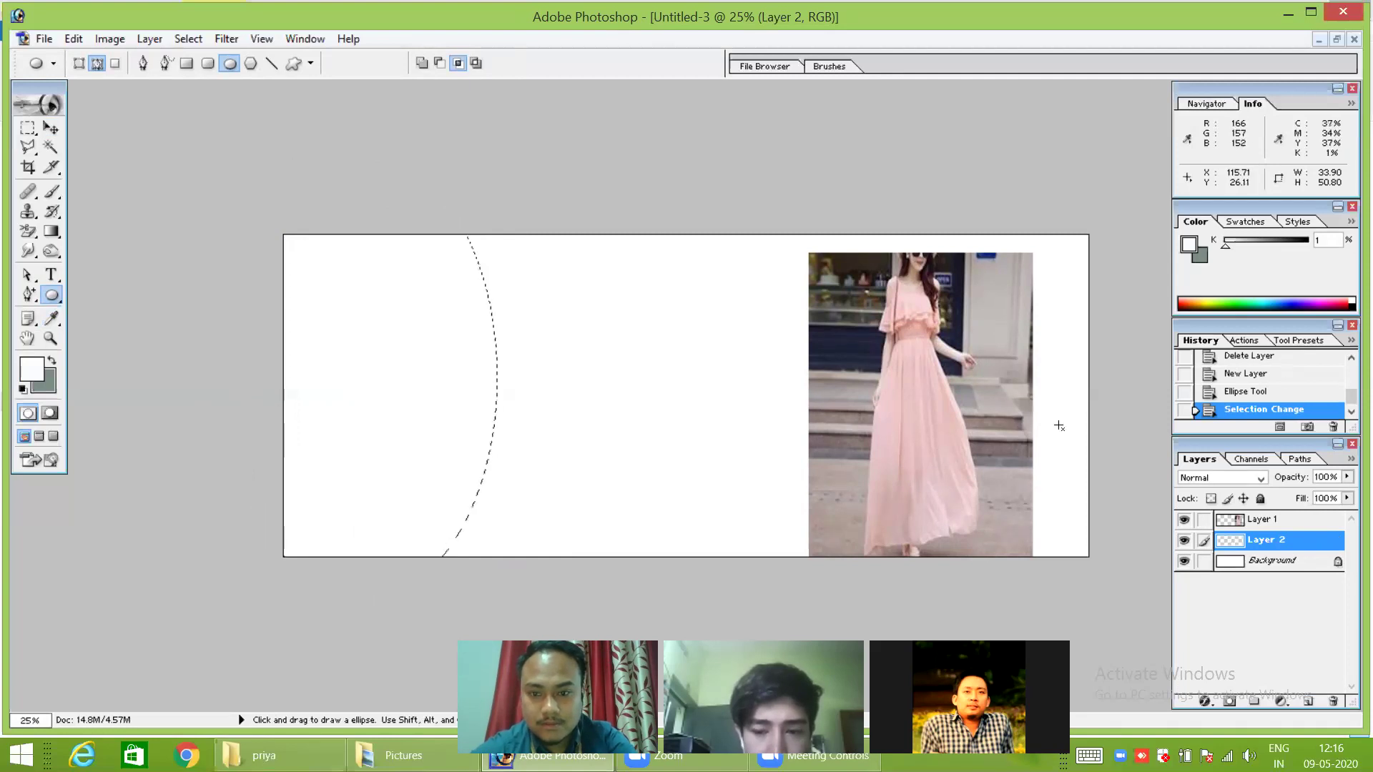
# Undo the conversion of the elliptical path into a selection.
pyautogui.moveTo(1262, 520); pyautogui.dragTo(1262, 541)
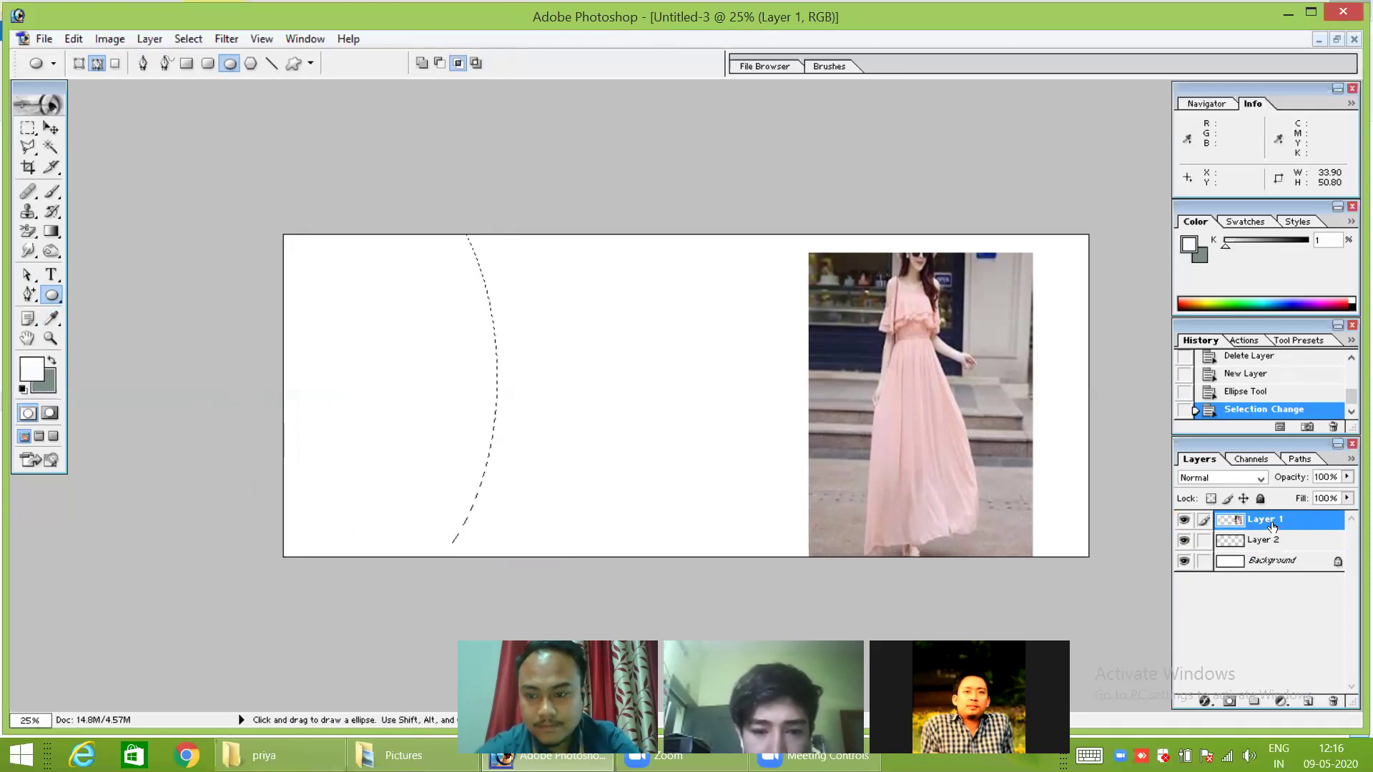
pyautogui.press('ctrl')
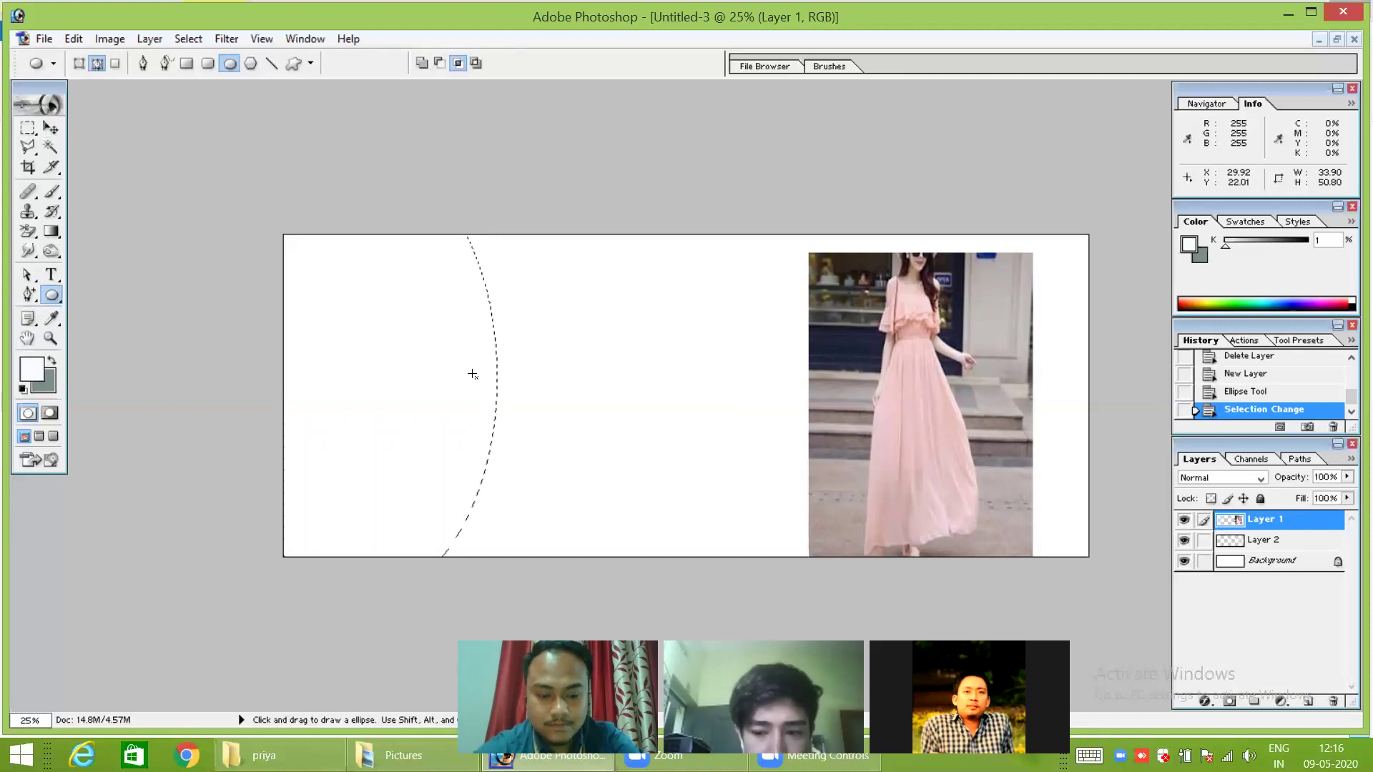
pyautogui.hotkey('ctrl', 'z')
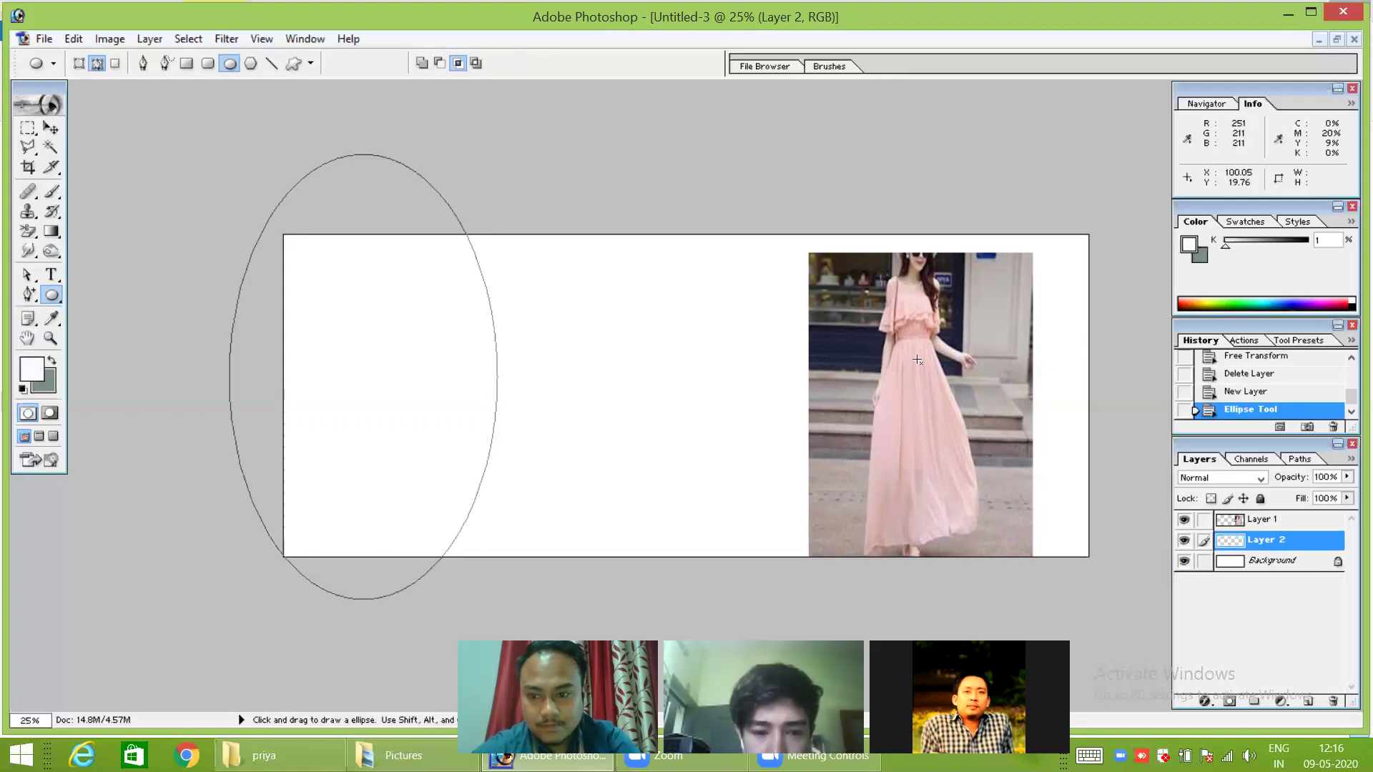
# Move the dress photo over the elliptical path at X 501.5 px, Y 720 px, try Lighten blending on it and undo that blending.
pyautogui.click(1258, 519)
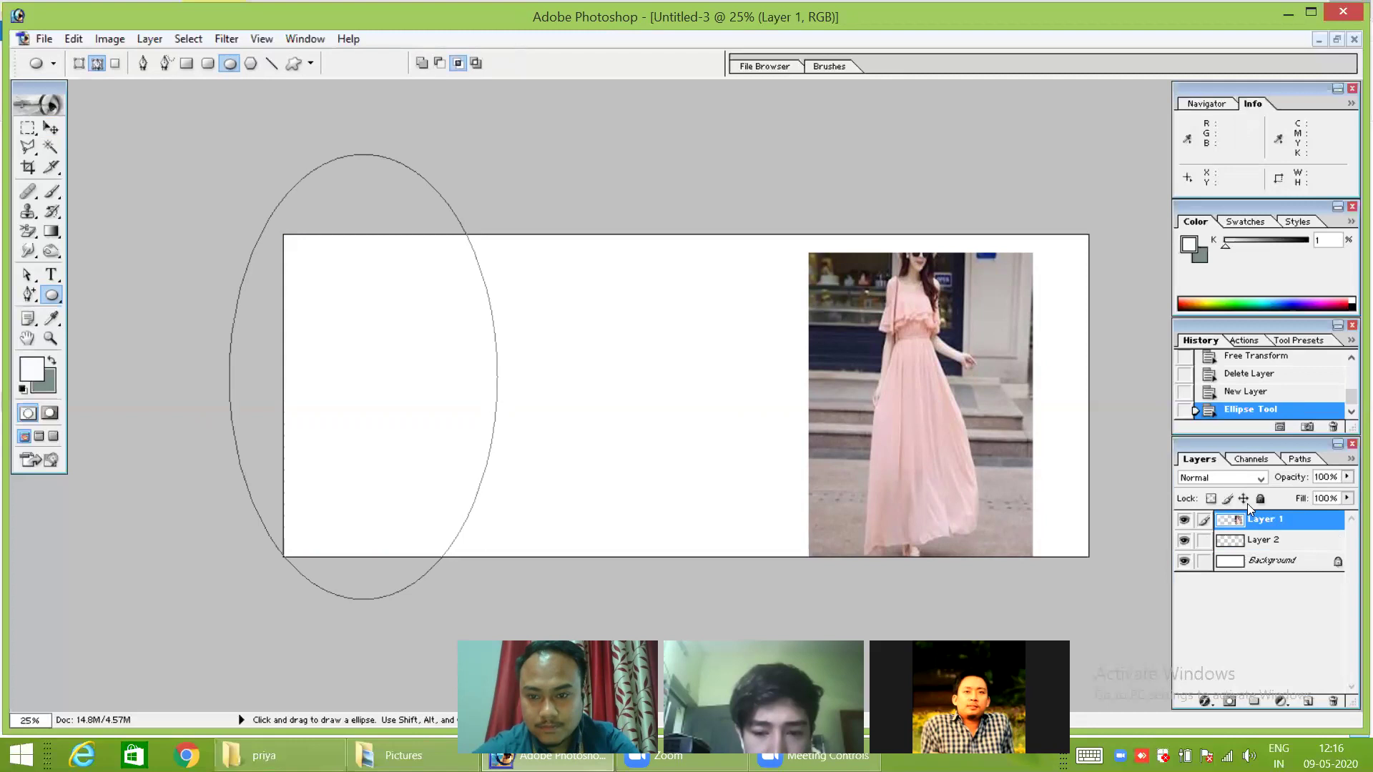
pyautogui.click(50, 129)
pyautogui.hotkey('ctrl', 't')
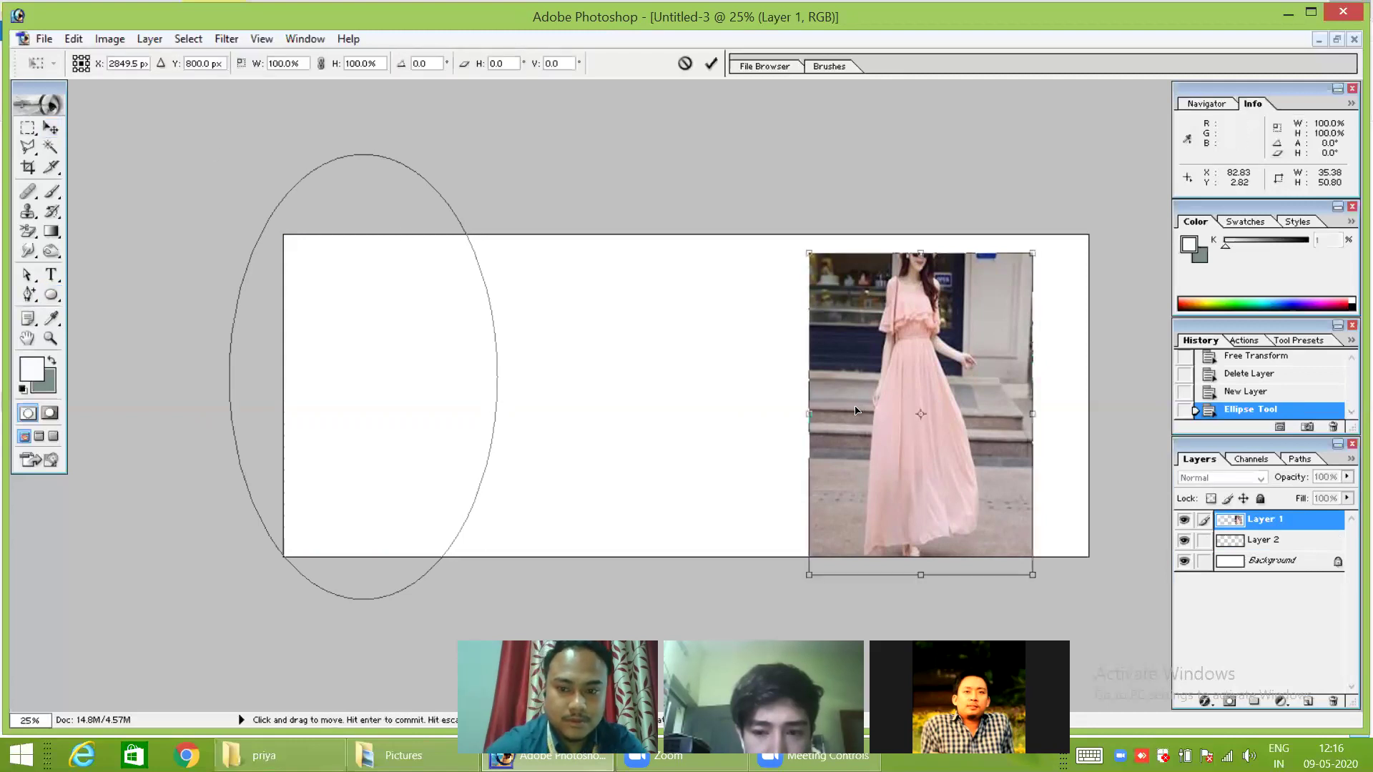
pyautogui.moveTo(847, 366); pyautogui.dragTo(346, 345)
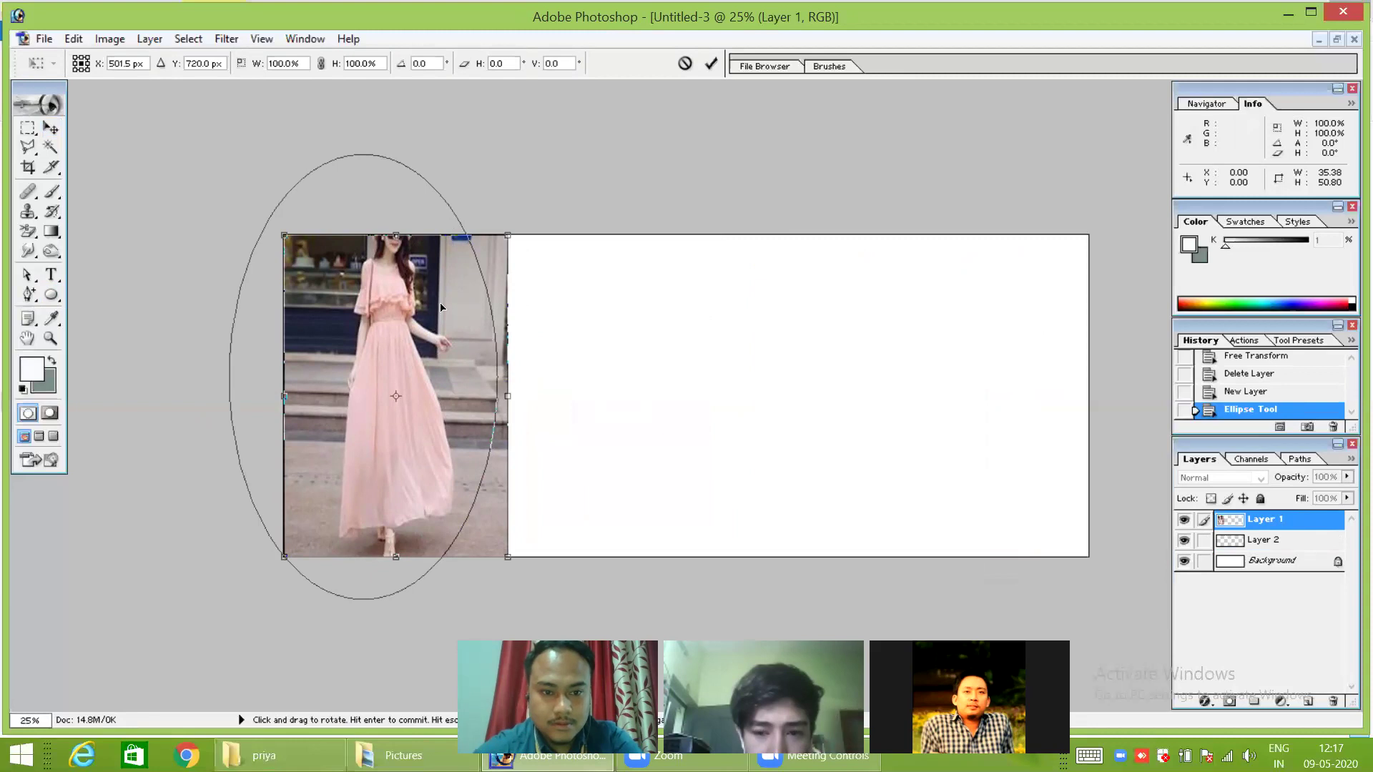
pyautogui.press('Return')
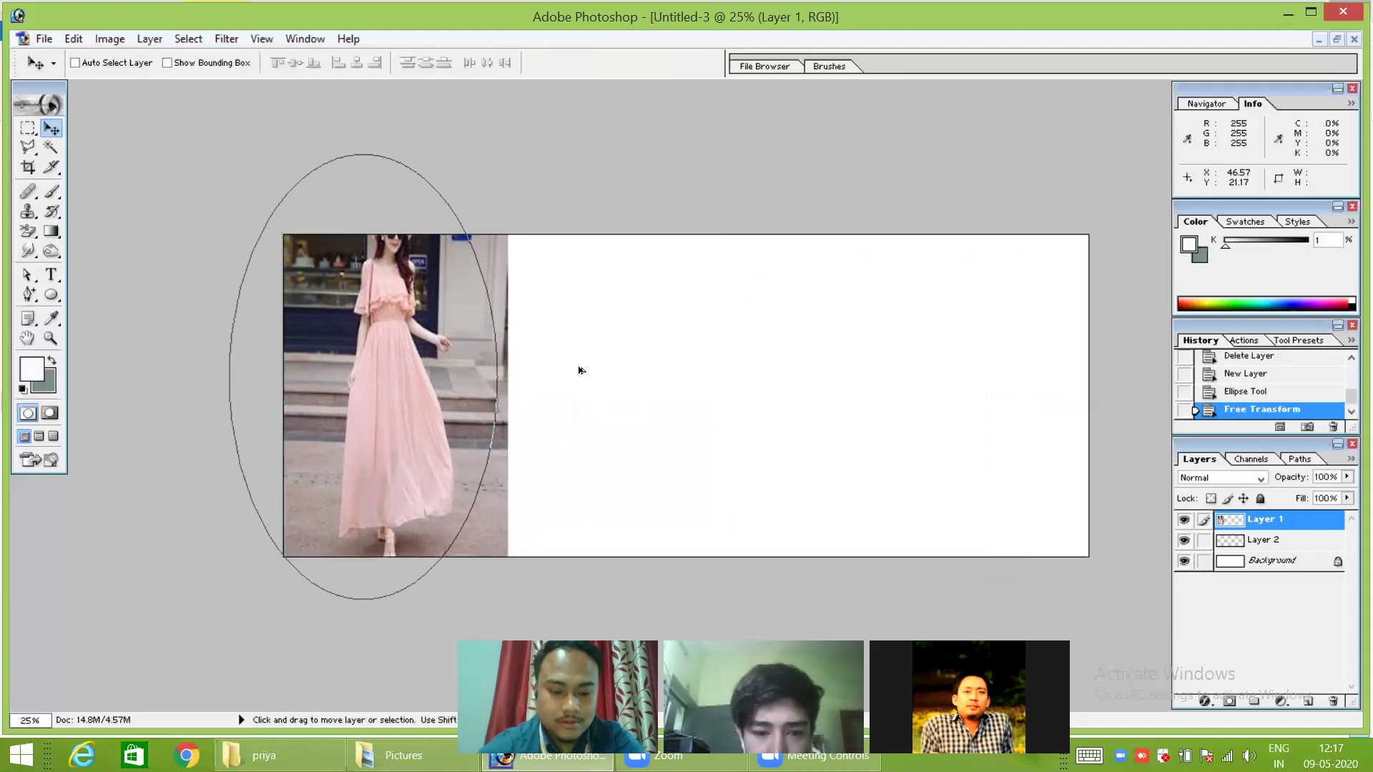
pyautogui.hotkey('shift', 'alt', 'g')
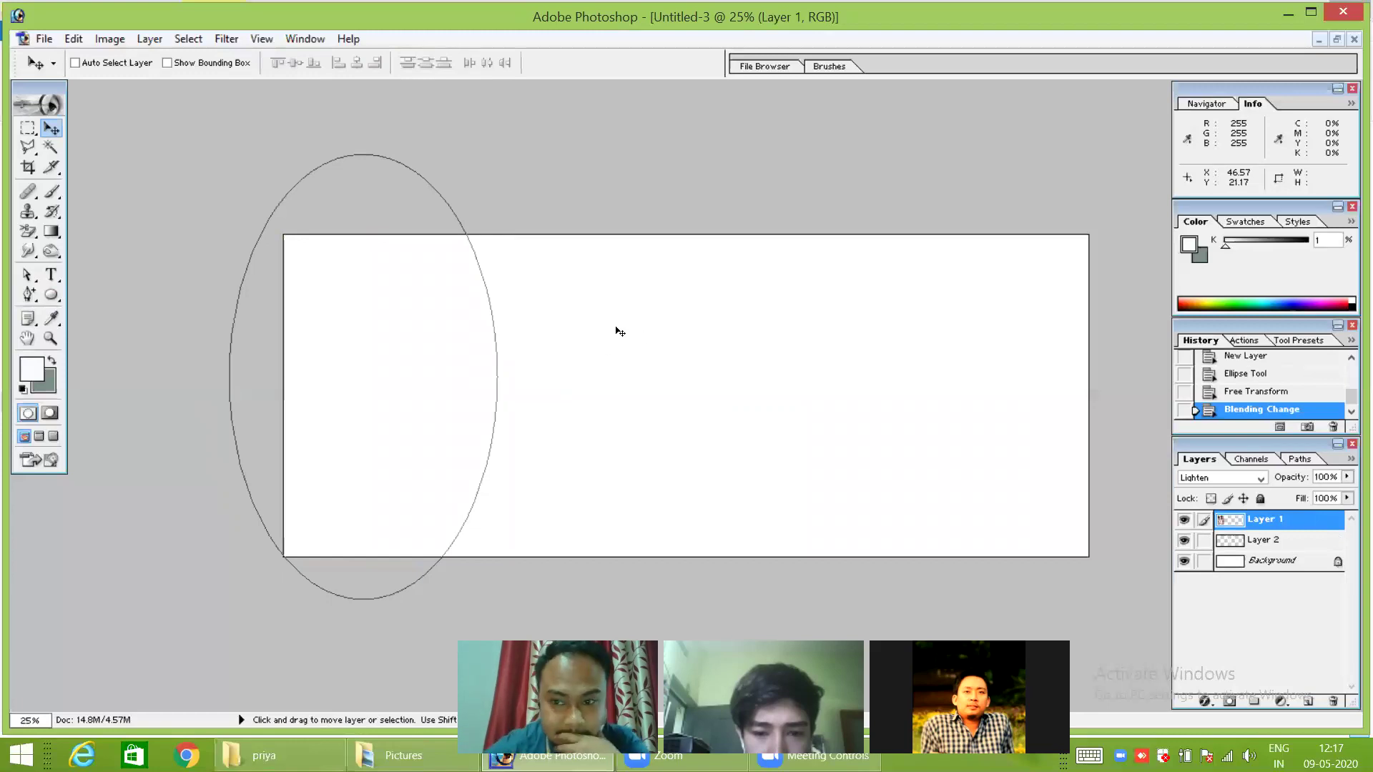
pyautogui.hotkey('ctrl', 'z')
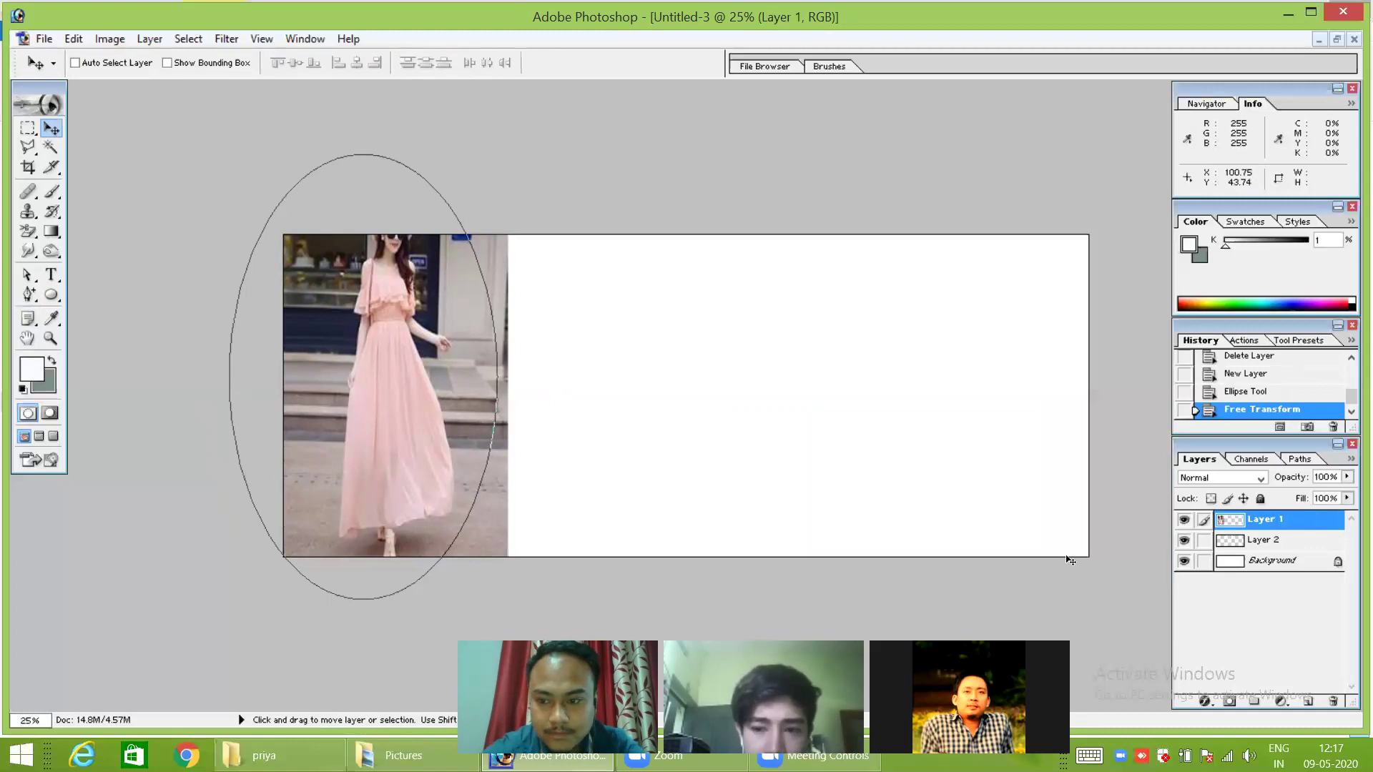
# Delete Layer 2 and the dress photo's Layer 1, leaving only the Background layer.
pyautogui.click(1252, 542)
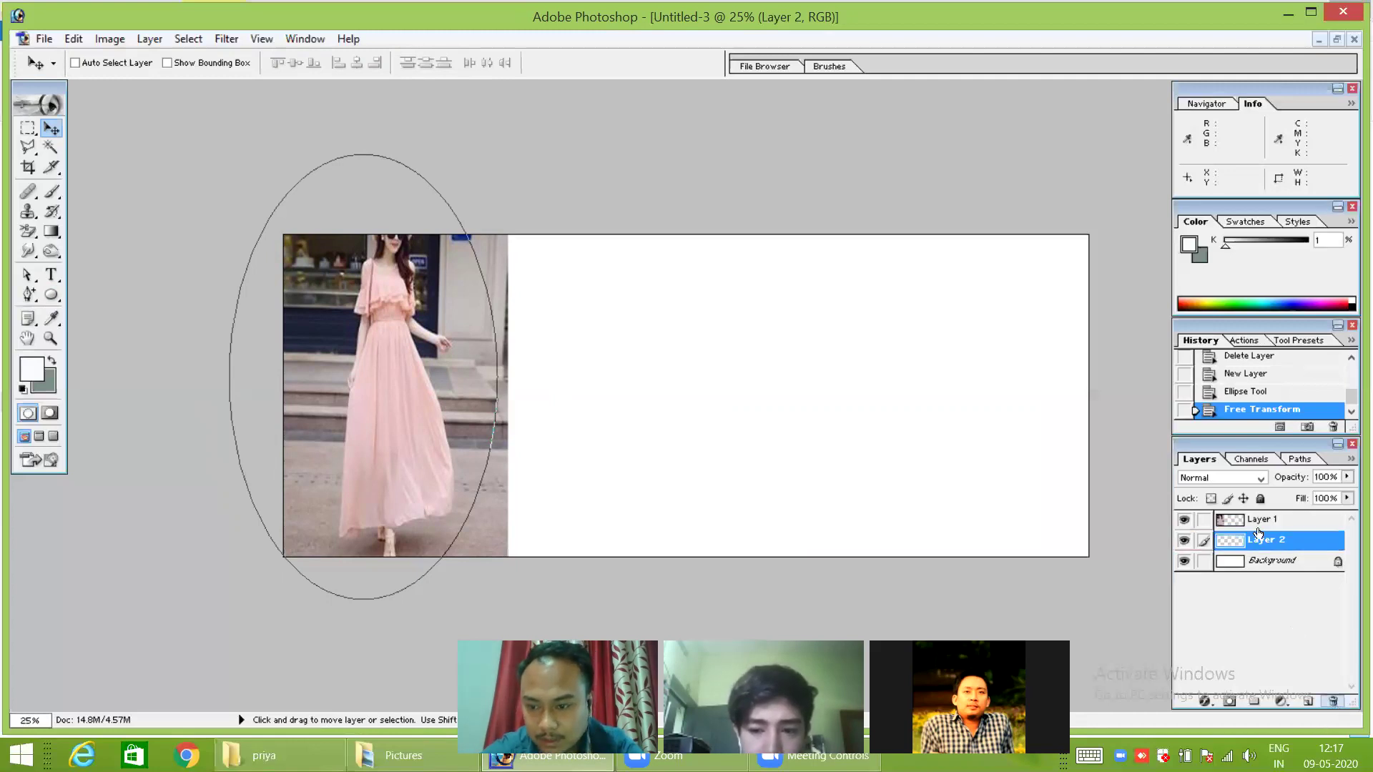
pyautogui.moveTo(1259, 544); pyautogui.dragTo(1334, 702)
pyautogui.moveTo(1255, 523); pyautogui.dragTo(1333, 702)
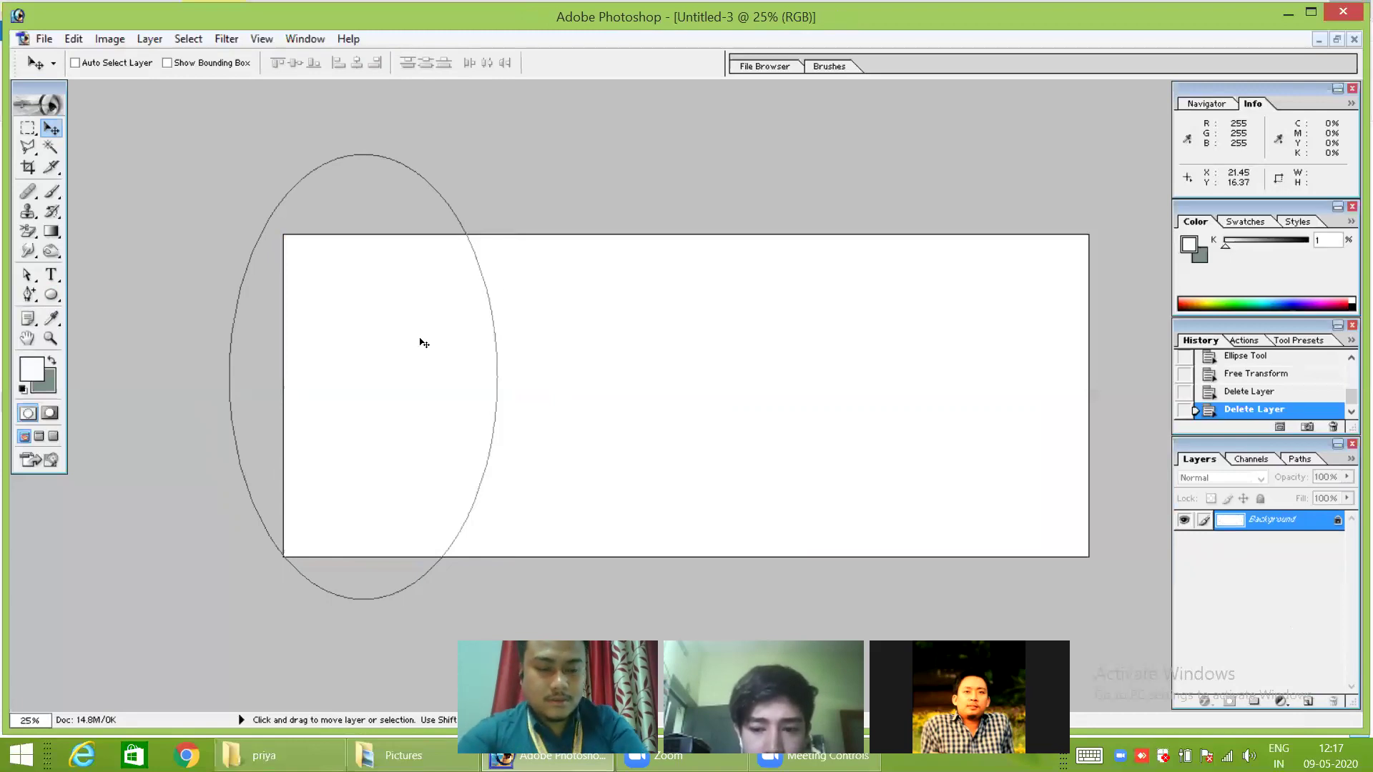
pyautogui.hotkey('ctrl', 'z')
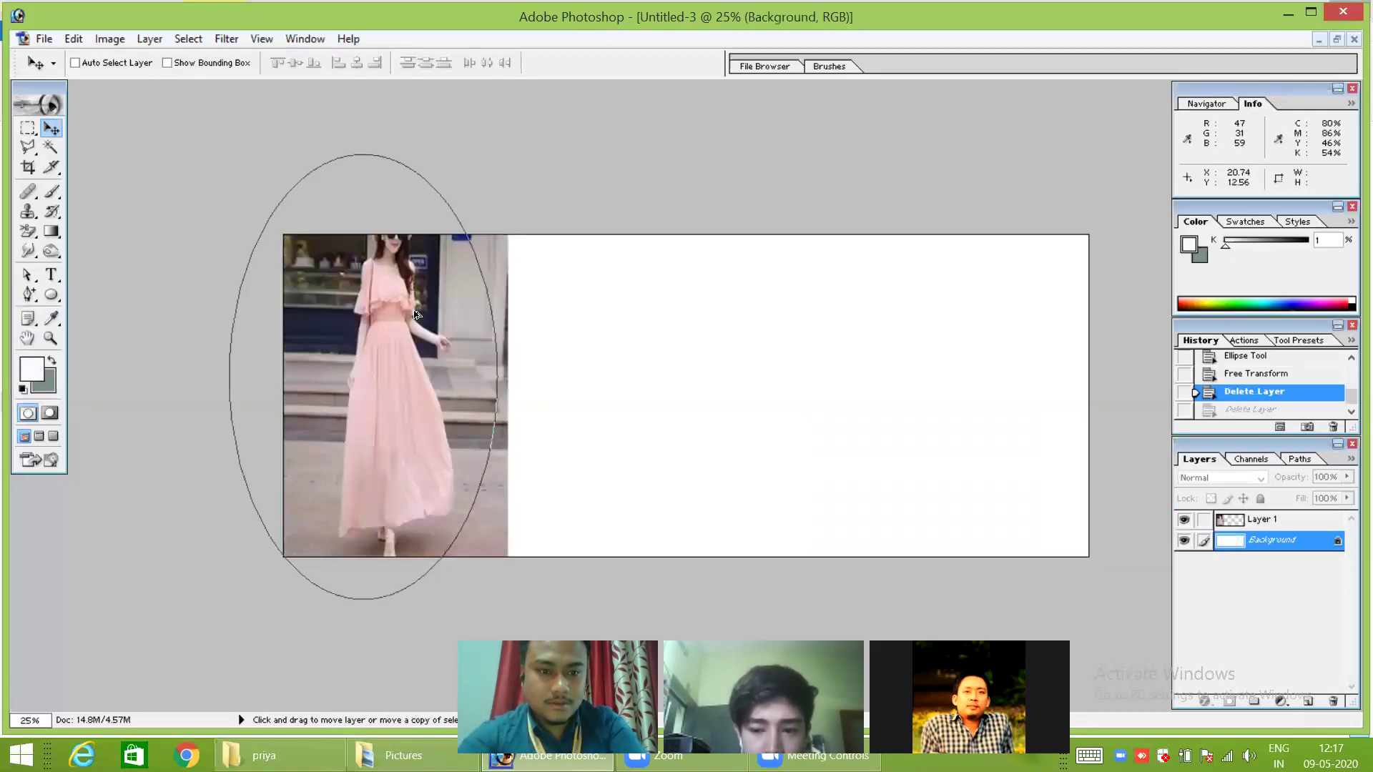
pyautogui.doubleClick(1271, 521)
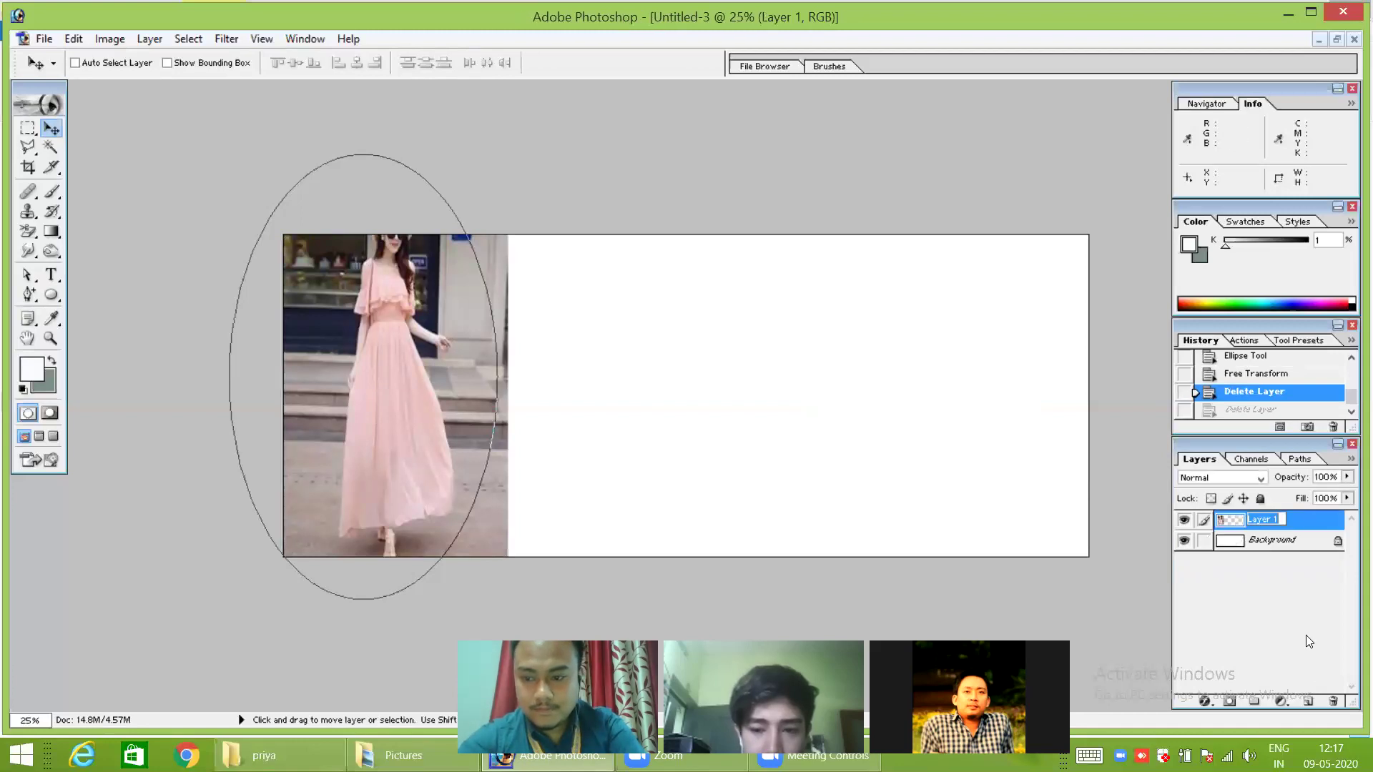
pyautogui.click(1315, 519)
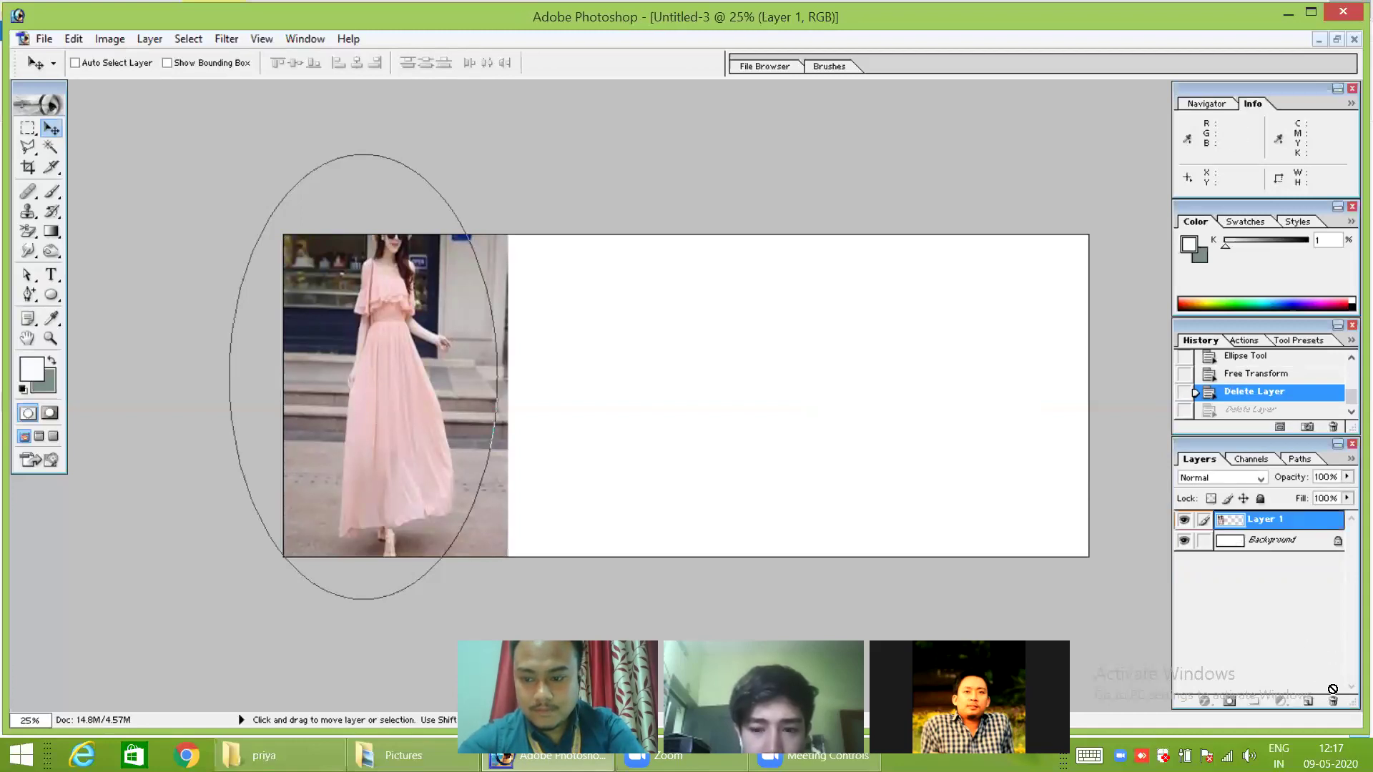
pyautogui.click(1333, 700)
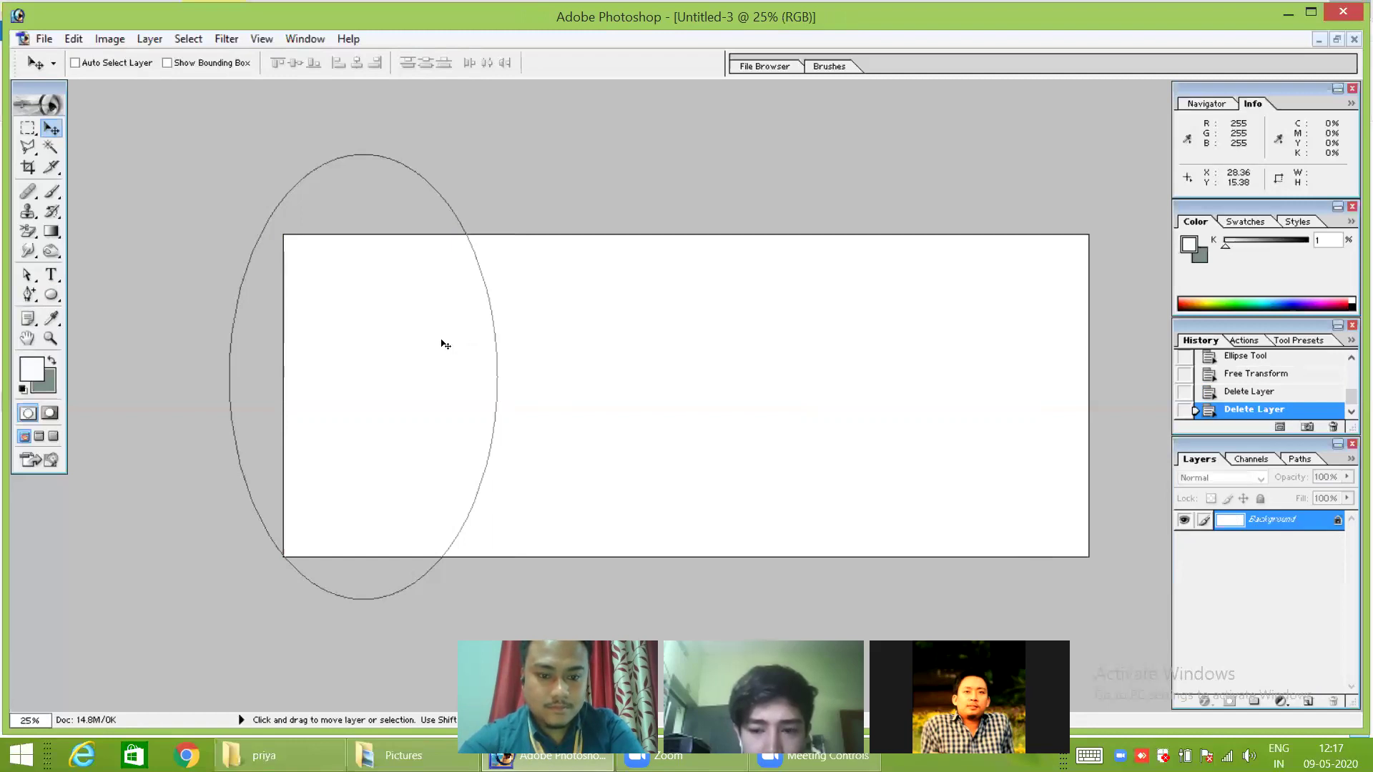
# Close the Untitled-3 document without saving its changes and minimize the Untitled-2 document.
pyautogui.click(48, 39)
pyautogui.press('Right')
pyautogui.press('Escape')
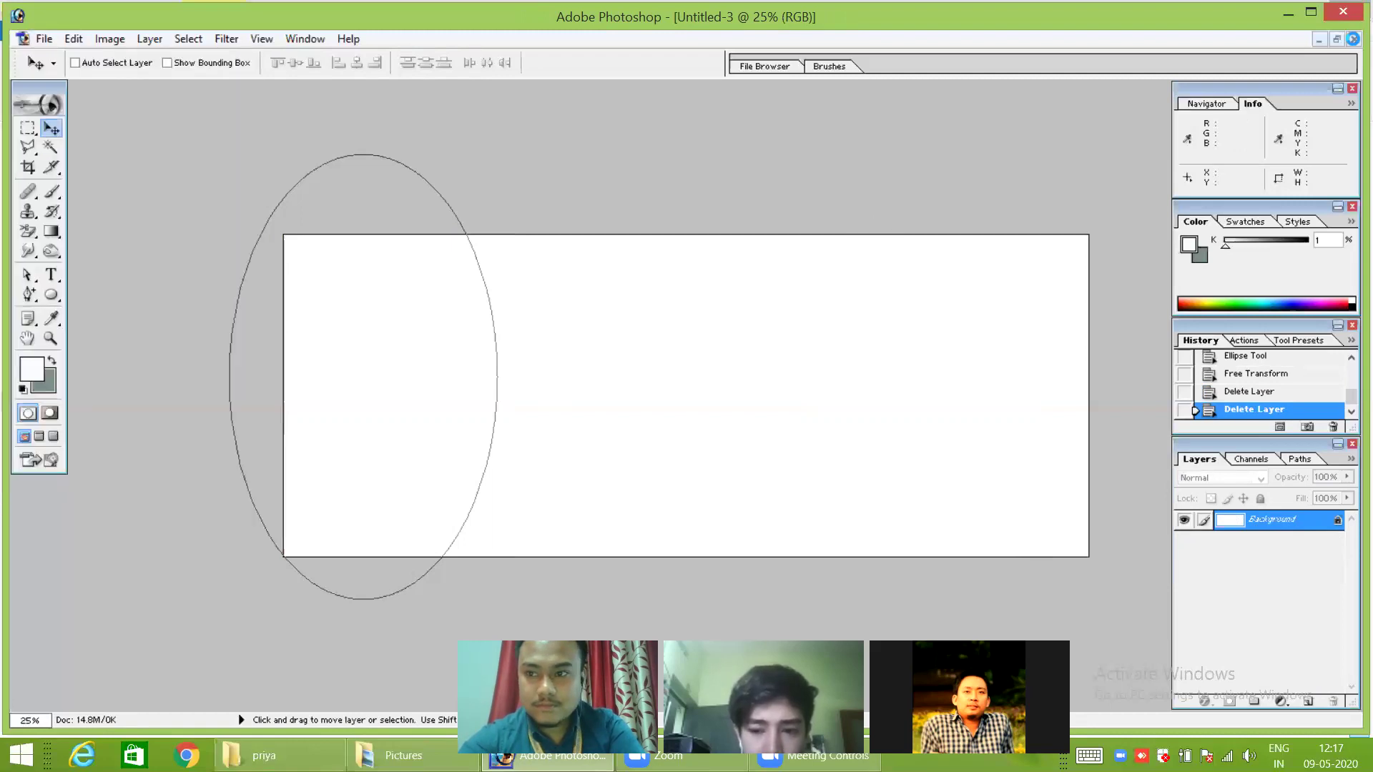
pyautogui.click(1354, 38)
pyautogui.click(718, 295)
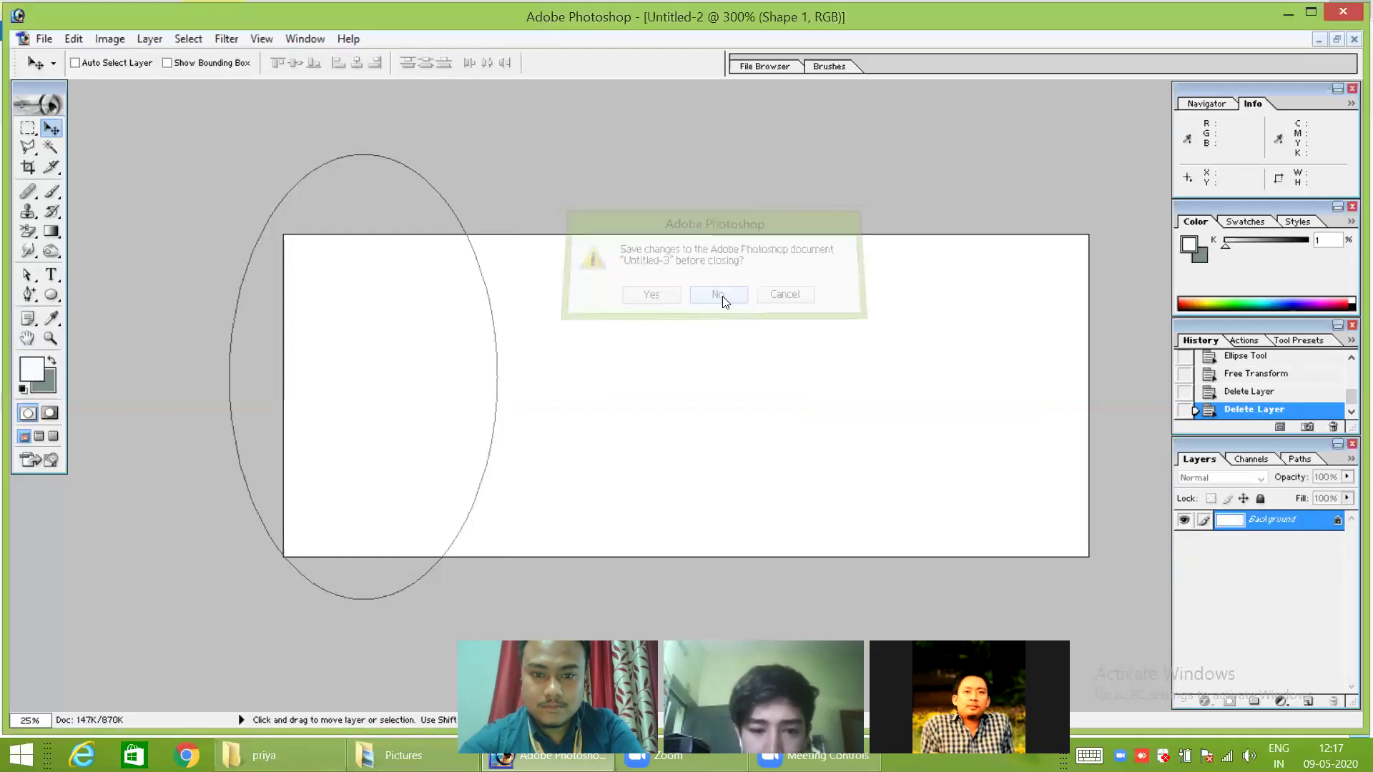
pyautogui.click(1321, 40)
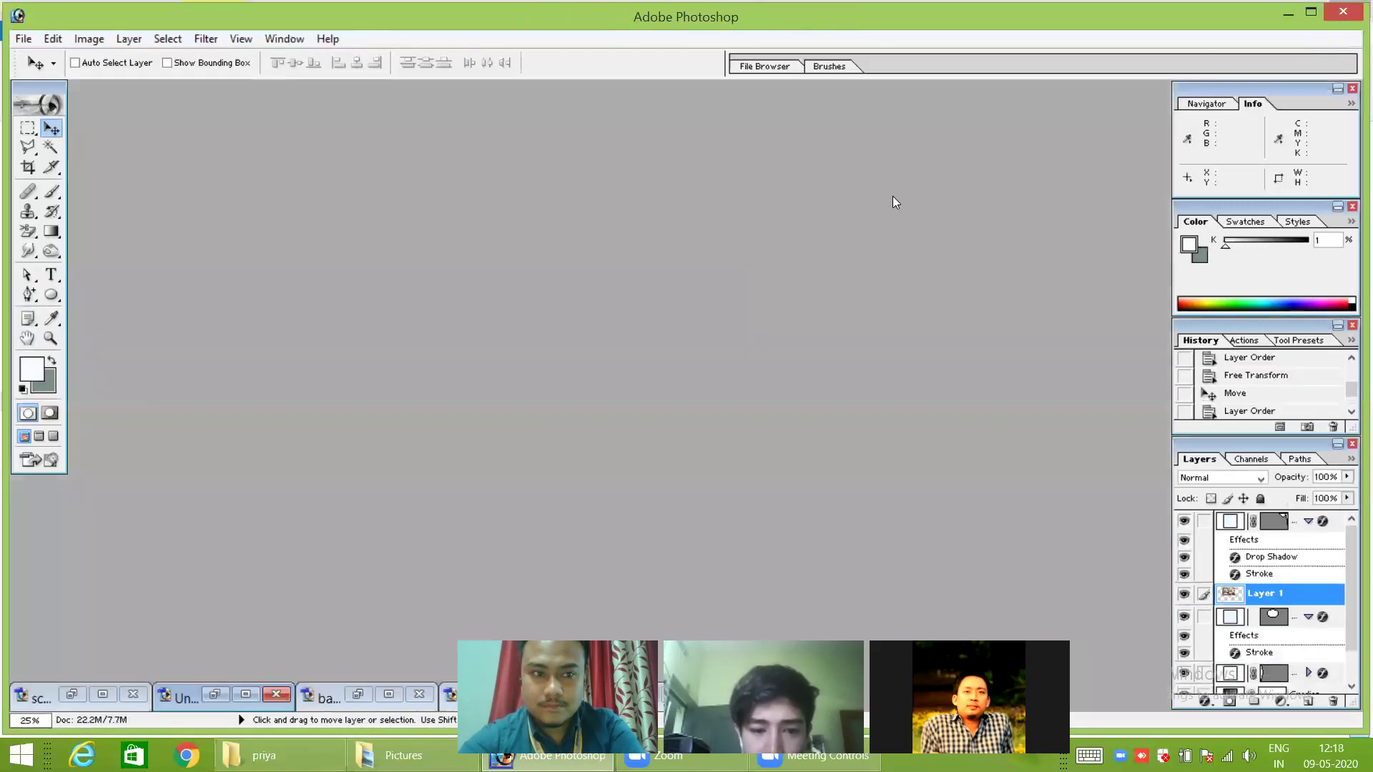
# Try a new document 40 inches wide and 20 pixels high, viewing it maximized, and close it.
pyautogui.click(24, 40)
pyautogui.click(39, 51)
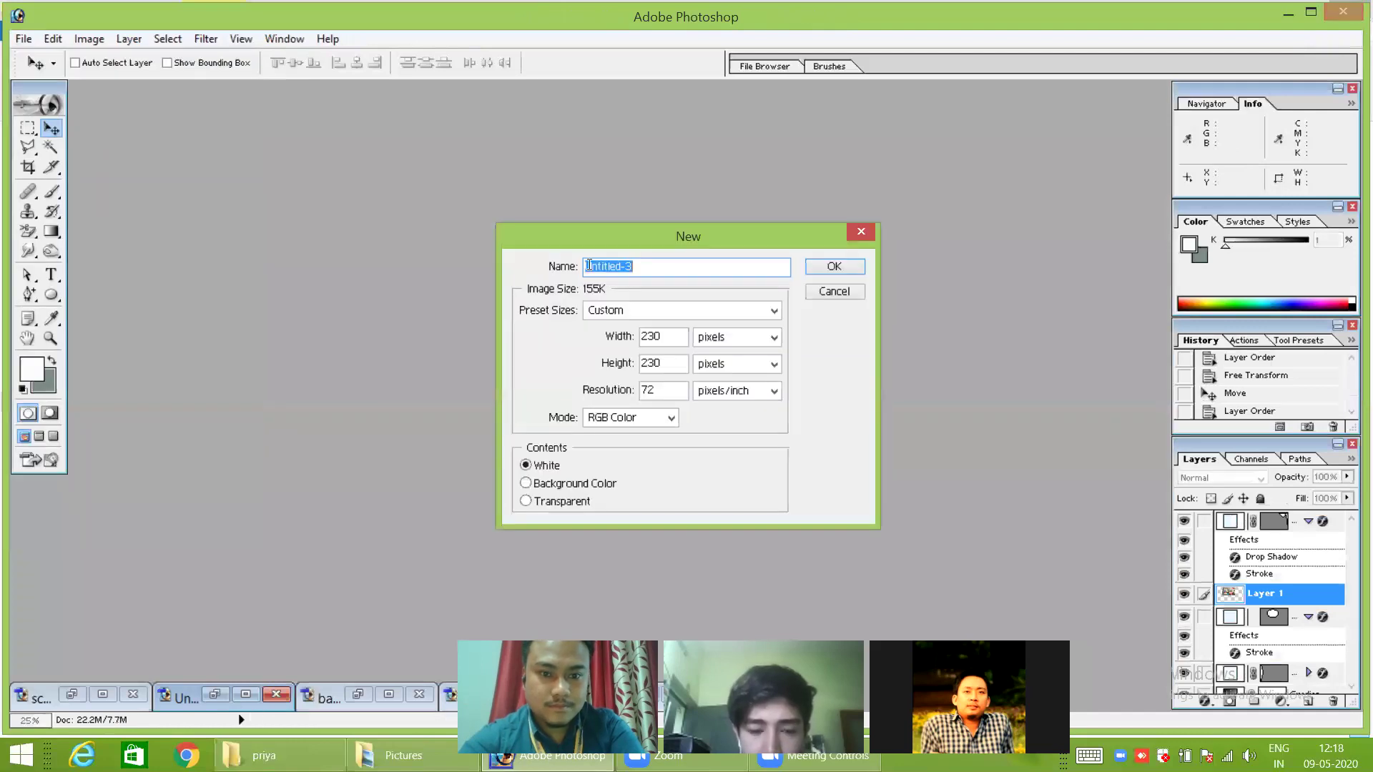
pyautogui.click(772, 337)
pyautogui.click(715, 363)
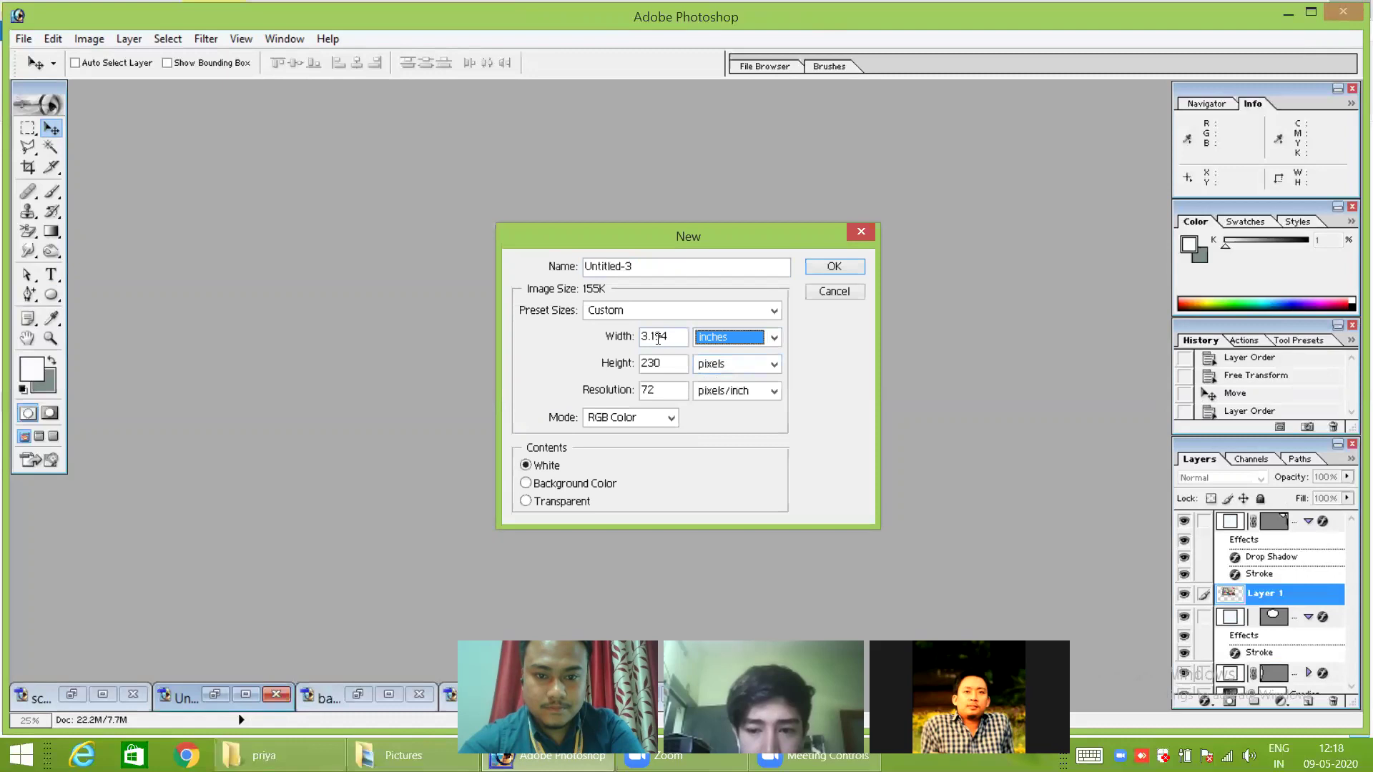
pyautogui.doubleClick(658, 337)
pyautogui.write('2')
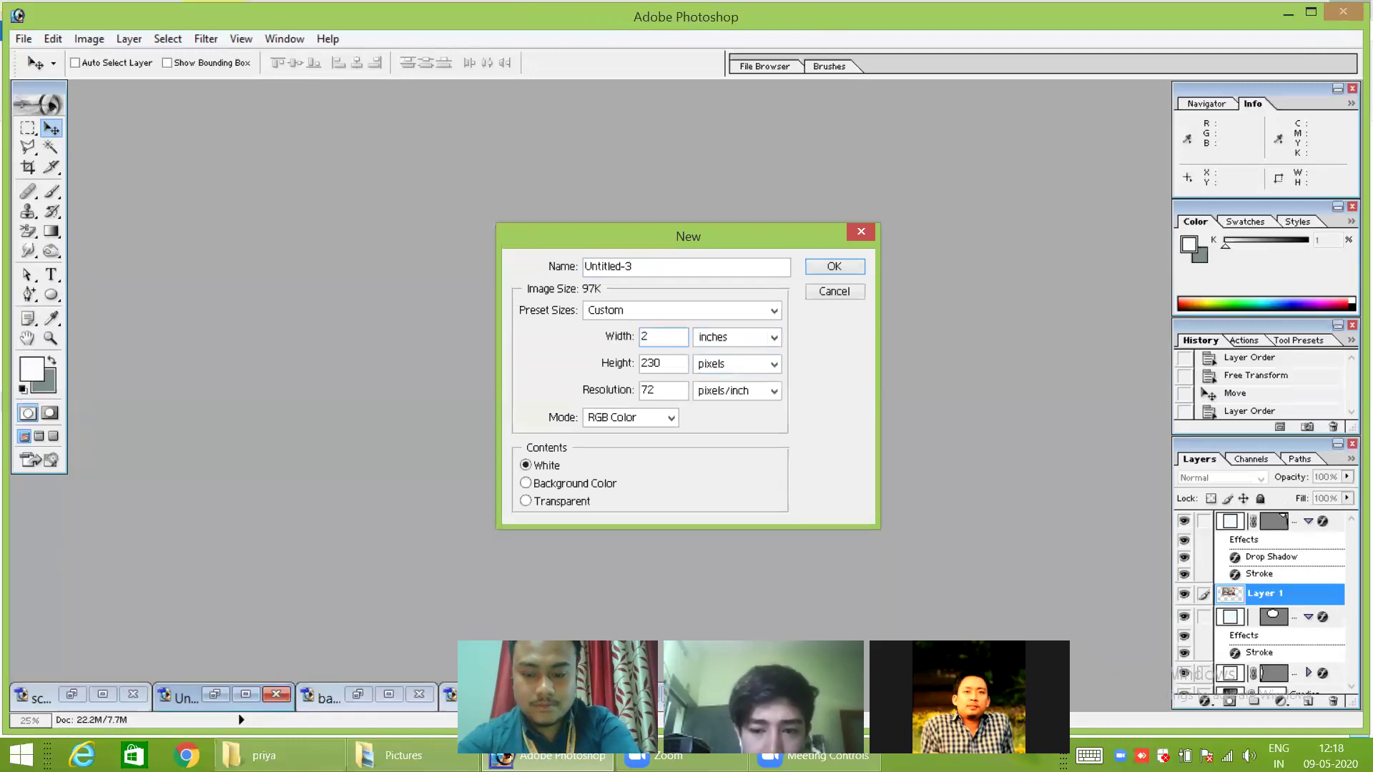
pyautogui.press('BackSpace')
pyautogui.write('40')
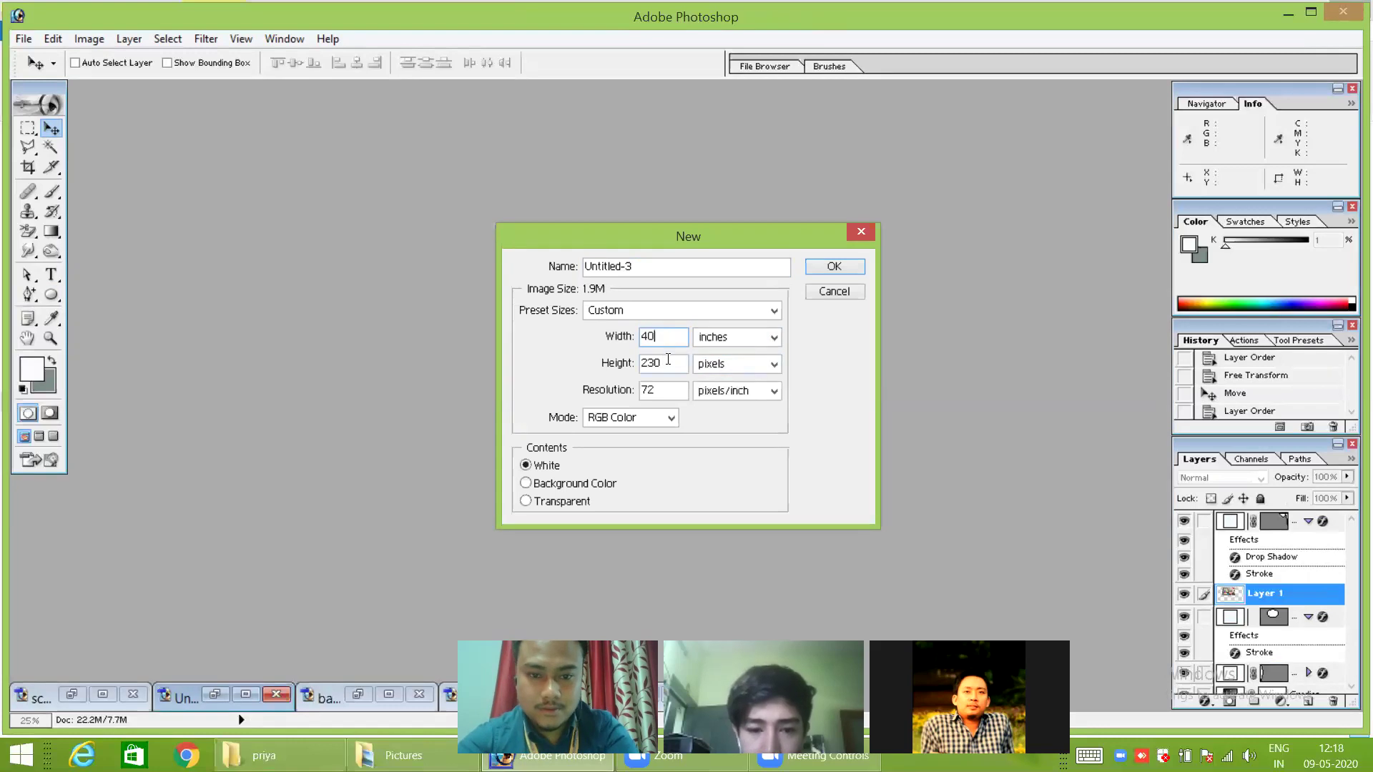
pyautogui.moveTo(666, 362); pyautogui.dragTo(634, 366)
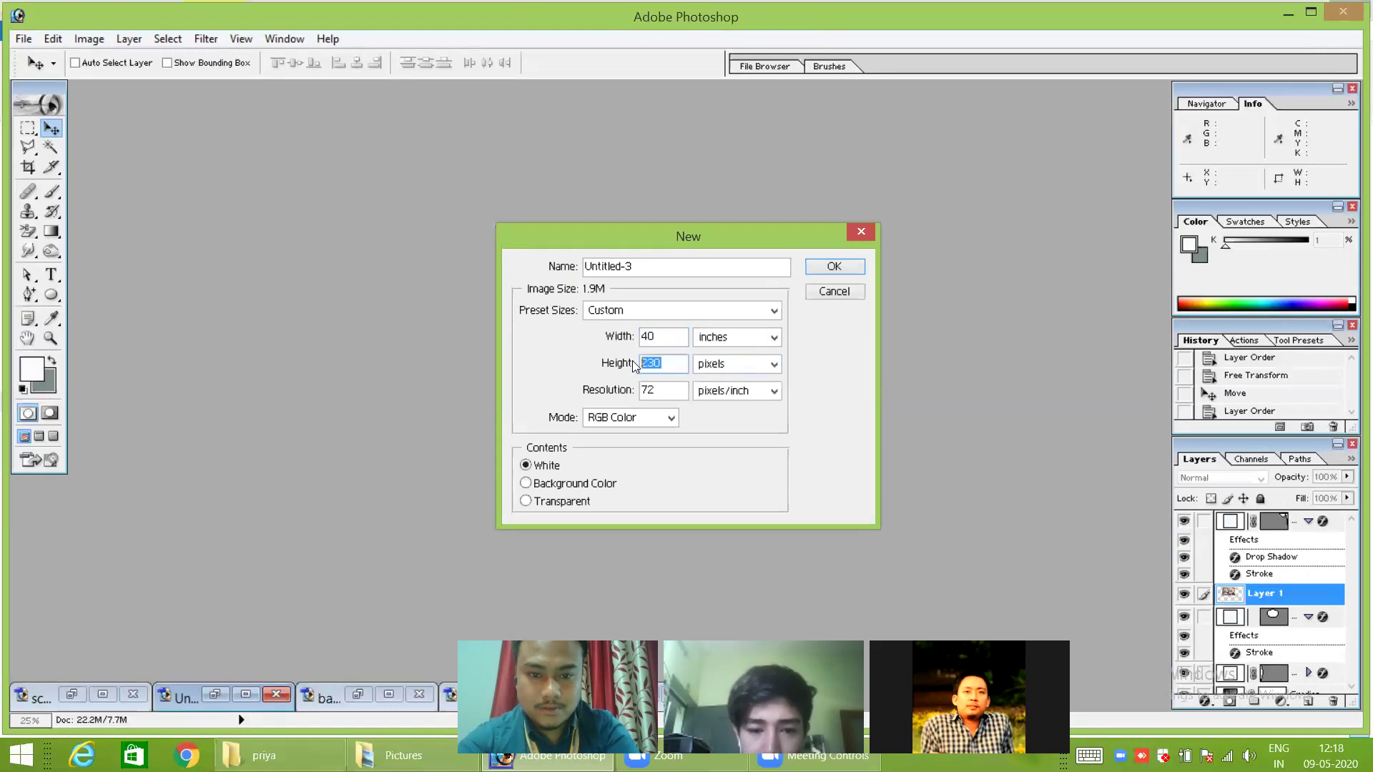
pyautogui.write('20')
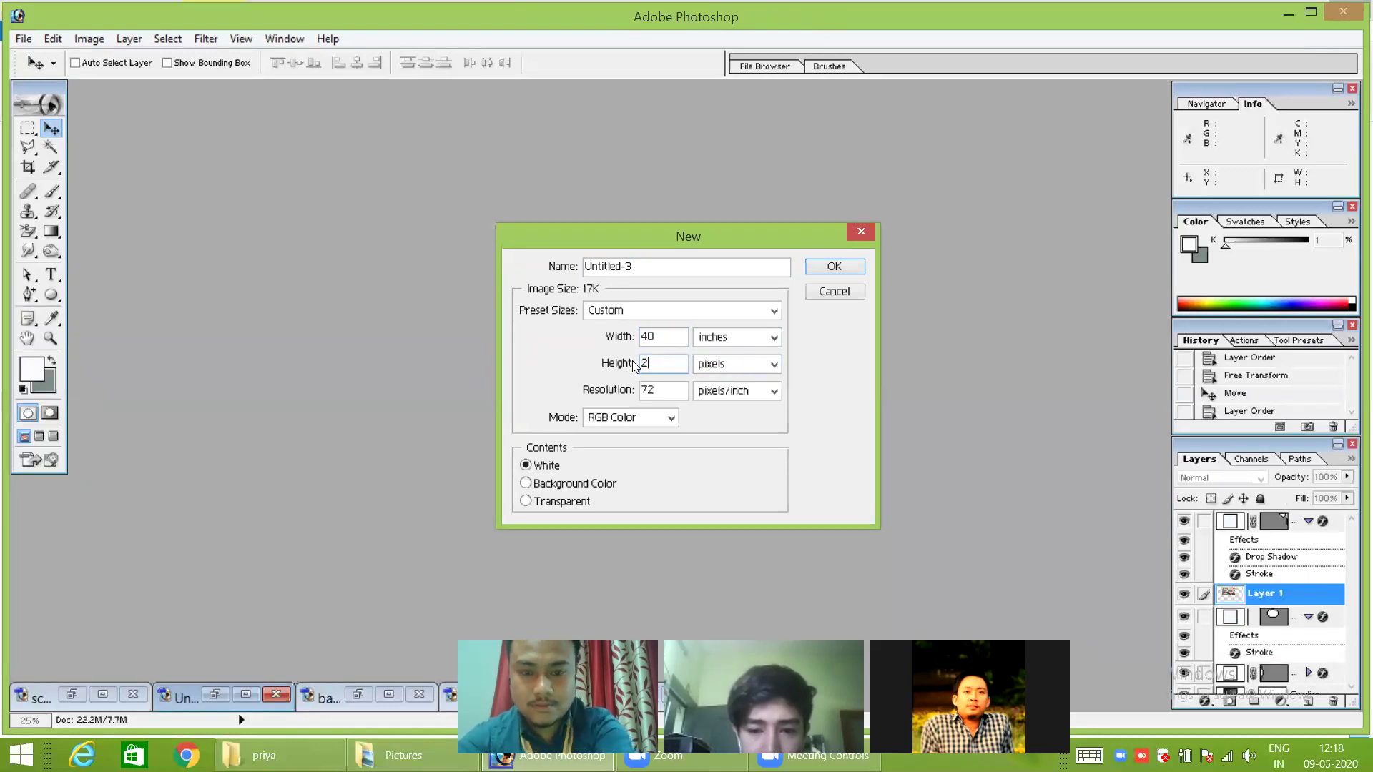
pyautogui.click(847, 268)
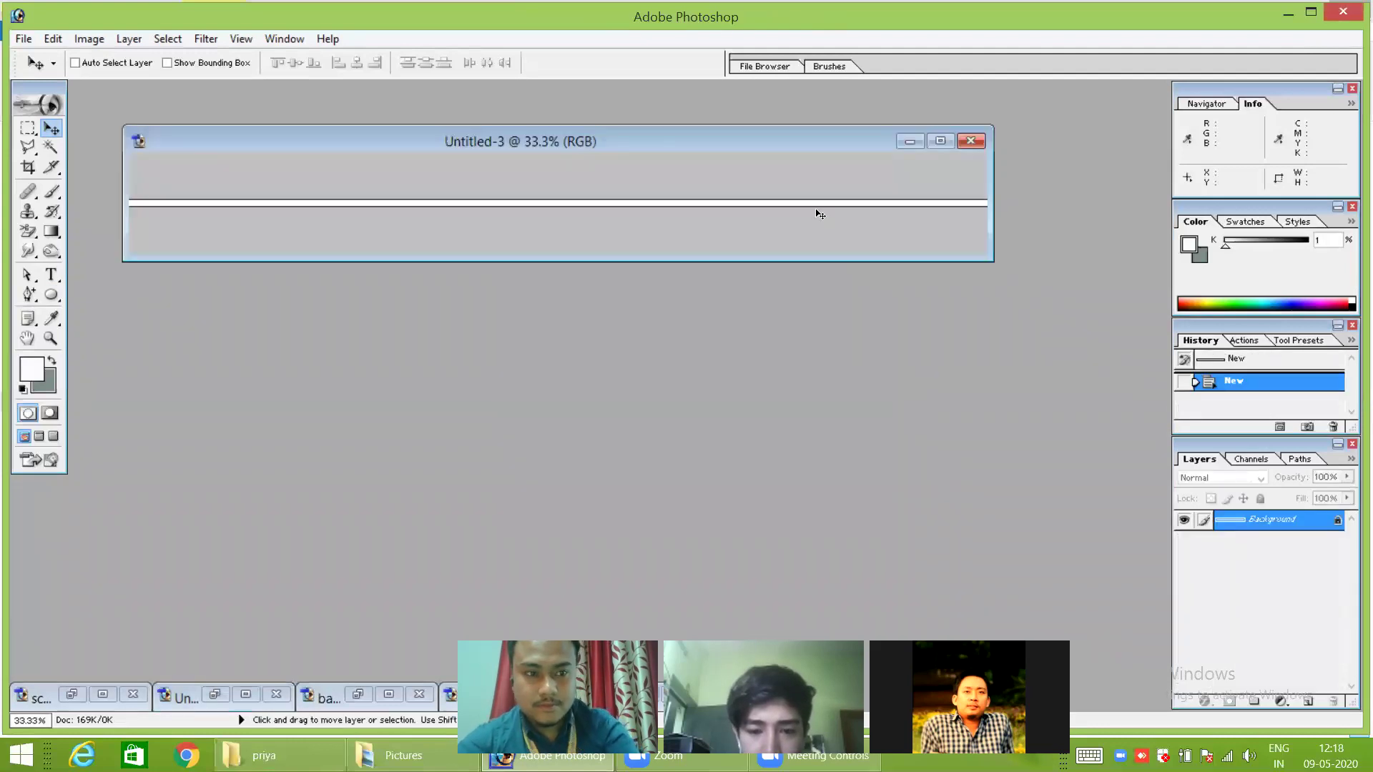
pyautogui.click(940, 144)
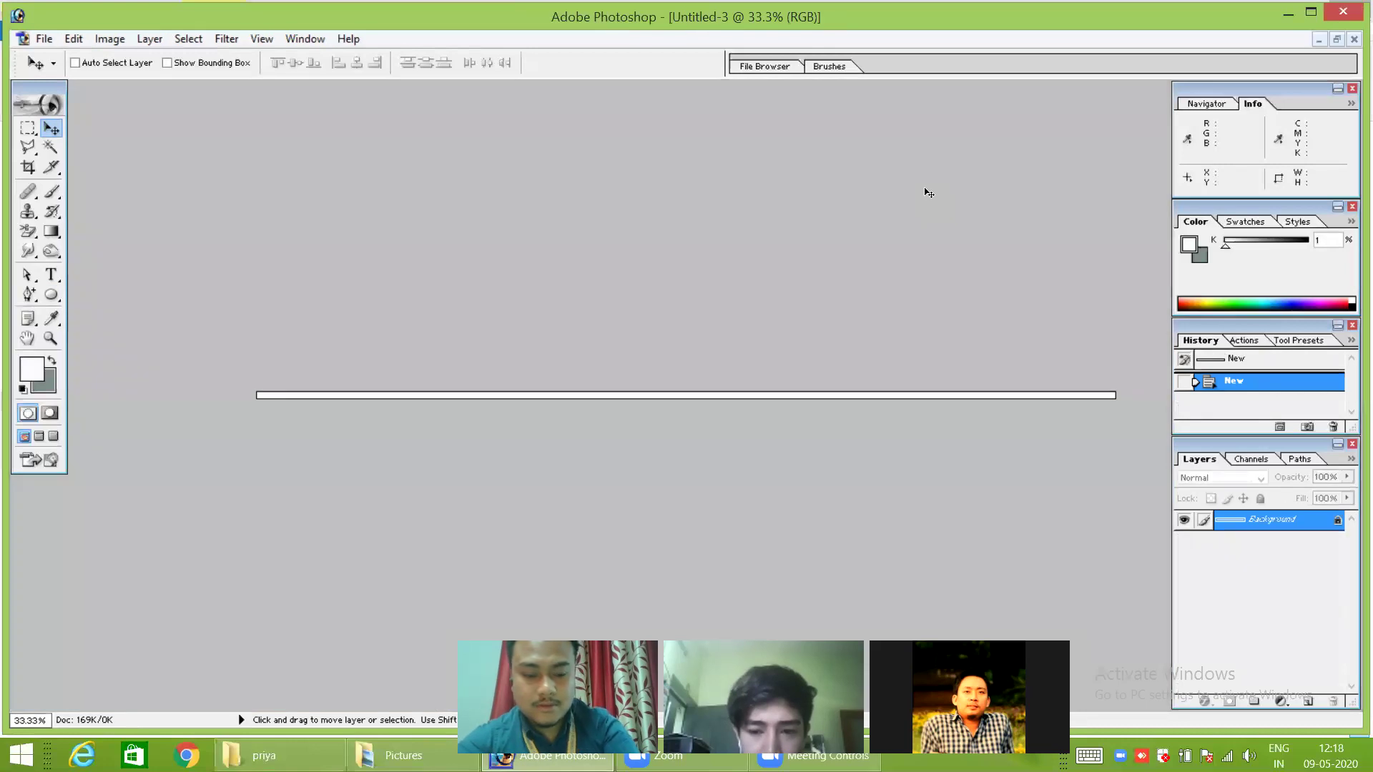
pyautogui.click(1353, 40)
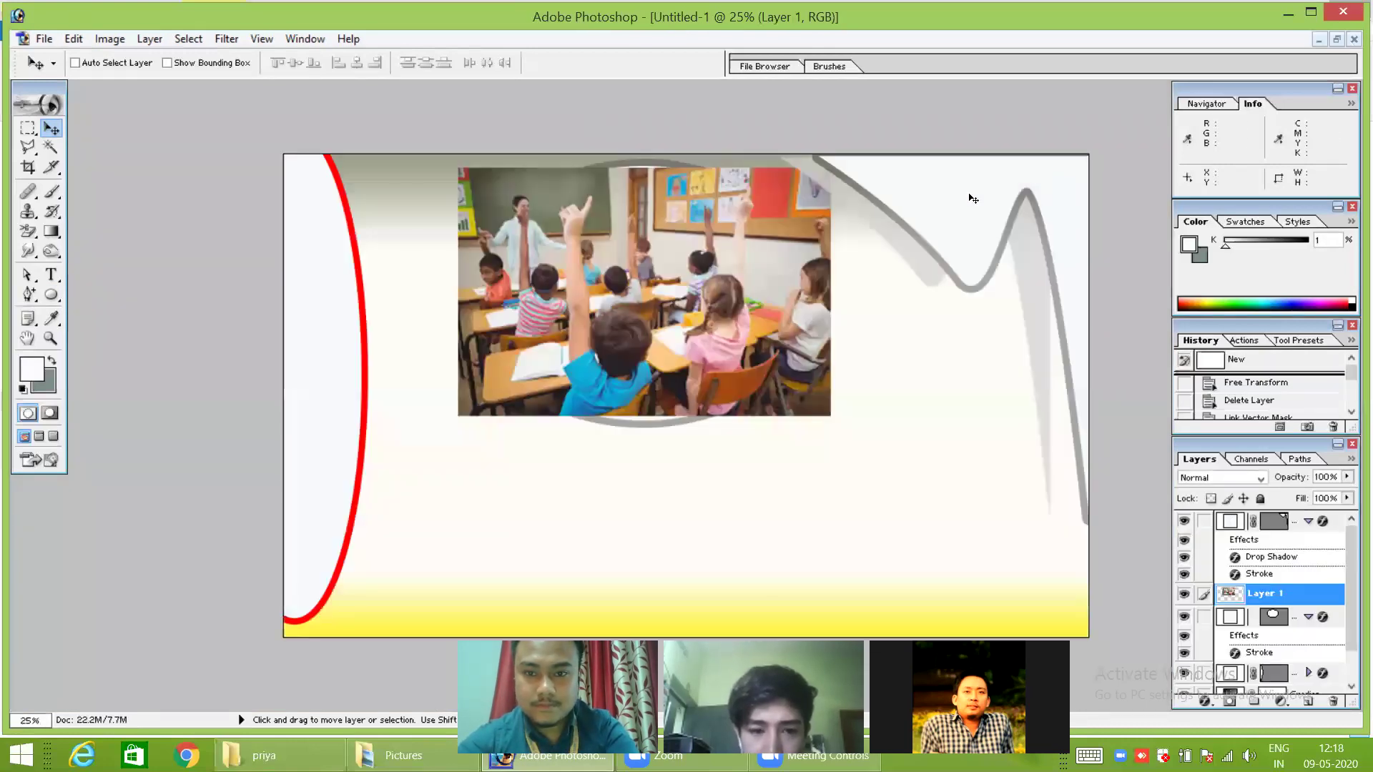
# Start another new document and set its width to 50 inches.
pyautogui.click(44, 39)
pyautogui.moveTo(73, 39)
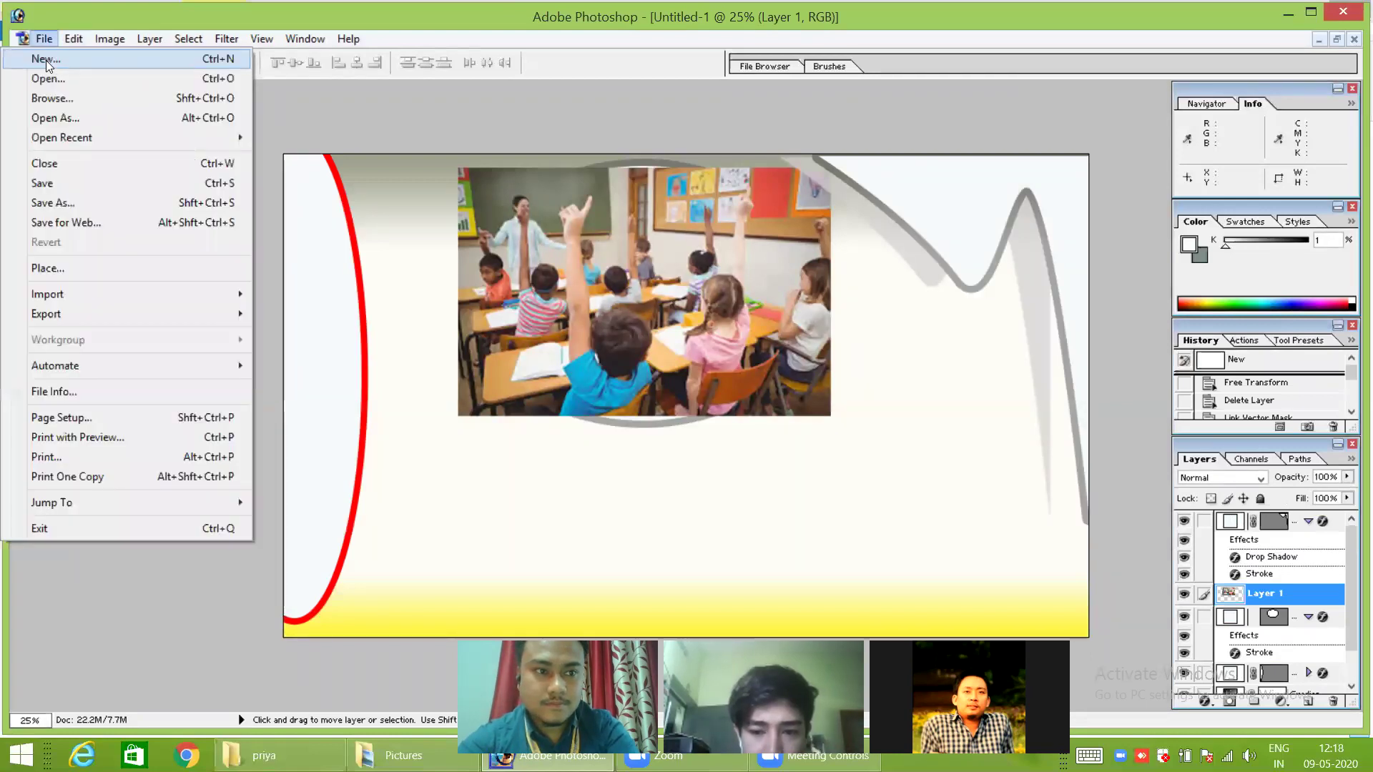
pyautogui.click(45, 59)
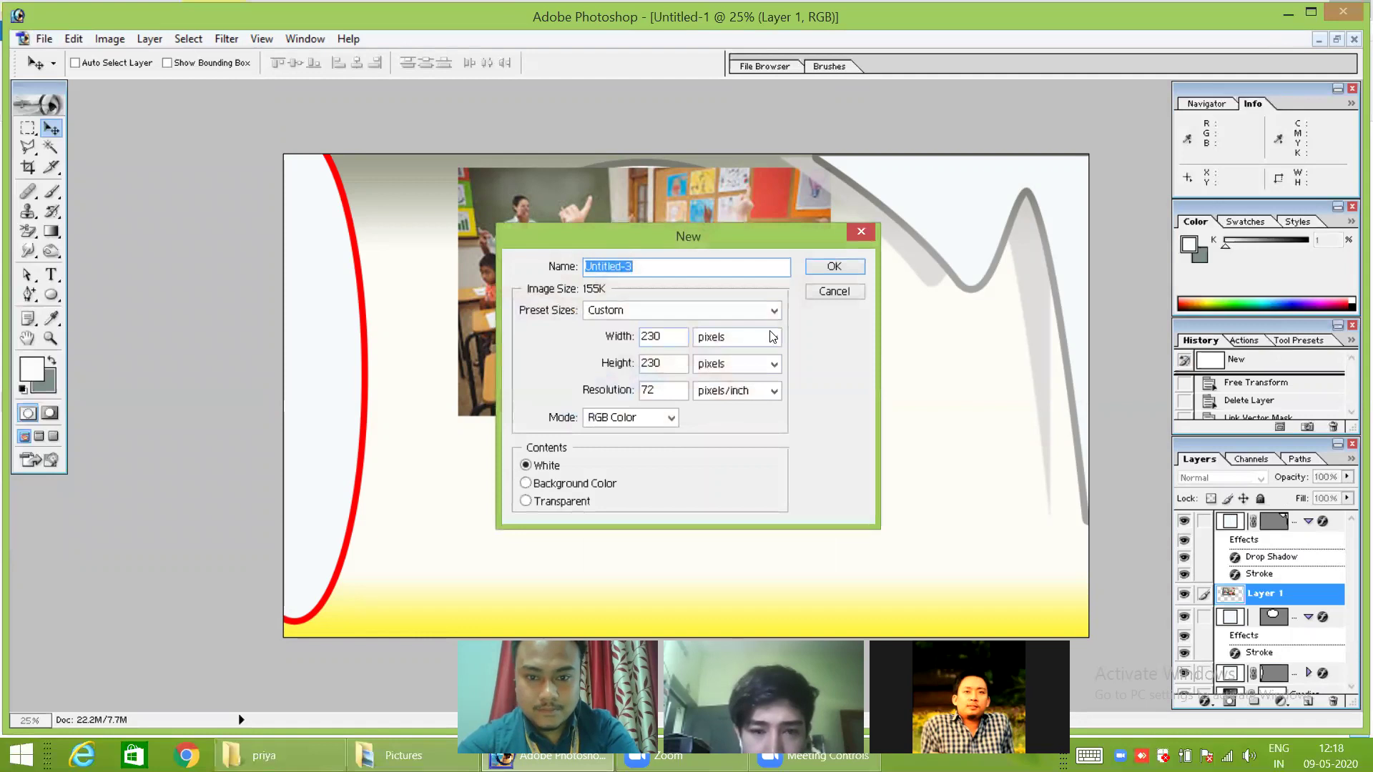
pyautogui.click(772, 336)
pyautogui.click(751, 366)
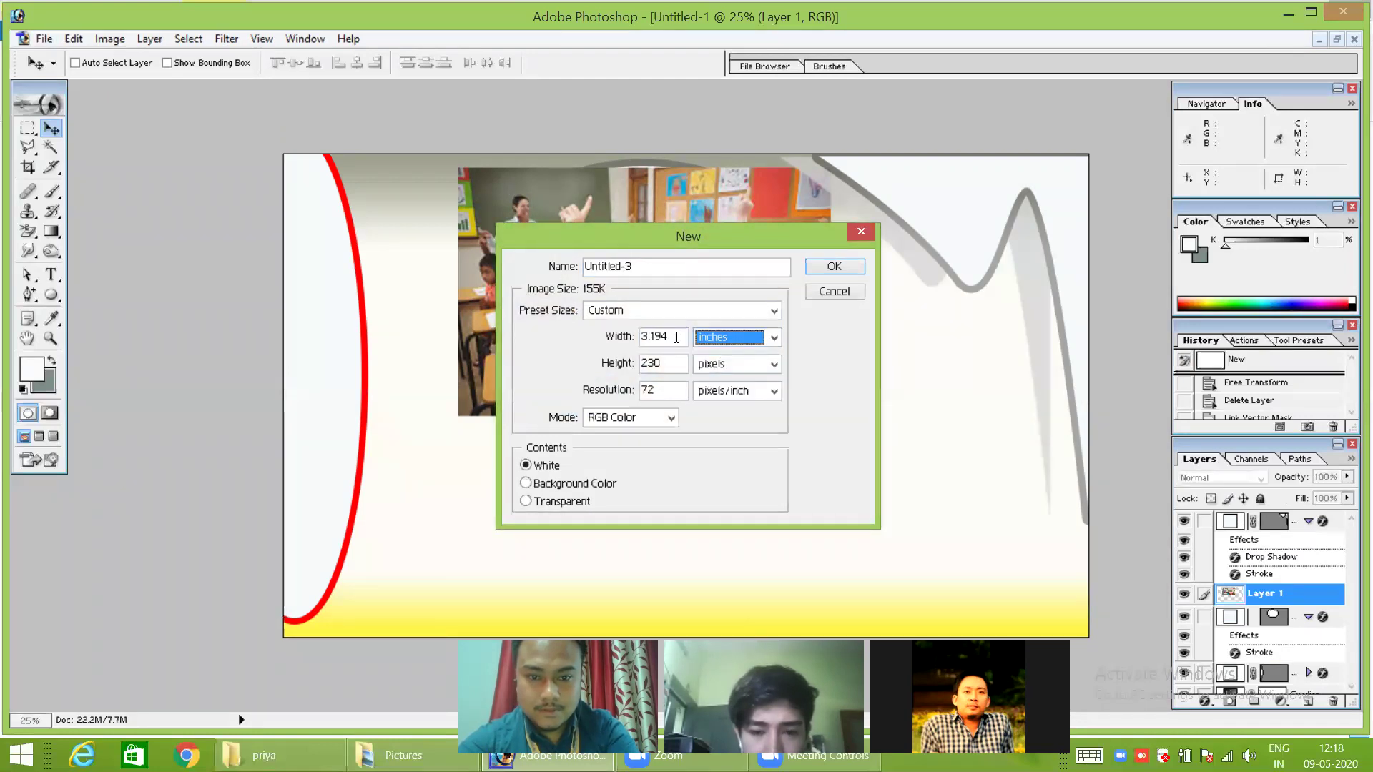
pyautogui.moveTo(676, 337); pyautogui.dragTo(634, 335)
pyautogui.write('50')
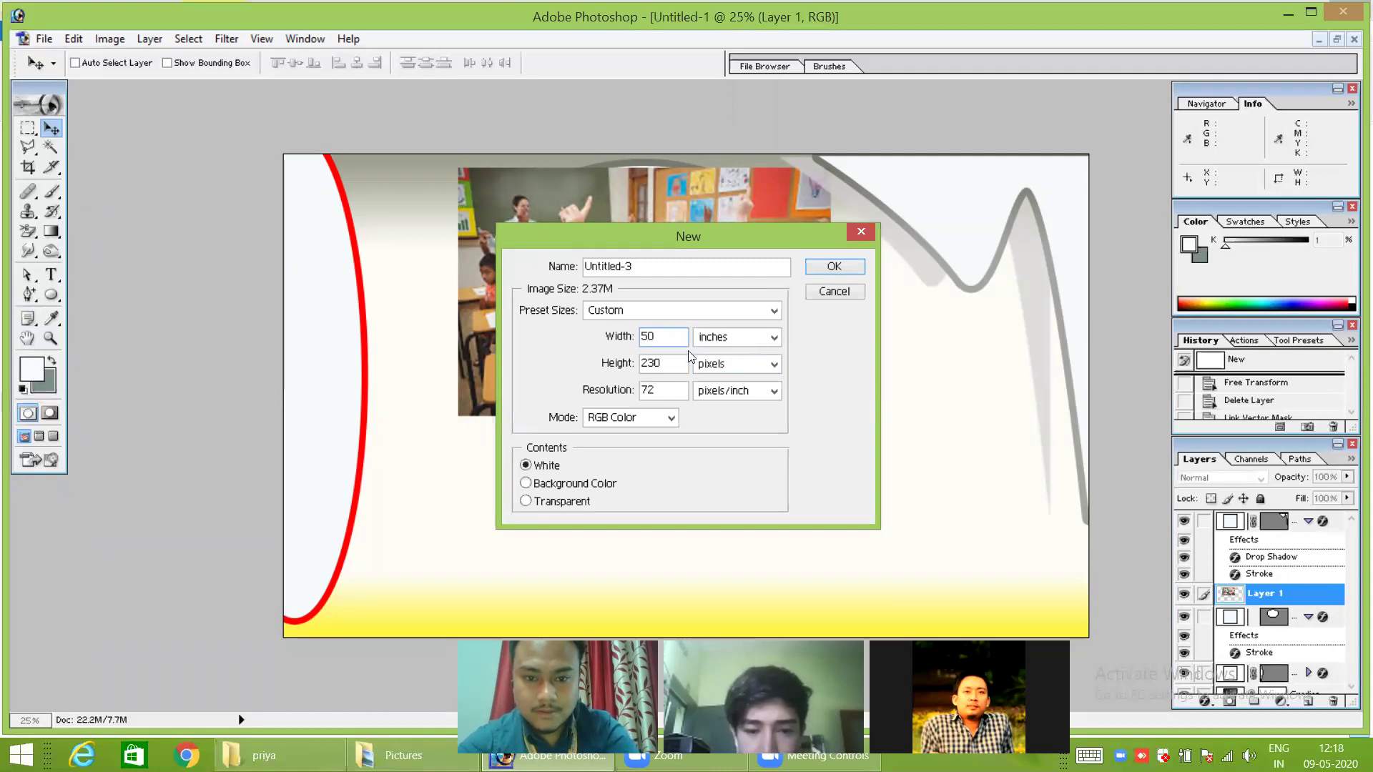
# Set the new document's height to 20 inches, create it and maximize its window.
pyautogui.click(774, 364)
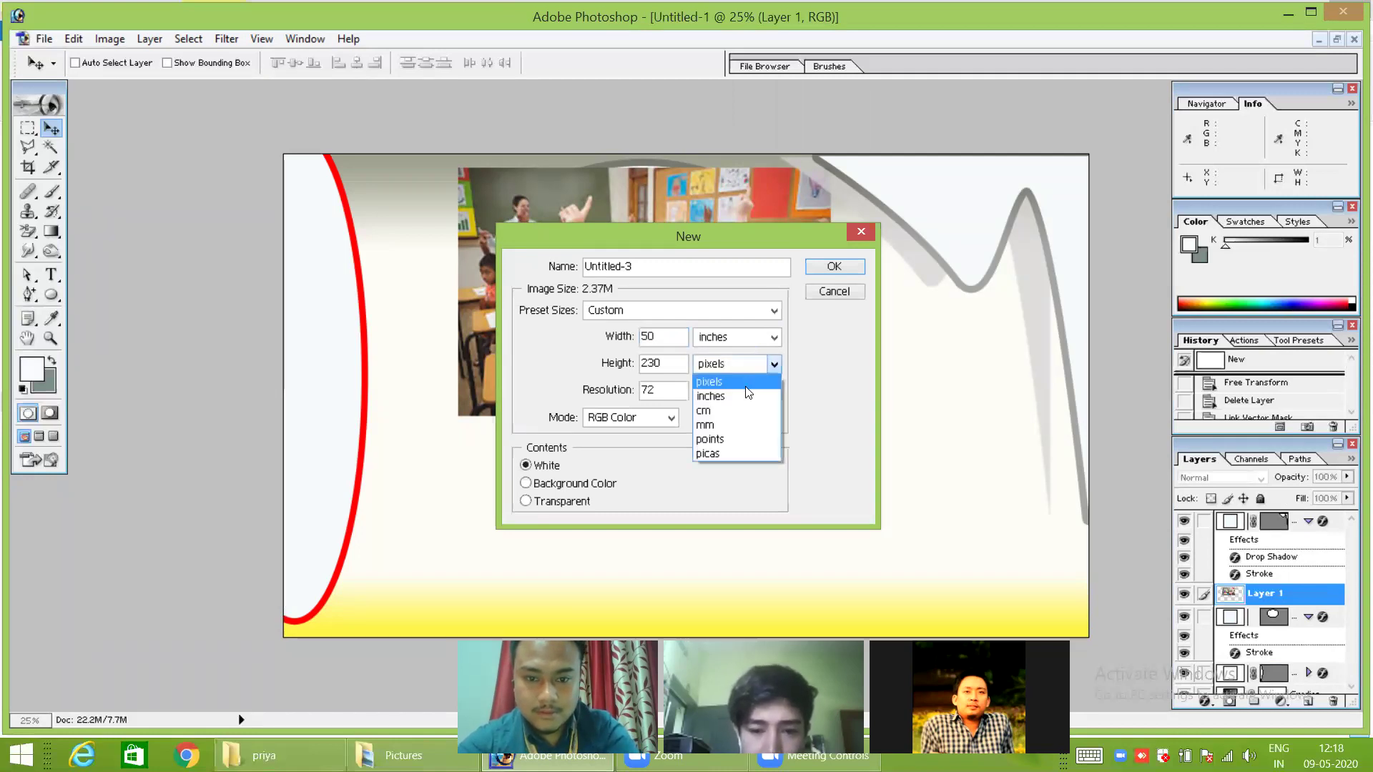
pyautogui.click(707, 390)
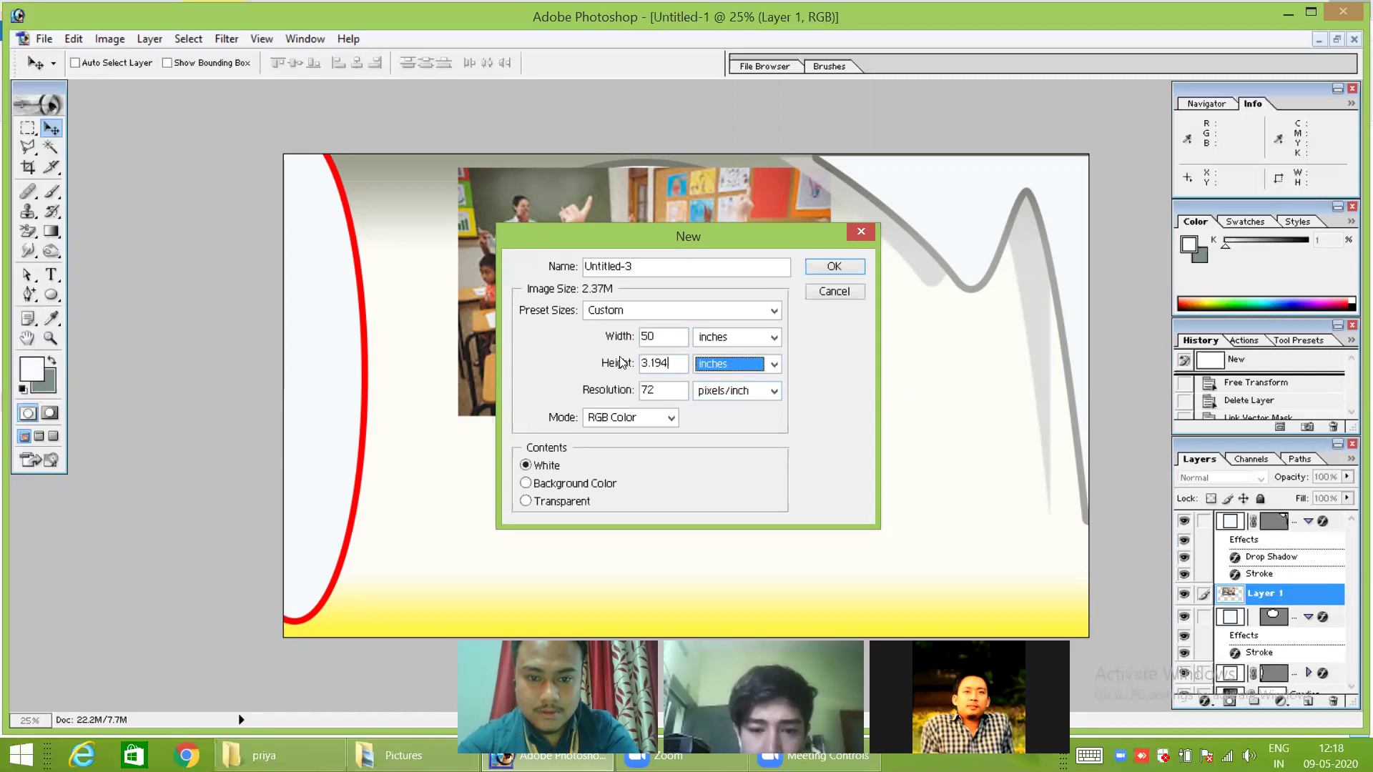
pyautogui.hotkey('shift', 'Tab')
pyautogui.write('2')
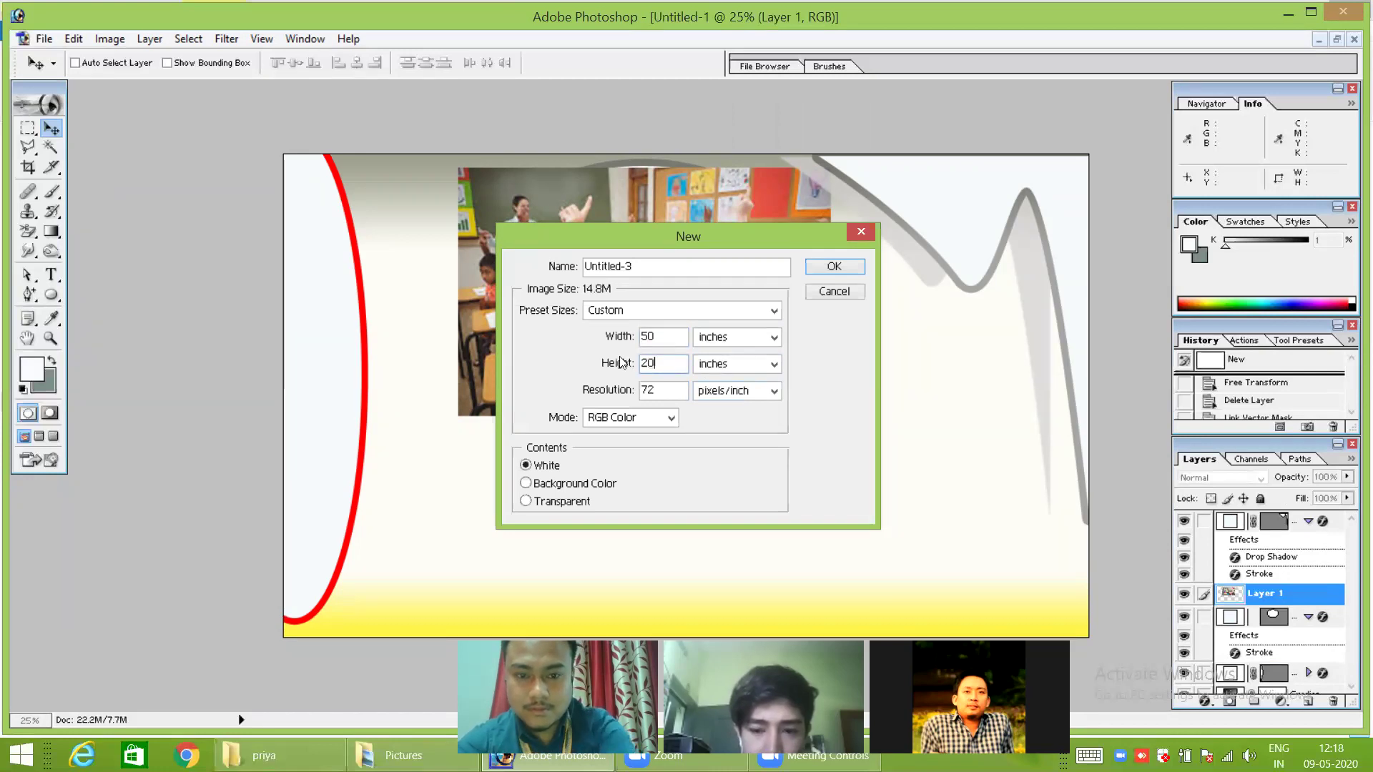
pyautogui.click(832, 266)
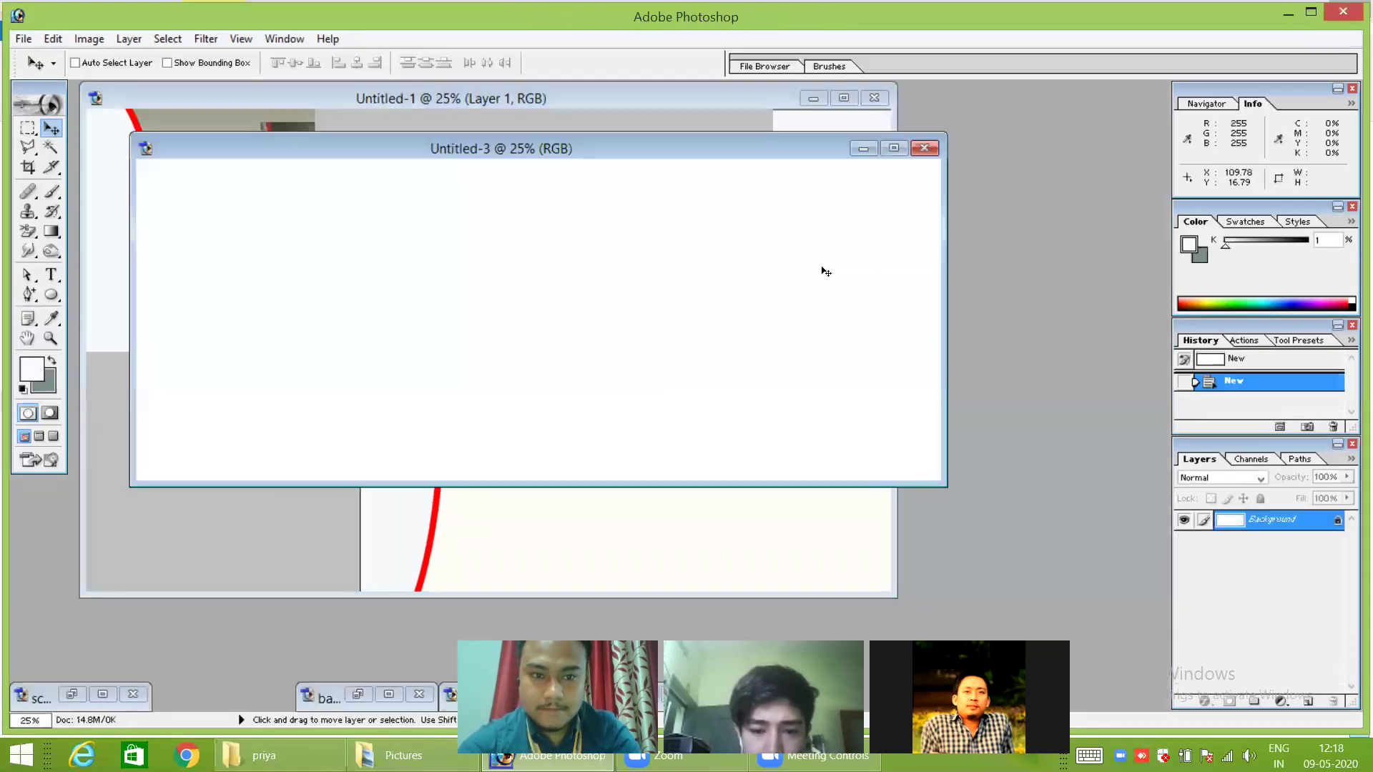
pyautogui.click(893, 148)
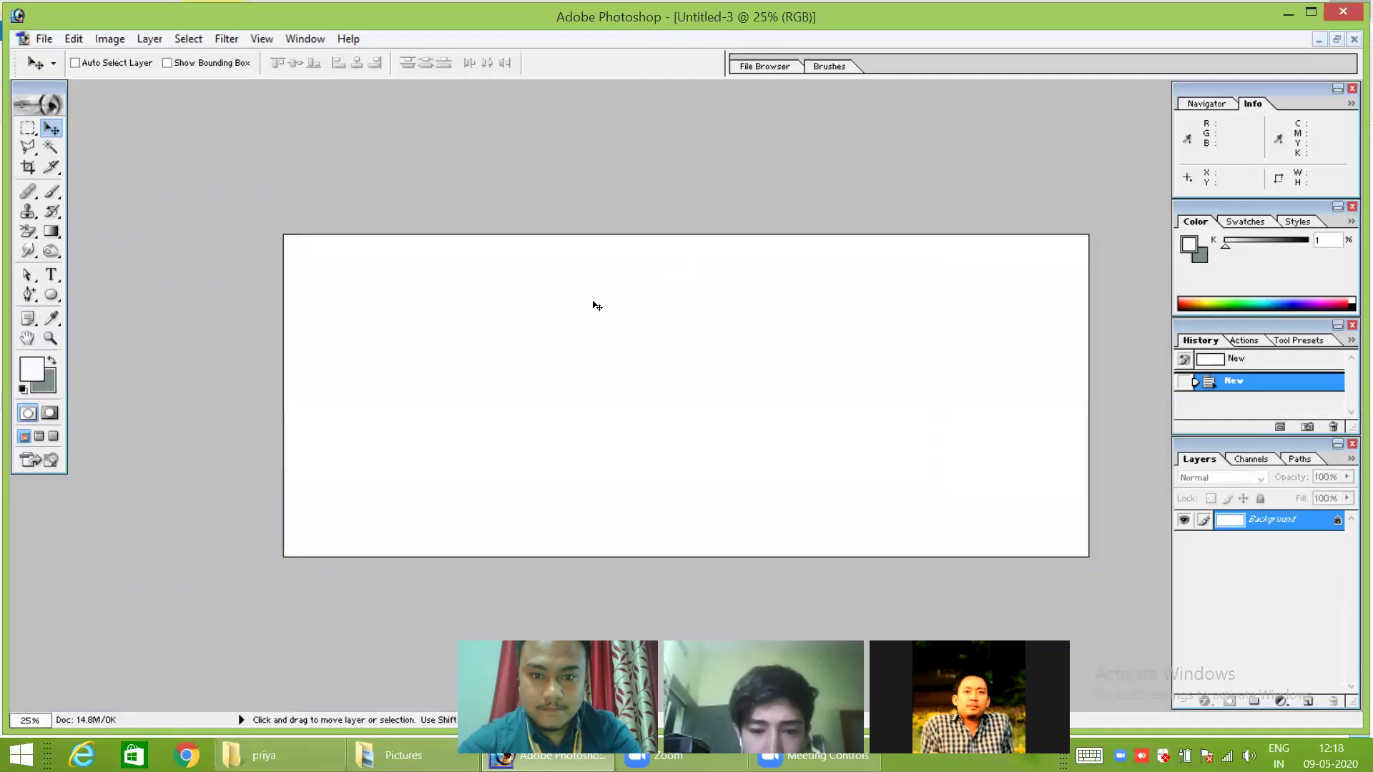
# Draw a tall rectangular path in the canvas's upper-right corner and delete its lower-left anchor point to make a triangle.
pyautogui.click(51, 296)
pyautogui.click(114, 296)
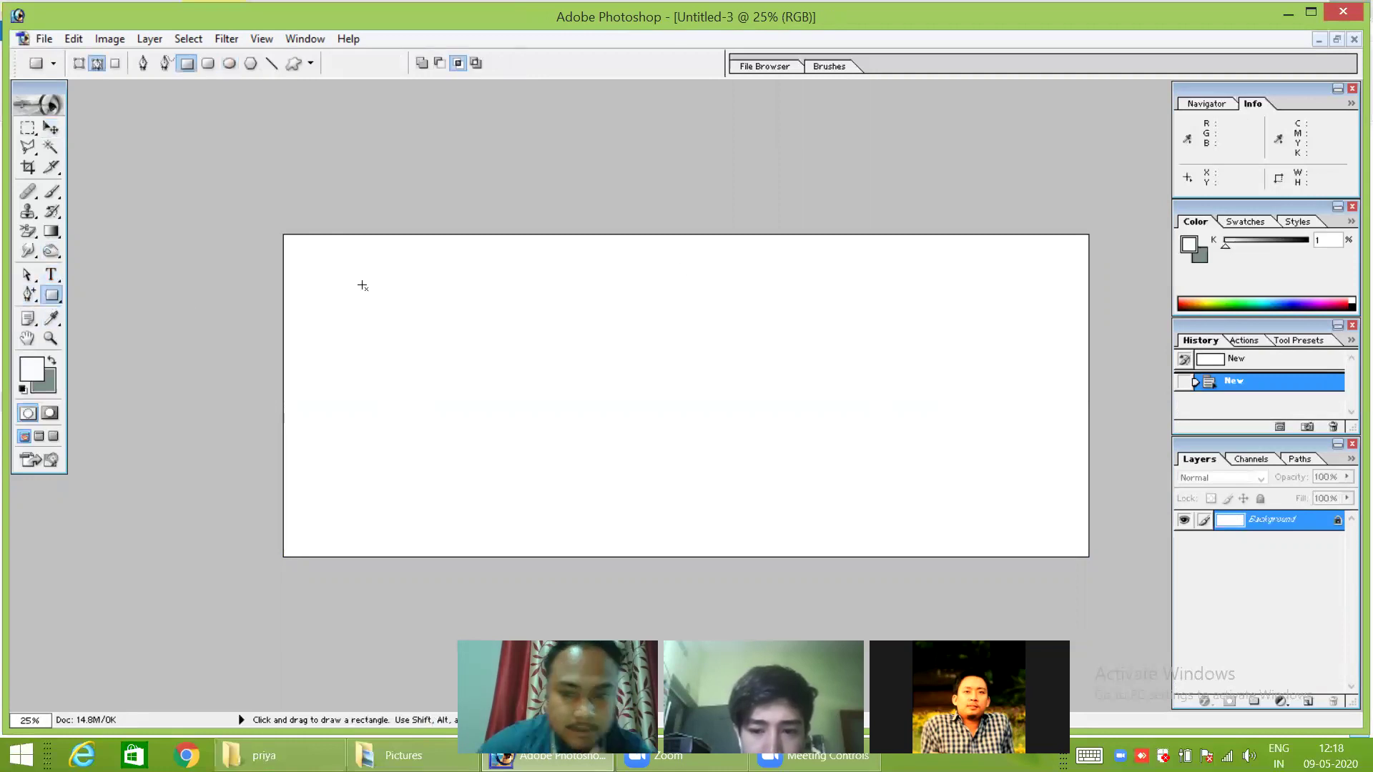
pyautogui.moveTo(894, 238); pyautogui.dragTo(1086, 509)
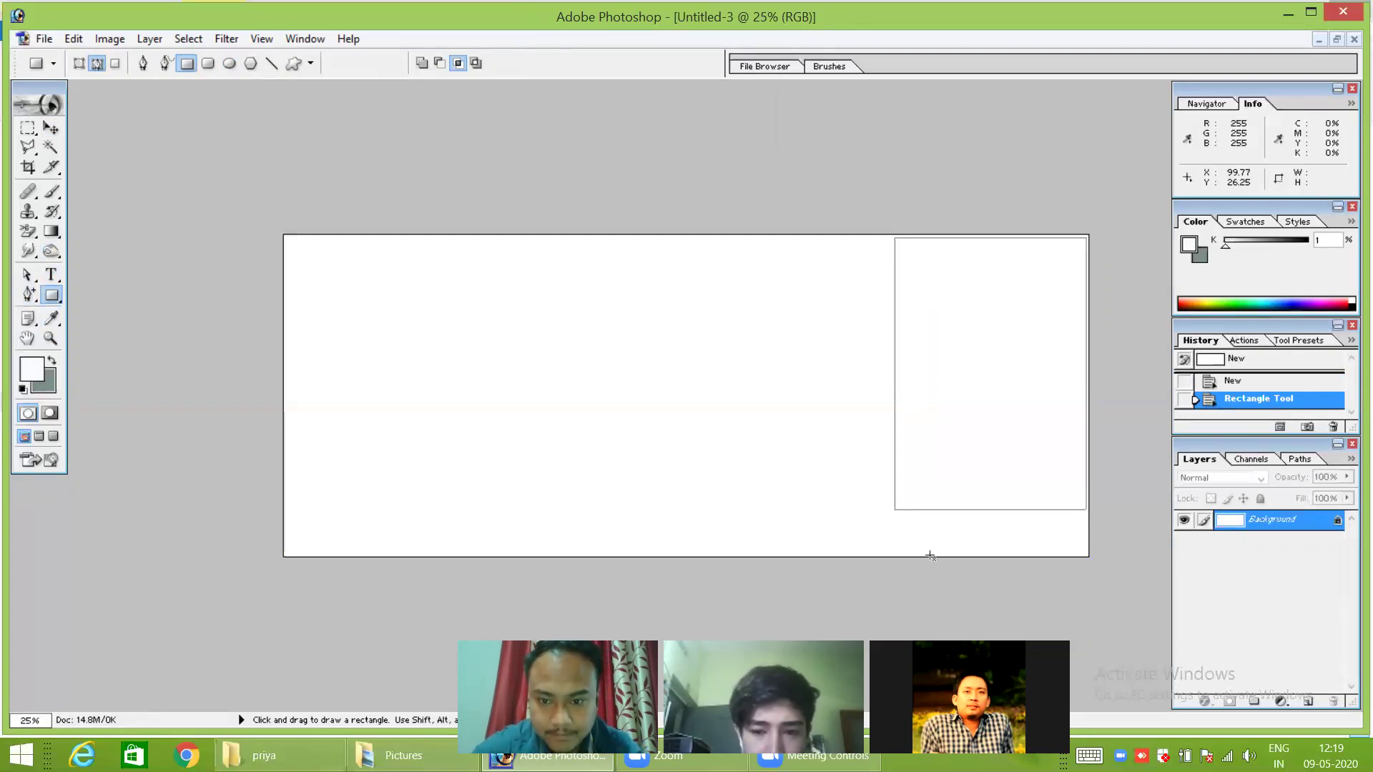
pyautogui.click(26, 276)
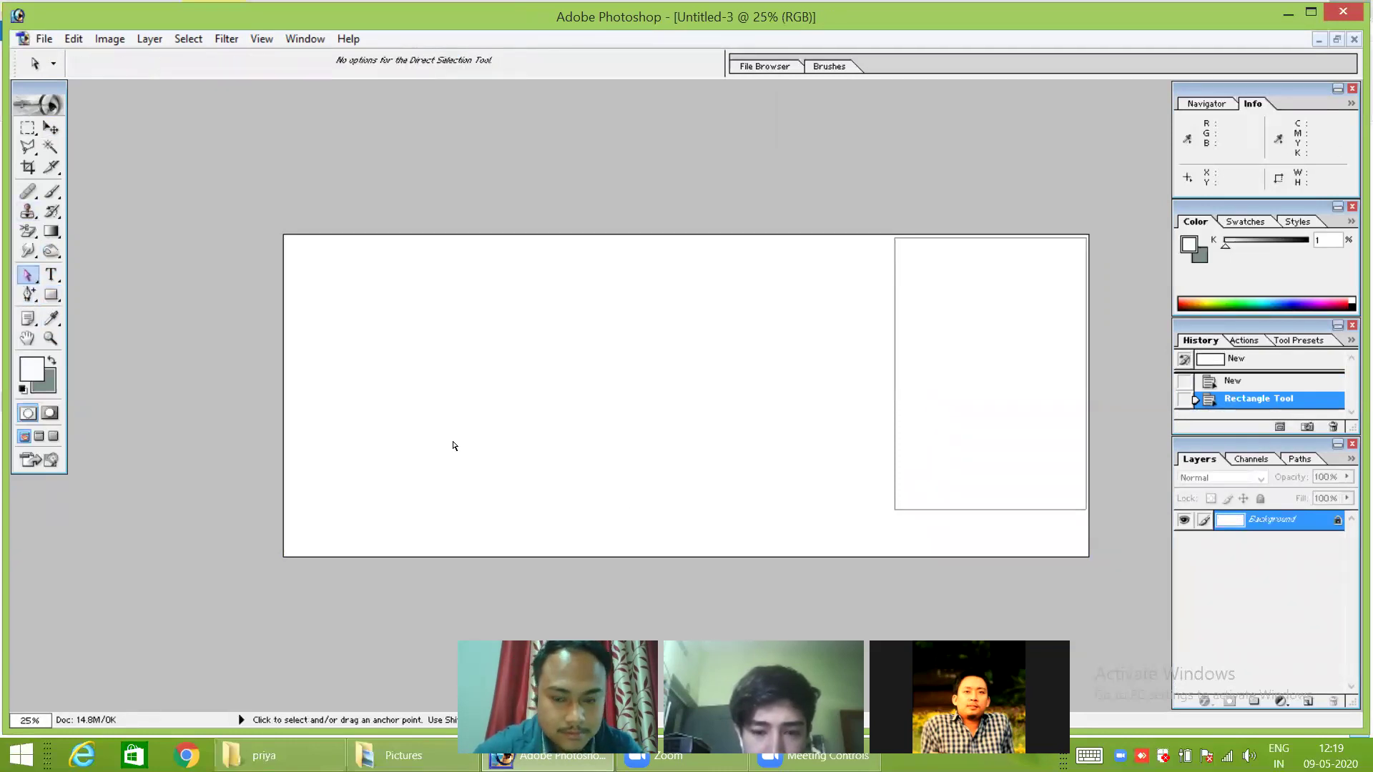
pyautogui.rightClick(894, 510)
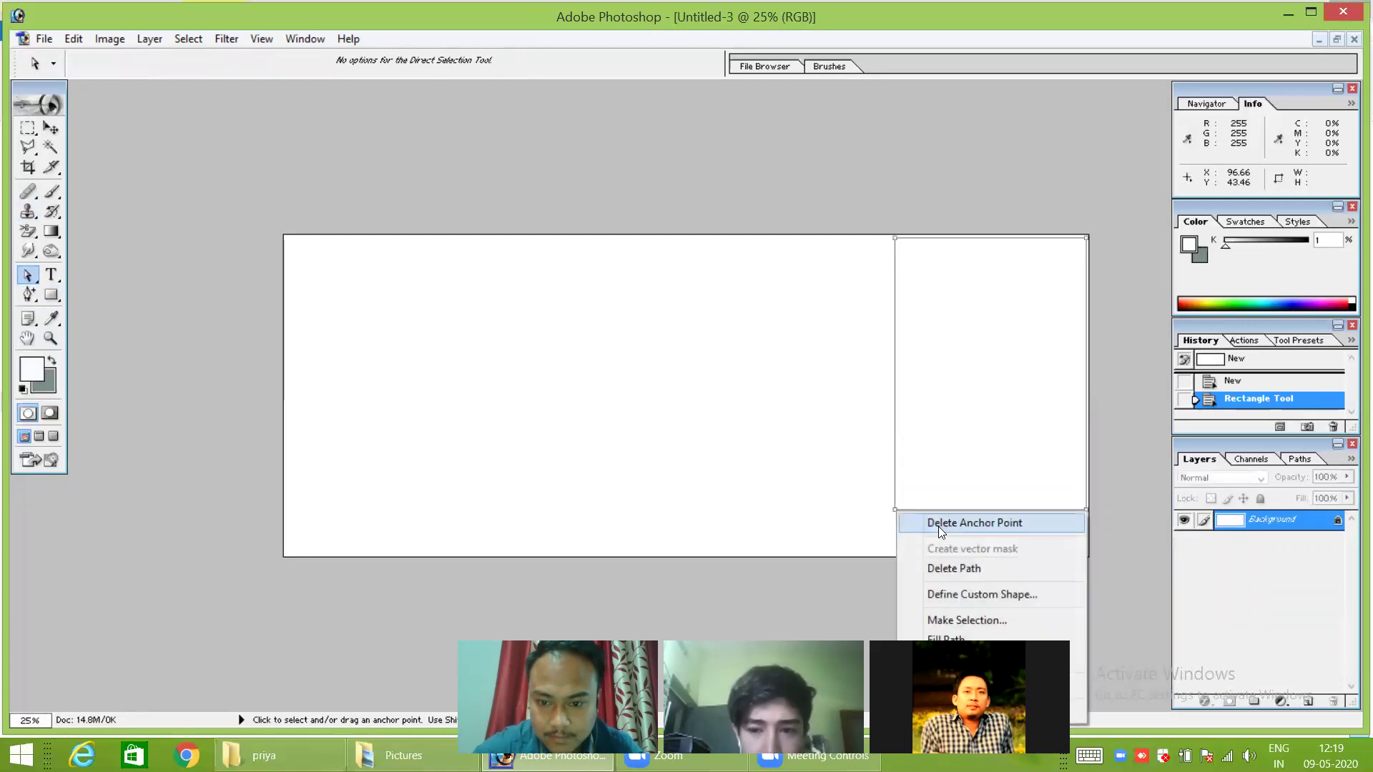
pyautogui.click(938, 524)
pyautogui.click(1005, 297)
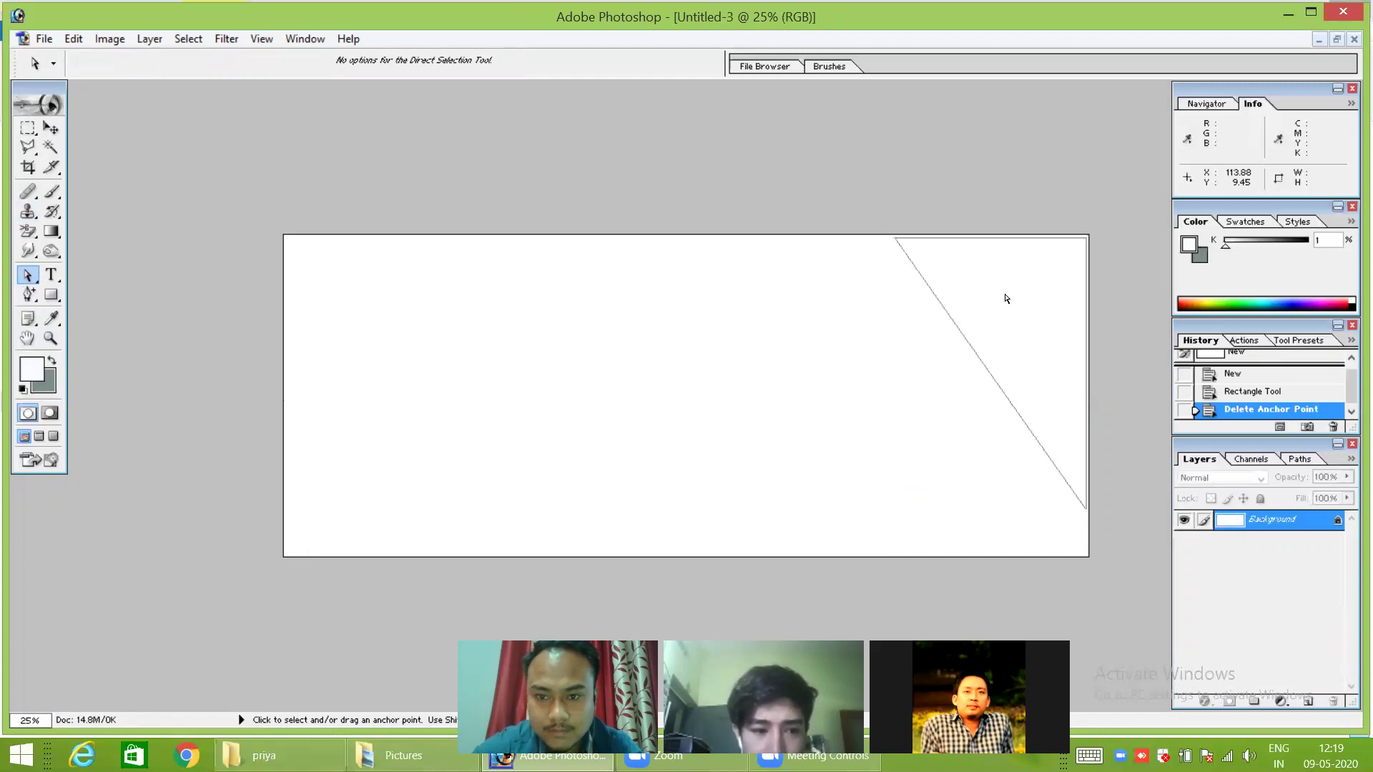
# Minimize the Untitled-3 document and close school image.jpg without saving its changes.
pyautogui.click(1320, 40)
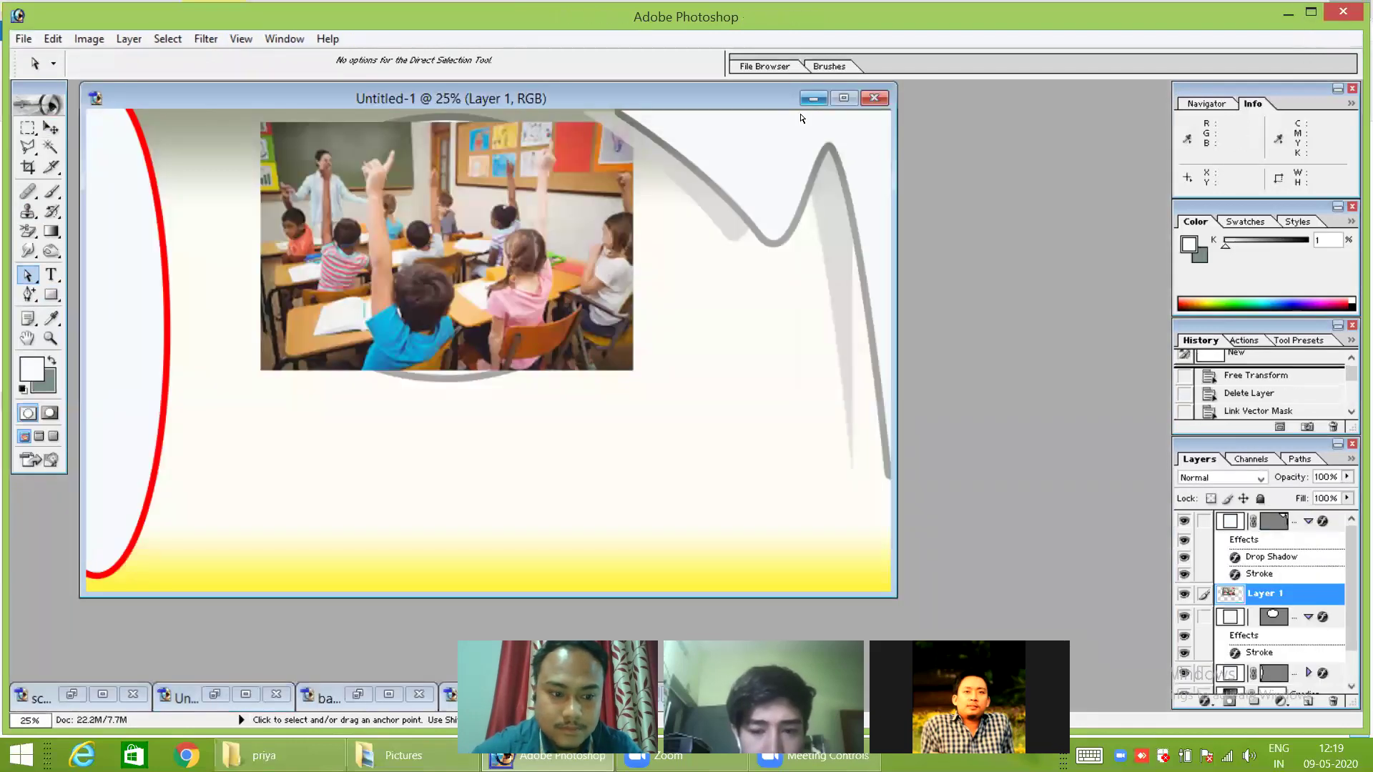
pyautogui.click(103, 695)
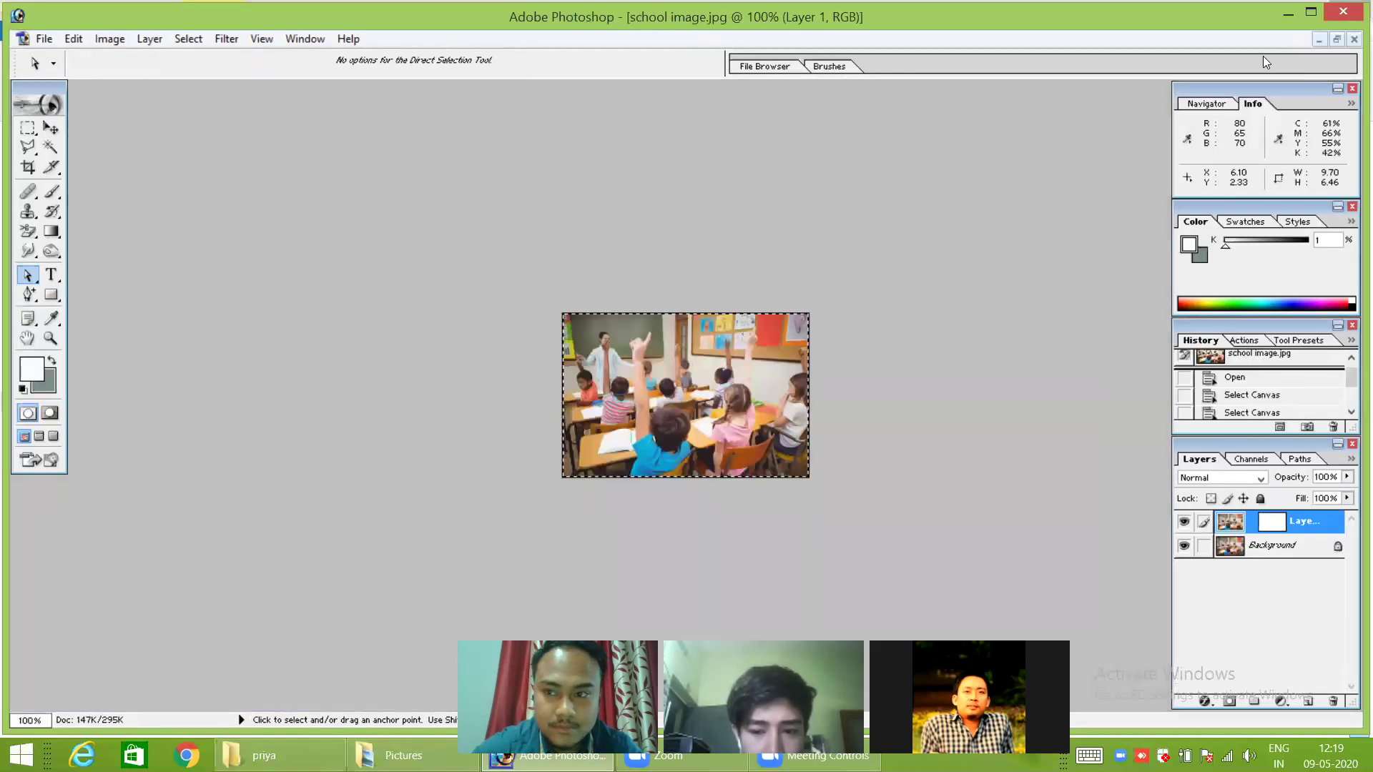
pyautogui.click(1354, 40)
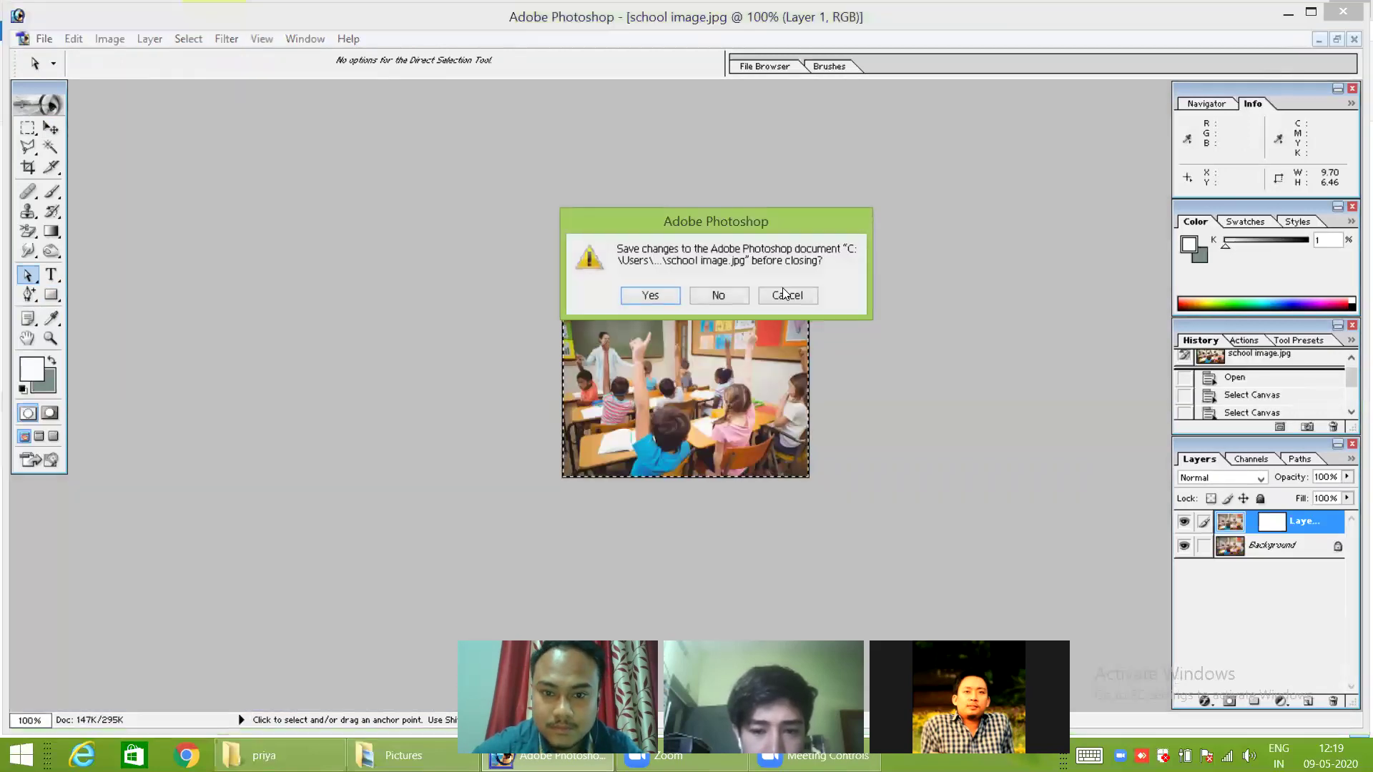
pyautogui.click(744, 293)
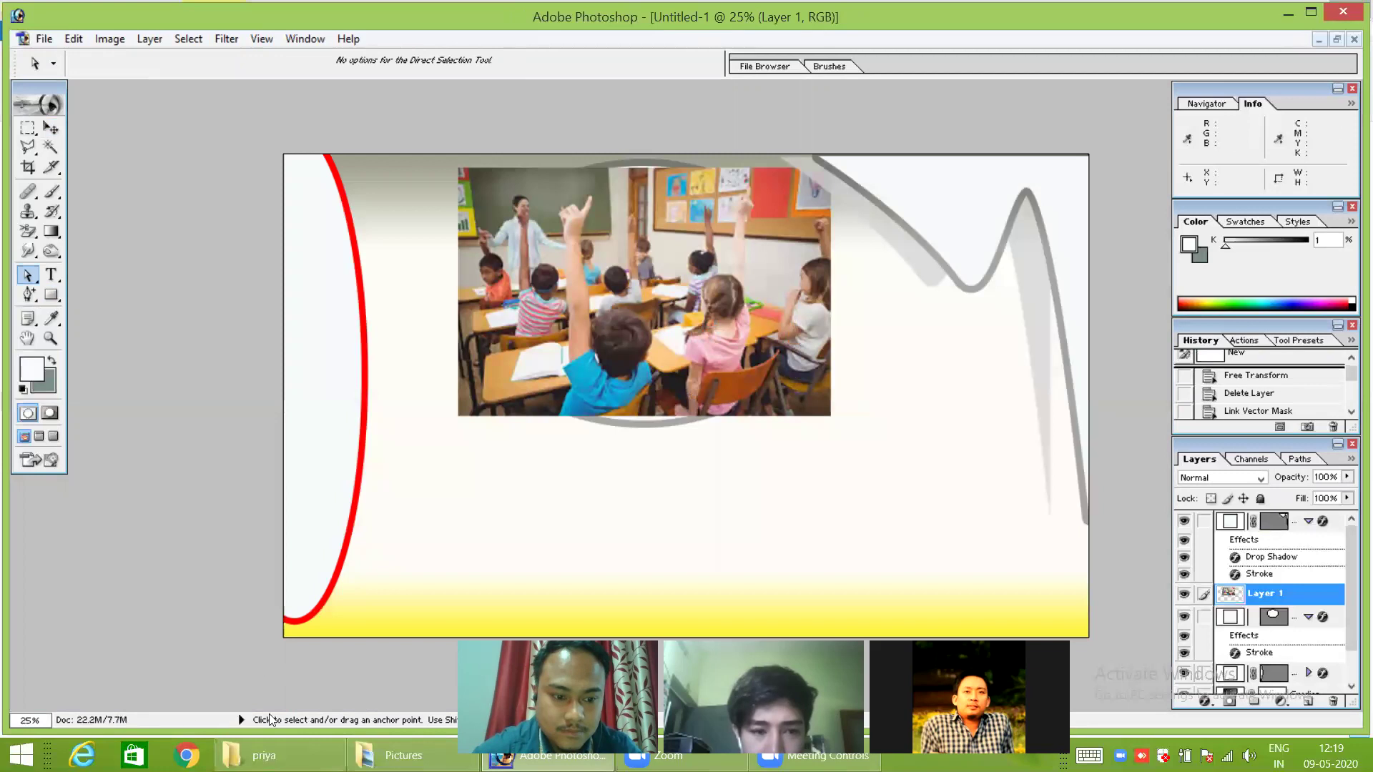
# Minimize Untitled-1, bring up fasion.jpg and copy its fully selected dress photo.
pyautogui.click(1323, 41)
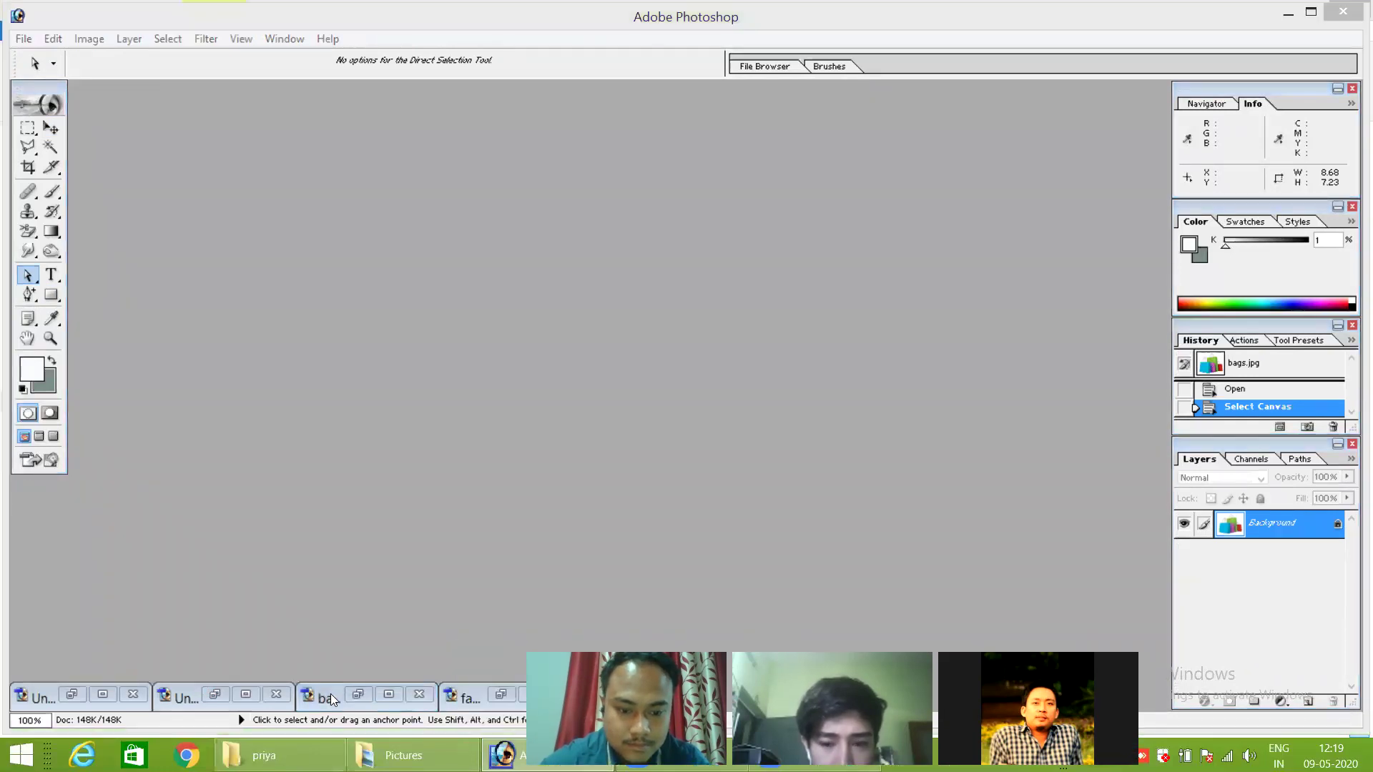
pyautogui.doubleClick(480, 690)
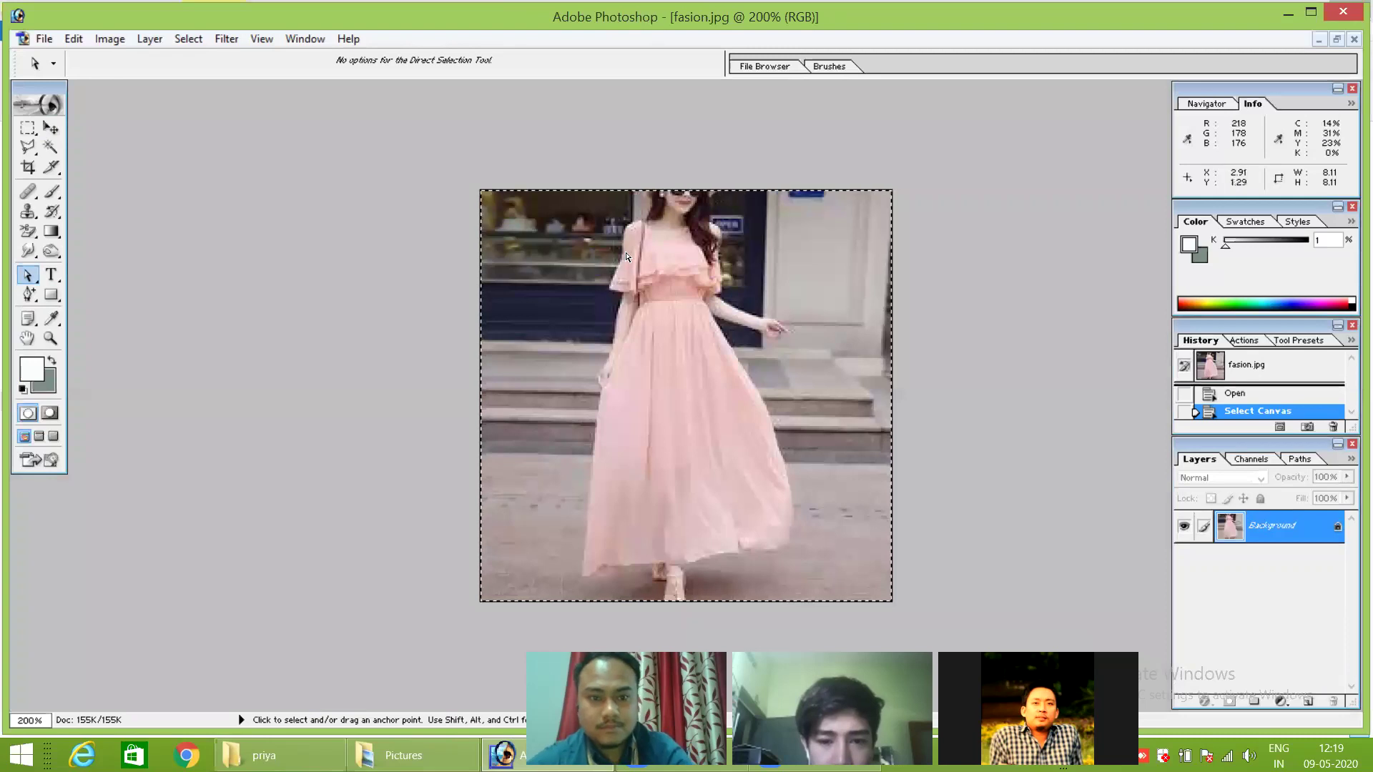
pyautogui.click(72, 40)
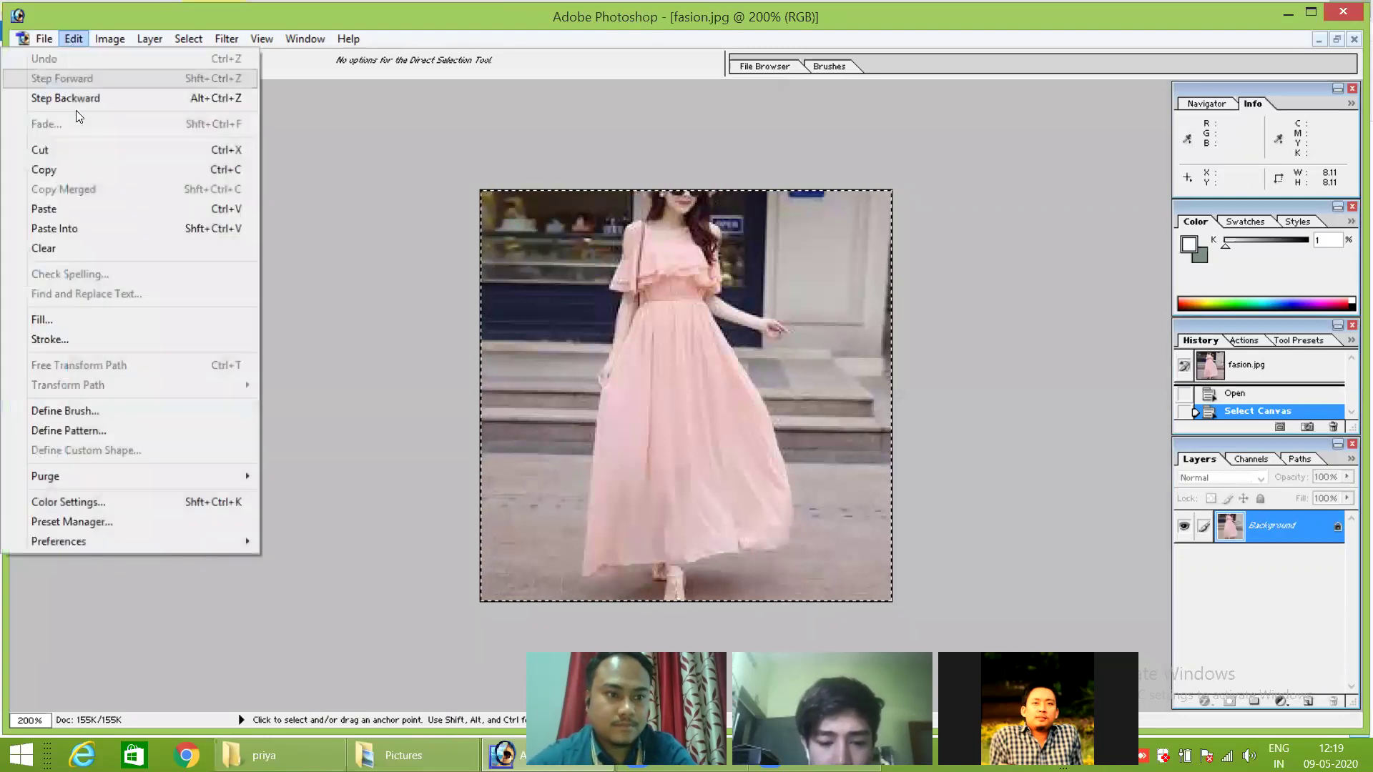
pyautogui.click(110, 169)
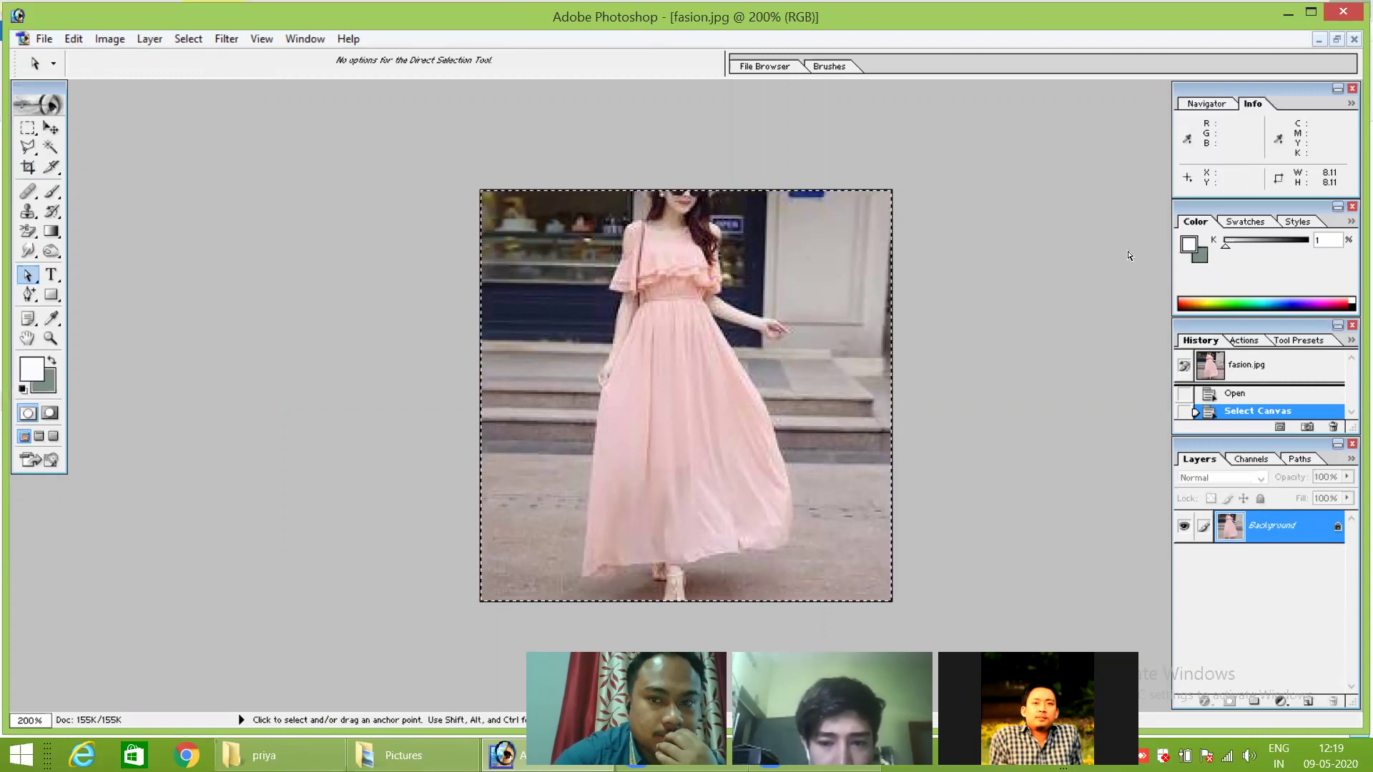
# Minimize fasion.jpg, bring the Untitled-3 document back up maximized and paste the copied dress photo into it.
pyautogui.click(1319, 39)
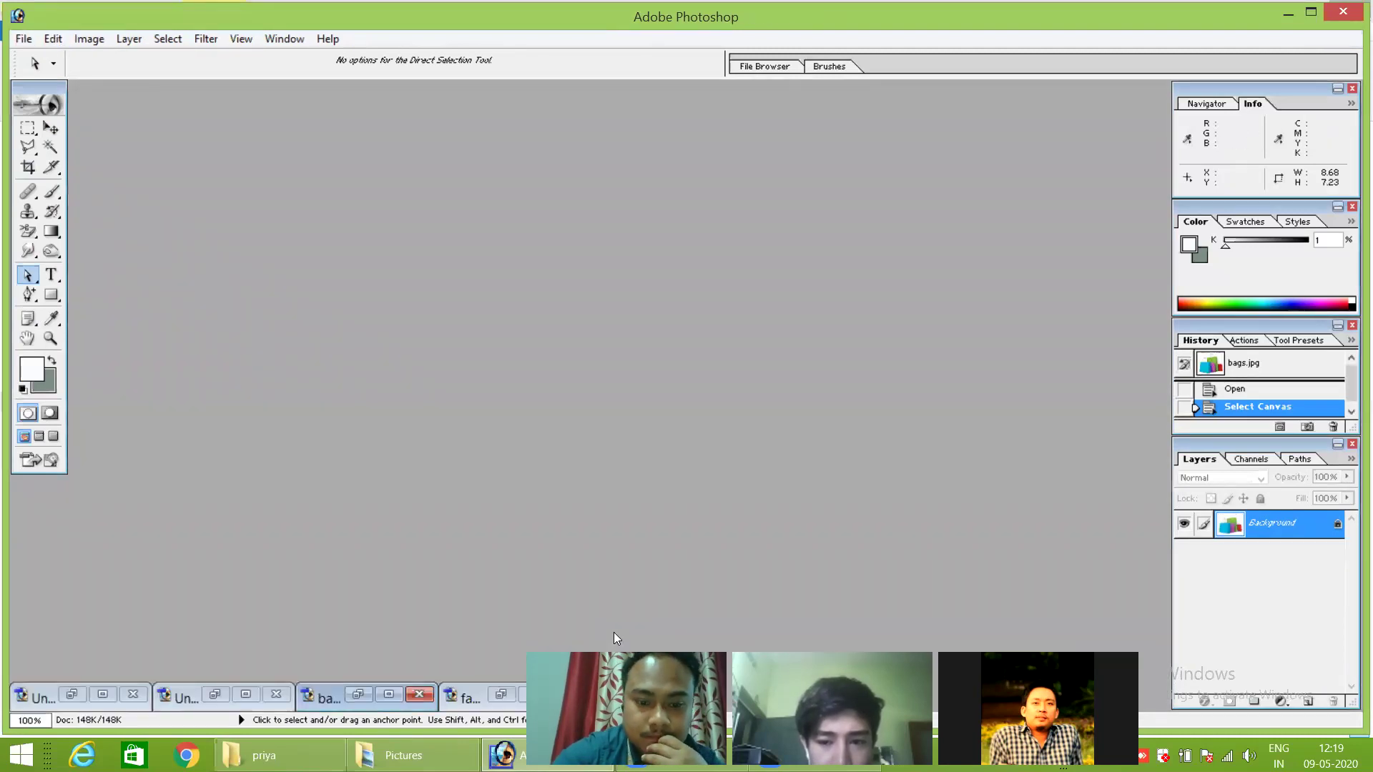
pyautogui.click(395, 694)
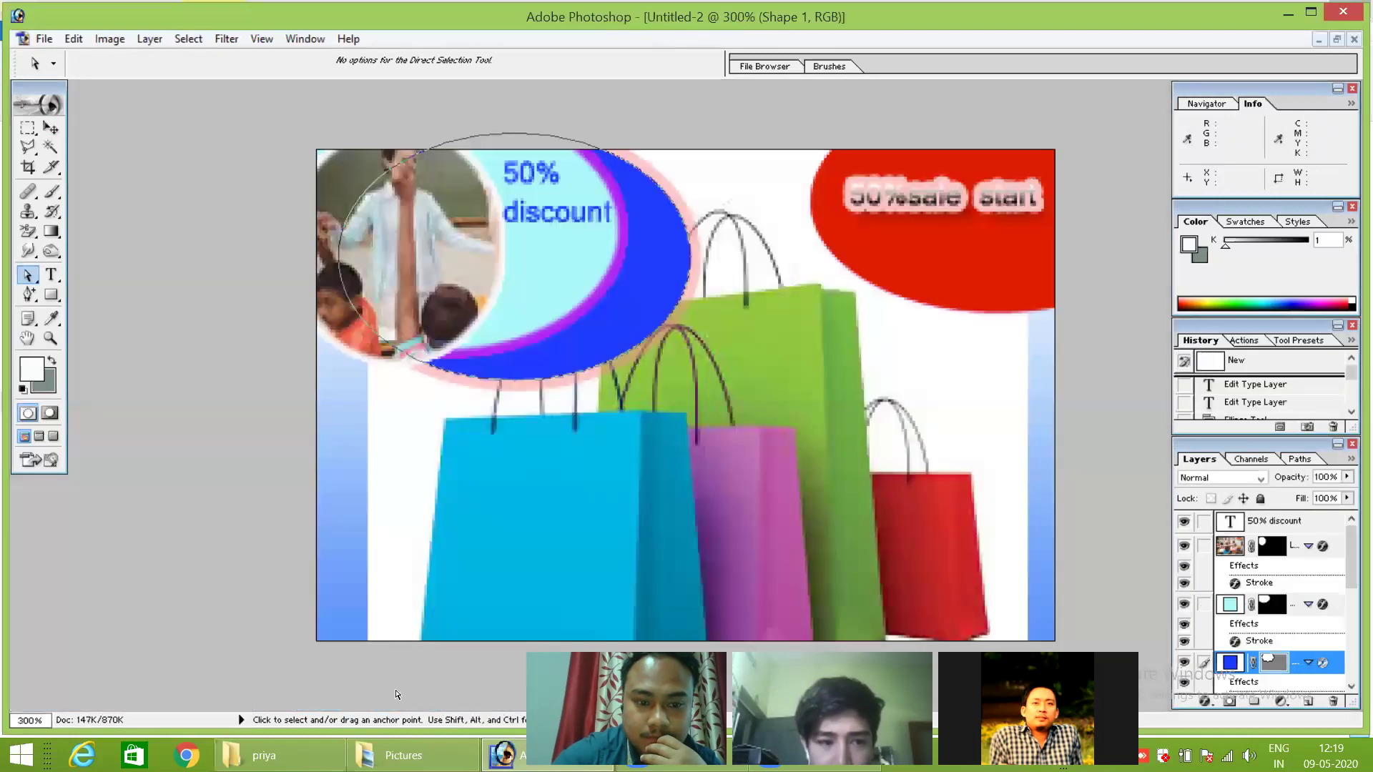
pyautogui.click(1336, 39)
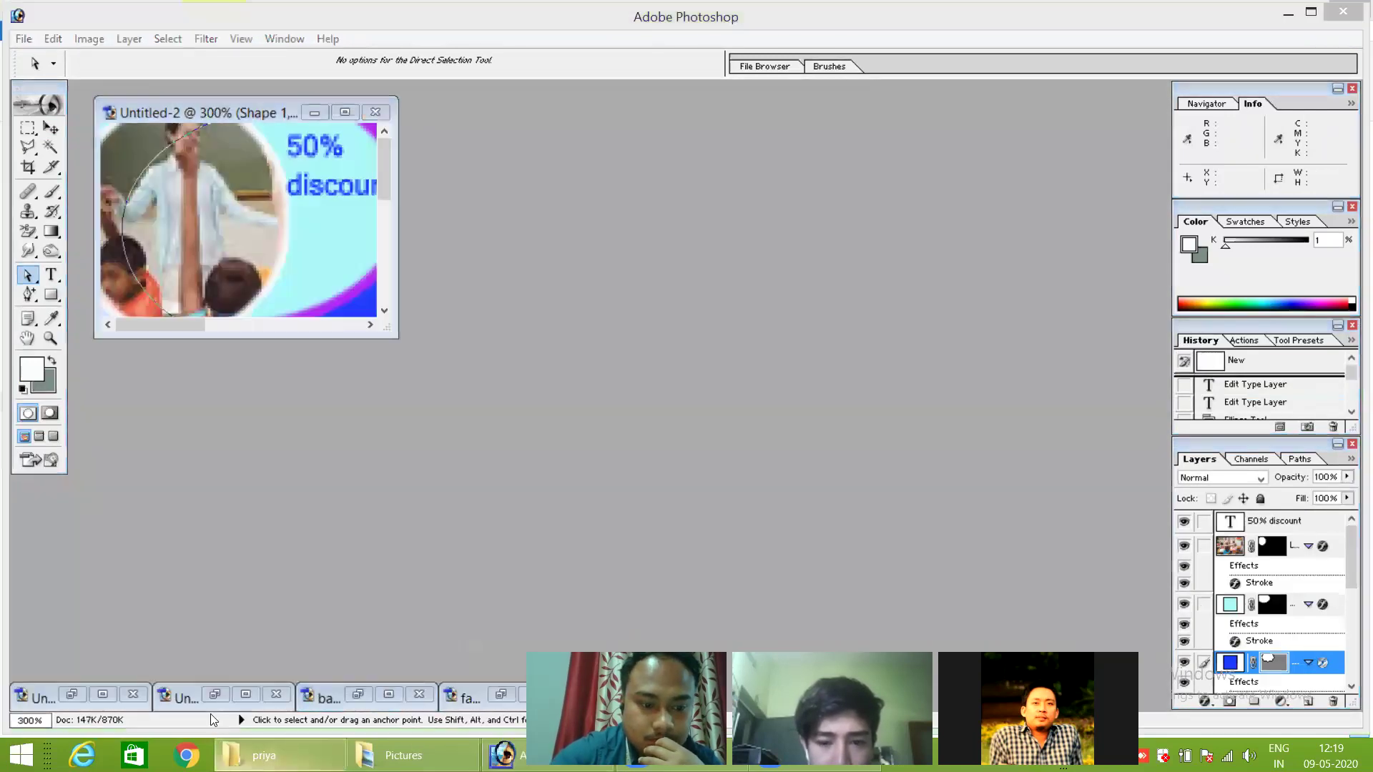
pyautogui.click(104, 694)
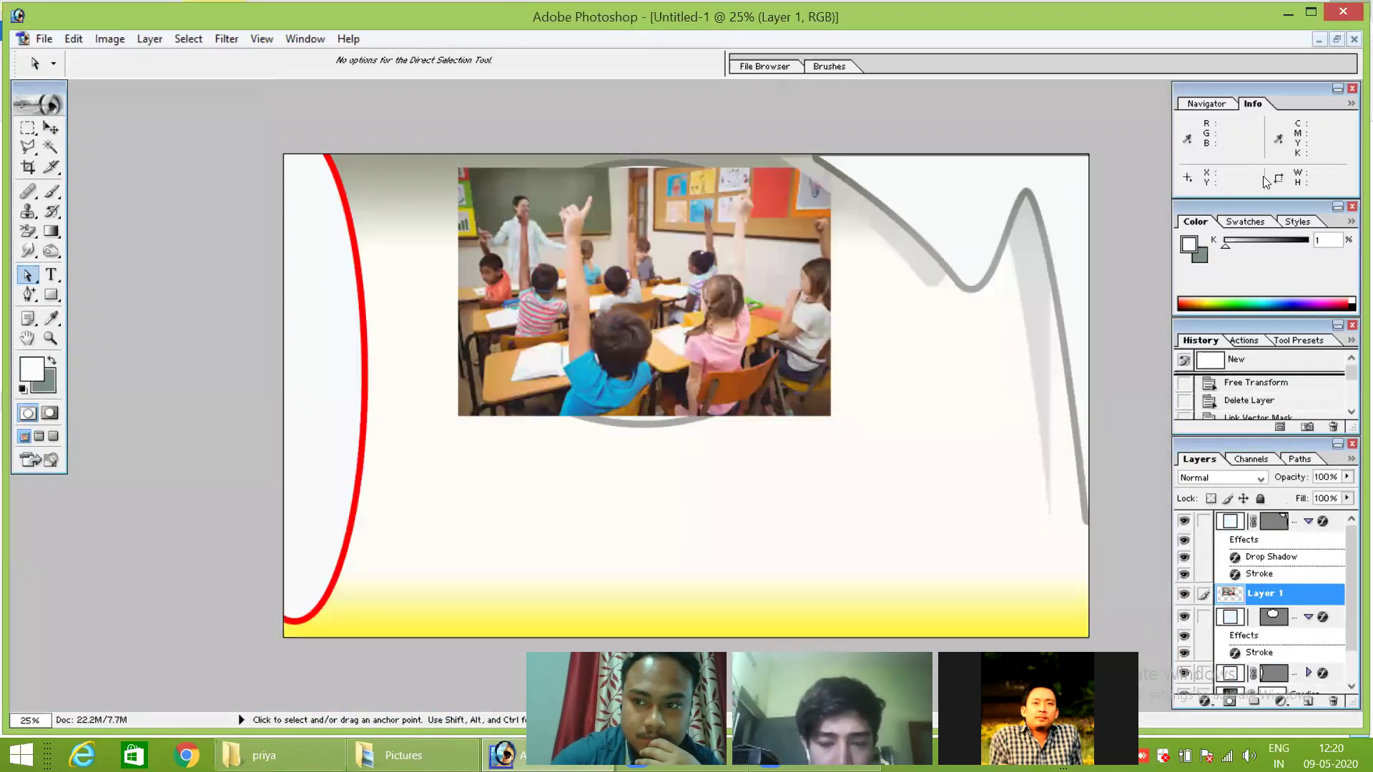
pyautogui.click(1336, 39)
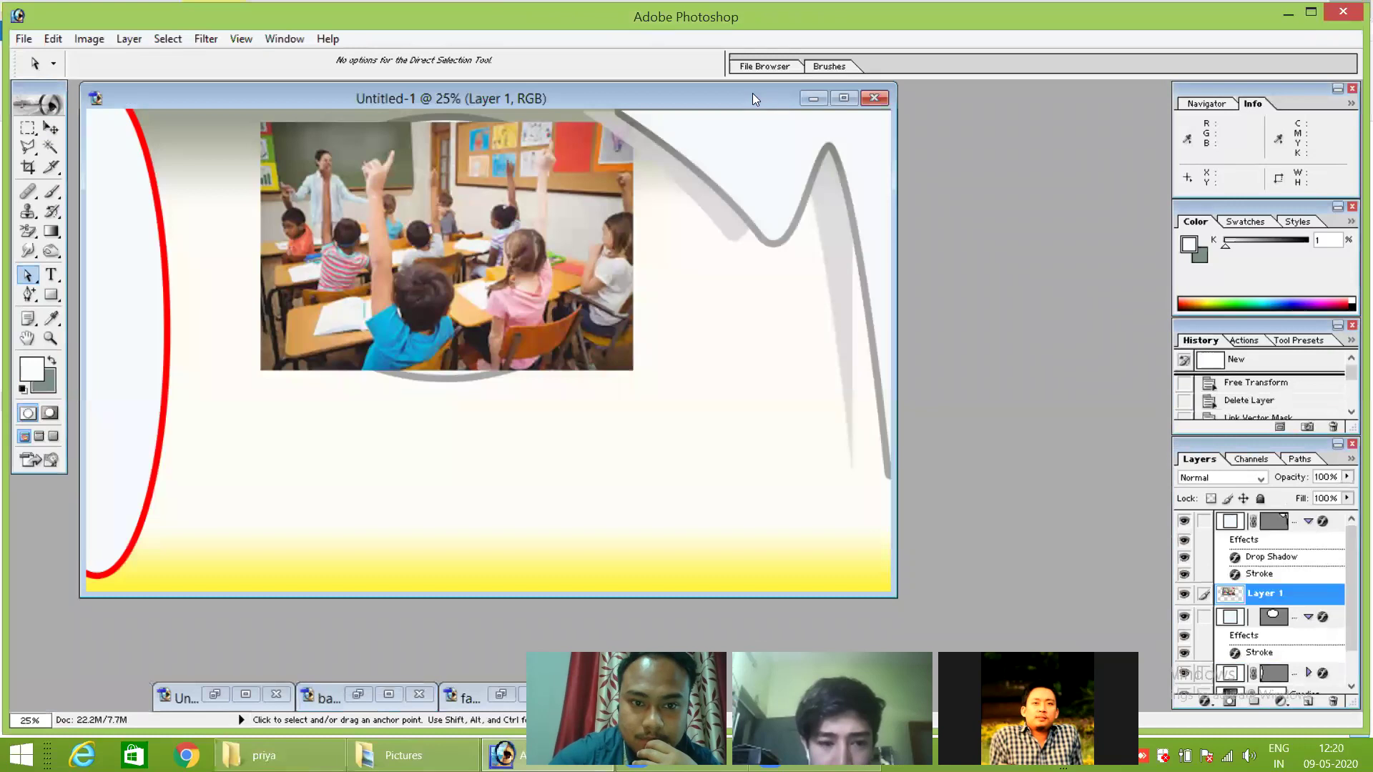
pyautogui.moveTo(752, 93); pyautogui.dragTo(915, 245)
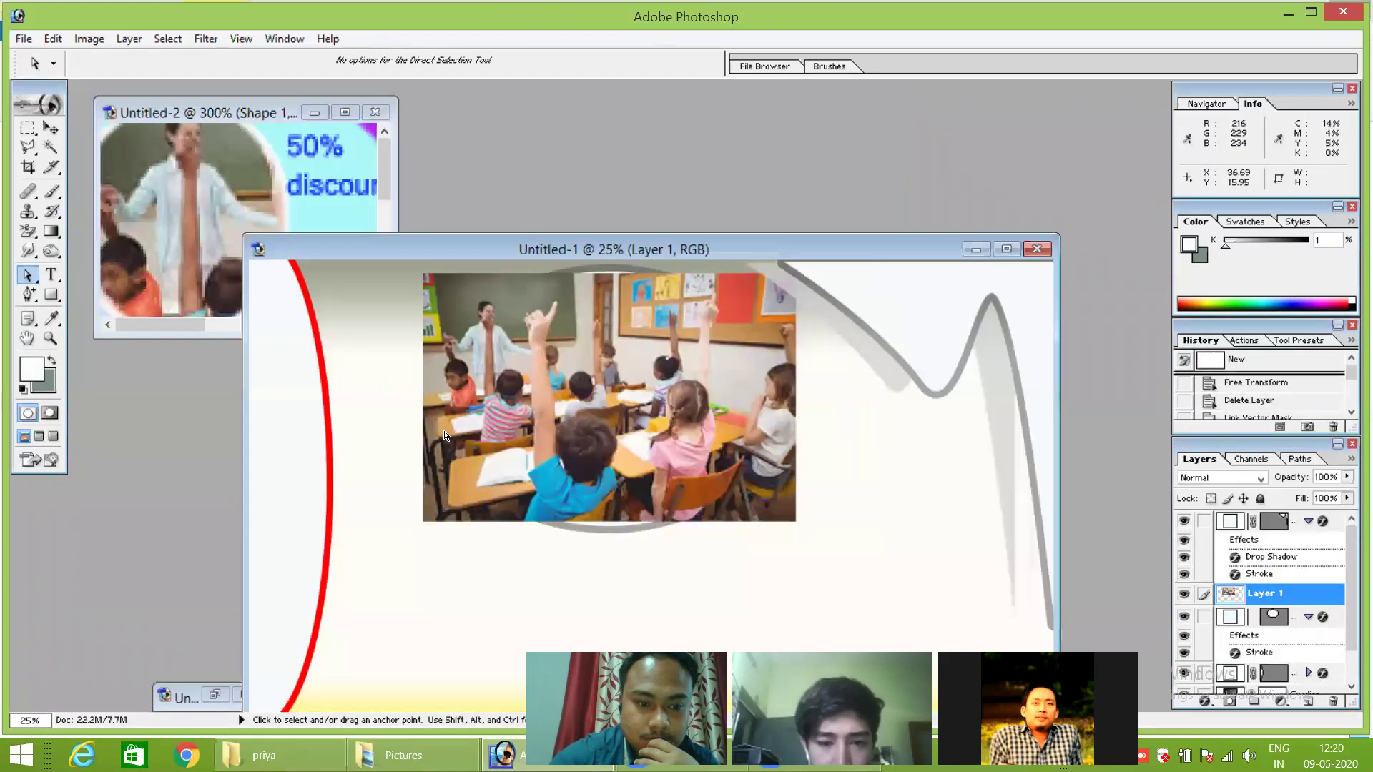
pyautogui.moveTo(620, 246); pyautogui.dragTo(825, 220)
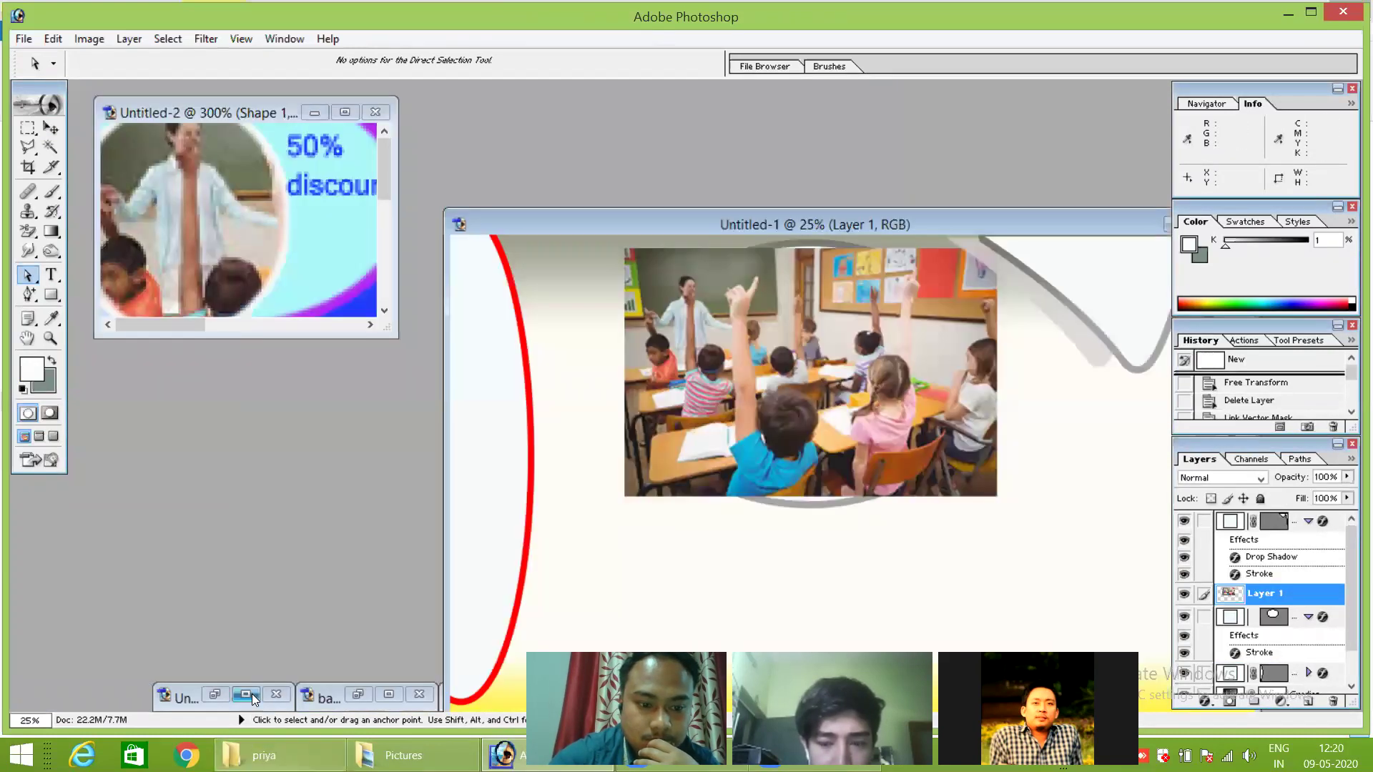
pyautogui.click(256, 699)
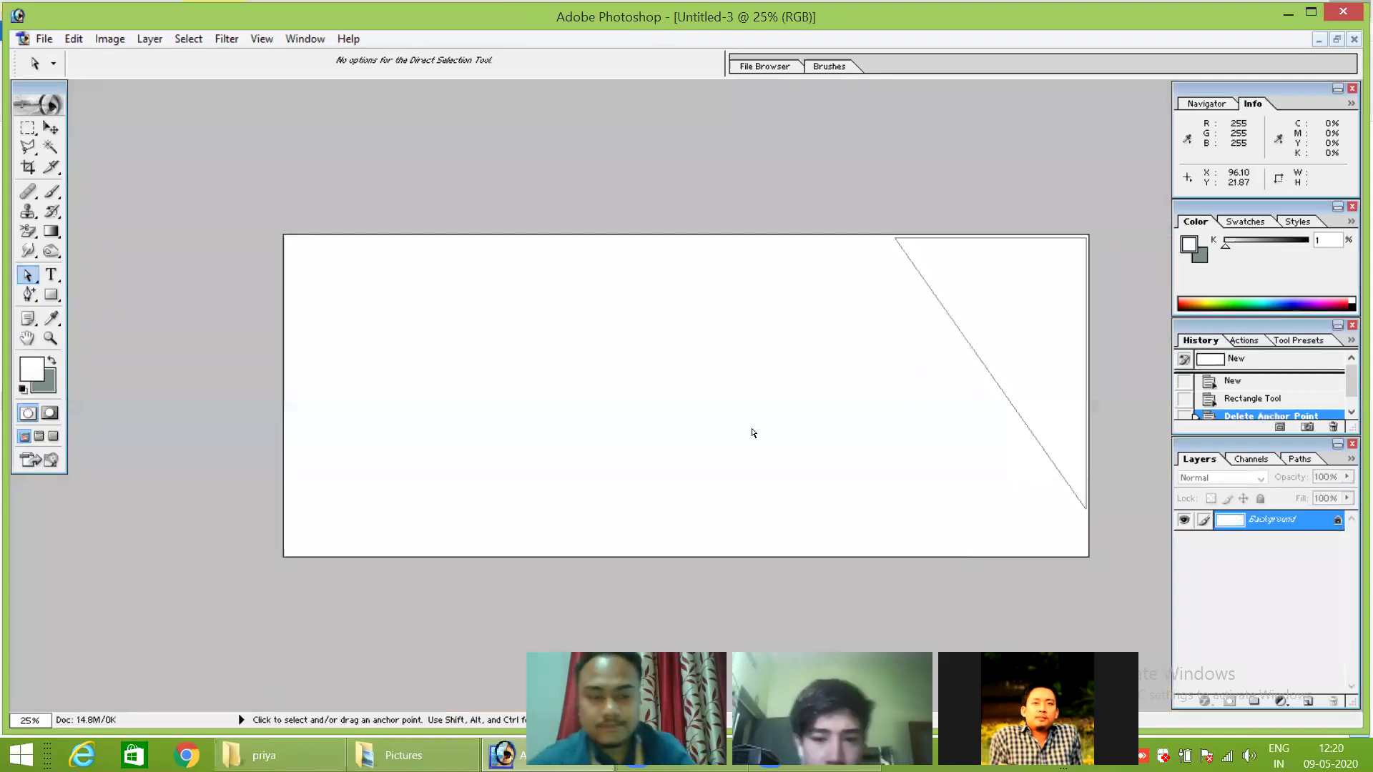
pyautogui.click(75, 41)
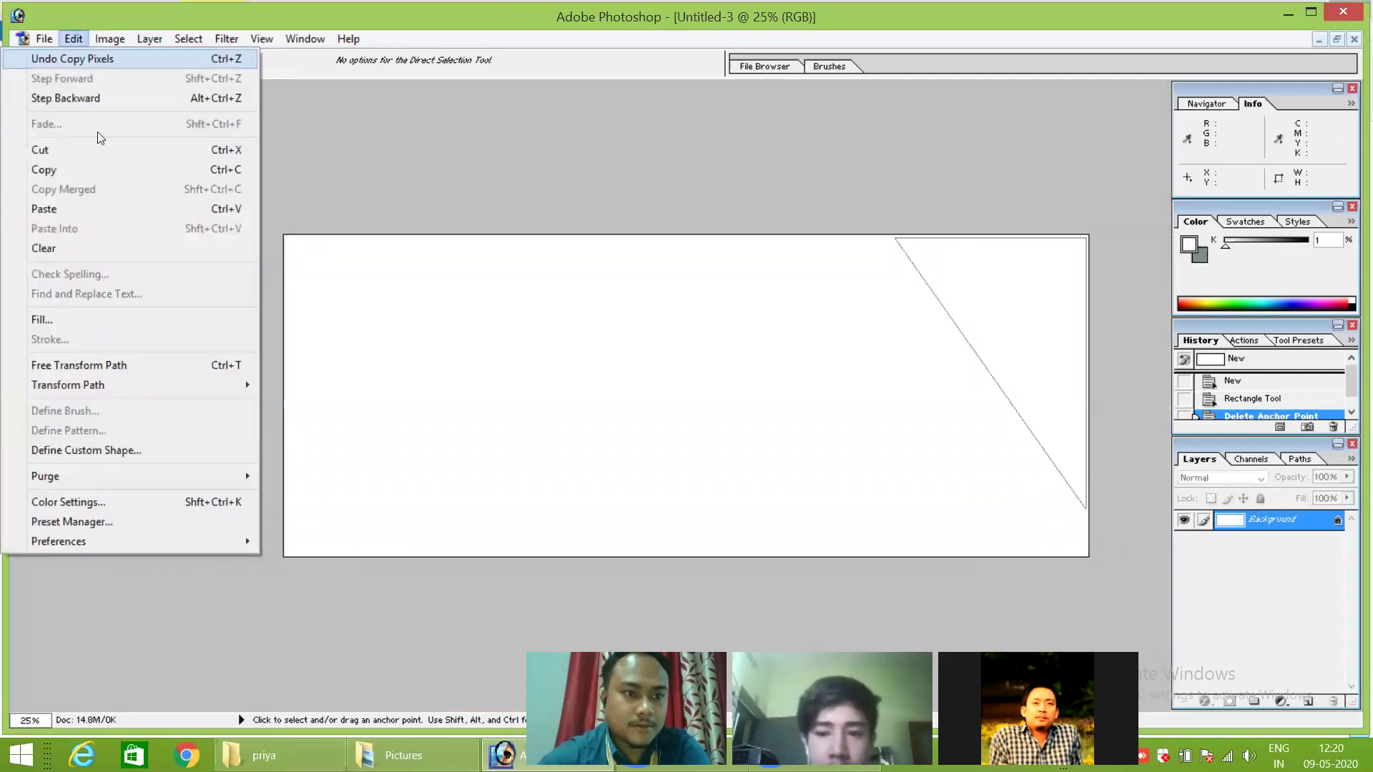
pyautogui.click(97, 208)
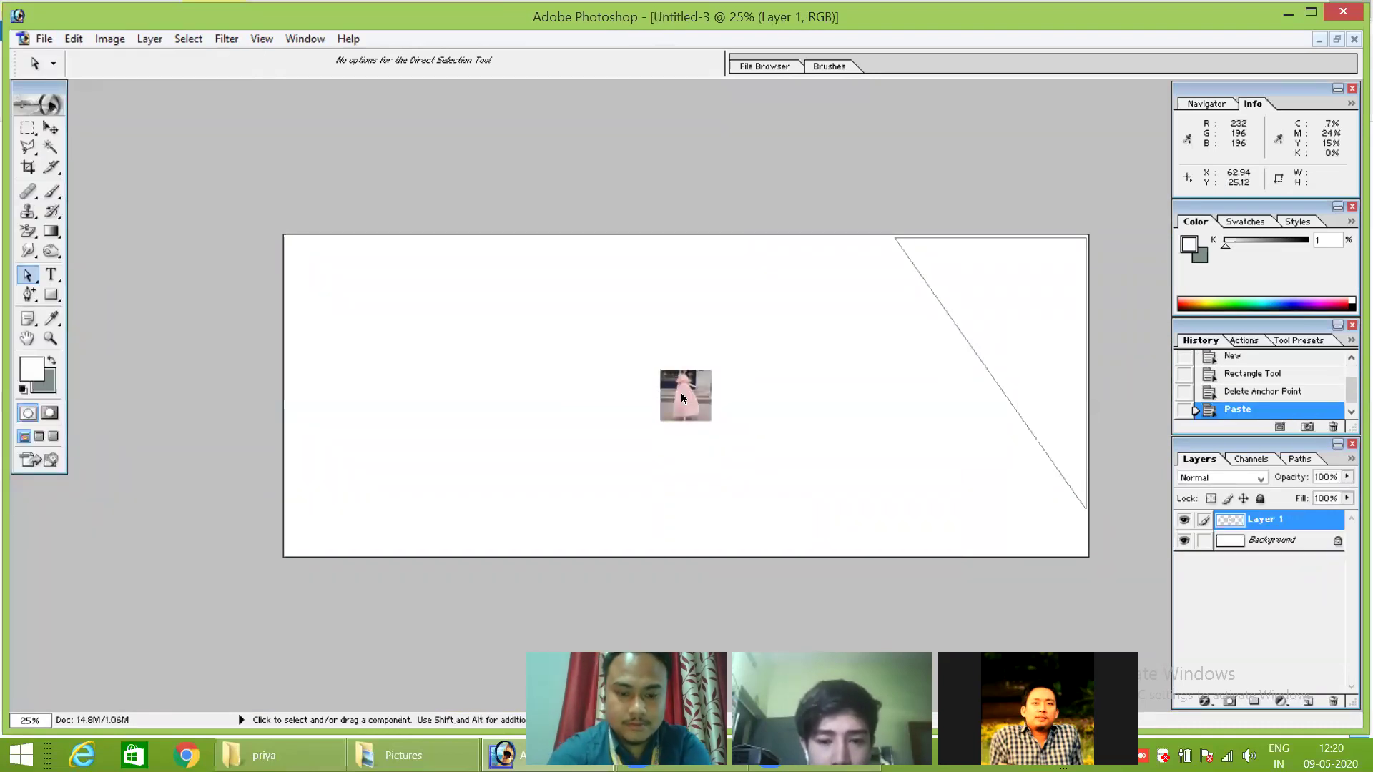
pyautogui.hotkey('ctrl', 't')
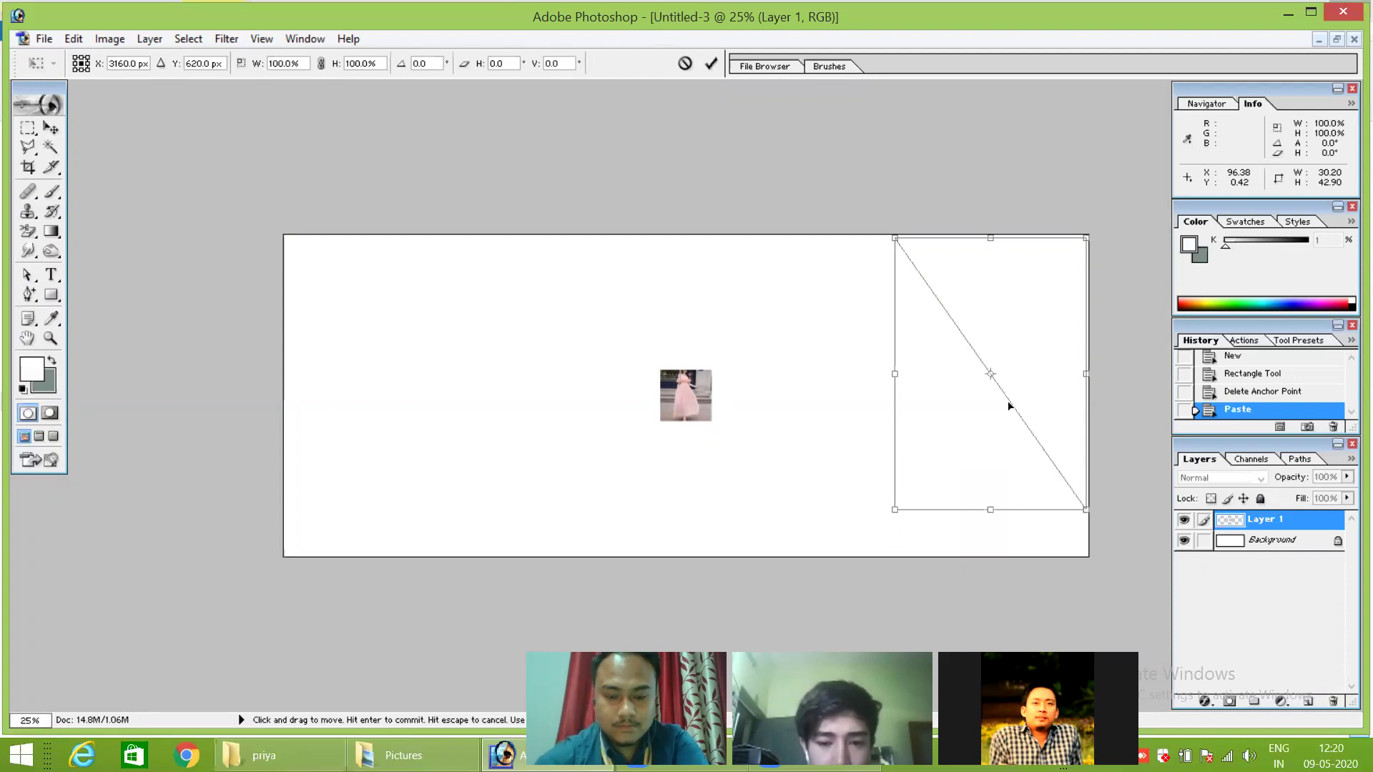
pyautogui.press('Return')
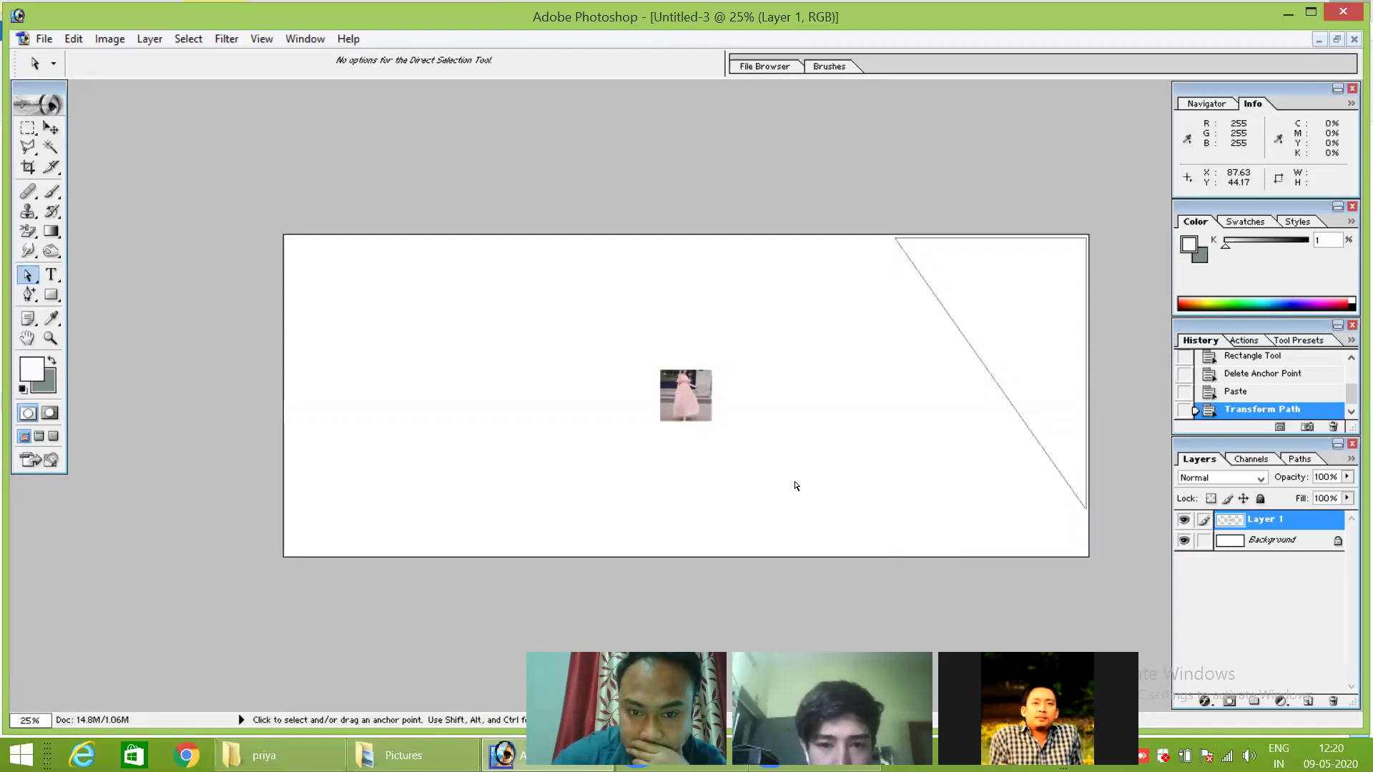
pyautogui.rightClick(707, 398)
pyautogui.click(993, 603)
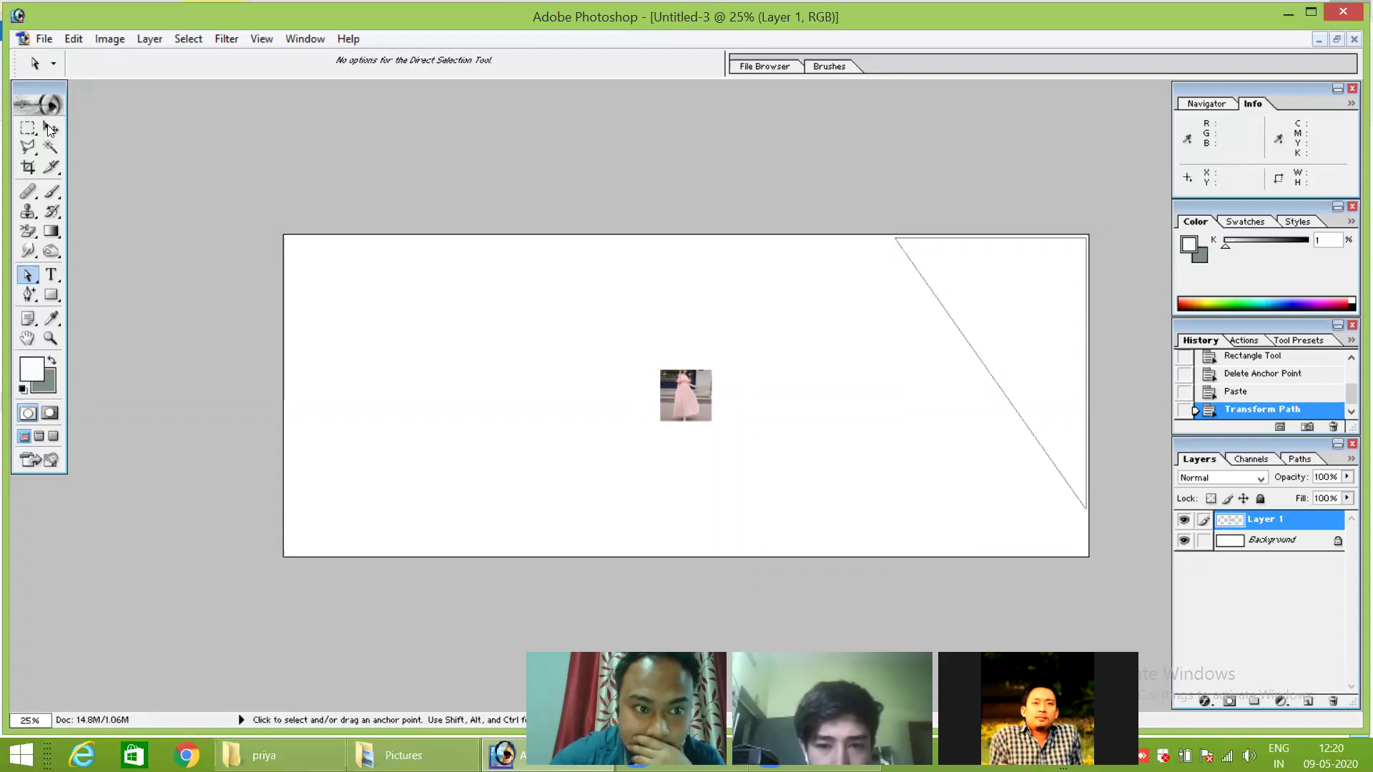
# Move the pasted dress photo into the canvas's upper-right corner over the triangle and scale it to about 375% width and 430% height.
pyautogui.click(49, 128)
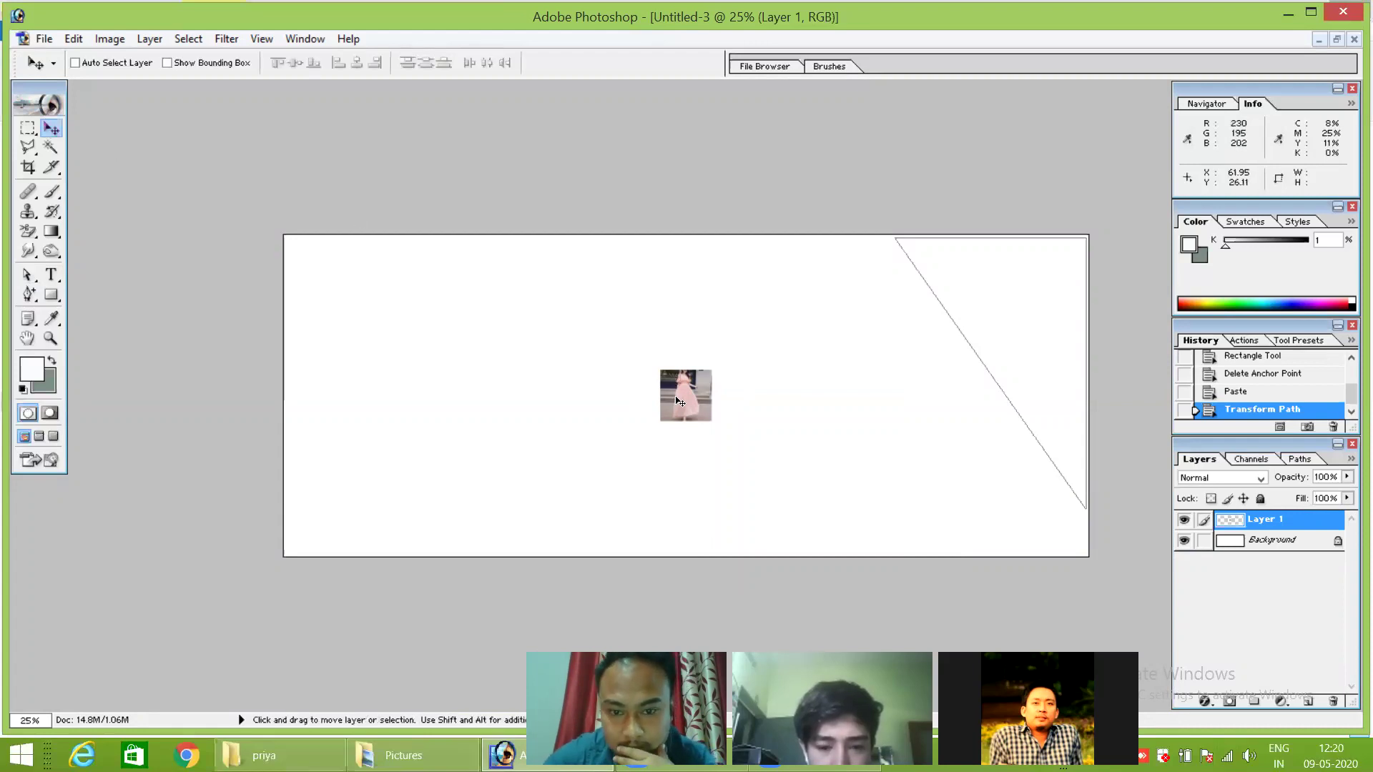
pyautogui.moveTo(688, 380); pyautogui.dragTo(778, 381)
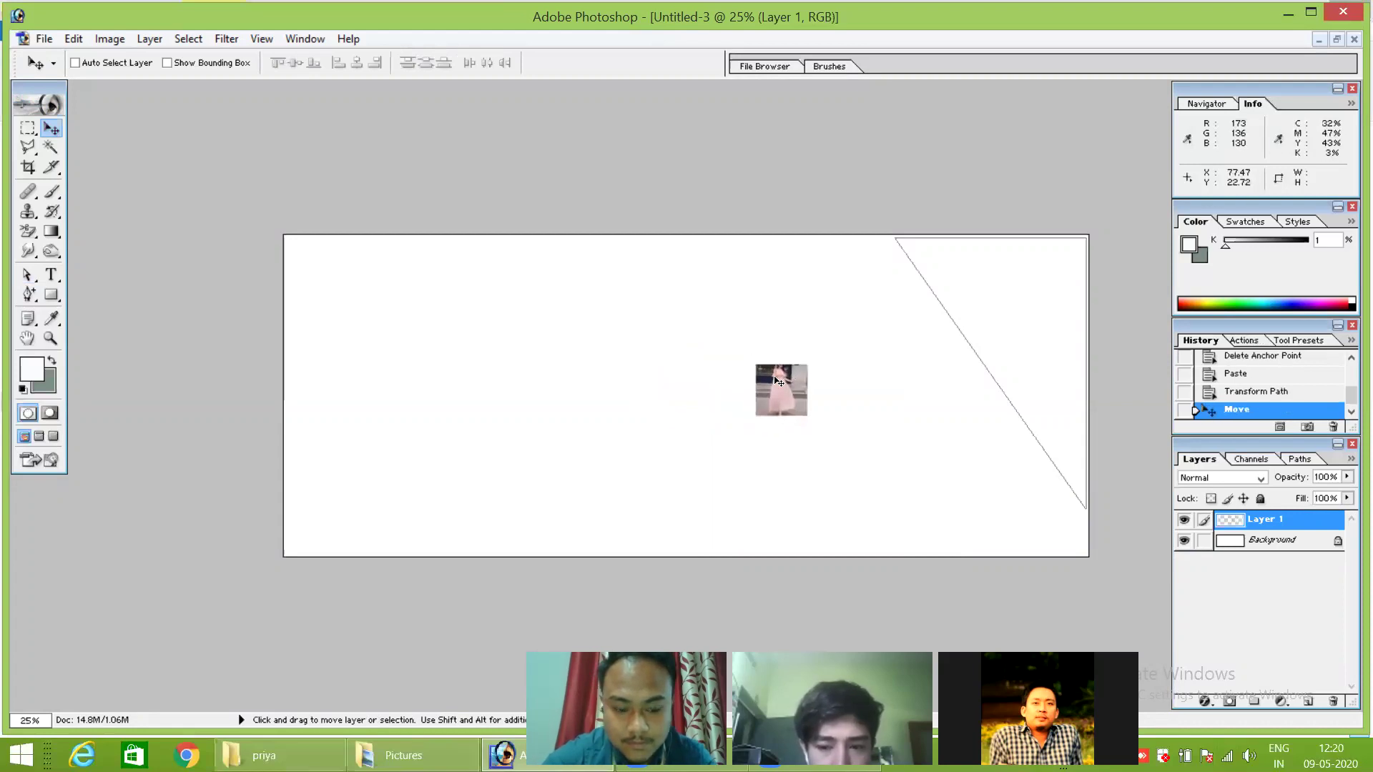
pyautogui.hotkey('ctrl', 't')
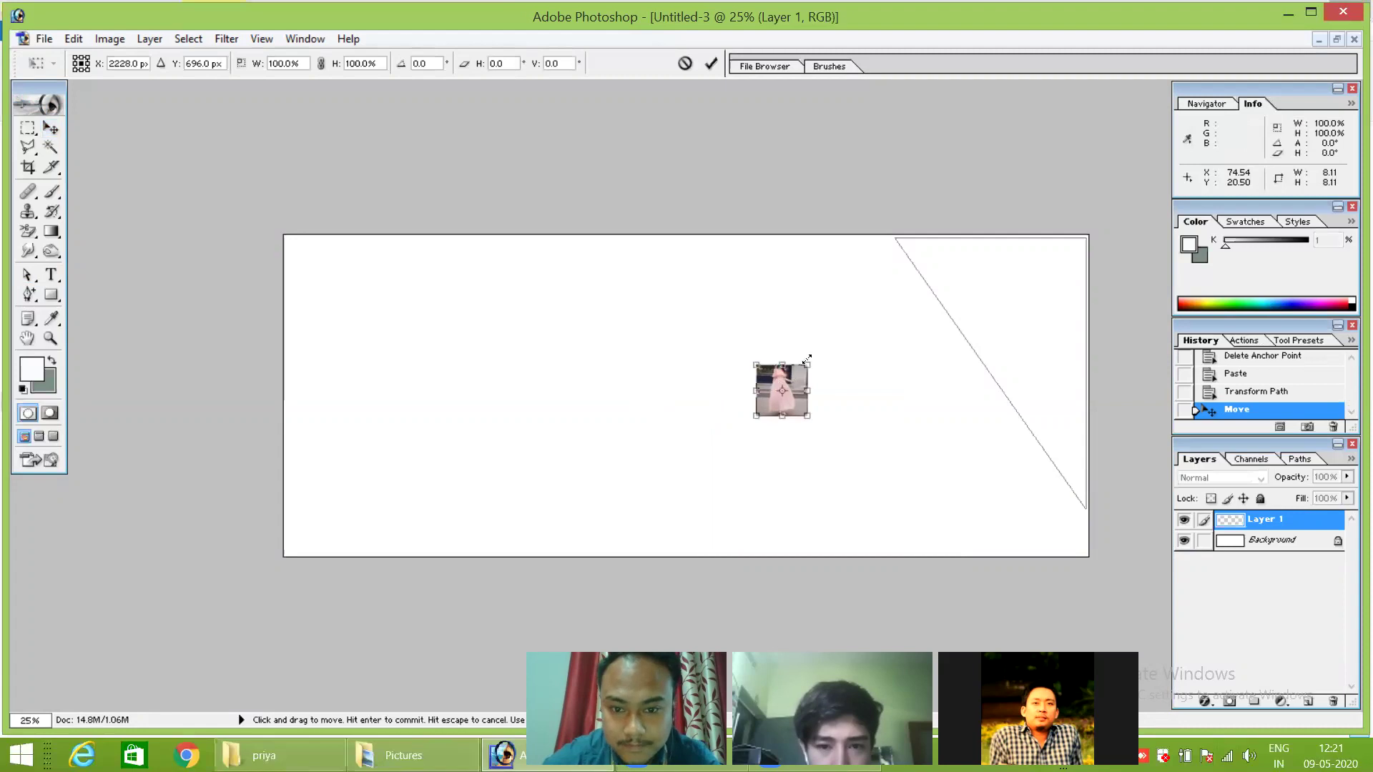
pyautogui.moveTo(807, 359); pyautogui.dragTo(883, 235)
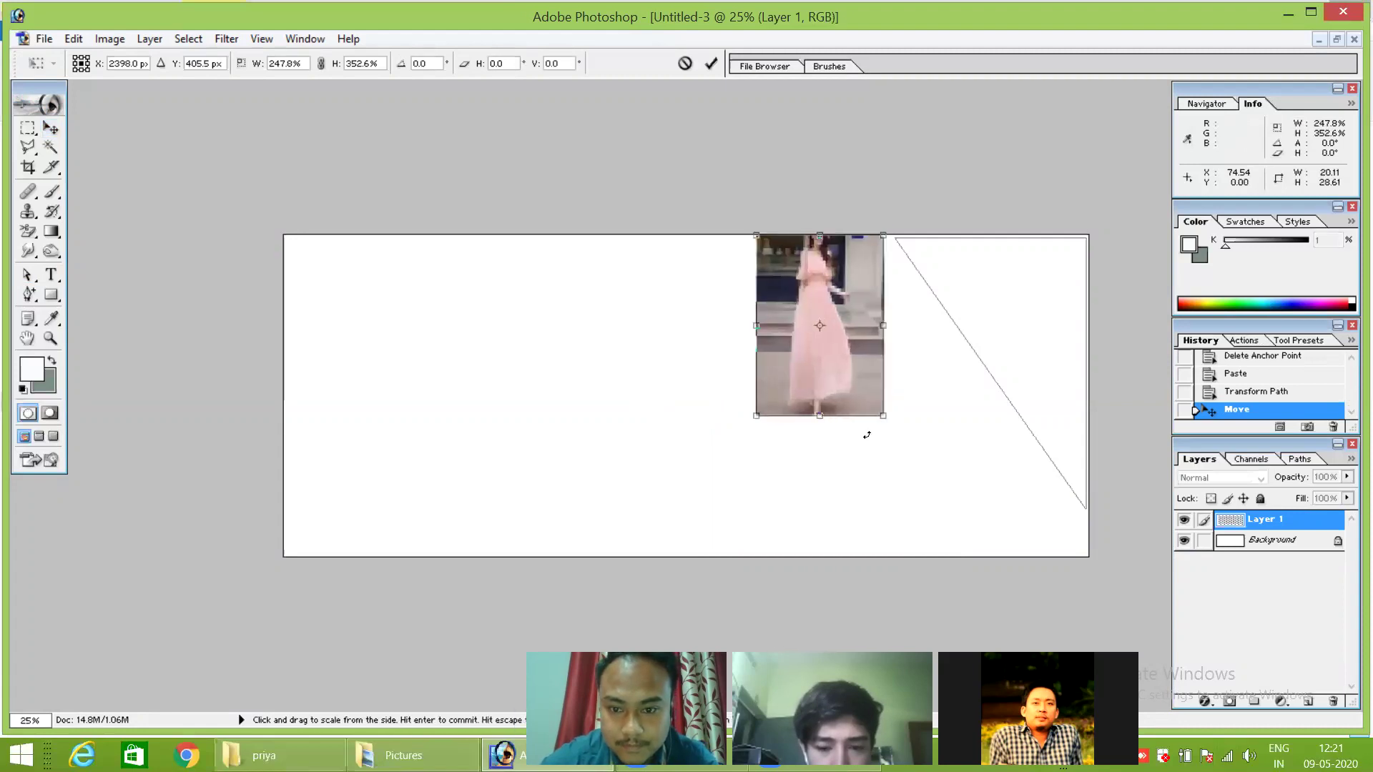
pyautogui.moveTo(828, 469); pyautogui.dragTo(820, 556)
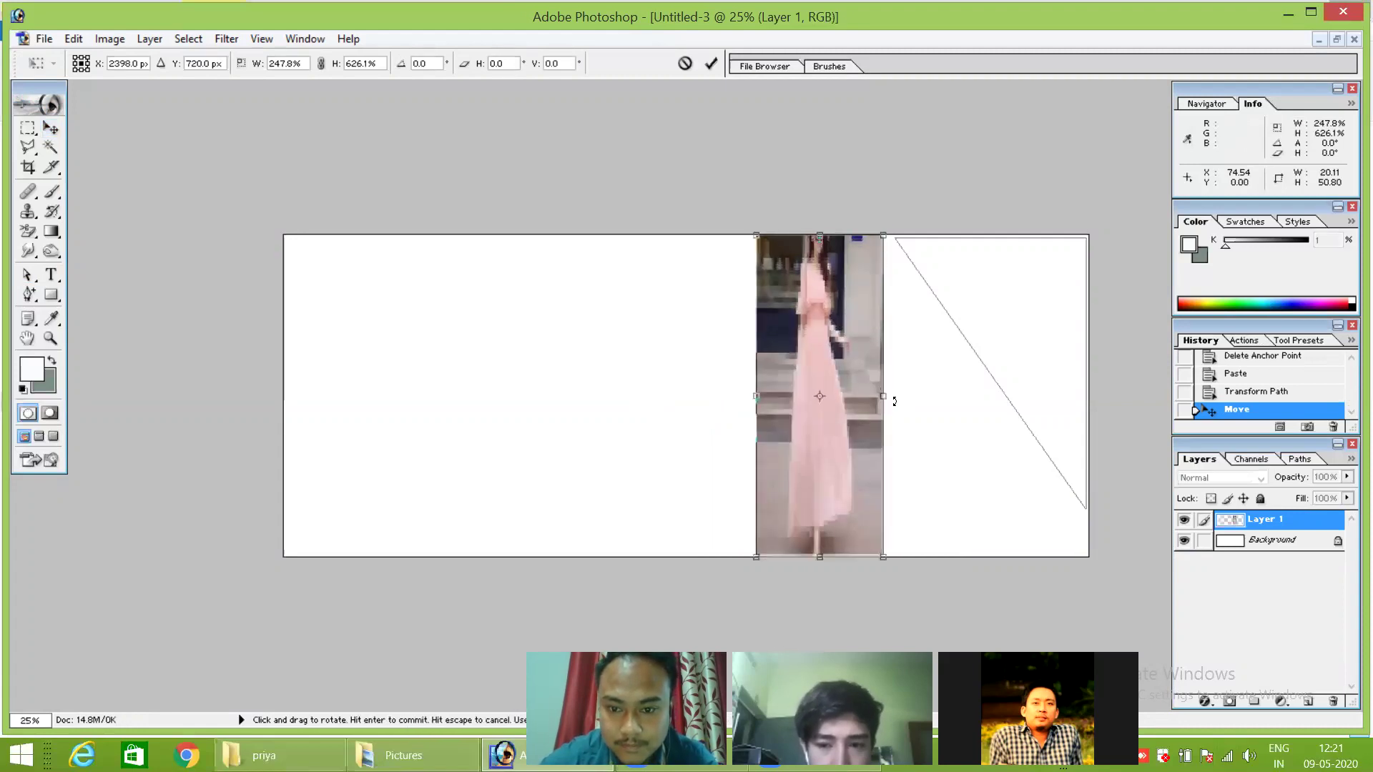
pyautogui.moveTo(883, 395); pyautogui.dragTo(1037, 396)
pyautogui.moveTo(1042, 552); pyautogui.dragTo(948, 456)
pyautogui.moveTo(901, 351); pyautogui.dragTo(985, 331)
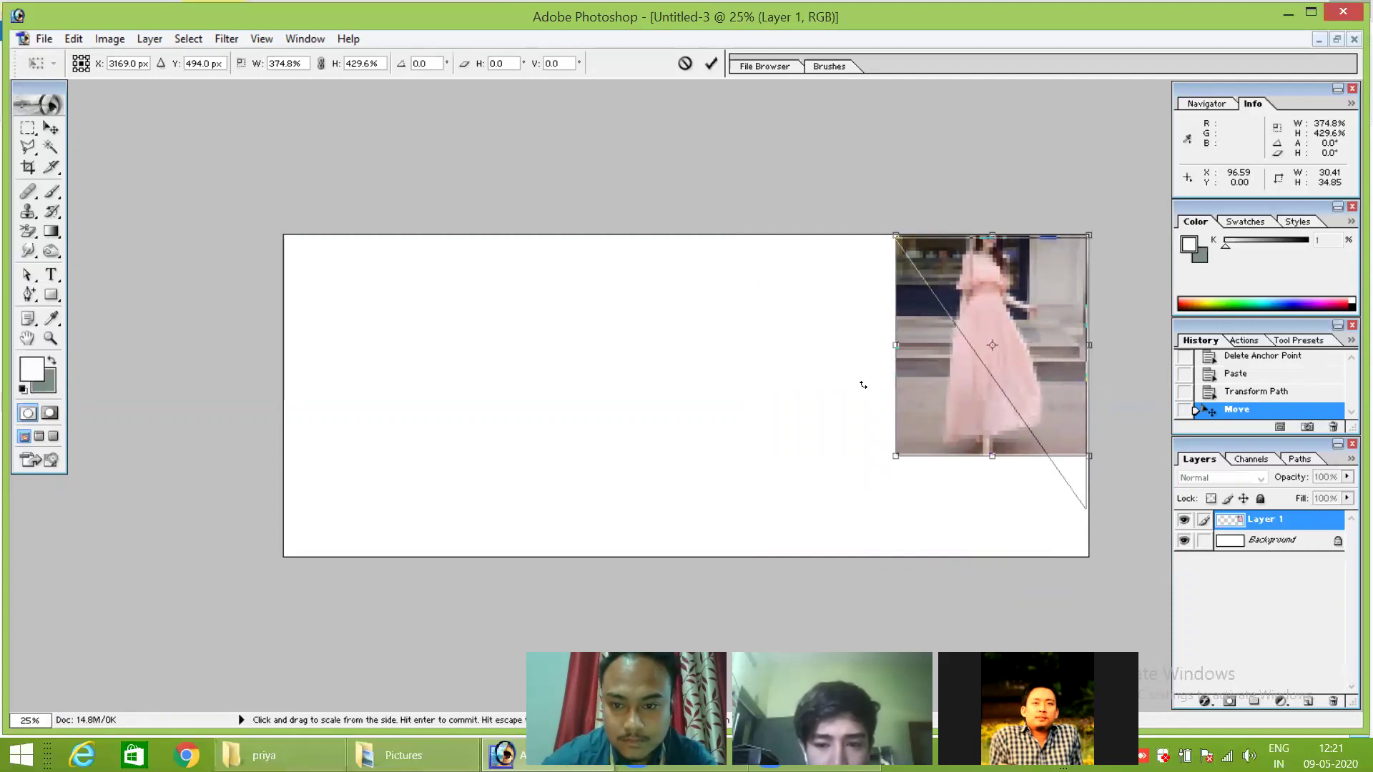
pyautogui.press('Return')
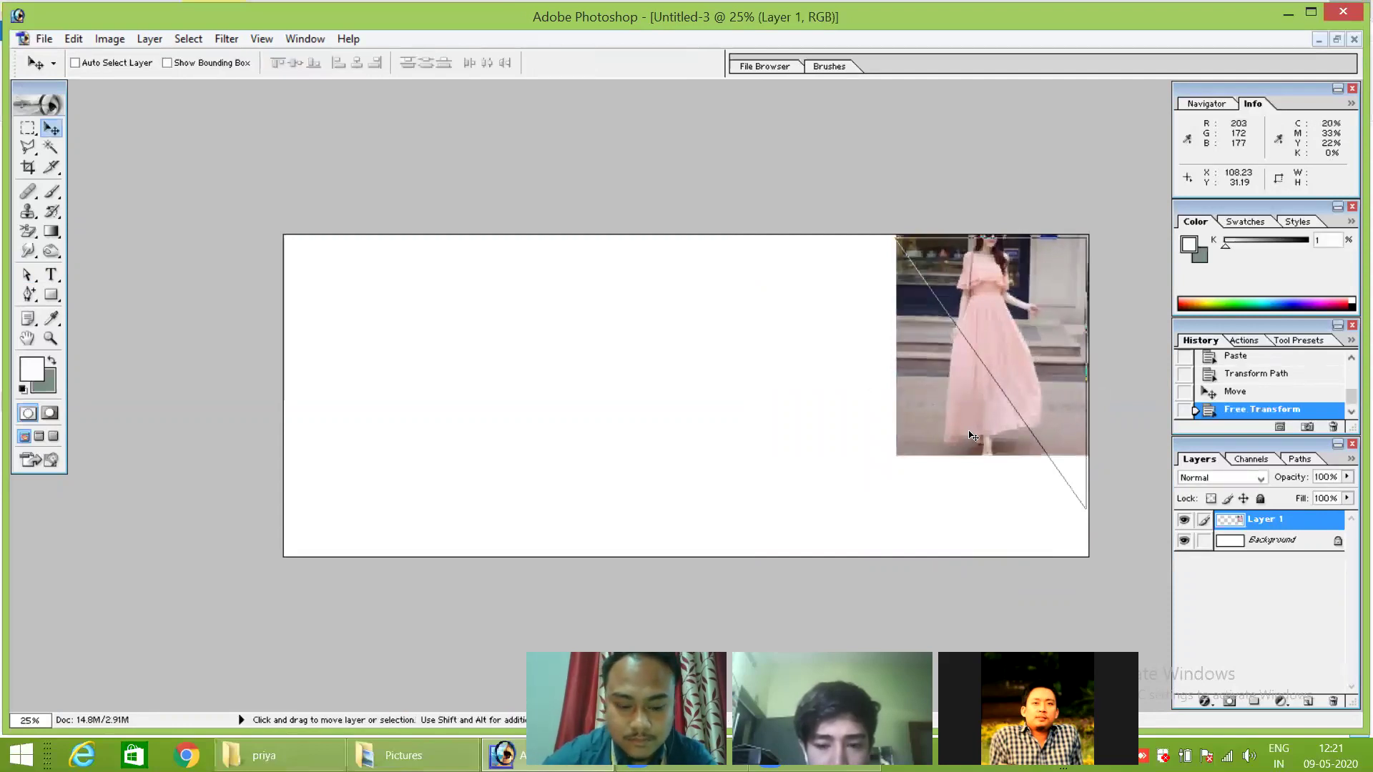
pyautogui.press('shift')
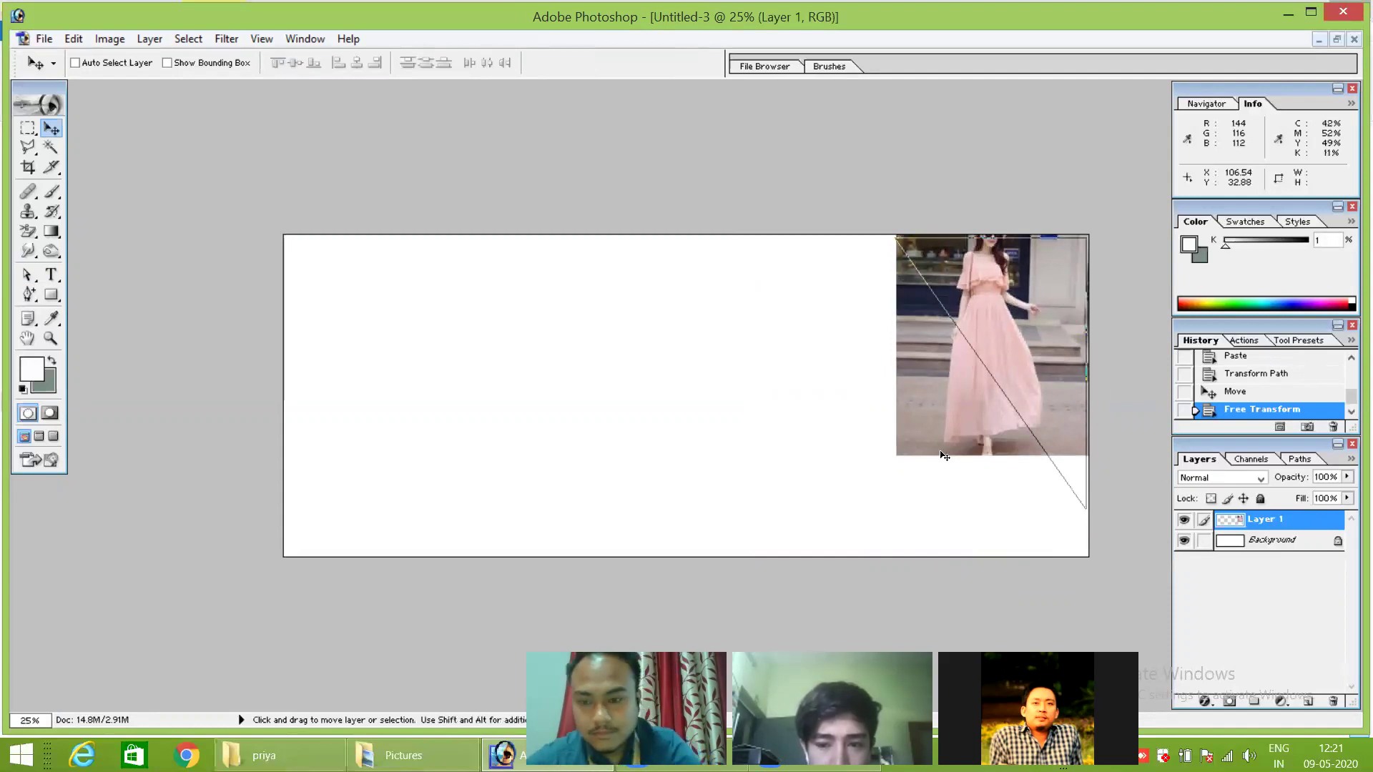
pyautogui.press('shift')
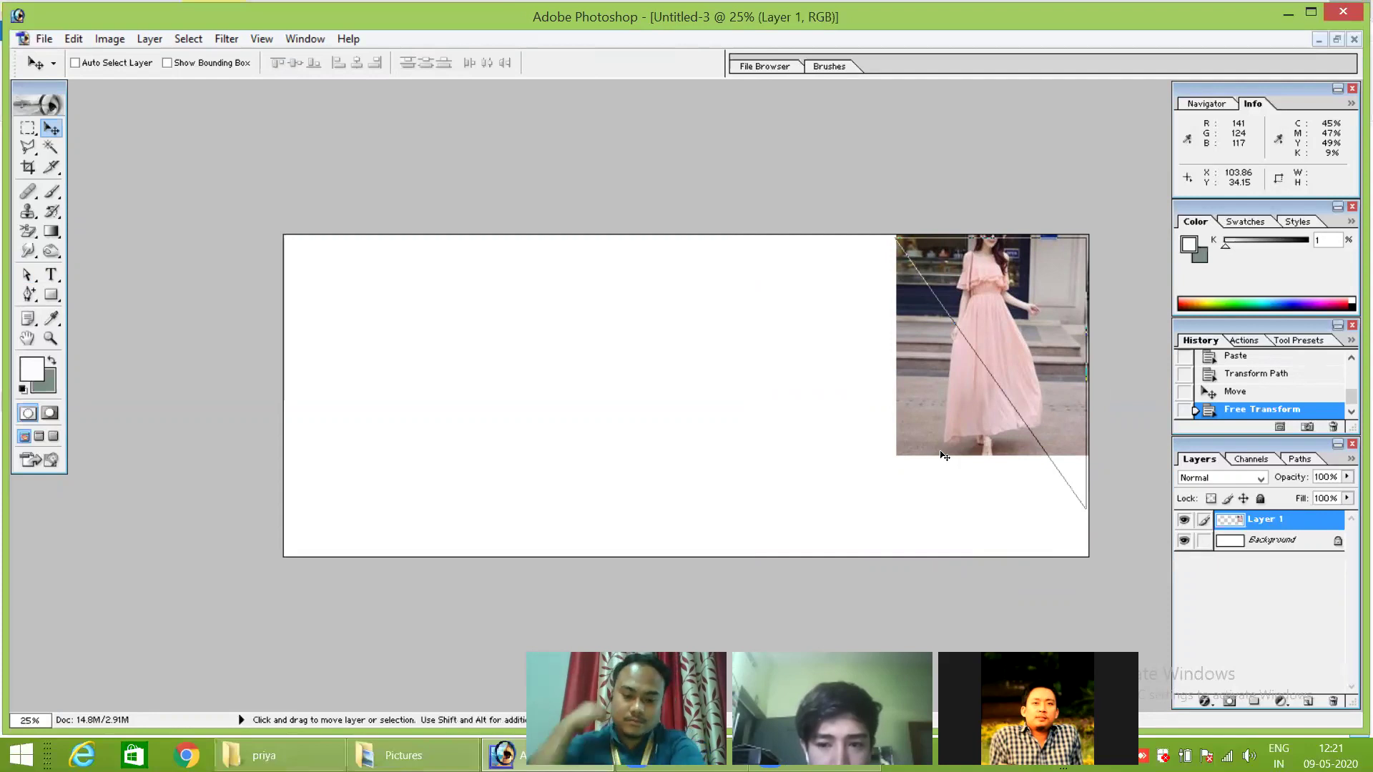
pyautogui.press('shift')
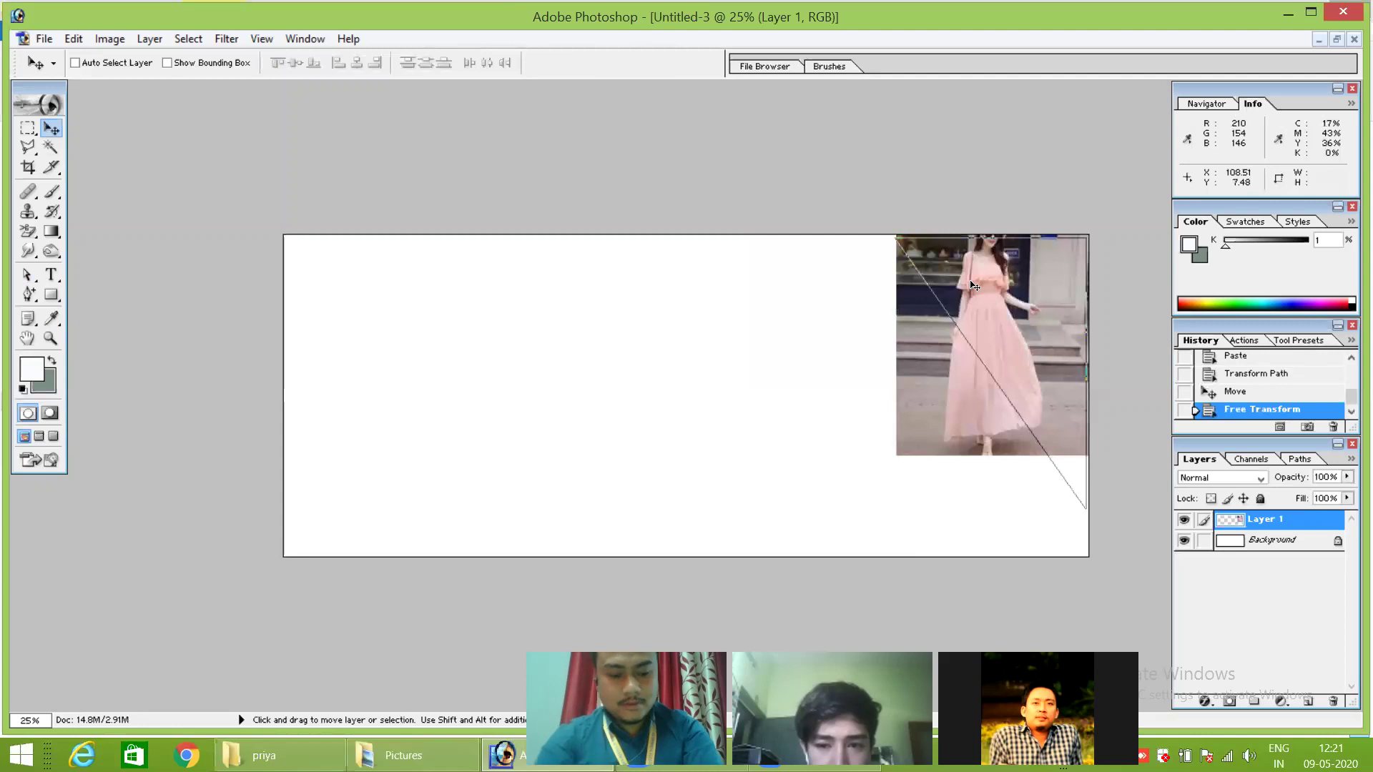
pyautogui.press('shift')
pyautogui.hotkey('shift', 'alt', 'g')
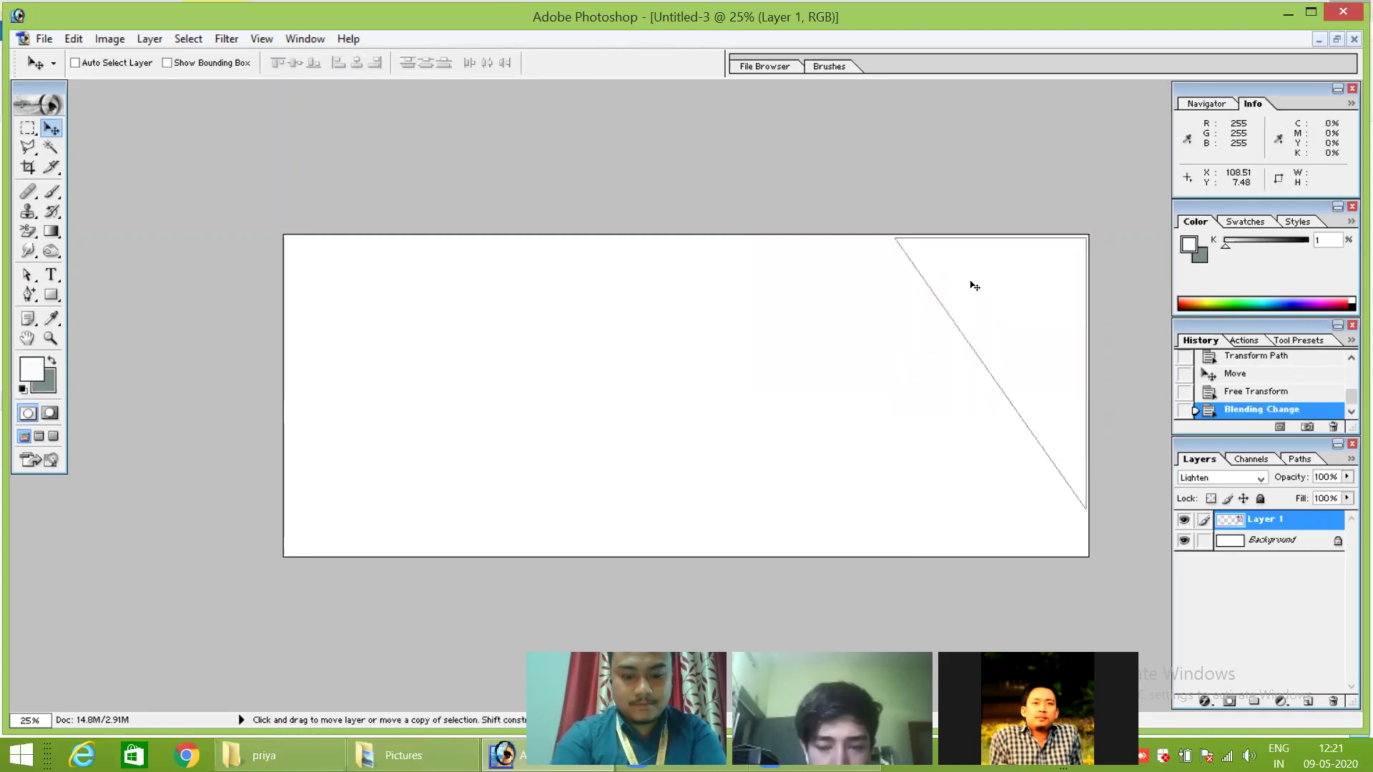
pyautogui.hotkey('ctrl', 'z')
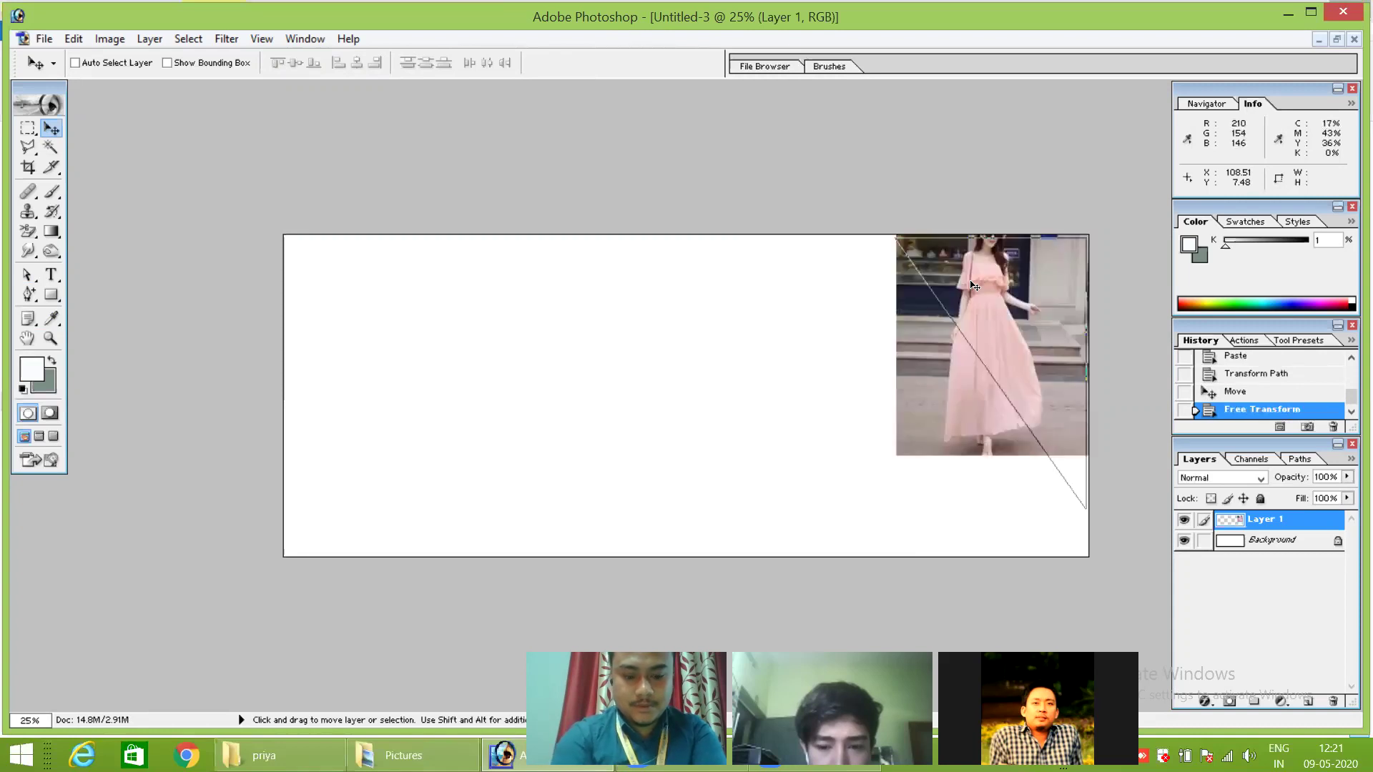
pyautogui.press('g')
pyautogui.hotkey('shift', 'g')
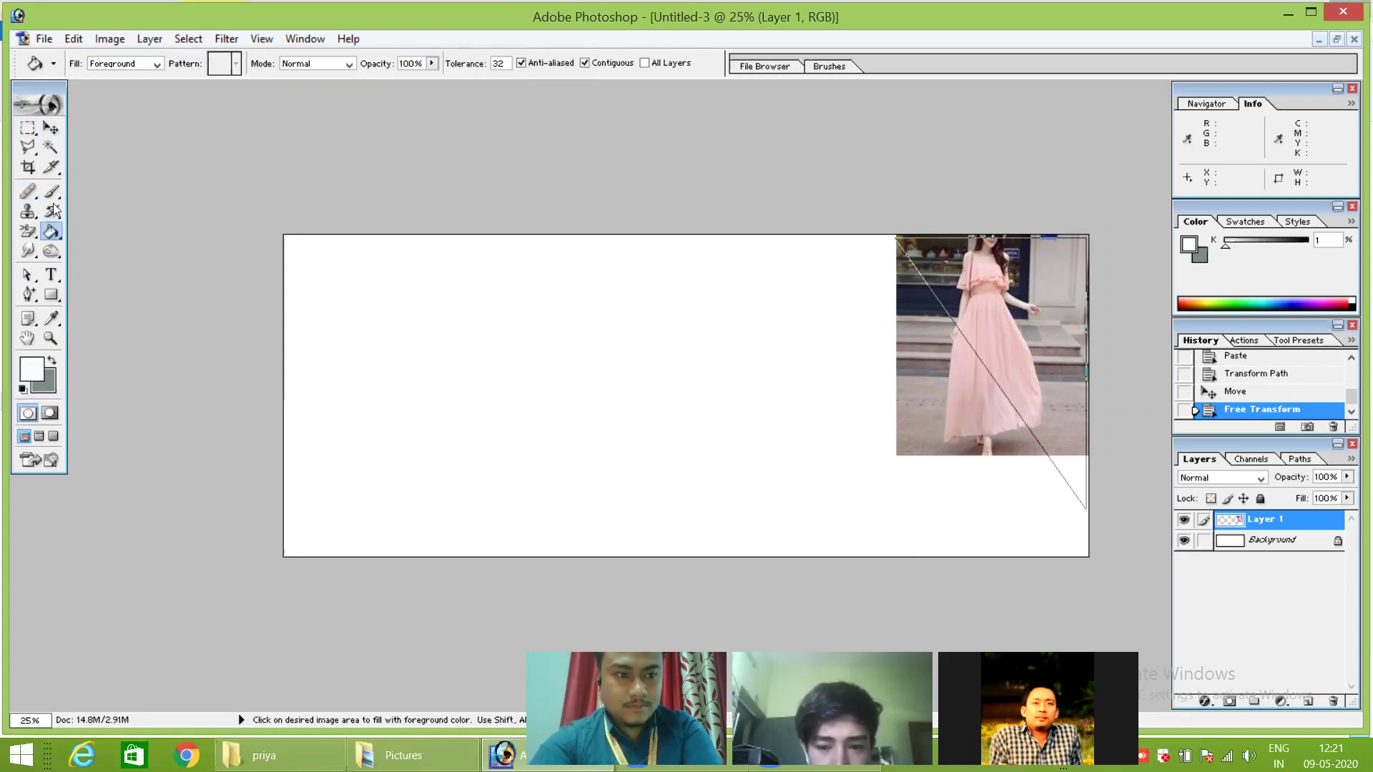
pyautogui.click(50, 130)
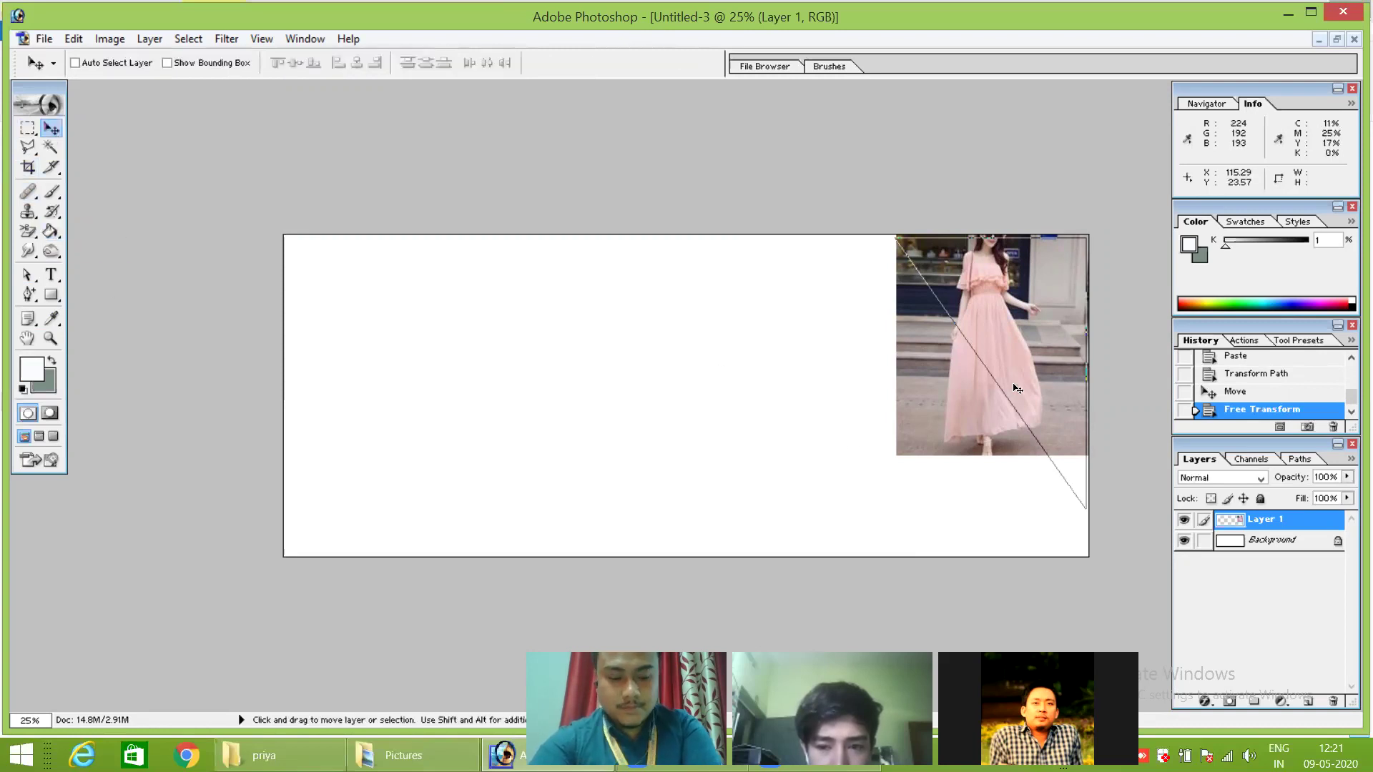
# Try grouping the dress photo layer with the Background layer below it and ungroup it again.
pyautogui.hotkey('ctrl', 'g')
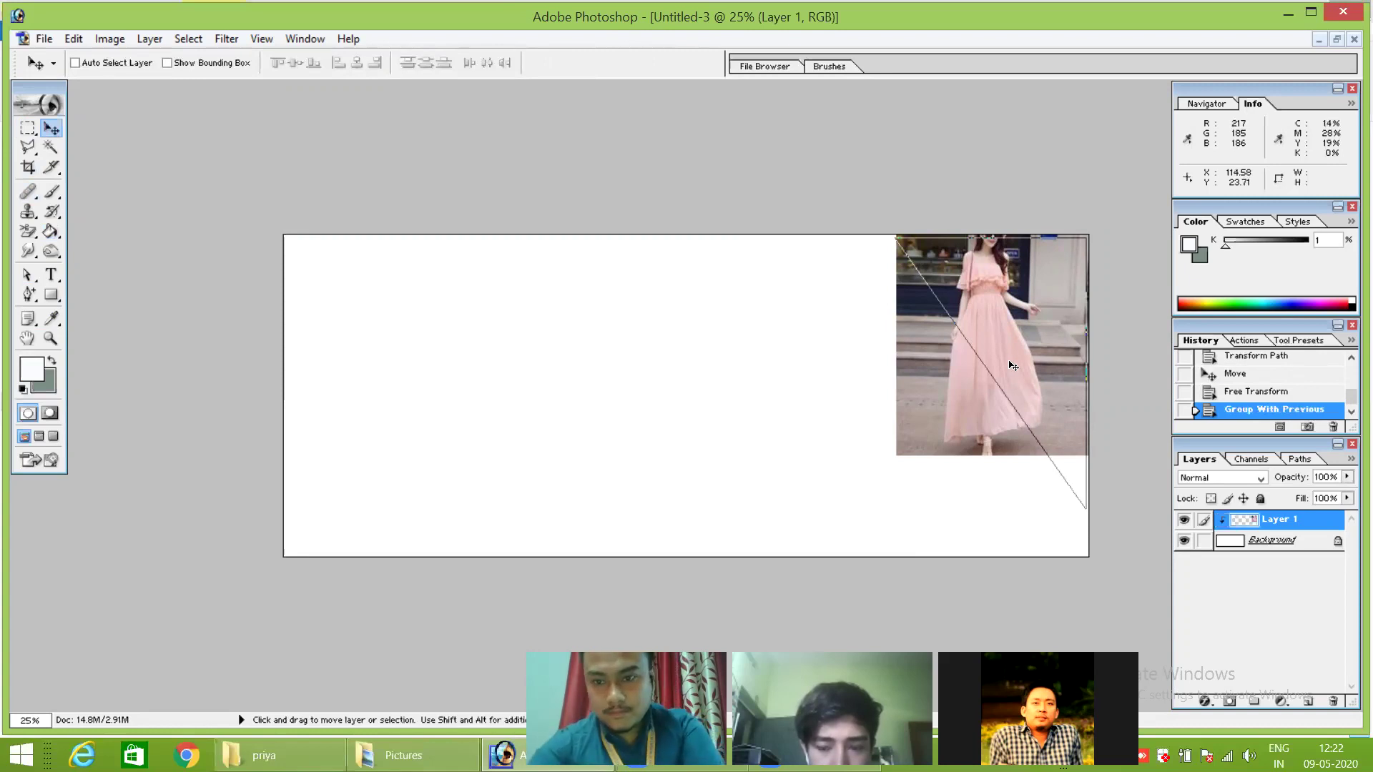
pyautogui.moveTo(1013, 366)
pyautogui.mouseDown()
pyautogui.moveTo(968, 355)
pyautogui.moveTo(1011, 349)
pyautogui.mouseUp()
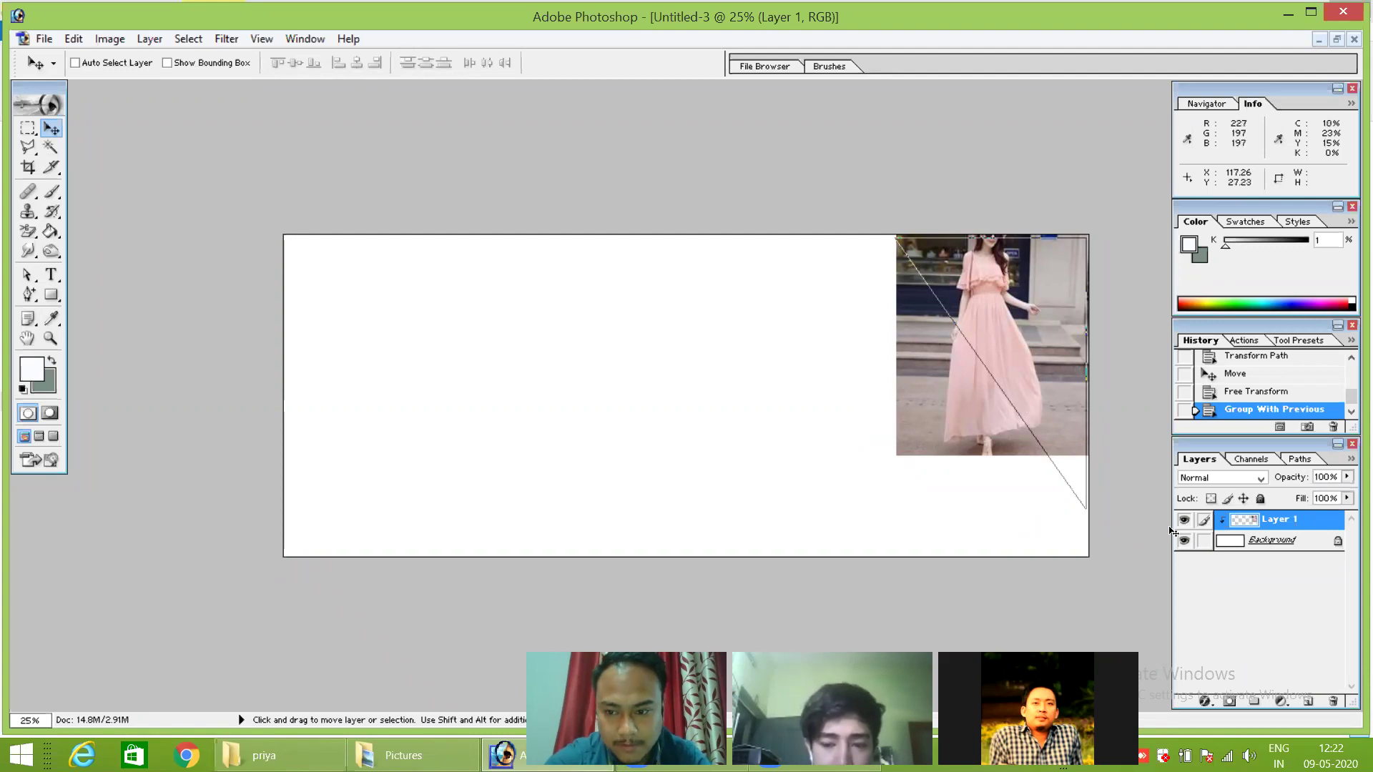
pyautogui.press('shift')
pyautogui.hotkey('ctrl', 'shift', 'g')
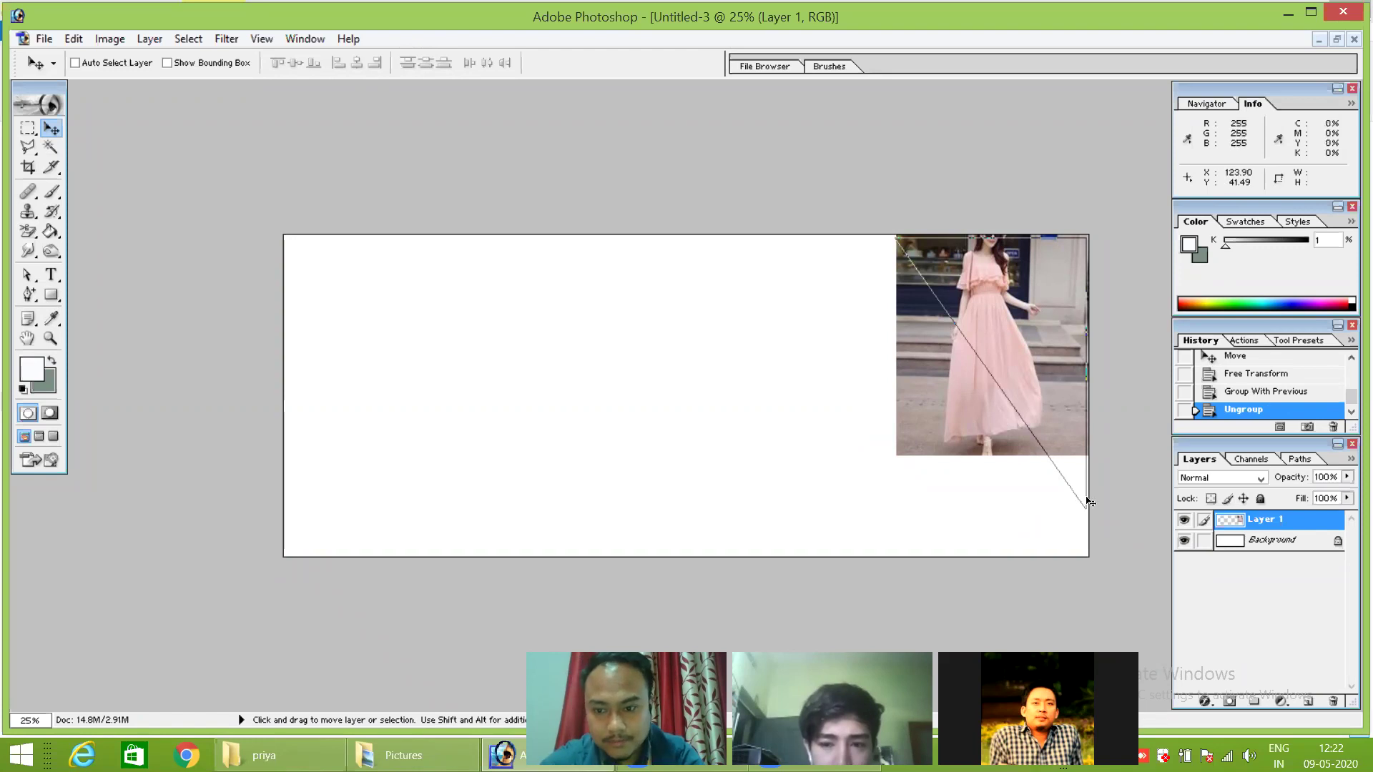
# Fill the triangle path with a Magenta, Yellow gradient fill layer over the nudged dress photo and move it off the photo towards the canvas centre.
pyautogui.moveTo(1080, 447)
pyautogui.mouseDown()
pyautogui.moveTo(1094, 484)
pyautogui.moveTo(1076, 440)
pyautogui.mouseUp()
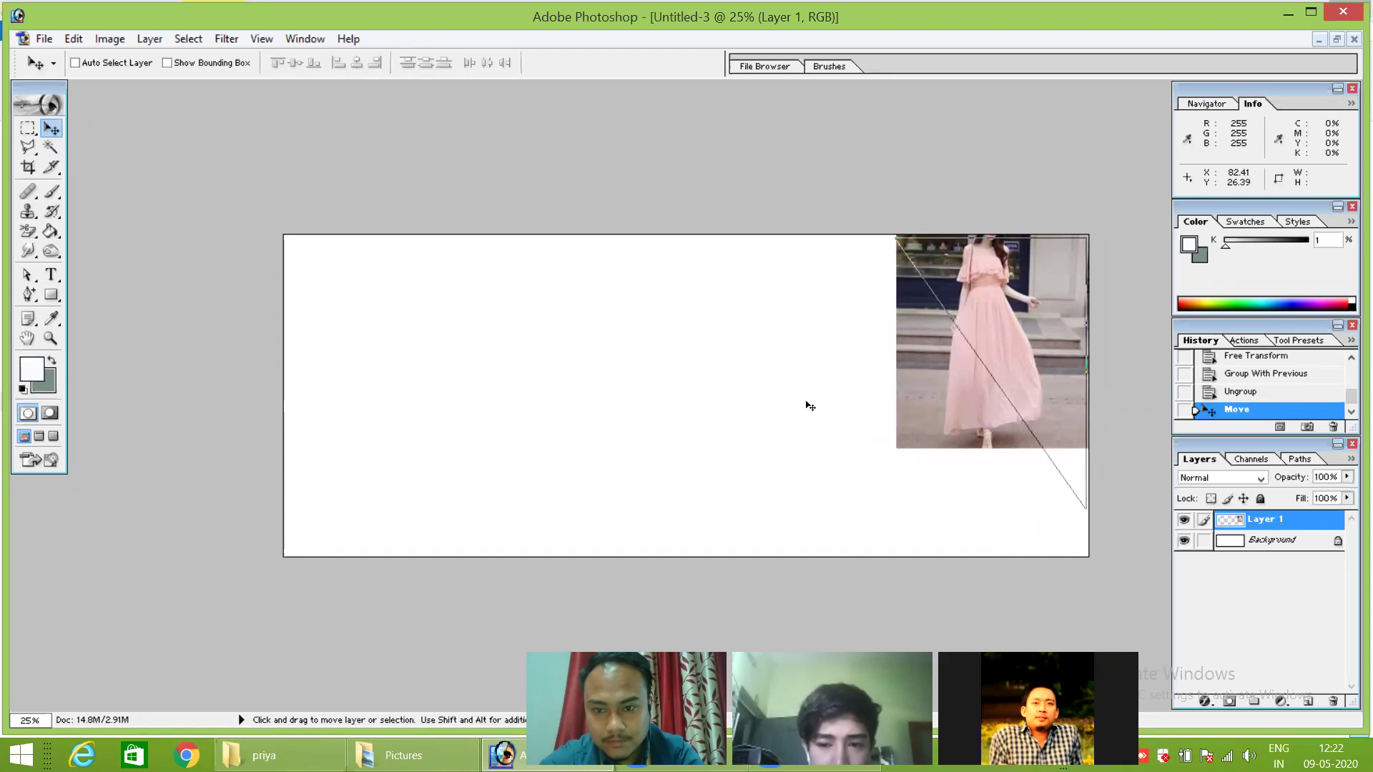
pyautogui.click(1309, 702)
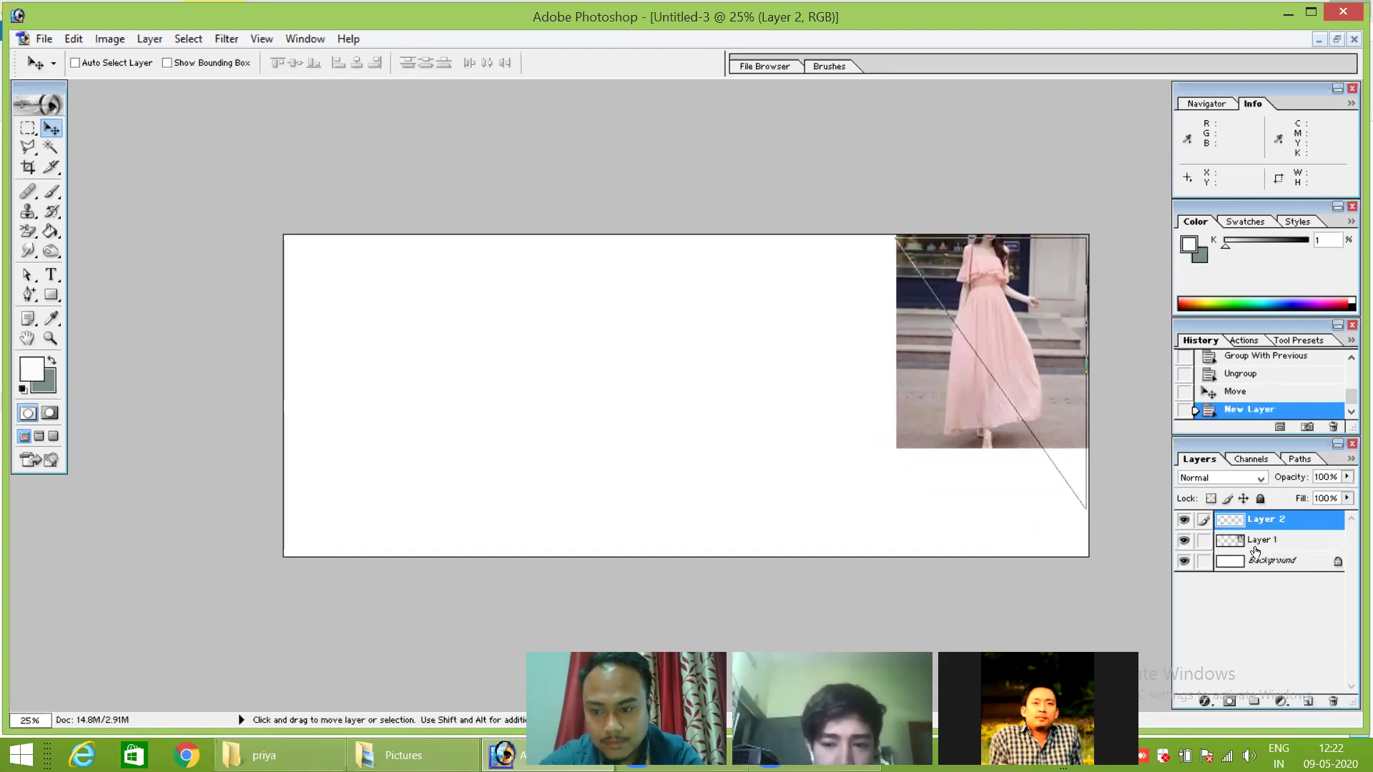
pyautogui.click(1287, 705)
pyautogui.click(1257, 430)
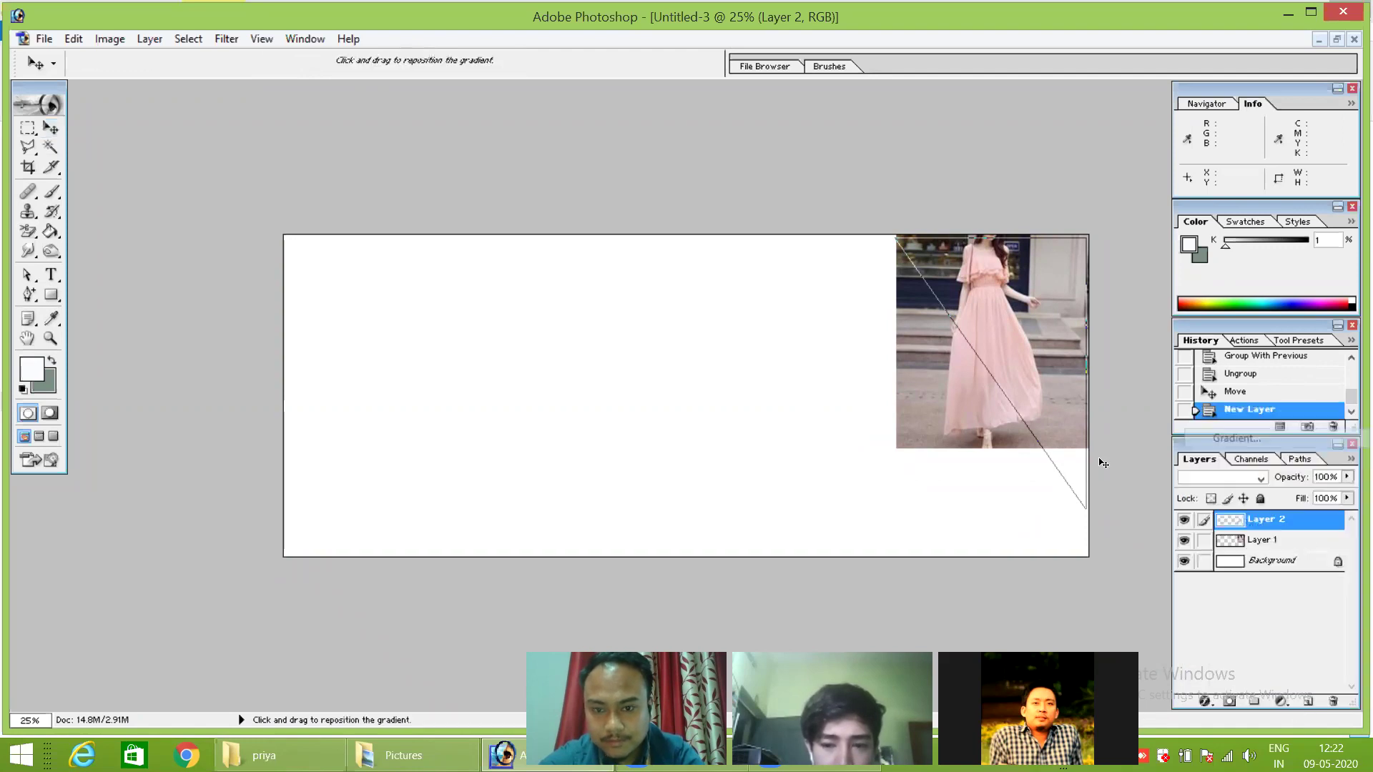
pyautogui.click(701, 321)
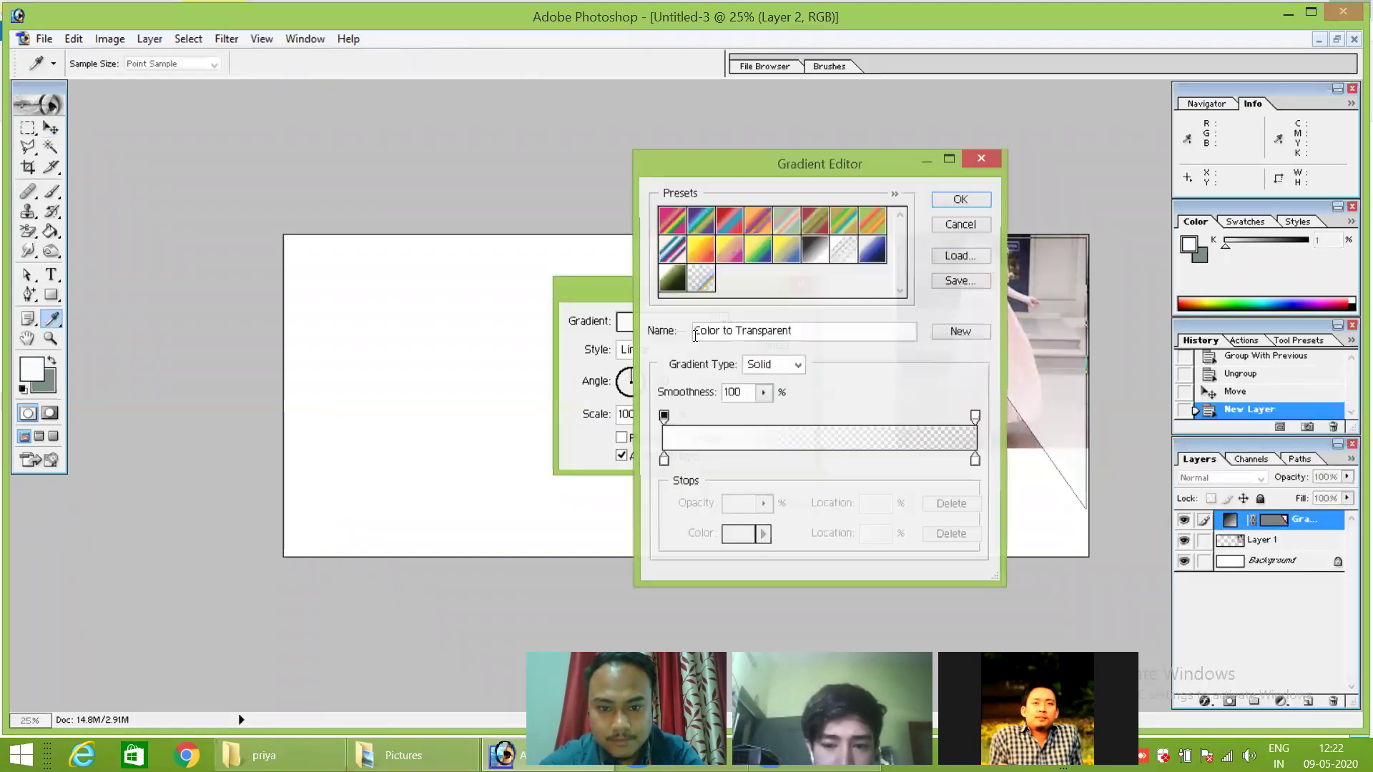
pyautogui.click(729, 250)
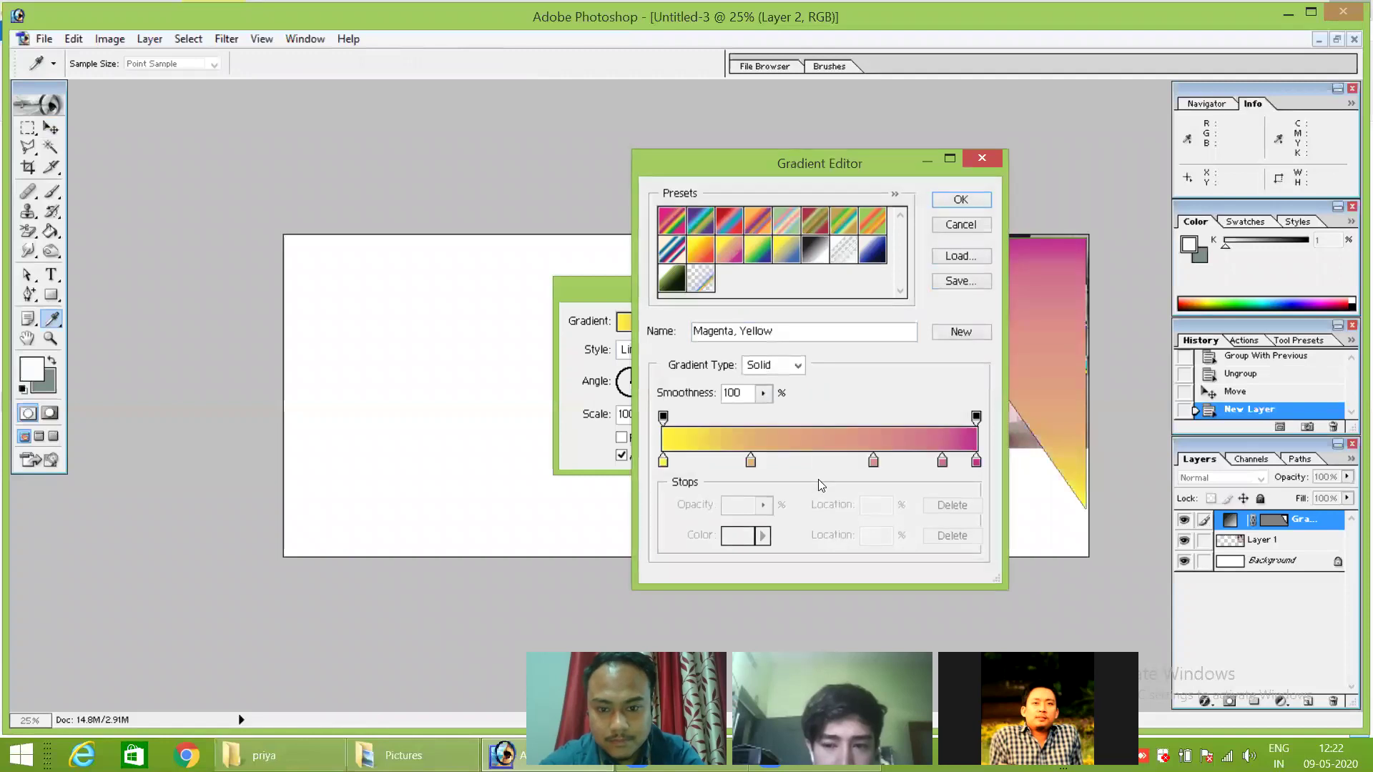
pyautogui.click(960, 200)
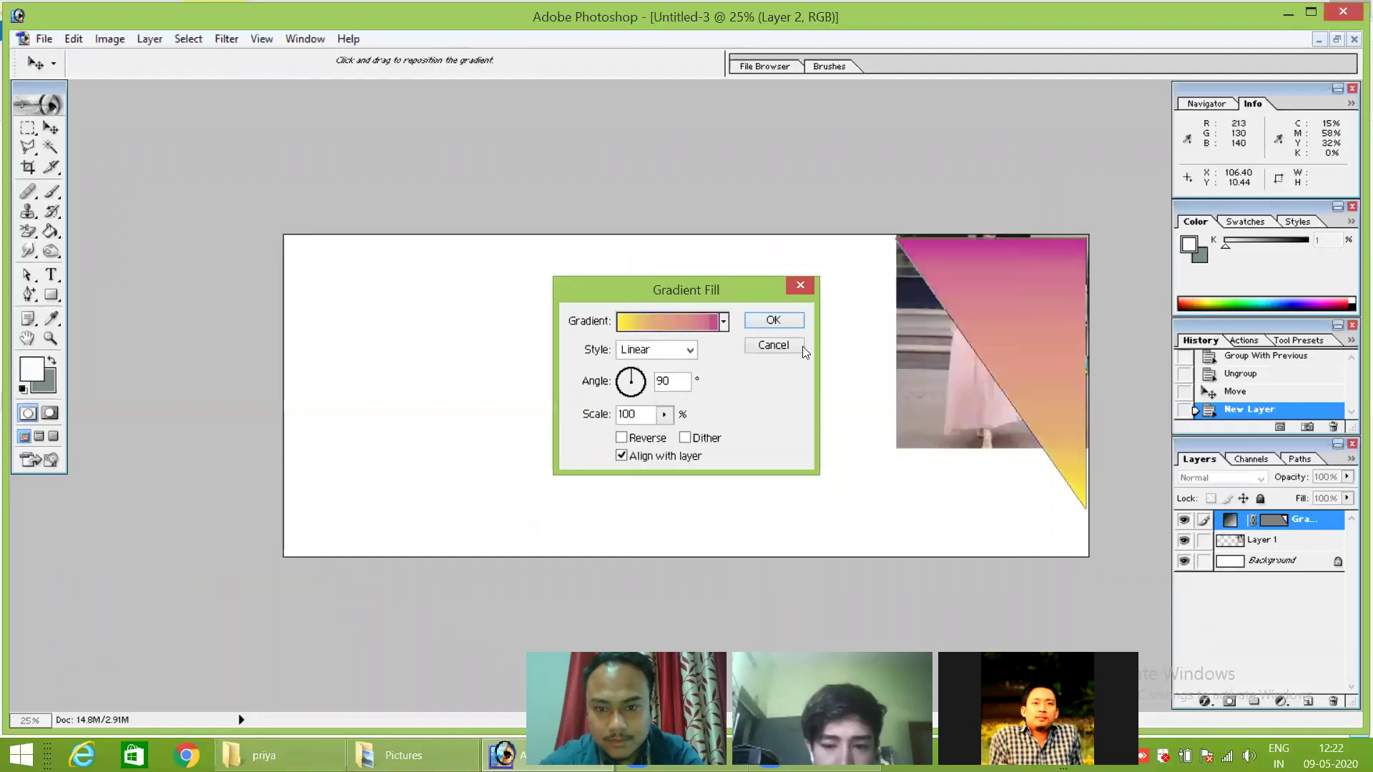
pyautogui.click(784, 320)
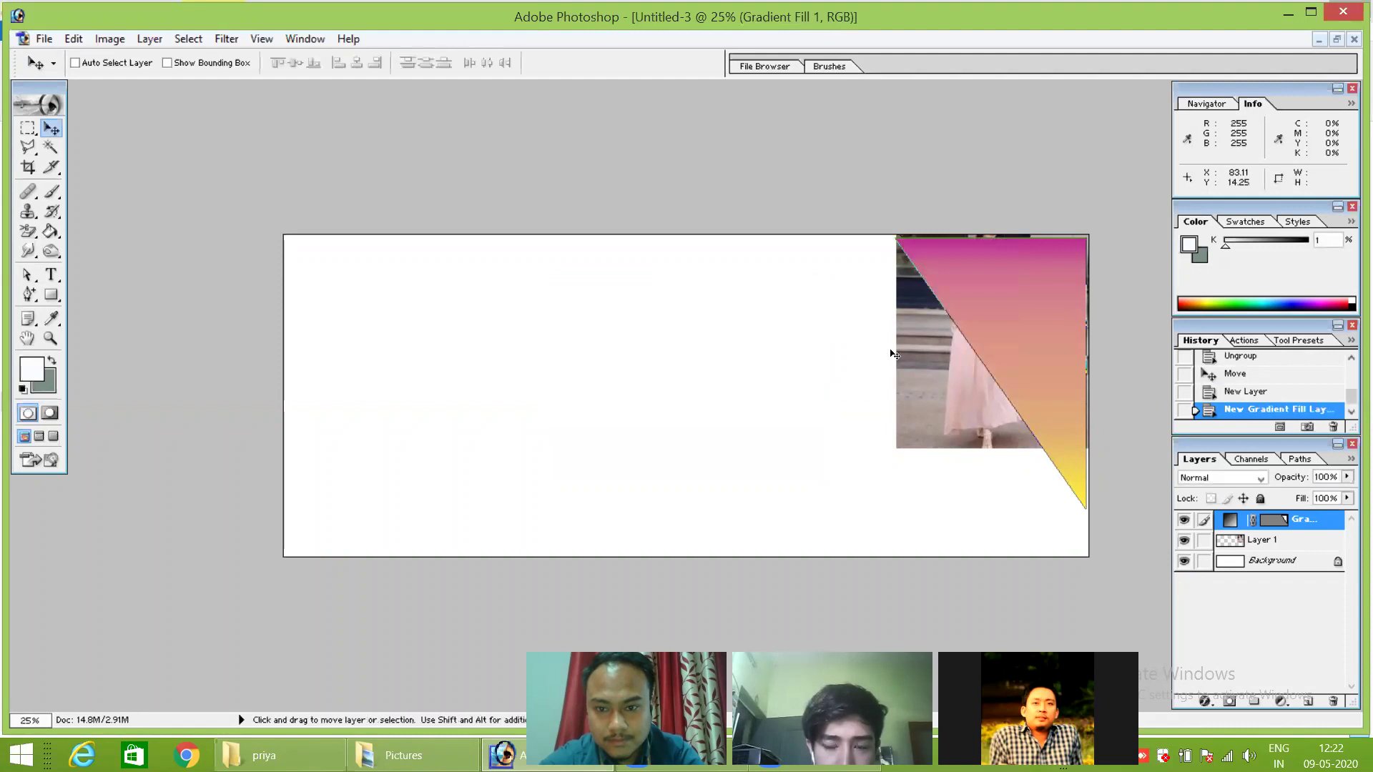
pyautogui.moveTo(920, 383); pyautogui.dragTo(722, 409)
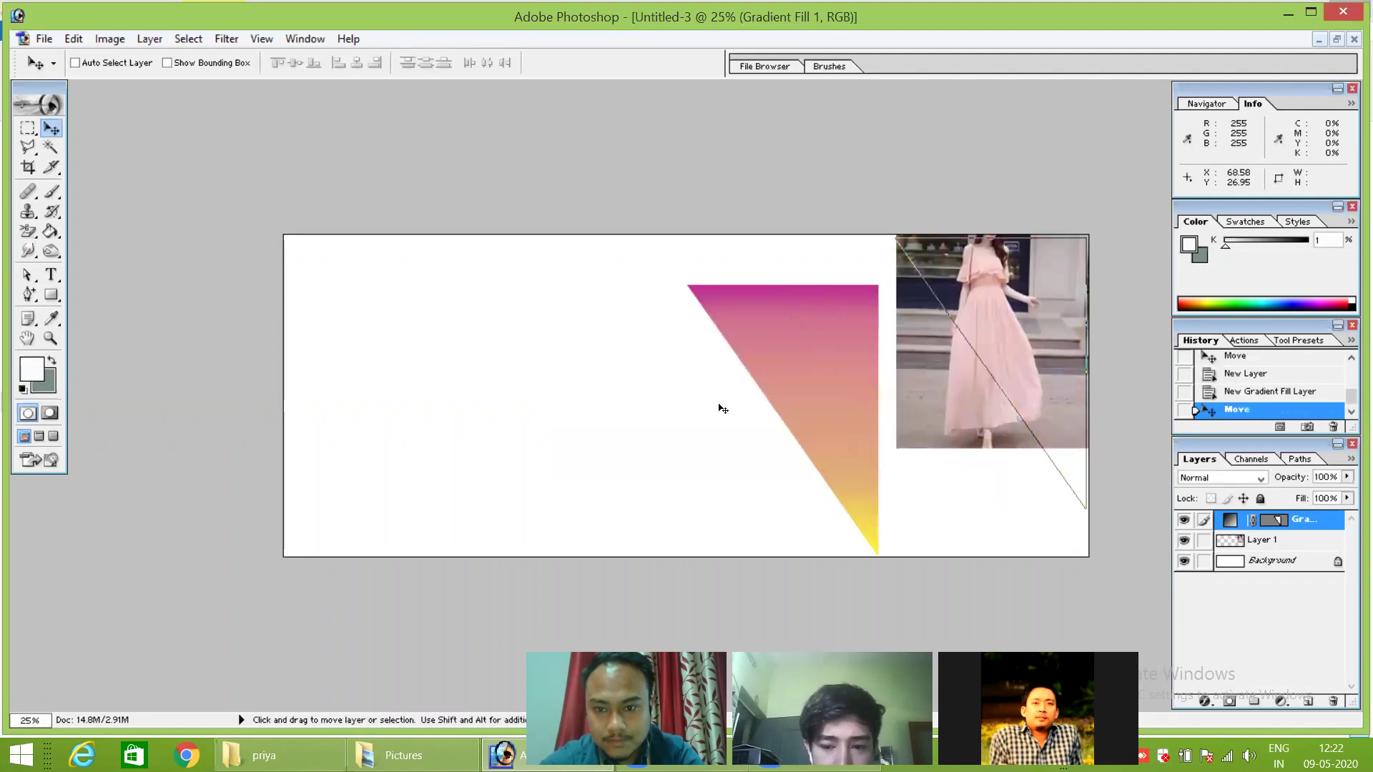
pyautogui.moveTo(812, 352); pyautogui.dragTo(710, 297)
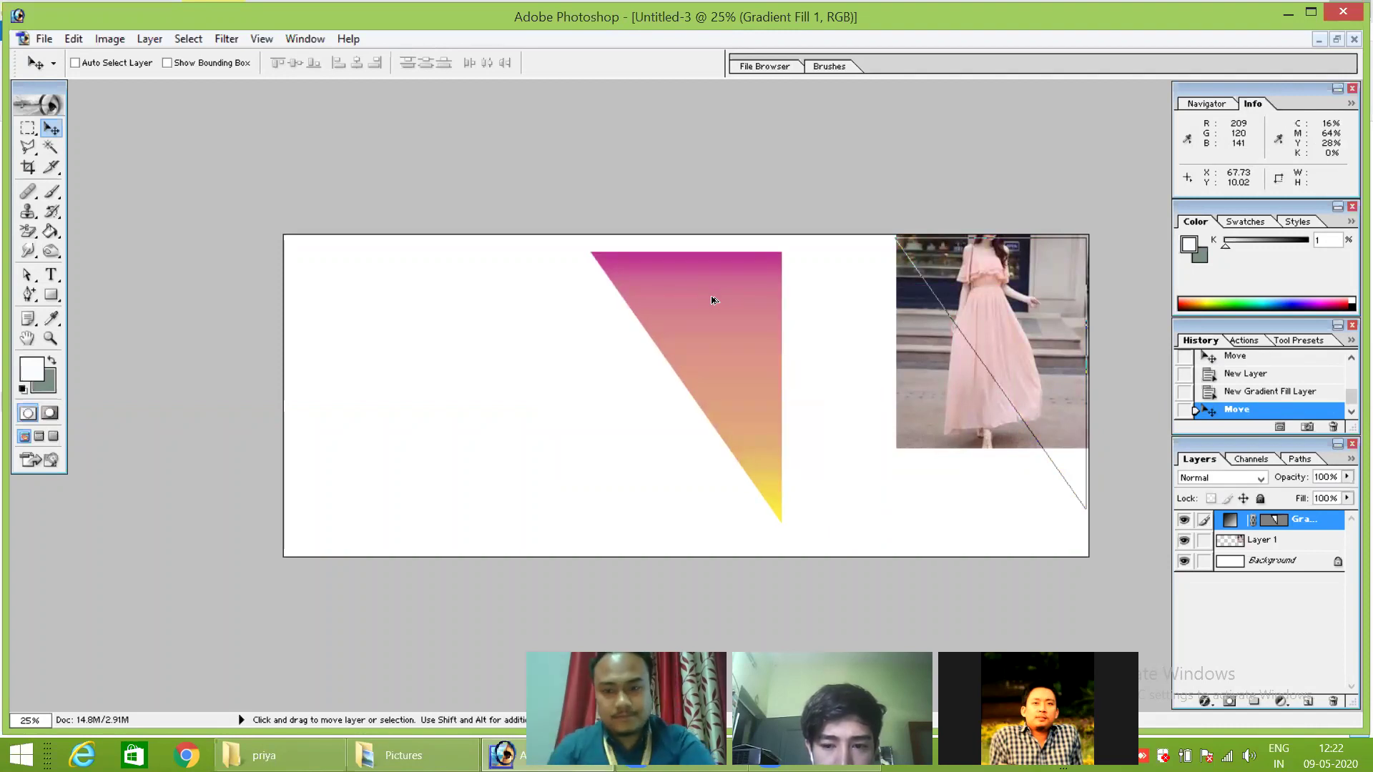
# Step back through the history until Untitled-3 is the blank new document again.
pyautogui.hotkey('ctrl', 'alt', 'z')
pyautogui.hotkey('ctrl', 'alt', 'z')
pyautogui.hotkey('ctrl', 'alt', 'z')
pyautogui.hotkey('ctrl', 'alt', 'z')
pyautogui.hotkey('ctrl', 'alt', 'z')
pyautogui.hotkey('ctrl', 'alt', 'z')
pyautogui.hotkey('ctrl', 'alt', 'z')
pyautogui.hotkey('ctrl', 'alt', 'z')
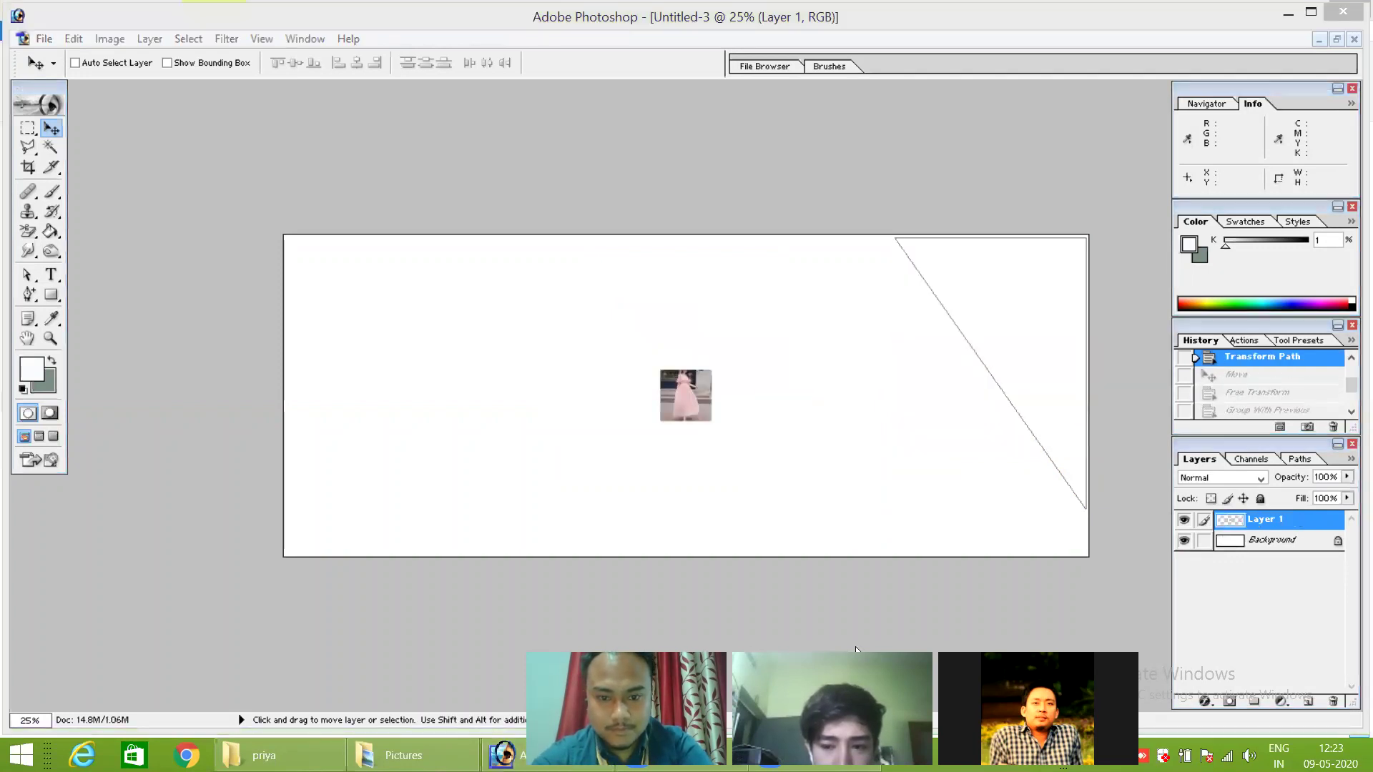
pyautogui.hotkey('ctrl', 'alt', 'z')
pyautogui.hotkey('ctrl', 'alt', 'z')
pyautogui.hotkey('ctrl', 'alt', 'z')
pyautogui.hotkey('ctrl', 'alt', 'z')
pyautogui.hotkey('ctrl', 'alt', 'z')
pyautogui.hotkey('ctrl', 'alt', 'z')
pyautogui.hotkey('ctrl', 'alt', 'z')
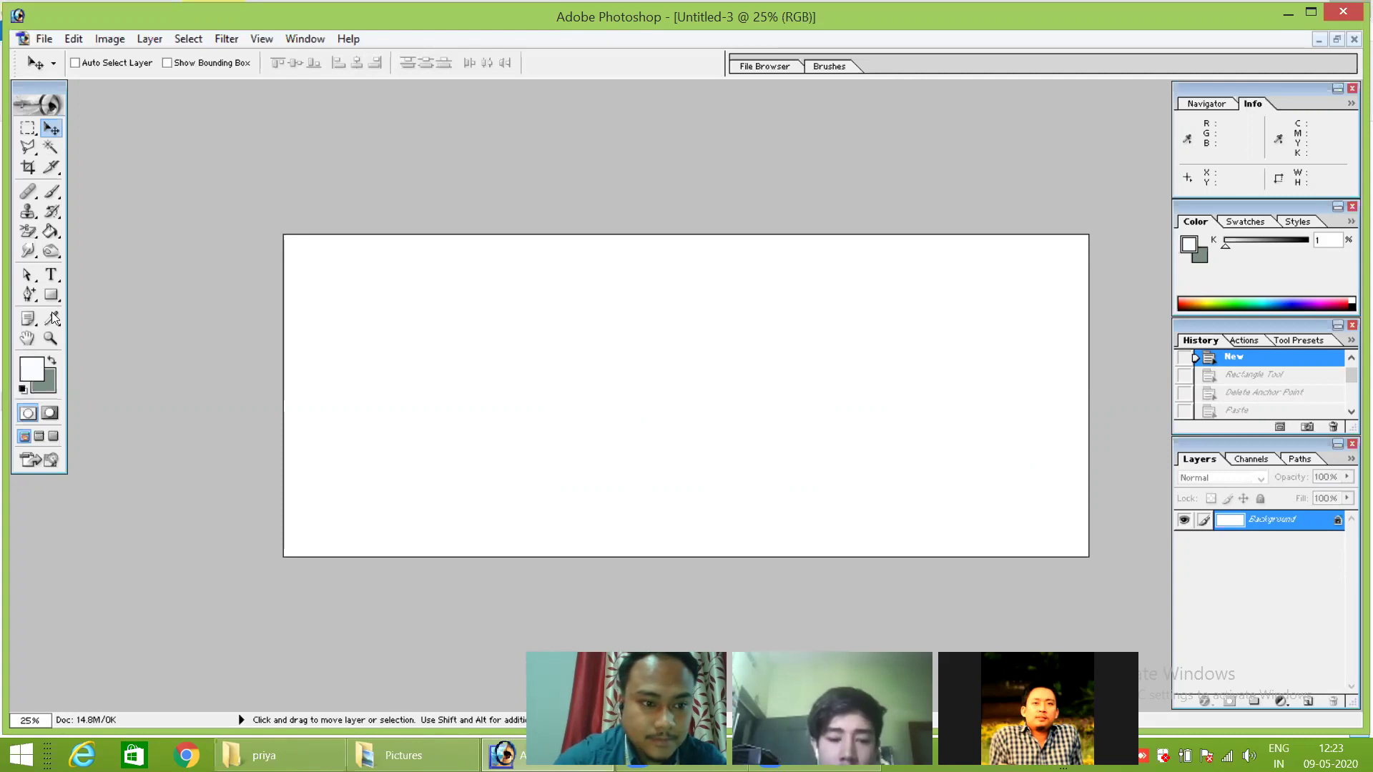
# Draw a rectangle path about 25.4 by 41.4 in the canvas's upper-right corner and delete its lower-left anchor point to form a triangle.
pyautogui.press('u')
pyautogui.moveTo(926, 237); pyautogui.dragTo(1084, 499)
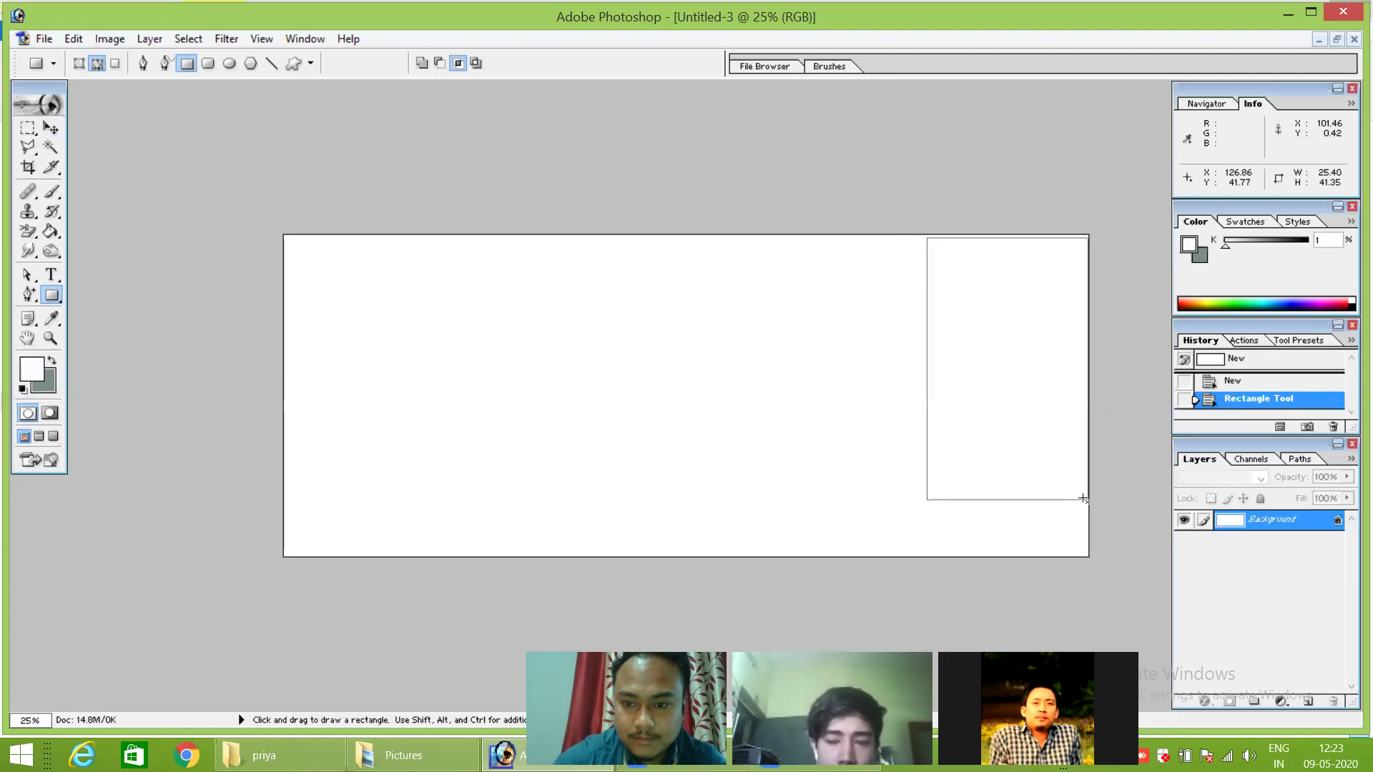
pyautogui.click(27, 276)
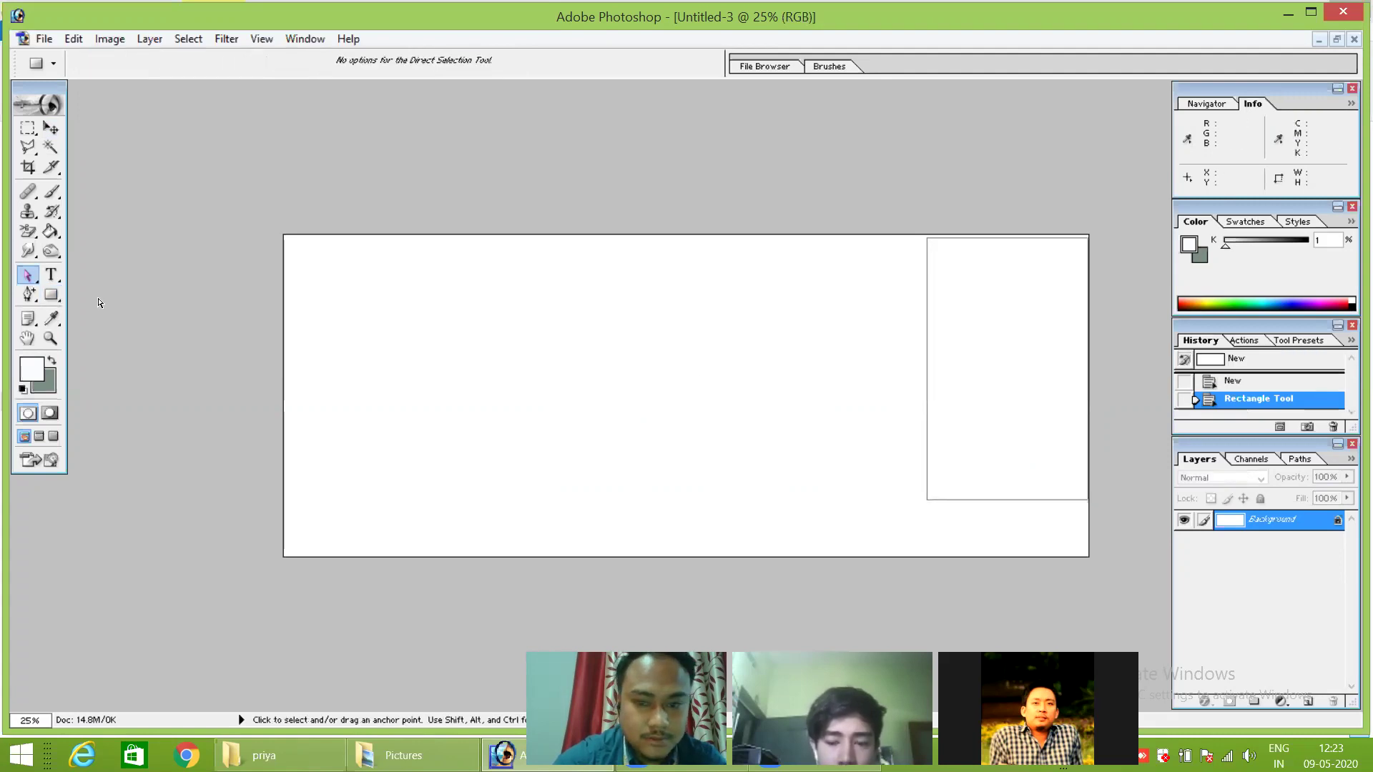
pyautogui.rightClick(927, 501)
pyautogui.click(953, 512)
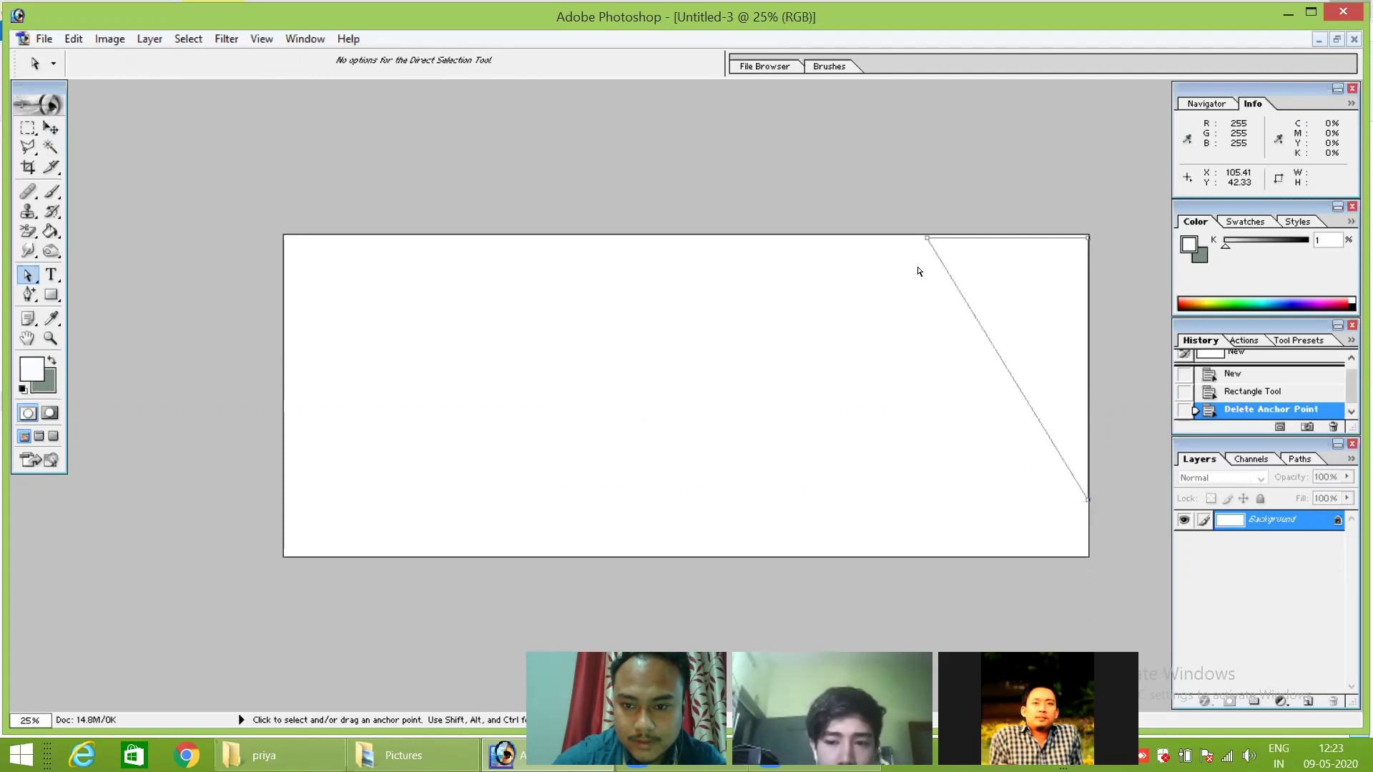
# Convert the triangle path into a new anti-aliased selection.
pyautogui.rightClick(984, 277)
pyautogui.click(1041, 358)
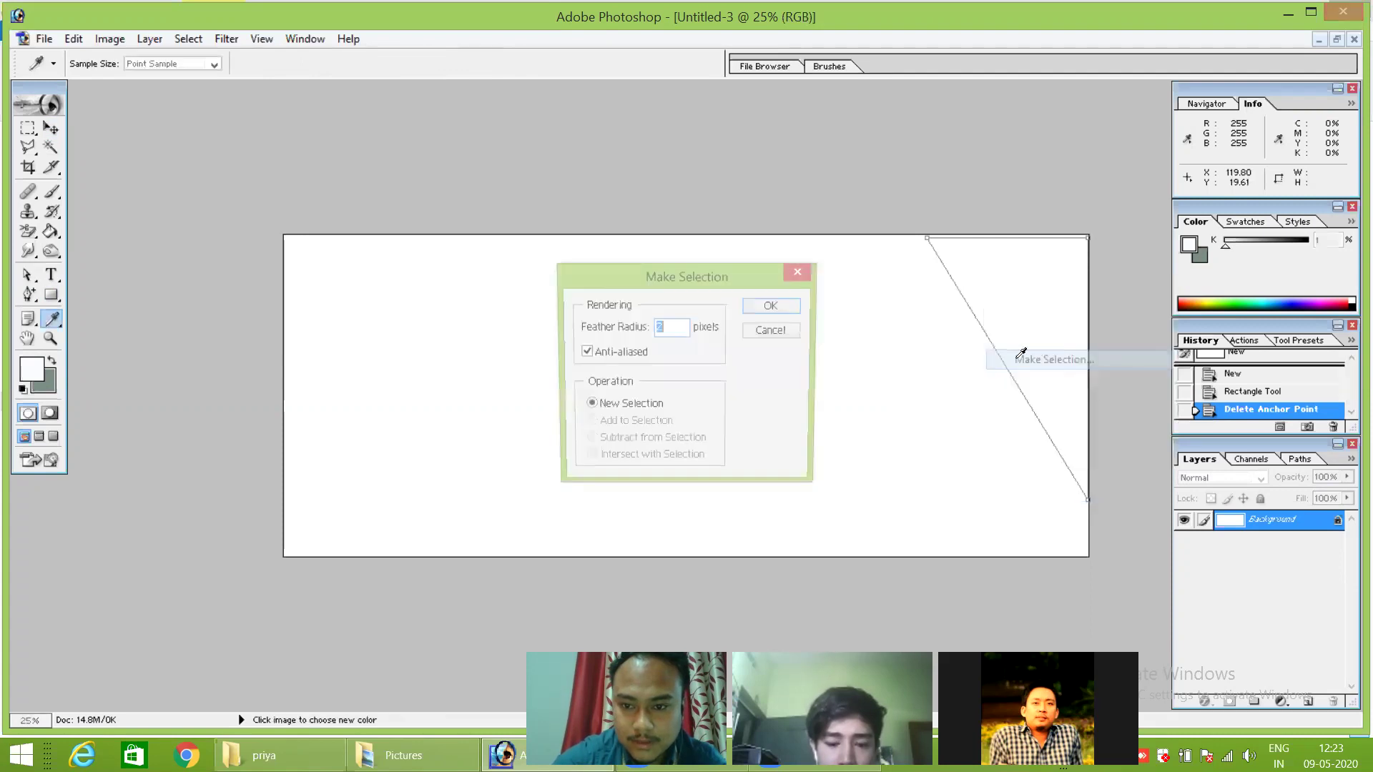
pyautogui.click(755, 309)
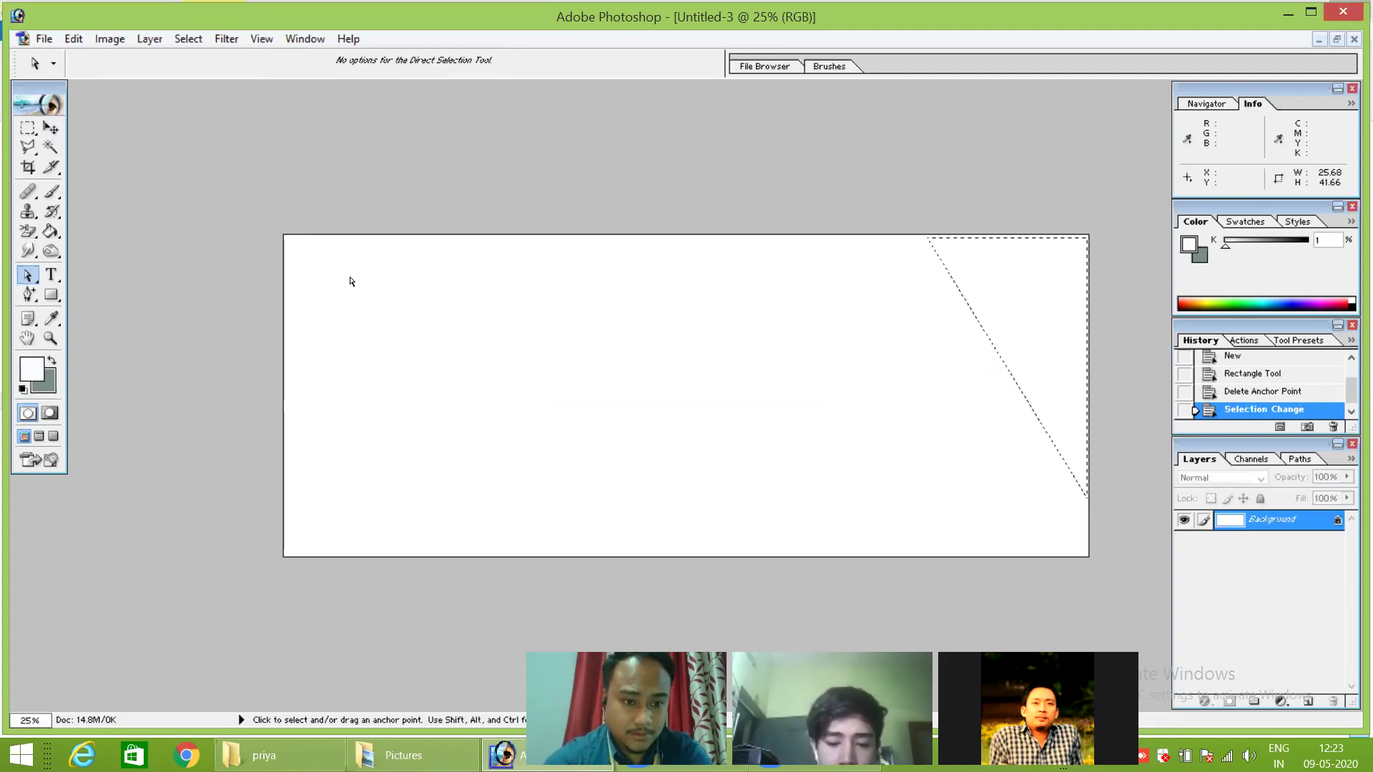
# Move the restored Untitled-3 window aside, bring up bags.jpg maximized and copy its fully selected shopping bags image.
pyautogui.click(1337, 38)
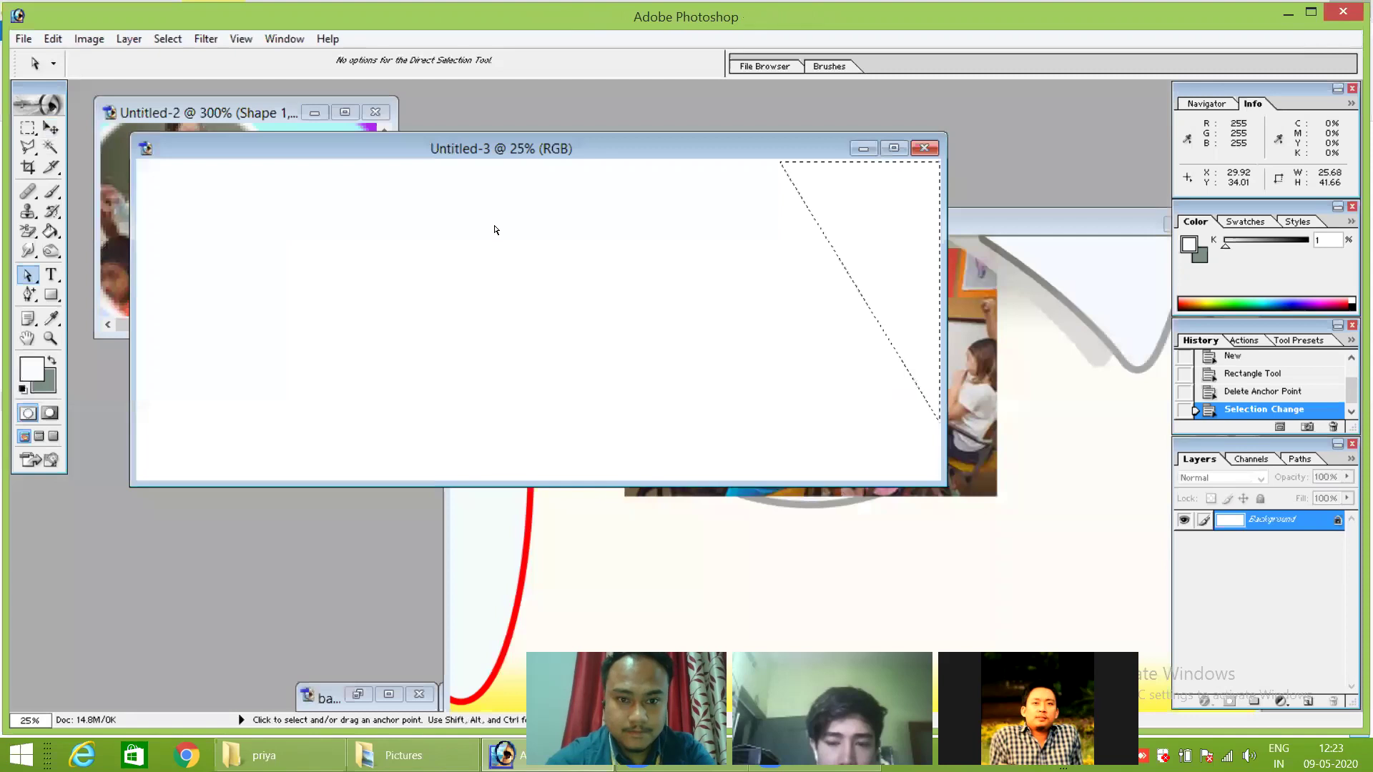
pyautogui.moveTo(572, 152); pyautogui.dragTo(384, 308)
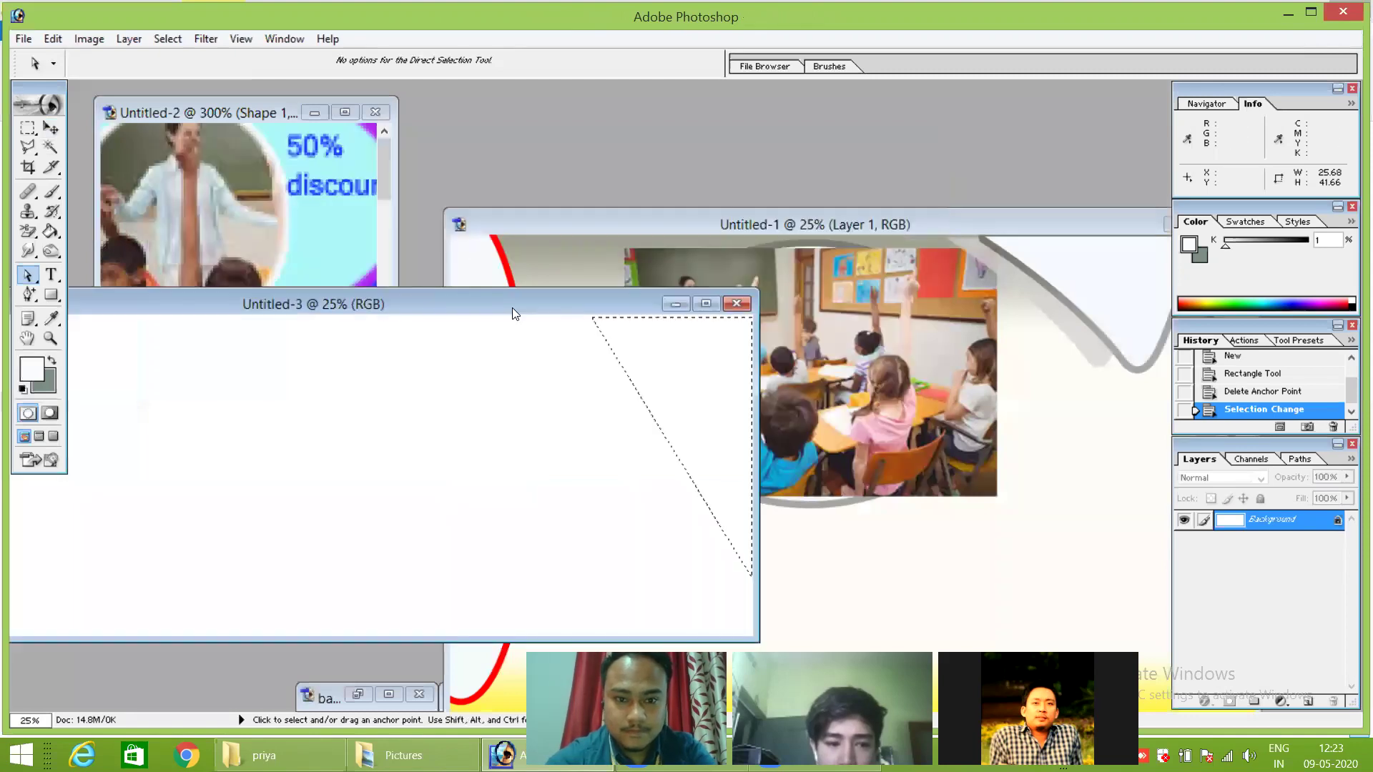
pyautogui.click(877, 319)
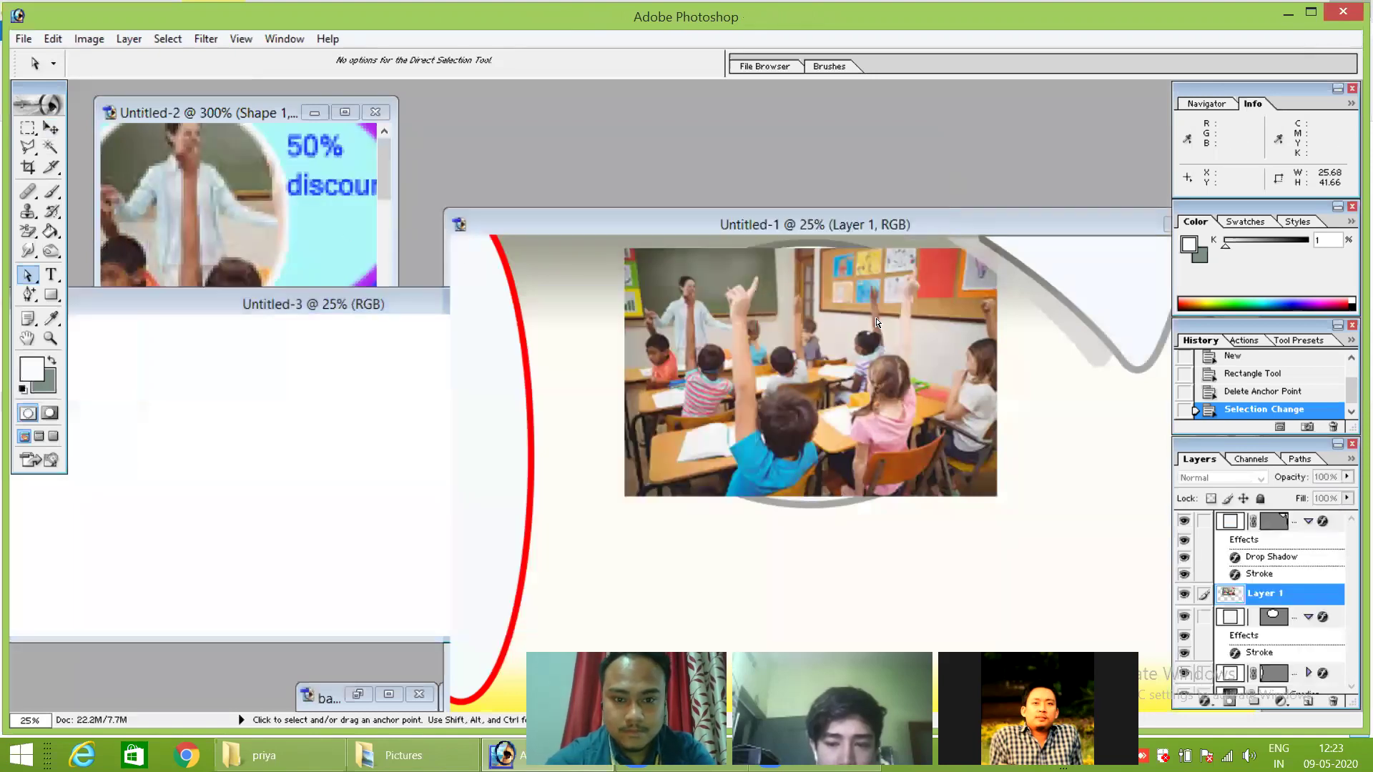
pyautogui.click(388, 695)
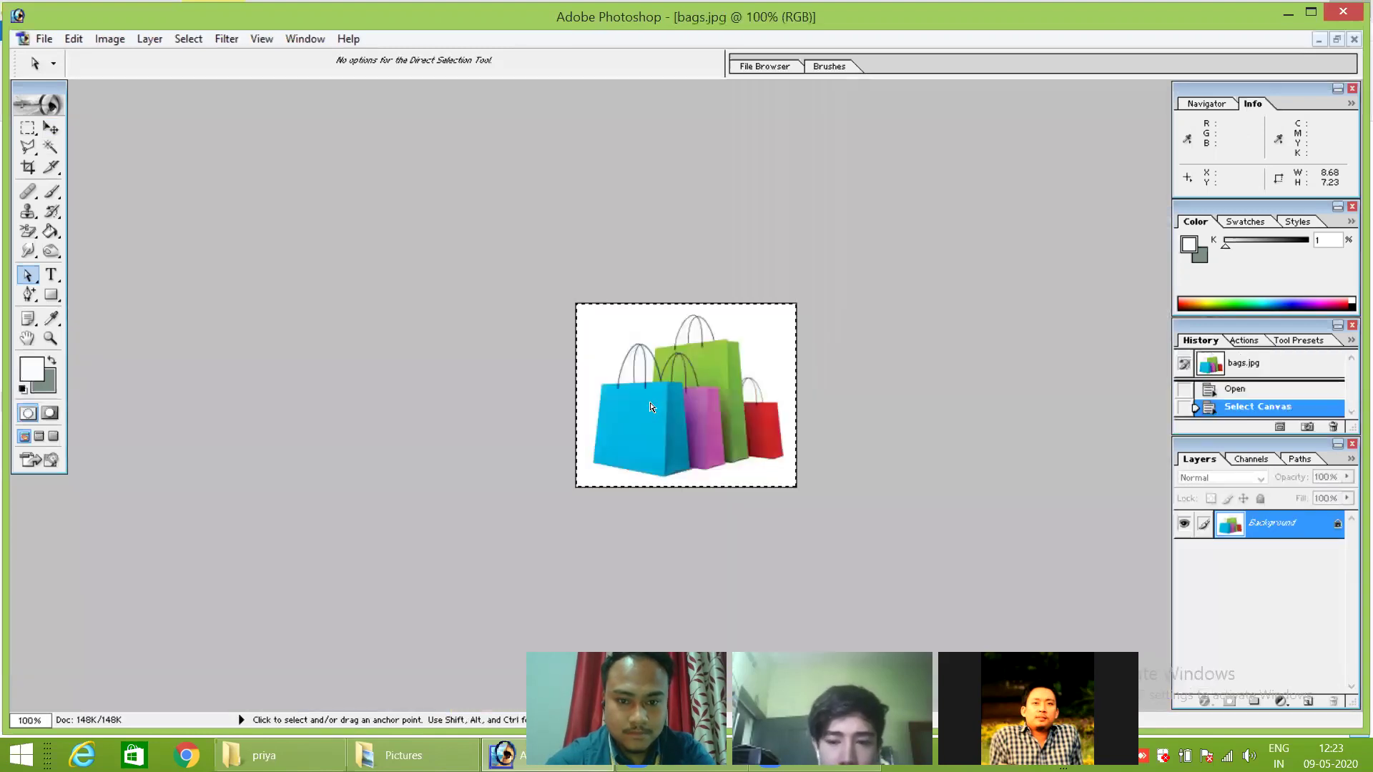
pyautogui.rightClick(658, 383)
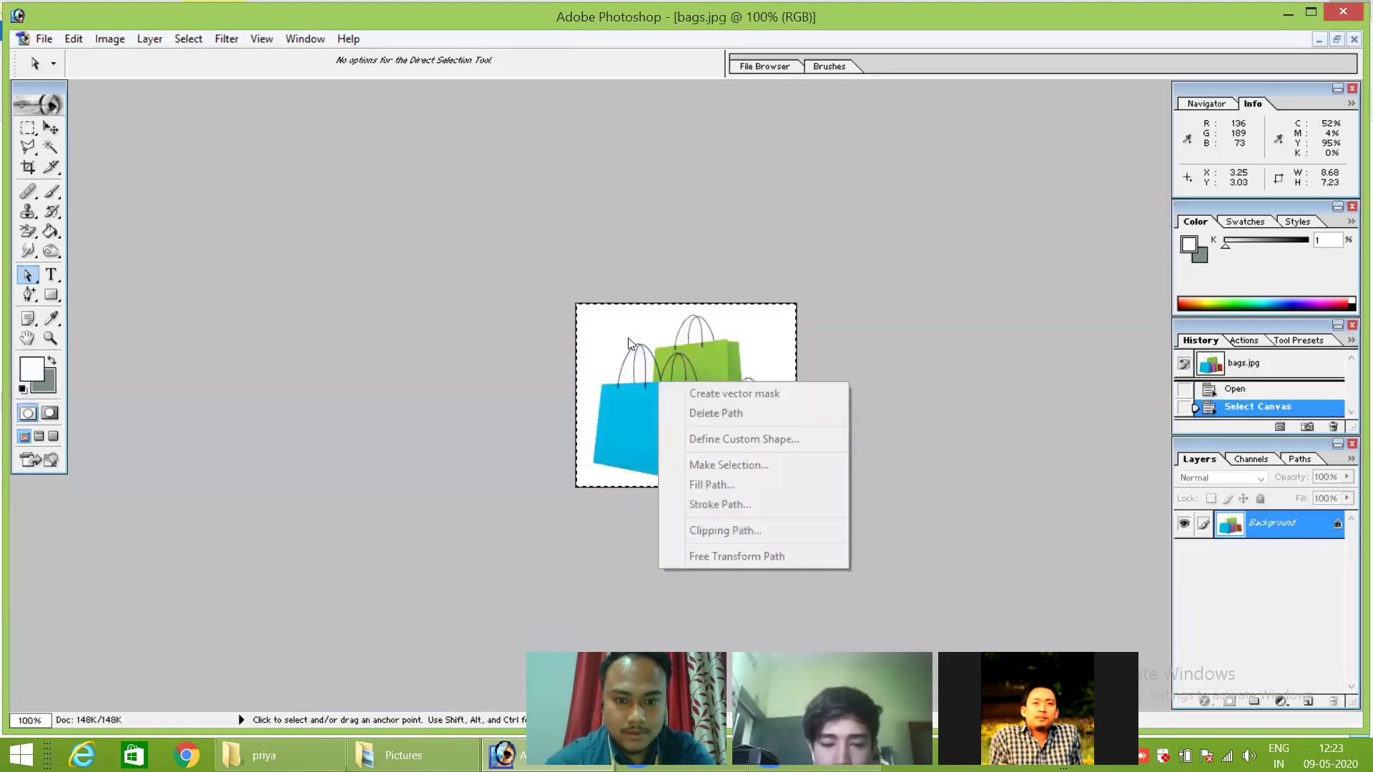
pyautogui.click(75, 40)
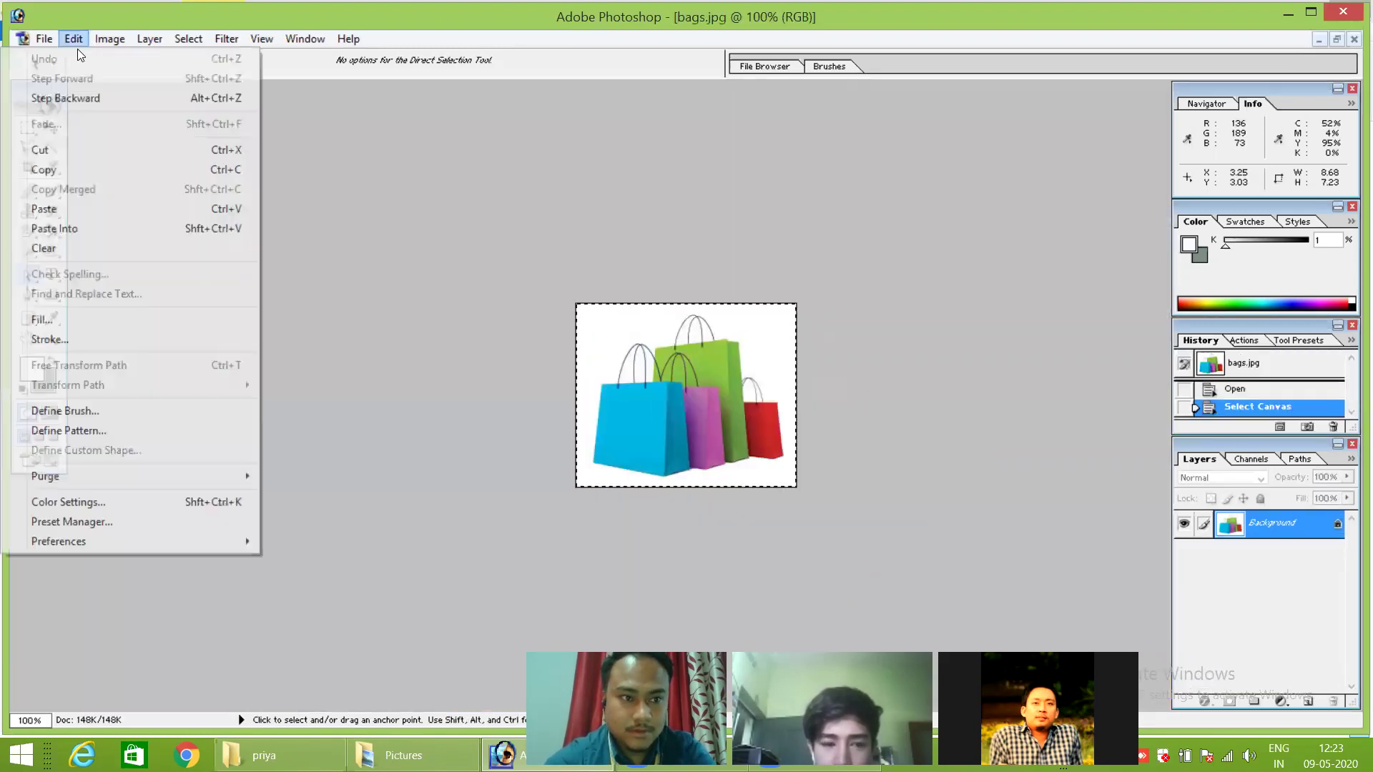
pyautogui.click(99, 168)
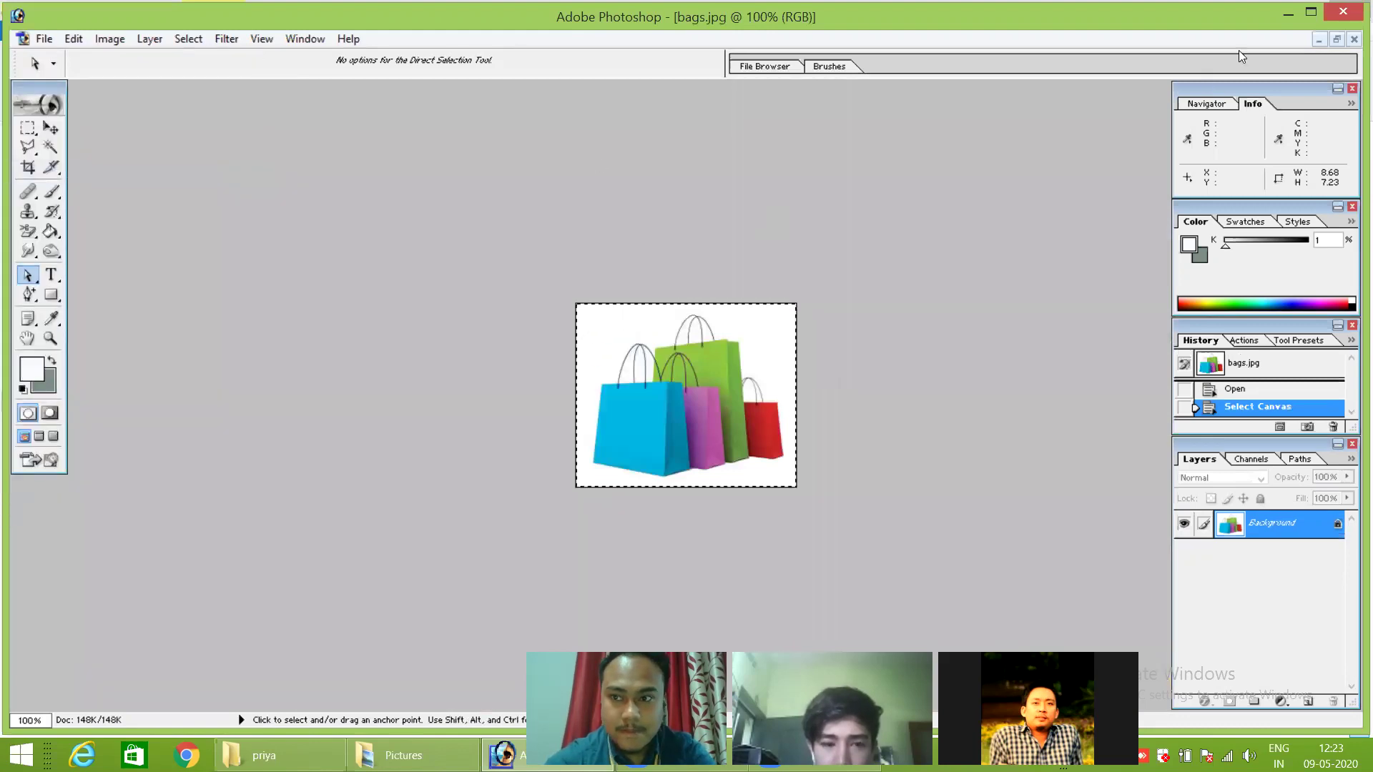
# Minimize bags.jpg, maximize Untitled-3 and paste the copied bags image into the triangular selection.
pyautogui.click(1318, 39)
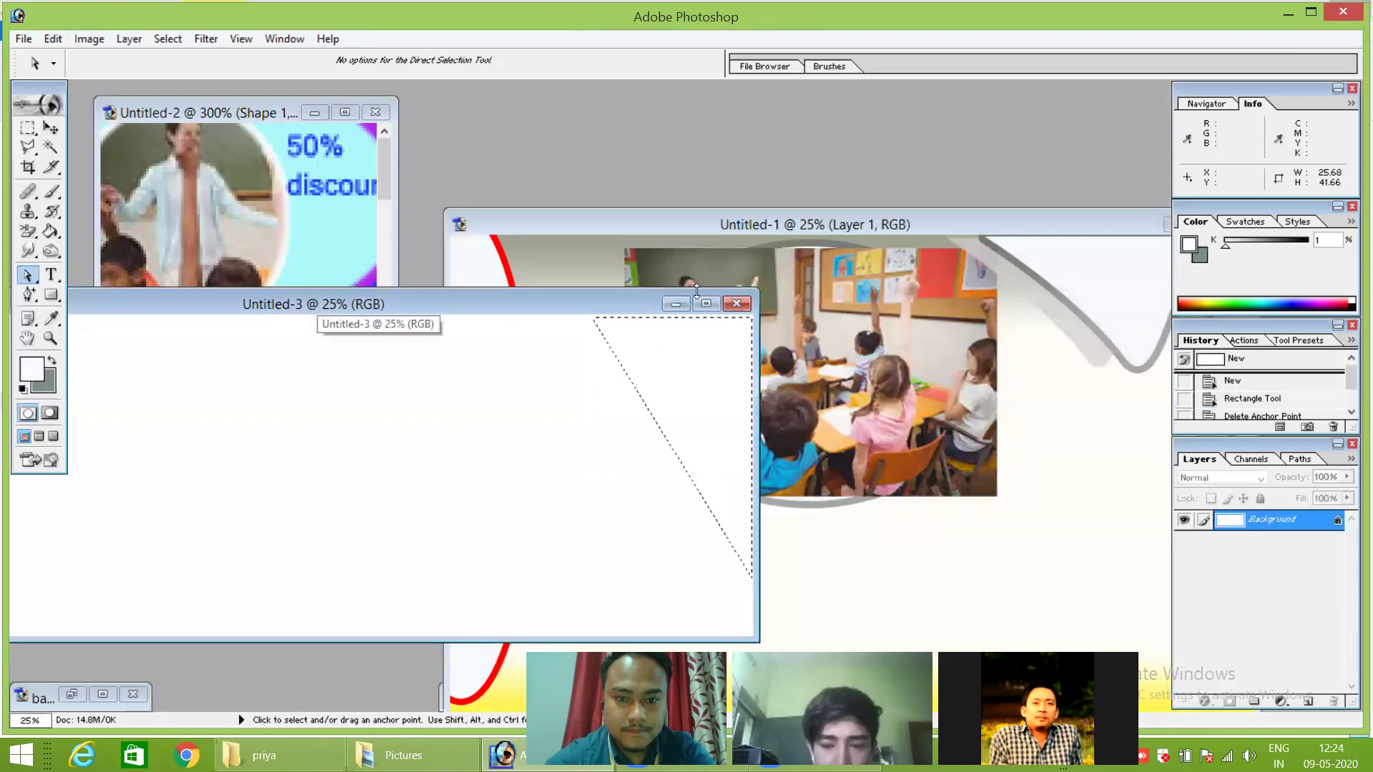
pyautogui.click(704, 304)
pyautogui.rightClick(658, 296)
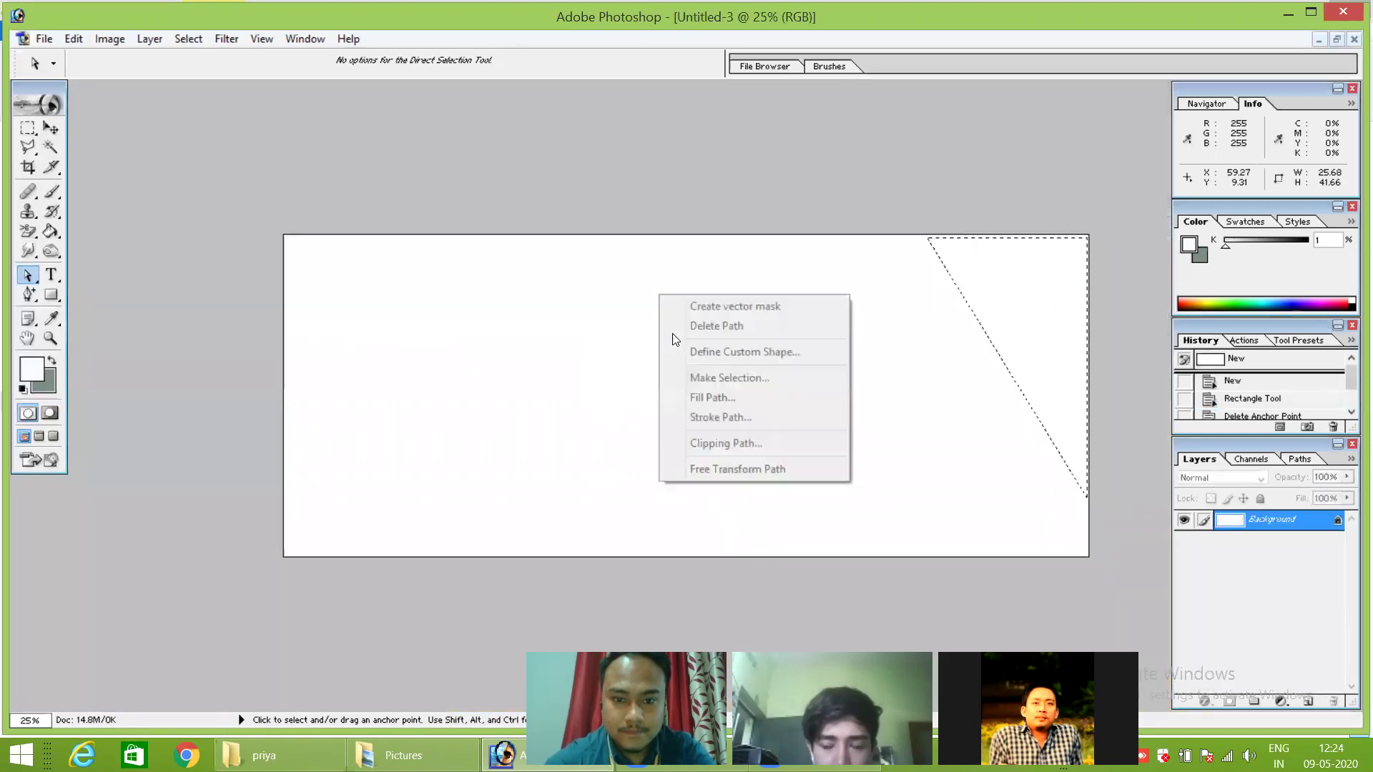
pyautogui.click(73, 39)
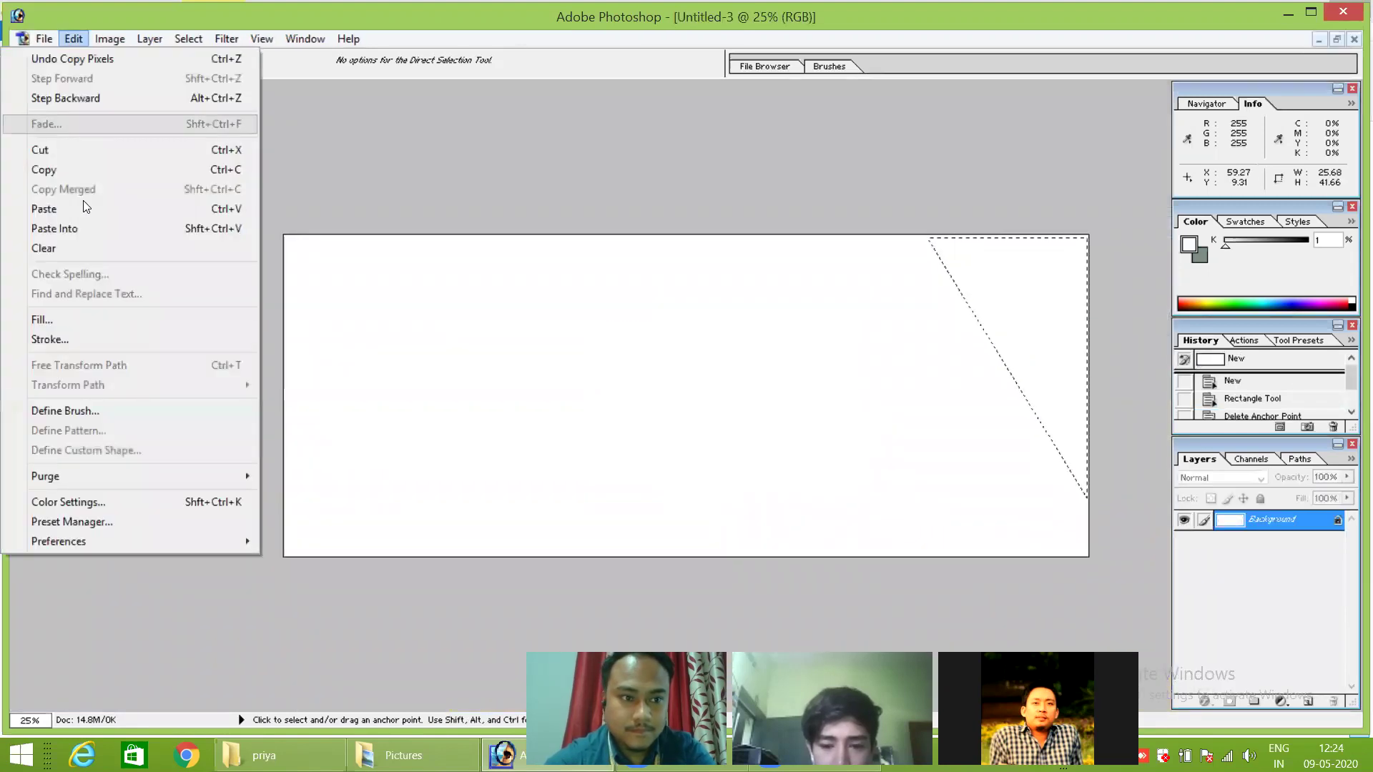
pyautogui.click(90, 228)
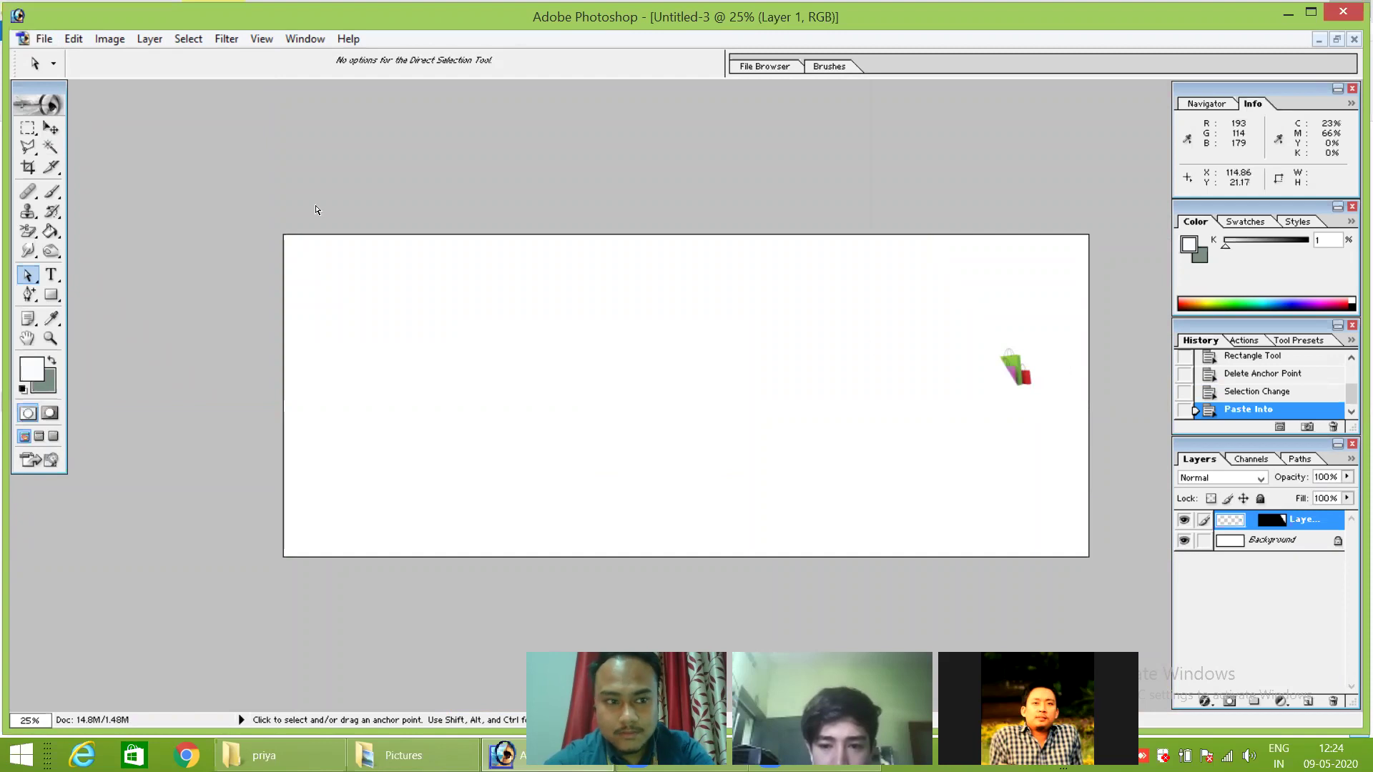
# Free-transform the masked bags image to about 401% width and 544% height and position it over the triangular corner.
pyautogui.click(56, 126)
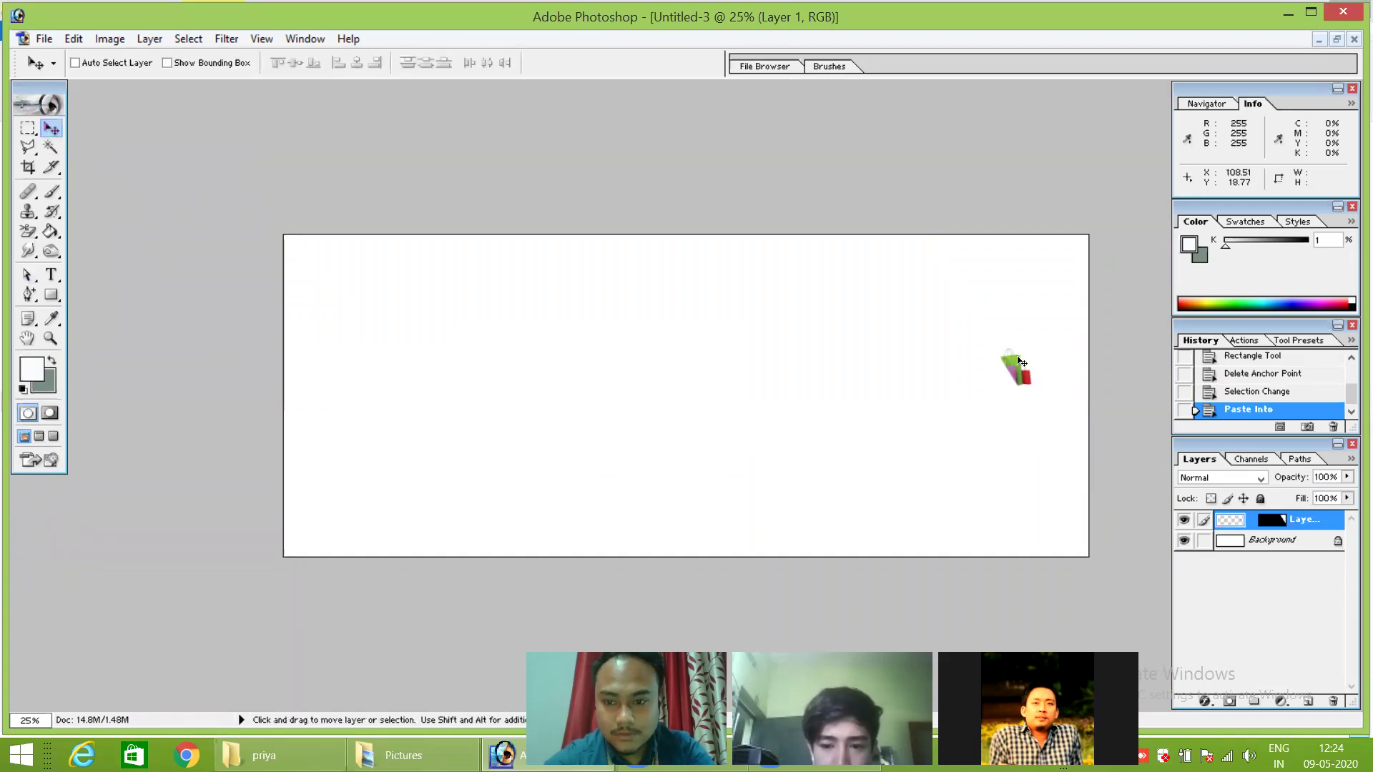
pyautogui.hotkey('ctrl', 't')
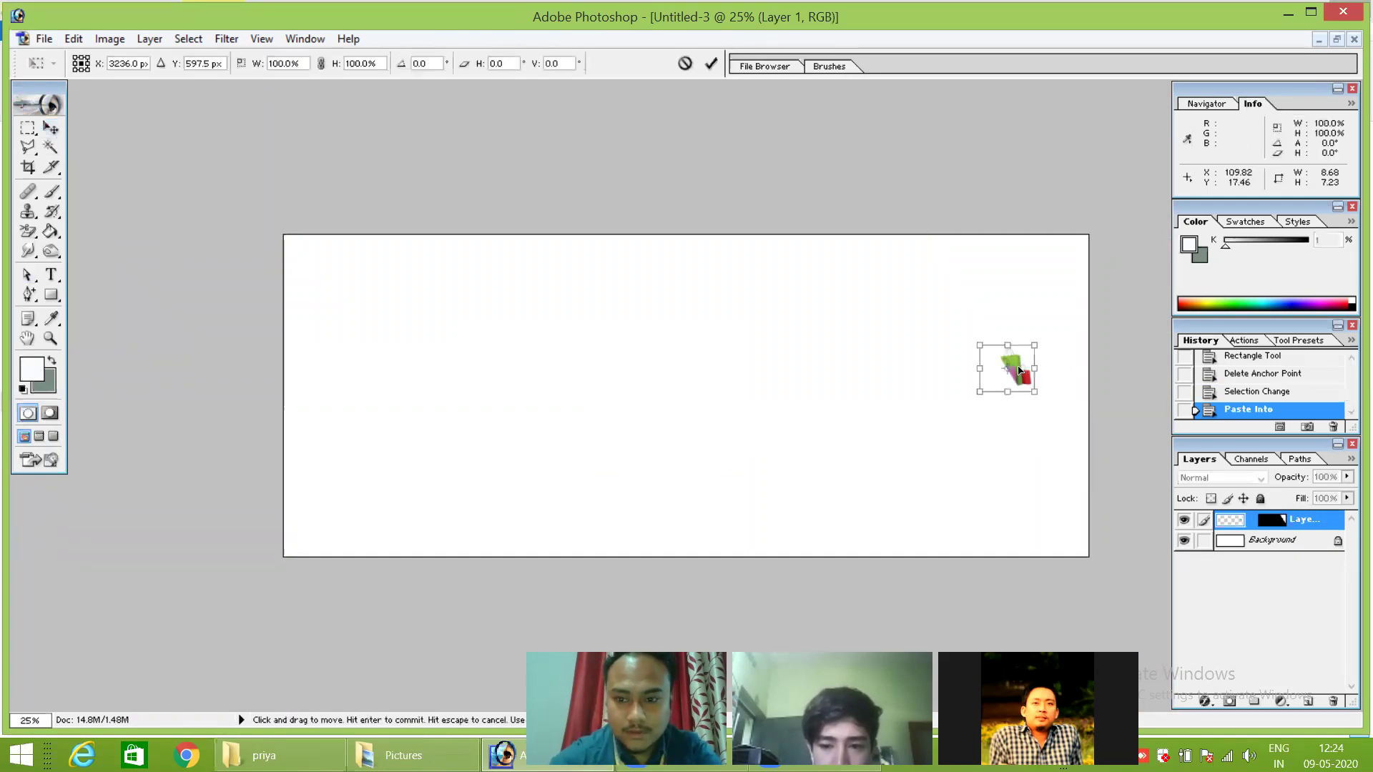
pyautogui.moveTo(966, 331); pyautogui.dragTo(891, 232)
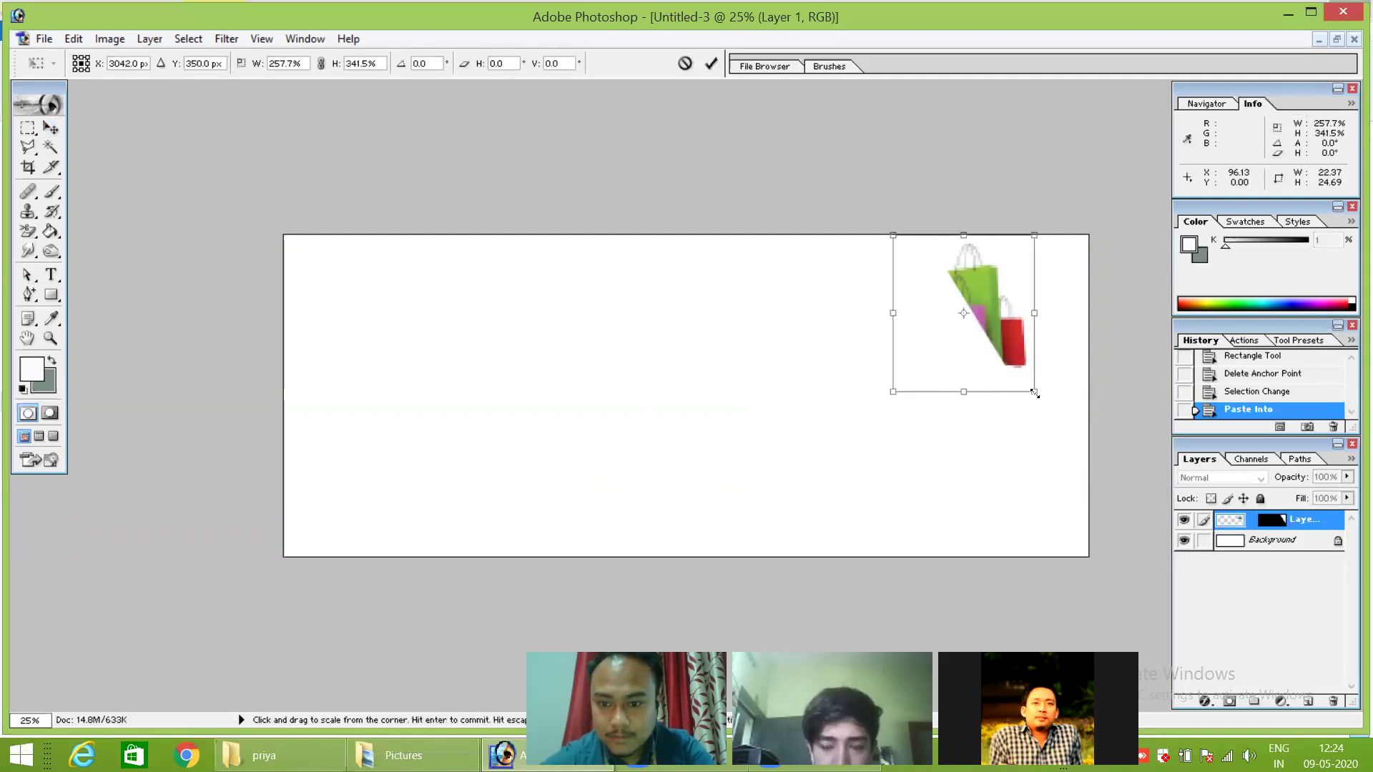
pyautogui.moveTo(1069, 442); pyautogui.dragTo(1113, 481)
pyautogui.moveTo(1046, 388); pyautogui.dragTo(1061, 353)
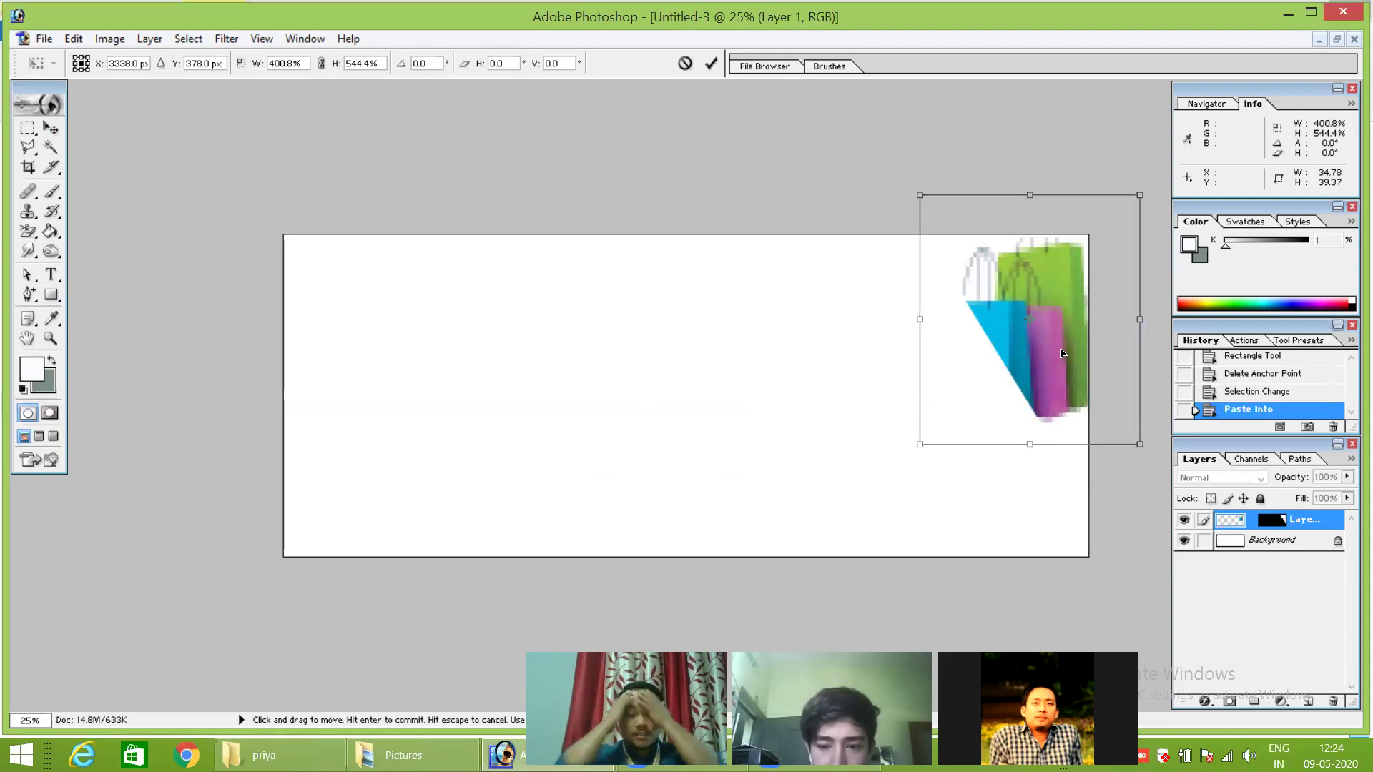
pyautogui.click(81, 41)
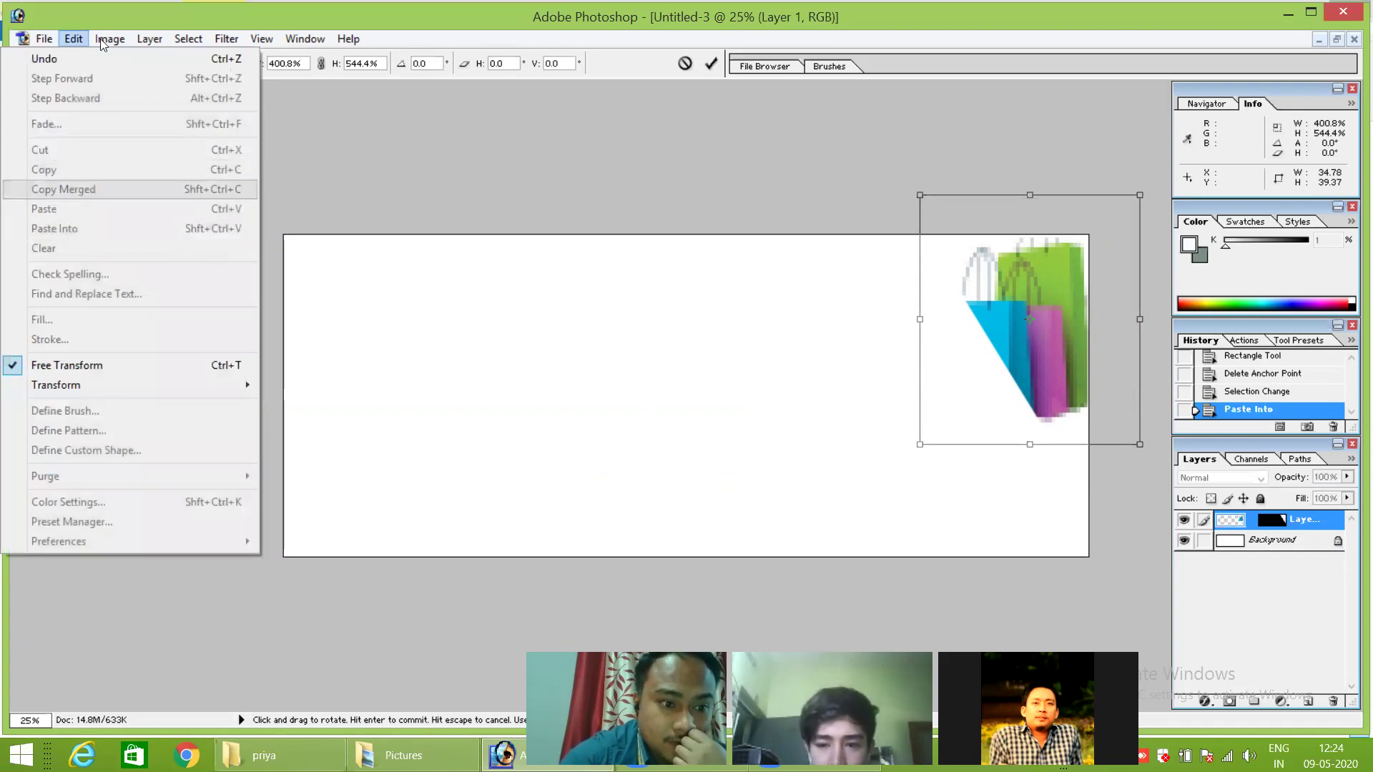
pyautogui.moveTo(143, 41)
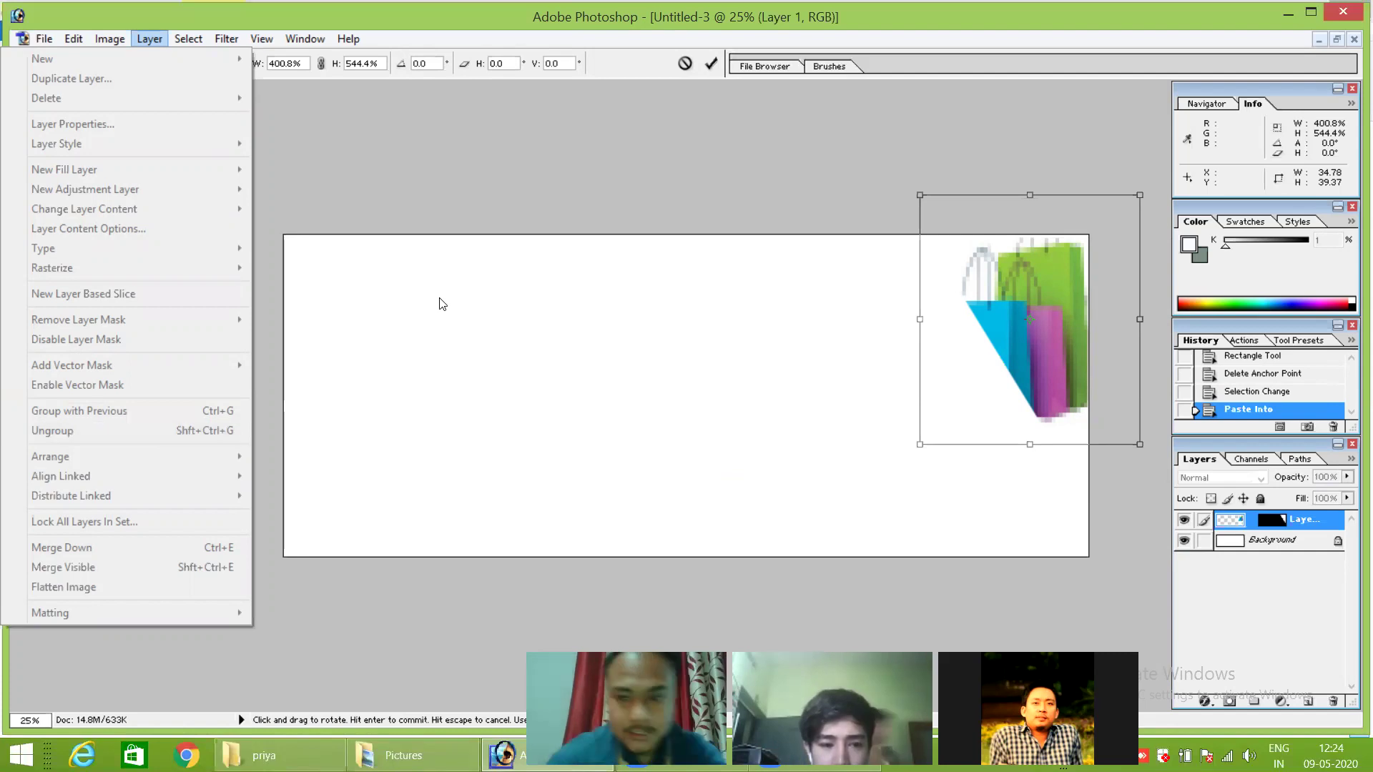
pyautogui.click(1045, 344)
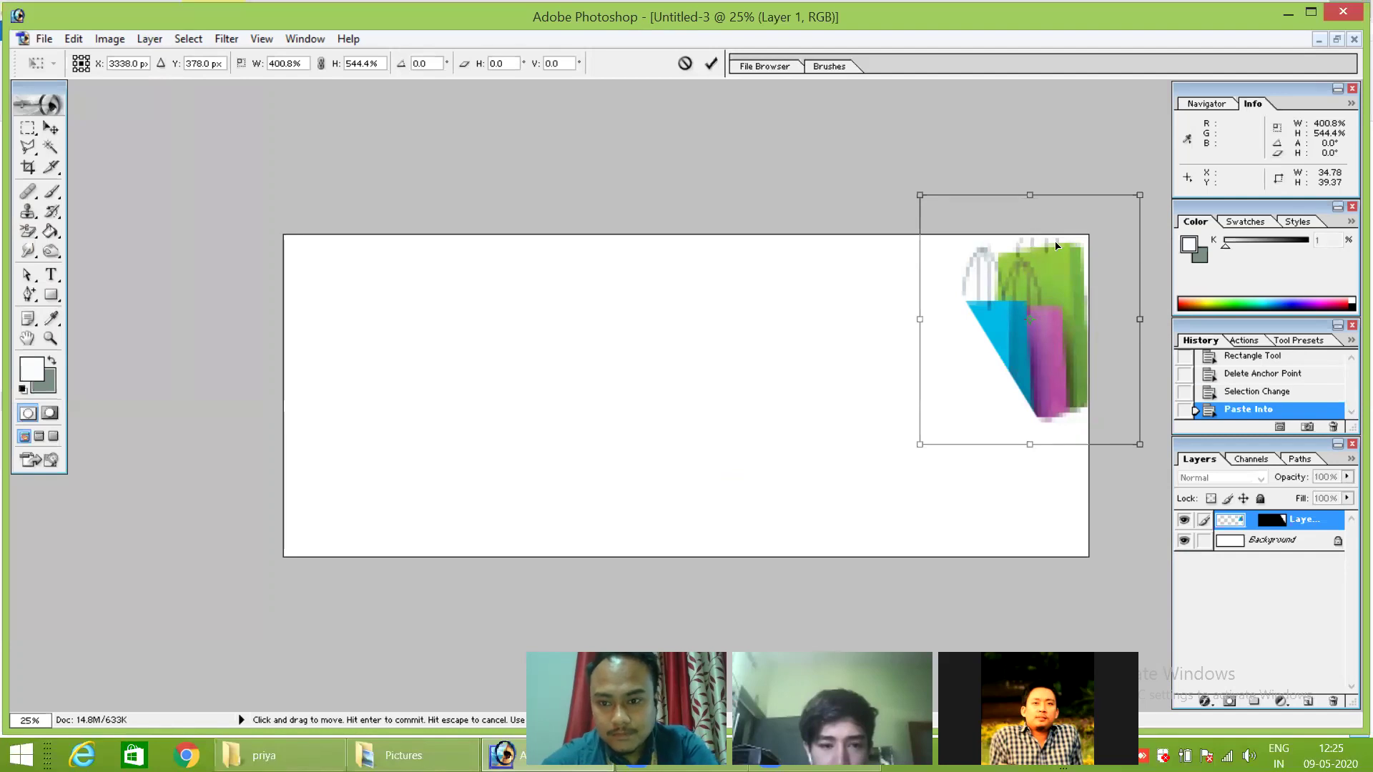
# Scale the masked bags image down to about 354% width and 431% height and apply the transform.
pyautogui.moveTo(1140, 194); pyautogui.dragTo(1114, 247)
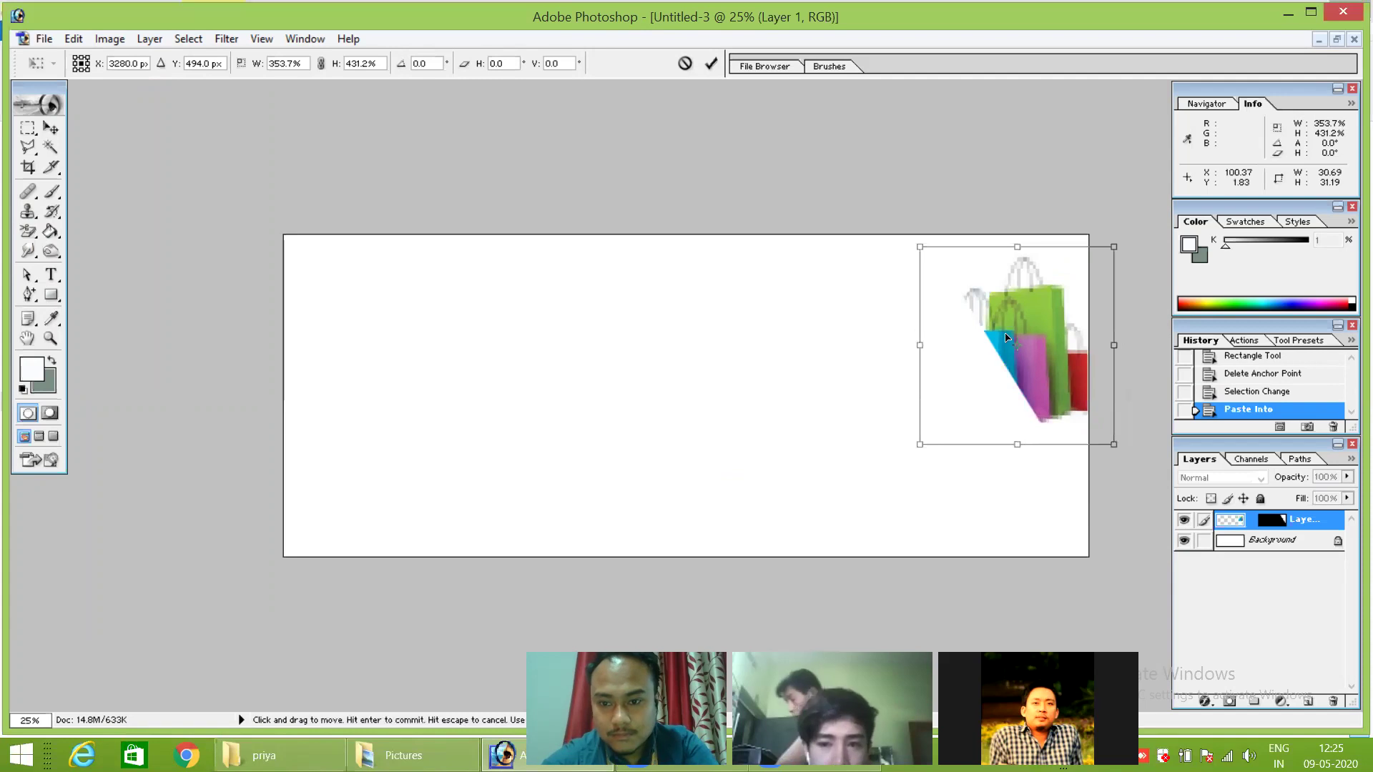
pyautogui.press('Return')
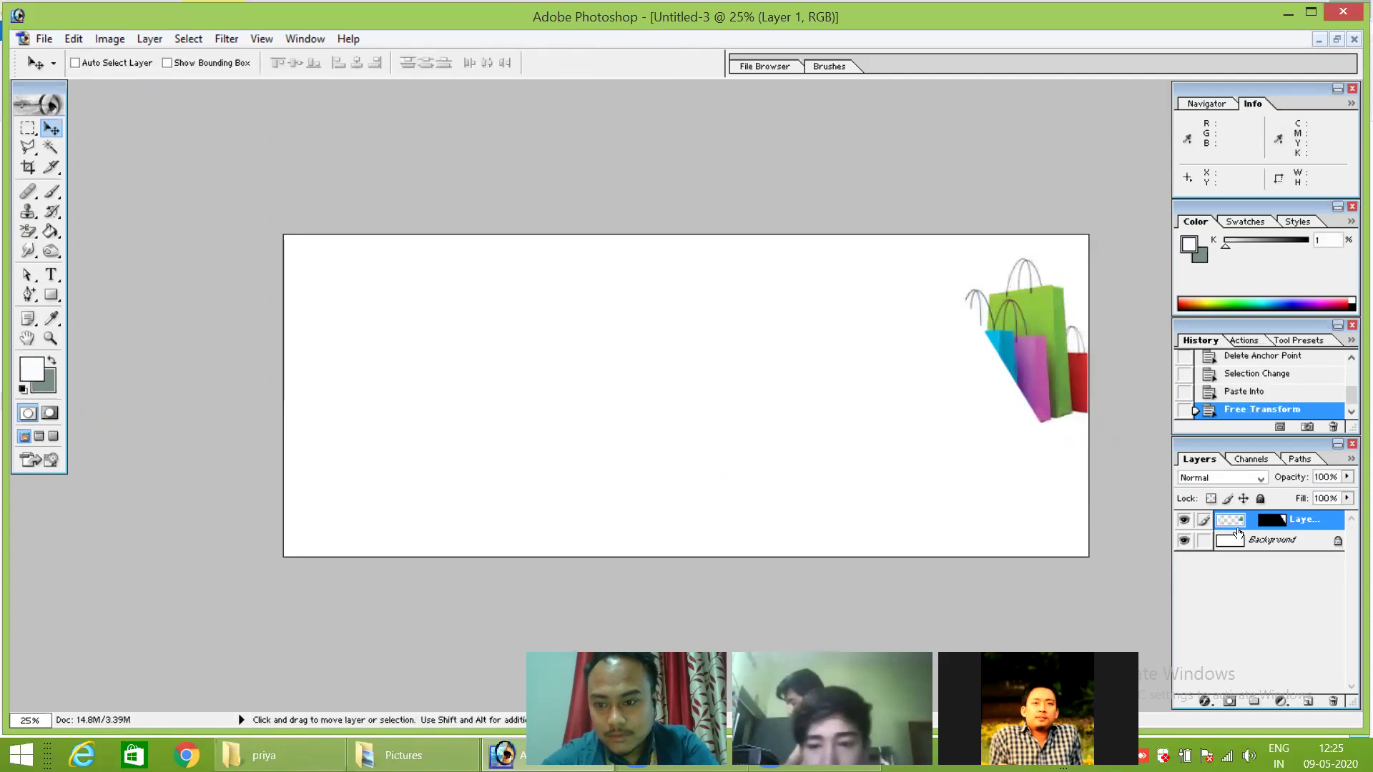
pyautogui.click(27, 274)
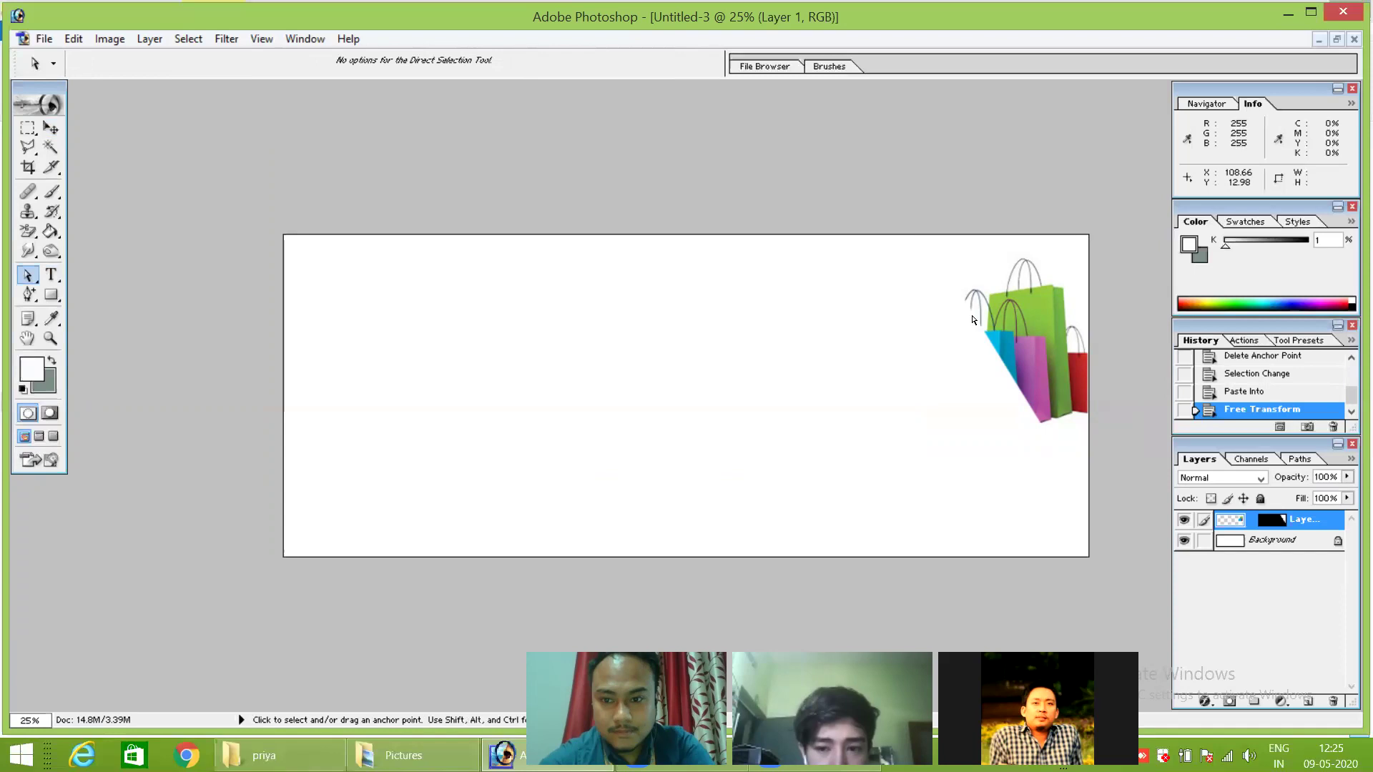
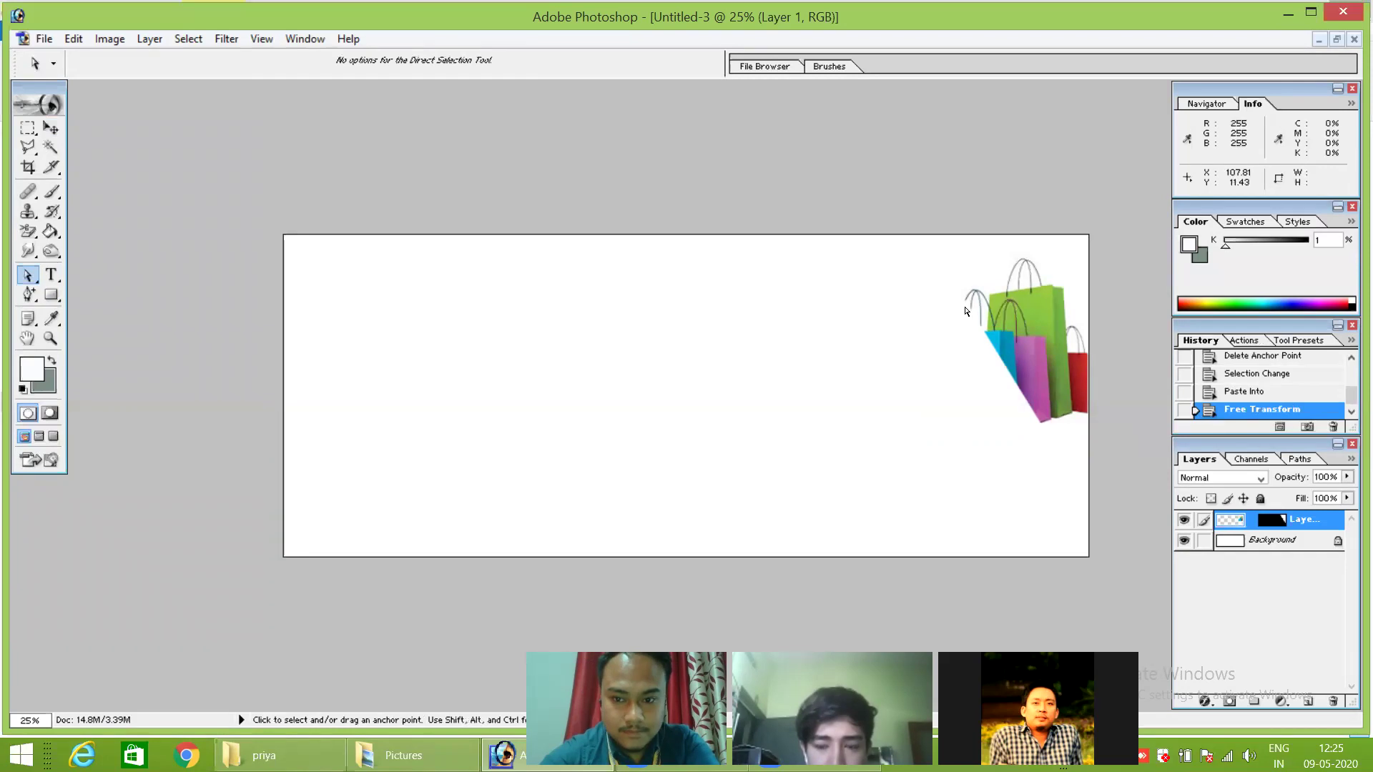
pyautogui.click(29, 294)
pyautogui.moveTo(28, 274); pyautogui.dragTo(104, 277)
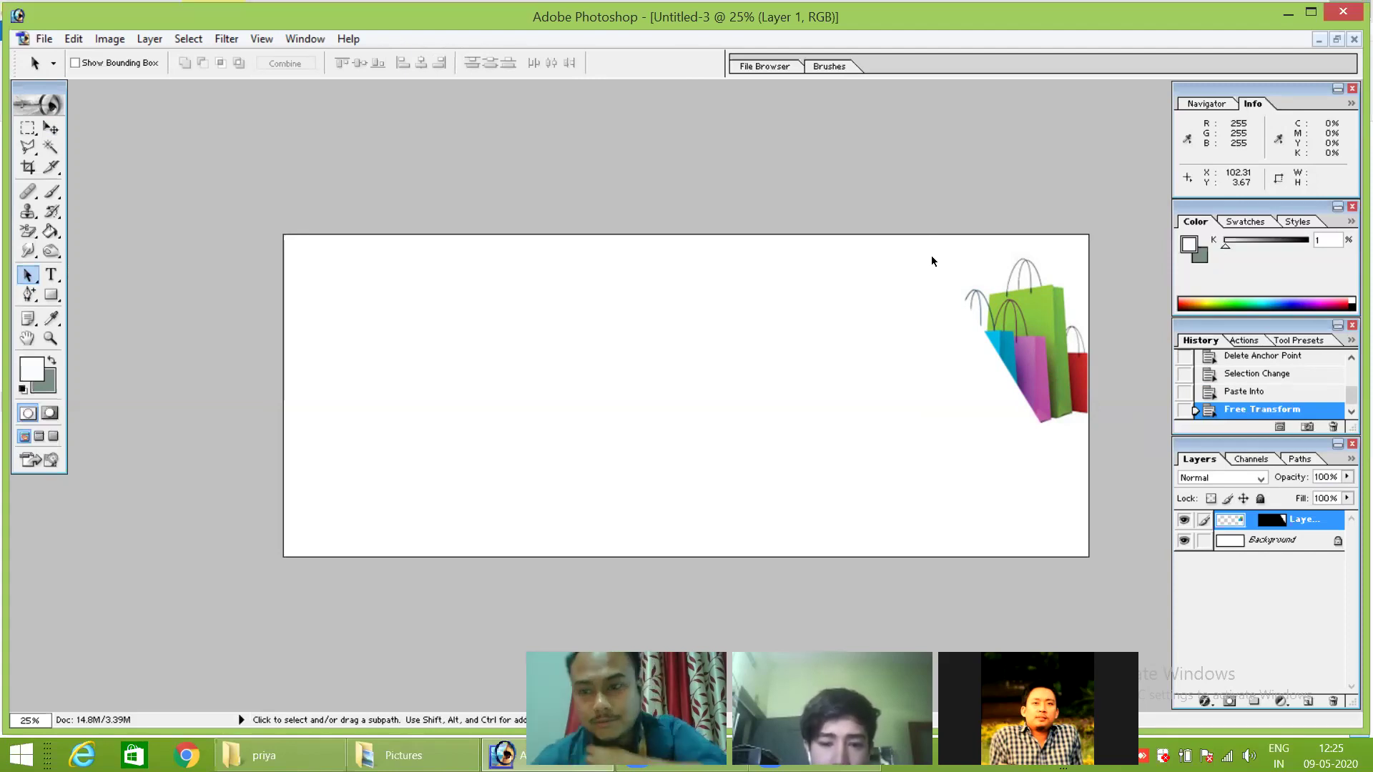
pyautogui.rightClick(1059, 438)
pyautogui.click(950, 438)
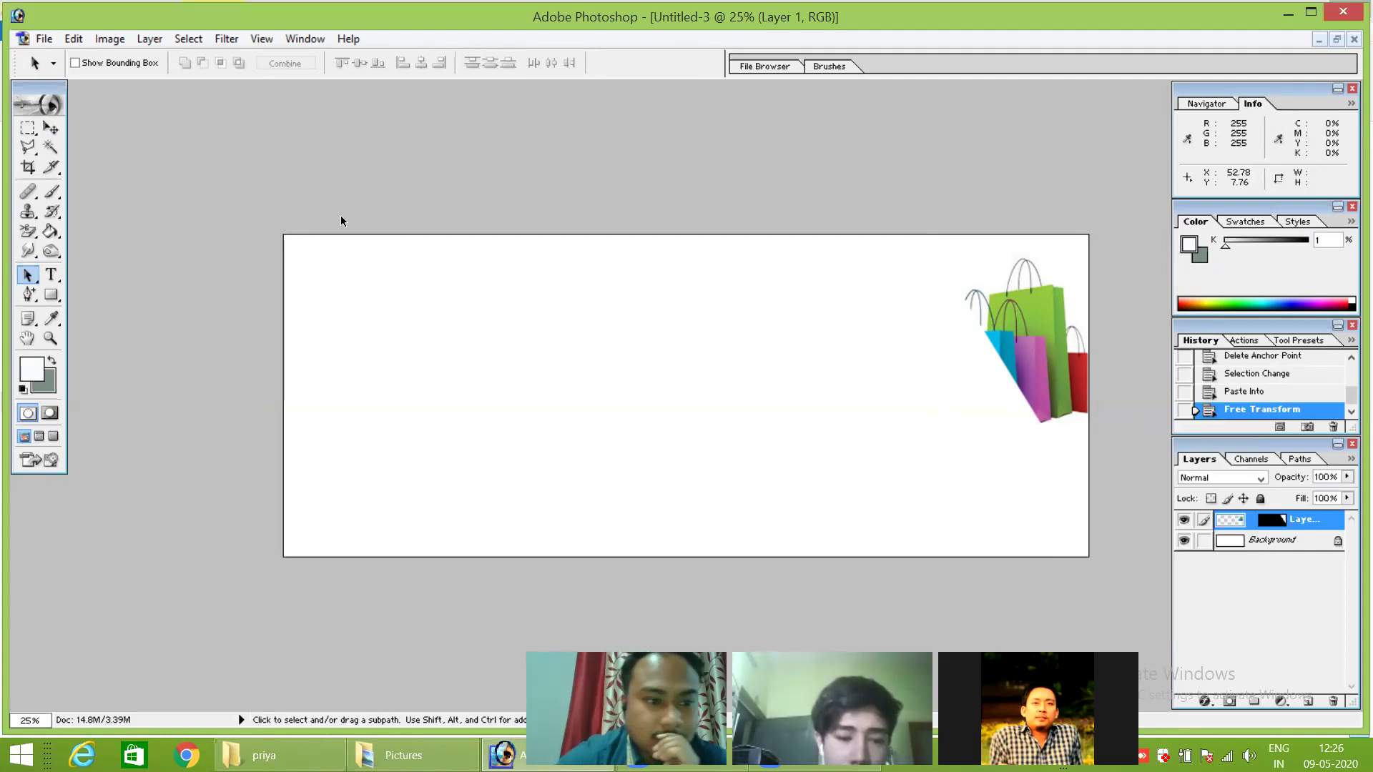
pyautogui.click(51, 294)
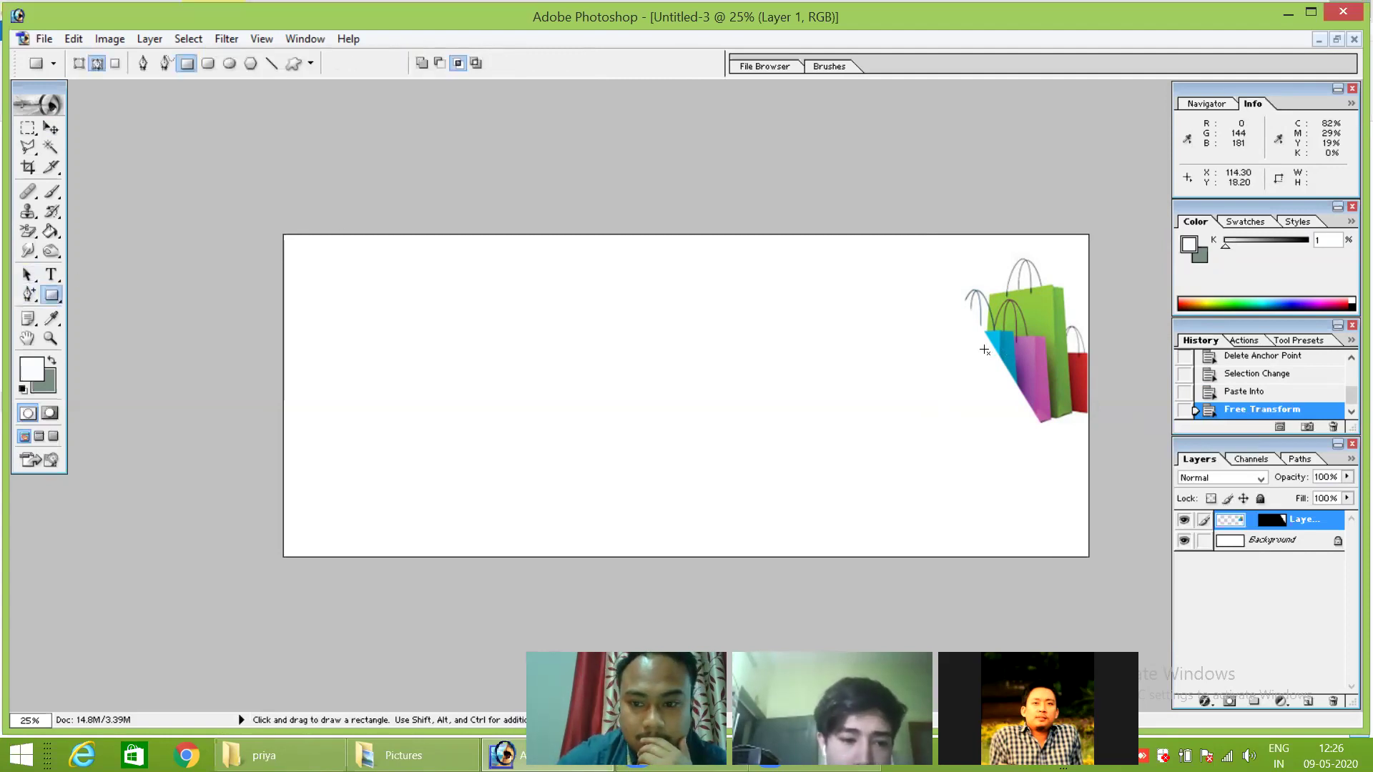
pyautogui.moveTo(932, 248); pyautogui.dragTo(1086, 492)
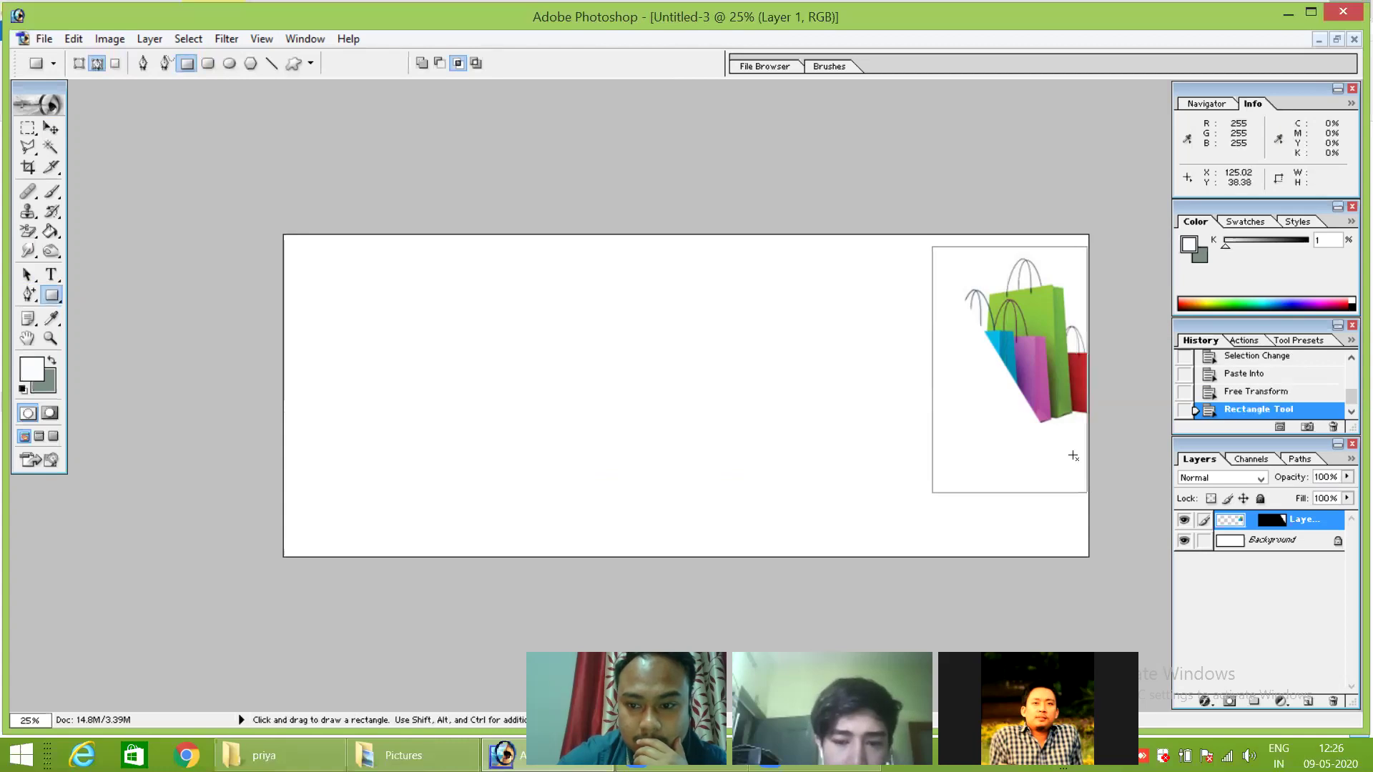
pyautogui.hotkey('ctrl', 'z')
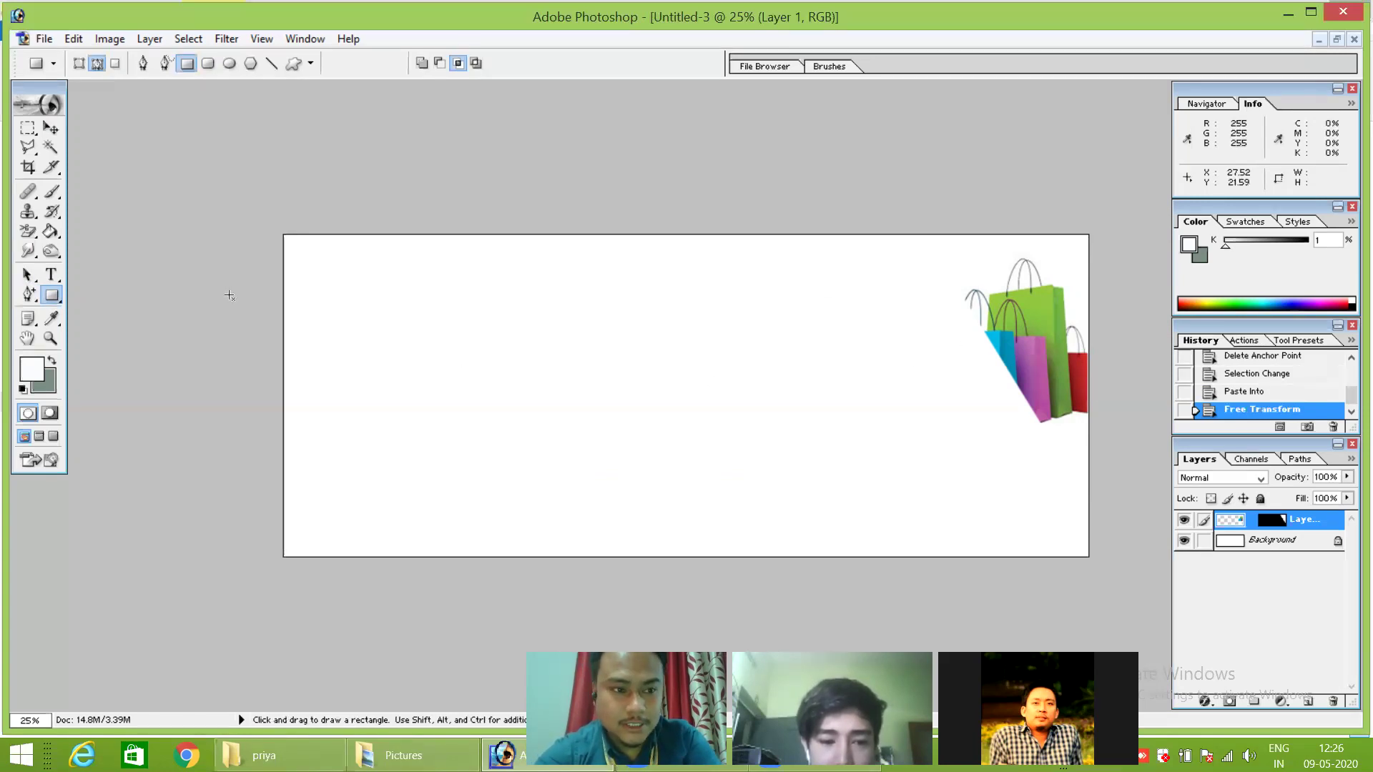
pyautogui.click(52, 294)
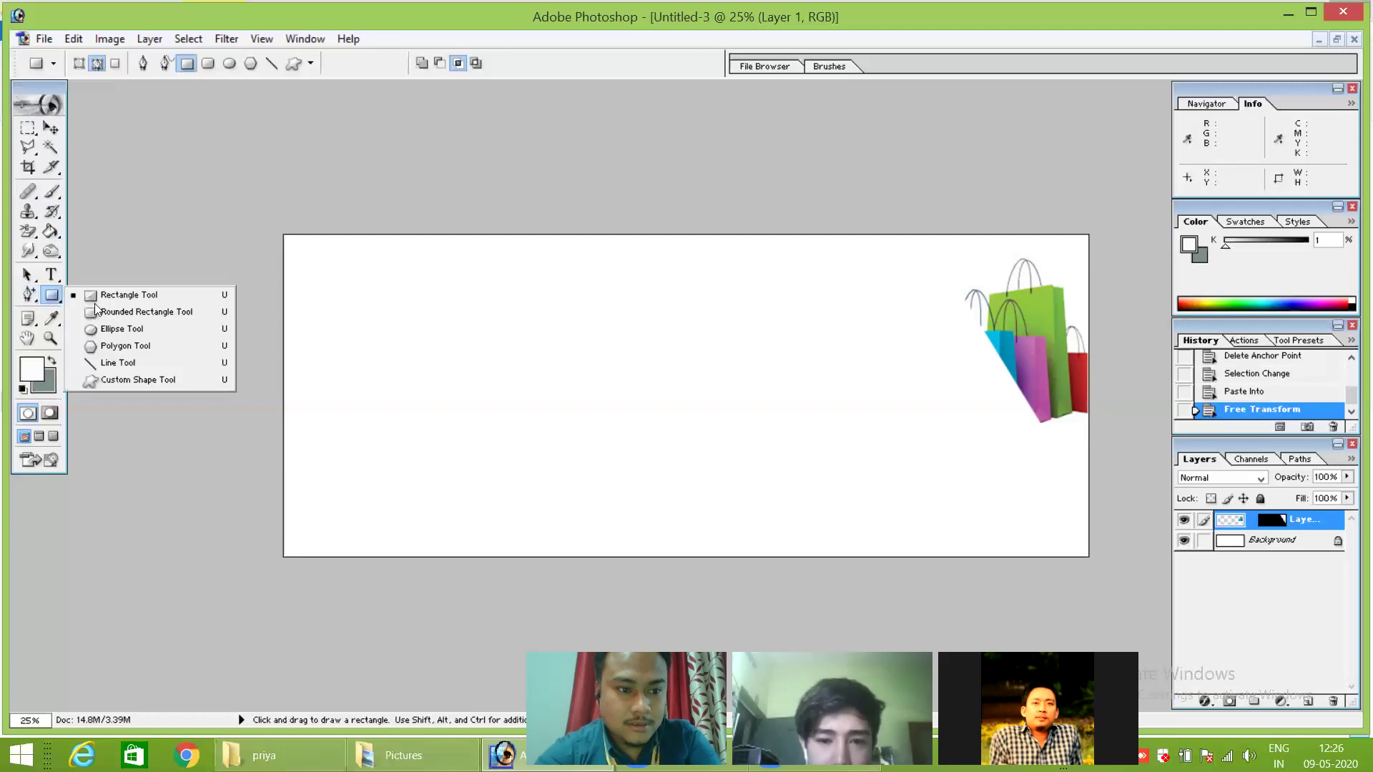
pyautogui.click(121, 329)
pyautogui.moveTo(321, 314); pyautogui.dragTo(243, 474)
pyautogui.hotkey('ctrl', 'z')
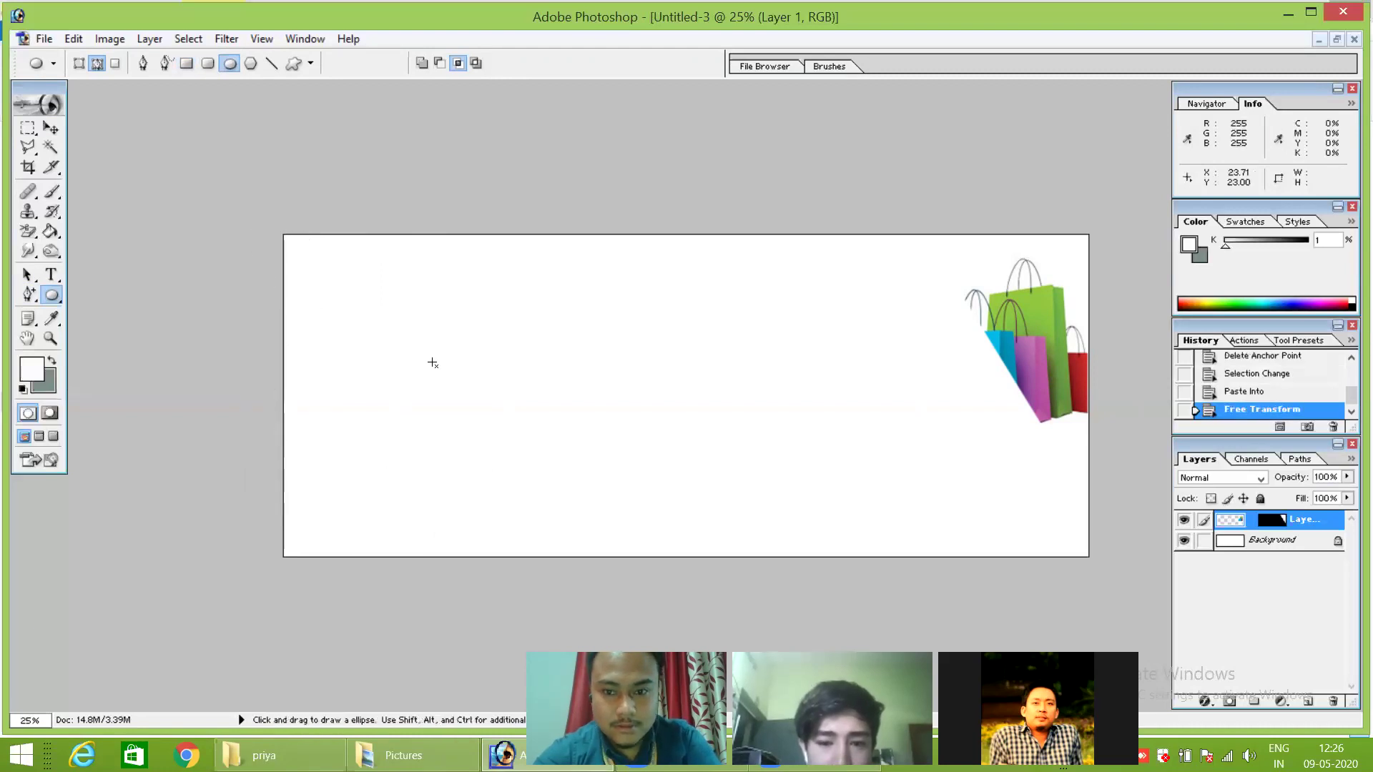
# Draw a large elliptical path around the bags, try filling the bags layer with white and undo the fill.
pyautogui.moveTo(791, 222); pyautogui.dragTo(1168, 662)
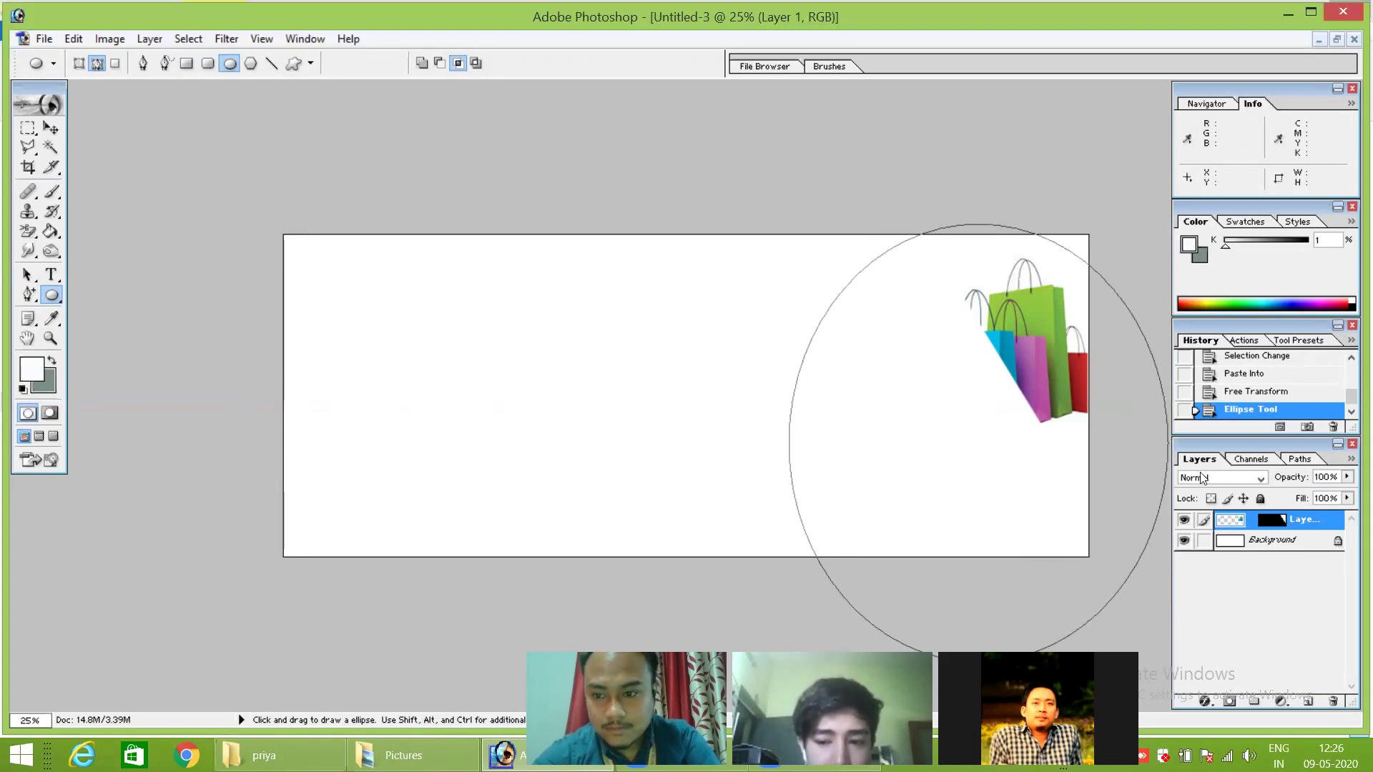
pyautogui.press('alt')
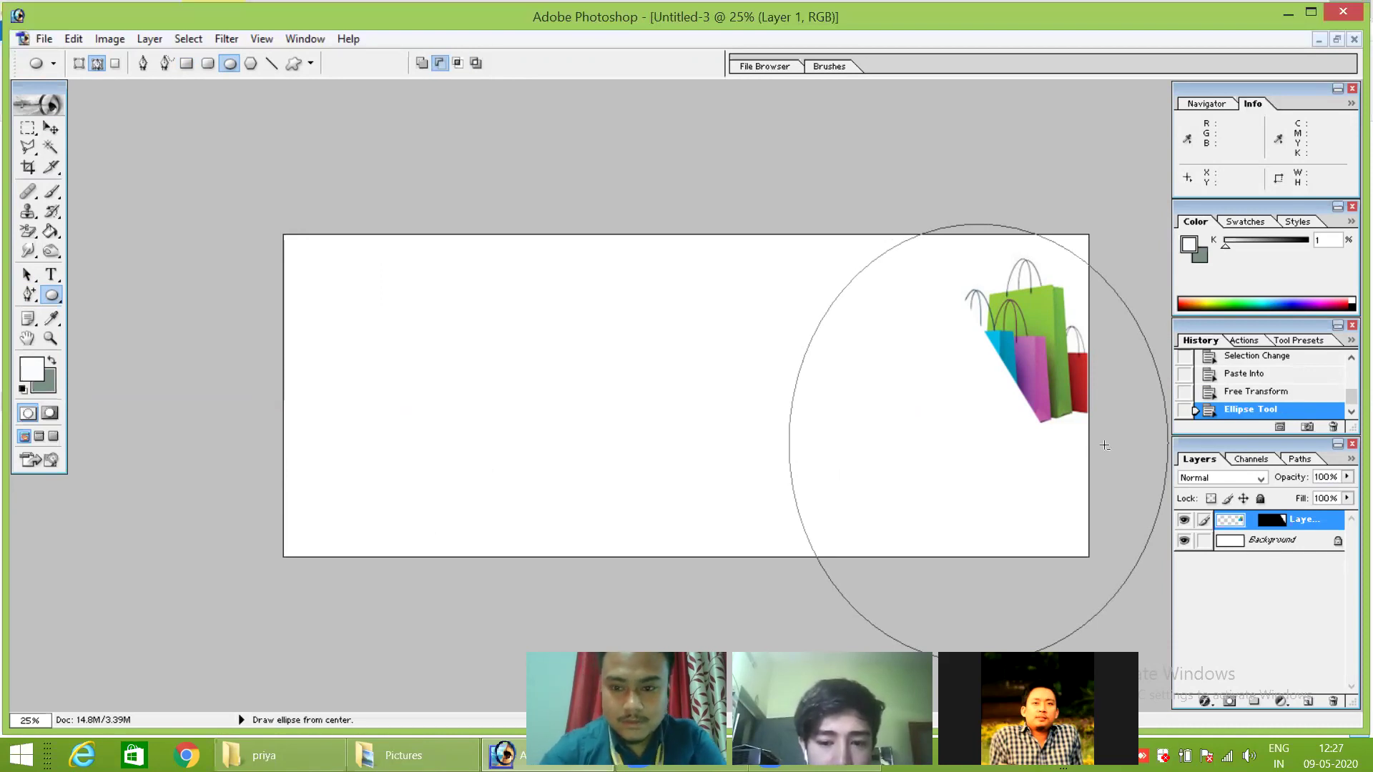
pyautogui.hotkey('alt', 'BackSpace')
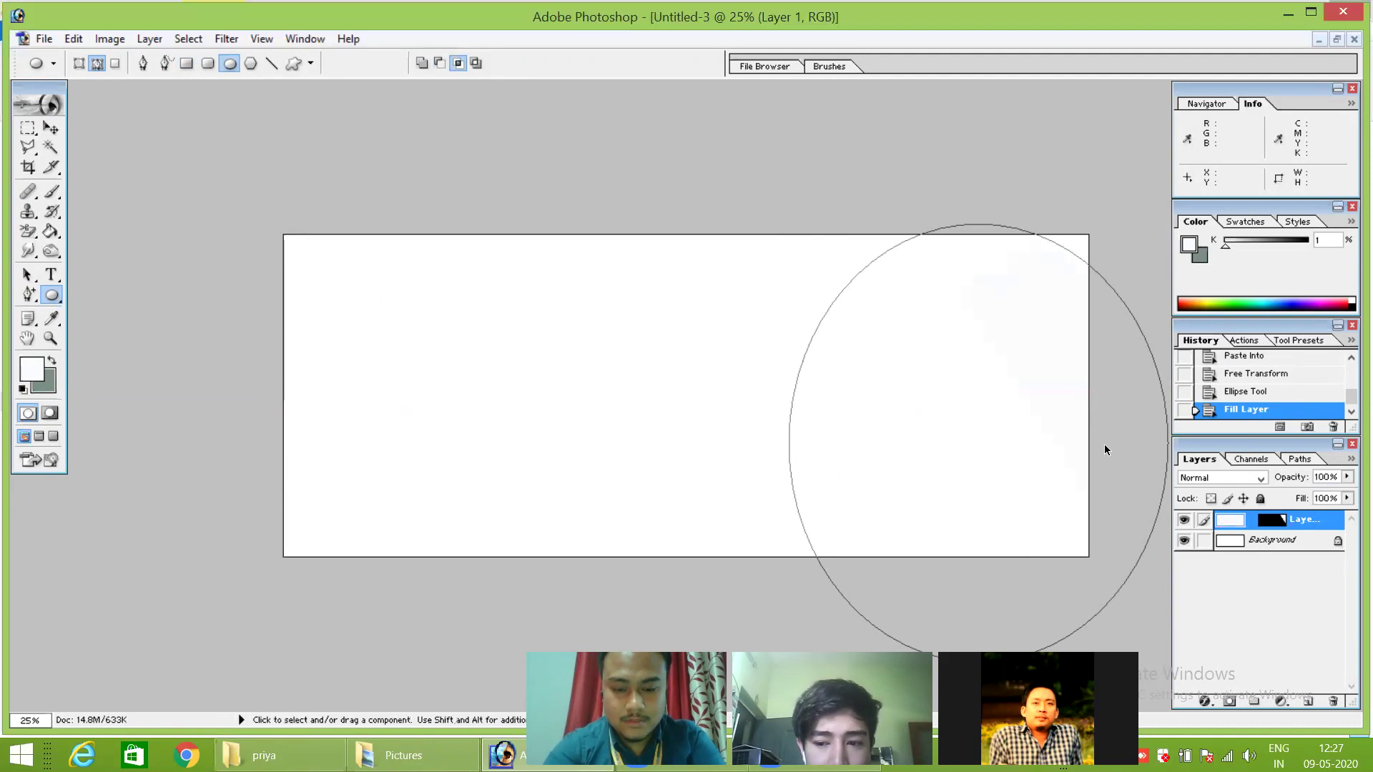
pyautogui.hotkey('ctrl', 'z')
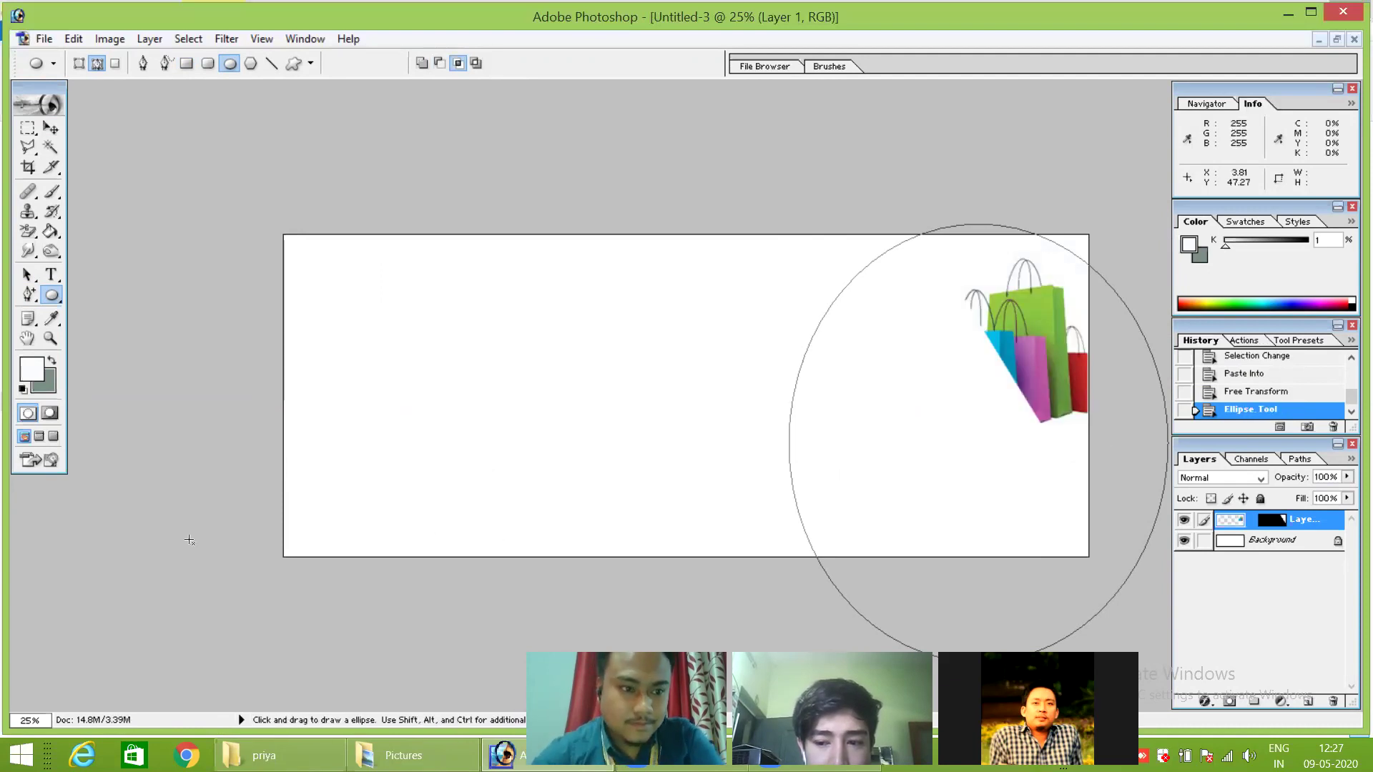
# Set the background colour to pale mint green (H 149, S 16, B 98) and swap it to the foreground.
pyautogui.click(45, 384)
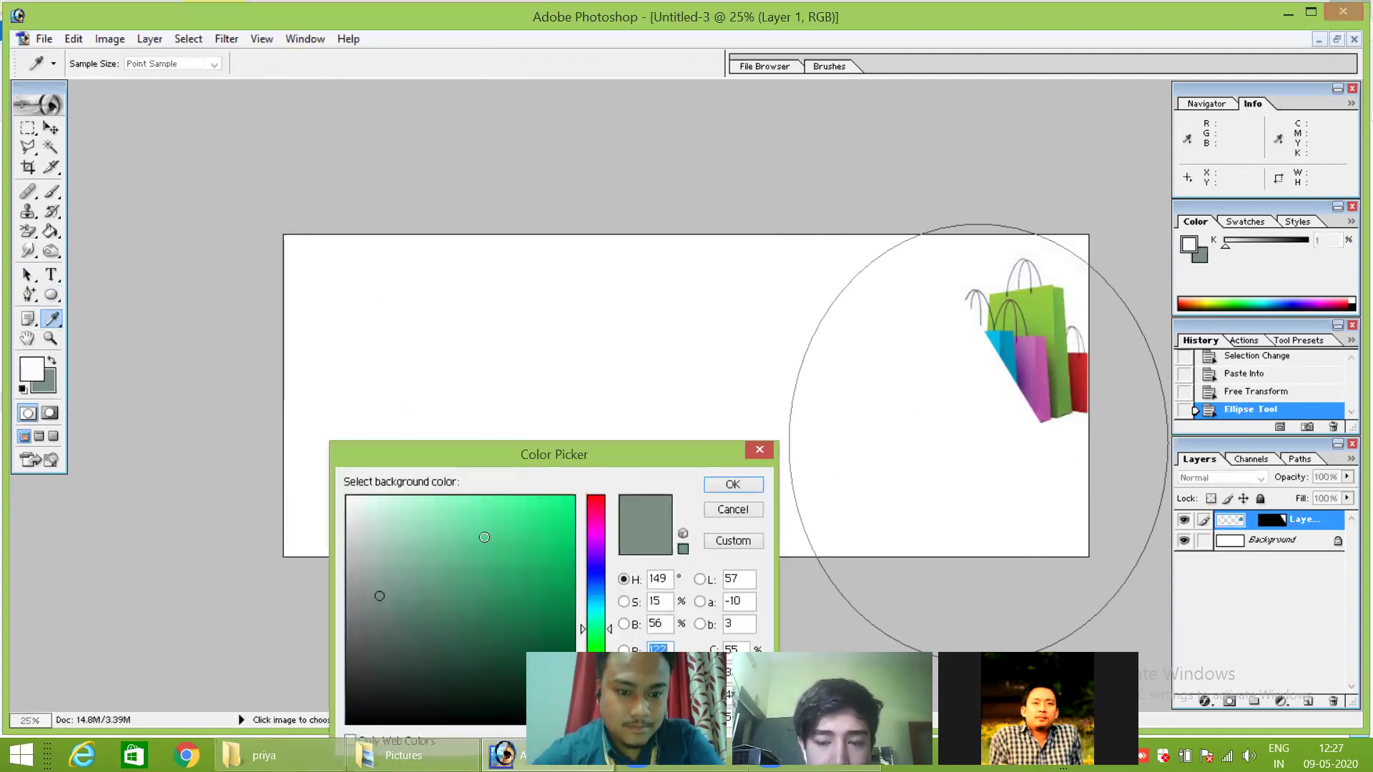
pyautogui.click(419, 505)
pyautogui.click(382, 500)
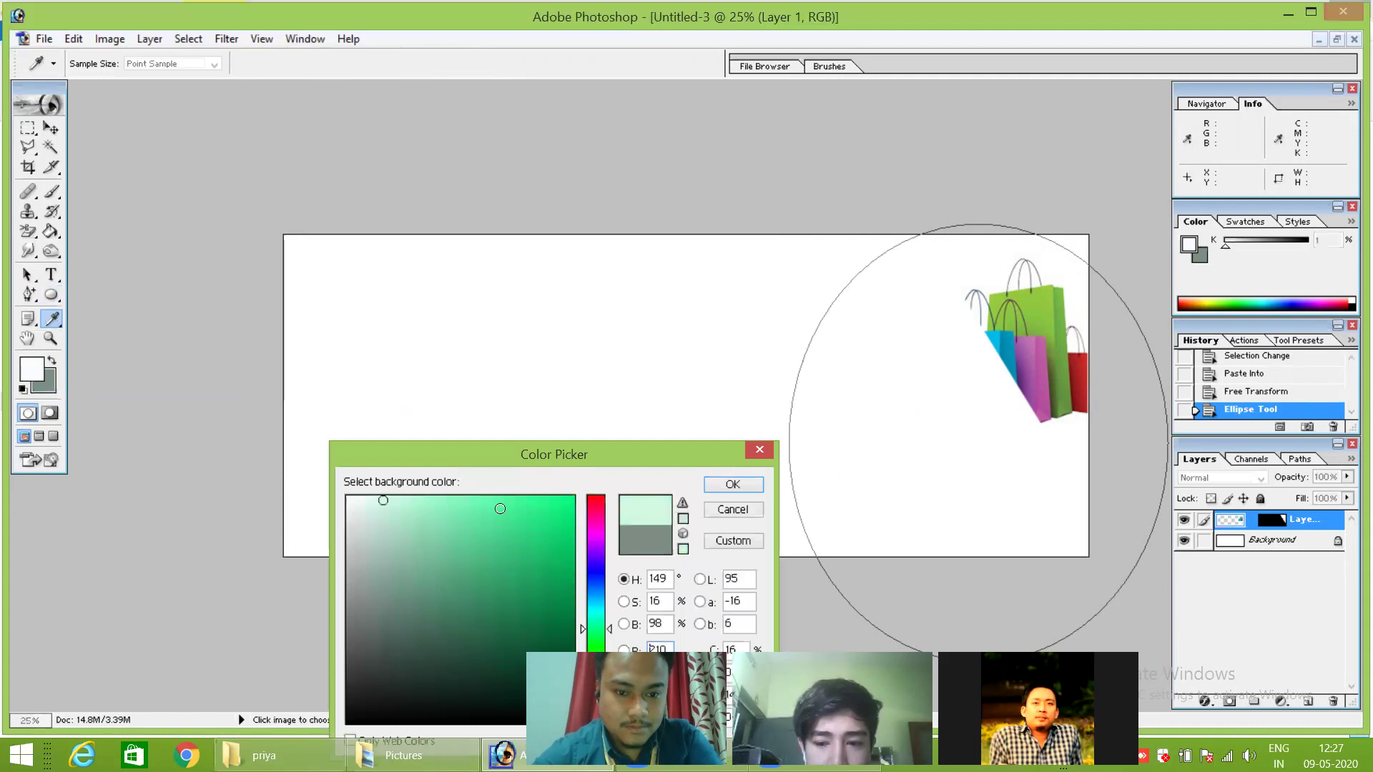
pyautogui.click(731, 486)
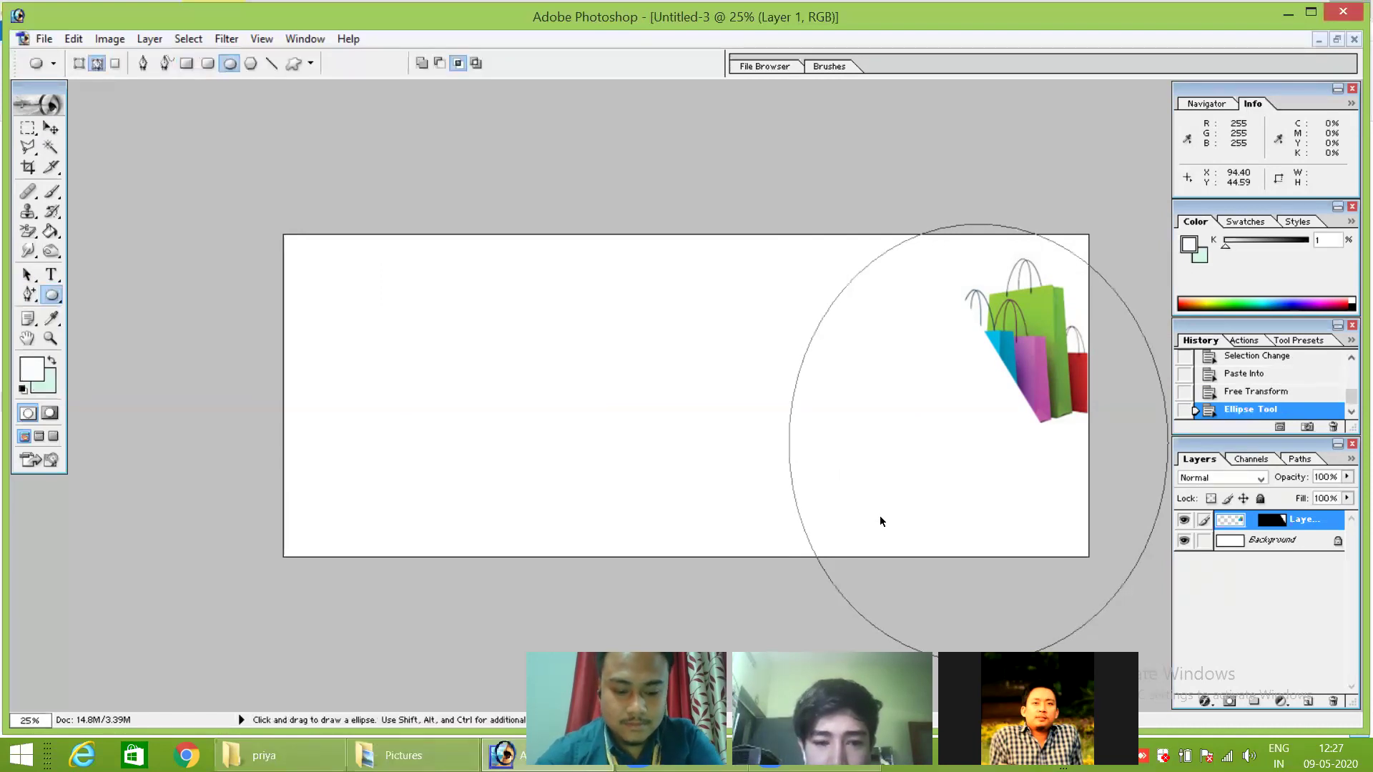
pyautogui.hotkey('alt', 'BackSpace')
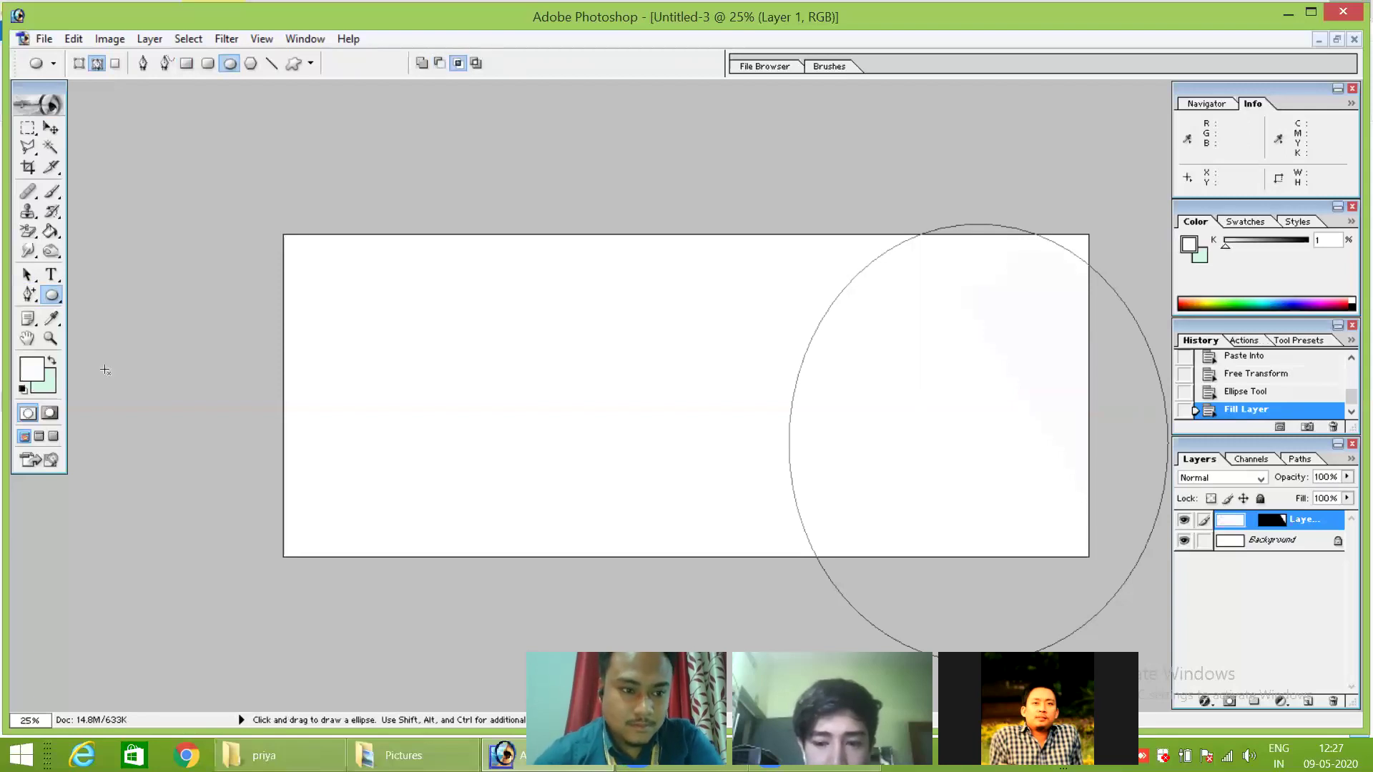
pyautogui.press('x')
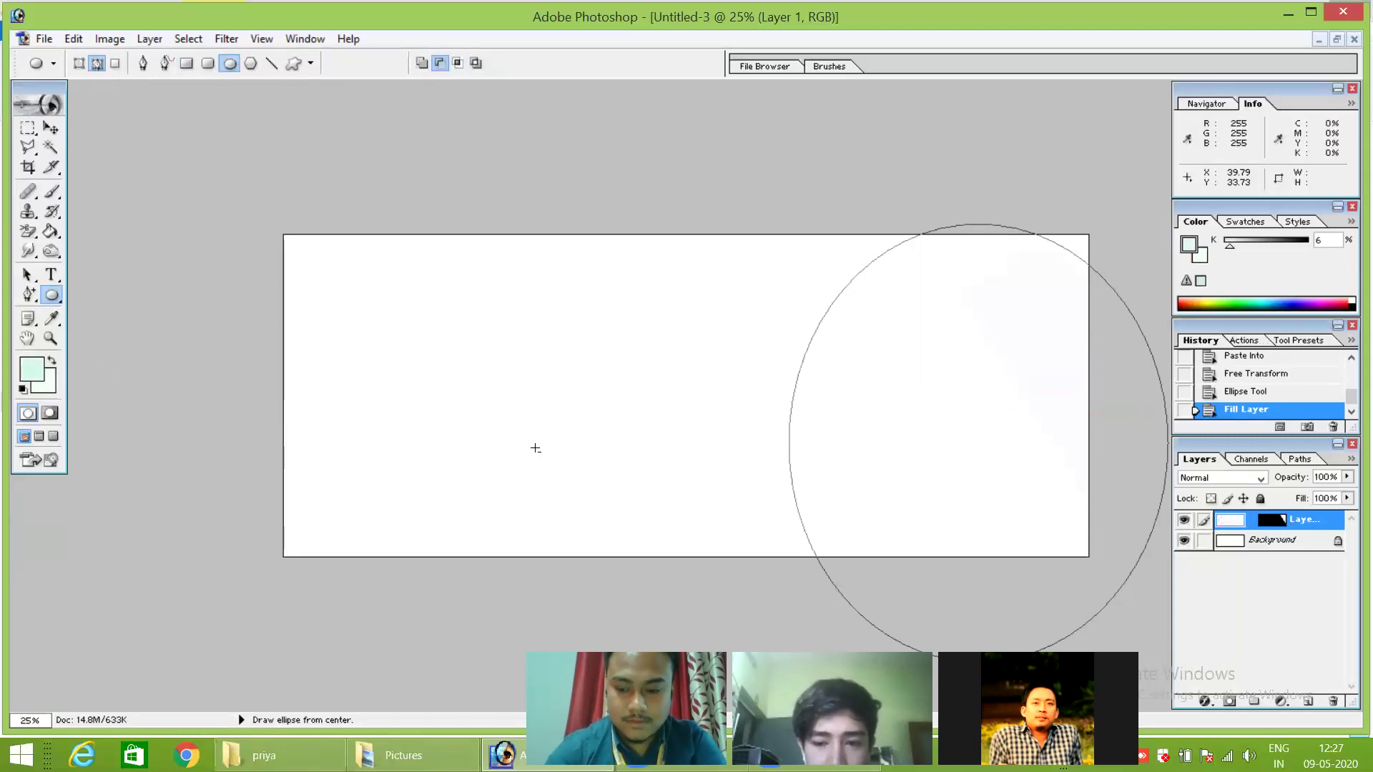
# Try filling the bags layer with mint green and converting the large elliptical path into a new anti-aliased selection.
pyautogui.hotkey('alt', 'BackSpace')
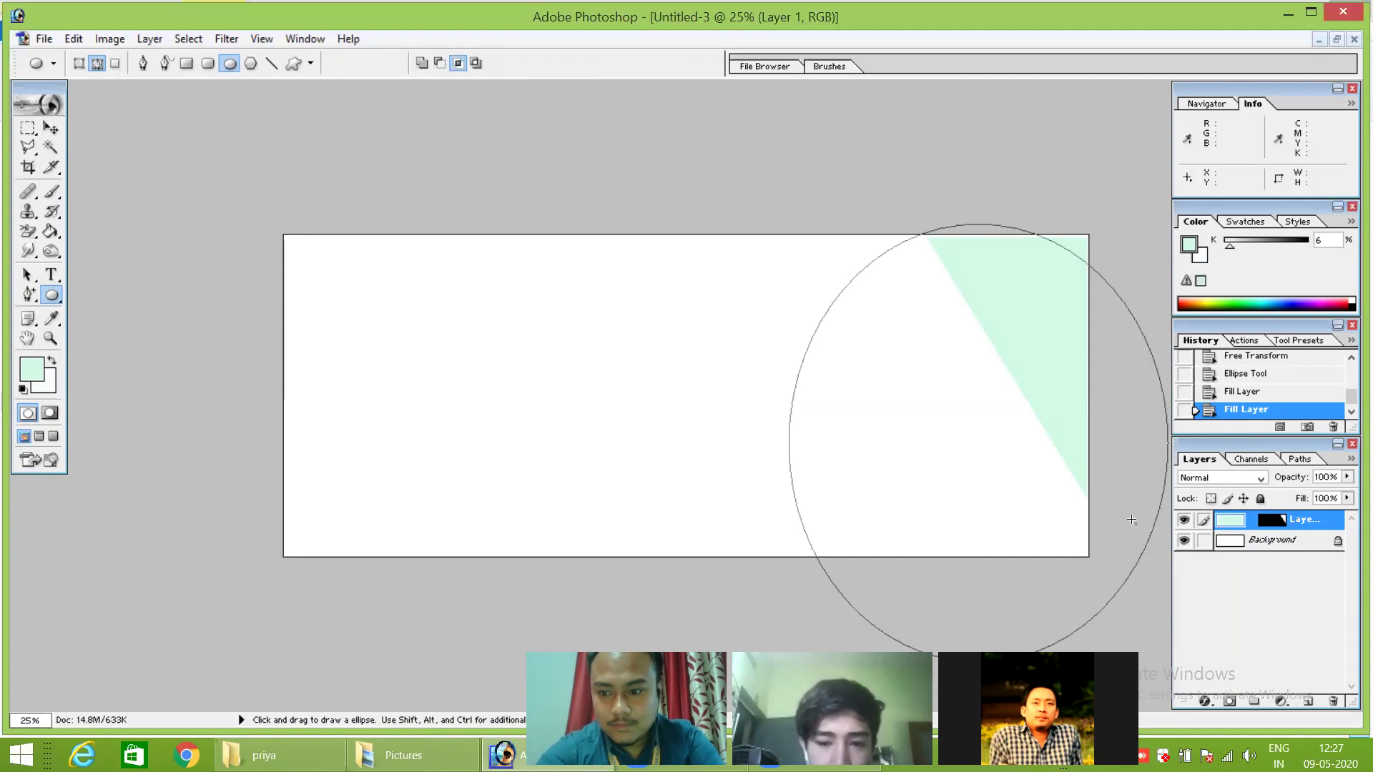
pyautogui.rightClick(1005, 491)
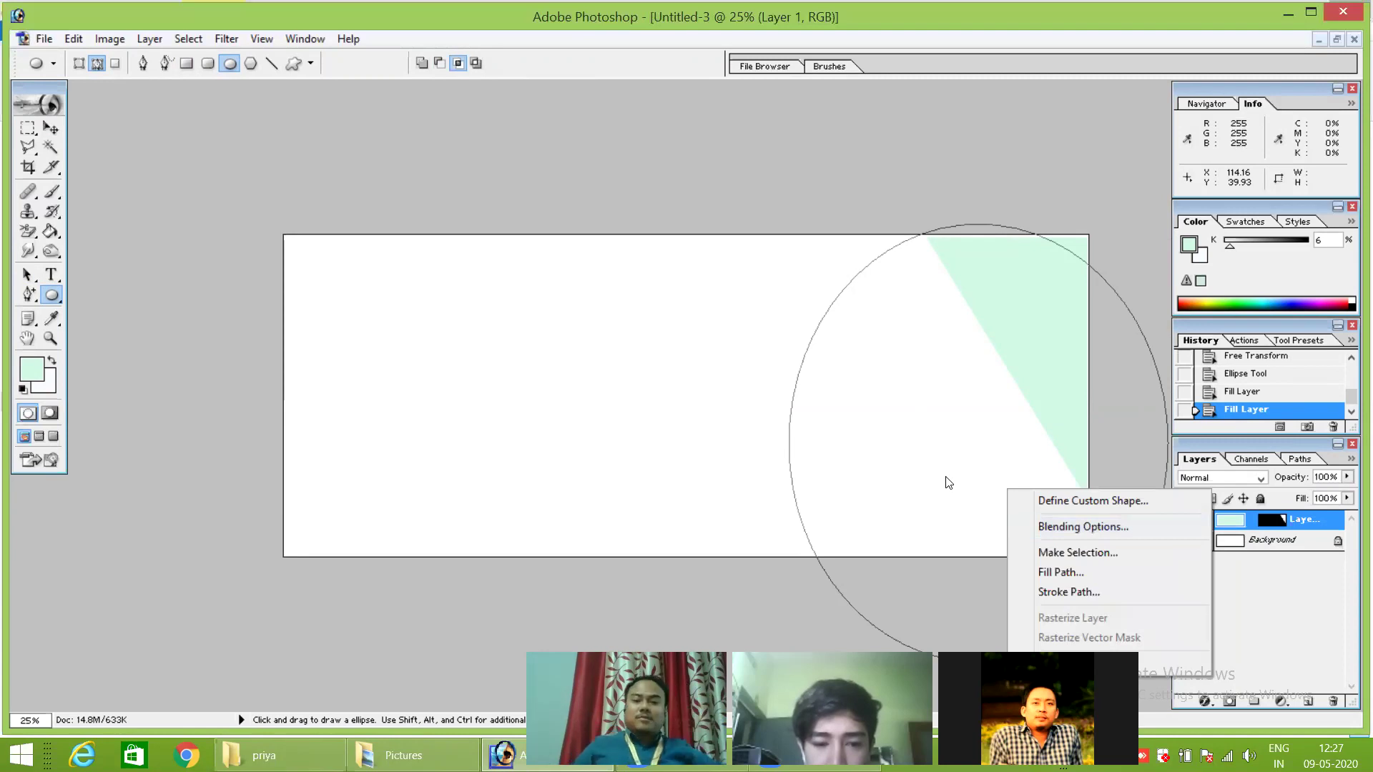
pyautogui.click(1042, 553)
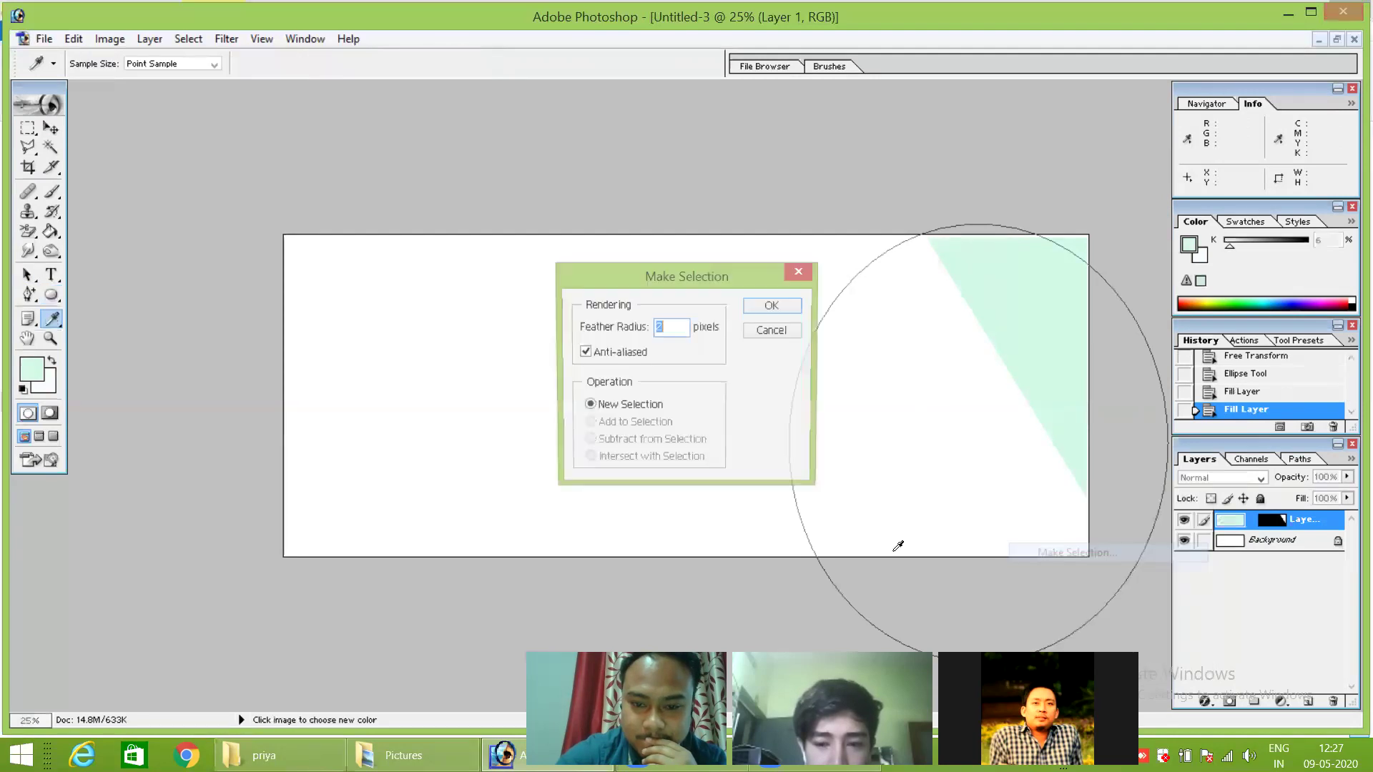
pyautogui.click(765, 305)
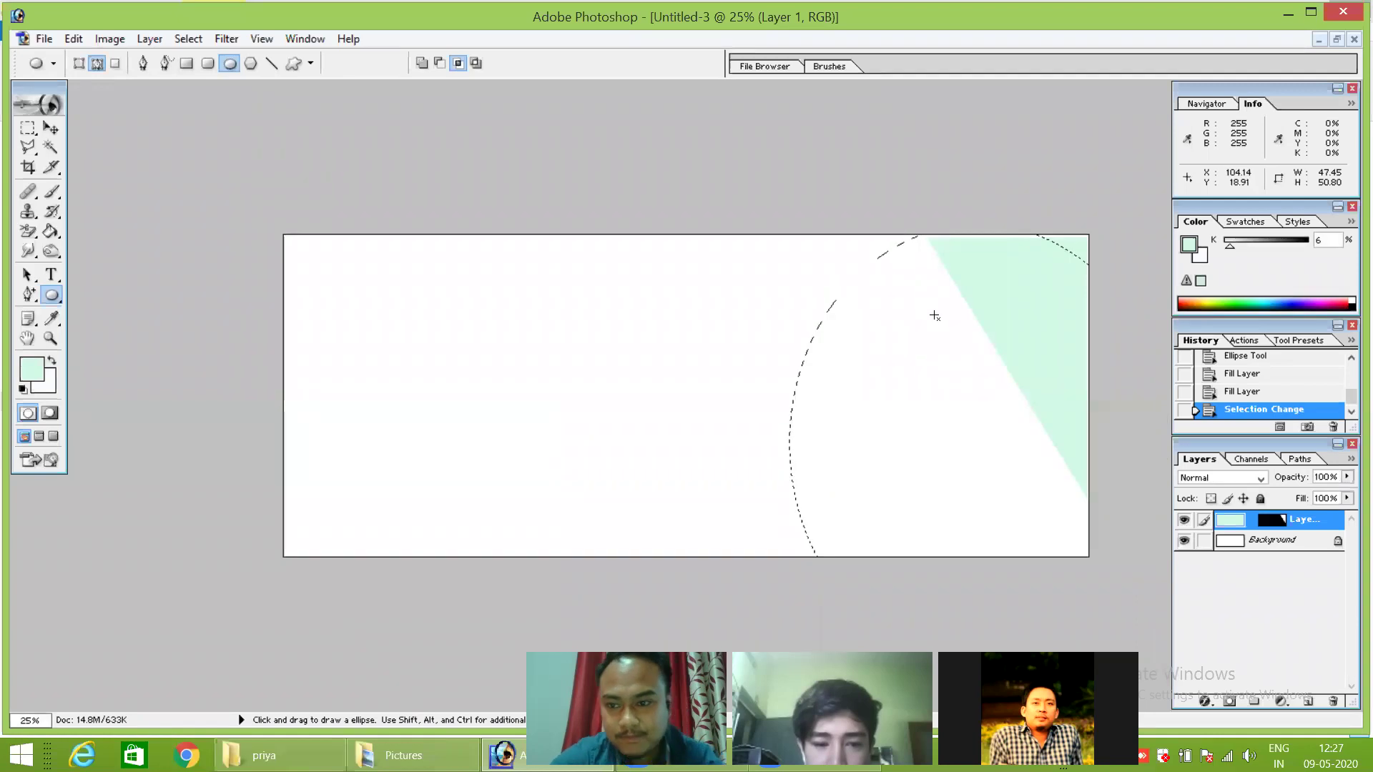
pyautogui.moveTo(1030, 333); pyautogui.dragTo(1005, 347)
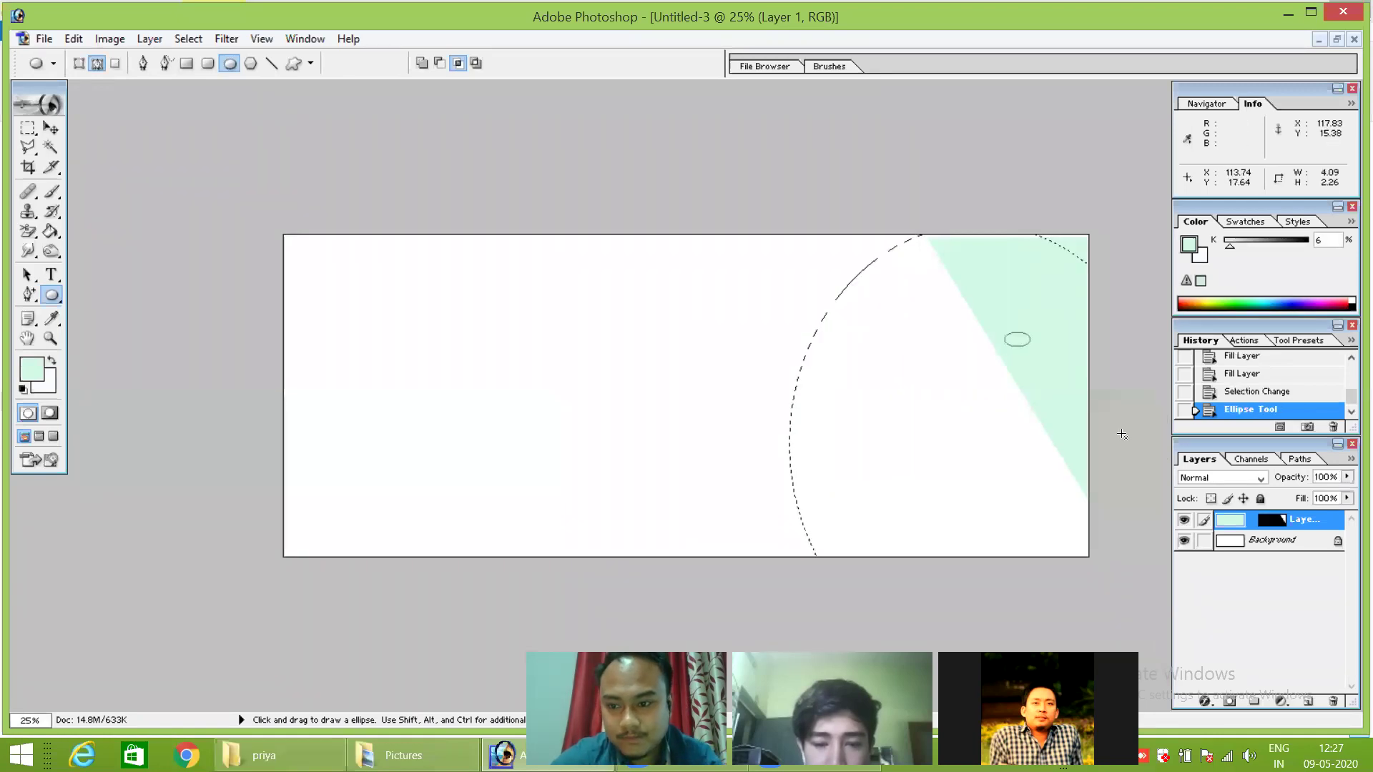
# Undo the ellipses, selection and layer fills back to the bags image's Free Transform.
pyautogui.hotkey('ctrl', 'alt', 'z')
pyautogui.hotkey('ctrl', 'alt', 'z')
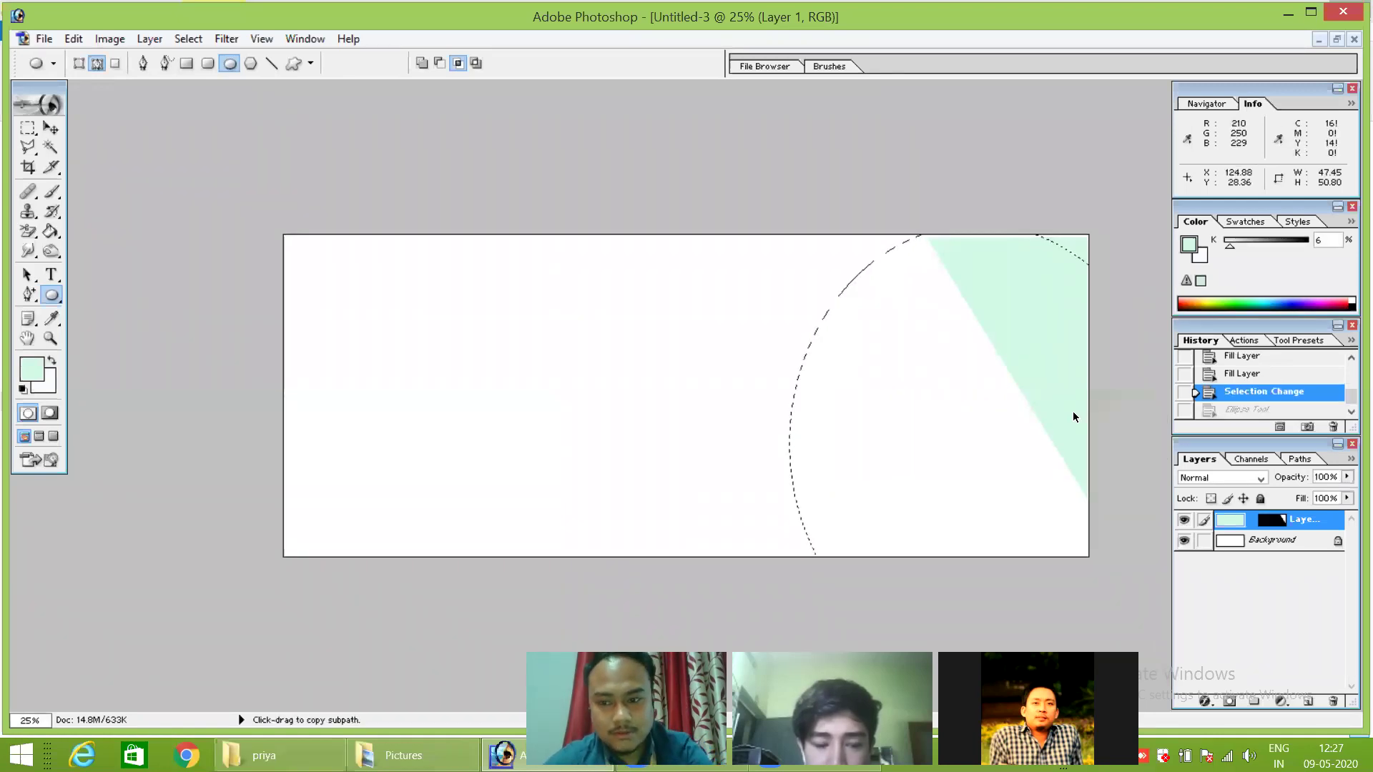
pyautogui.click(1305, 459)
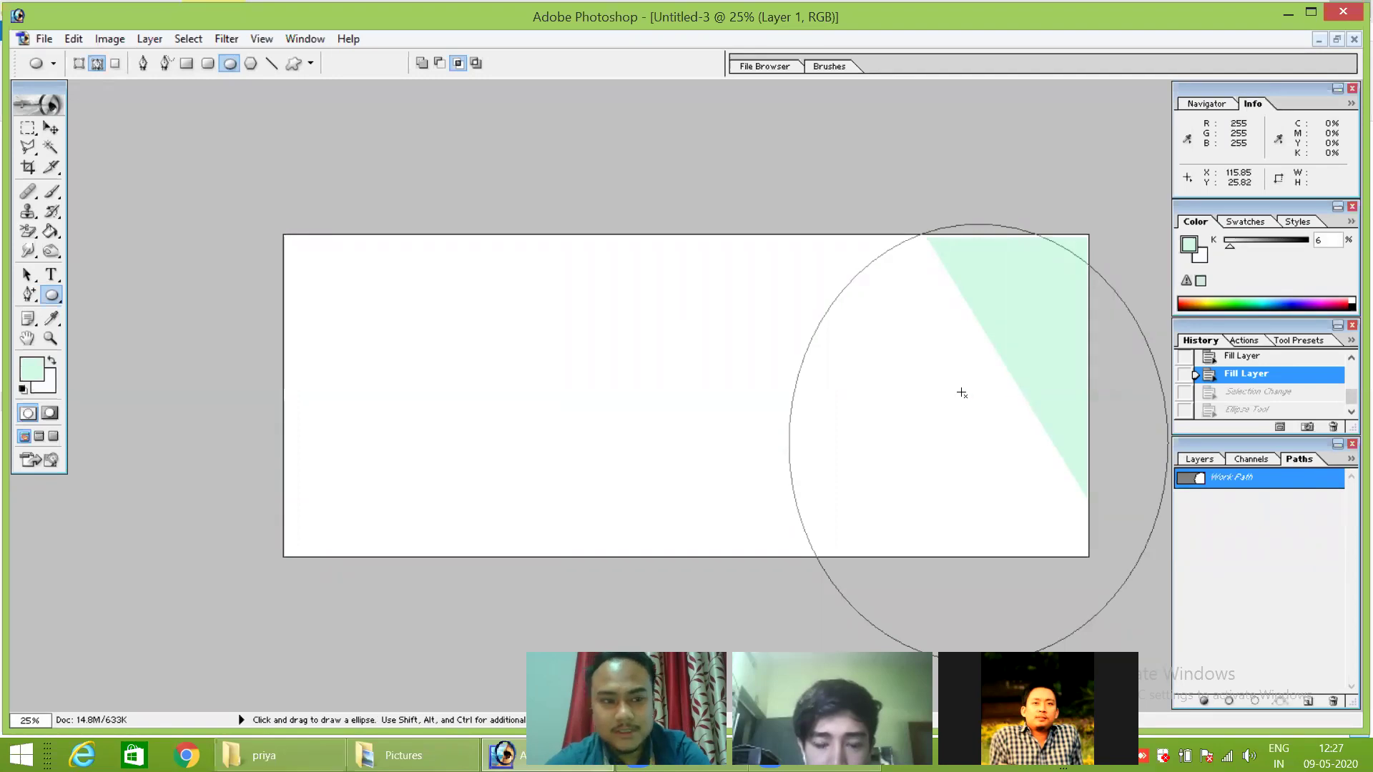
pyautogui.hotkey('ctrl', 'alt', 'z')
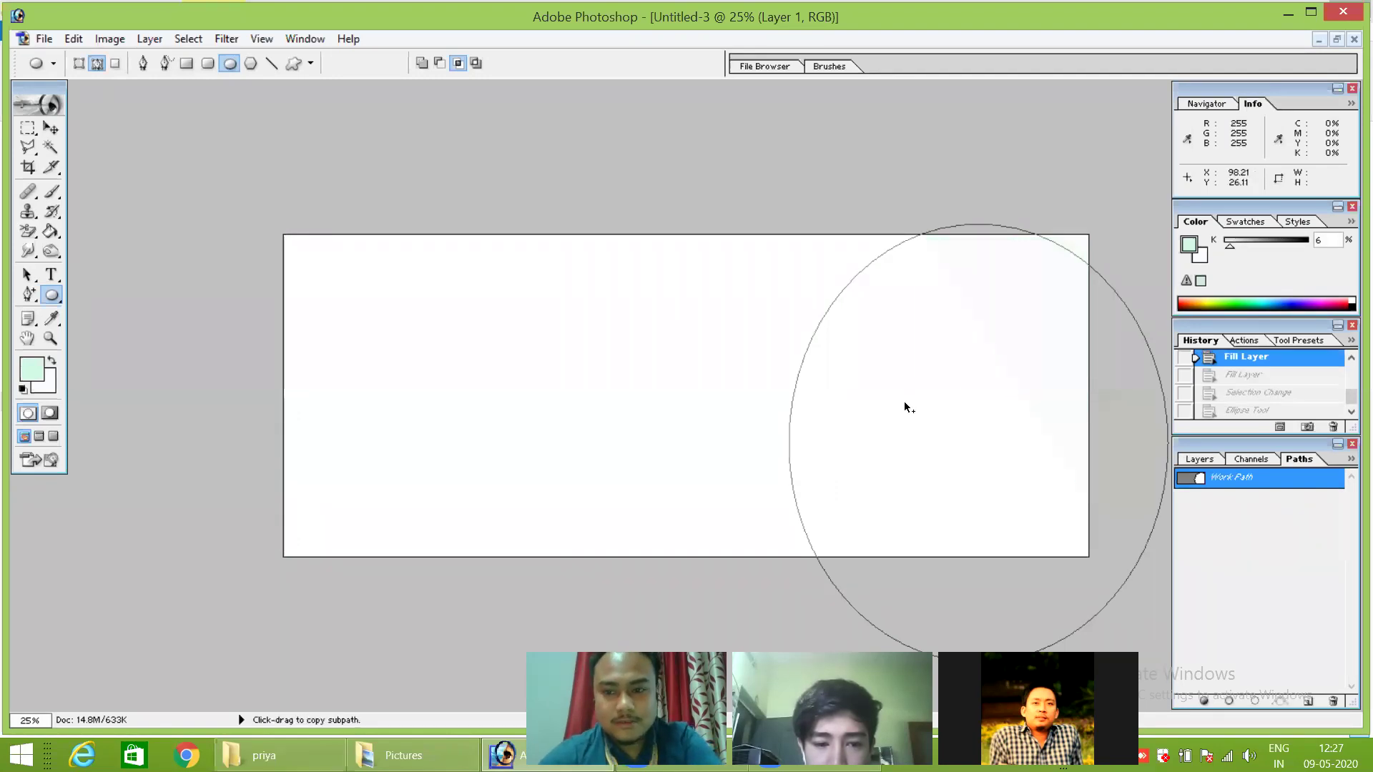
pyautogui.hotkey('ctrl', 'alt', 'z')
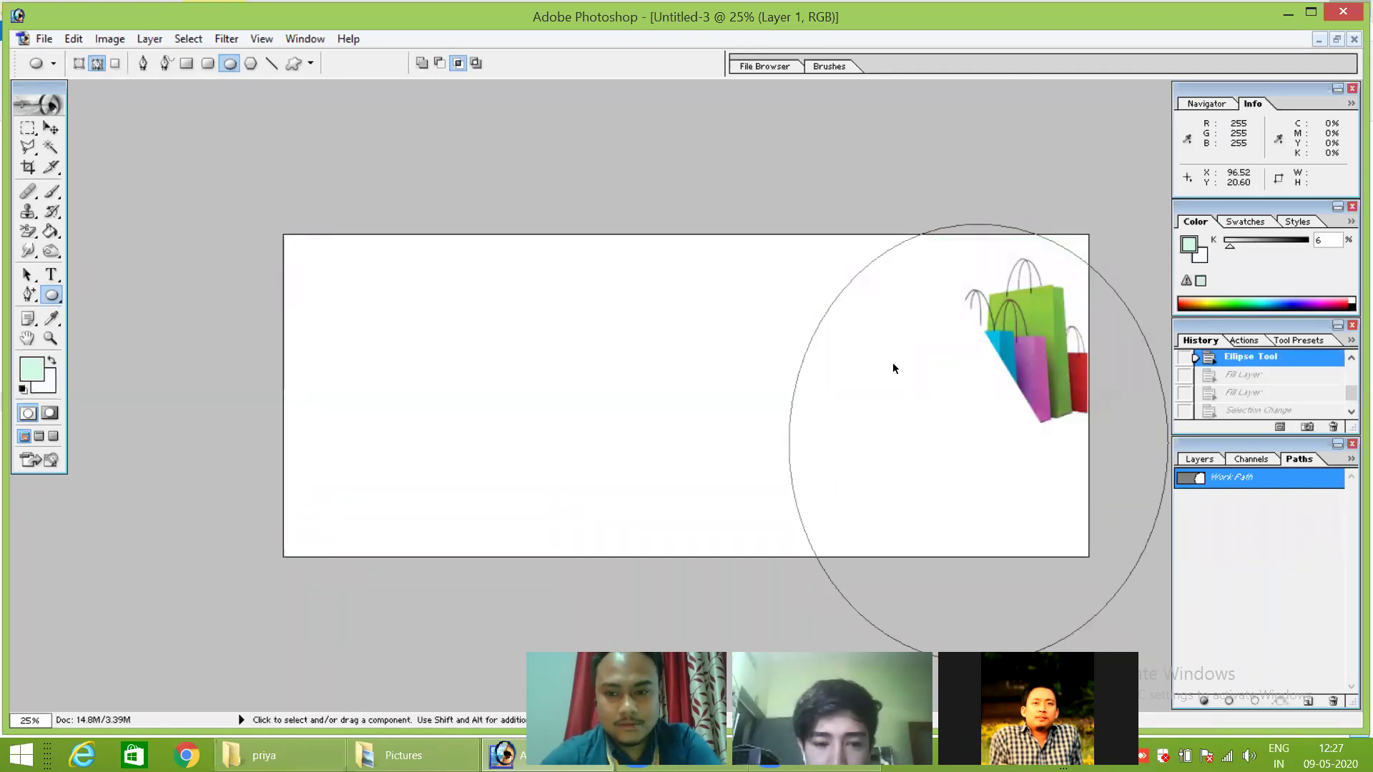
pyautogui.hotkey('ctrl', 'alt', 'z')
# Draw a large mint green ellipse as a shape layer over the banner's right end and move it beneath the bags layer.
pyautogui.click(78, 64)
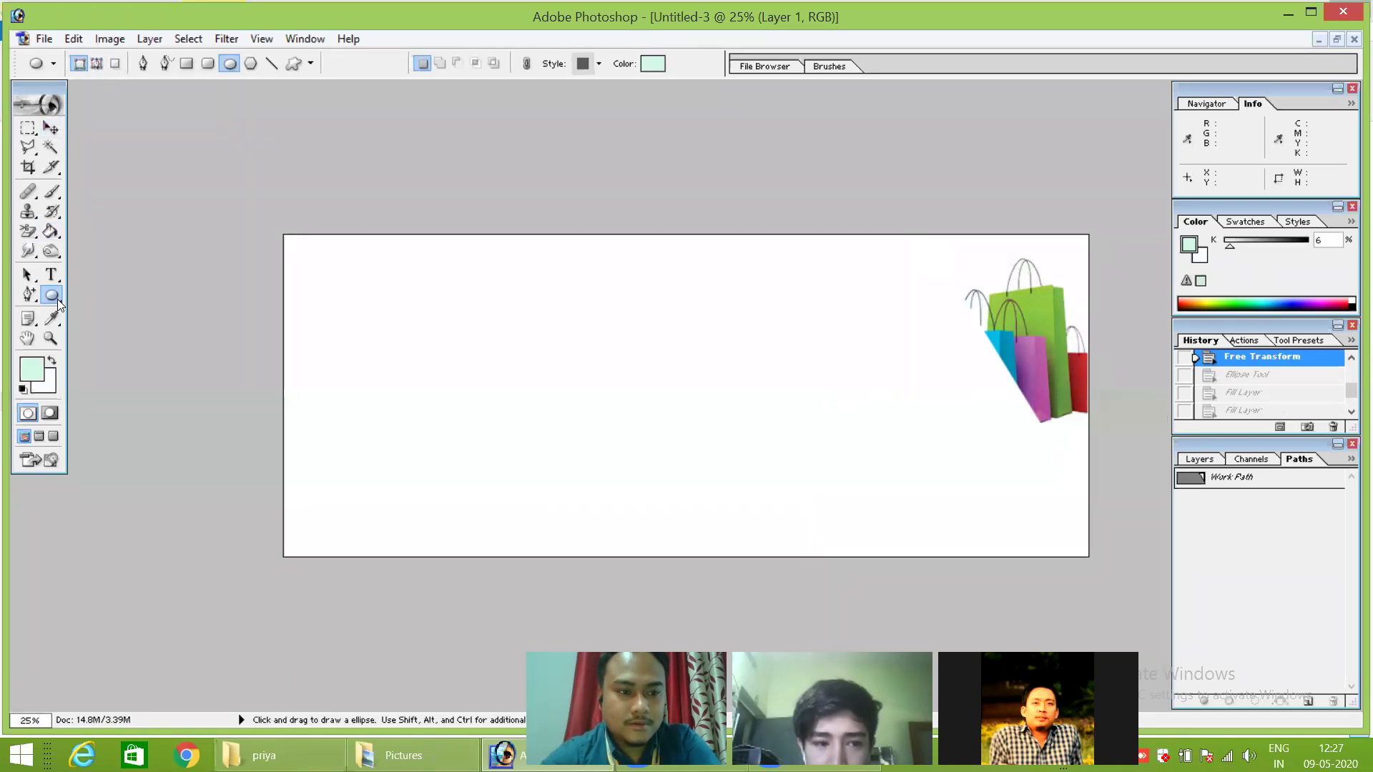
pyautogui.moveTo(800, 161); pyautogui.dragTo(1133, 618)
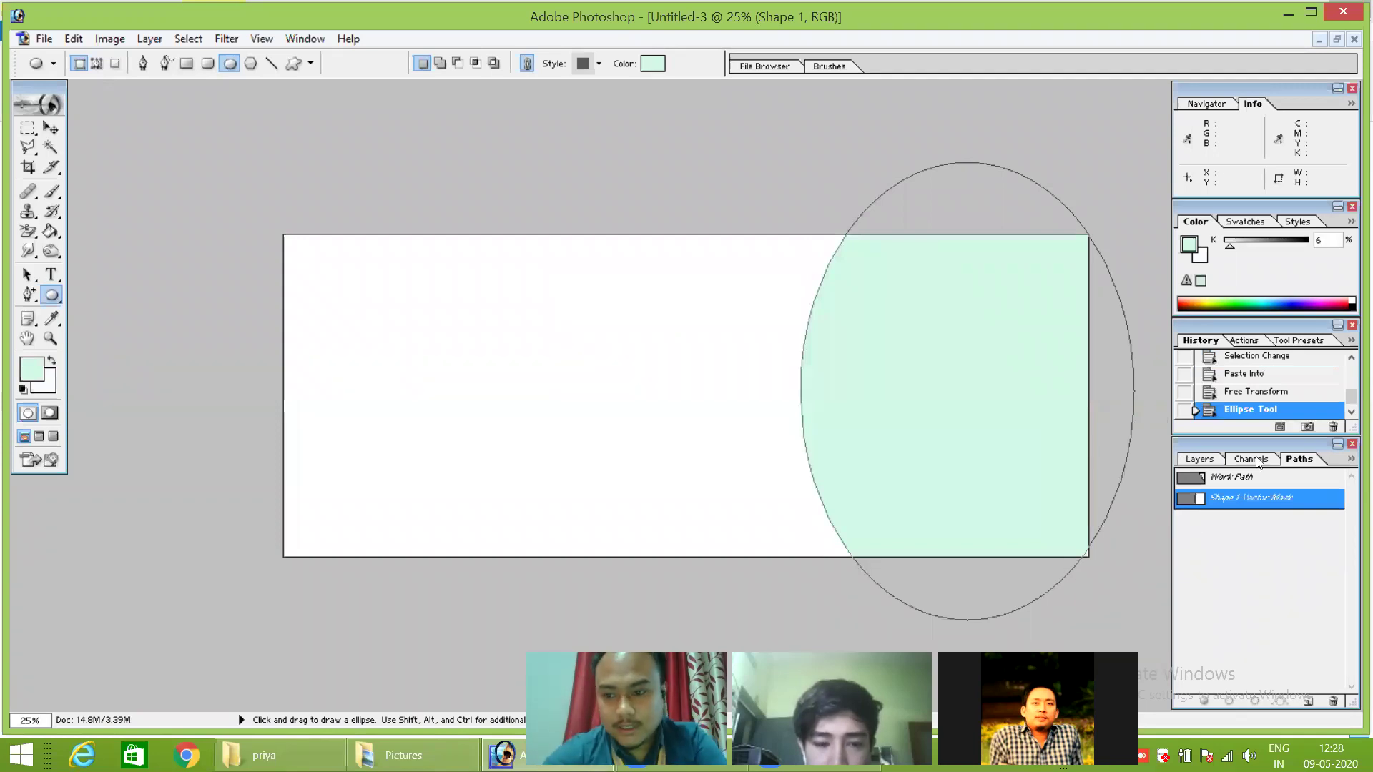
pyautogui.click(1214, 462)
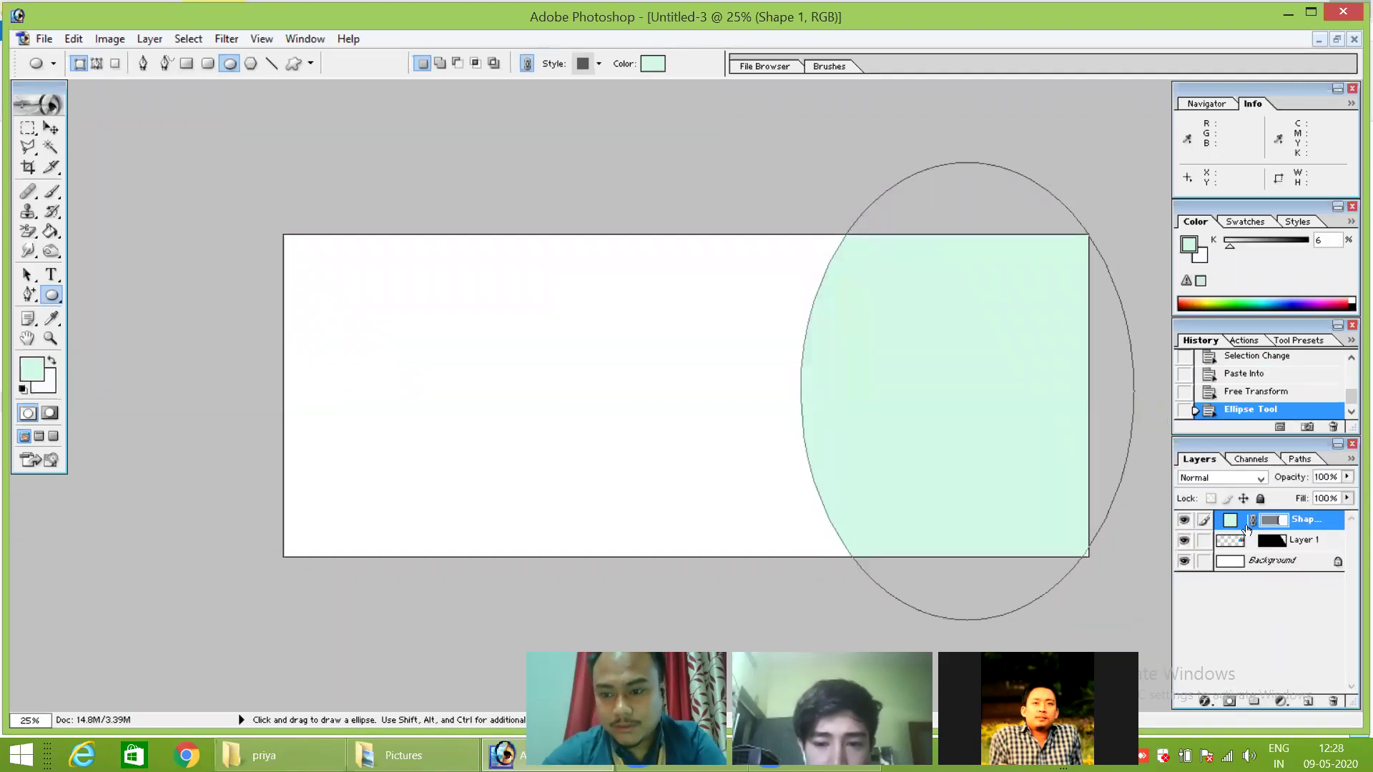
pyautogui.moveTo(1304, 524); pyautogui.dragTo(1299, 557)
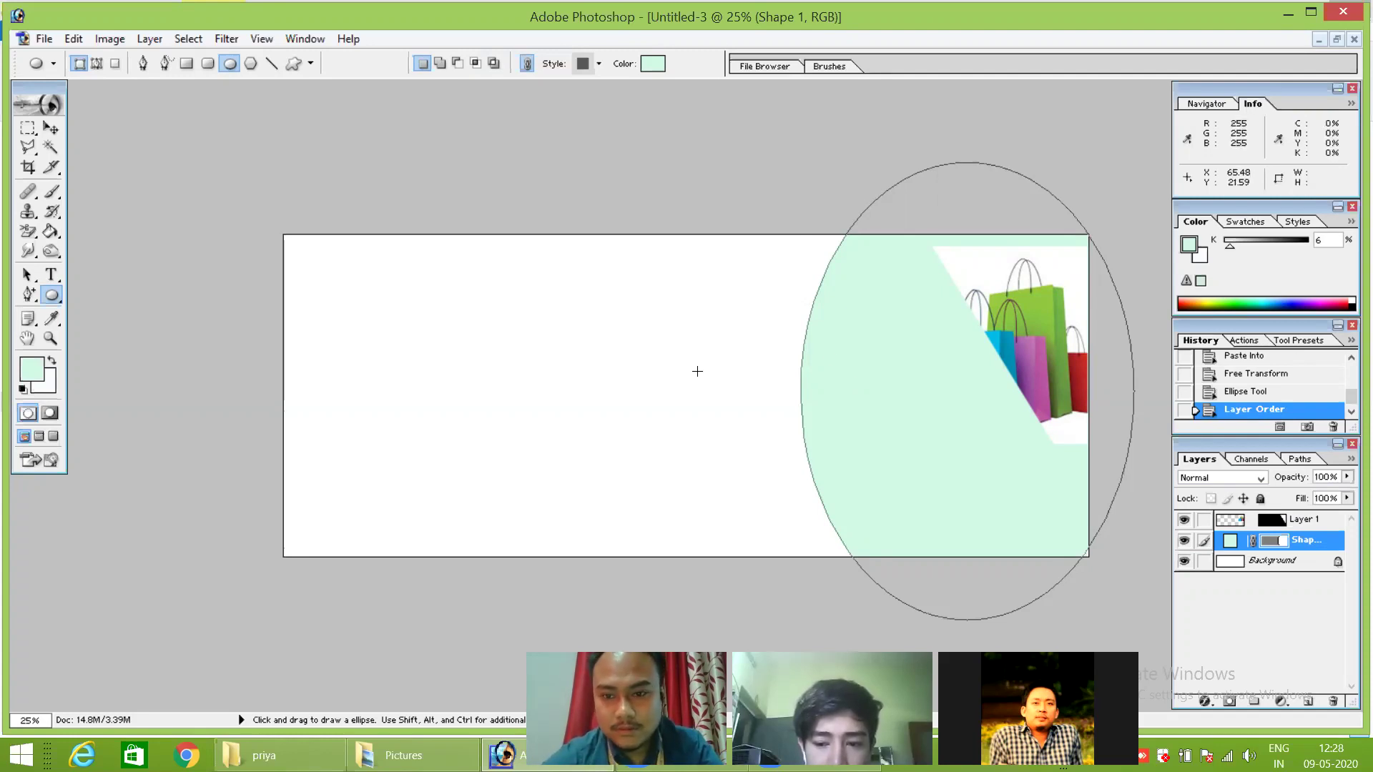
# Add a new empty layer and place it between the ellipse shape layer and the Background.
pyautogui.click(1307, 702)
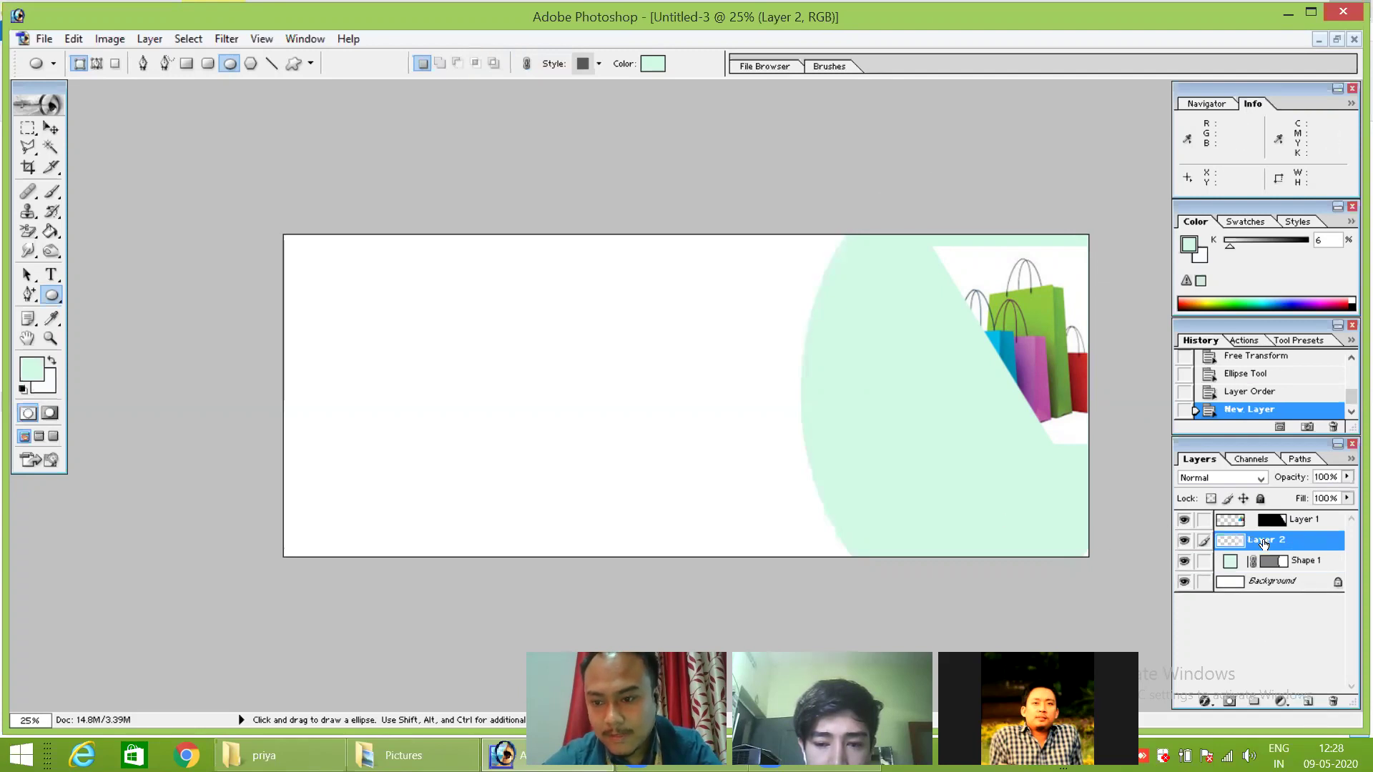
pyautogui.moveTo(1264, 543); pyautogui.dragTo(1265, 576)
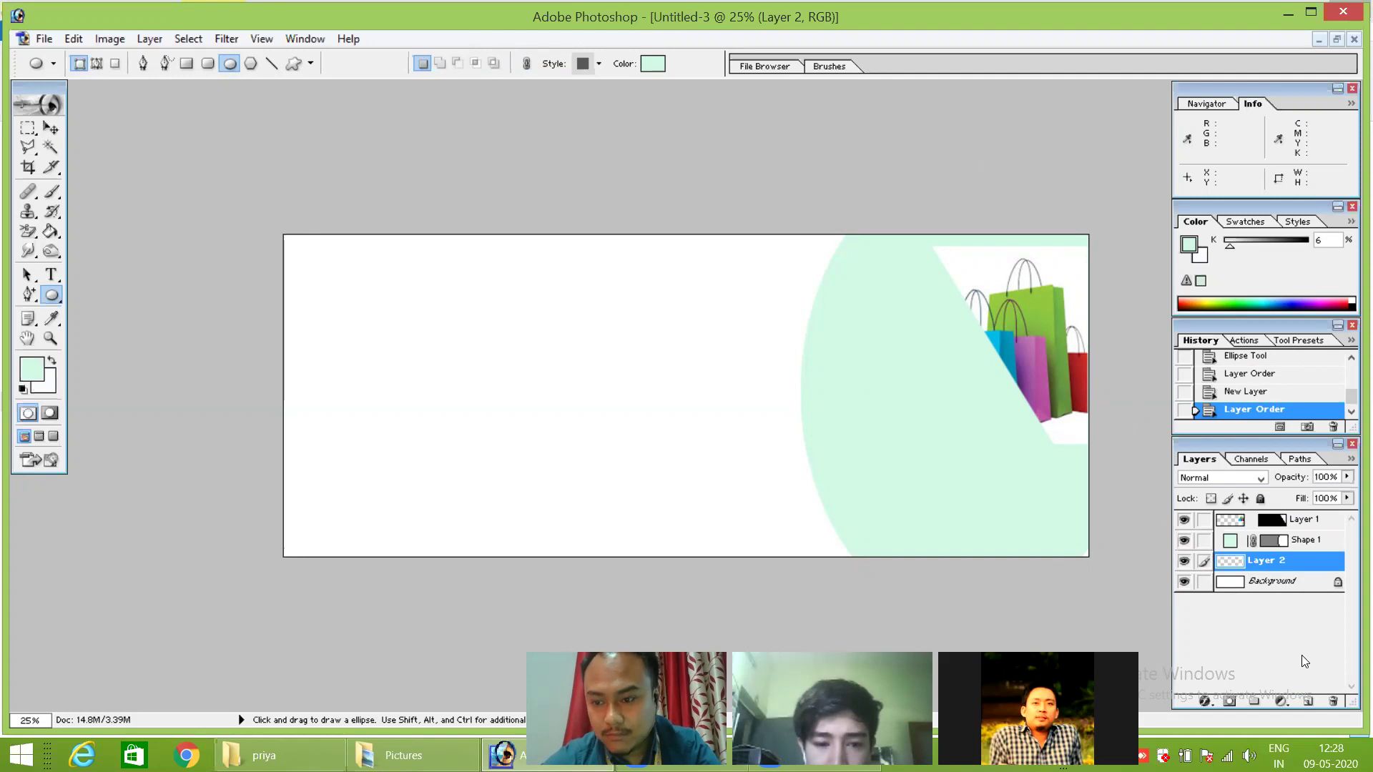
# Replace the empty layer with a linear gradient fill from mint green to transparent, at 90° and 100% scale.
pyautogui.click(1280, 702)
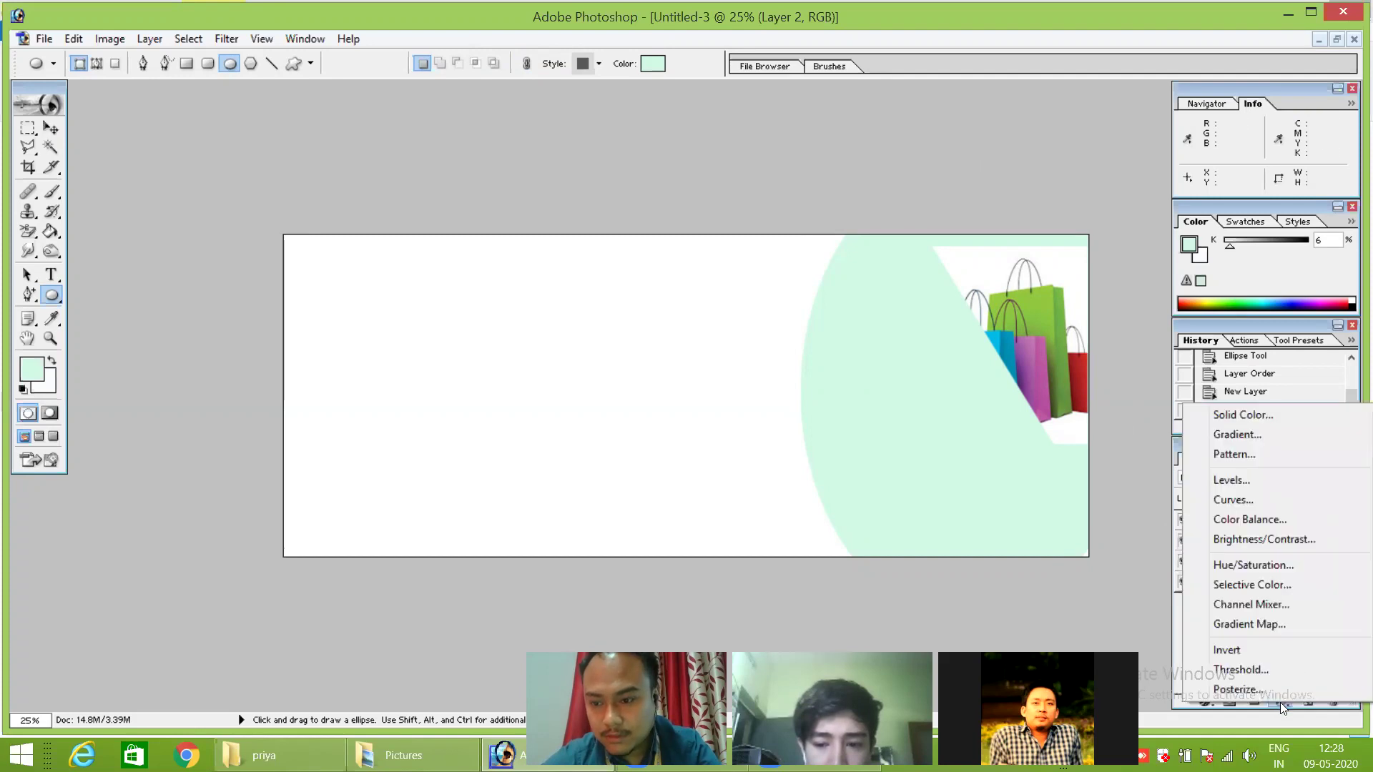
pyautogui.click(1226, 435)
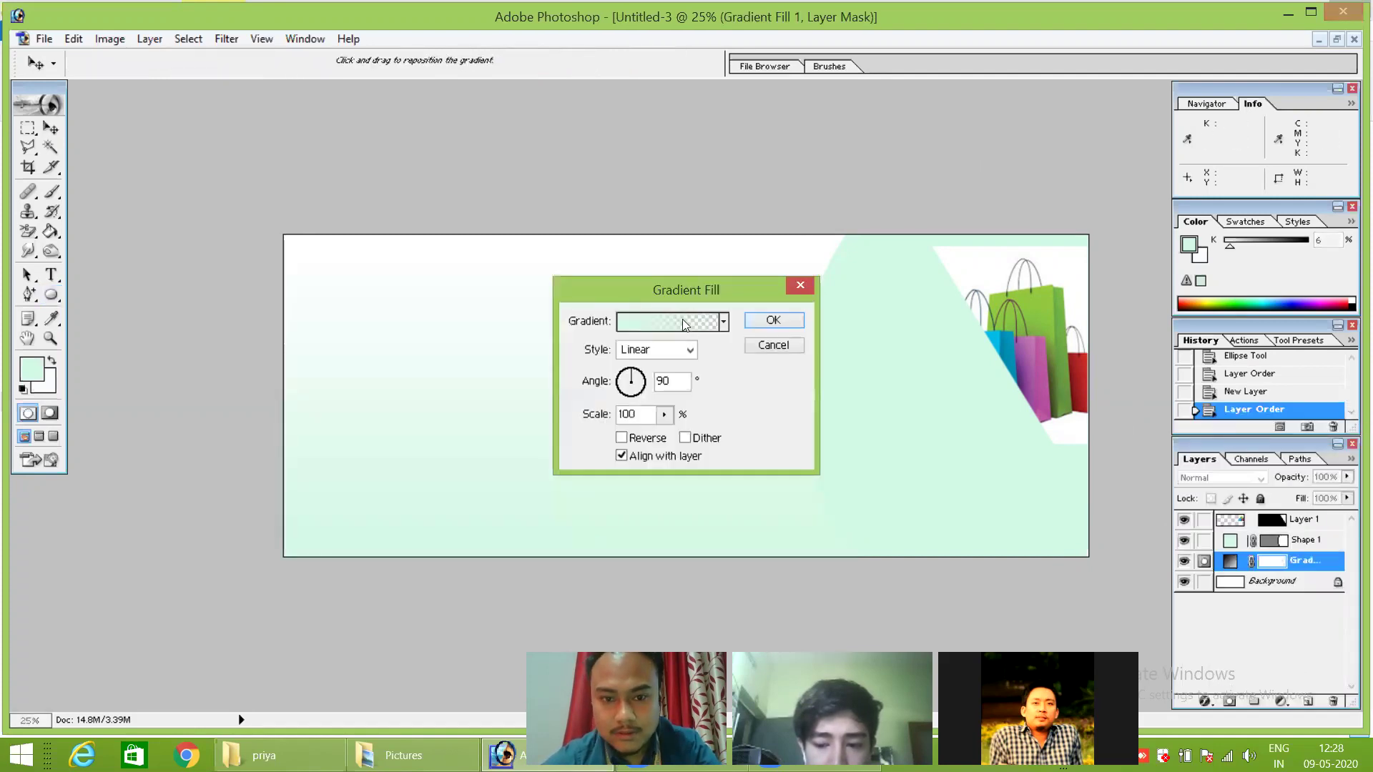
pyautogui.click(760, 319)
pyautogui.press('u')
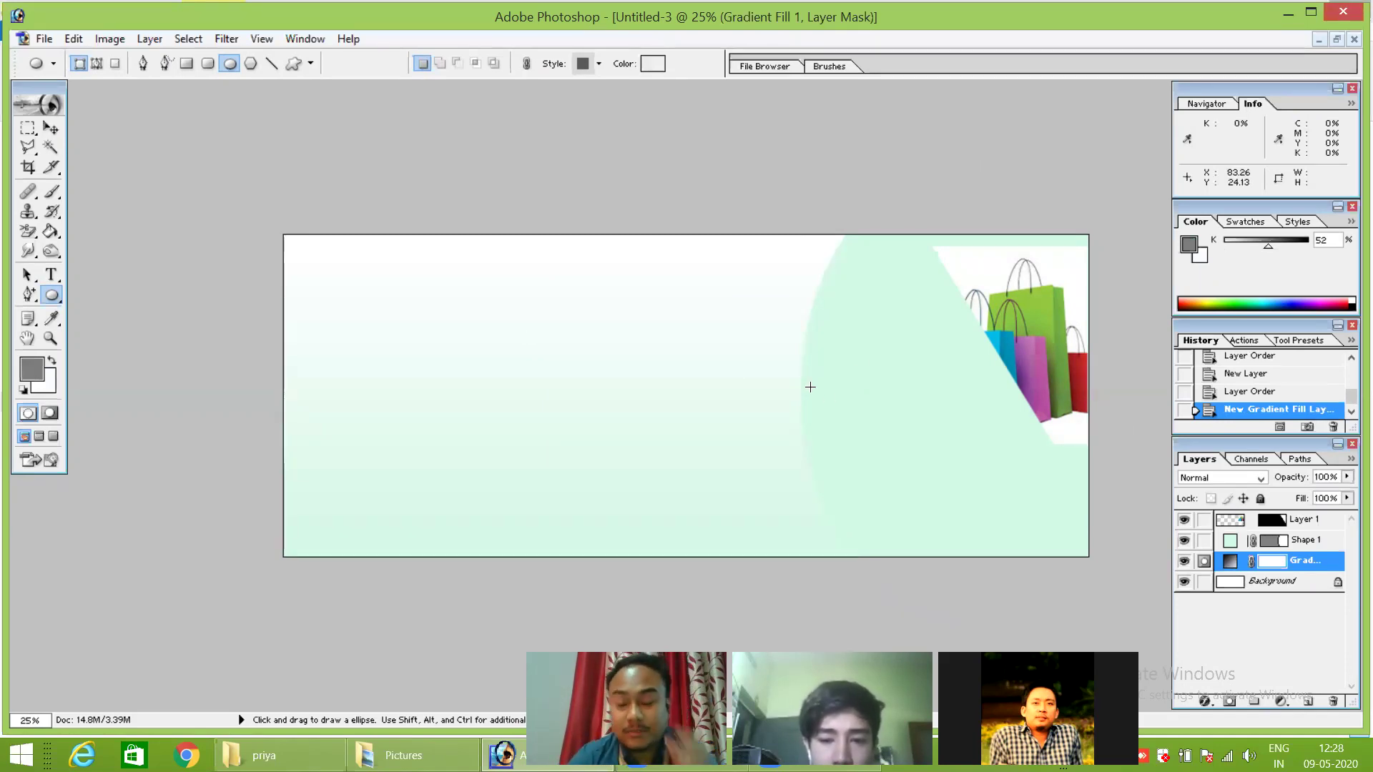
# Start a horizontal text line near the banner's upper left and set its font size to 24 pt.
pyautogui.click(46, 278)
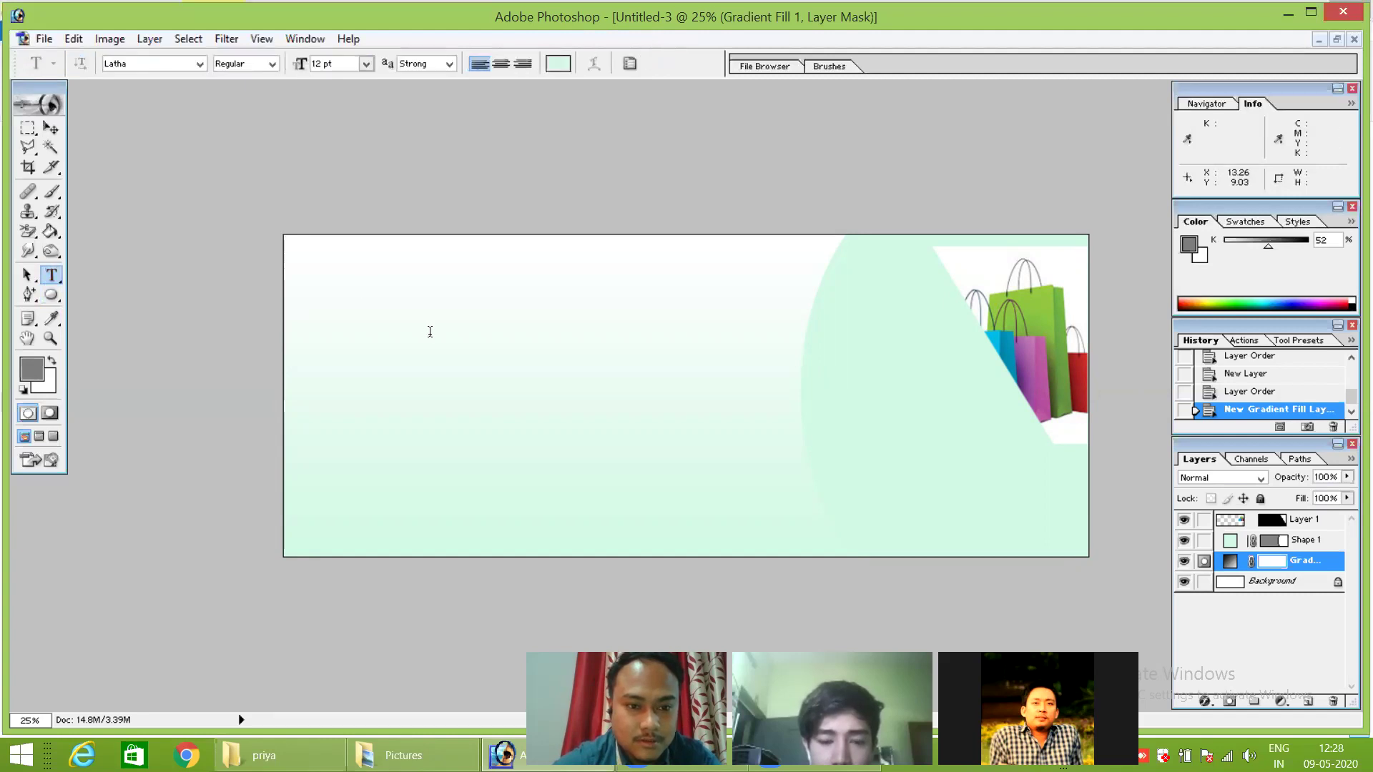
pyautogui.click(369, 292)
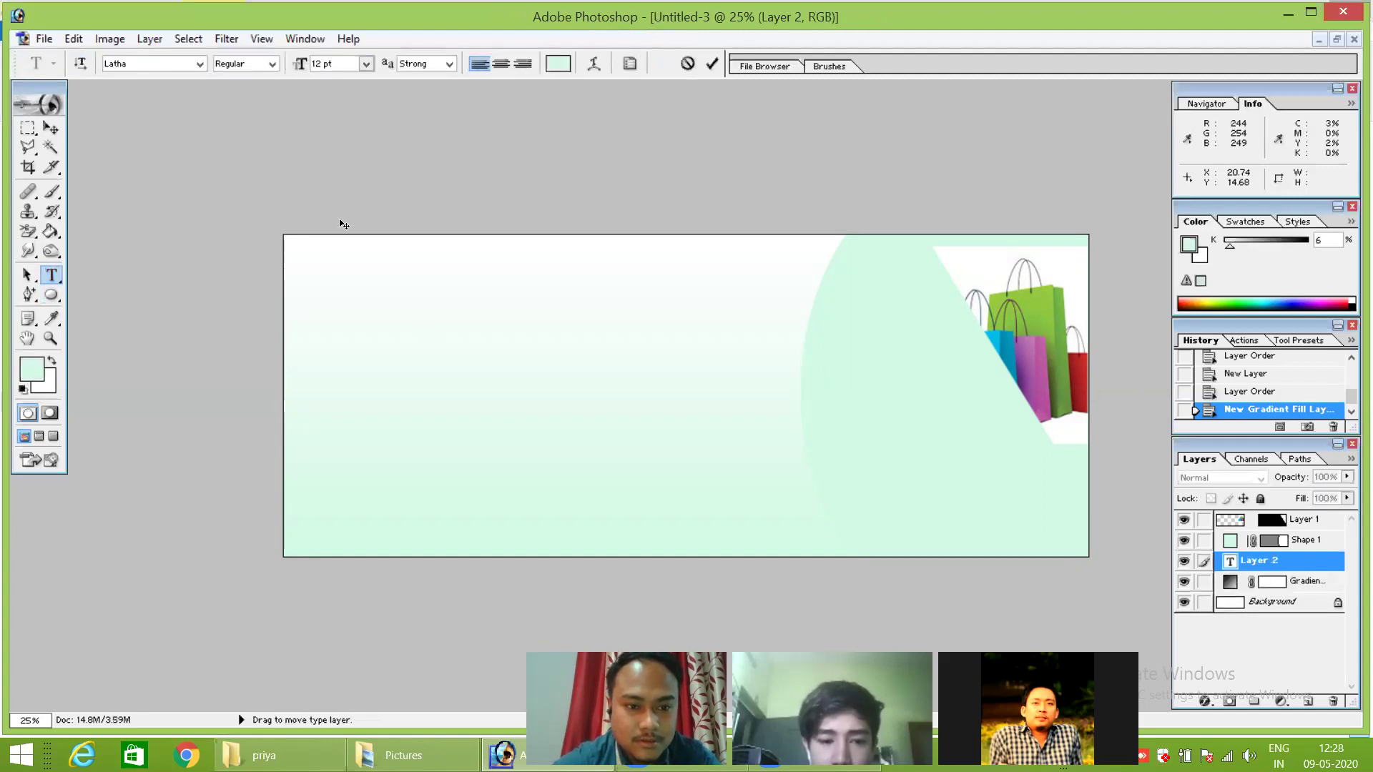
pyautogui.click(365, 69)
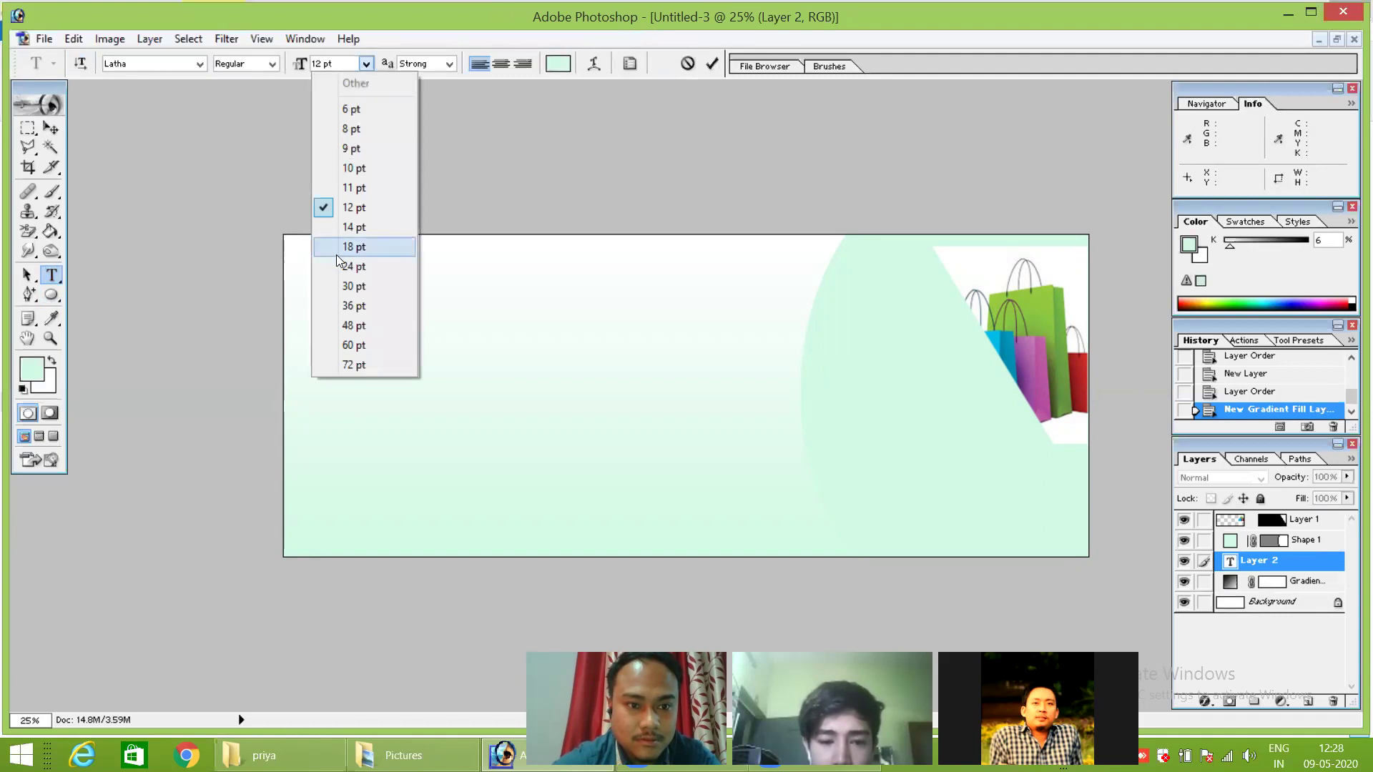
pyautogui.click(336, 255)
pyautogui.click(366, 64)
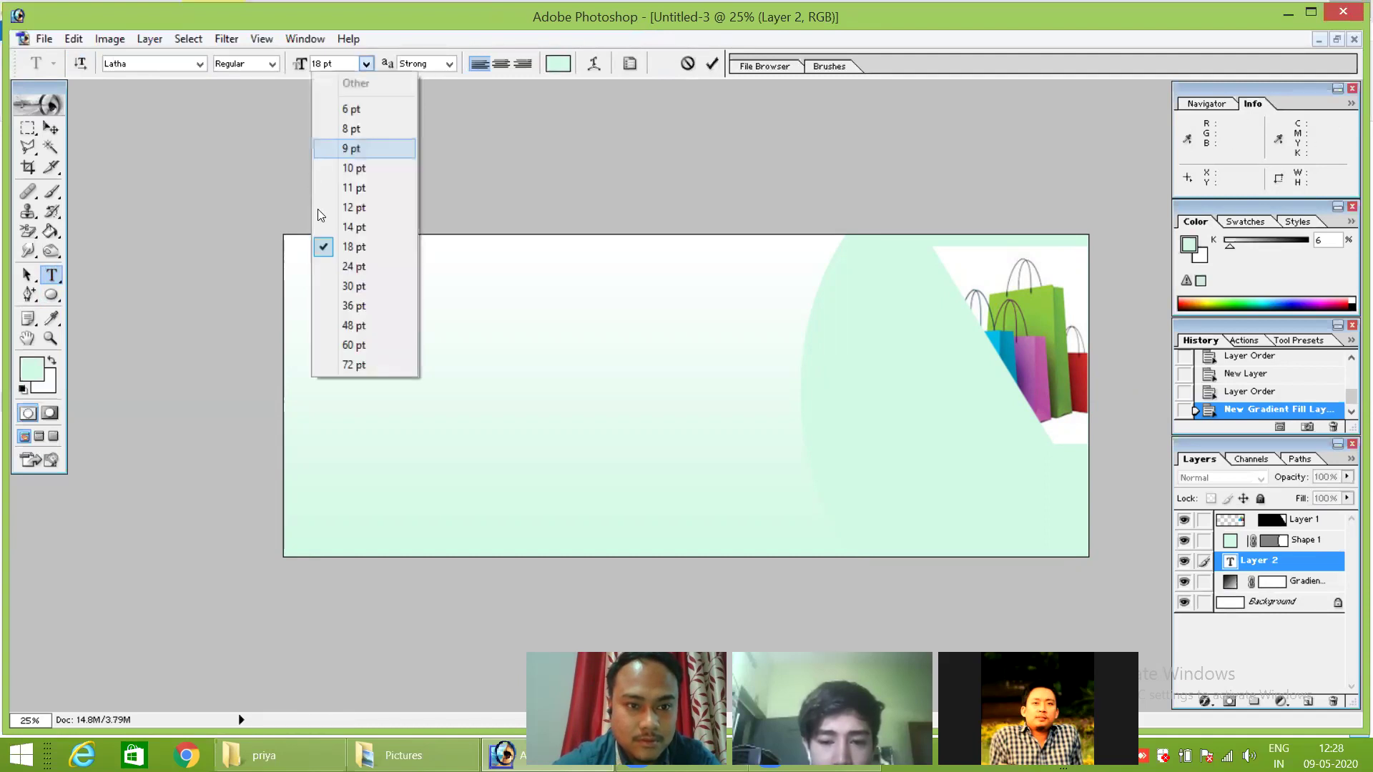
pyautogui.click(336, 266)
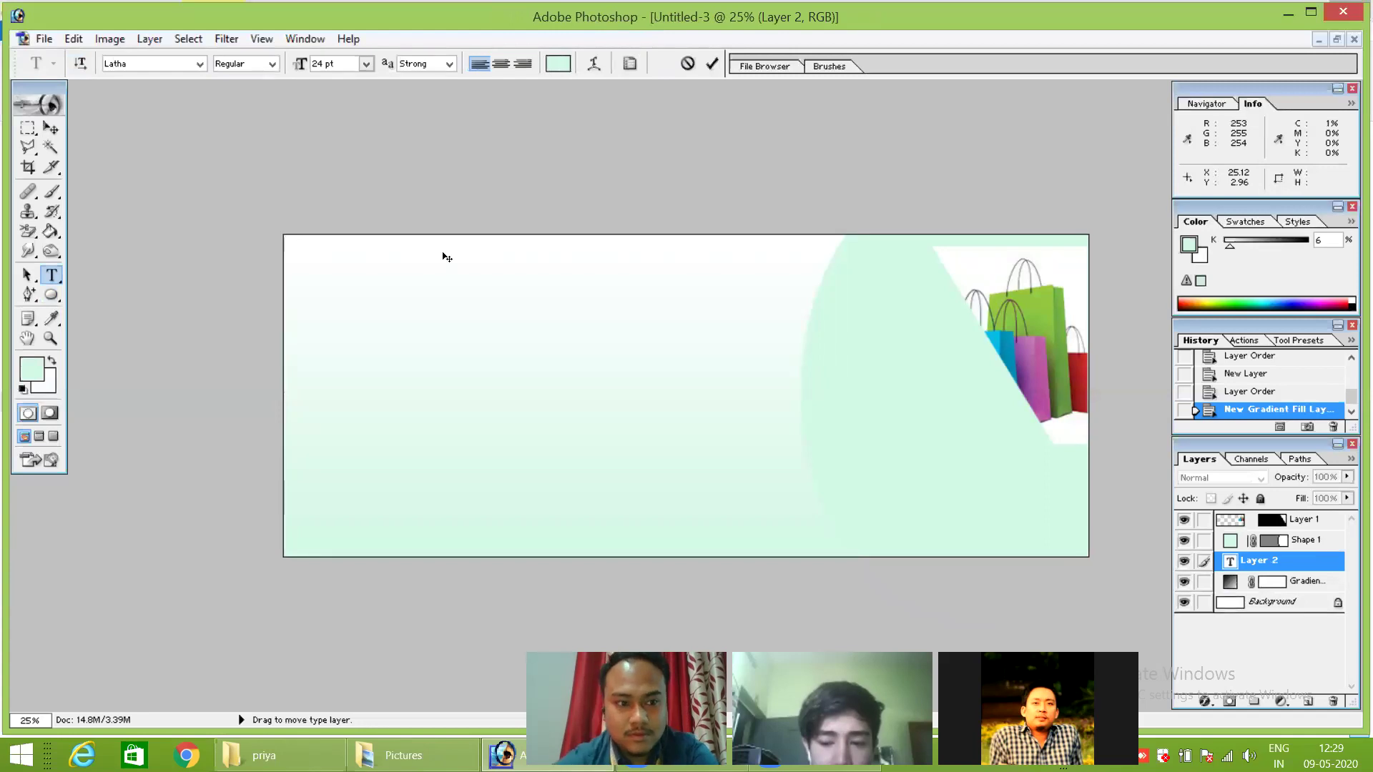
# Pick orange as the color and enter the line "online shoping discount upto 50 %discount".
pyautogui.click(1188, 304)
pyautogui.click(371, 291)
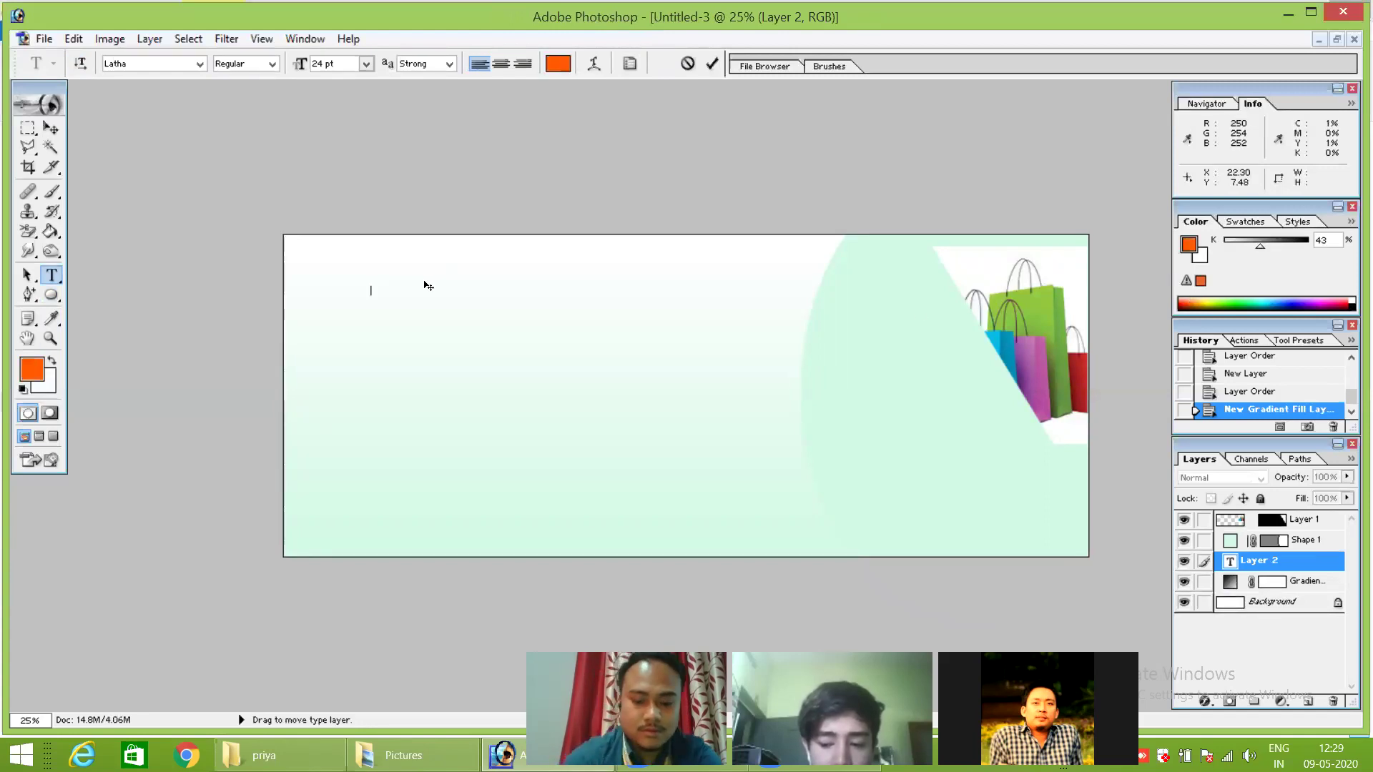
pyautogui.press('Escape')
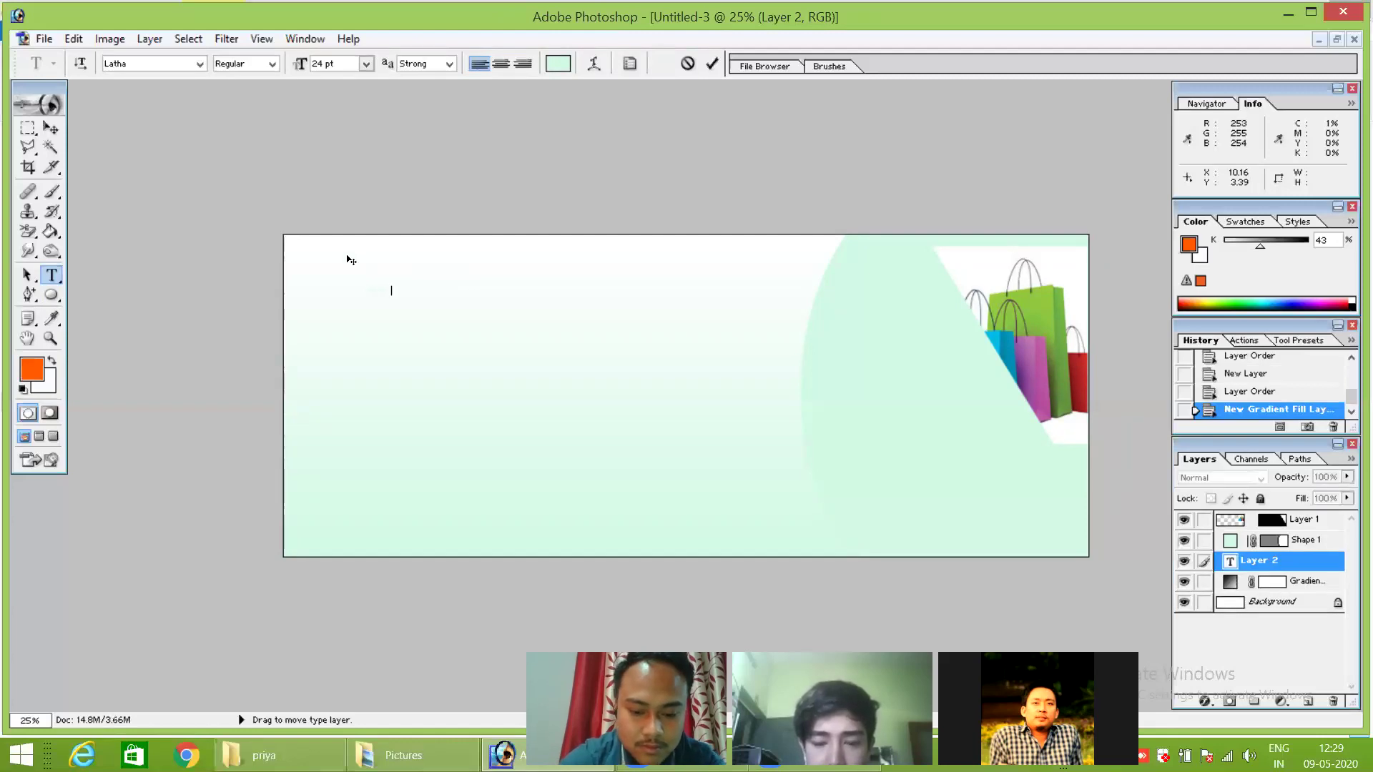
pyautogui.write('a')
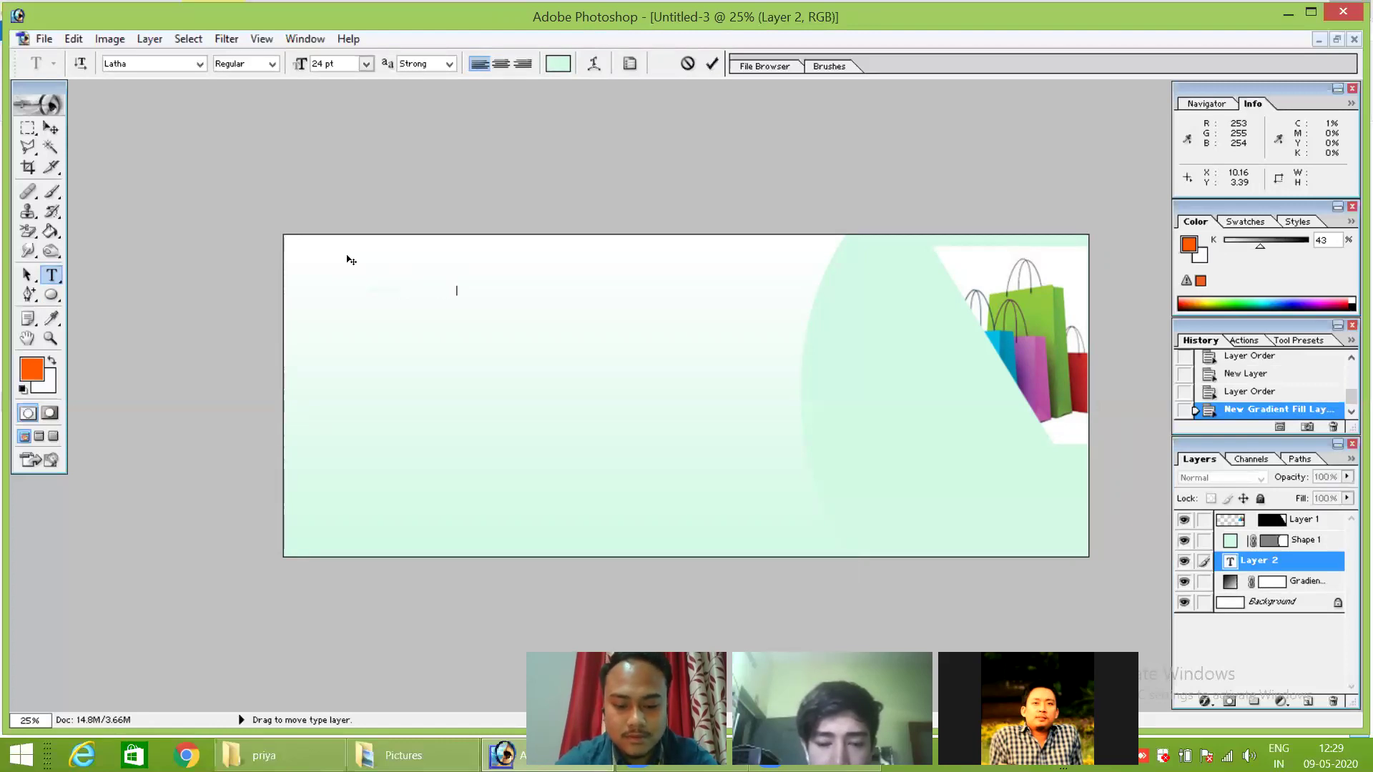
pyautogui.write('a')
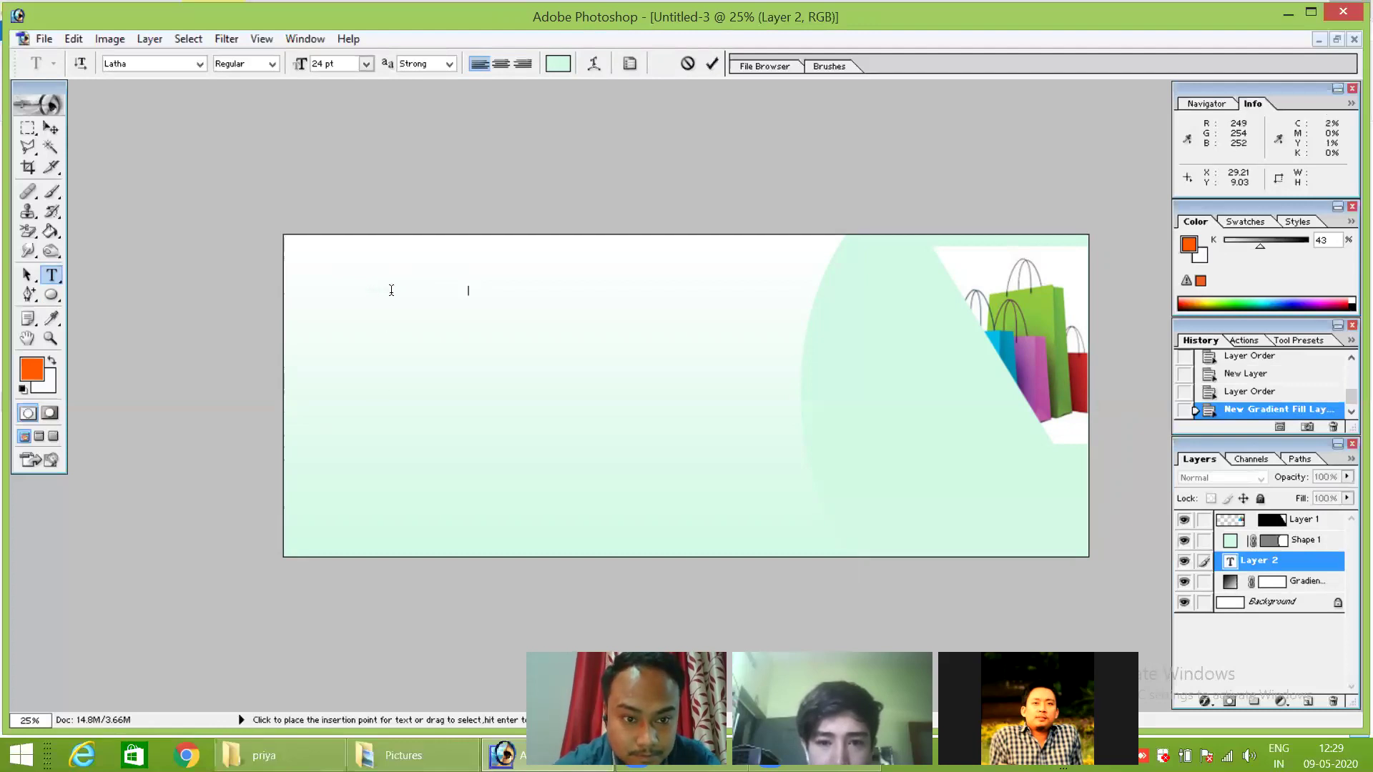
# Enlarge the whole discount text line to 72 pt.
pyautogui.moveTo(464, 290); pyautogui.dragTo(350, 285)
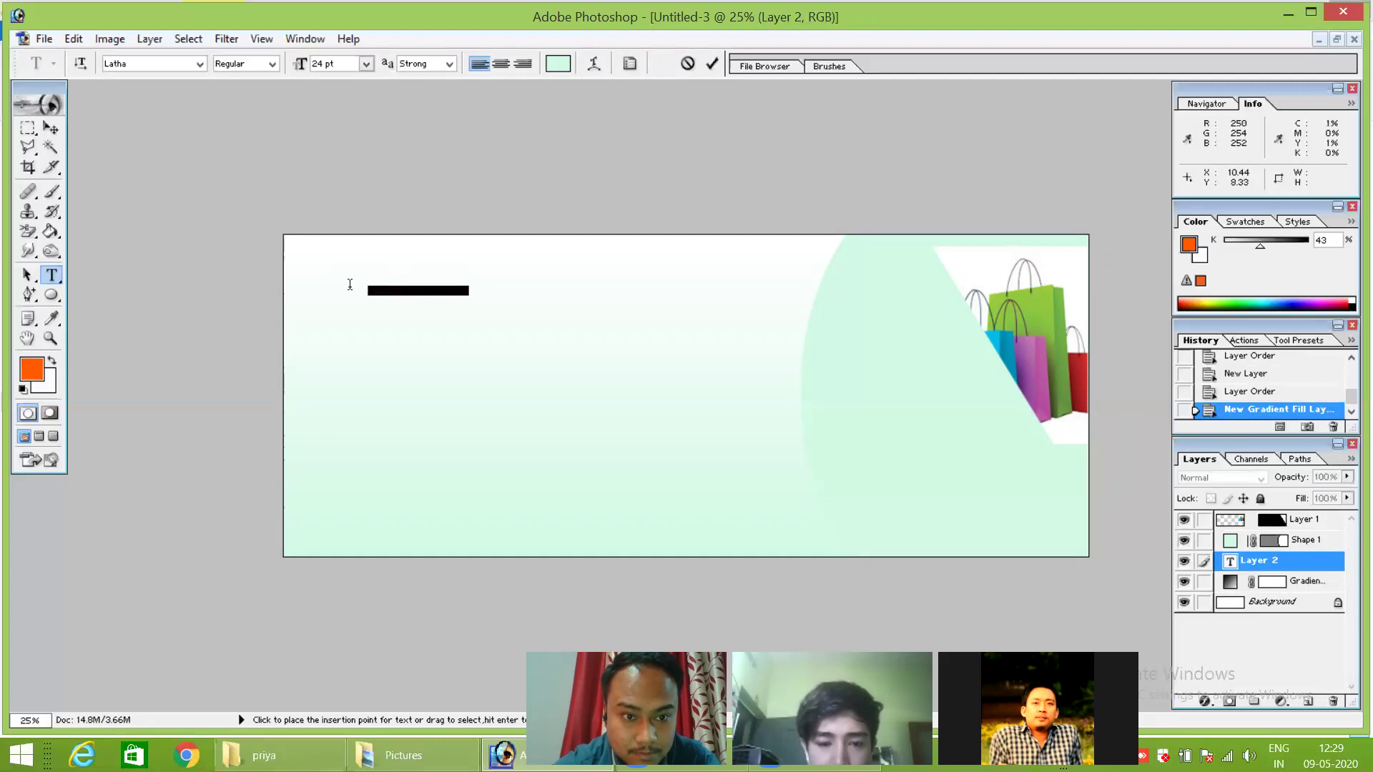
pyautogui.click(364, 63)
pyautogui.click(346, 316)
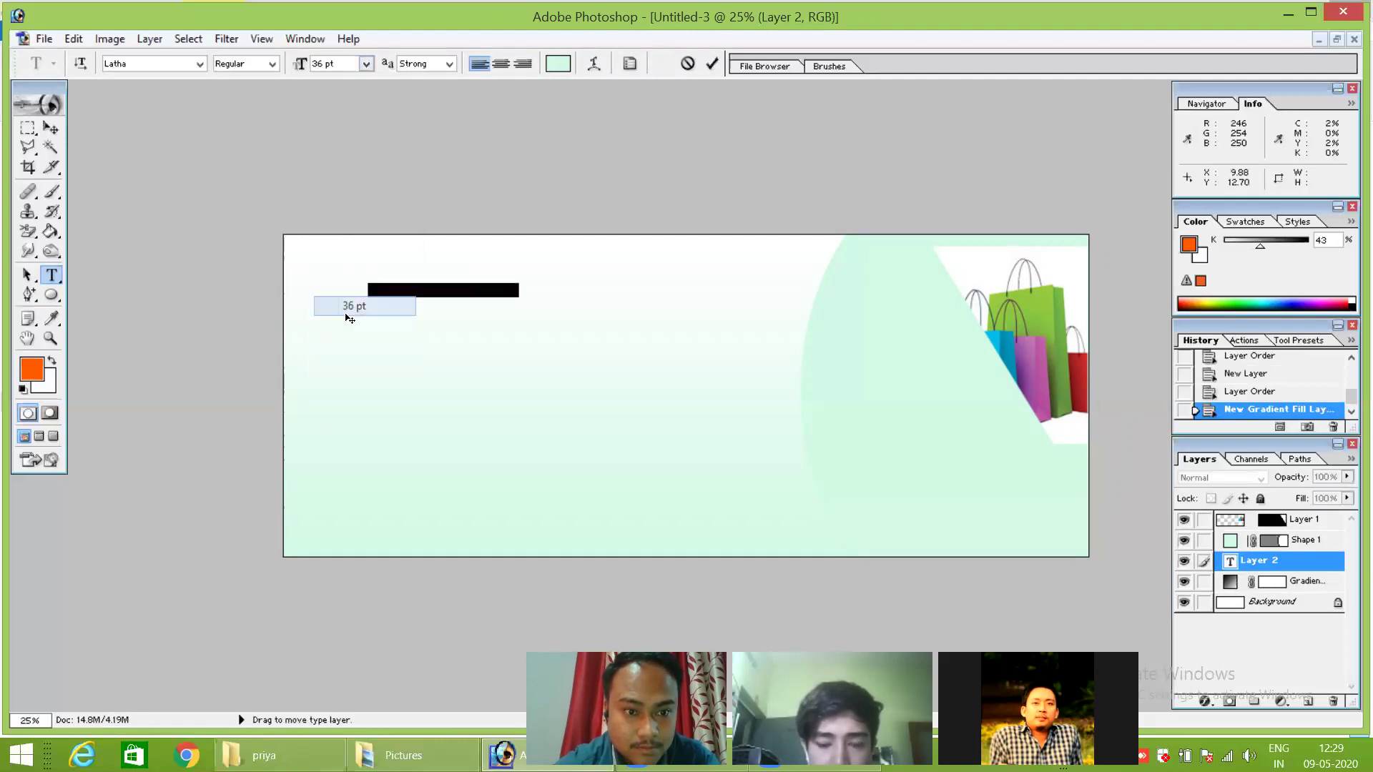
pyautogui.click(365, 64)
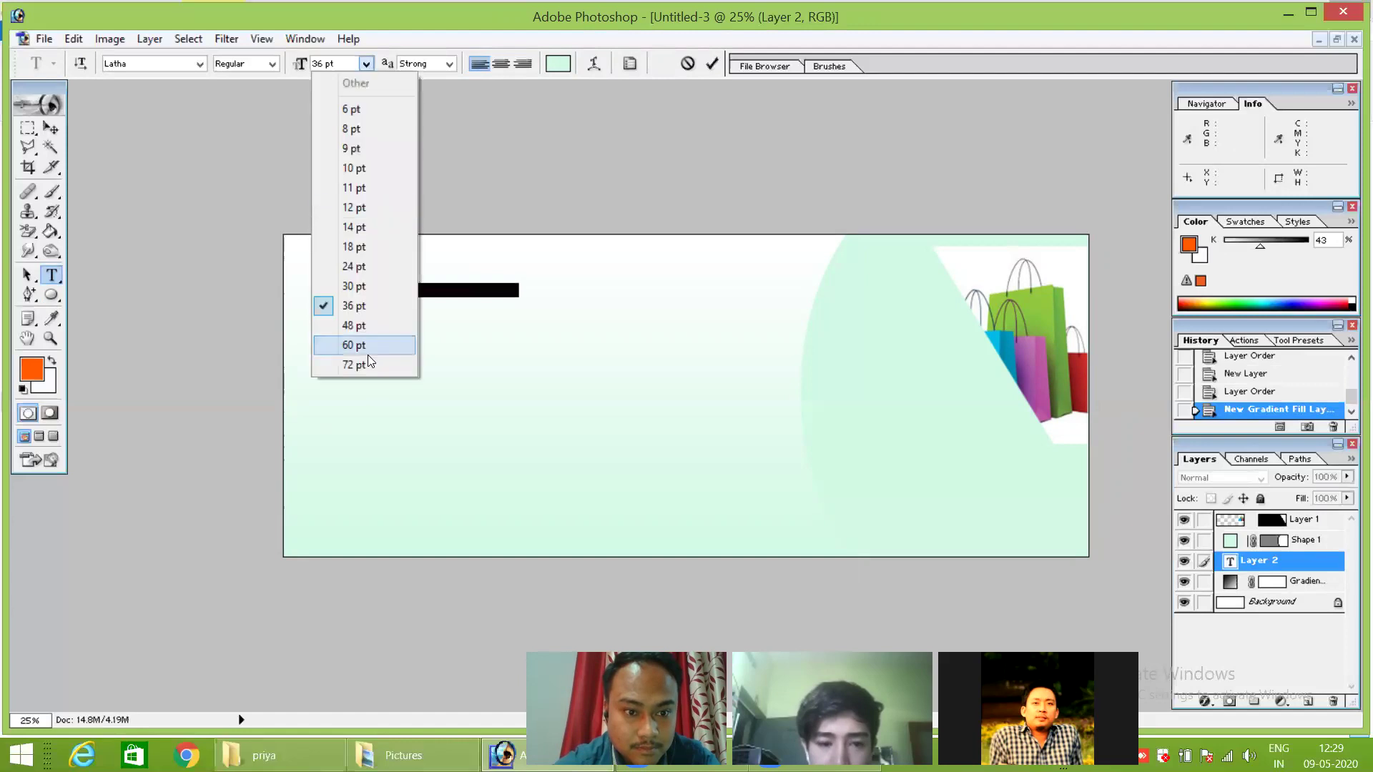
pyautogui.click(368, 359)
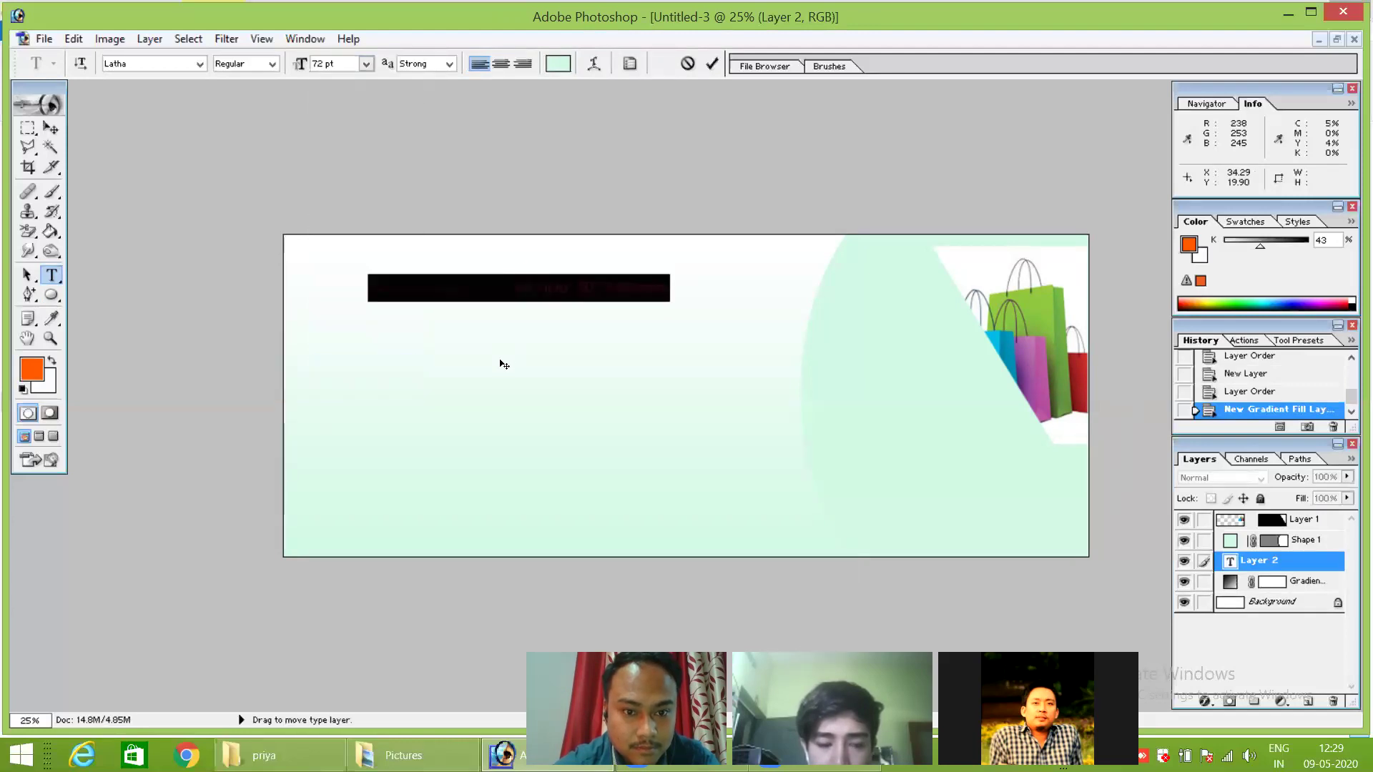
# Color the discount line dark blue from its start through "%disc".
pyautogui.click(491, 289)
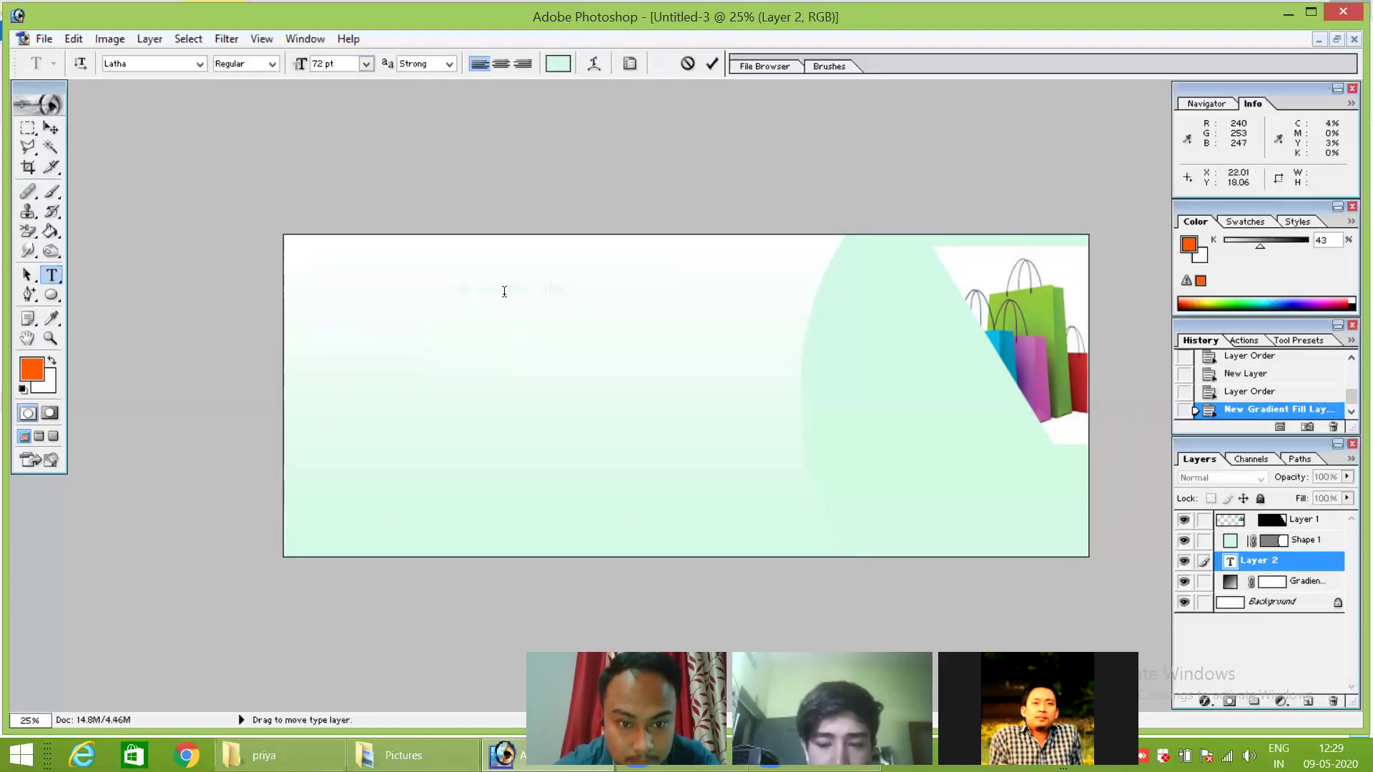
pyautogui.moveTo(371, 281); pyautogui.dragTo(593, 286)
pyautogui.moveTo(367, 283); pyautogui.dragTo(642, 280)
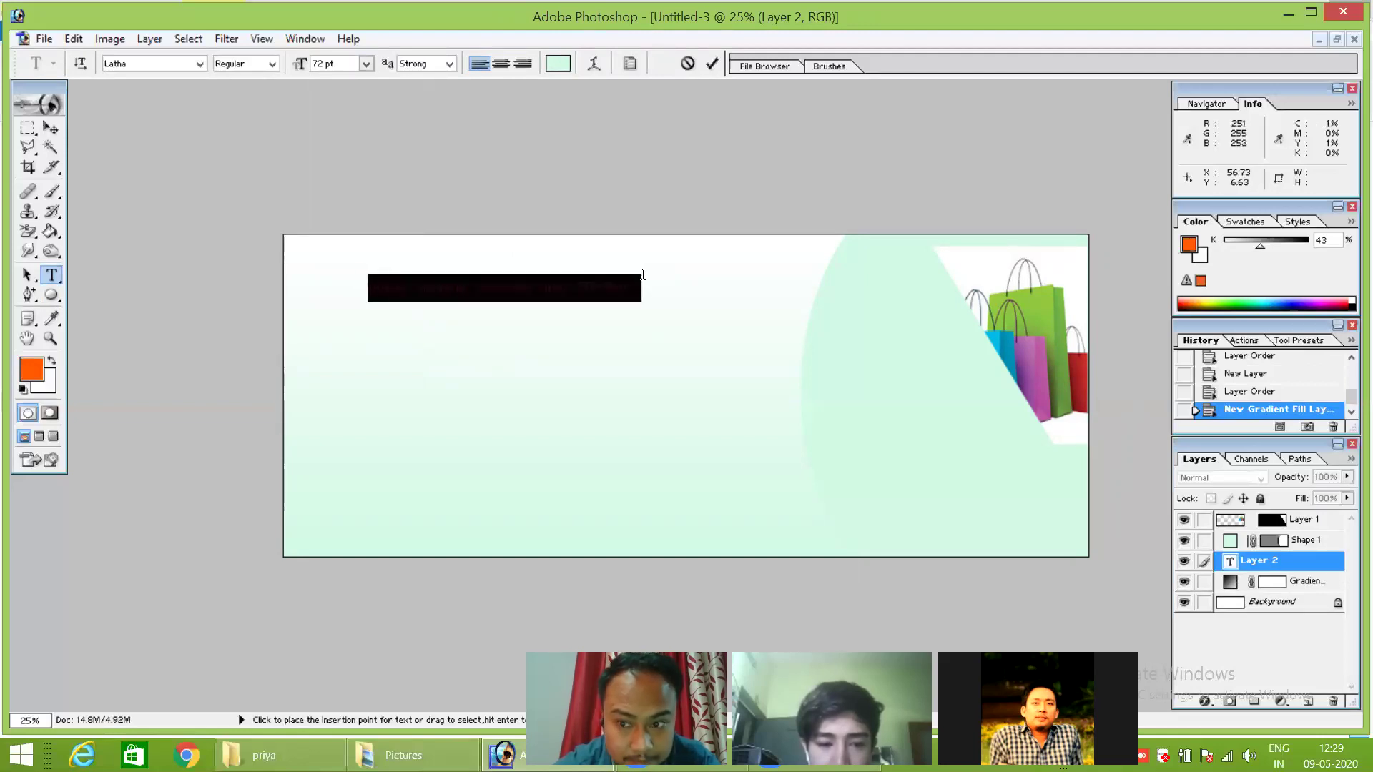
pyautogui.click(1304, 306)
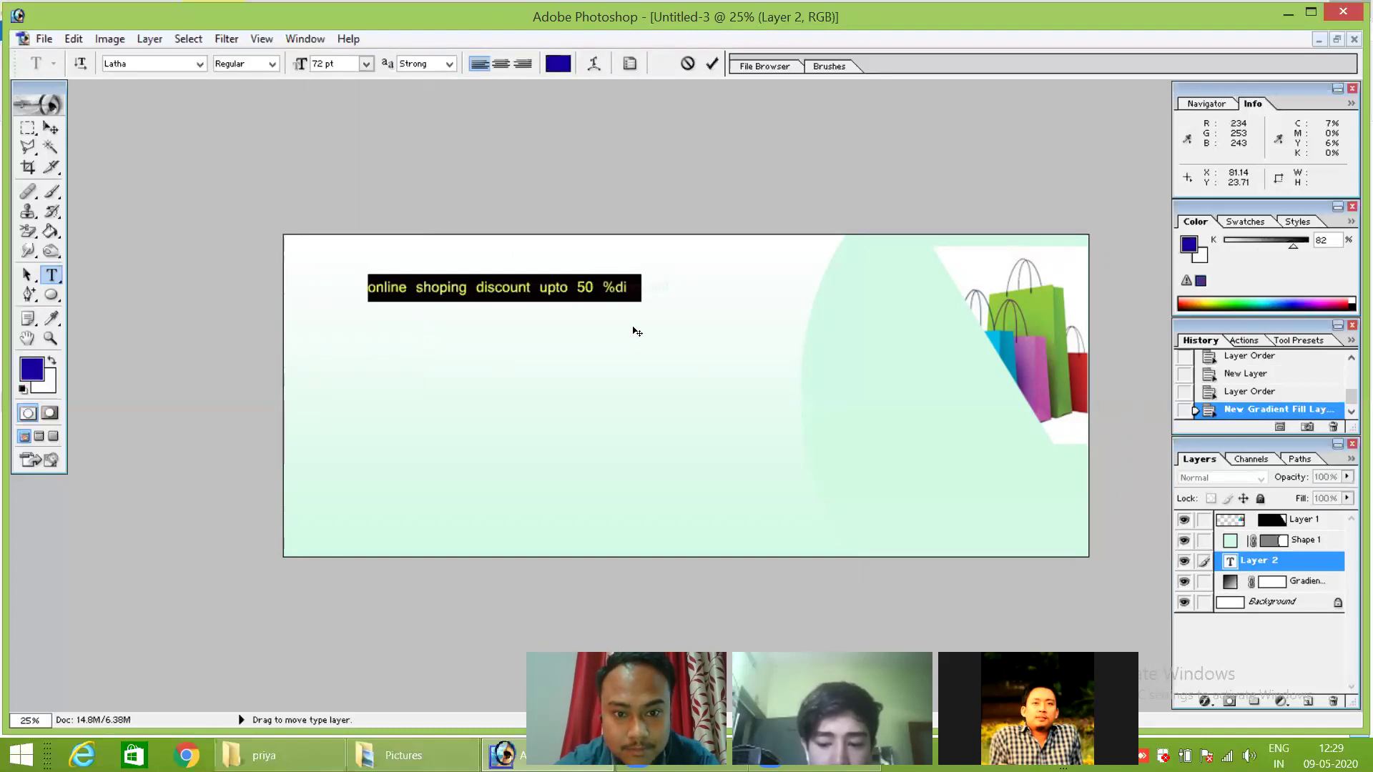
pyautogui.click(640, 300)
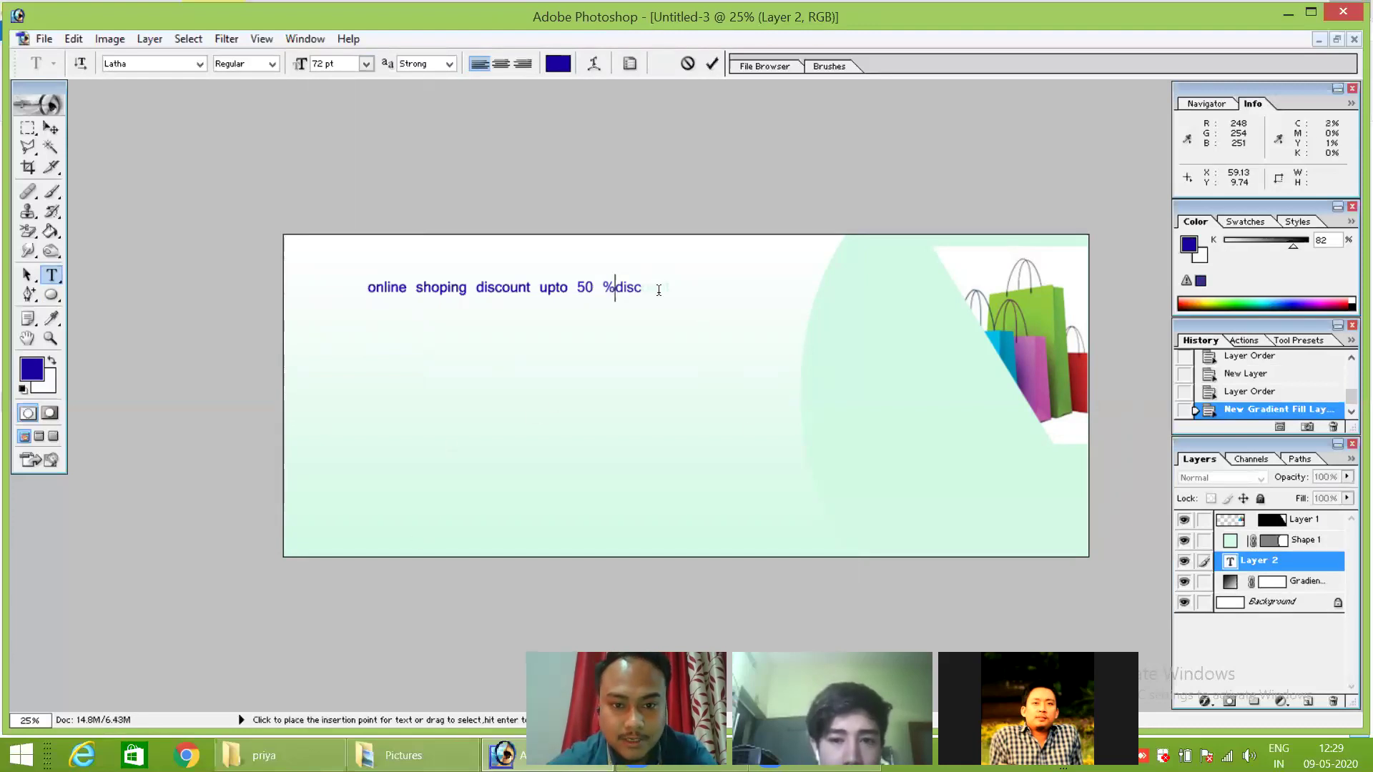
pyautogui.hotkey('ctrl', 'a')
pyautogui.click(559, 287)
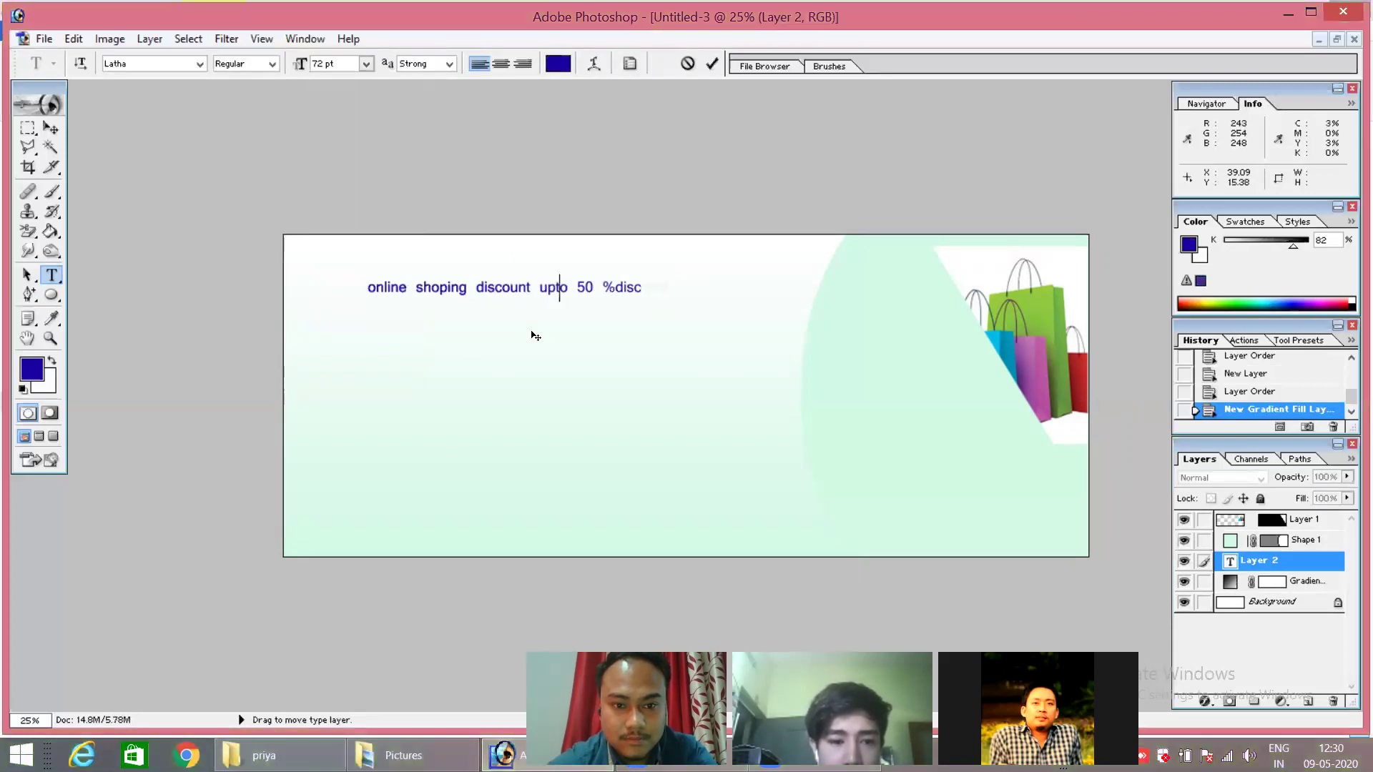
pyautogui.click(663, 287)
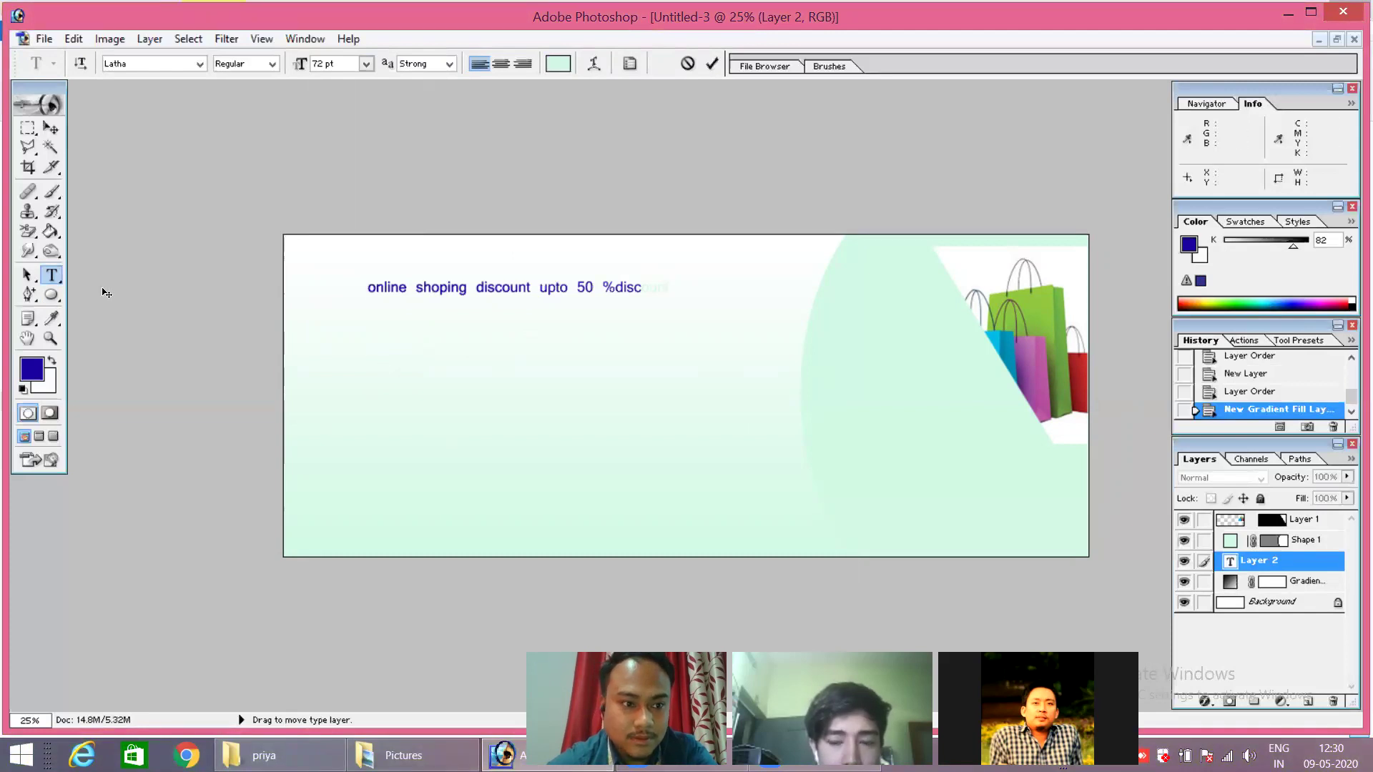
pyautogui.moveTo(363, 371)
pyautogui.mouseDown()
pyautogui.moveTo(442, 394)
pyautogui.moveTo(383, 436)
pyautogui.moveTo(414, 368)
pyautogui.moveTo(362, 372)
pyautogui.mouseUp()
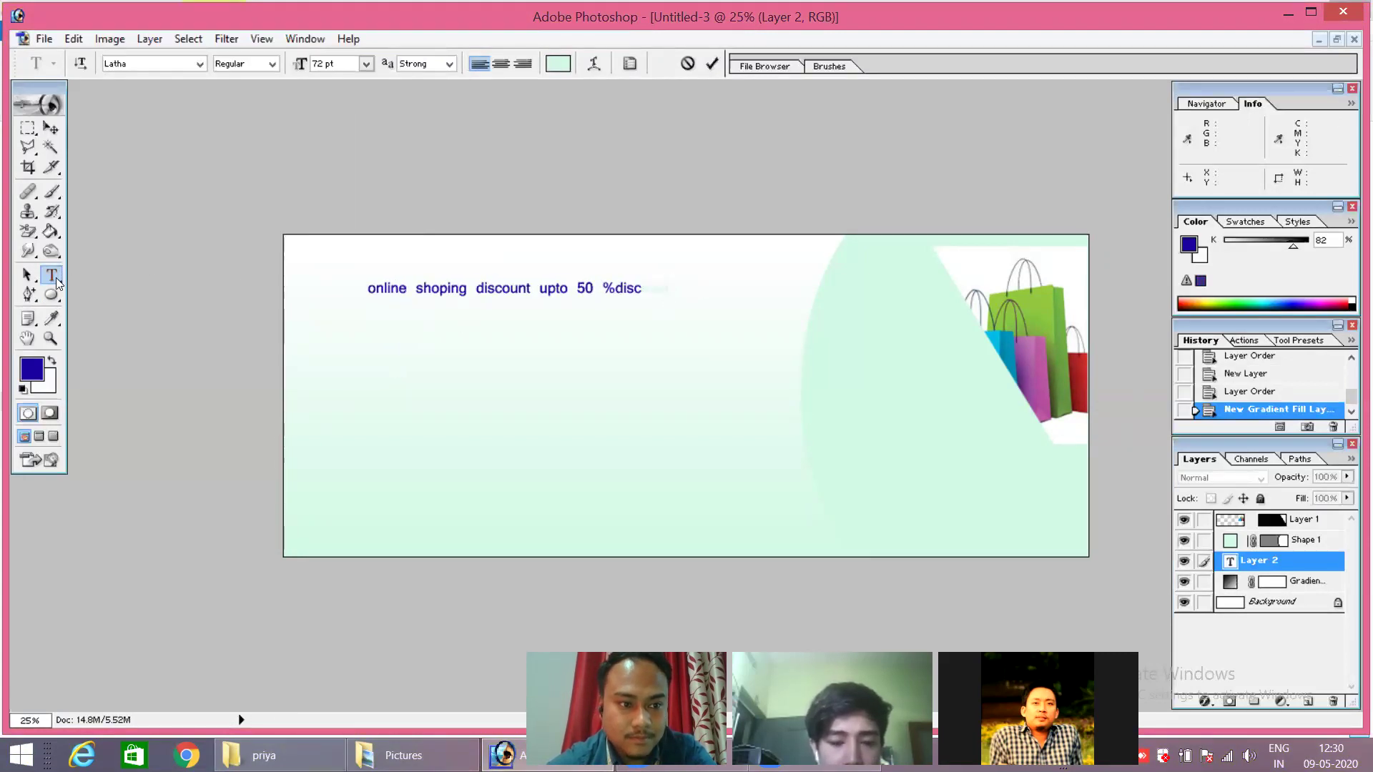
# Create a horizontal type mask box about 53 by 6 cm in the middle of the banner, reading "sale 50% discount".
pyautogui.rightClick(56, 277)
pyautogui.click(181, 316)
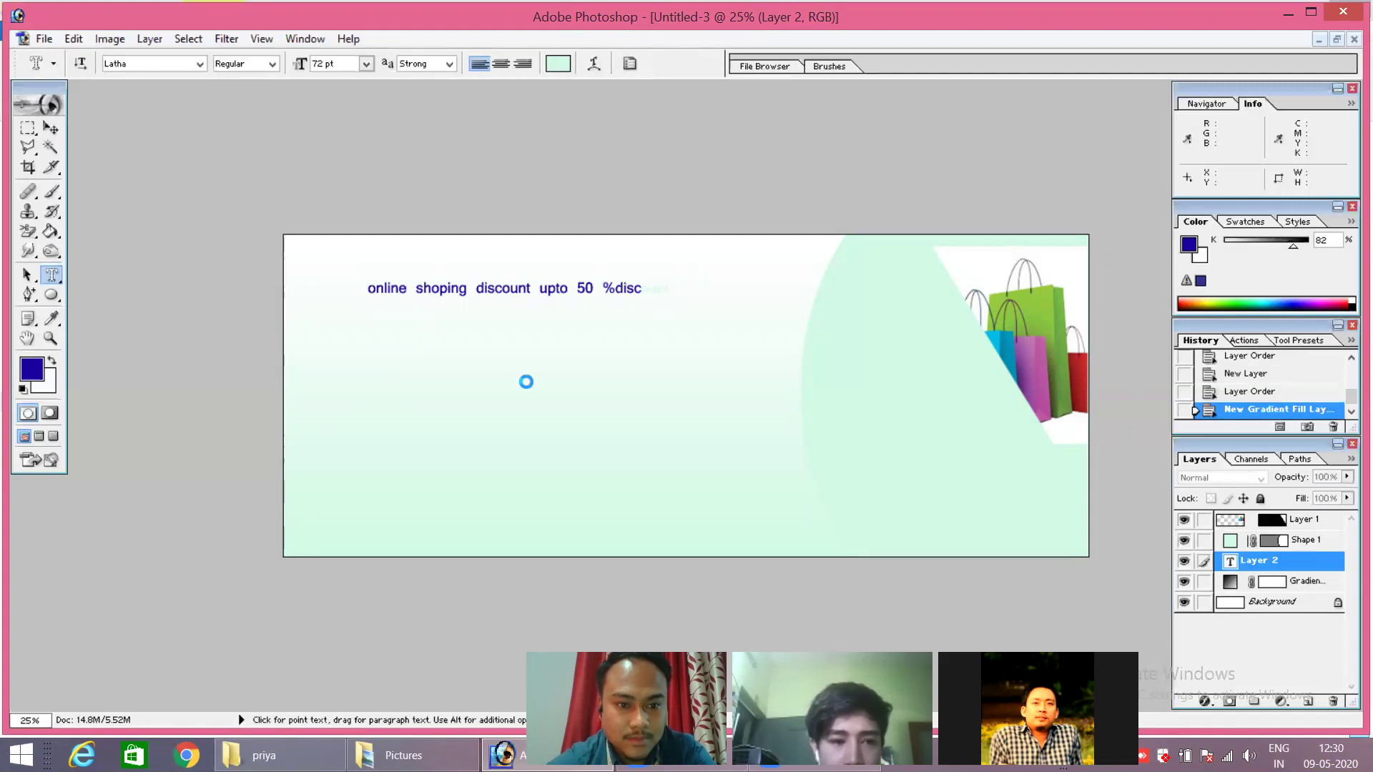
pyautogui.moveTo(421, 383); pyautogui.dragTo(761, 421)
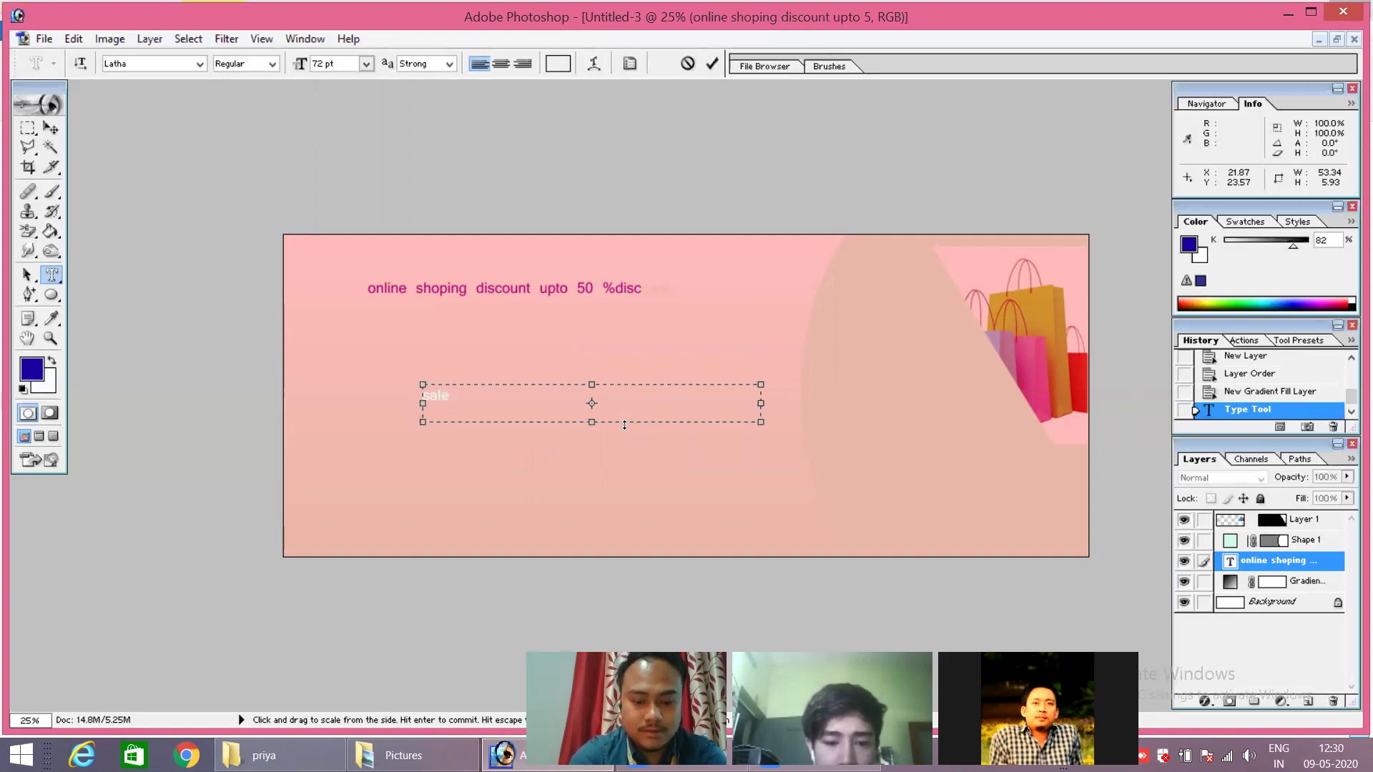
pyautogui.write('50%  si')
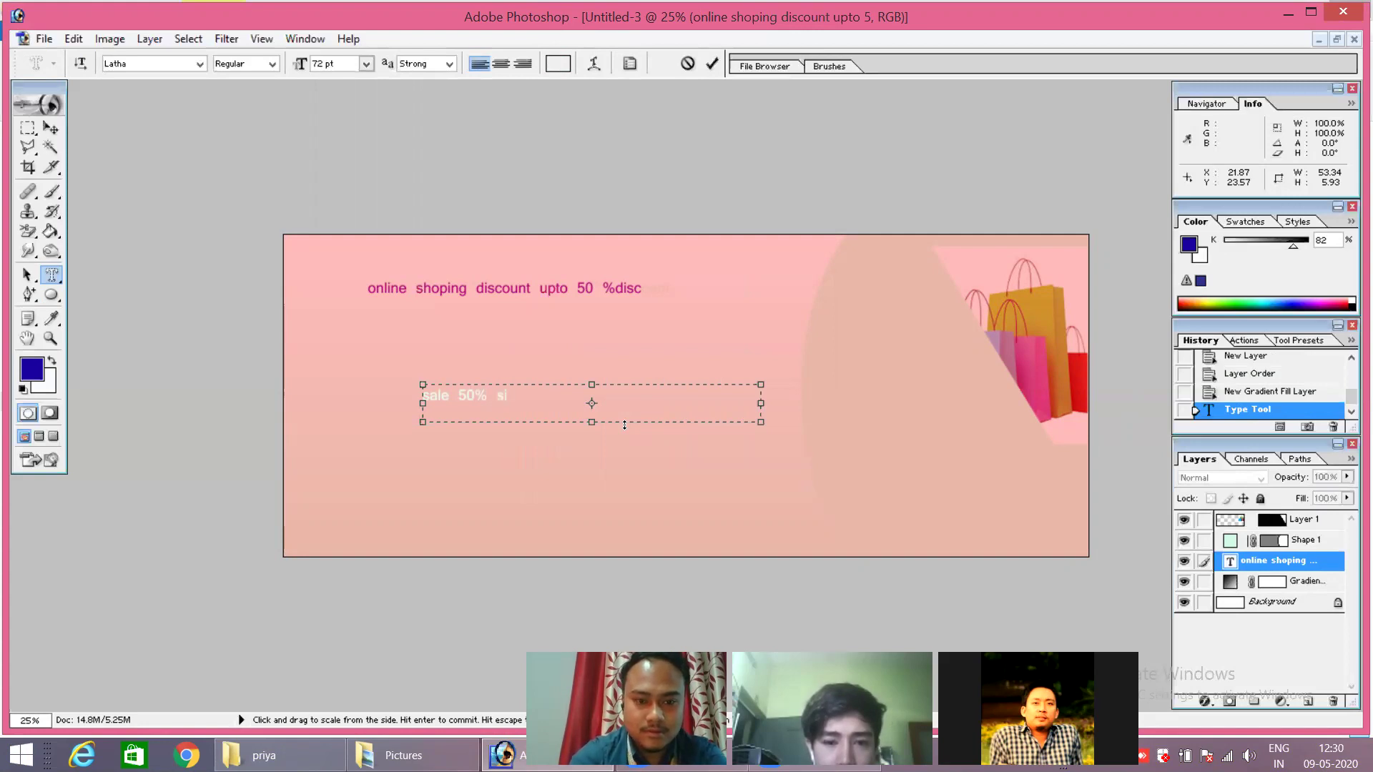
pyautogui.press('BackSpace')
pyautogui.press('BackSpace')
pyautogui.write('discount')
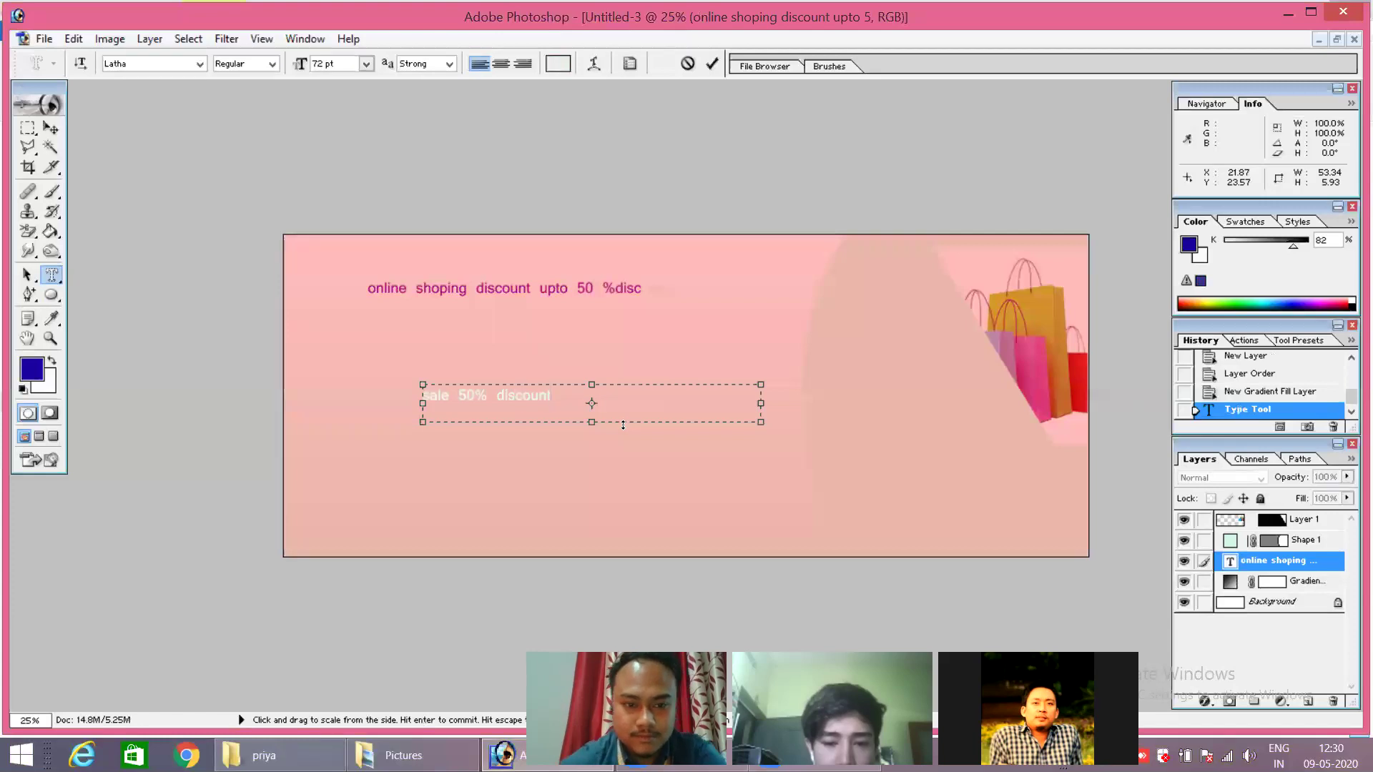